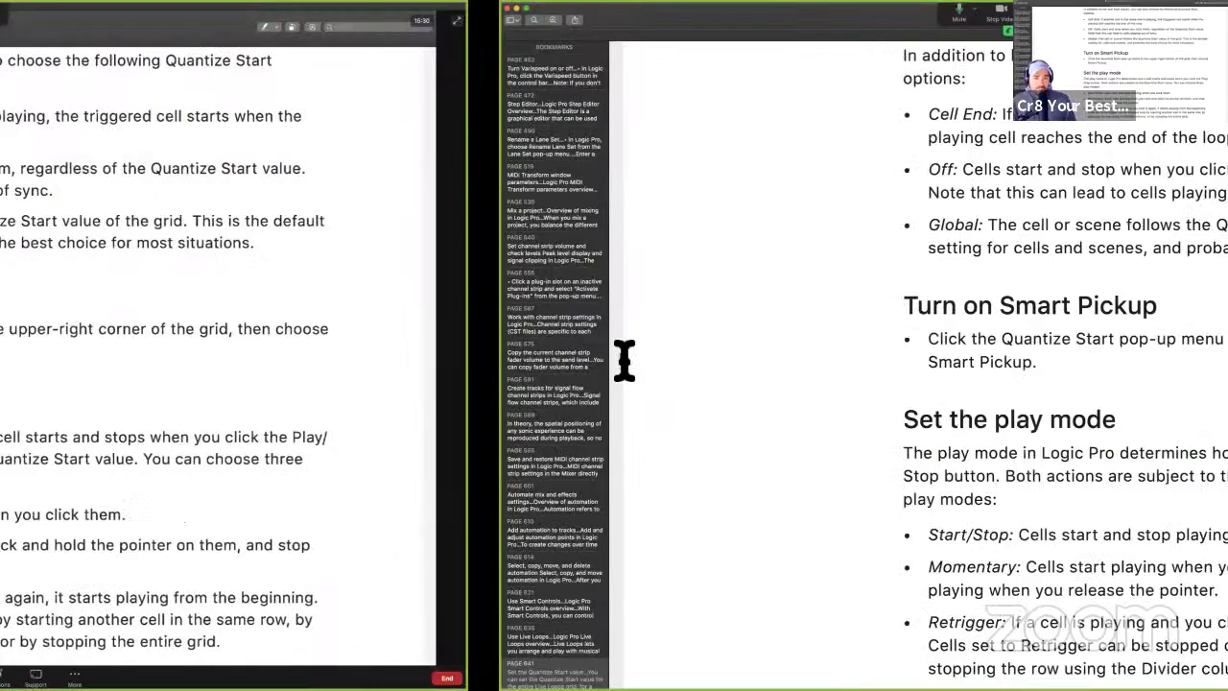
# - Review the Quantize Start value, Smart Pickup and play mode sections in the Logic Pro User Guide
pyautogui.scroll(-5, 625, 359)
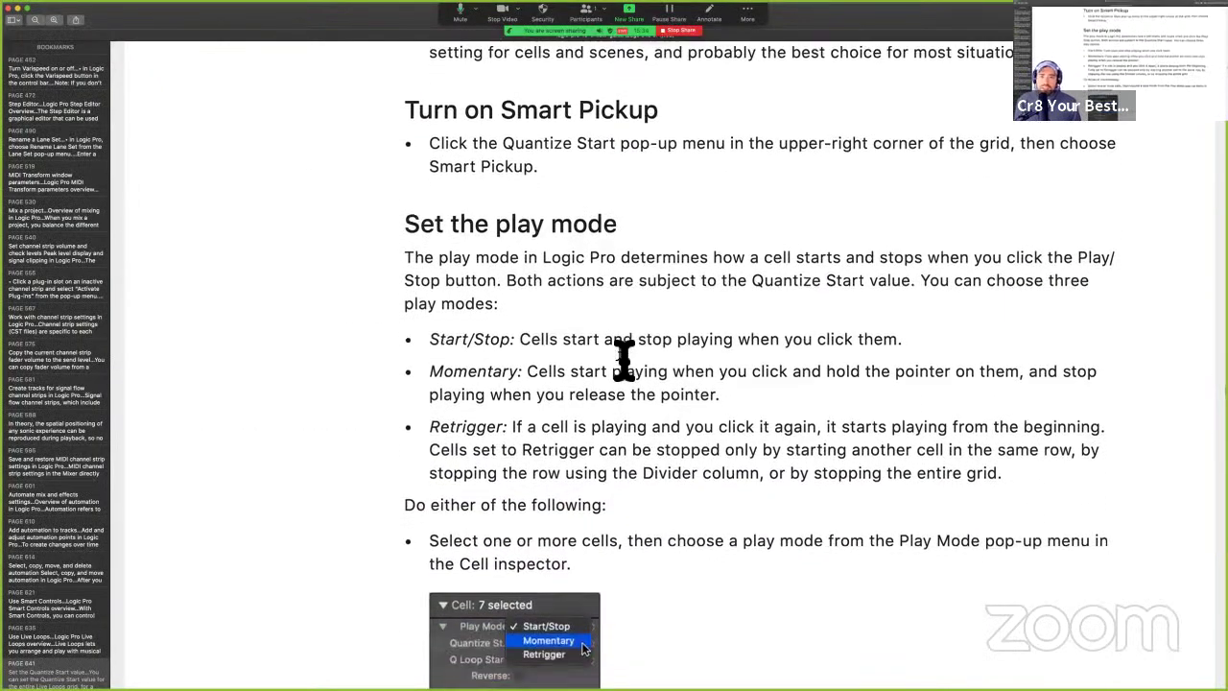
pyautogui.scroll(-3, 624, 360)
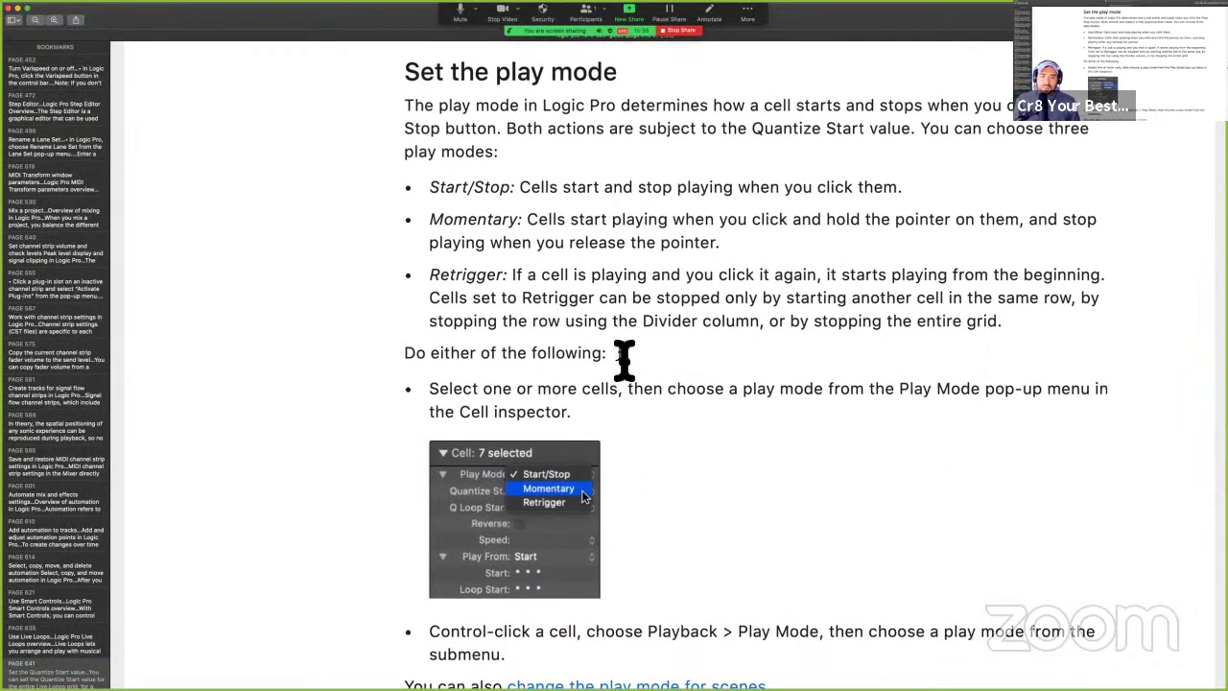
pyautogui.scroll(8, 625, 359)
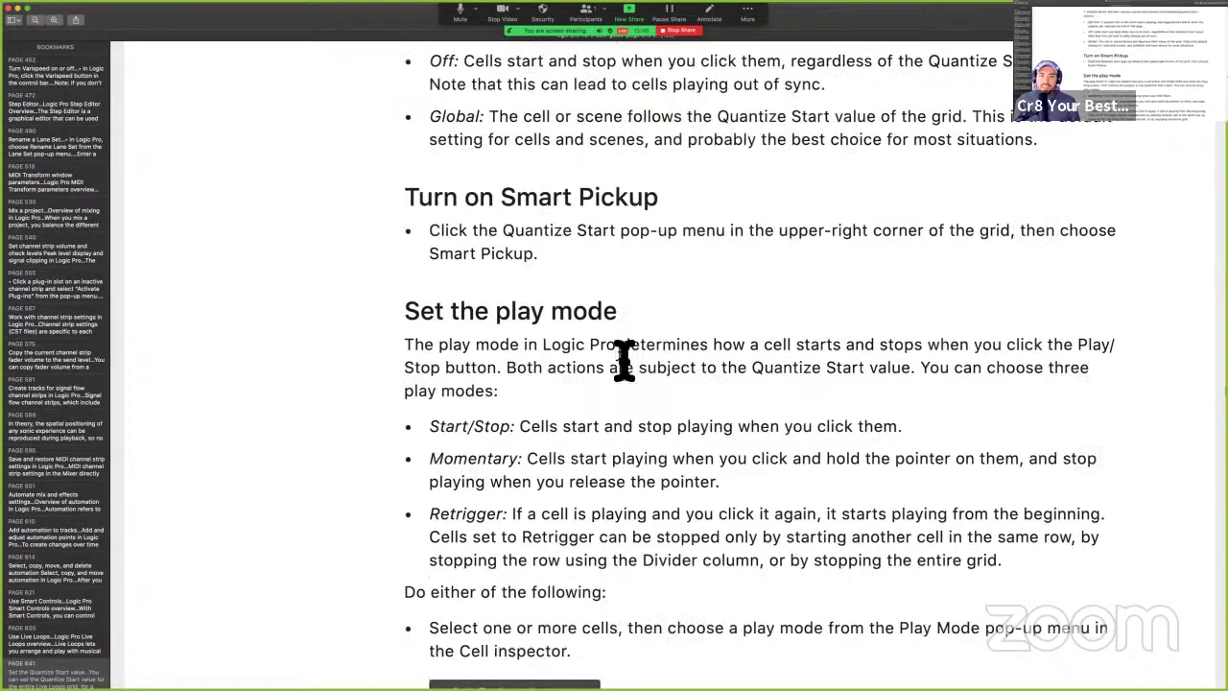
pyautogui.scroll(12, 625, 360)
pyautogui.scroll(-20, 625, 360)
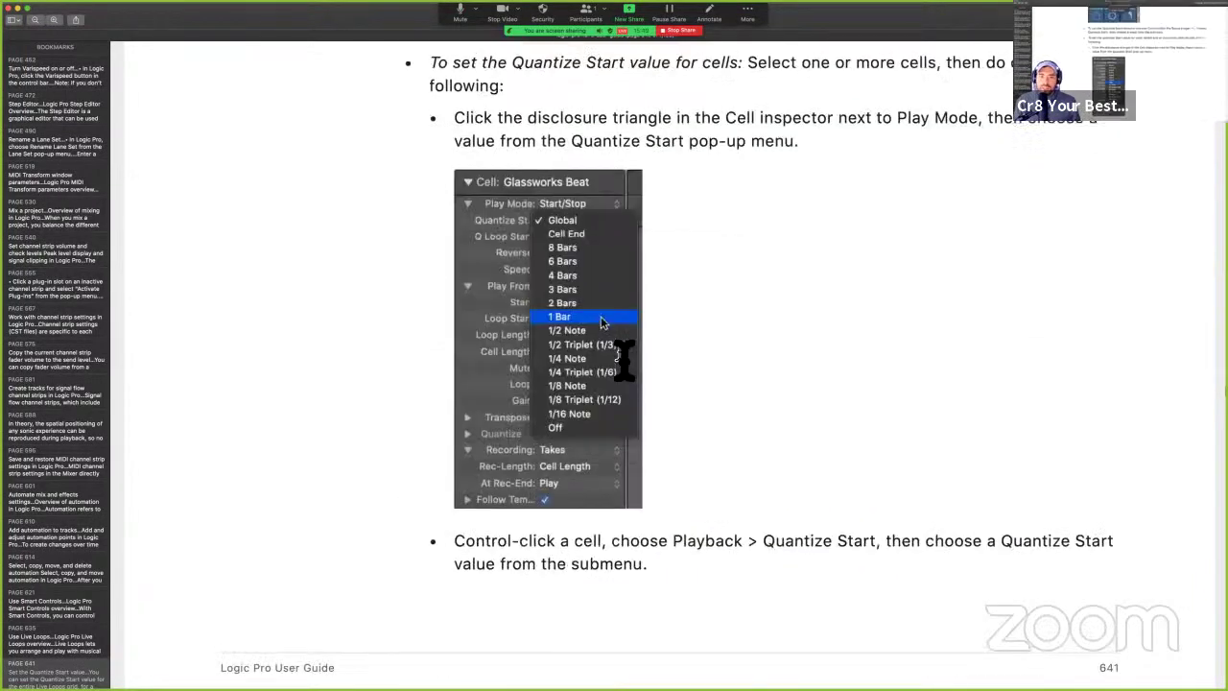
pyautogui.scroll(6, 624, 360)
pyautogui.scroll(12, 624, 360)
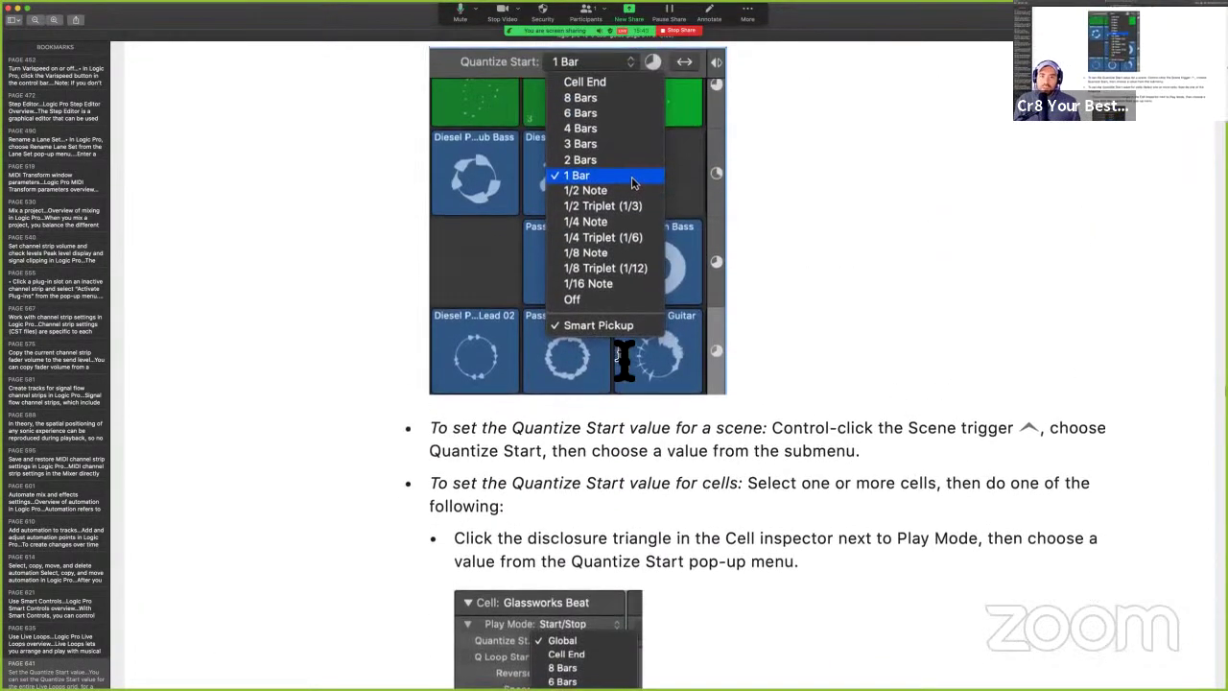
pyautogui.scroll(6, 624, 356)
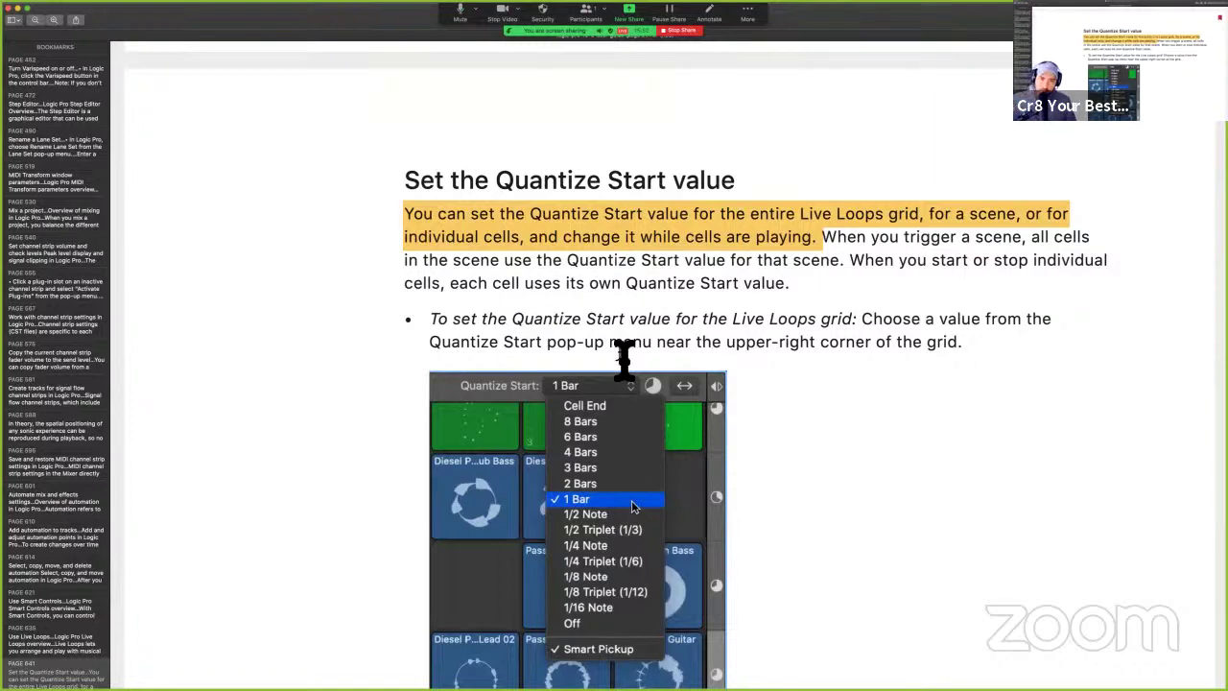
# - Switch to Logic Pro and create a project from the Chill Hip Hop Masher starter grid
pyautogui.hotkey('ctrl', 'Right')
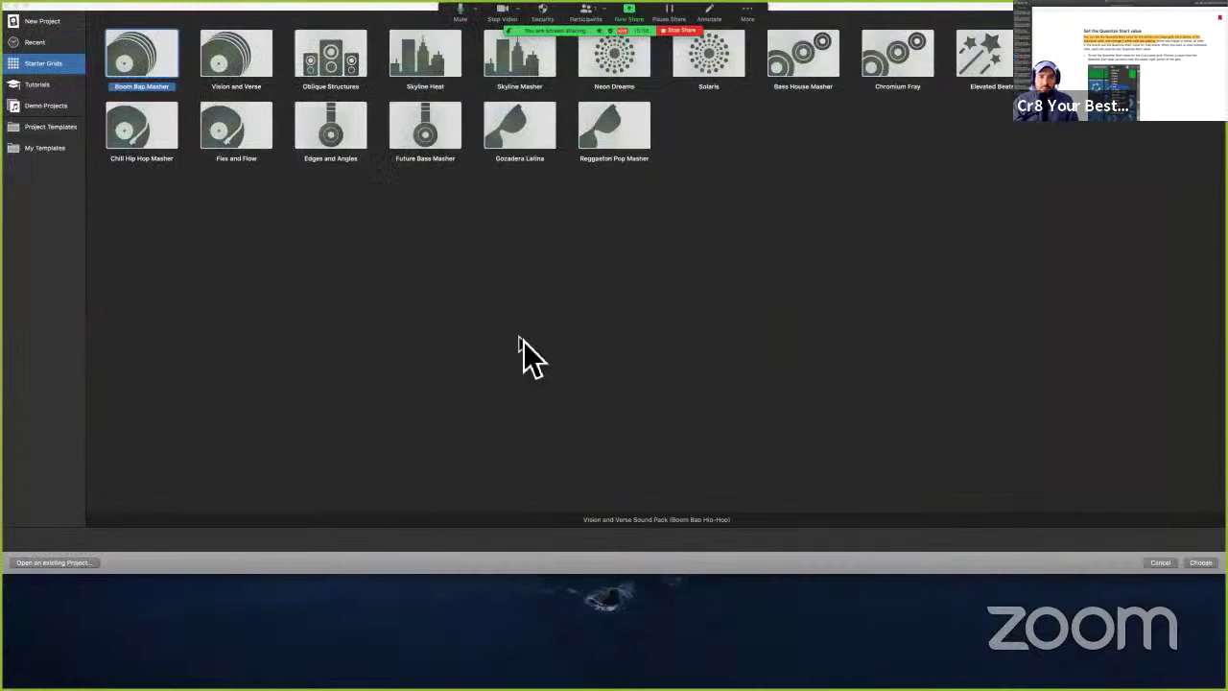
pyautogui.hotkey('ctrl', 'Left')
pyautogui.hotkey('ctrl', 'Right')
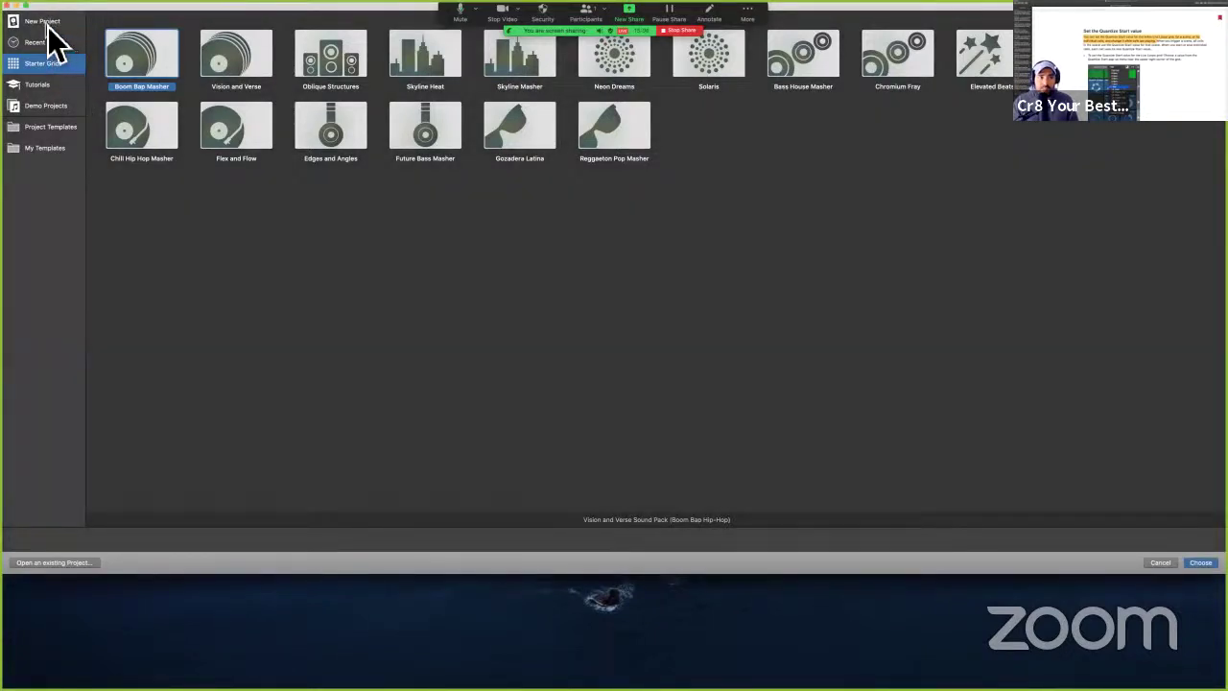
pyautogui.click(44, 23)
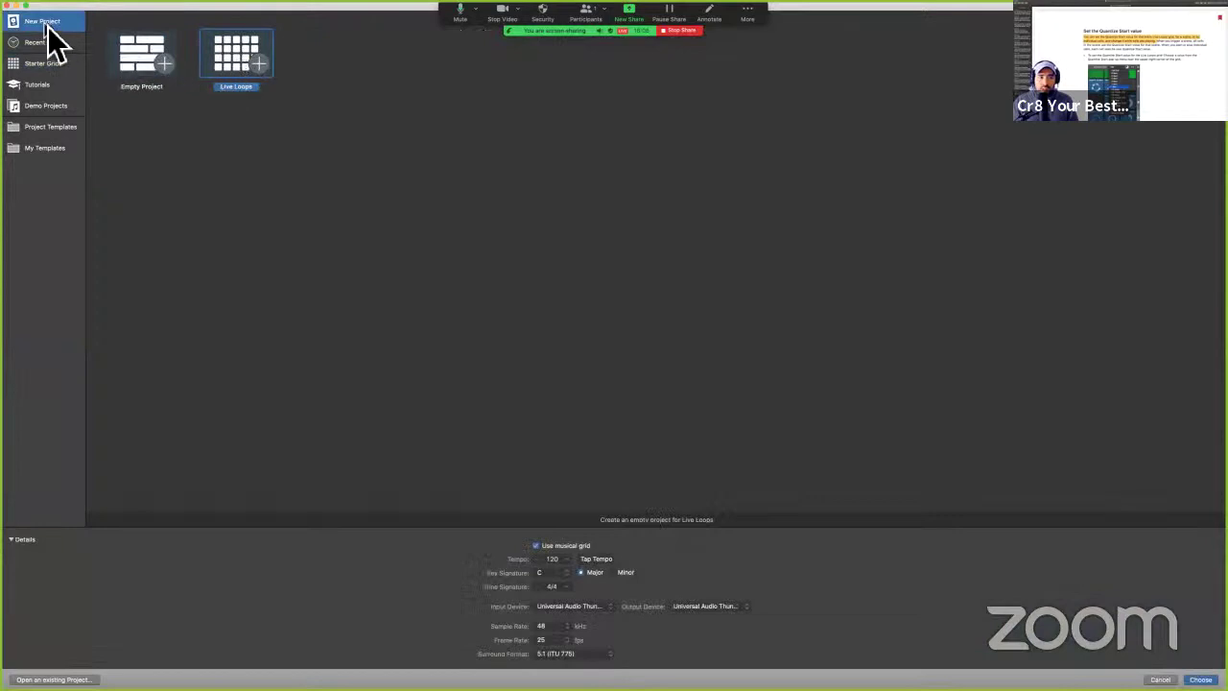
pyautogui.click(40, 67)
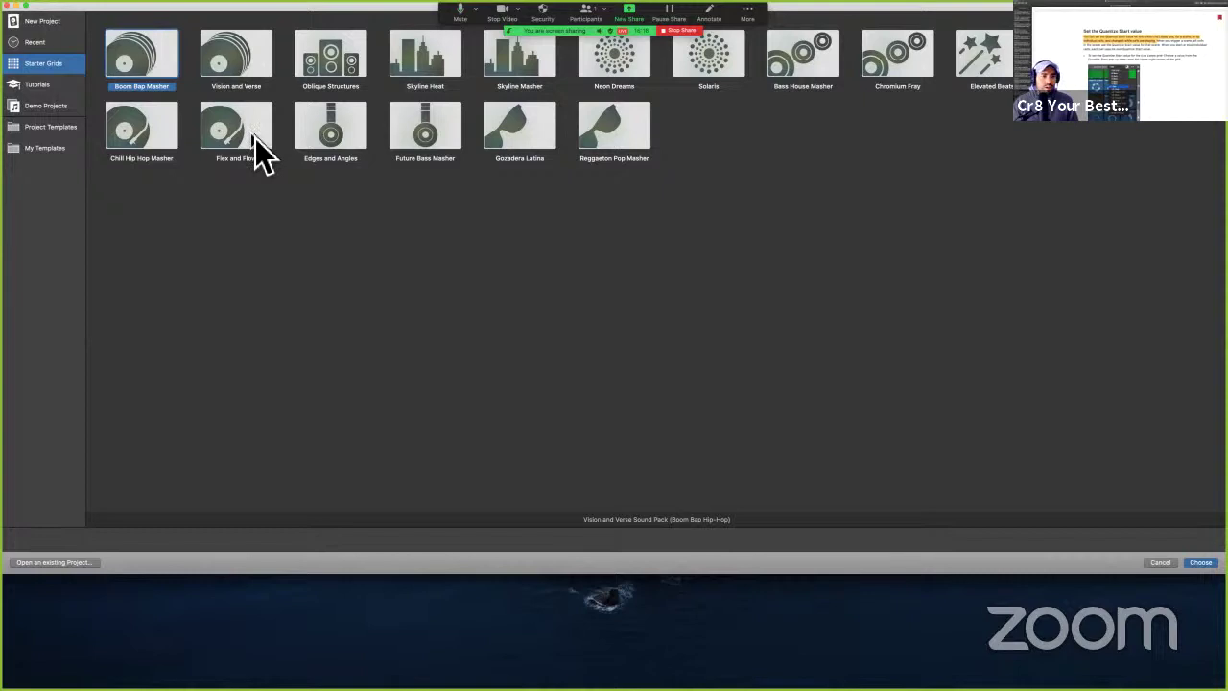
pyautogui.click(175, 139)
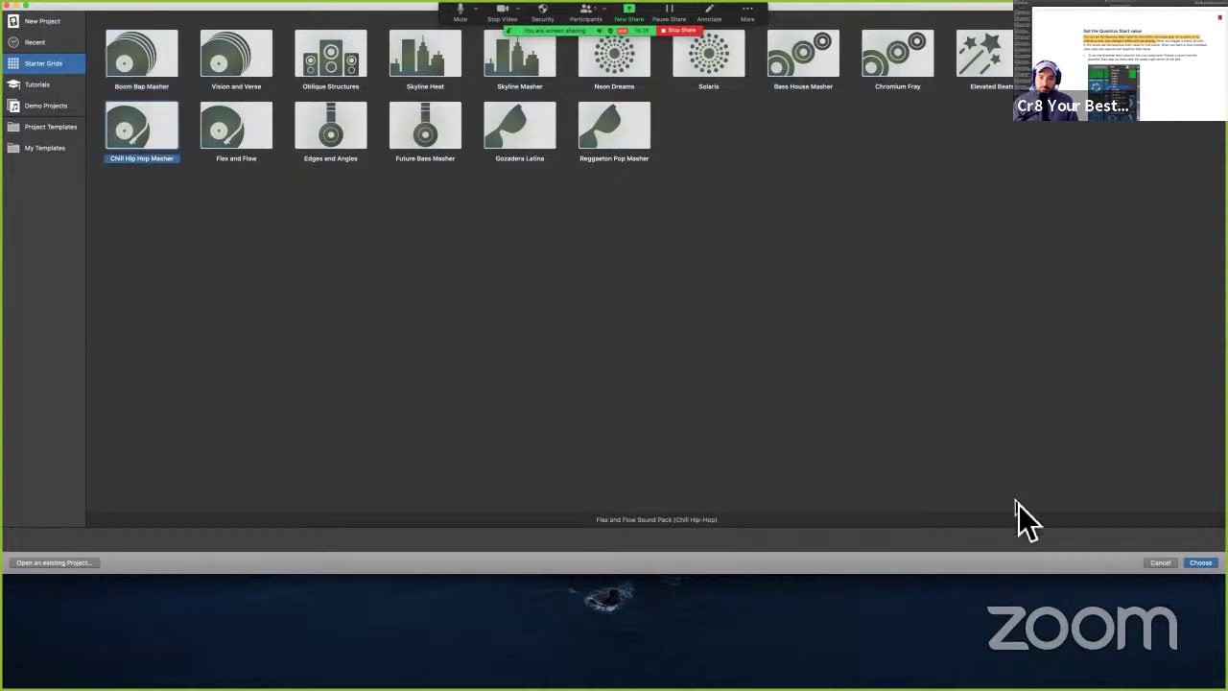
pyautogui.click(1200, 562)
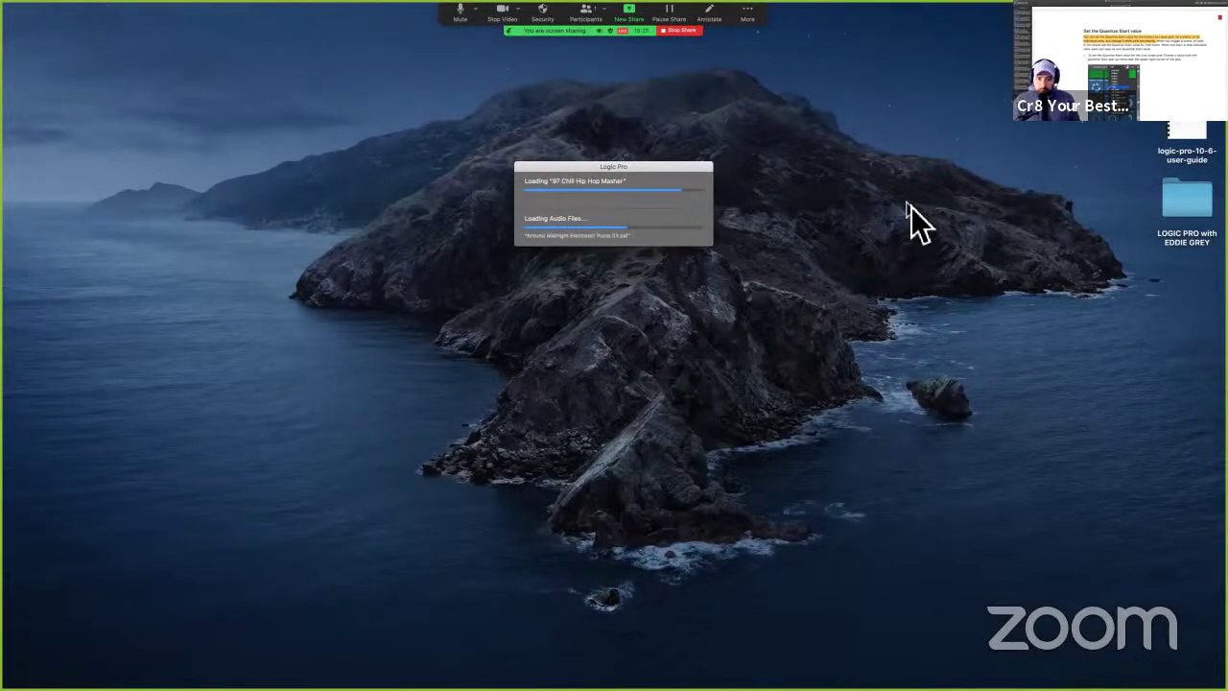
# - Check the audio settings of the Zoom meeting and close them
pyautogui.click(747, 13)
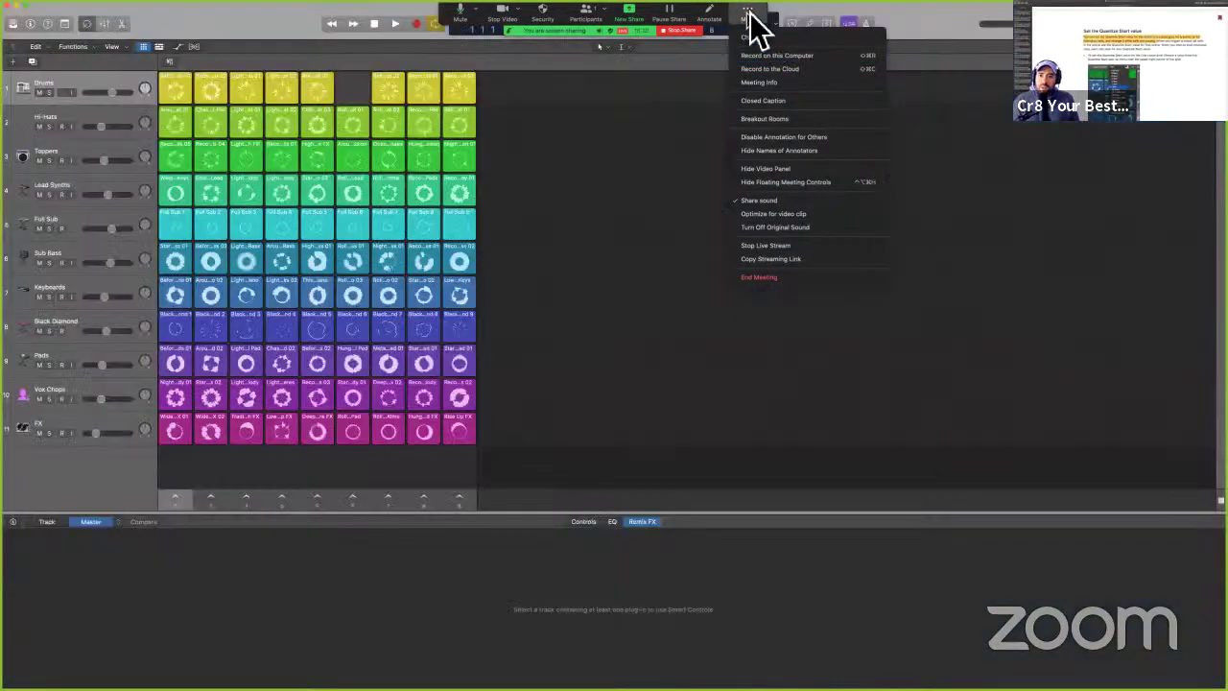
pyautogui.click(748, 17)
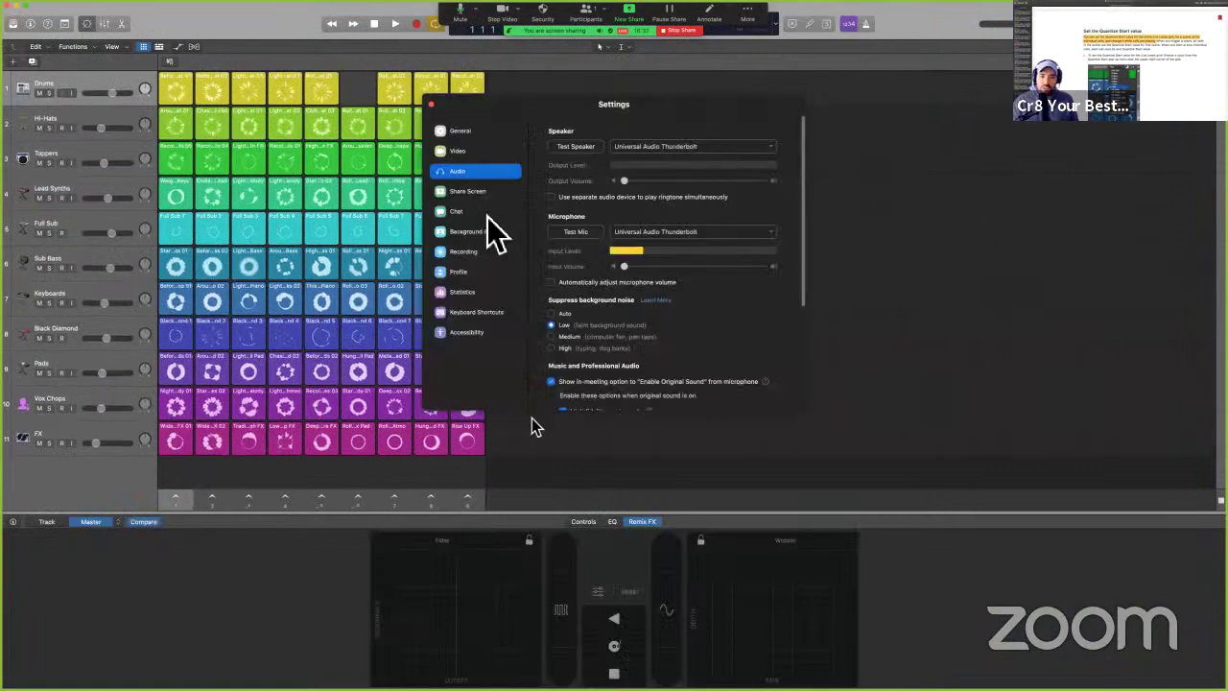
pyautogui.click(428, 103)
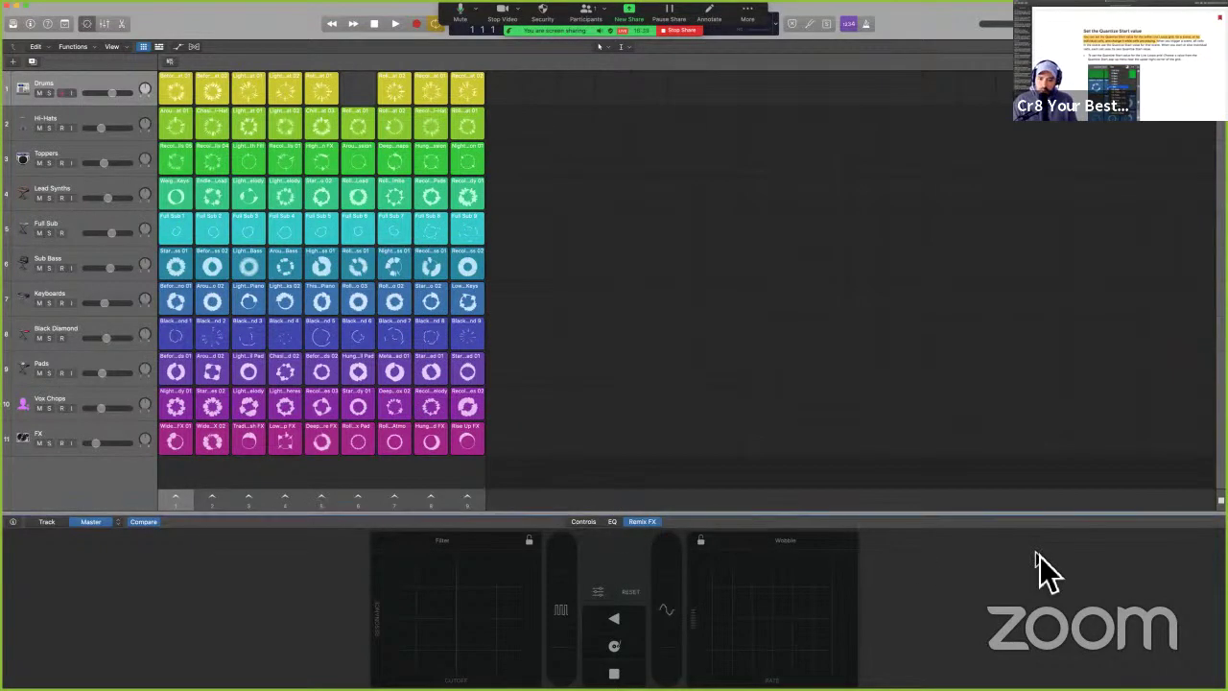
# - Hide the lower area to enlarge the Live Loops grid, and trigger scenes 1 and 2
pyautogui.press('x')
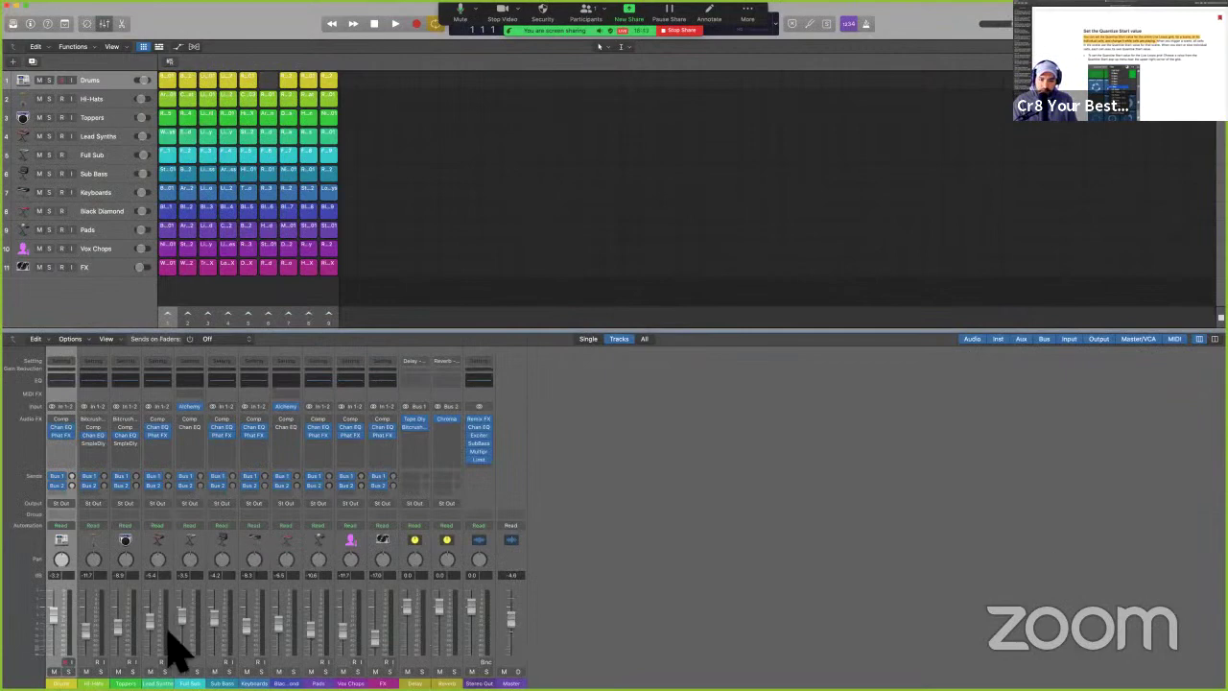
pyautogui.press('x')
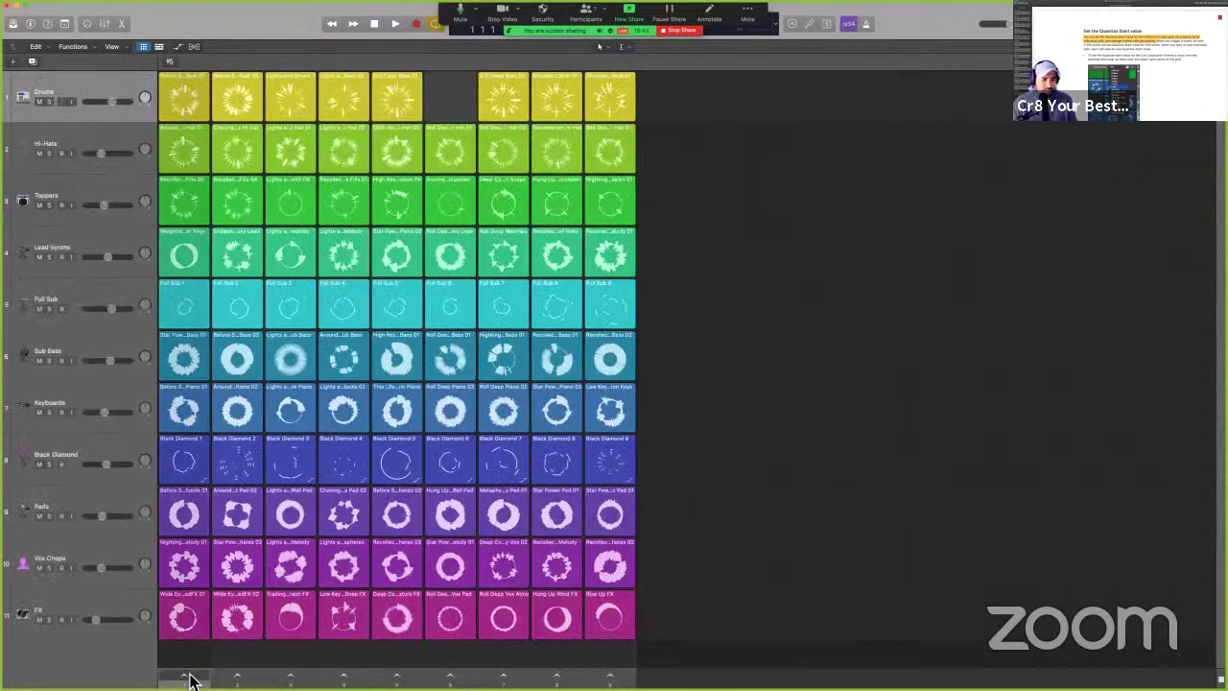
pyautogui.click(187, 679)
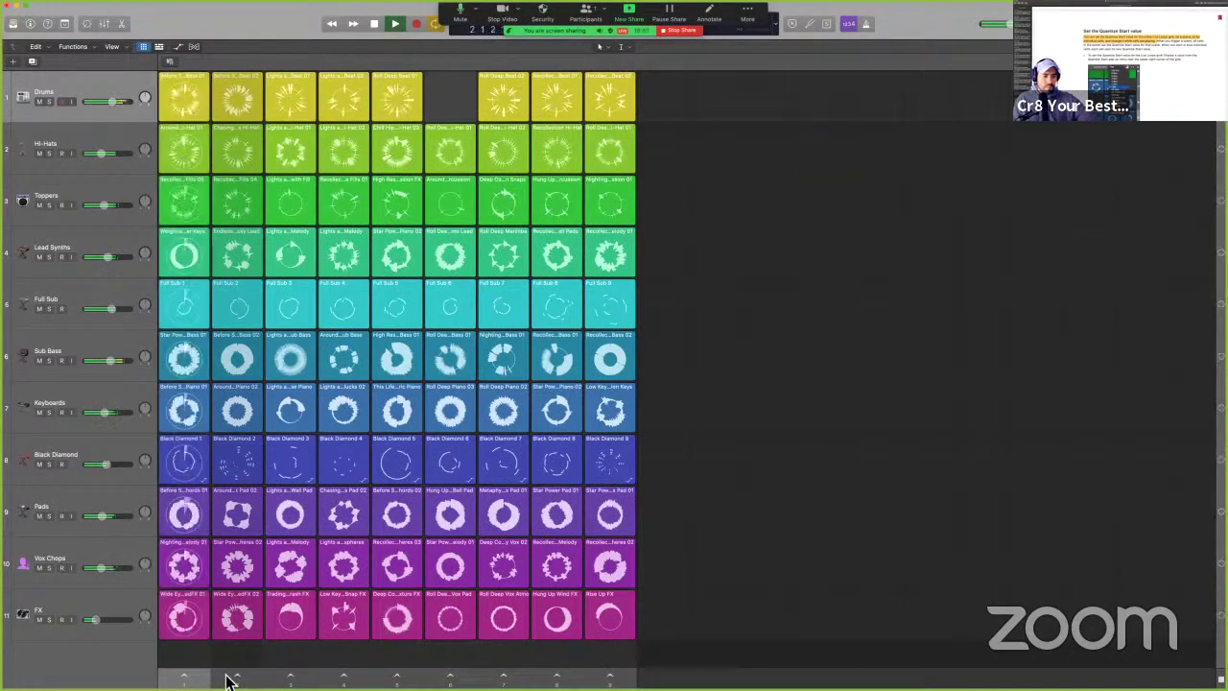
pyautogui.click(228, 679)
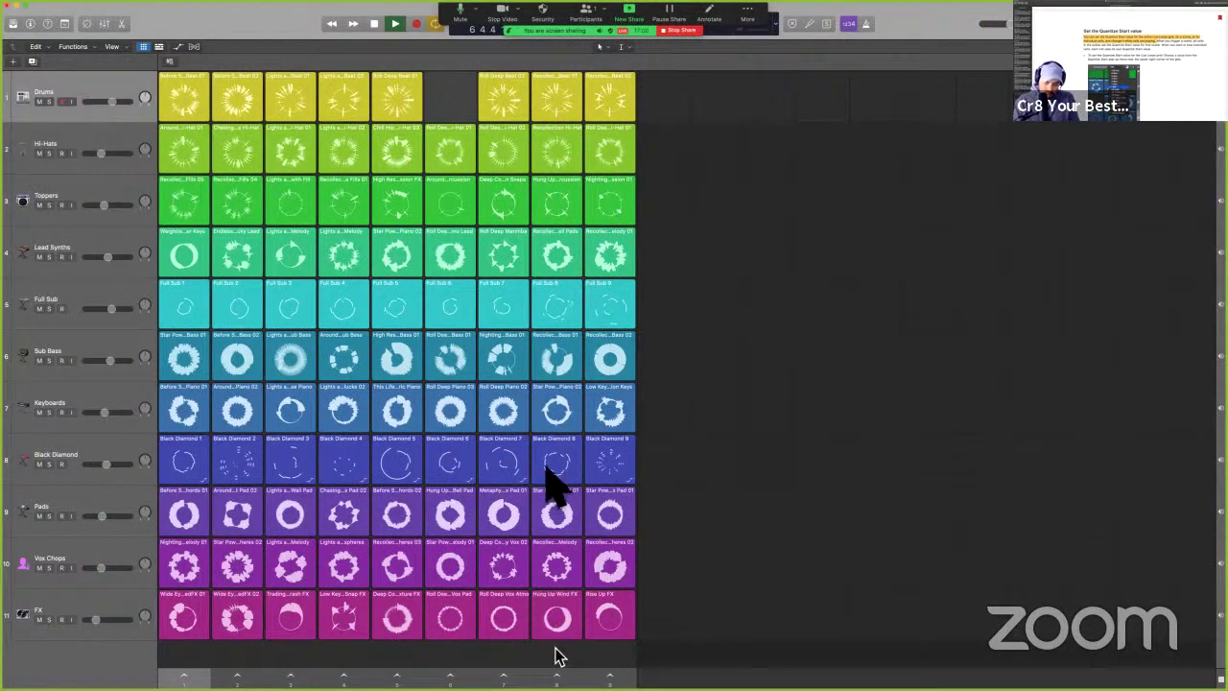
# - Show the Tracks area beside the Live Loops grid and audition the first Vox Chops cell
pyautogui.hotkey('alt', 'b')
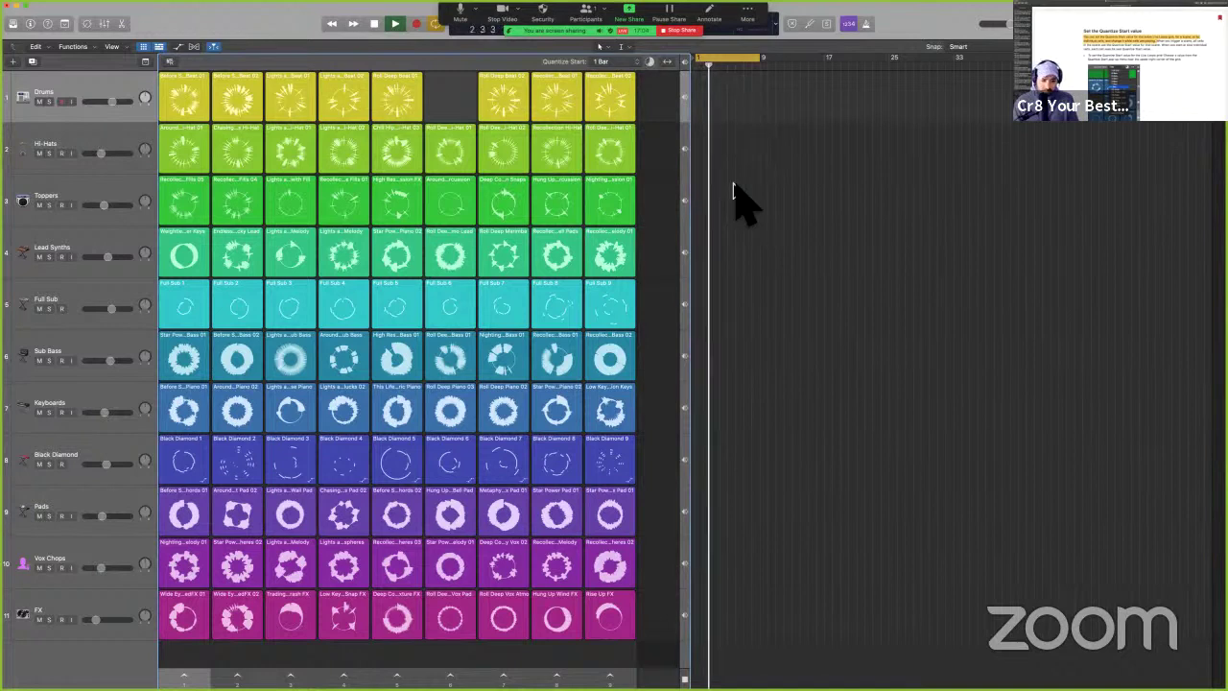
pyautogui.press('space')
pyautogui.press('space')
pyautogui.press('space')
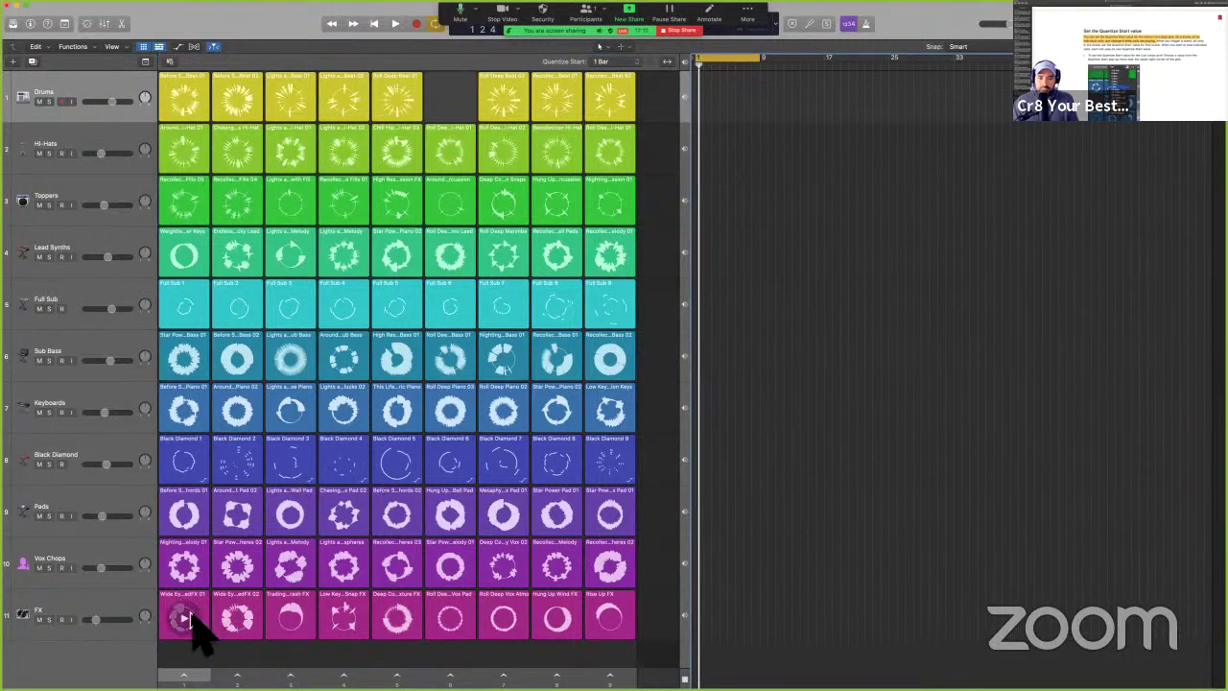
pyautogui.click(185, 568)
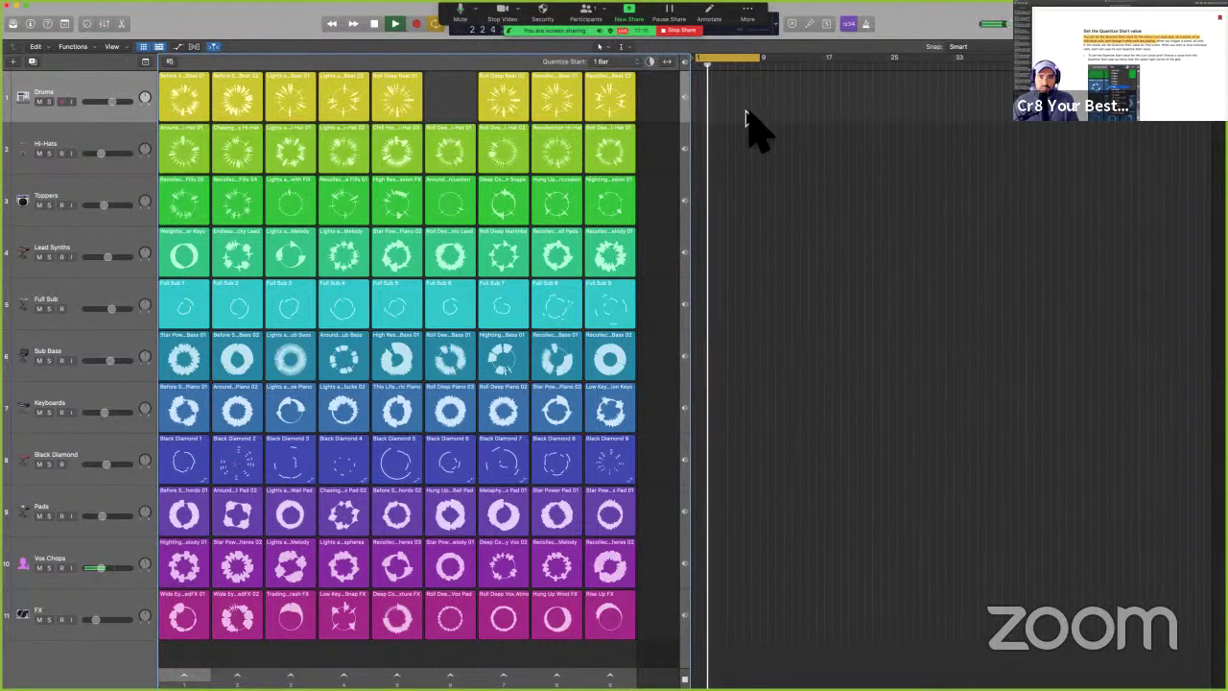
pyautogui.press('space')
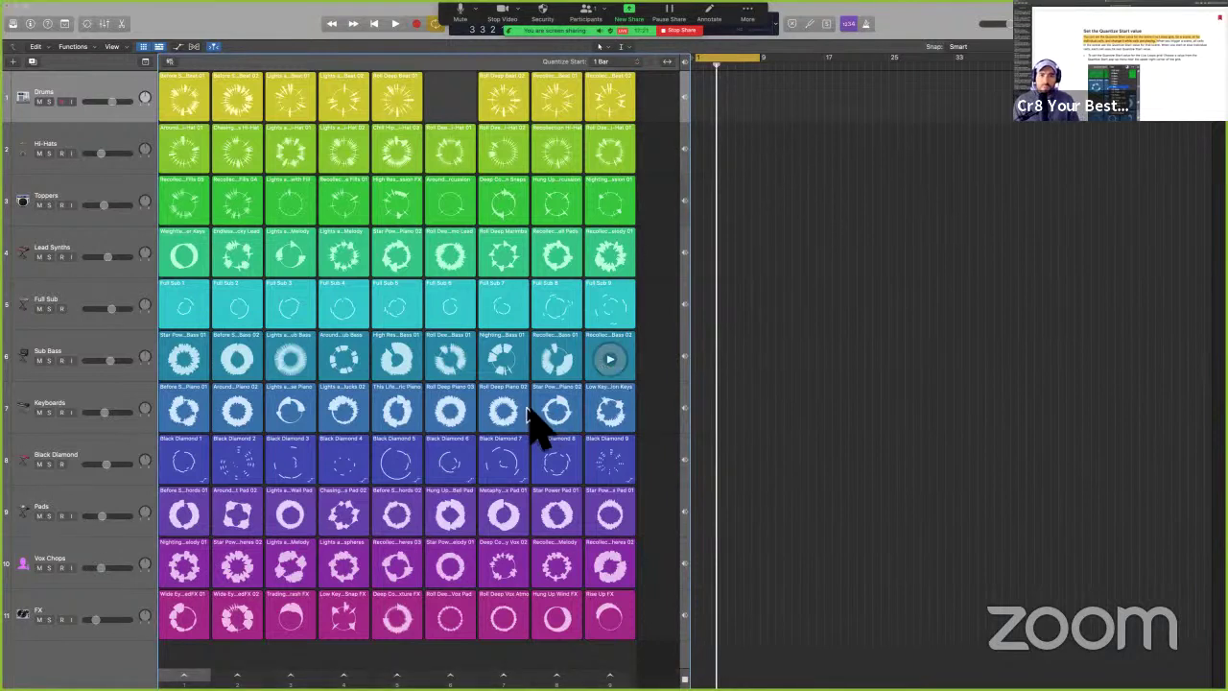
# - Turn on the metronome click for the project
pyautogui.press('k')
pyautogui.click(891, 154)
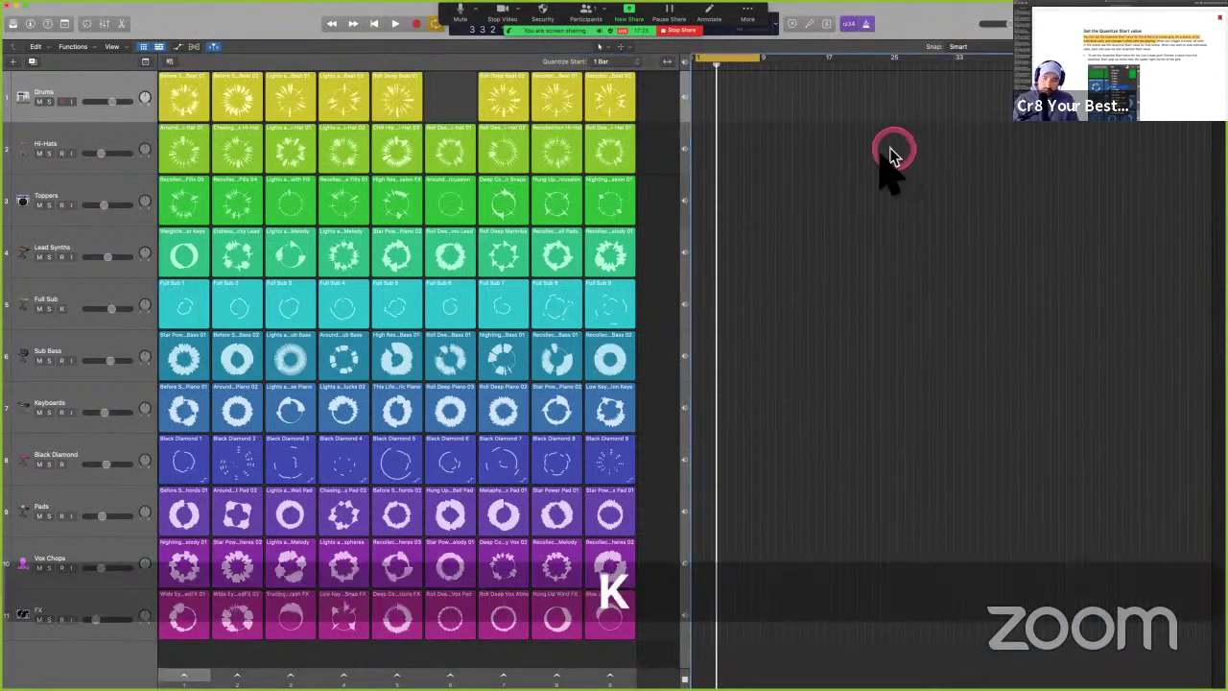
pyautogui.hotkey('ctrl', 's')
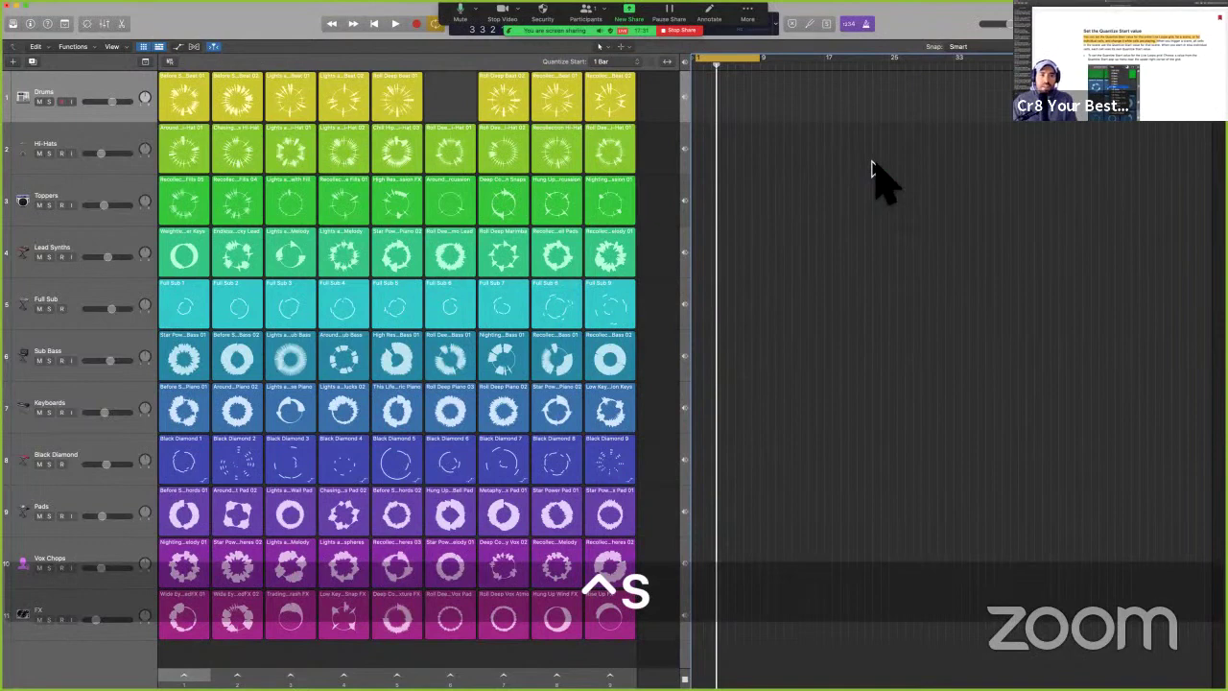
# - Add a soloed audio track above the Drums track and briefly play the project with the metronome
pyautogui.press('alt+super')
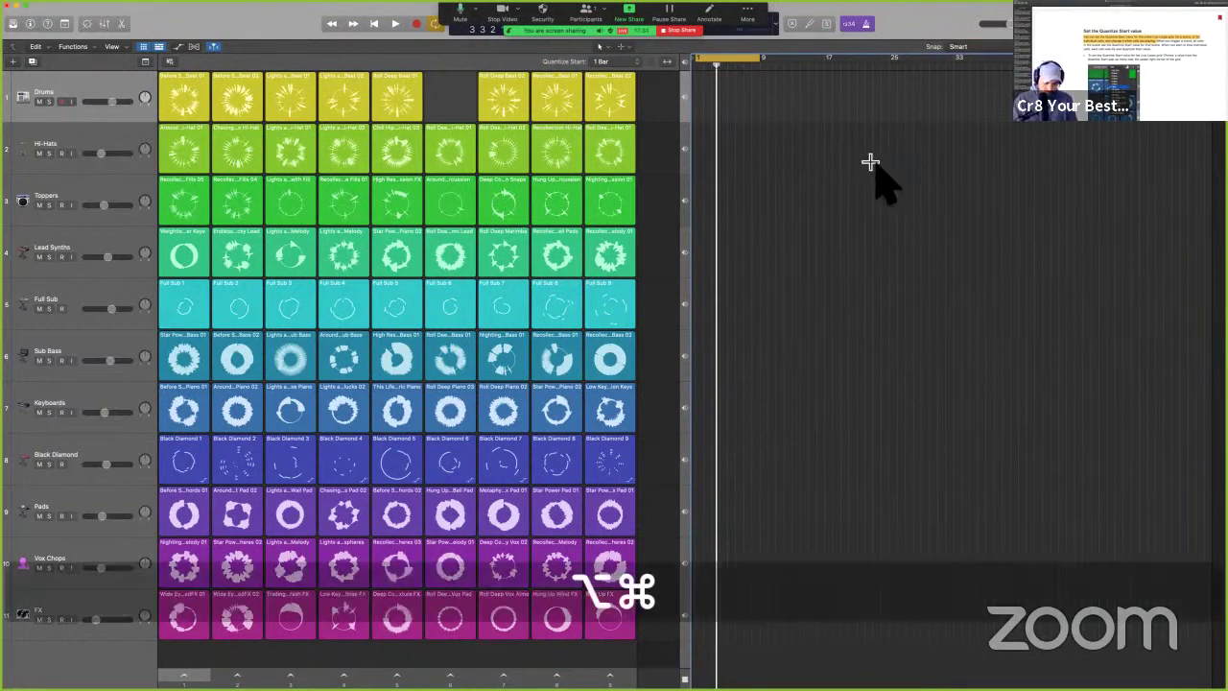
pyautogui.press('alt+super+n')
pyautogui.press('Return')
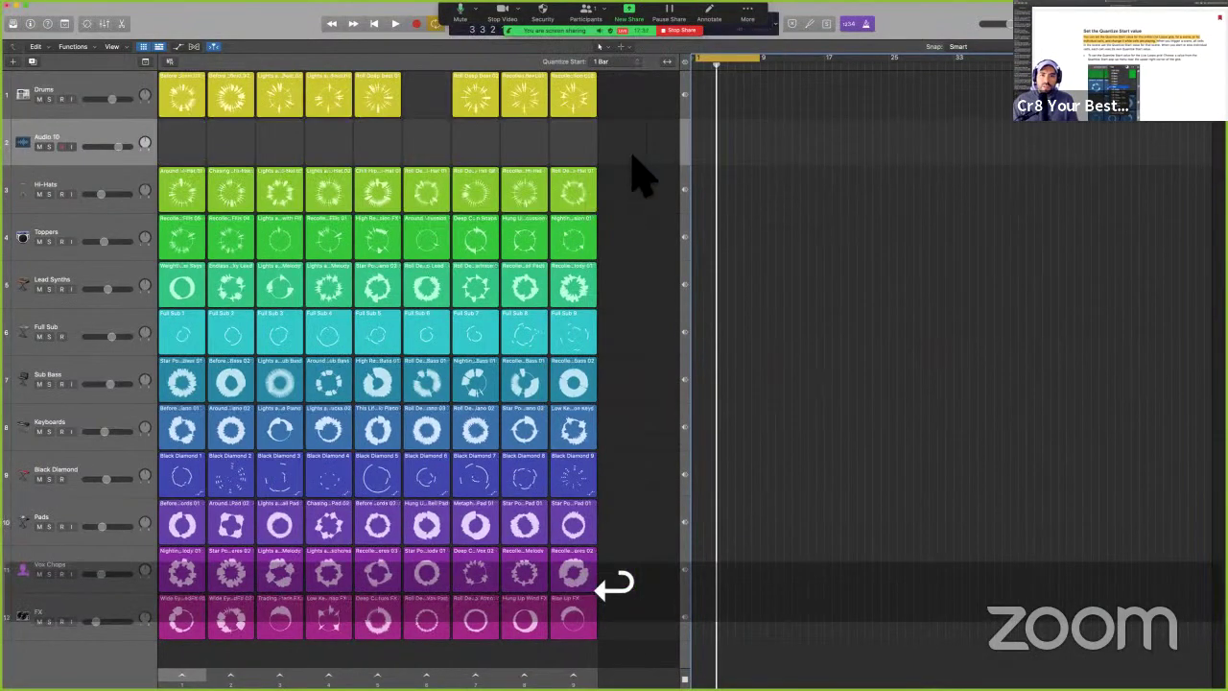
pyautogui.press('s')
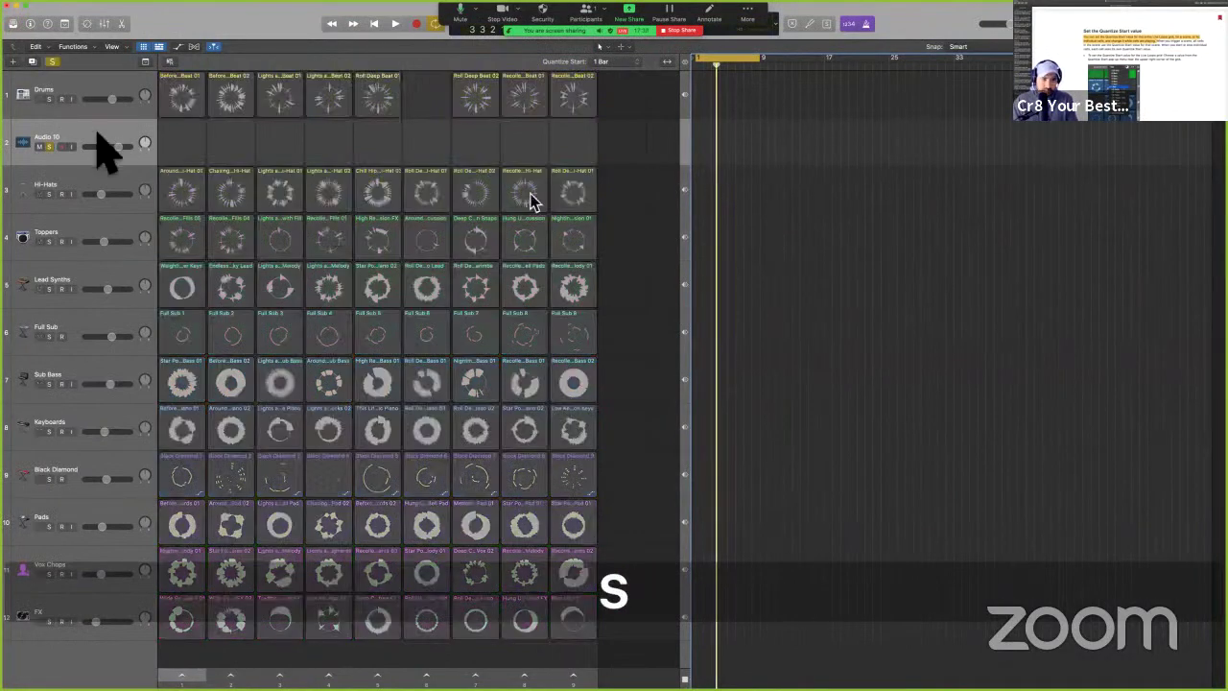
pyautogui.moveTo(118, 151); pyautogui.dragTo(110, 80)
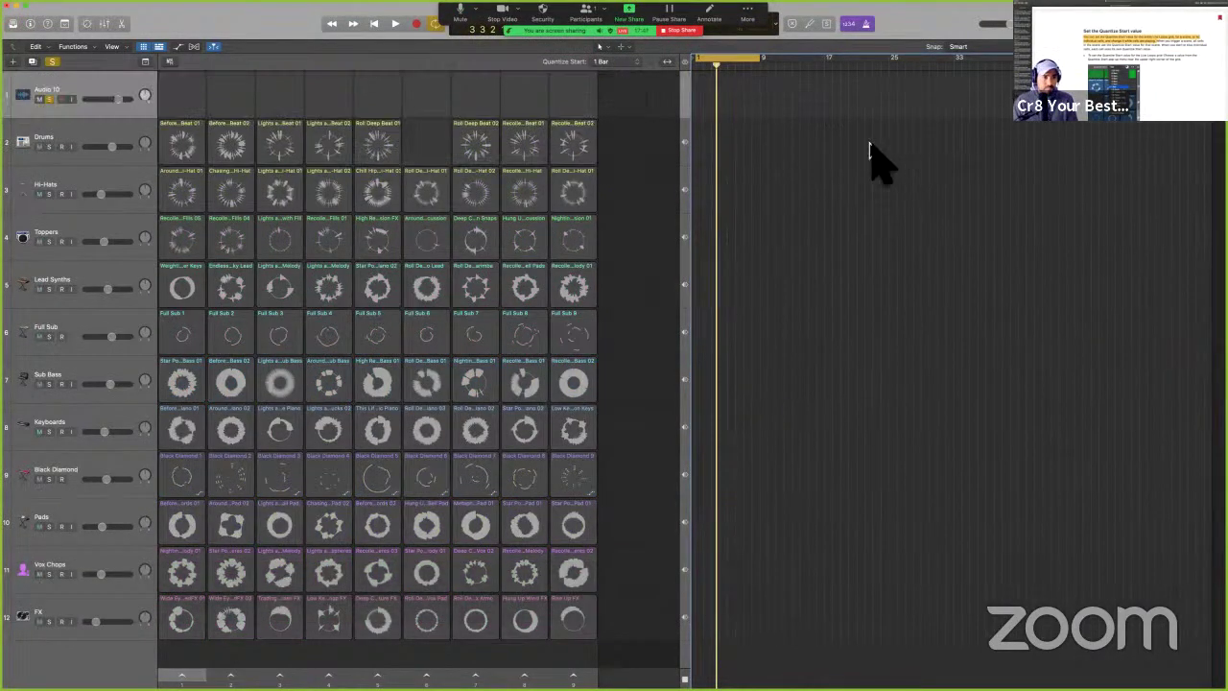
pyautogui.press('space')
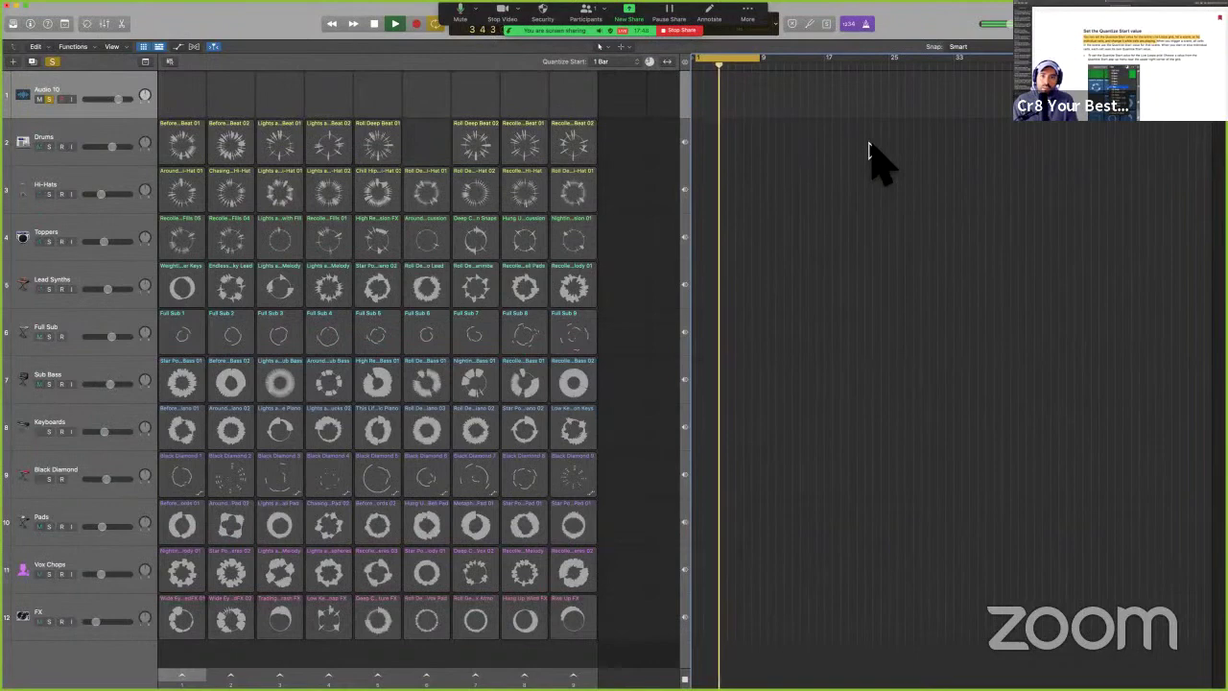
pyautogui.press('space')
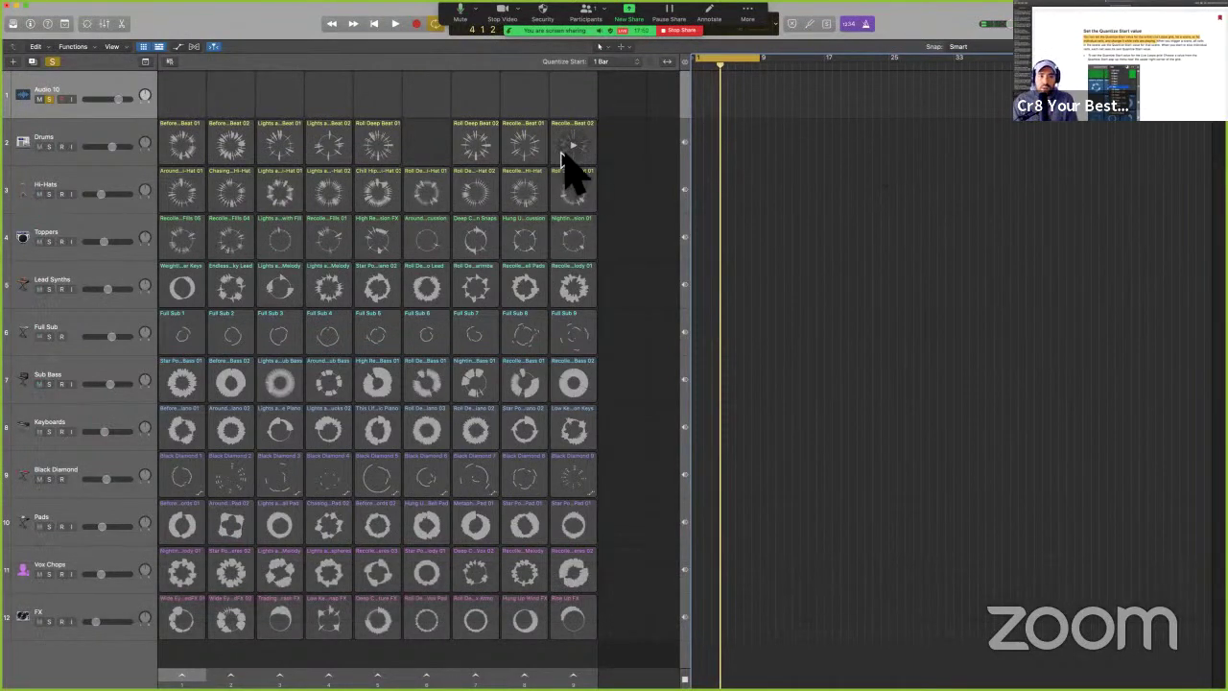
# - Solo the Drums track alongside the new audio track and select it
pyautogui.click(183, 148)
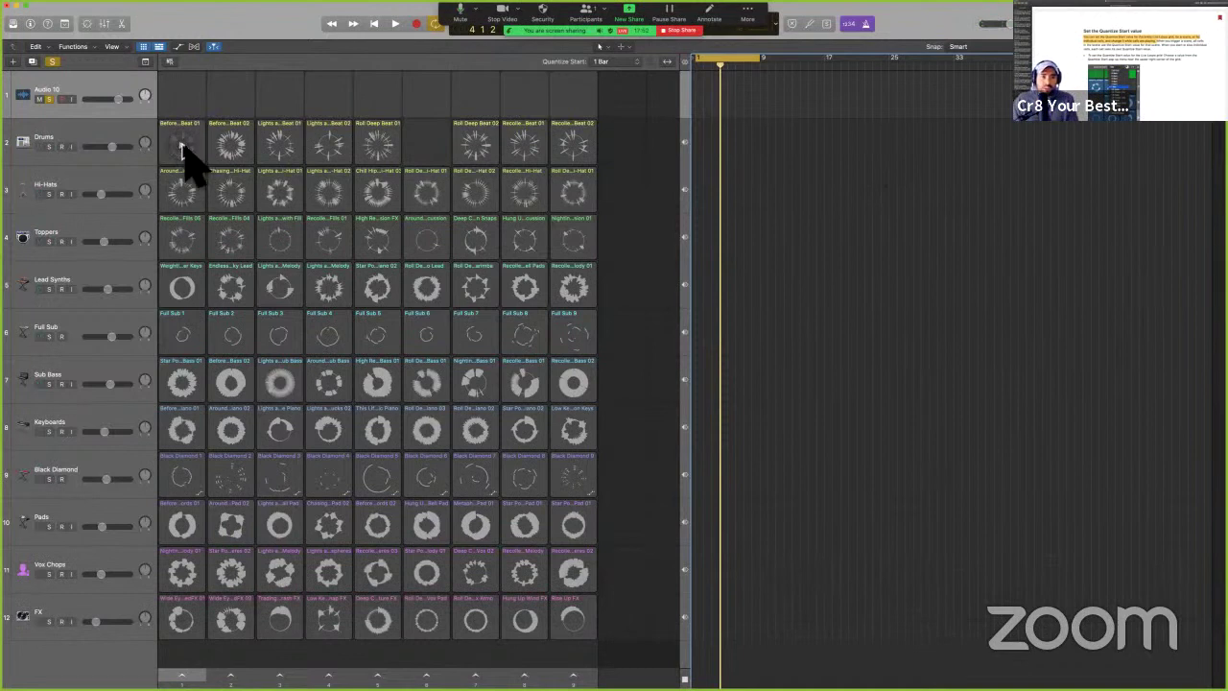
pyautogui.click(183, 150)
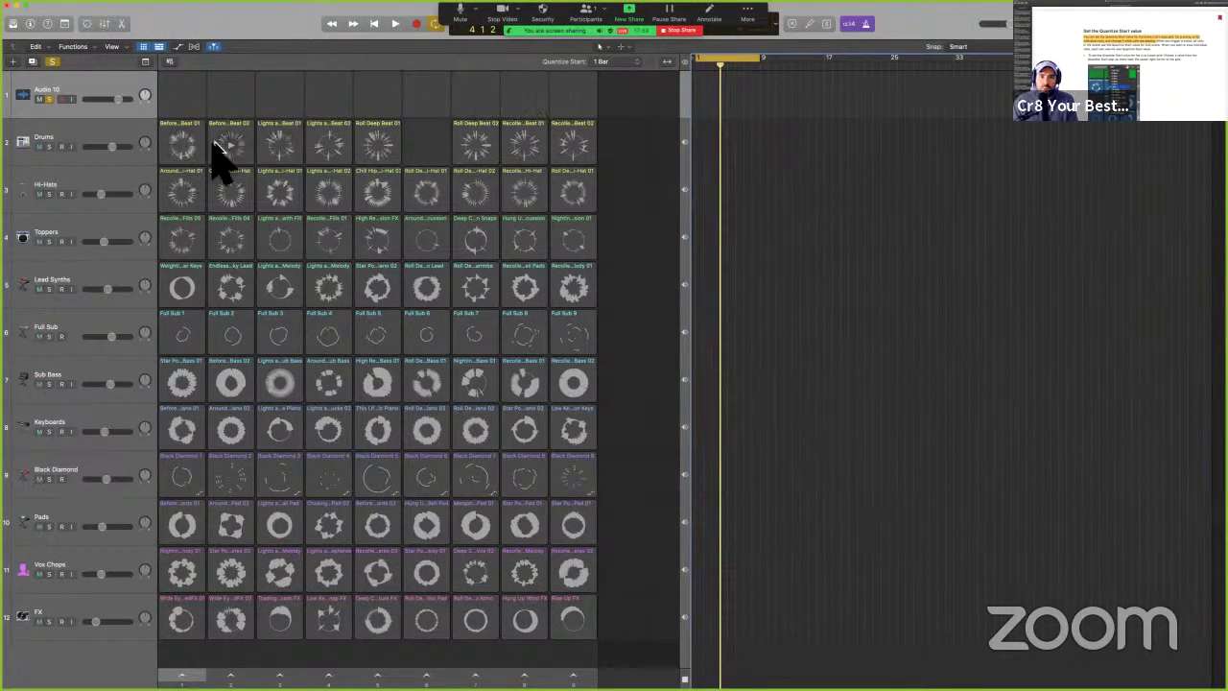
pyautogui.click(54, 164)
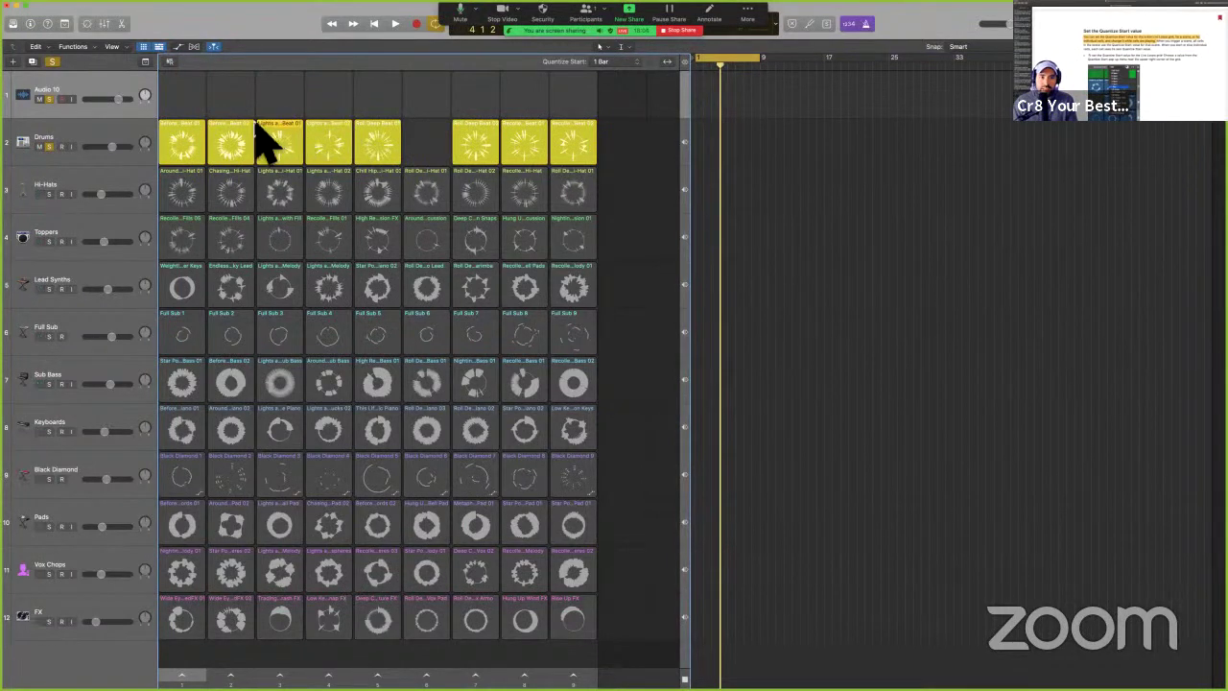
pyautogui.click(130, 131)
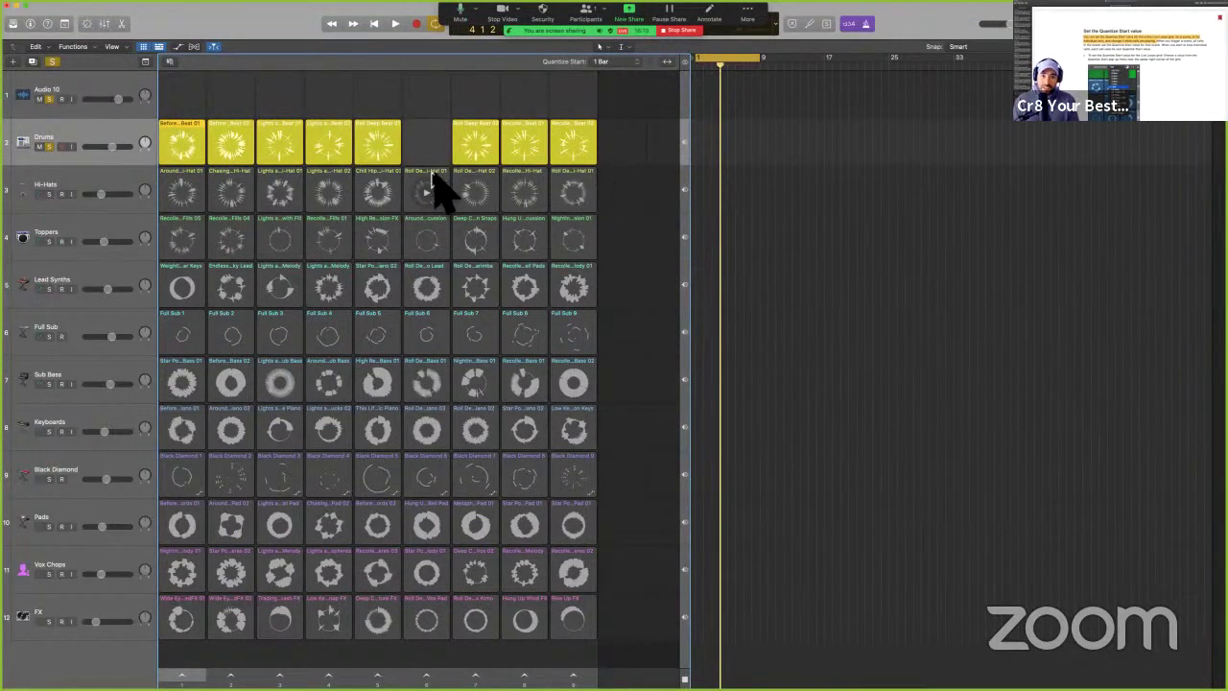
pyautogui.click(430, 287)
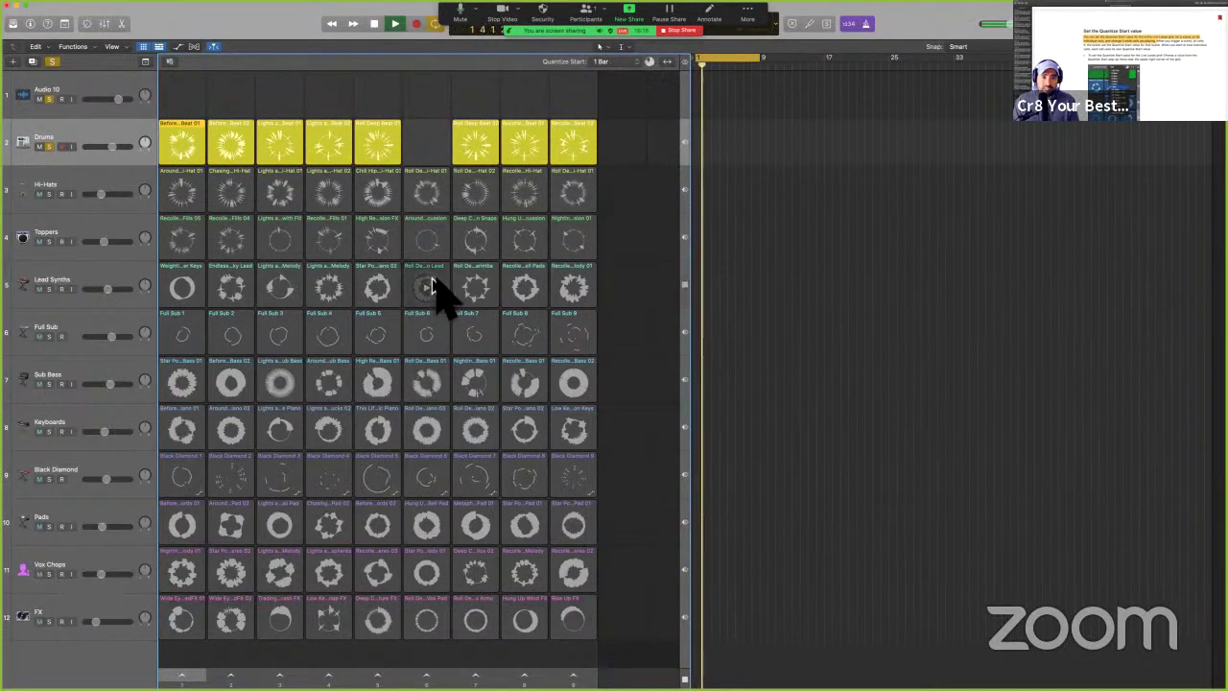
pyautogui.moveTo(440, 273); pyautogui.dragTo(446, 164)
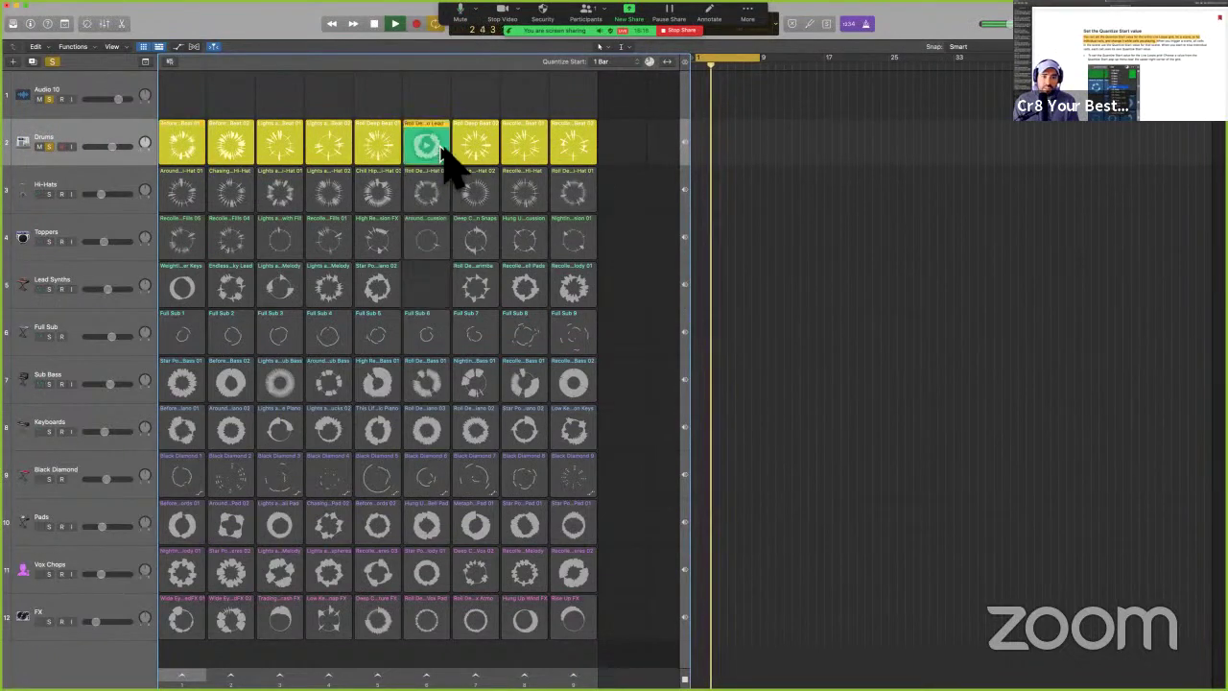
pyautogui.press('space')
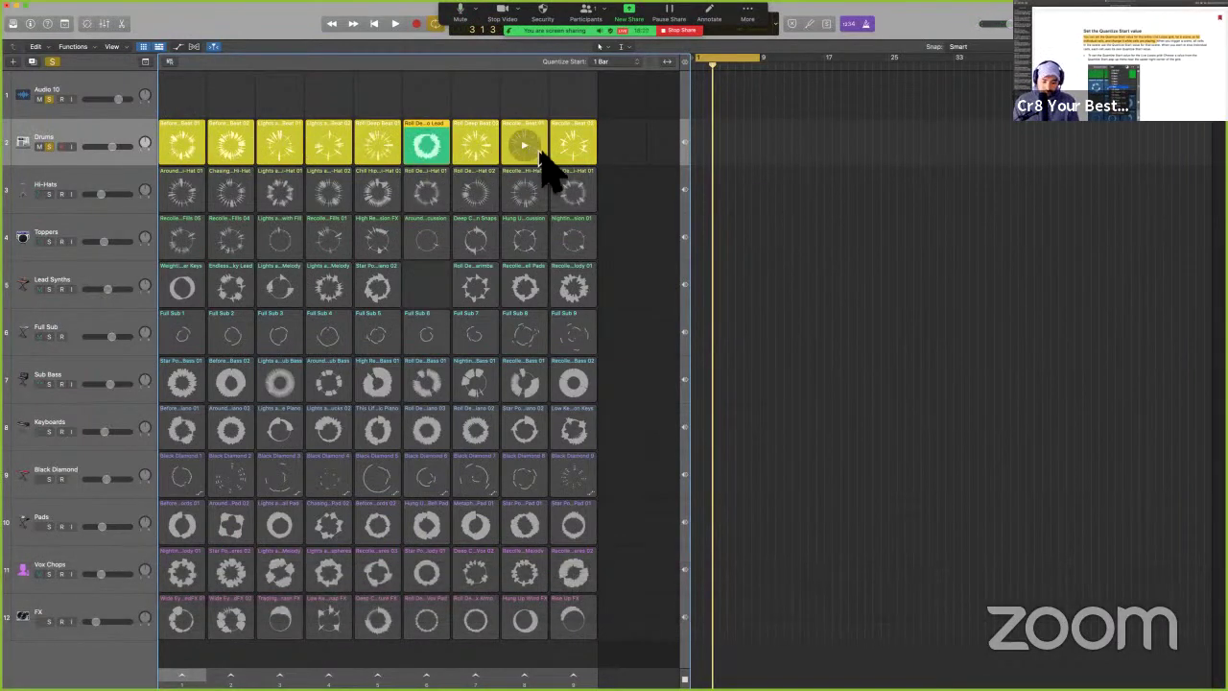
pyautogui.press('super+z')
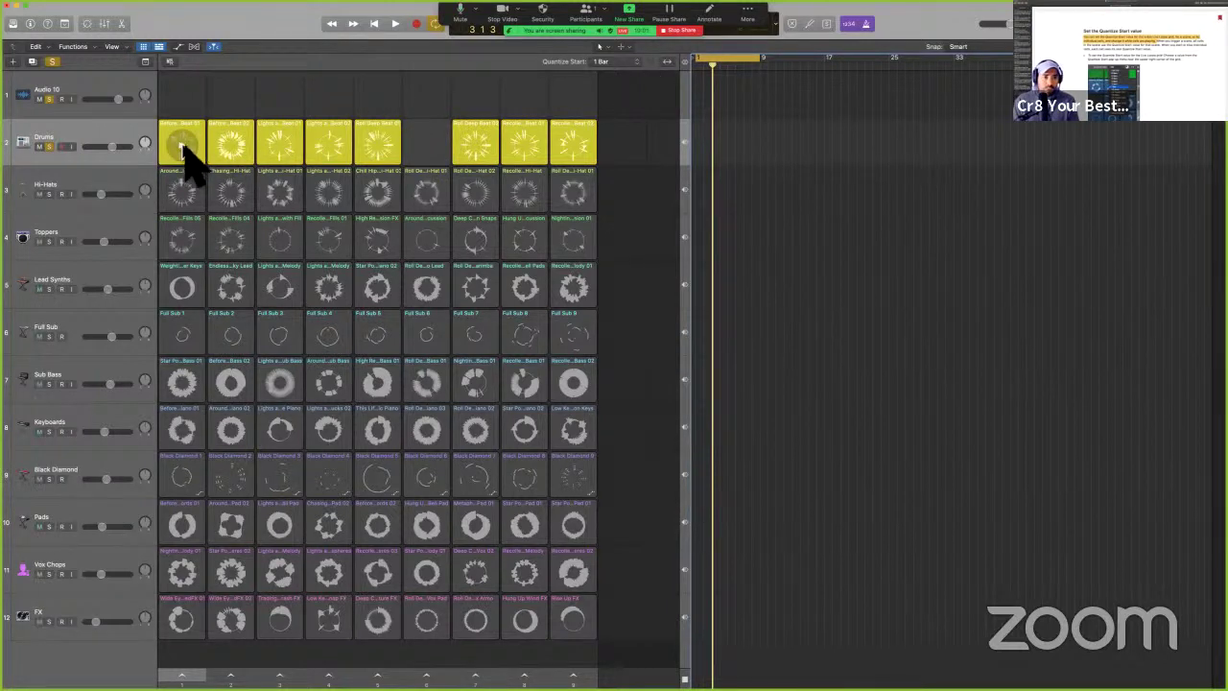
# - Audition the first Drums cell against the metronome, stop the cell, and stop playback
pyautogui.click(183, 149)
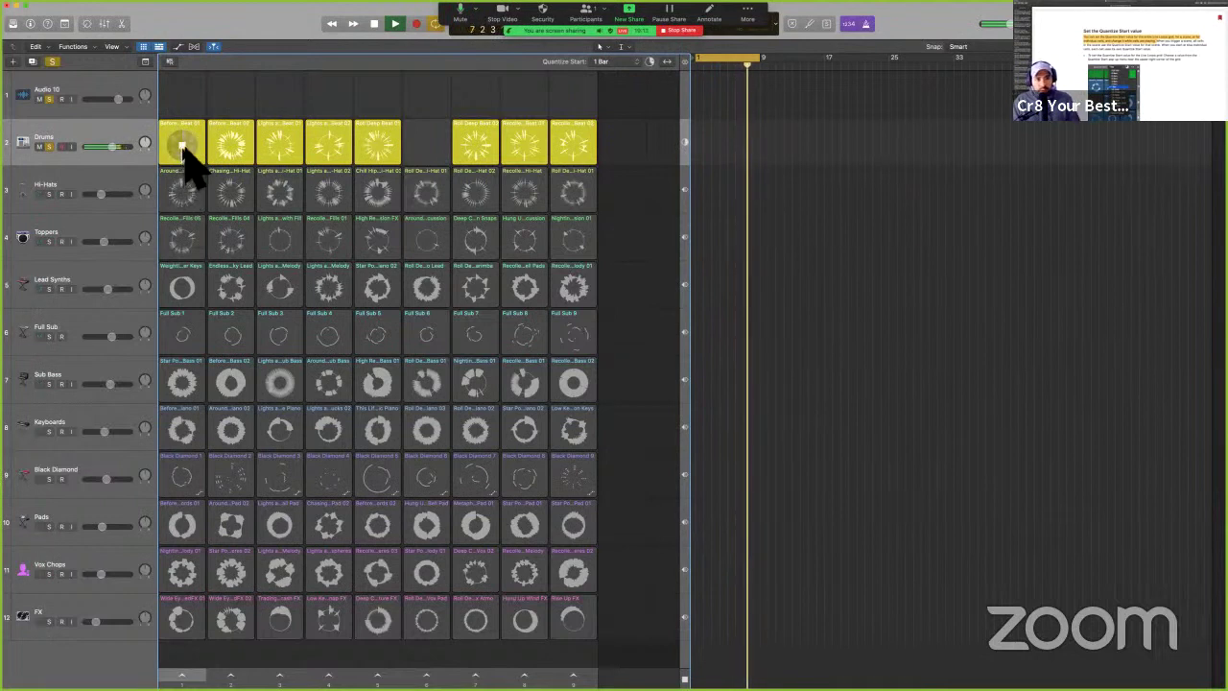
pyautogui.click(184, 145)
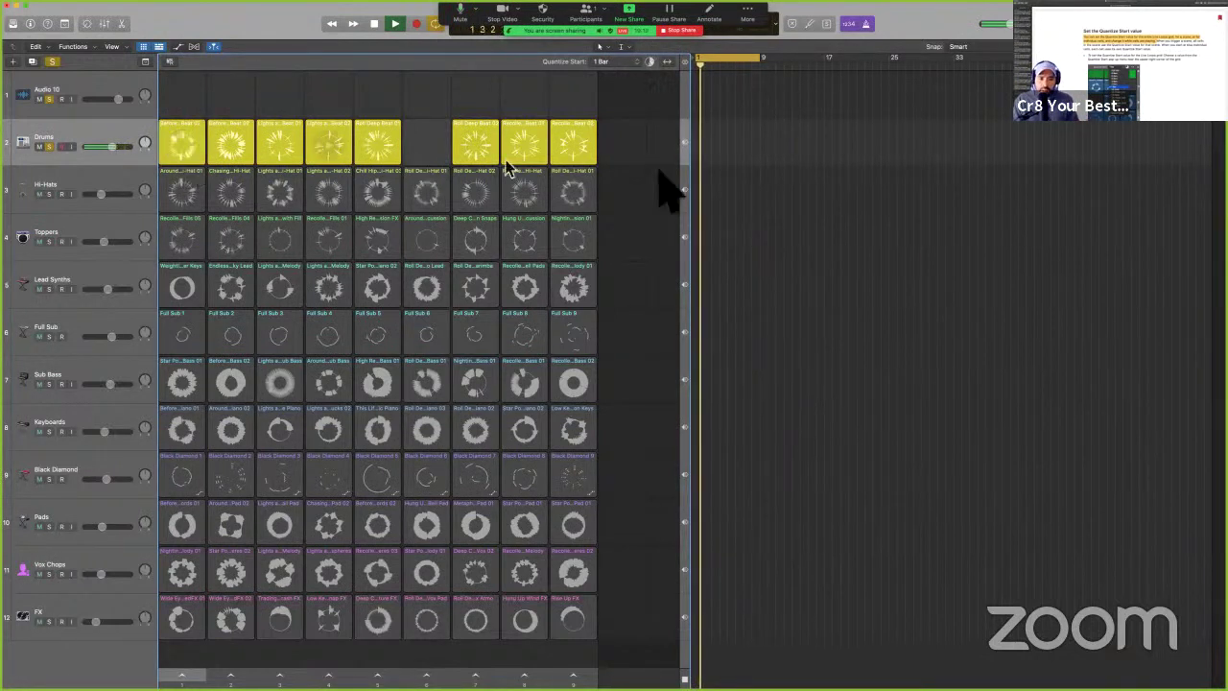
pyautogui.press('space')
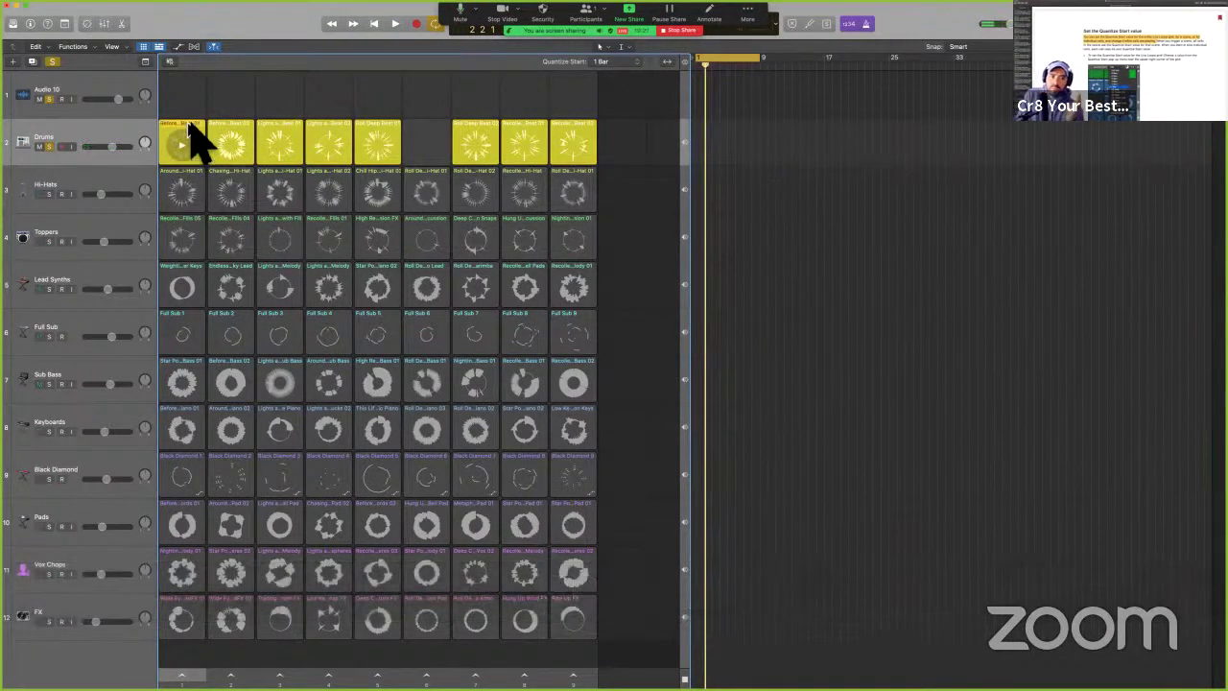
# - Show the inspector and highlight the cell parameters of the first Drums cell, Before Sunrise Beat 01
pyautogui.press('i')
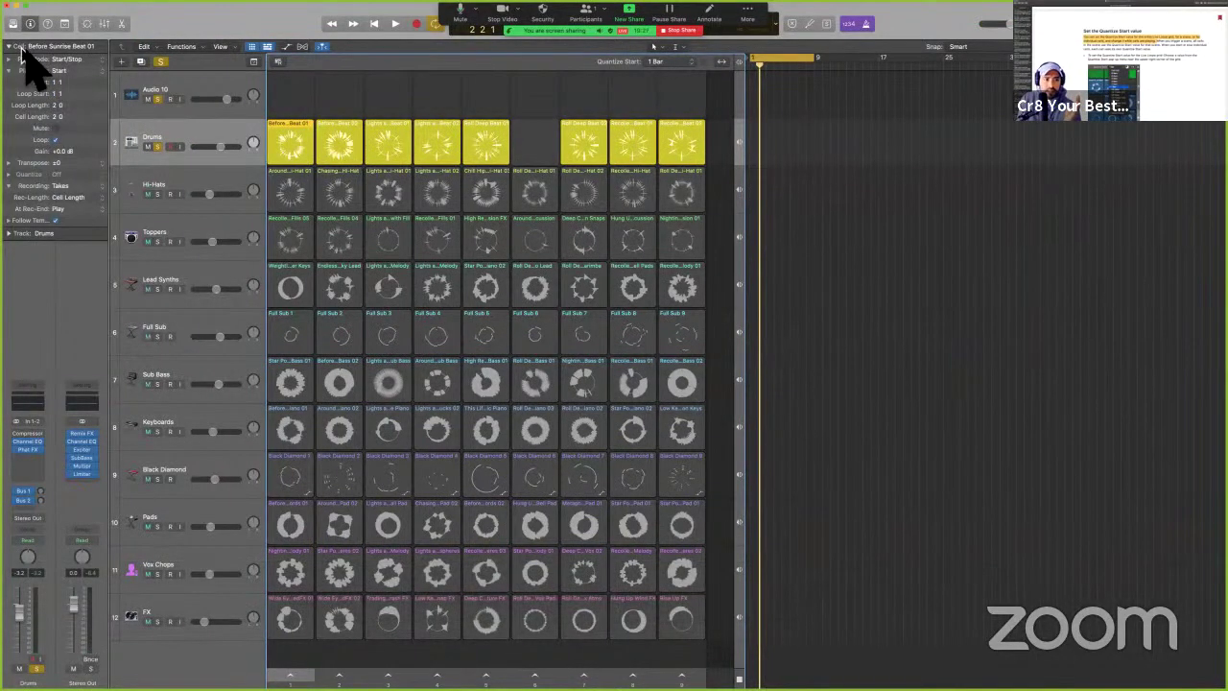
pyautogui.hotkey('ctrl', 'a')
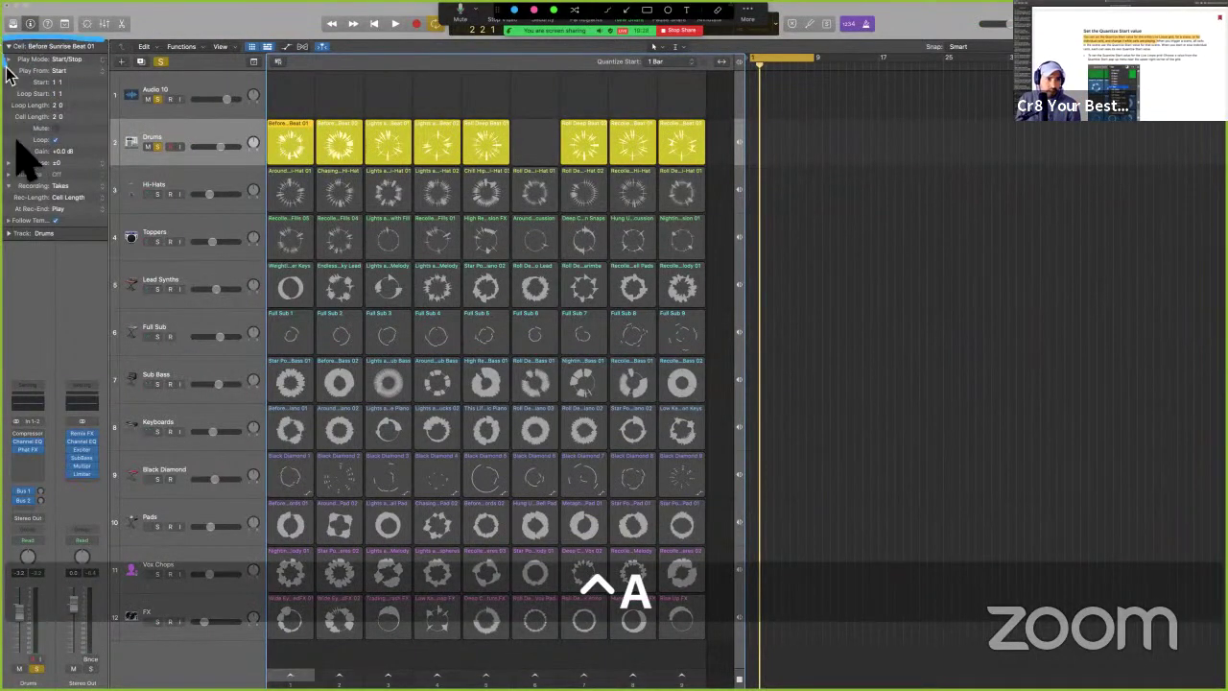
pyautogui.hotkey('ctrl', 'a')
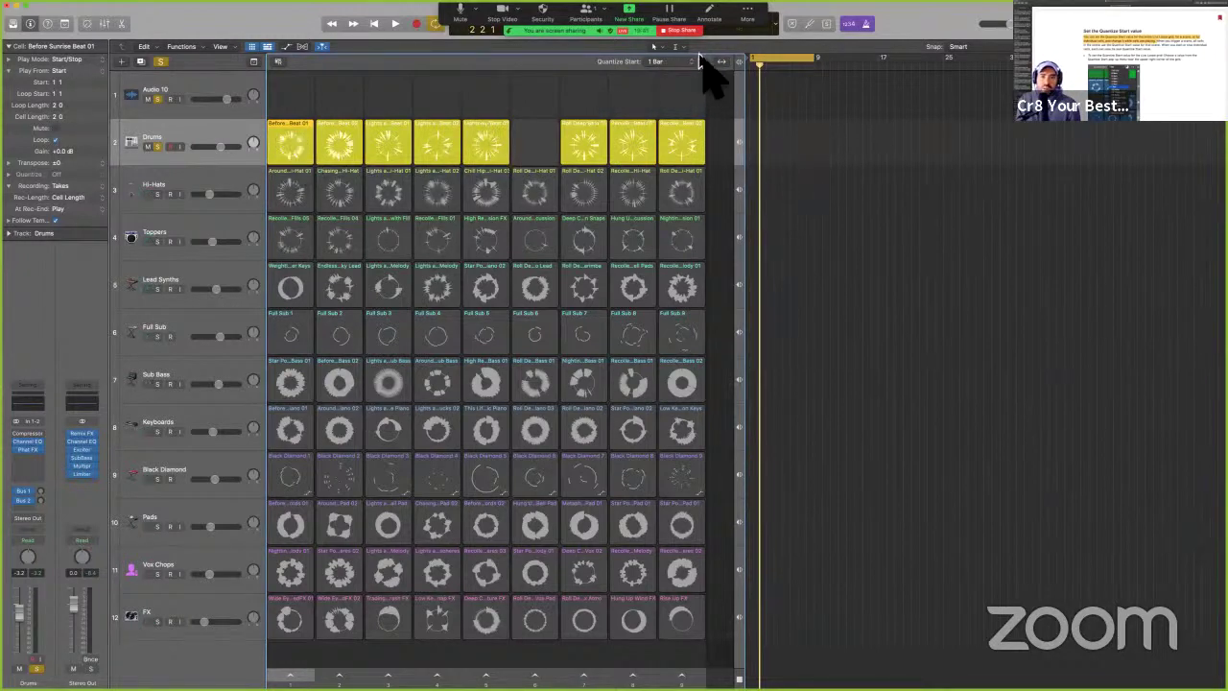
# - Play the first Drums cell again with Quantize Start at 1 Bar, deselect it, and stop playback
pyautogui.click(293, 156)
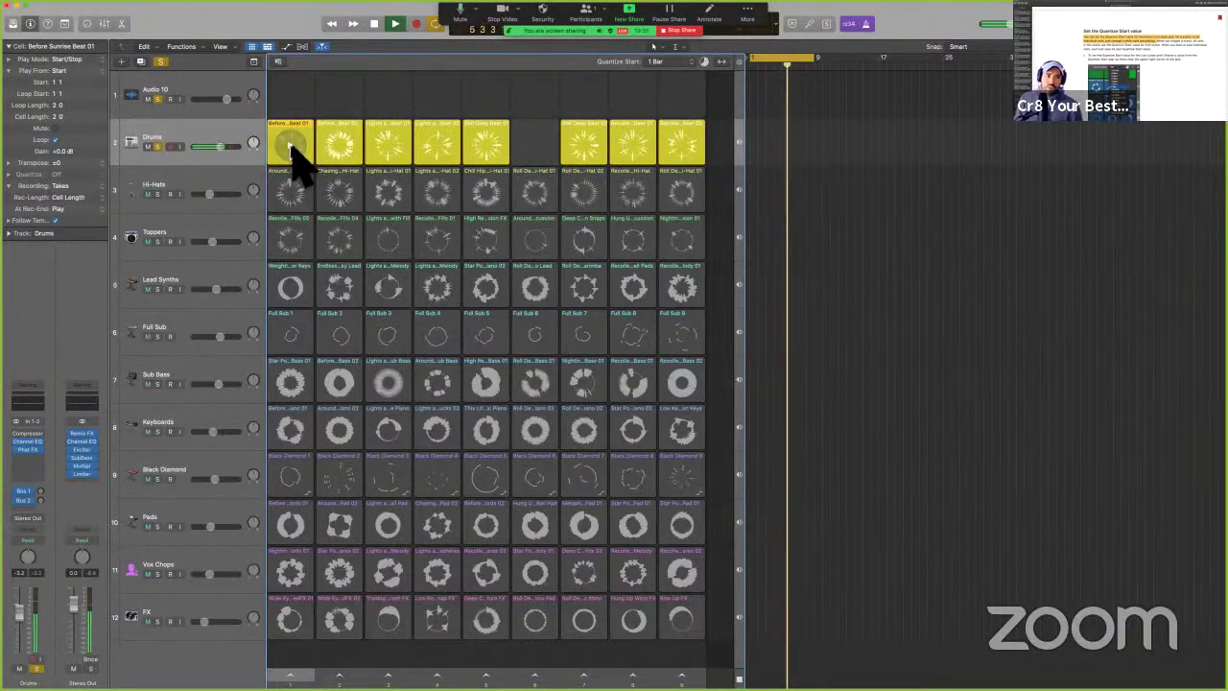
pyautogui.click(868, 163)
pyautogui.press('space')
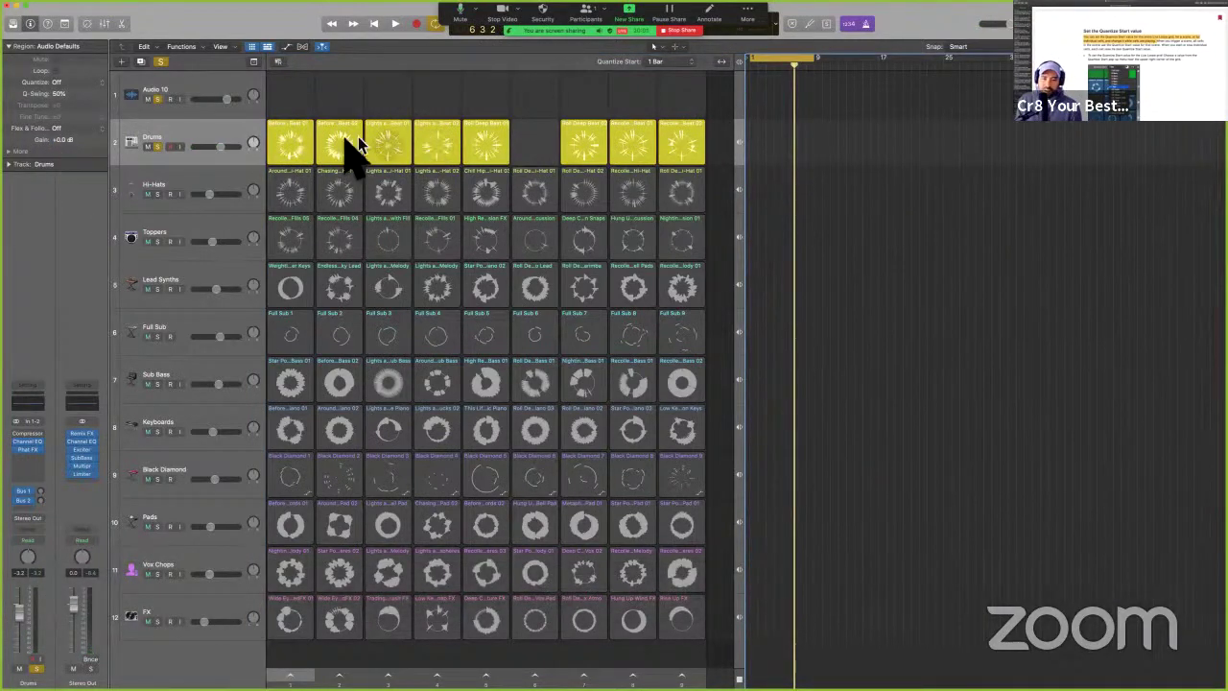
# - Open the first Drums cell in the editor to examine its two-bar waveform, and close the editor
pyautogui.doubleClick(310, 130)
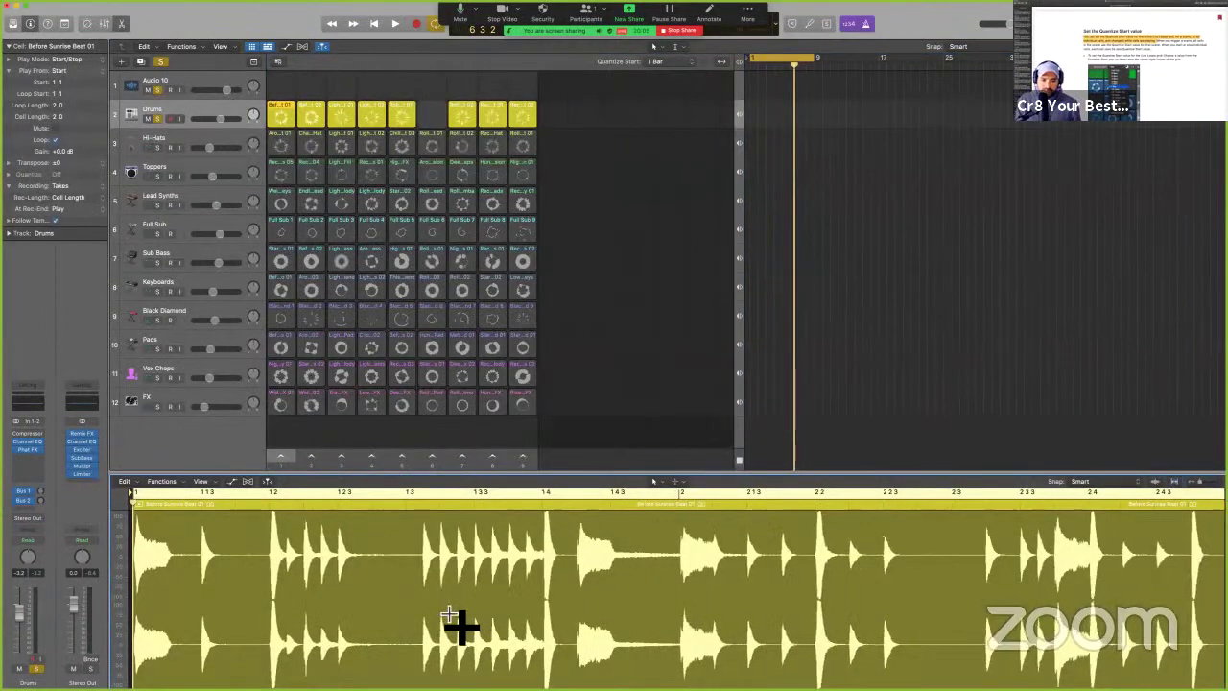
pyautogui.hscroll(1, 587, 663)
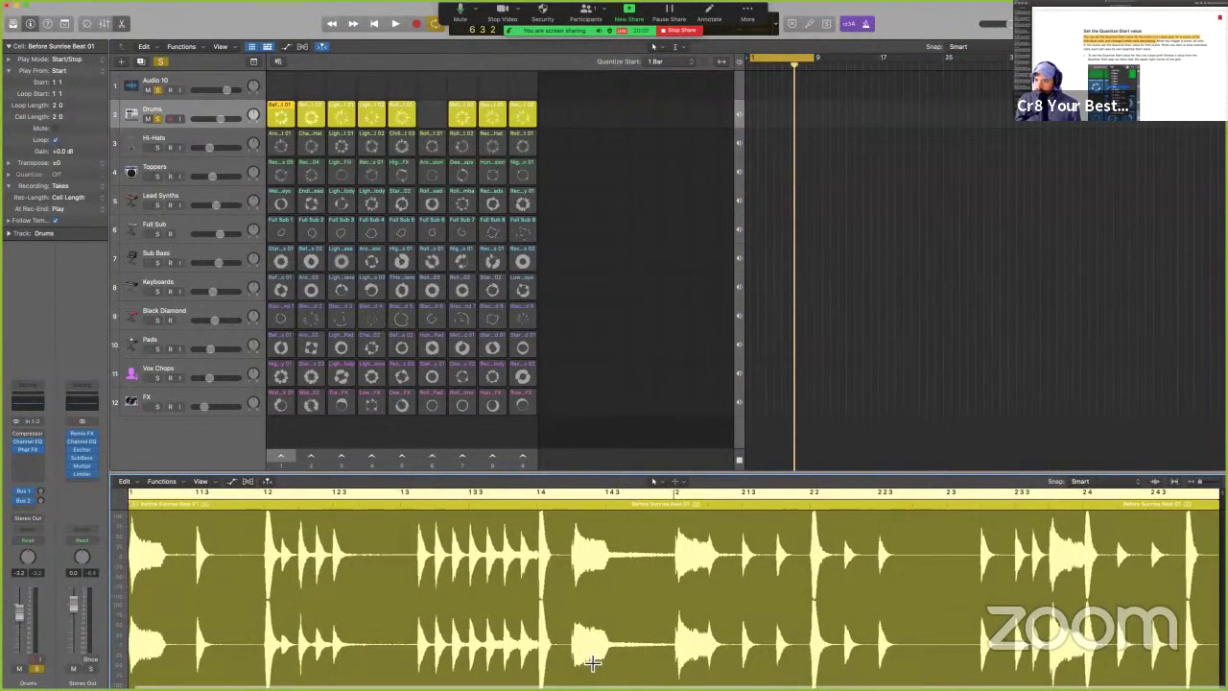
pyautogui.hscroll(-1, 343, 573)
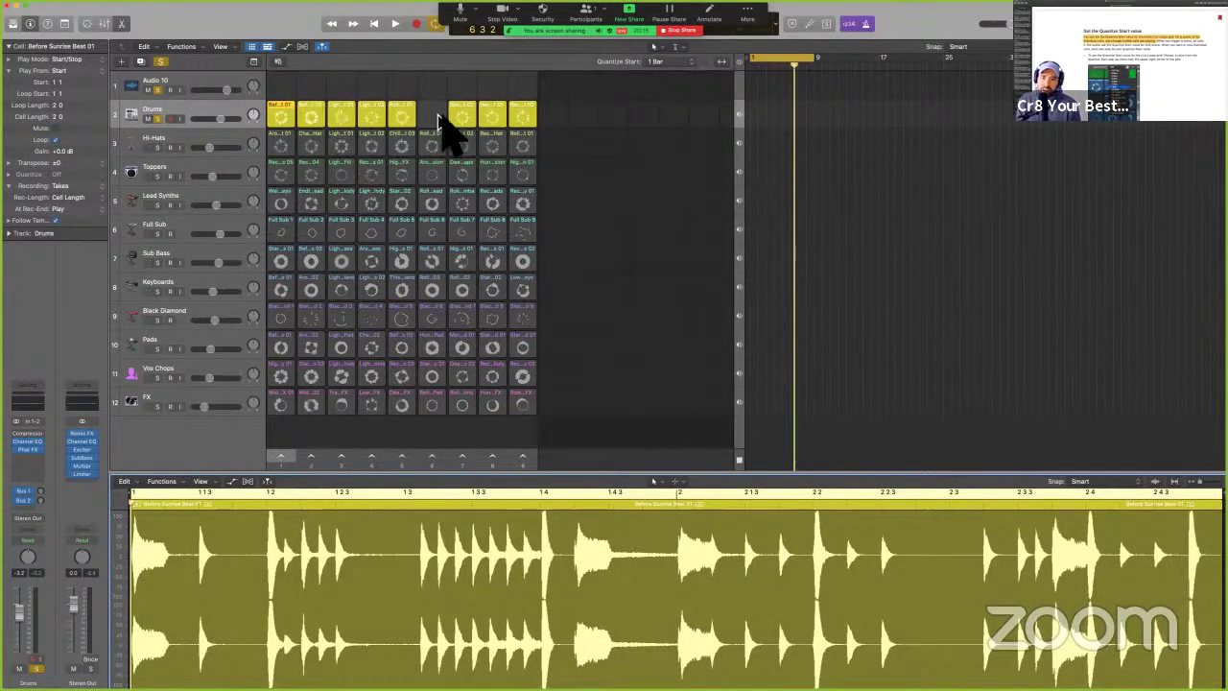
pyautogui.press('e')
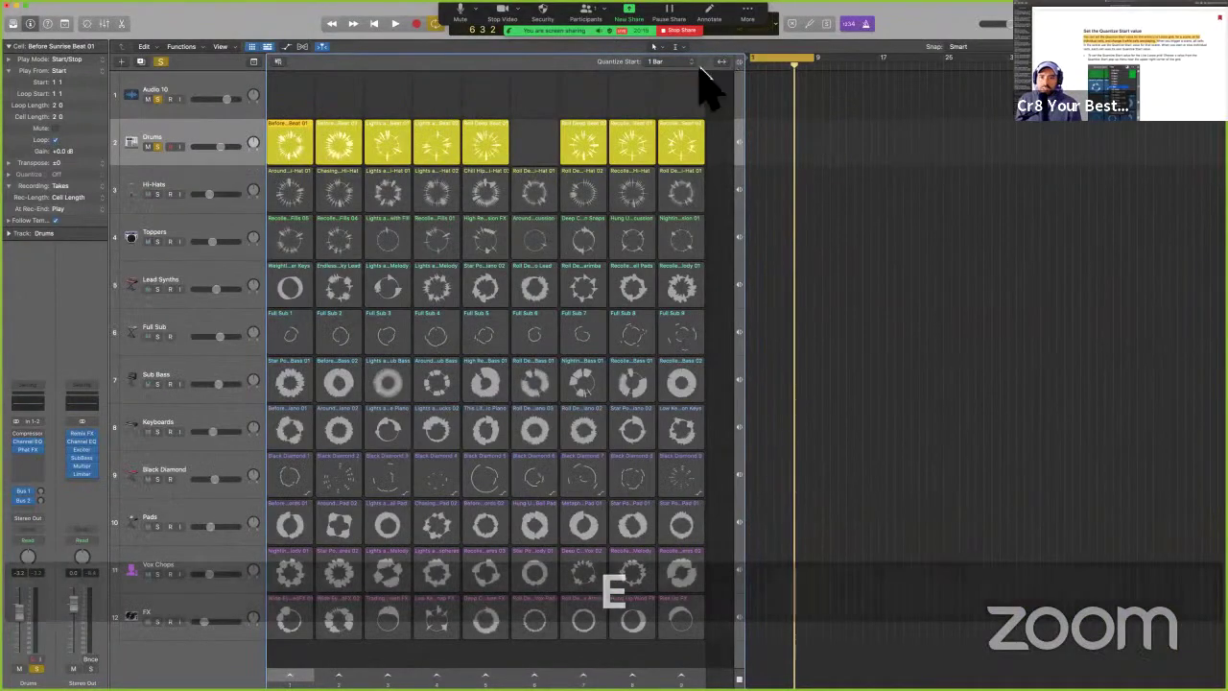
# - Set the grid's Quantize Start to 1/16 Note and briefly play the project with the metronome
pyautogui.click(682, 62)
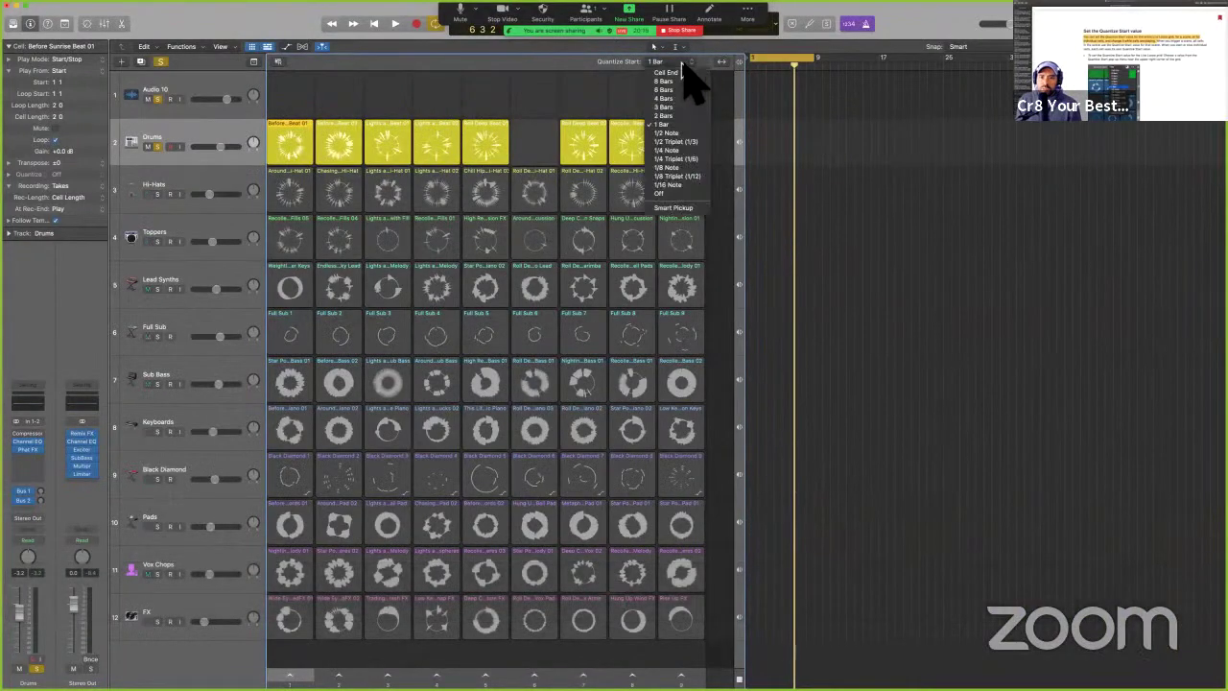
pyautogui.click(696, 185)
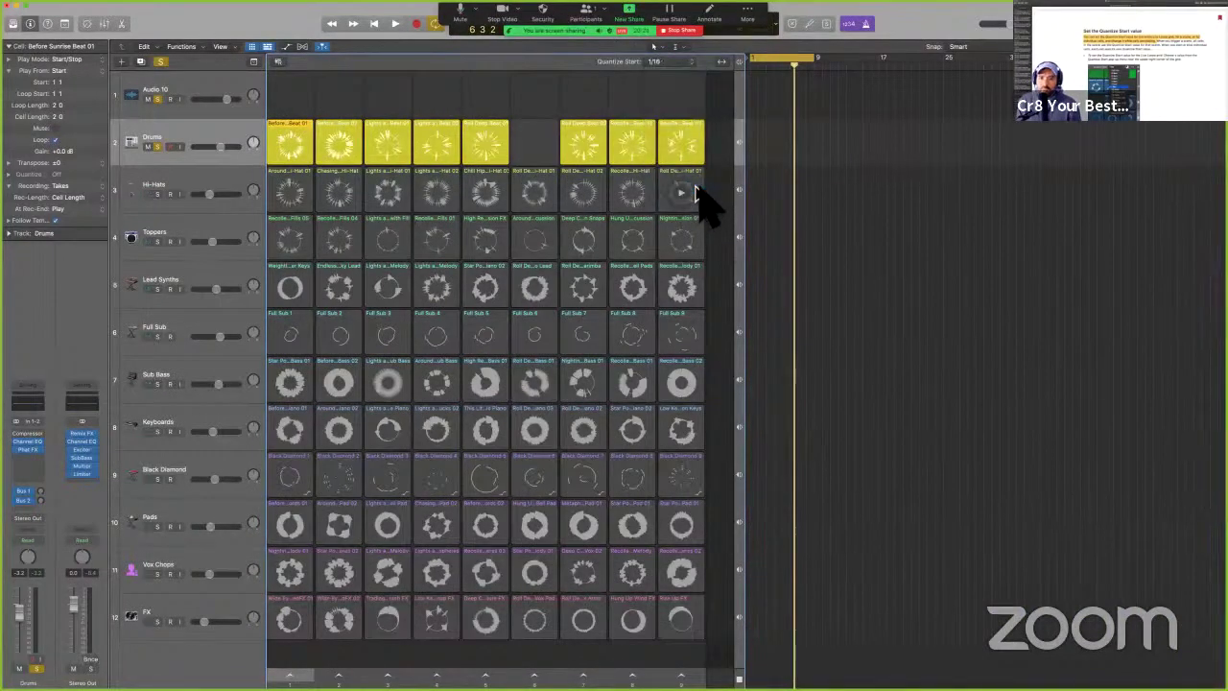
pyautogui.click(778, 121)
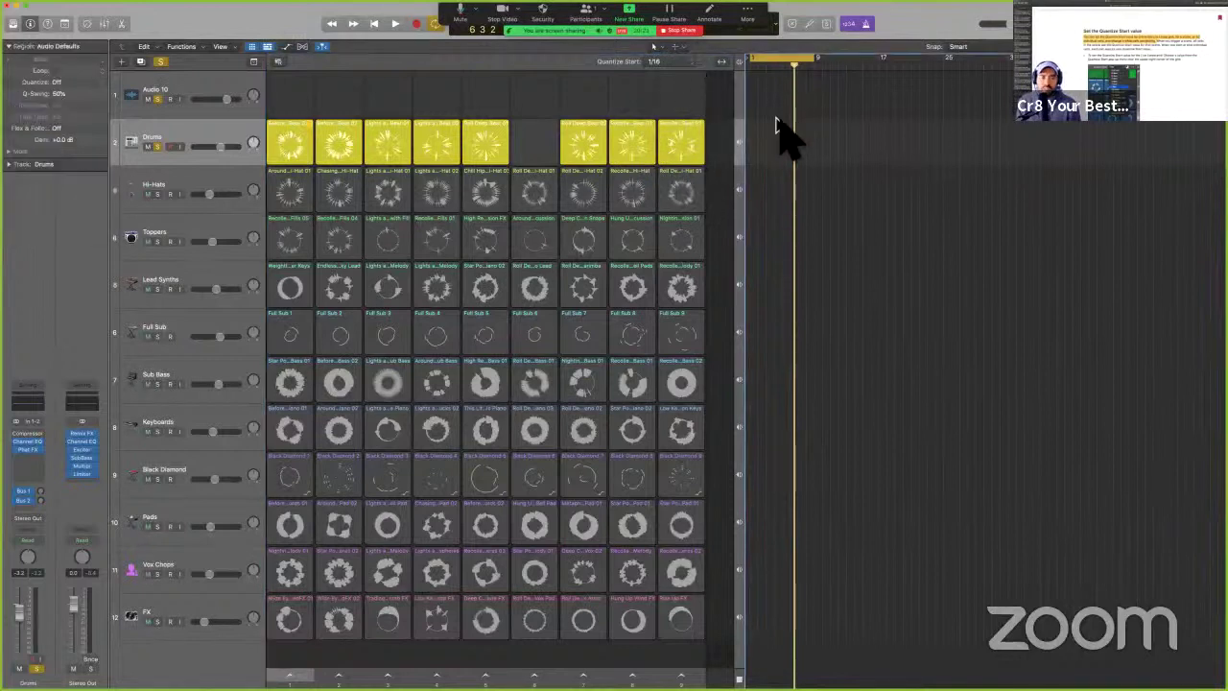
pyautogui.press('space')
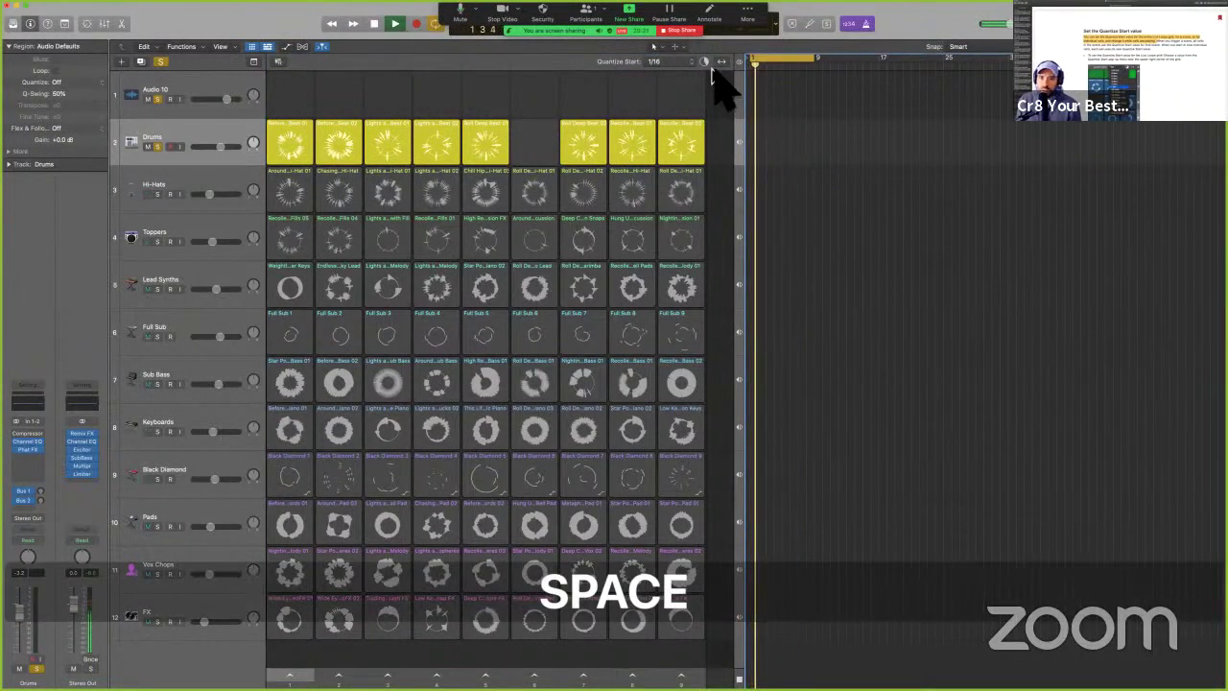
pyautogui.press('space')
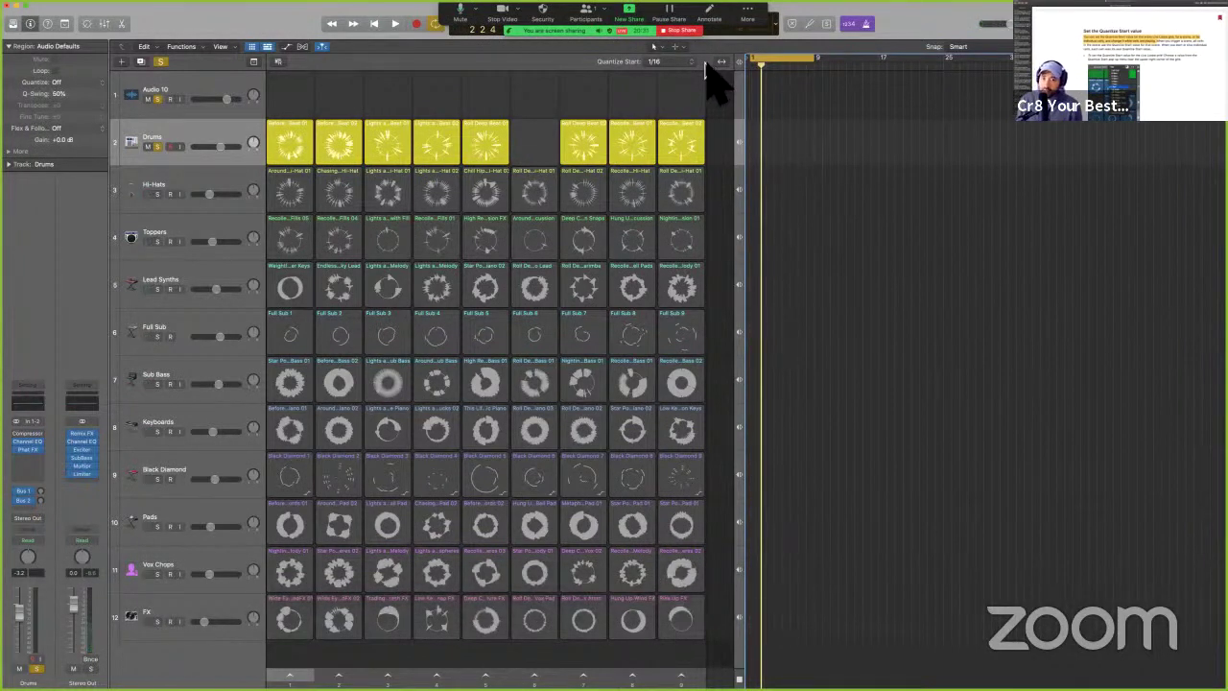
# - Move the screen-sharing toolbar away so it no longer covers the transport display
pyautogui.click(689, 63)
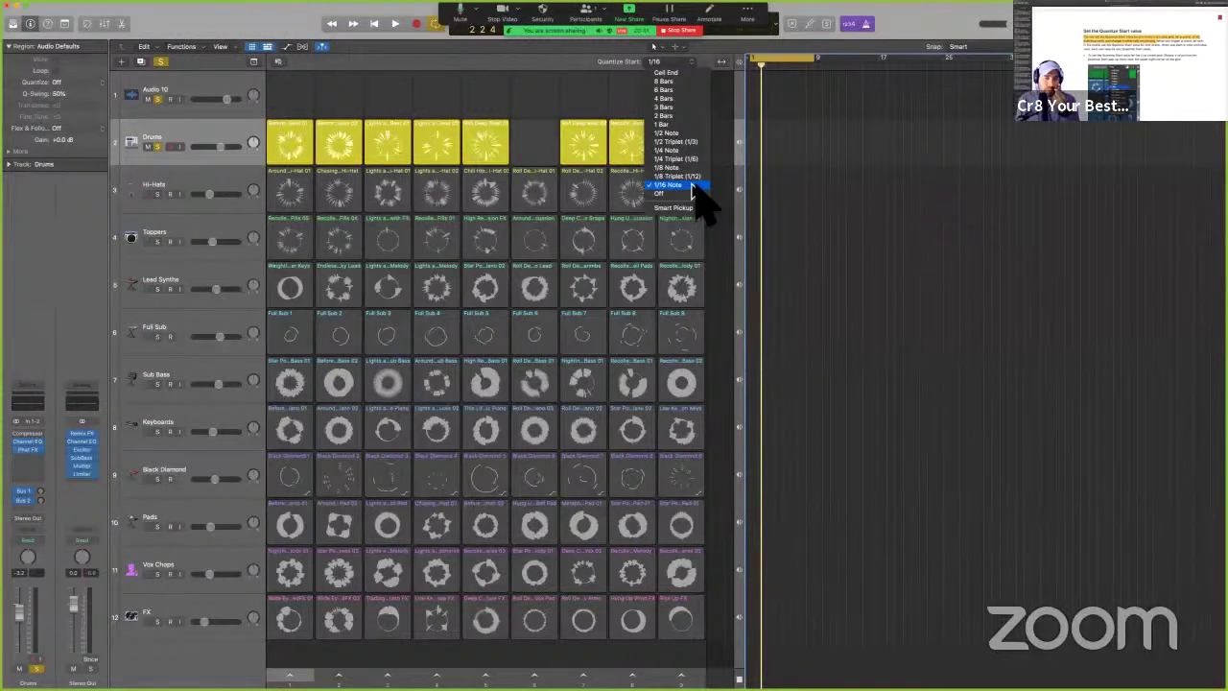
pyautogui.click(863, 159)
pyautogui.moveTo(543, 29); pyautogui.dragTo(984, 92)
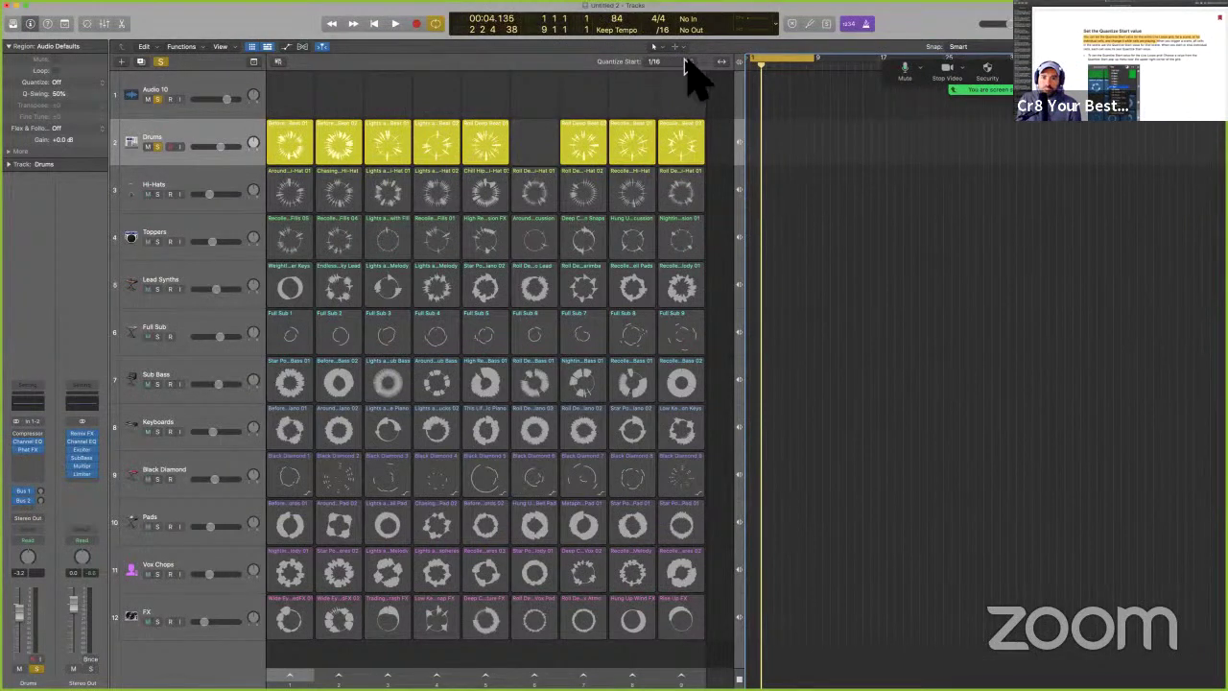
# - Try slowing the project tempo to 42 while playing the metronome, and undo the tempo change
pyautogui.click(685, 62)
pyautogui.click(773, 112)
pyautogui.press('space')
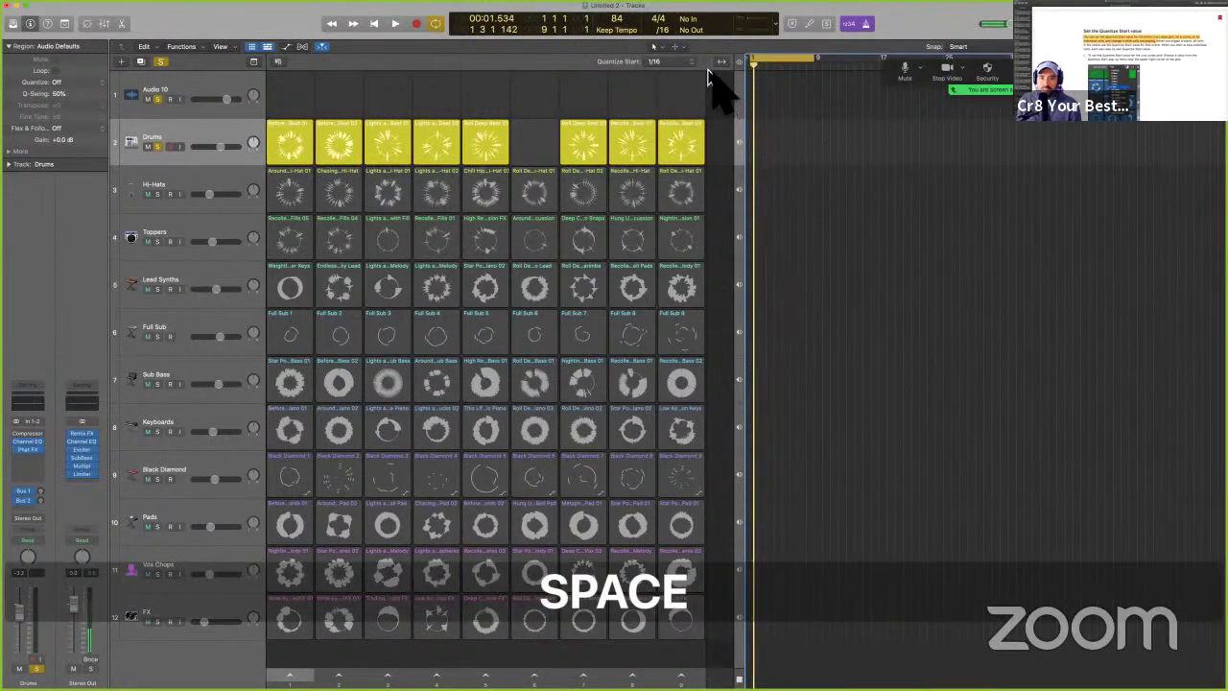
pyautogui.moveTo(624, 16); pyautogui.dragTo(648, 90)
pyautogui.press('space')
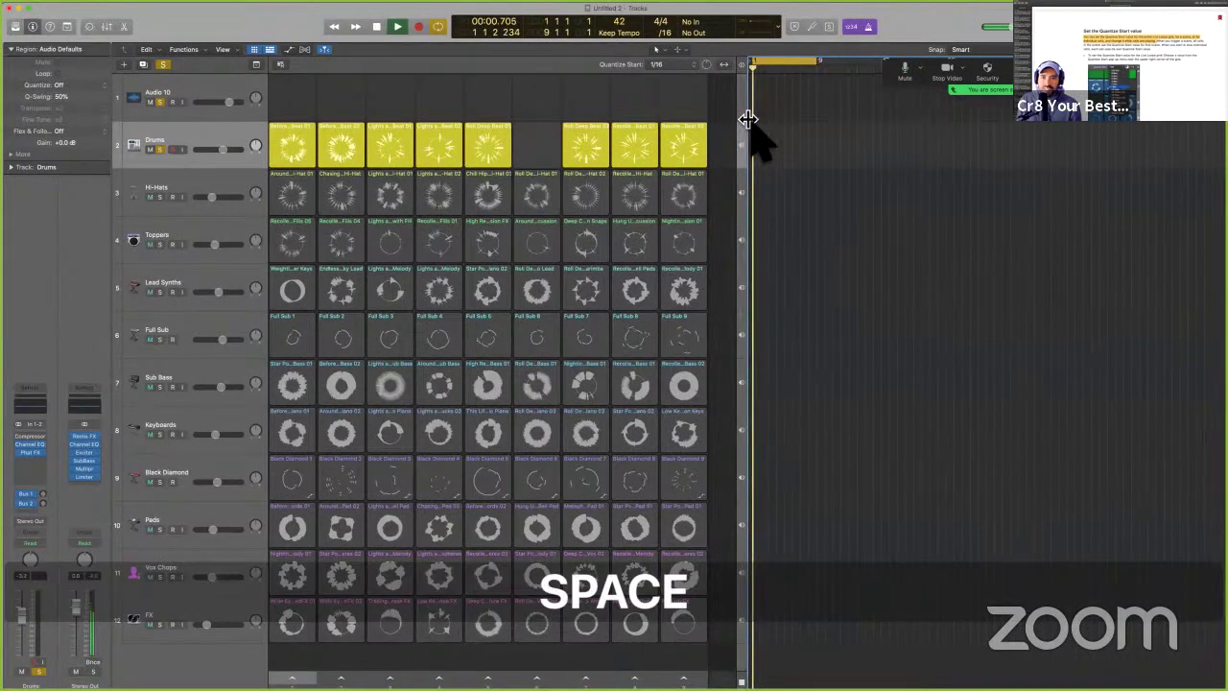
pyautogui.press('space')
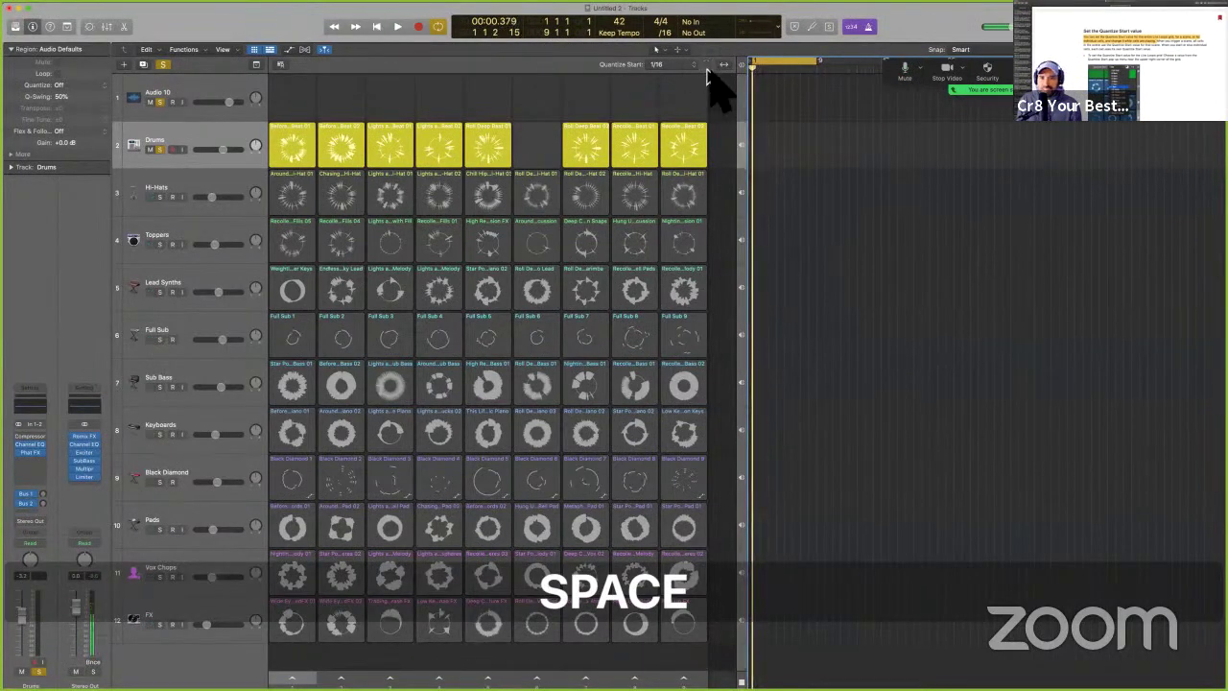
pyautogui.press('super+z')
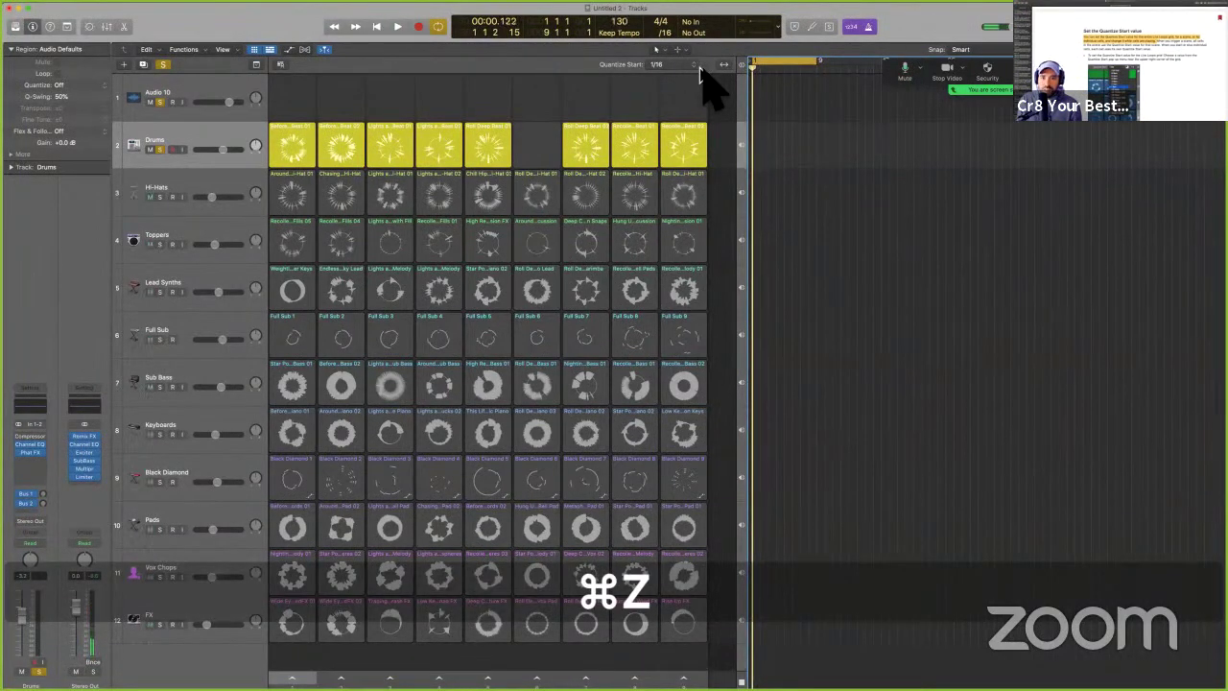
# - Set the grid's Quantize Start to 1/4 Note and play the metronome for a few bars
pyautogui.click(714, 66)
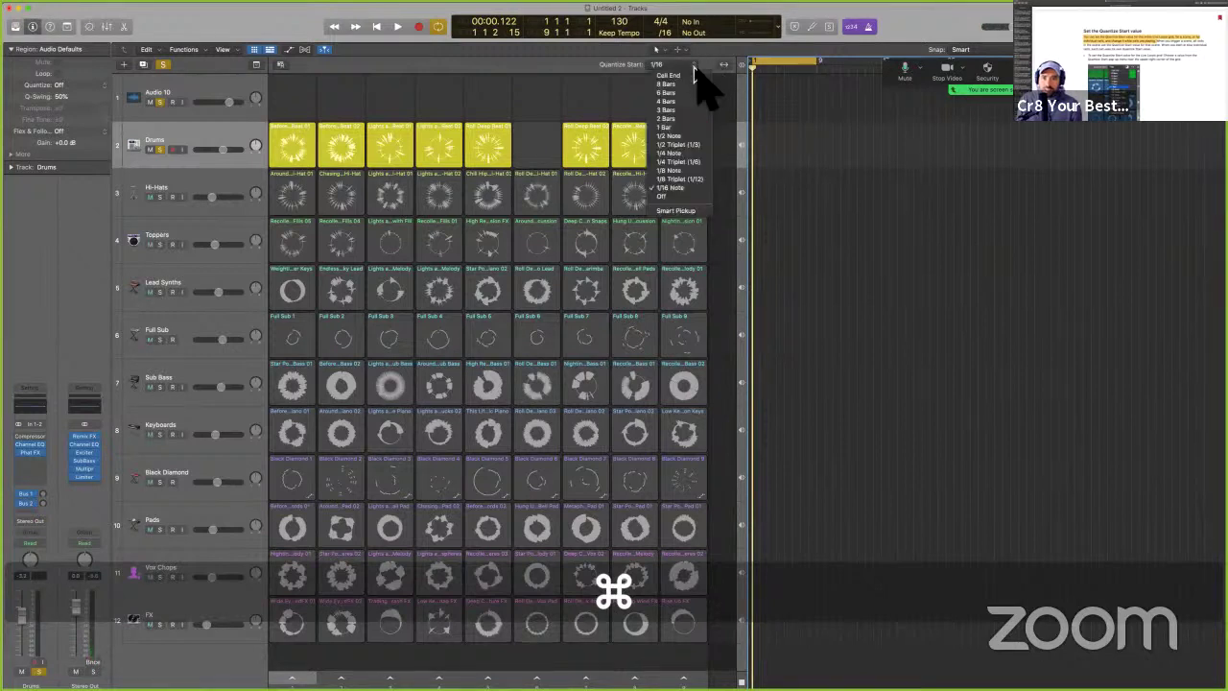
pyautogui.click(698, 152)
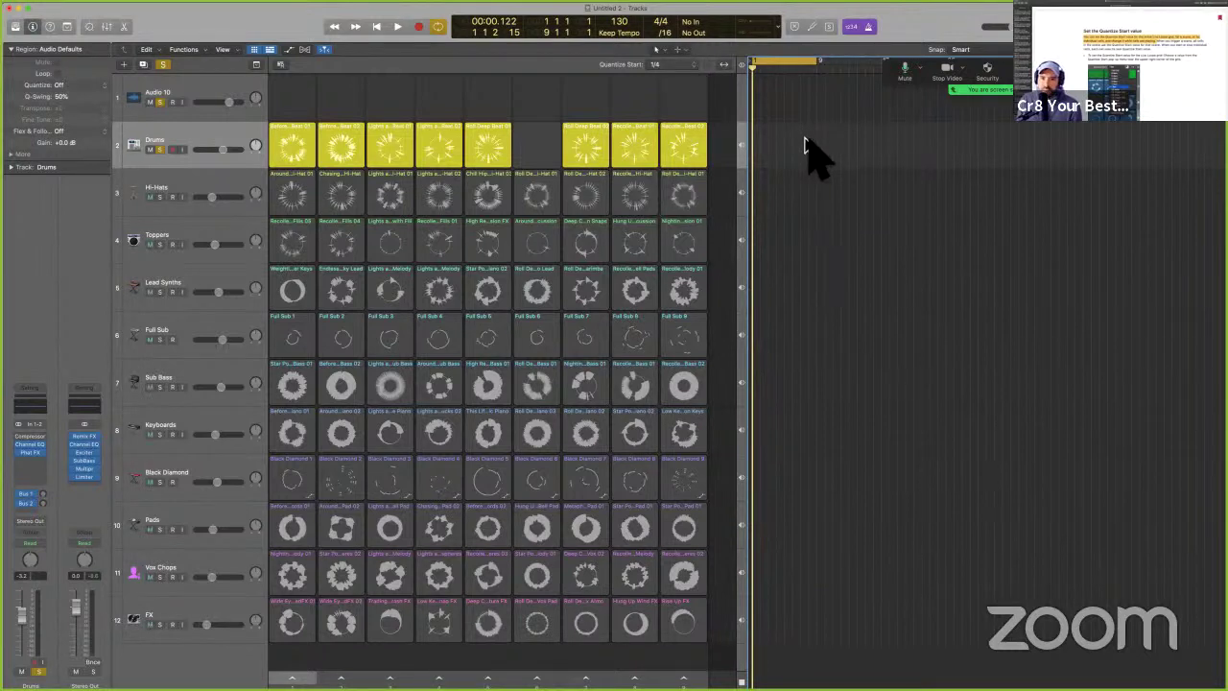
pyautogui.press('space')
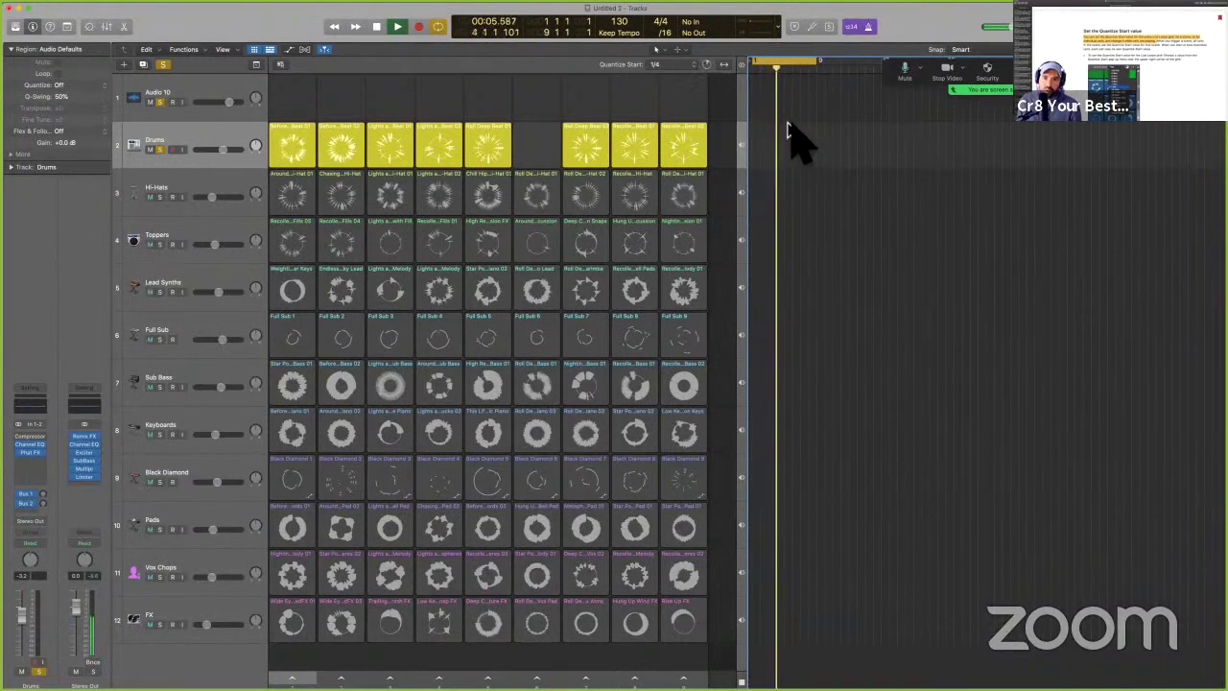
pyautogui.press('space')
# - Set the grid's Quantize Start to 1/2 Note and play the metronome for a few bars
pyautogui.click(680, 64)
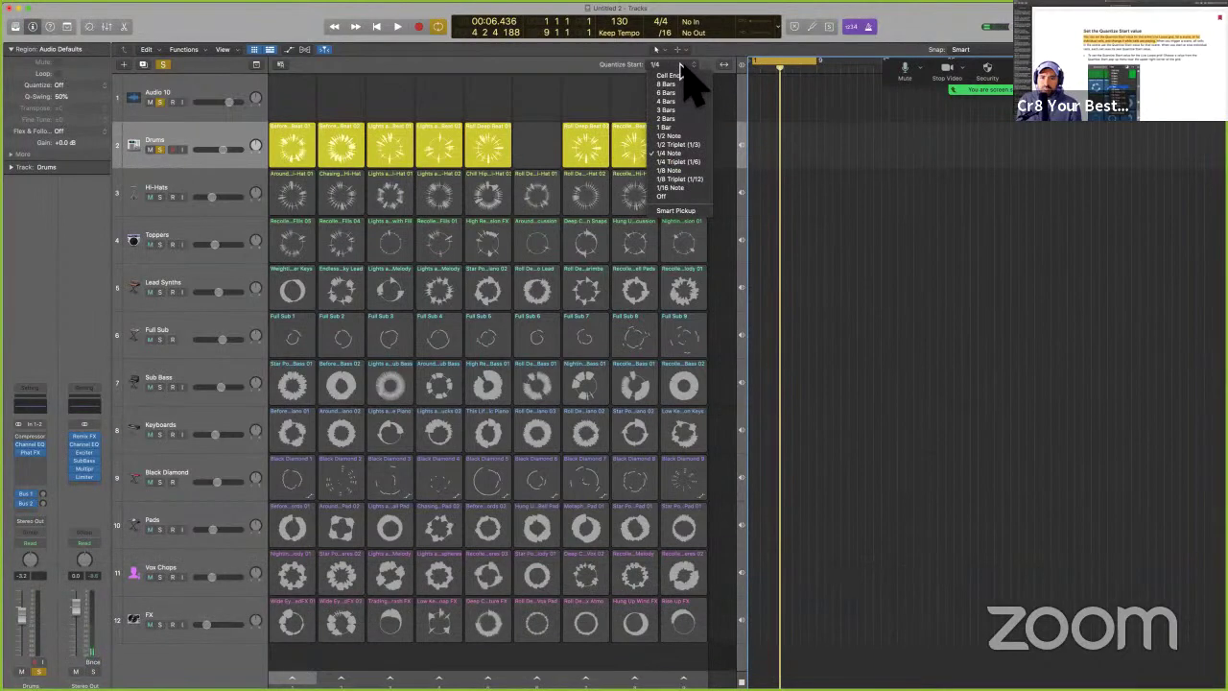
pyautogui.click(685, 137)
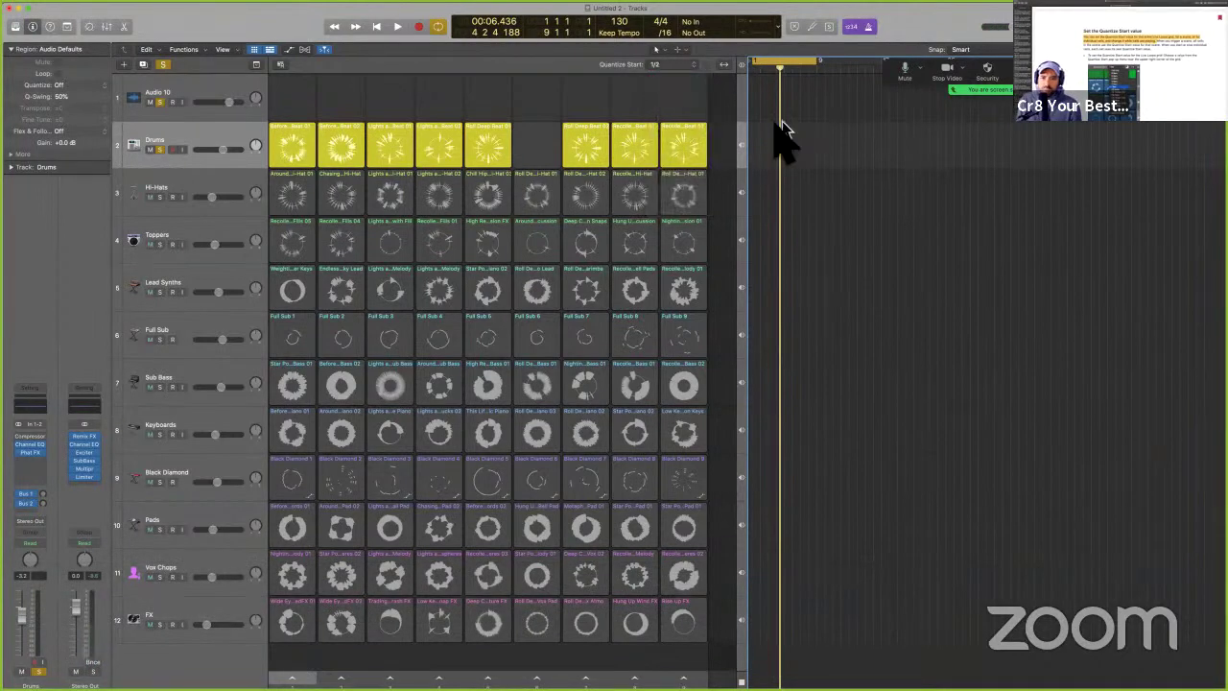
pyautogui.press('space')
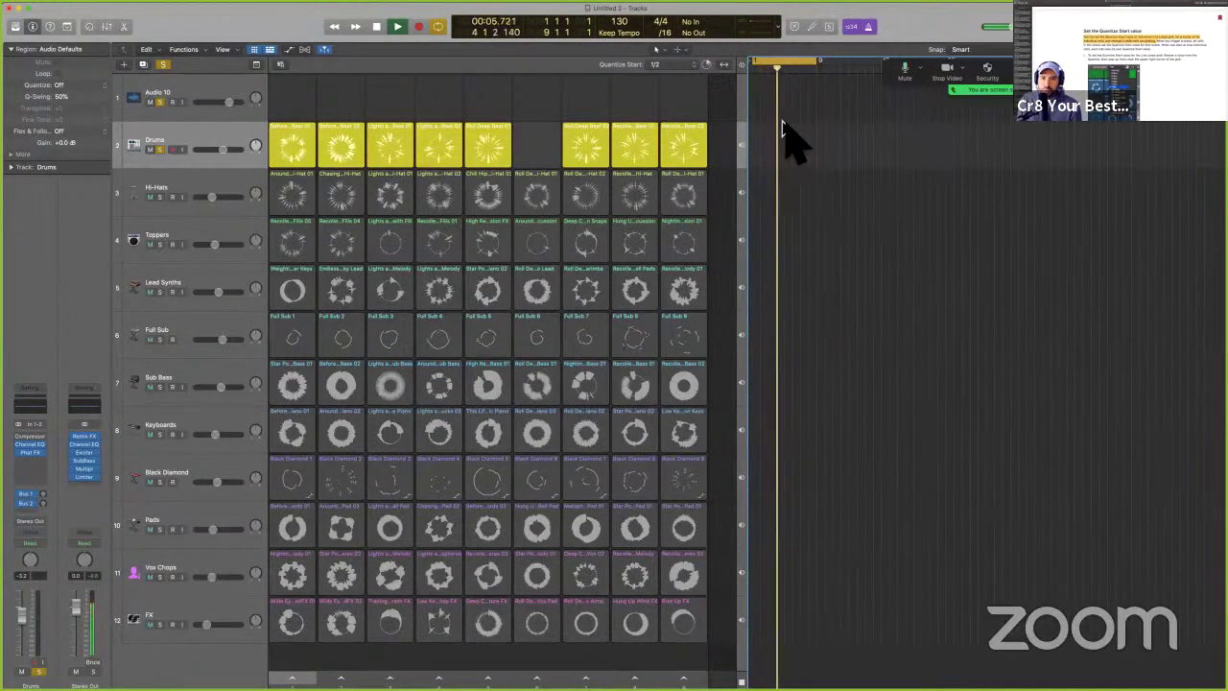
pyautogui.press('space')
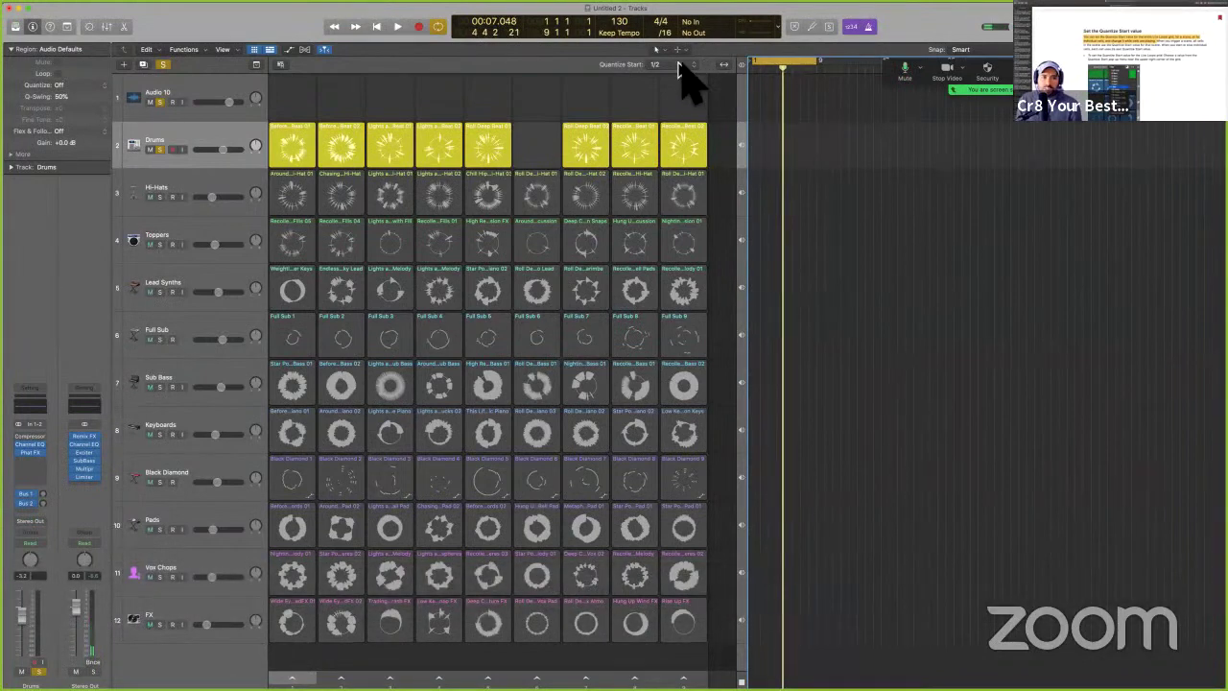
# - Select the Before Sunrise Beat 01 cell on the Drums track and set the grid's Quantize Start to 2 Bars
pyautogui.click(303, 134)
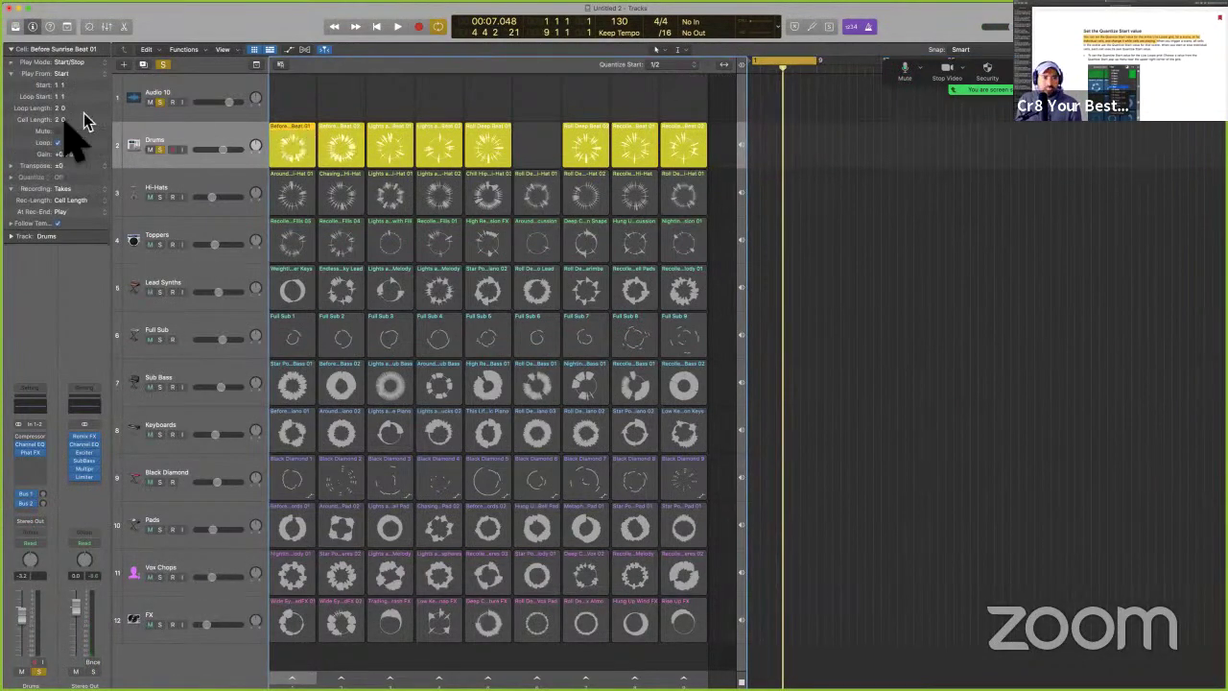
pyautogui.click(685, 66)
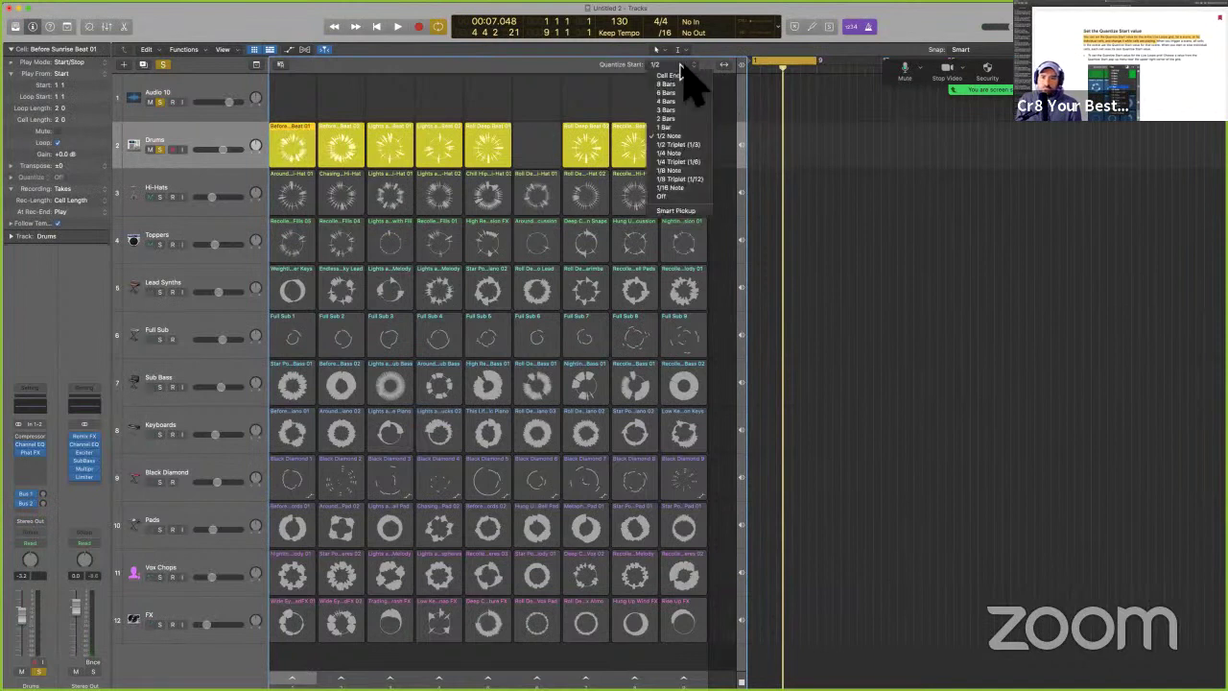
pyautogui.click(682, 118)
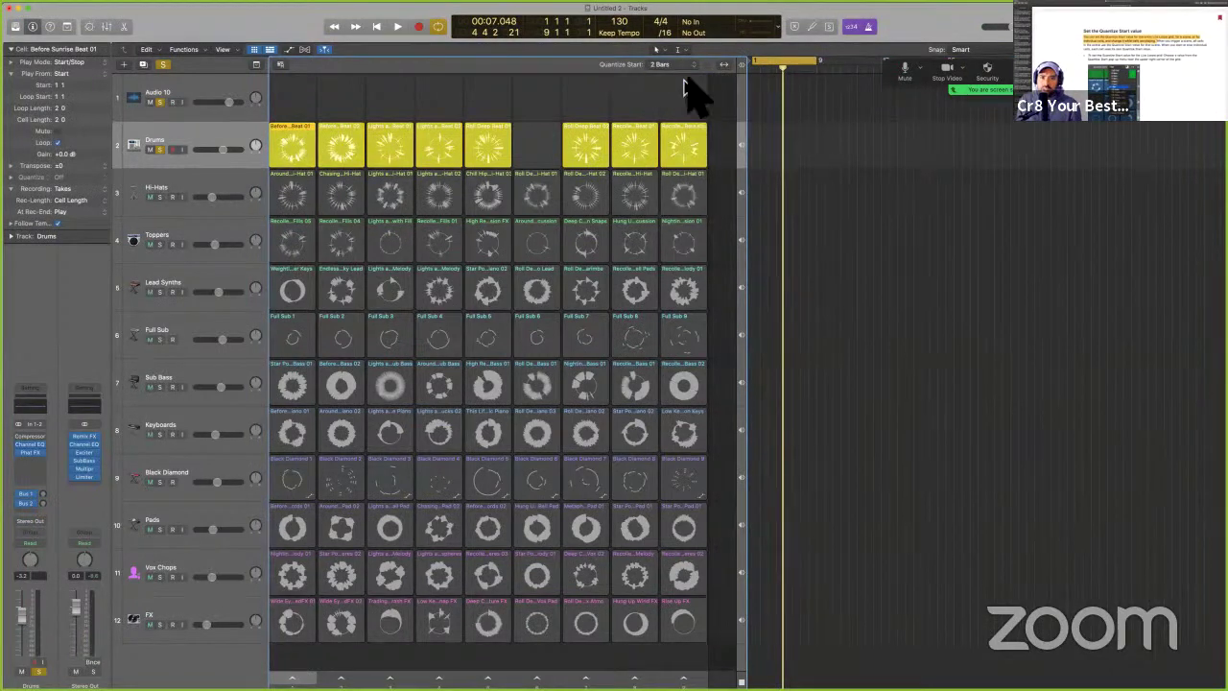
# - Circle the Quantize Start setting and the first Drums cell with the annotation pen, and play that cell for several bars
pyautogui.hotkey('ctrl', 'a')
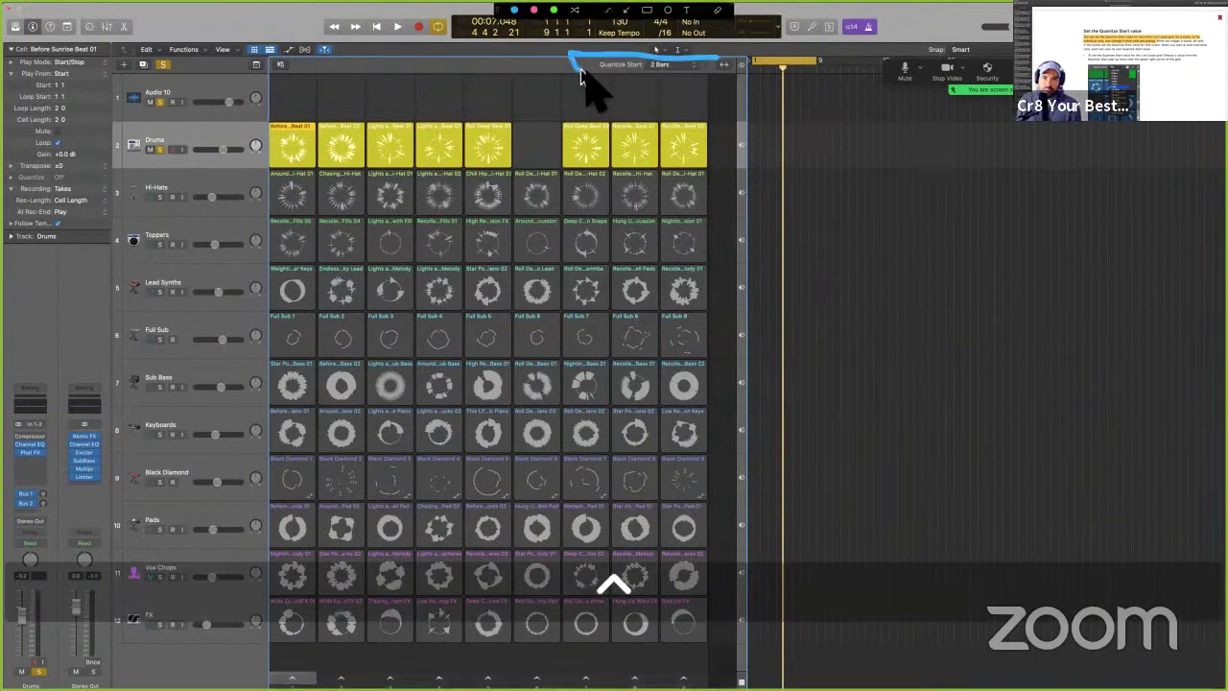
pyautogui.moveTo(580, 77); pyautogui.dragTo(726, 82)
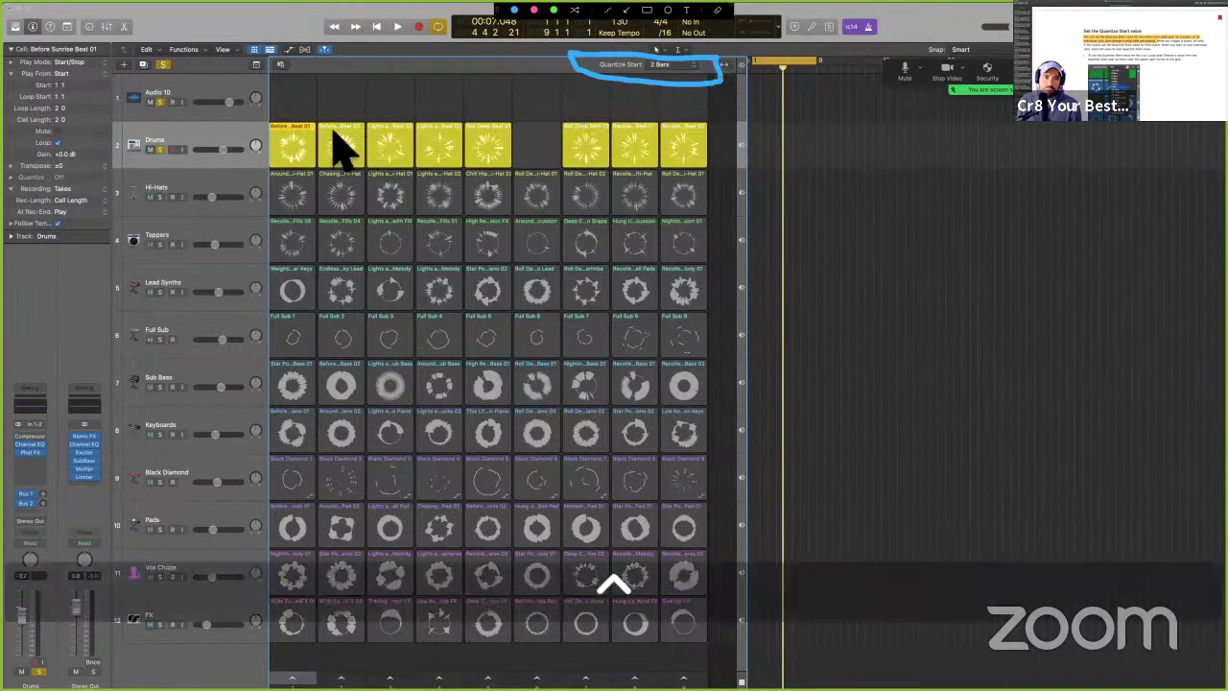
pyautogui.moveTo(321, 124); pyautogui.dragTo(264, 158)
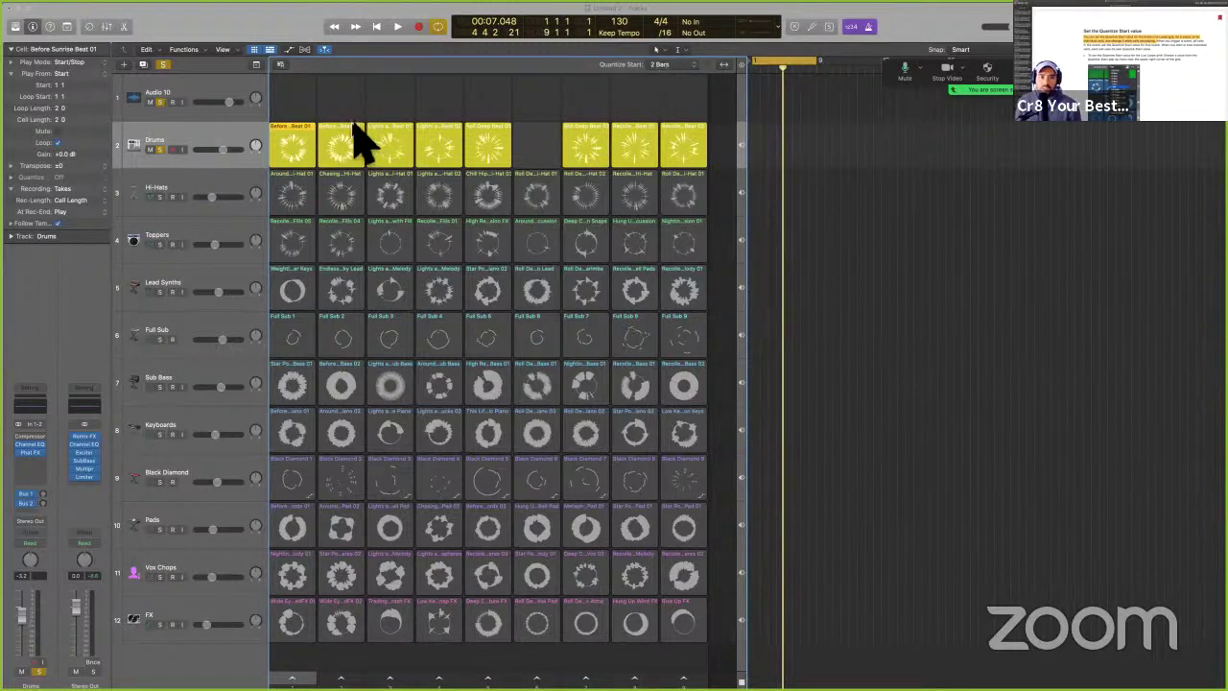
pyautogui.click(299, 144)
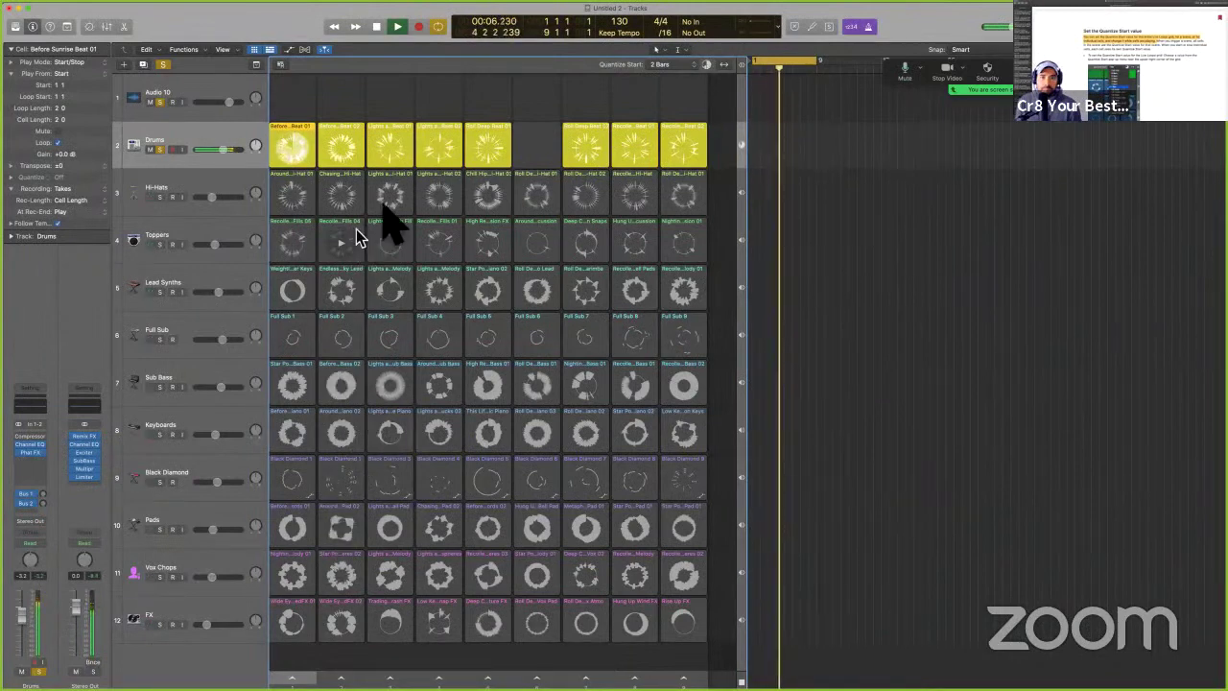
pyautogui.press('space')
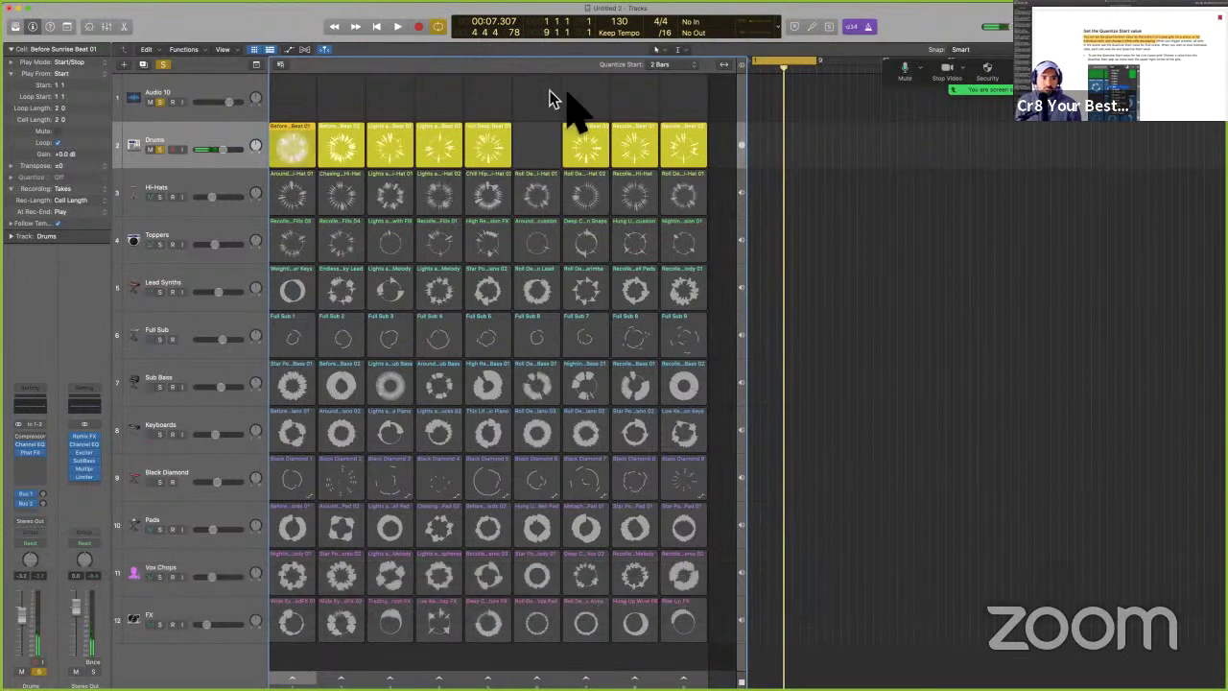
# - Set the grid's Quantize Start to 4 Bars and play the first Drums cell twice, returning to the project start in between
pyautogui.click(671, 65)
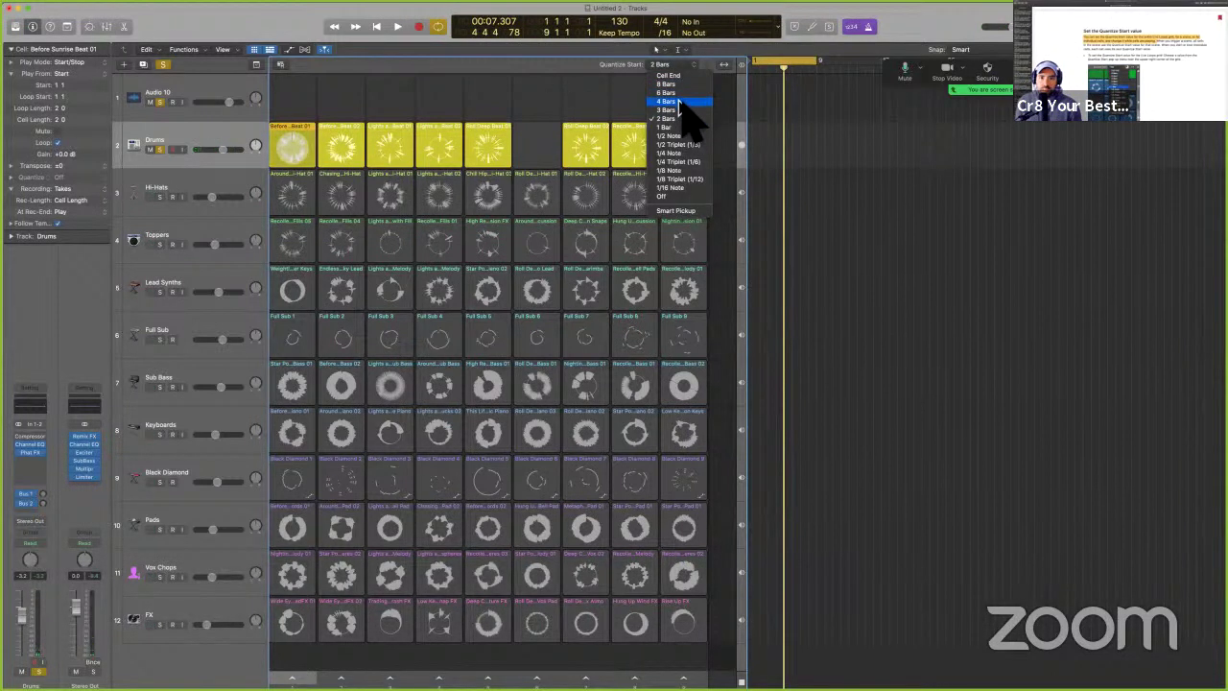
pyautogui.click(679, 101)
pyautogui.click(294, 153)
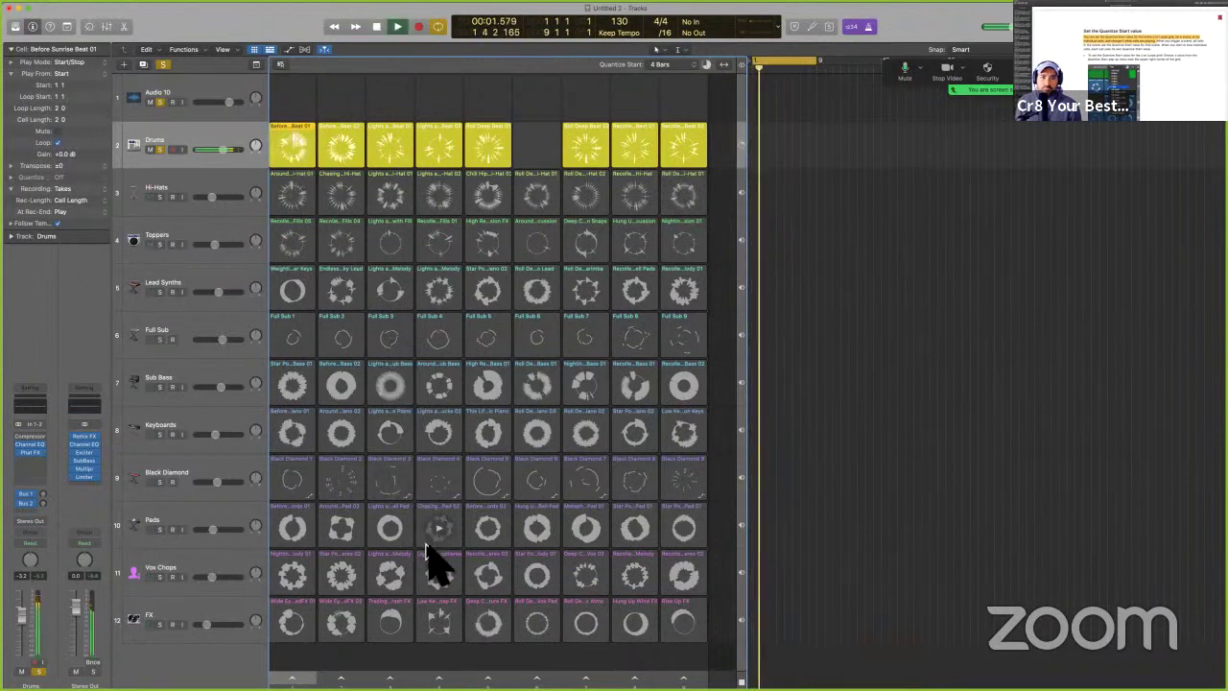
pyautogui.press('space')
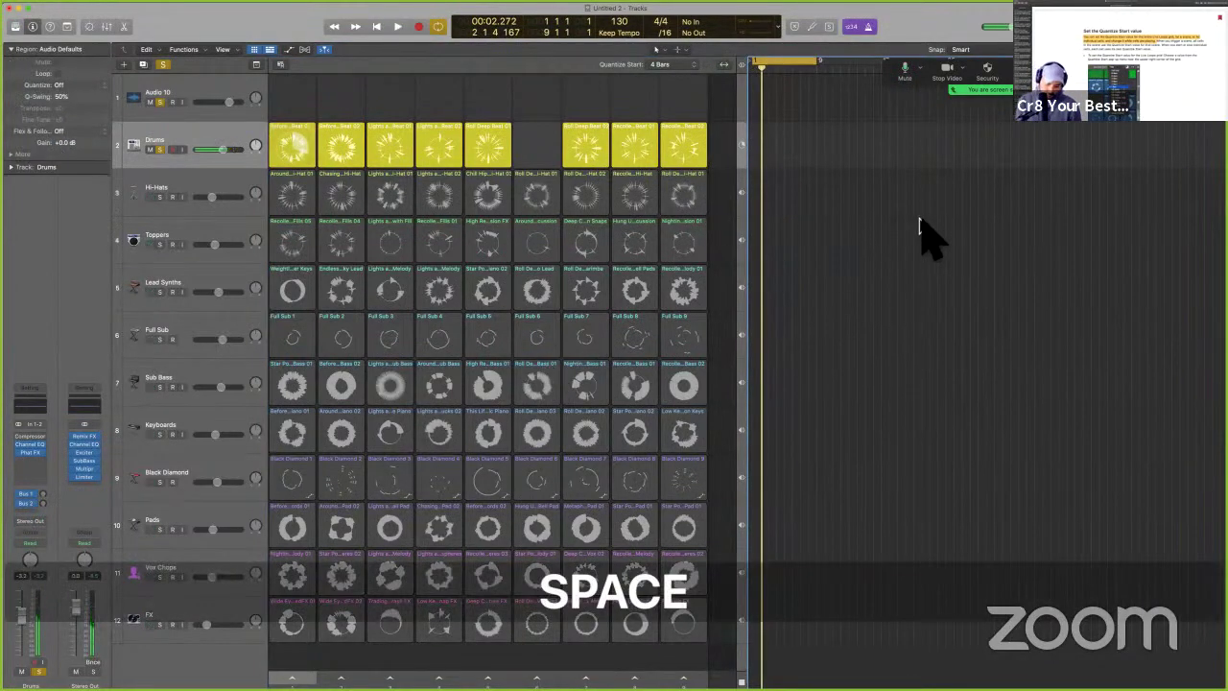
pyautogui.press('Return')
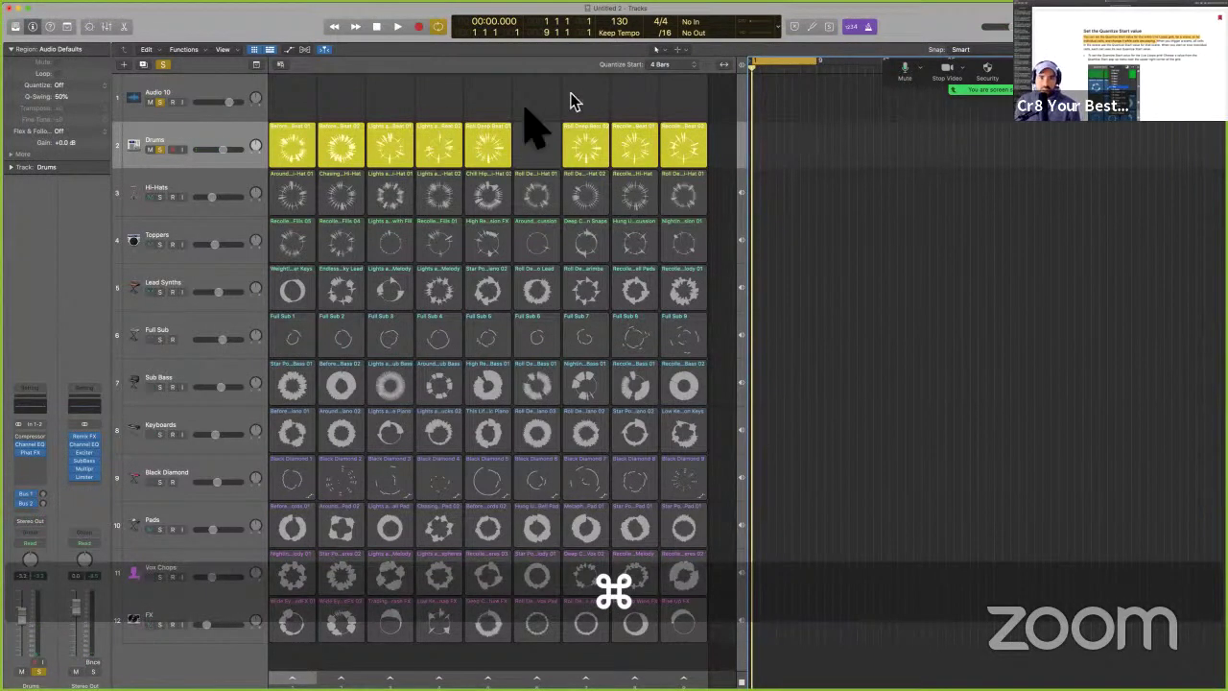
pyautogui.click(291, 151)
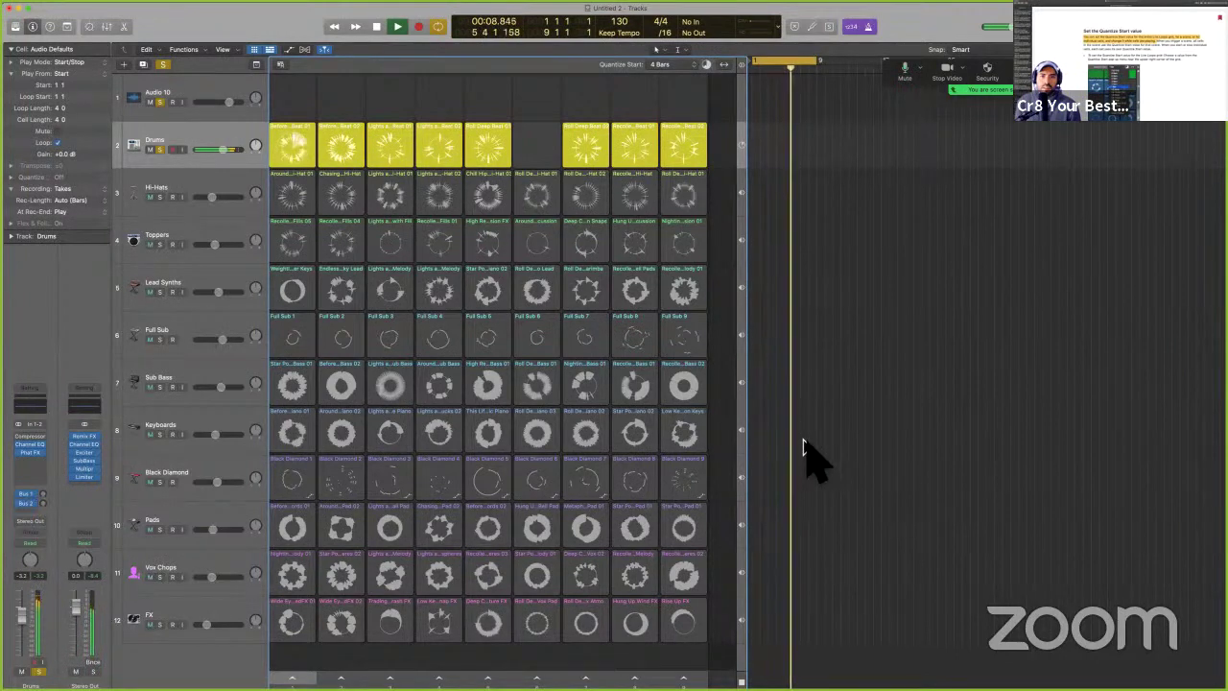
pyautogui.press('space')
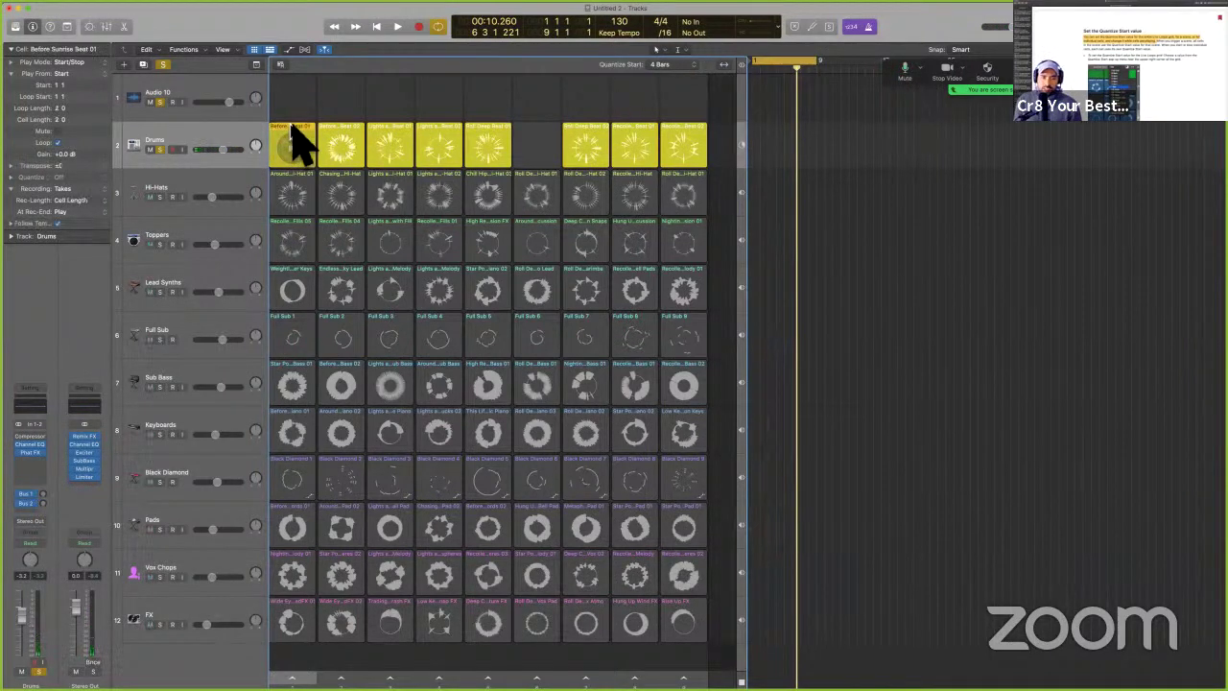
# - Set the grid's Quantize Start to 1 Bar and solo the Hi-Hats and Toppers tracks alongside Drums
pyautogui.click(671, 66)
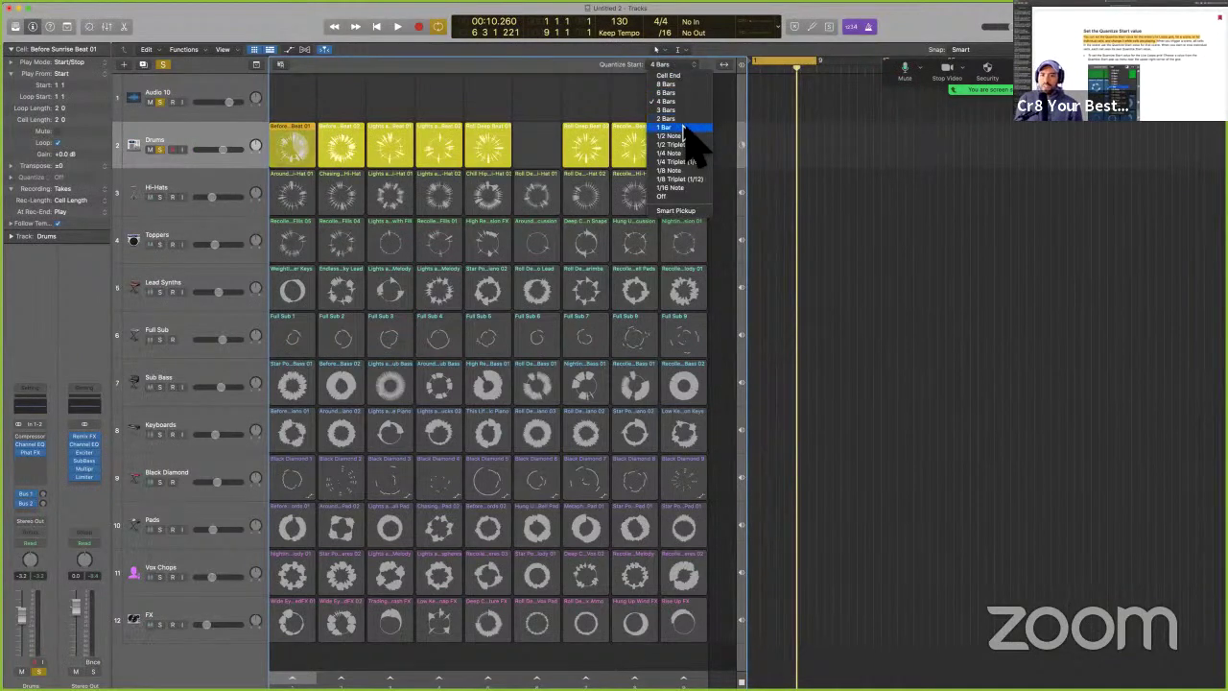
pyautogui.click(683, 127)
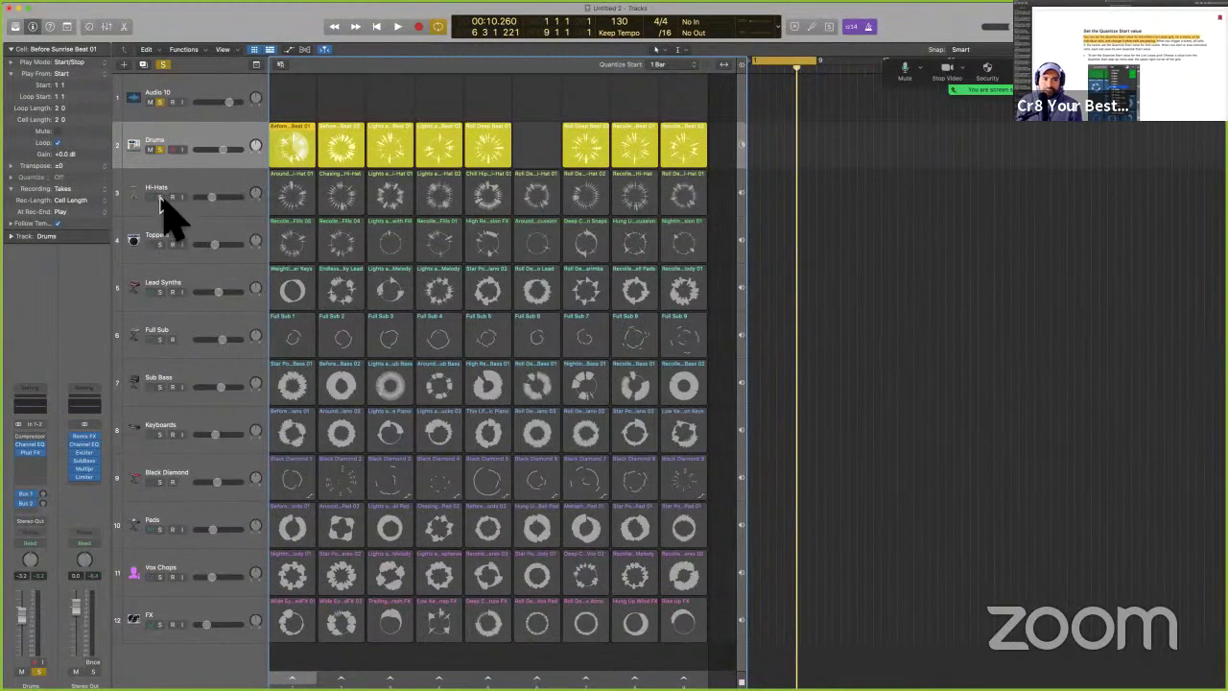
pyautogui.click(160, 197)
pyautogui.click(160, 244)
pyautogui.click(288, 241)
pyautogui.click(340, 226)
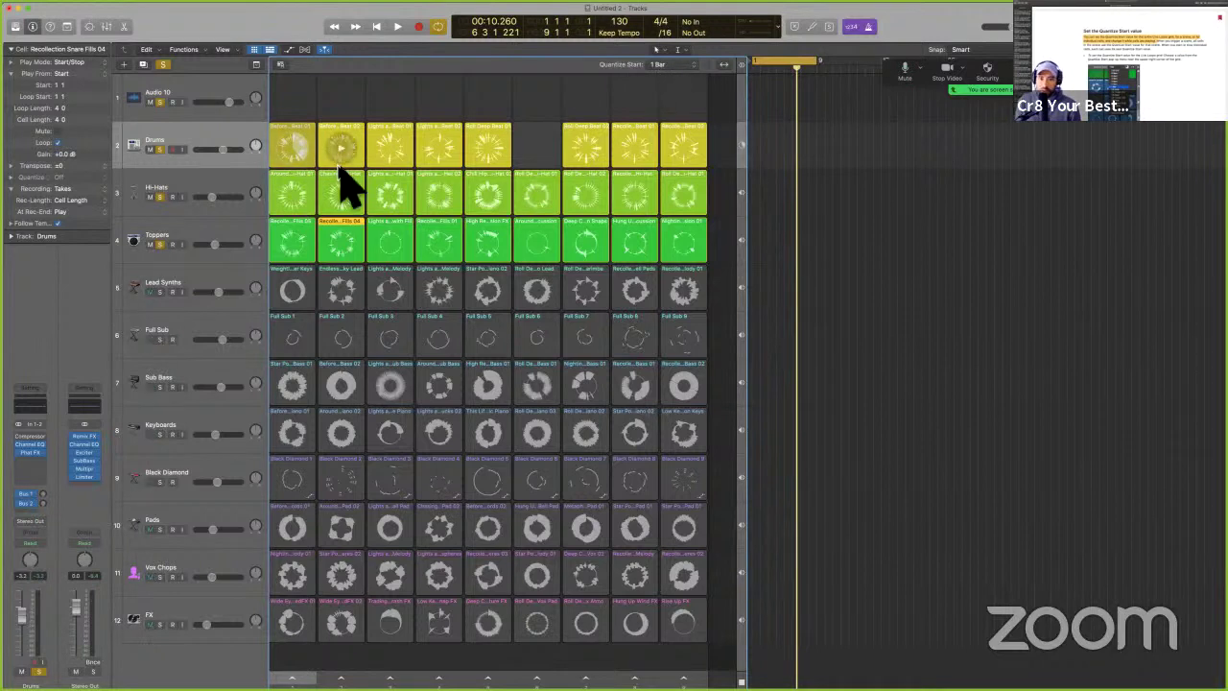
# - Launch the first cells of Drums, Hi-Hats, Toppers and the newly soloed Lead Synths one after another, and stop all cells and playback
pyautogui.click(295, 150)
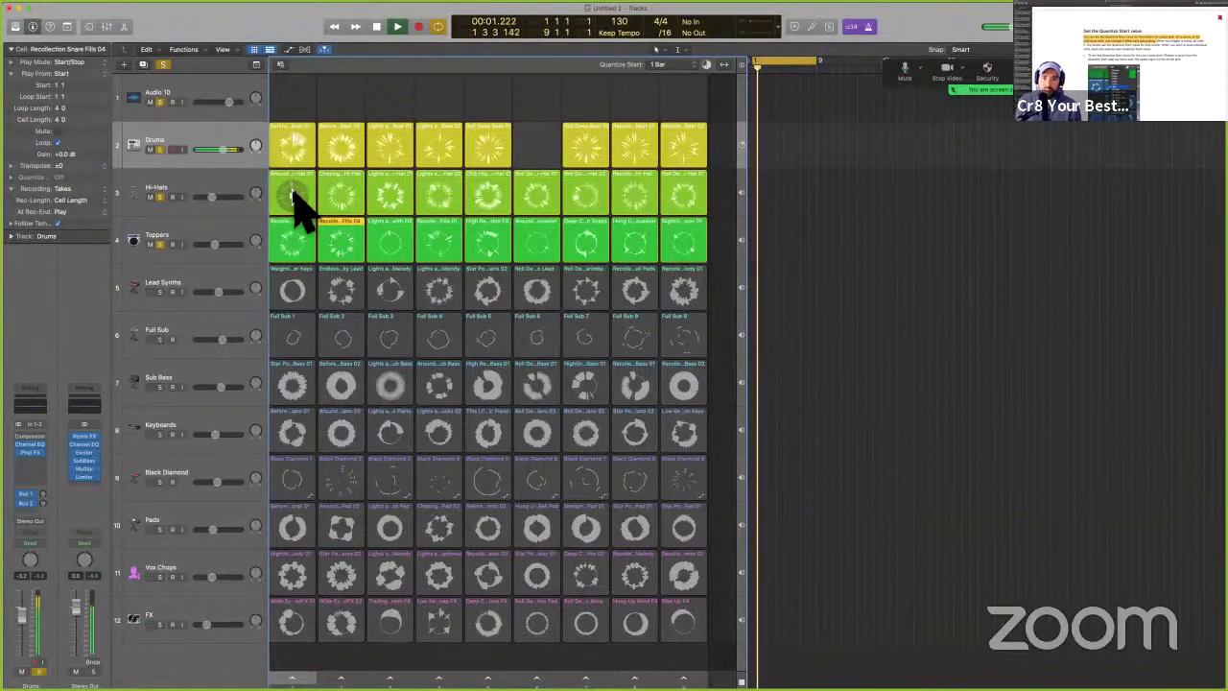
pyautogui.click(295, 197)
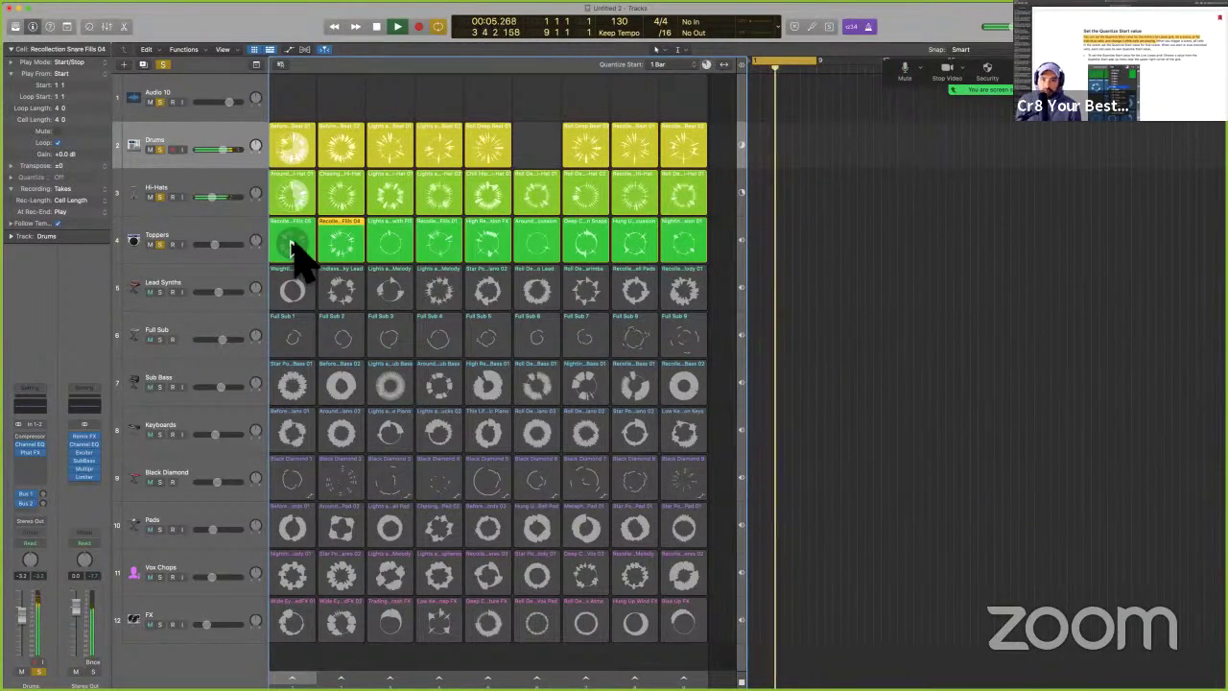
pyautogui.click(295, 252)
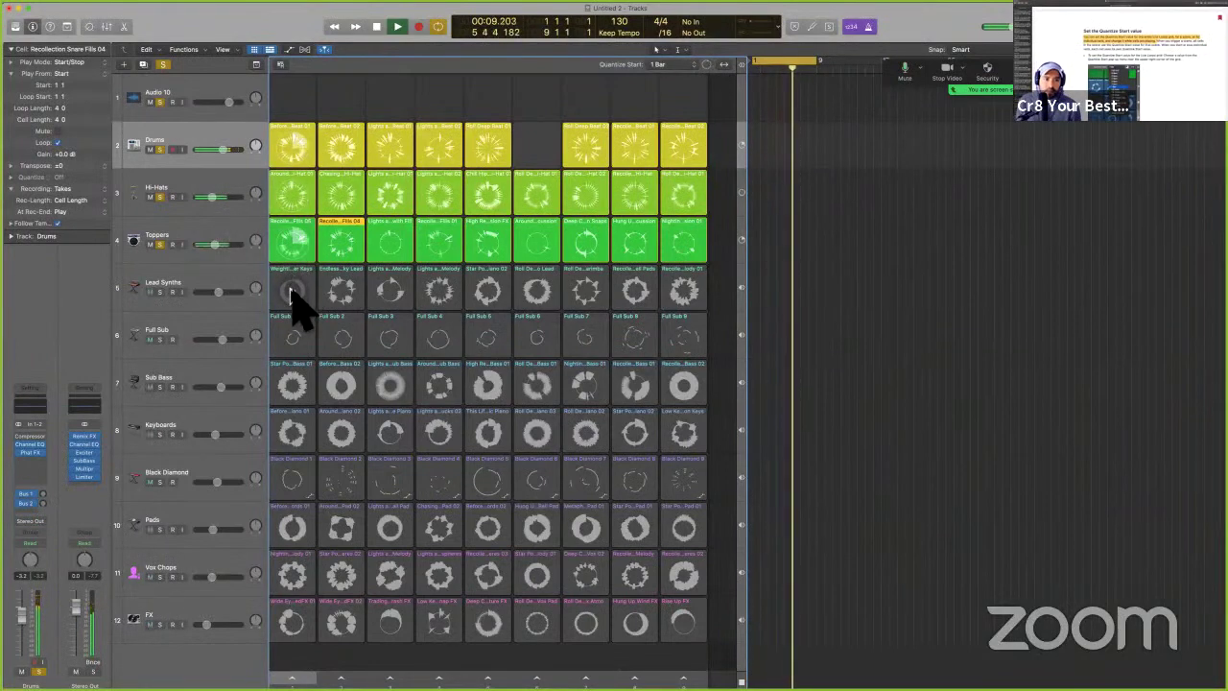
pyautogui.click(292, 294)
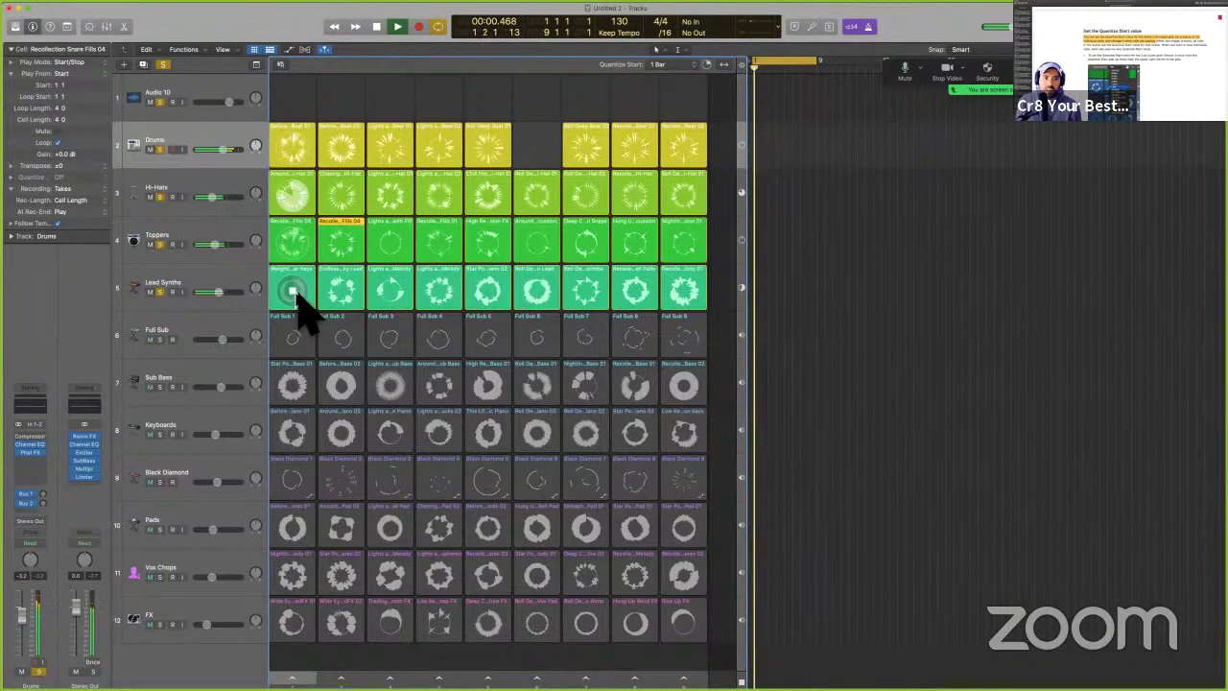
pyautogui.press('space')
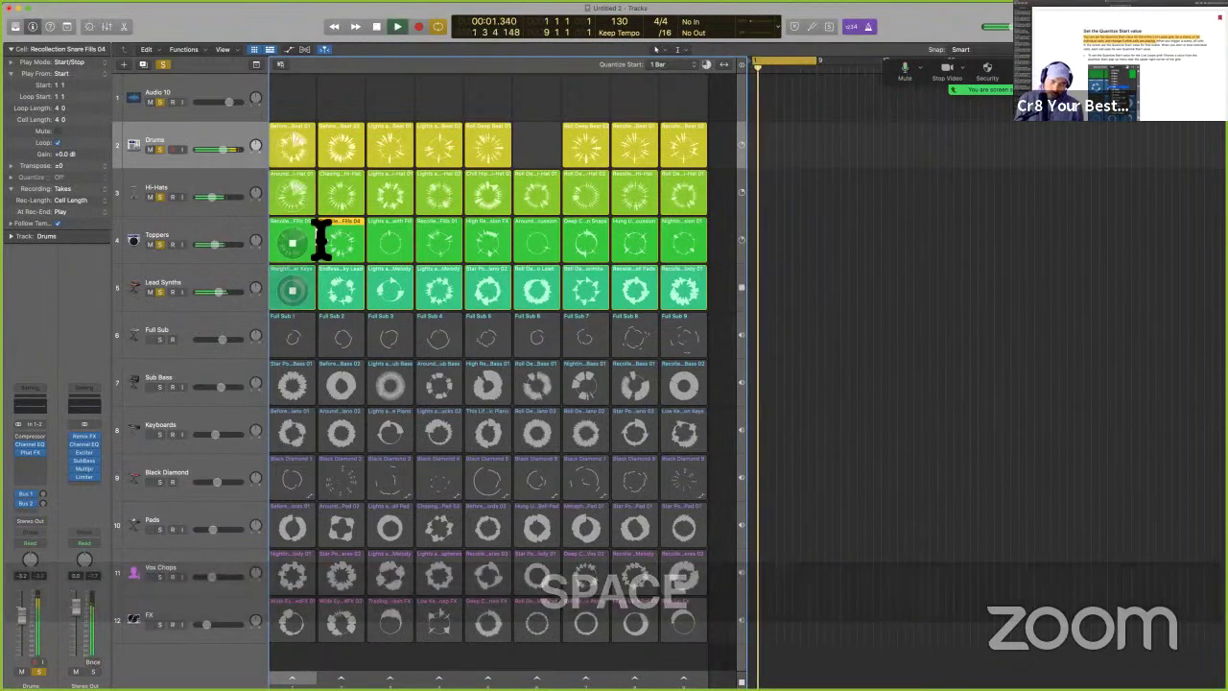
pyautogui.press('super+Return')
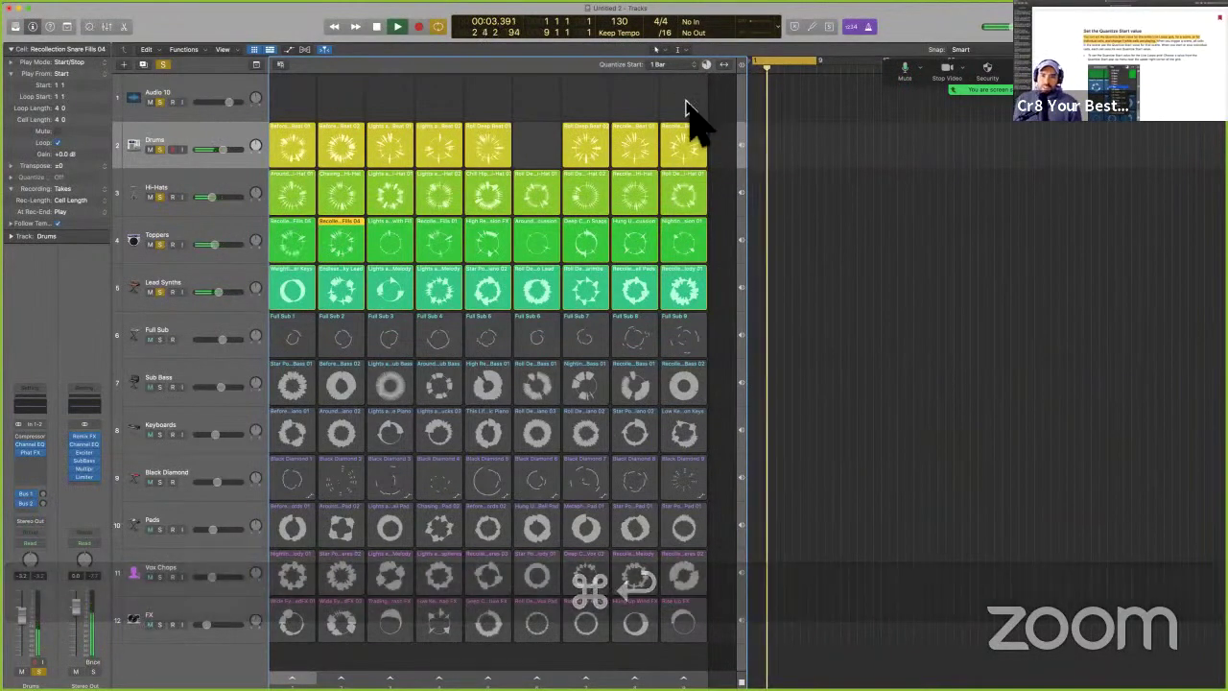
pyautogui.press('space')
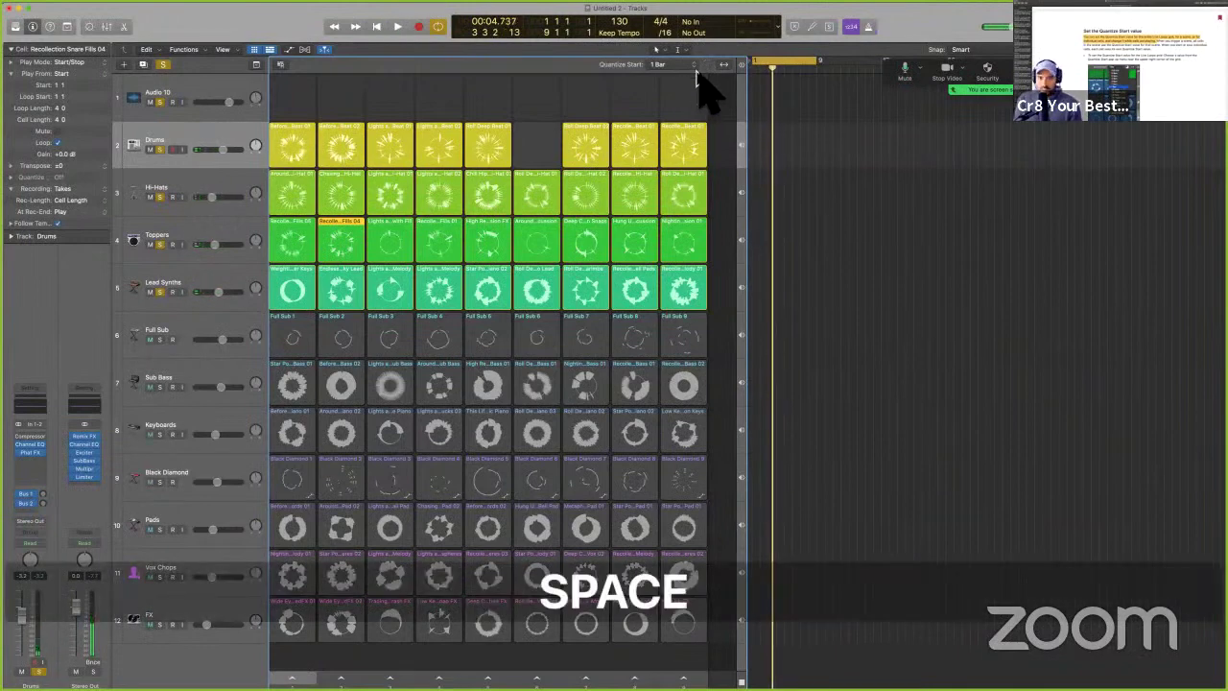
# - Set the grid's Quantize Start to 1/2 Note and launch the first cells of Drums, Hi-Hats and Toppers one after another
pyautogui.click(690, 65)
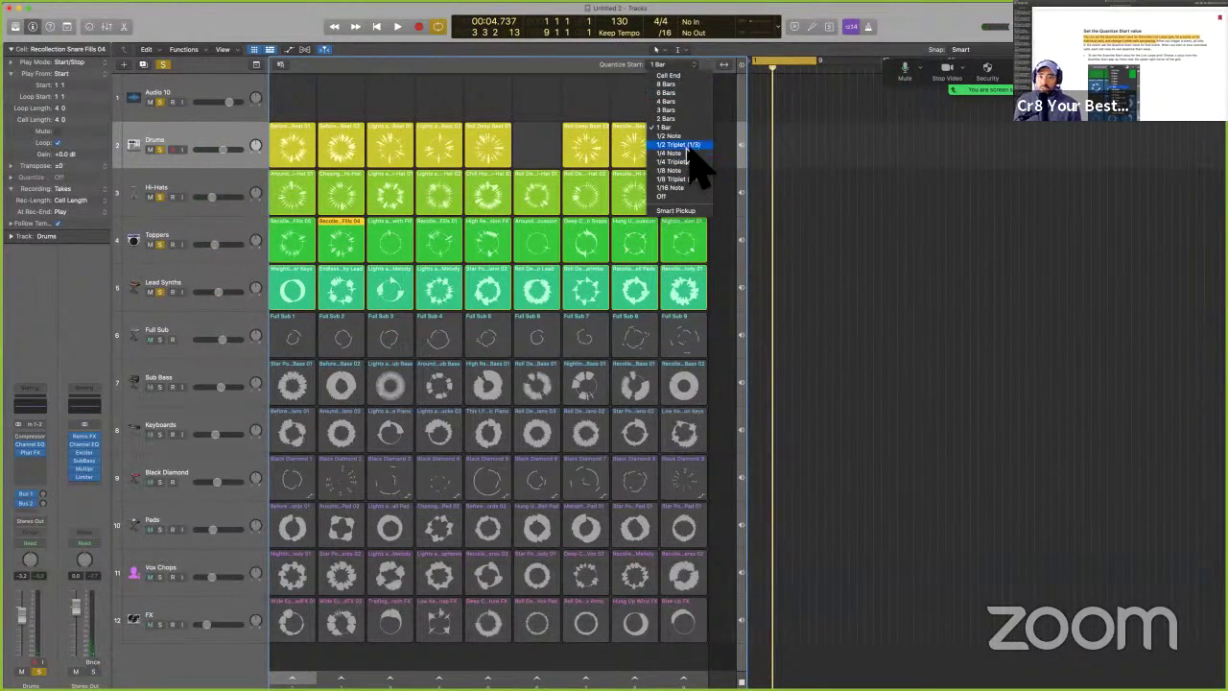
pyautogui.click(683, 136)
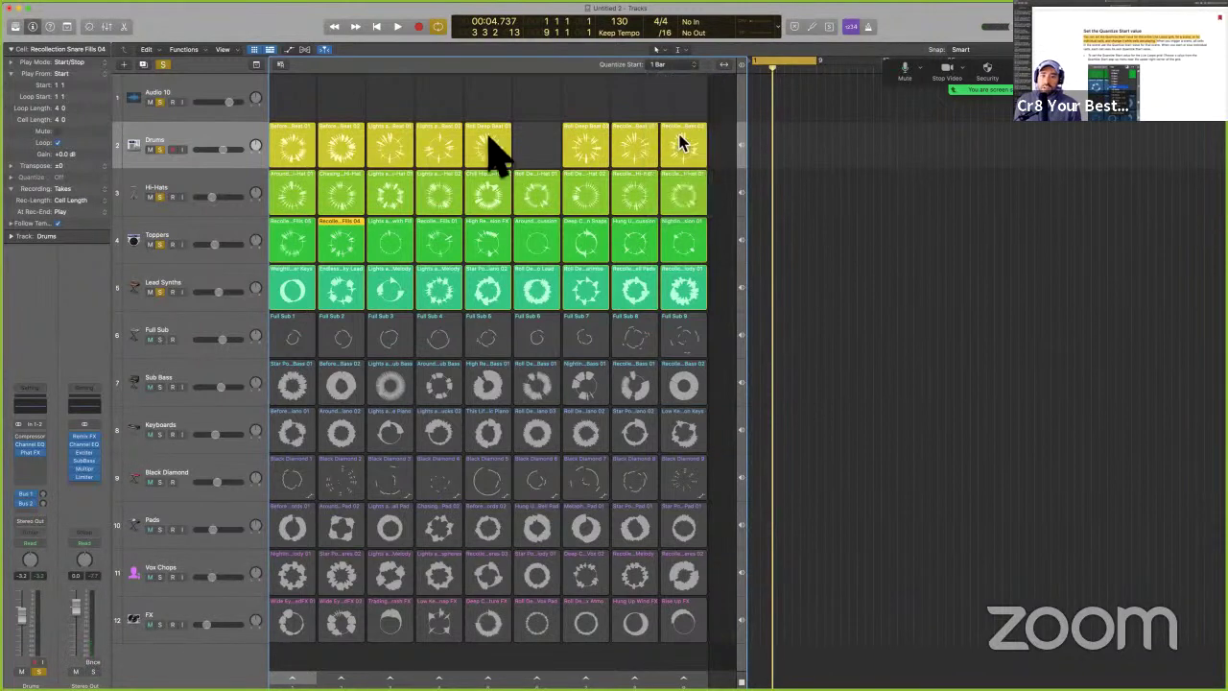
pyautogui.click(293, 194)
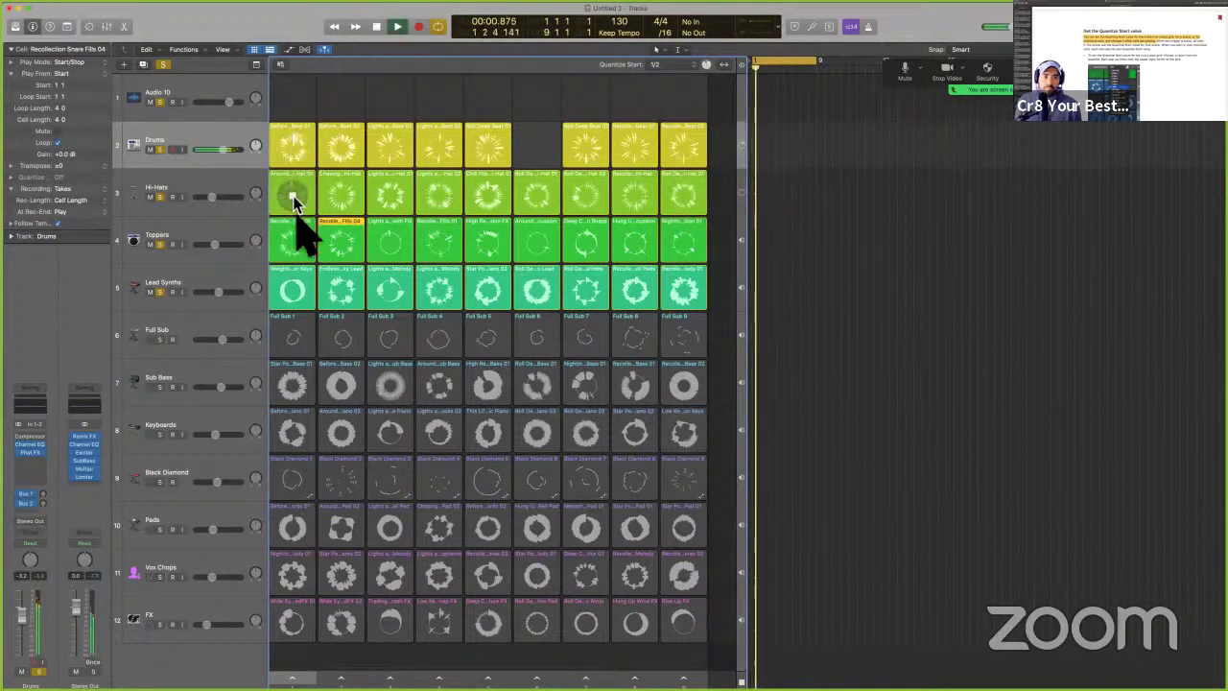
pyautogui.click(294, 248)
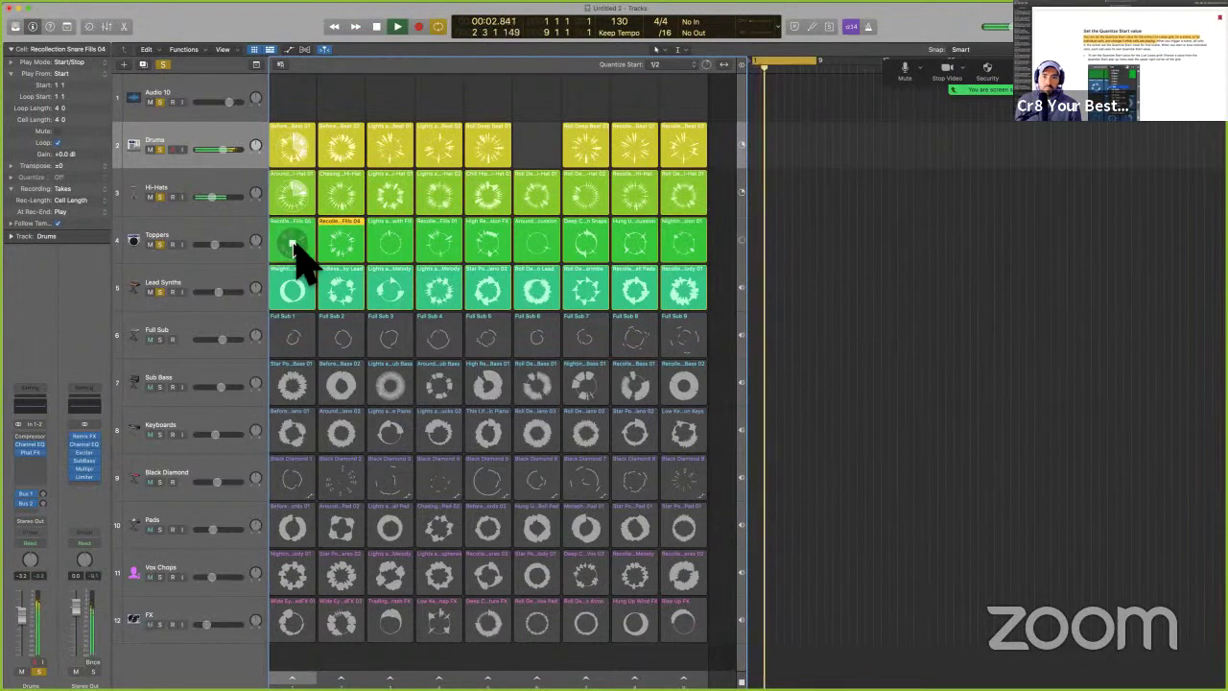
pyautogui.click(300, 283)
# - Raise the Toppers track volume to -4.0 dB, retrigger its first cell against the running loops, and stop playback
pyautogui.click(296, 247)
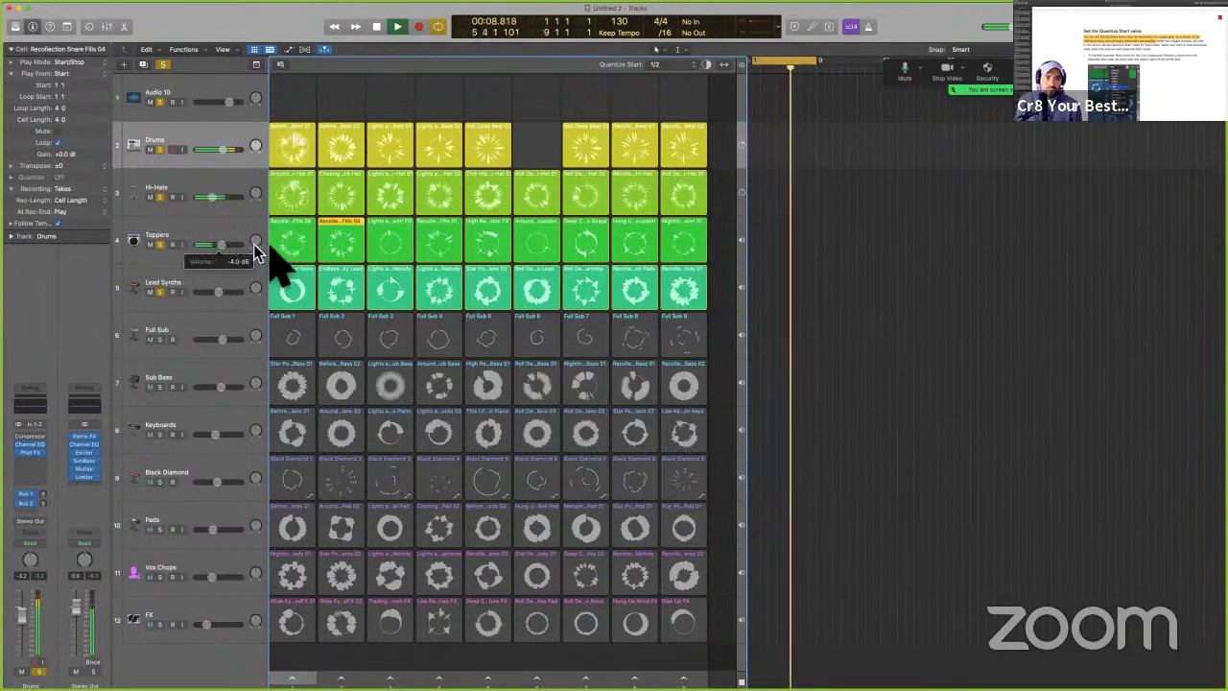
pyautogui.click(295, 248)
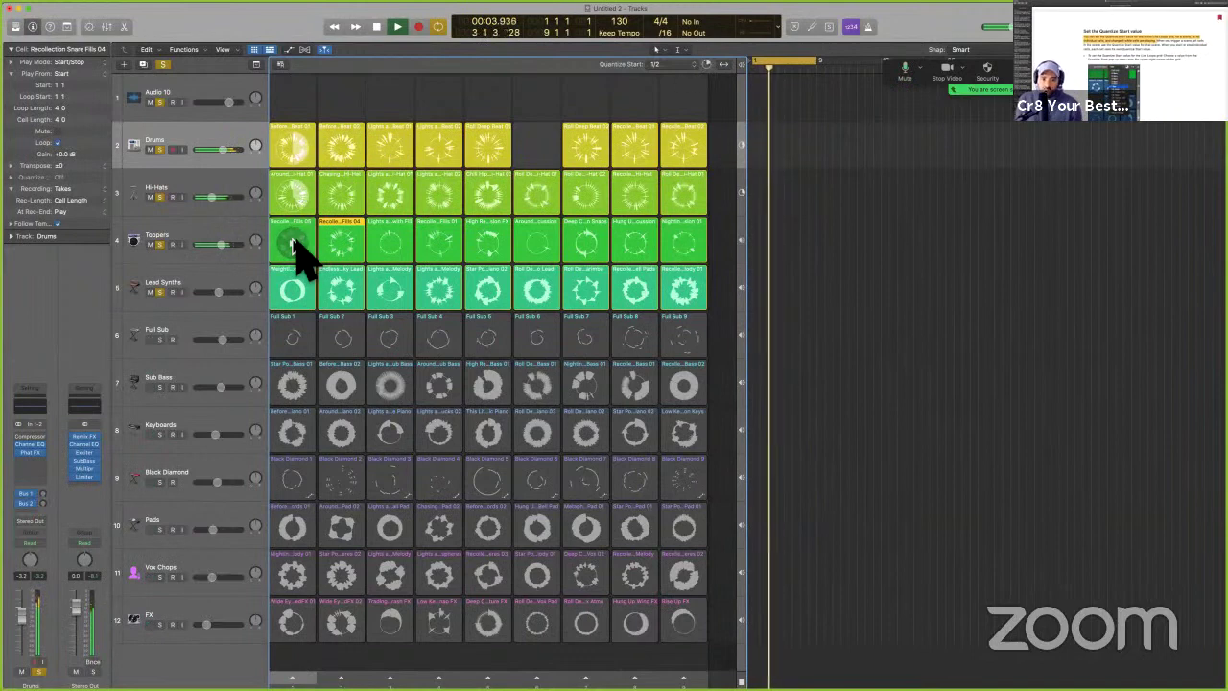
pyautogui.press('space')
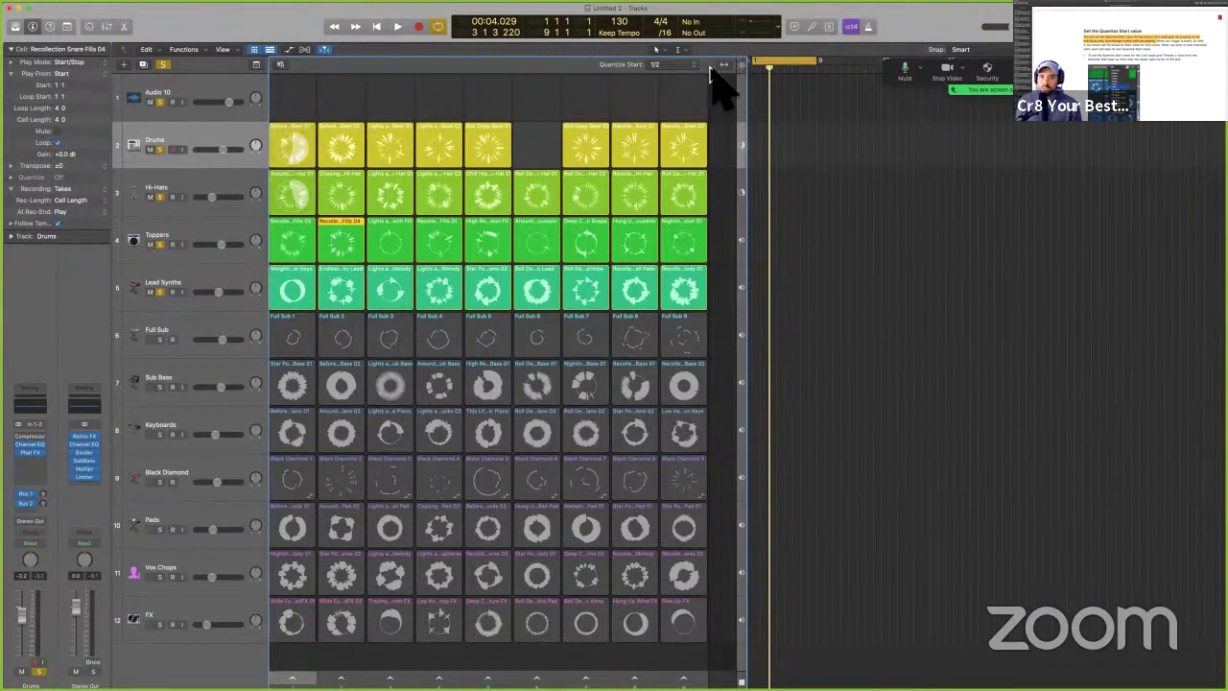
# - Set the grid's Quantize Start back to 1 Bar and circle the setting with the annotation pen
pyautogui.press('ctrl')
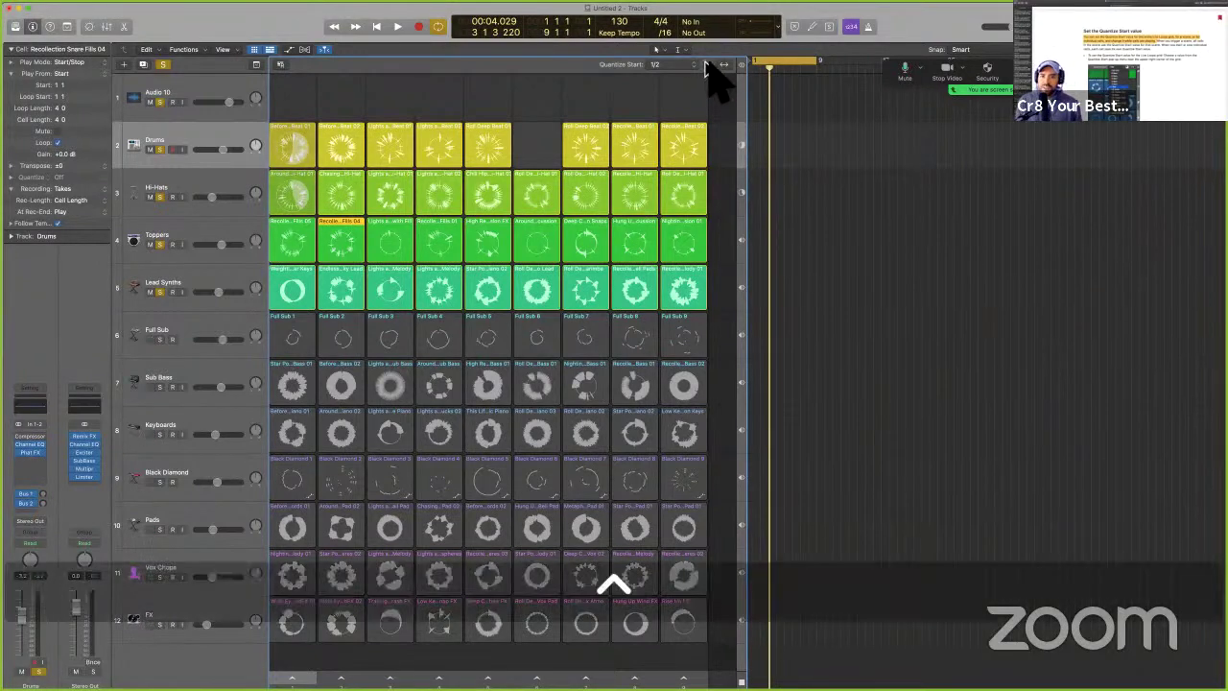
pyautogui.click(686, 65)
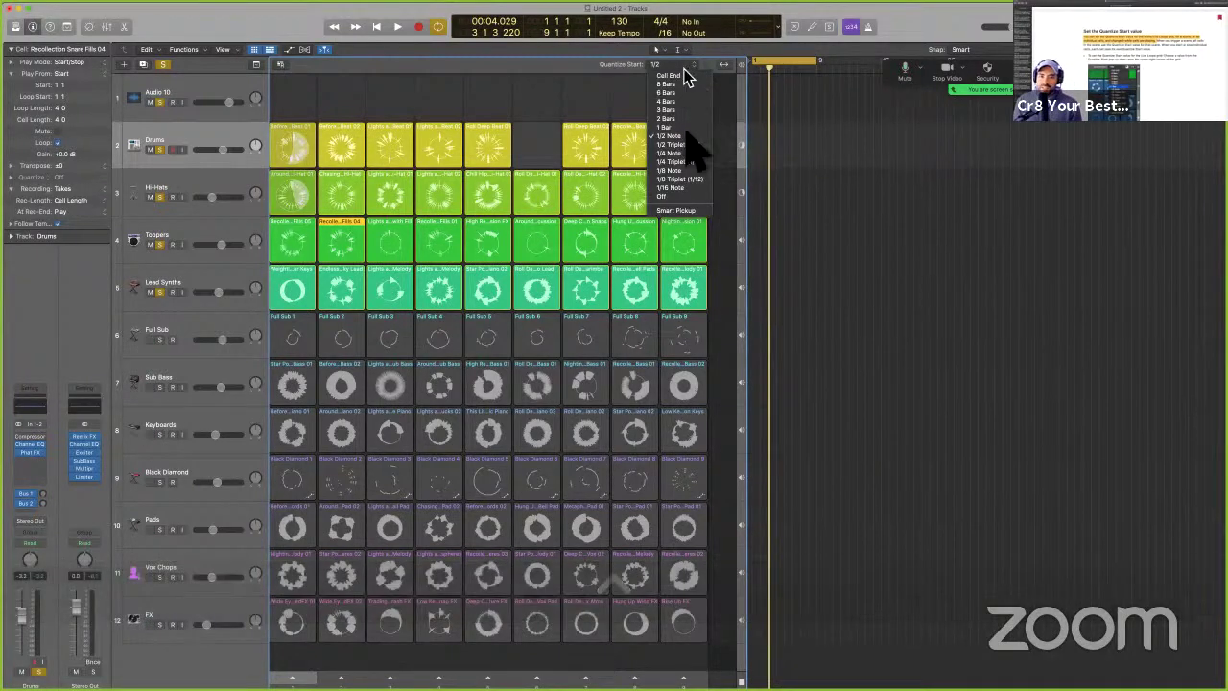
pyautogui.click(678, 136)
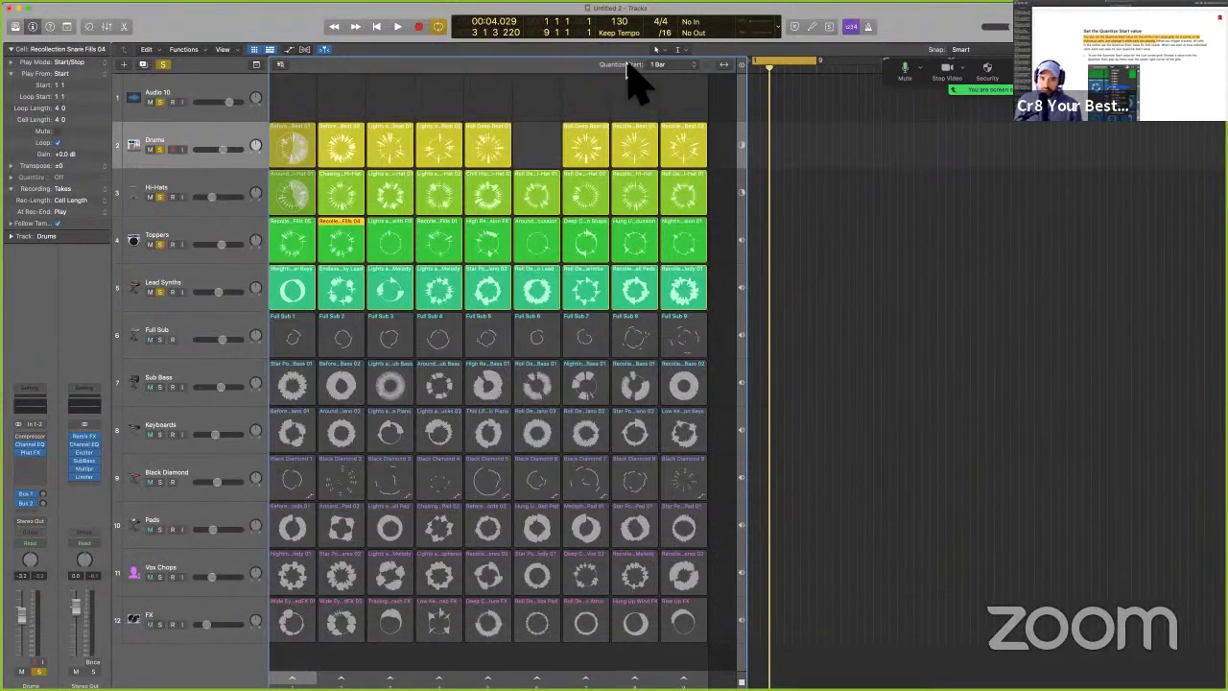
pyautogui.hotkey('ctrl', 'a')
pyautogui.moveTo(693, 60)
pyautogui.mouseDown()
pyautogui.moveTo(588, 56)
pyautogui.moveTo(583, 80)
pyautogui.moveTo(699, 78)
pyautogui.mouseUp()
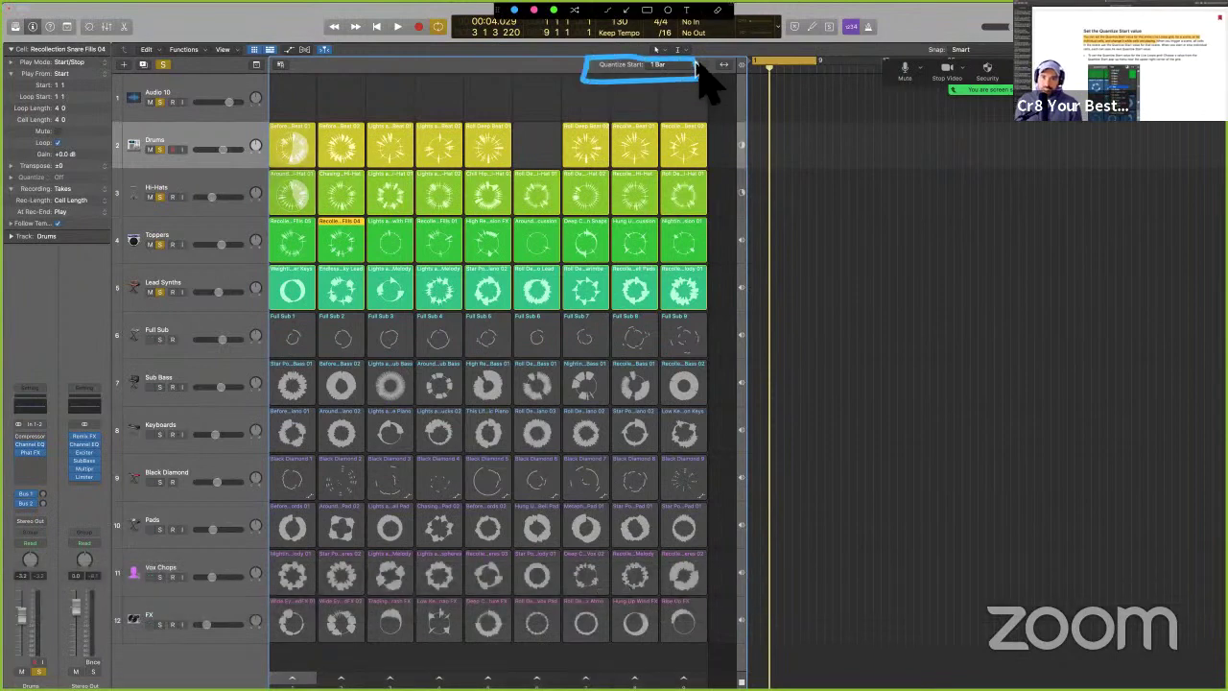
# - Clear the screen annotation and set scene 1's own Quantize Start to 1 Bar
pyautogui.press('a')
pyautogui.hotkey('ctrl', 'a')
pyautogui.keyDown('ctrl'); pyautogui.click(305, 685); pyautogui.keyUp('ctrl')
pyautogui.click(305, 685)
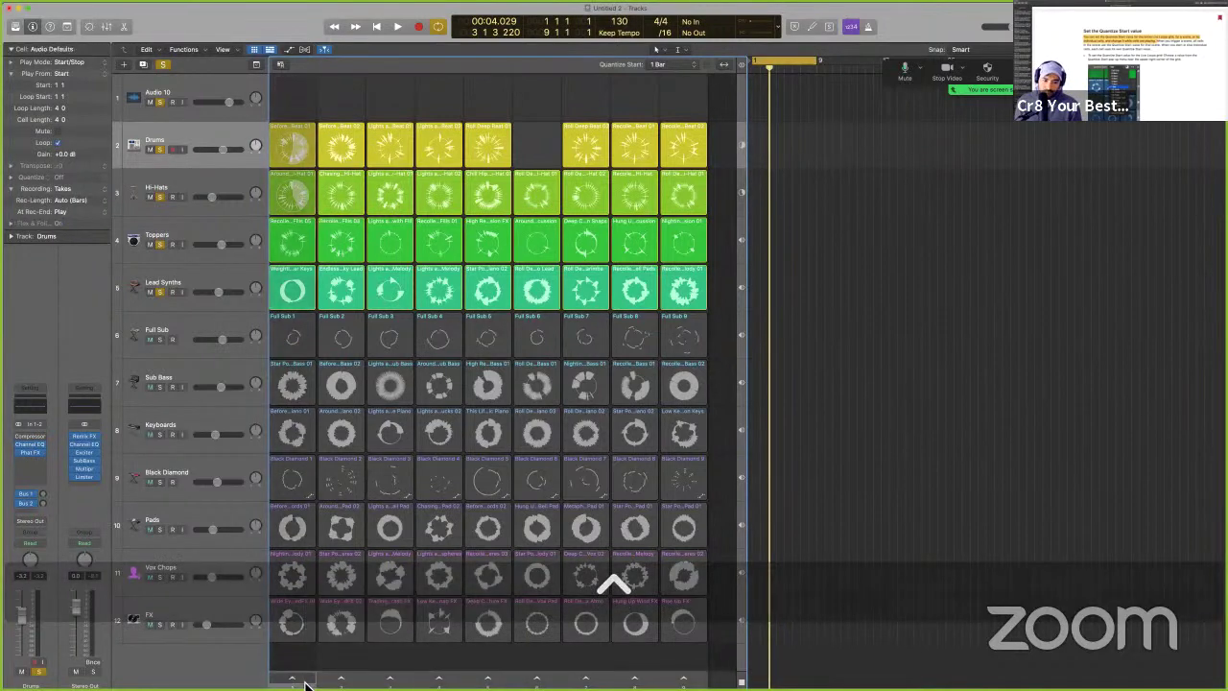
pyautogui.keyDown('ctrl'); pyautogui.click(297, 683); pyautogui.keyUp('ctrl')
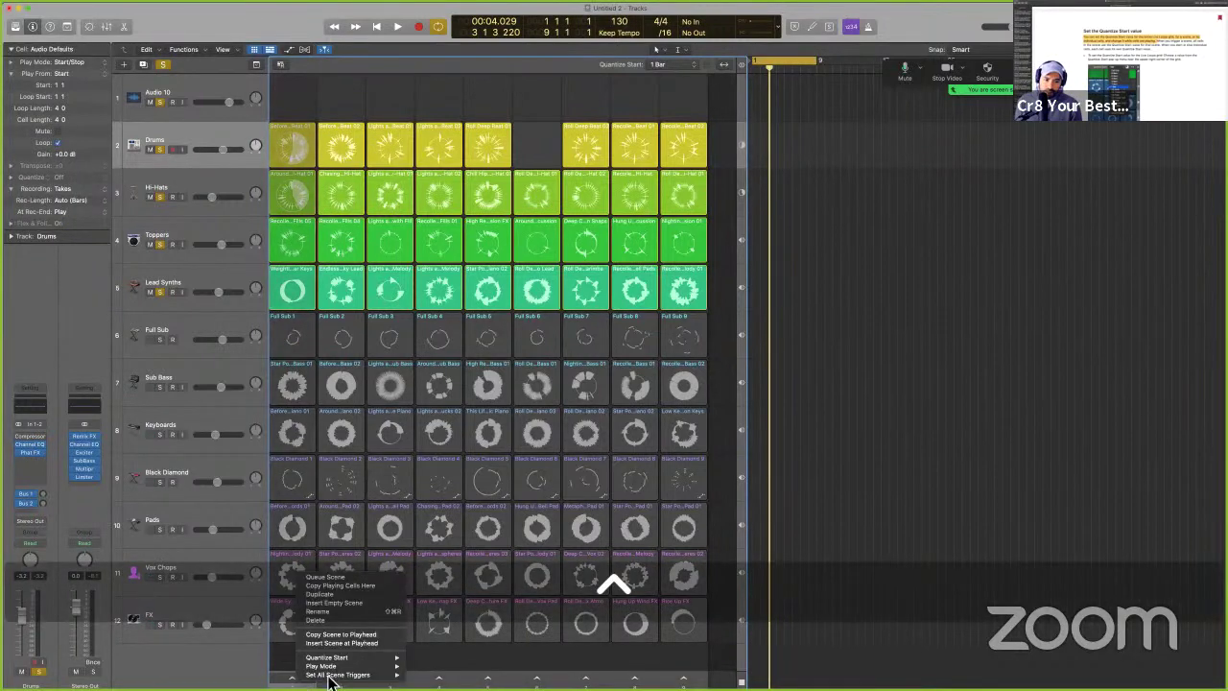
pyautogui.moveTo(372, 668)
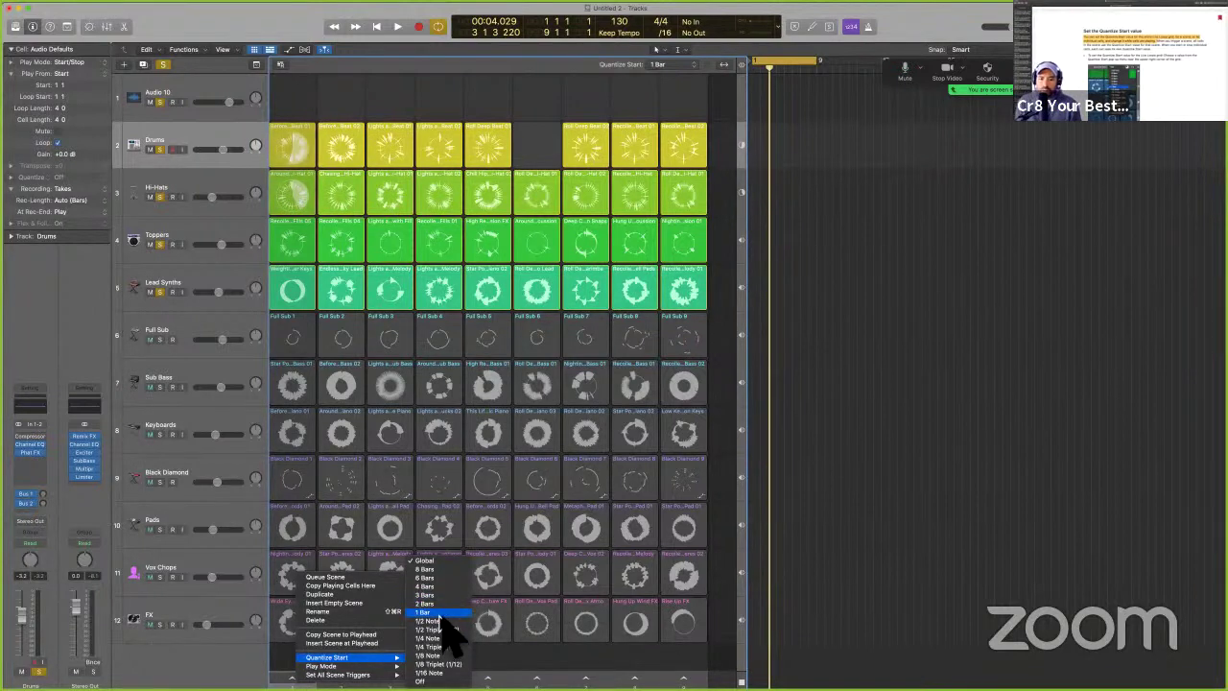
pyautogui.click(440, 613)
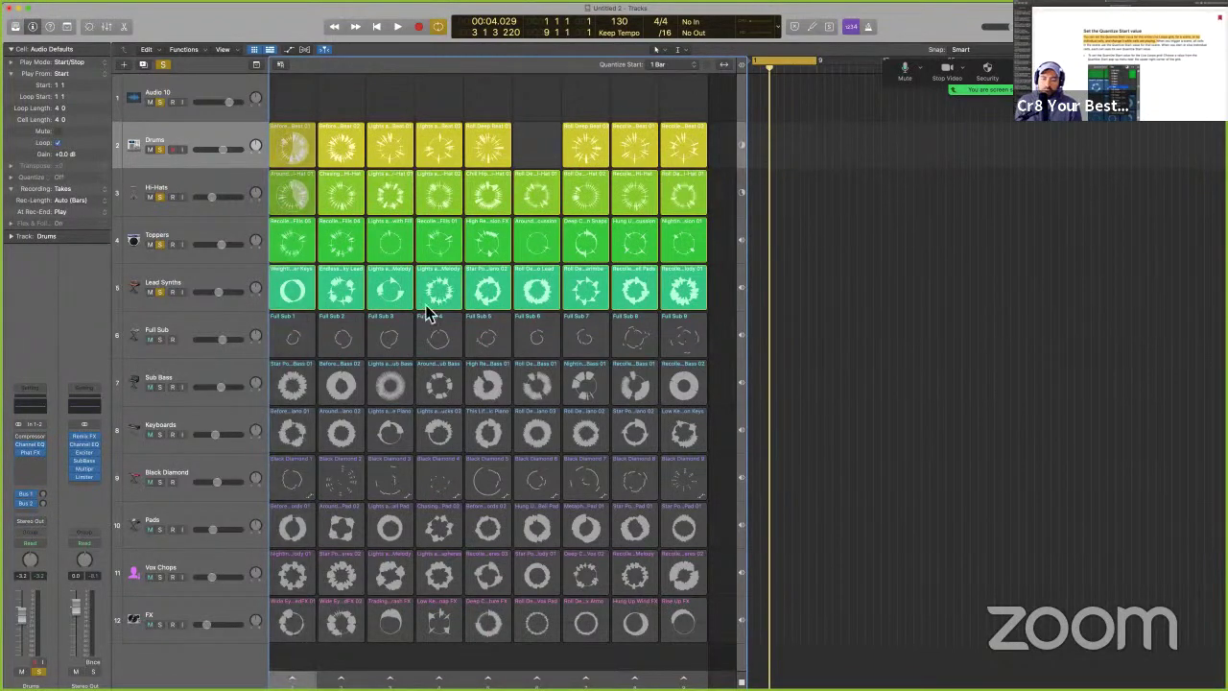
# - Check scene 1's Quantize Start setting, launch the scene and stop all of its cells
pyautogui.rightClick(293, 680)
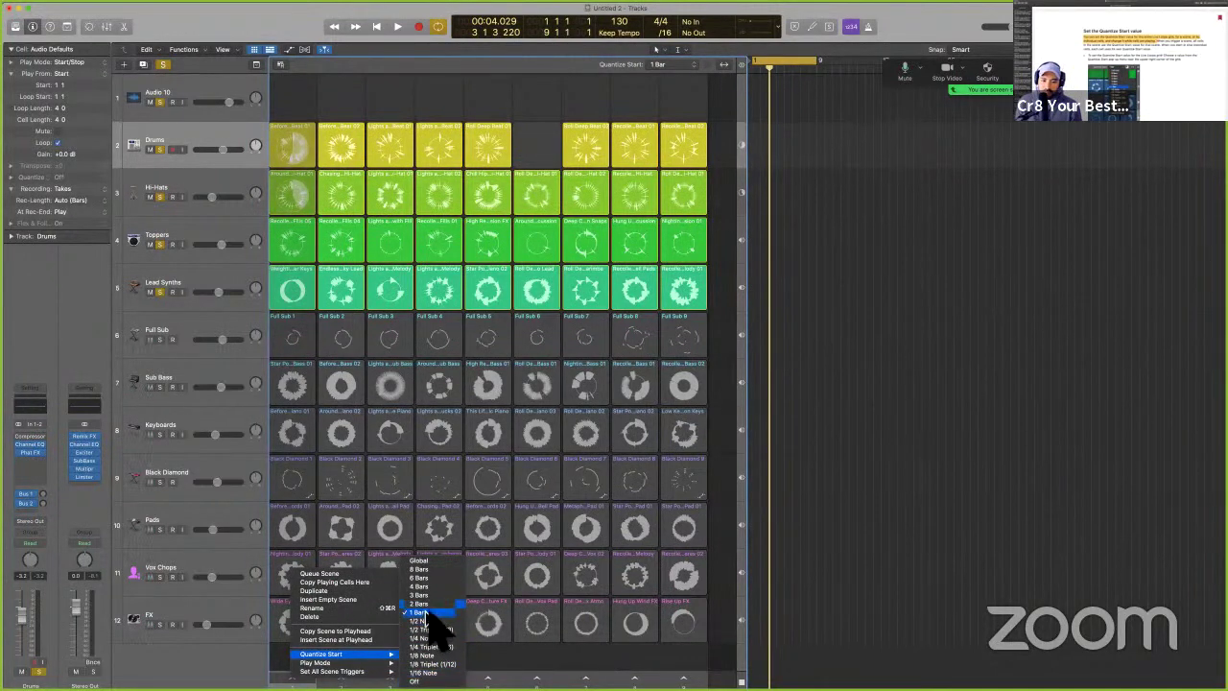
pyautogui.click(265, 598)
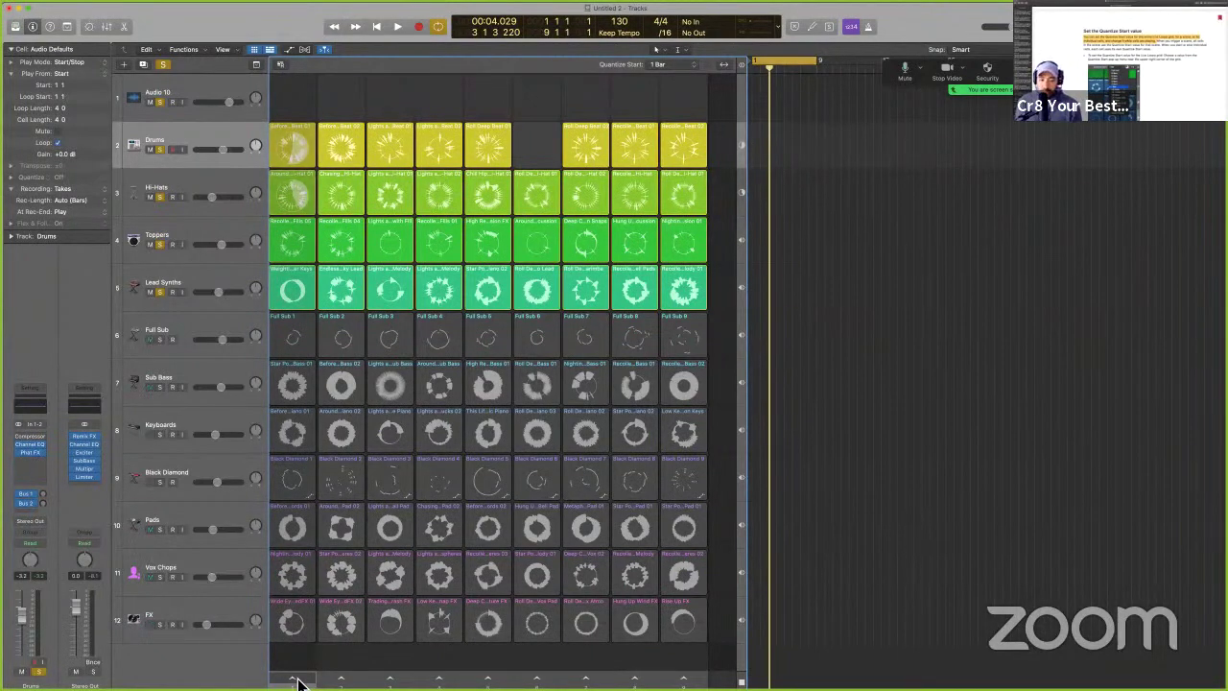
pyautogui.click(295, 680)
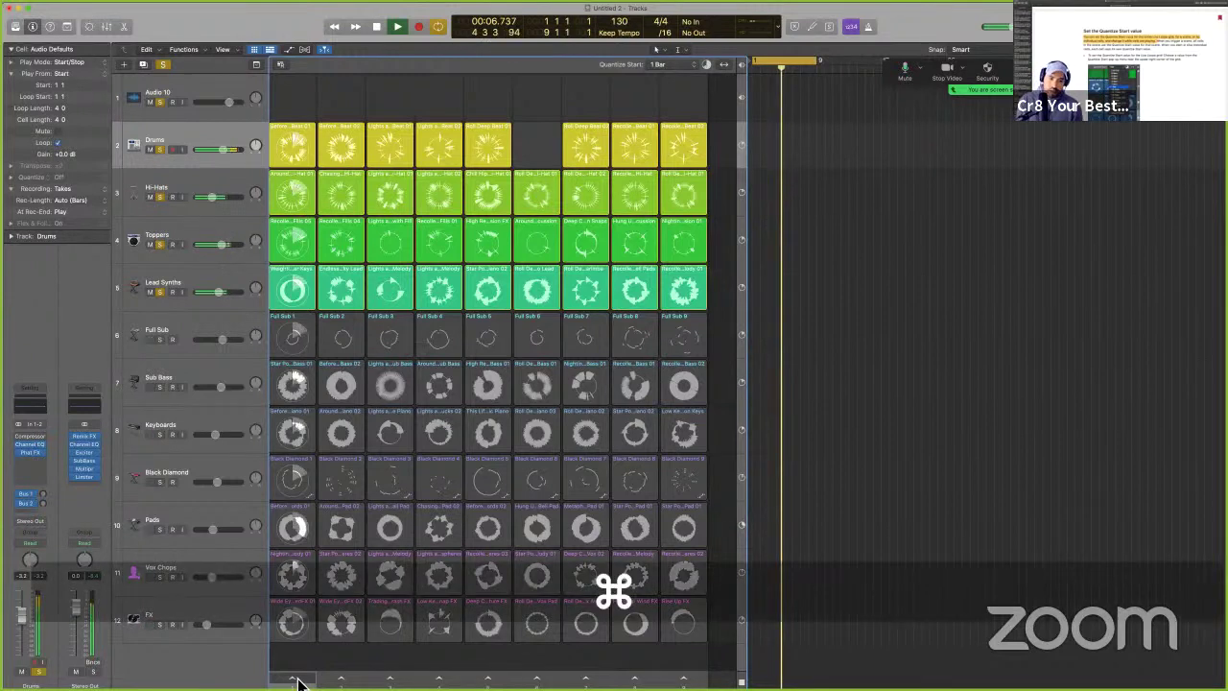
pyautogui.press('super+Return')
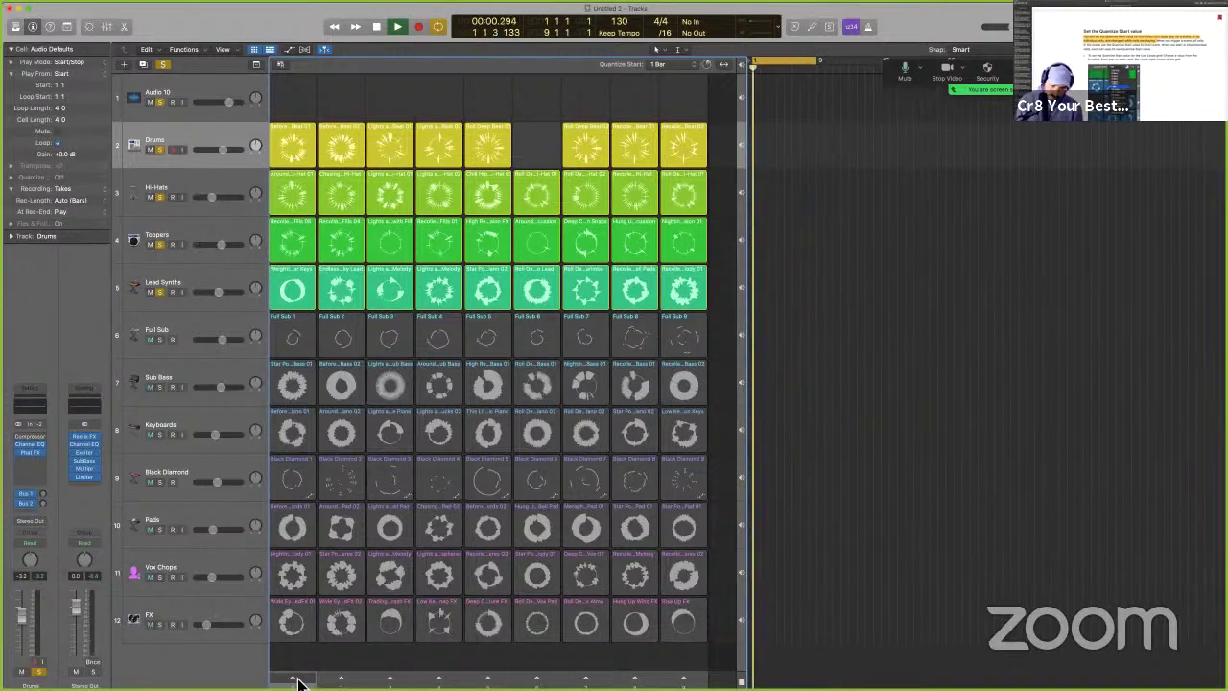
# - Set scene 1's Quantize Start to 1/2 Note, launch the scene and stop all cells
pyautogui.keyDown('ctrl'); pyautogui.click(298, 683); pyautogui.keyUp('ctrl')
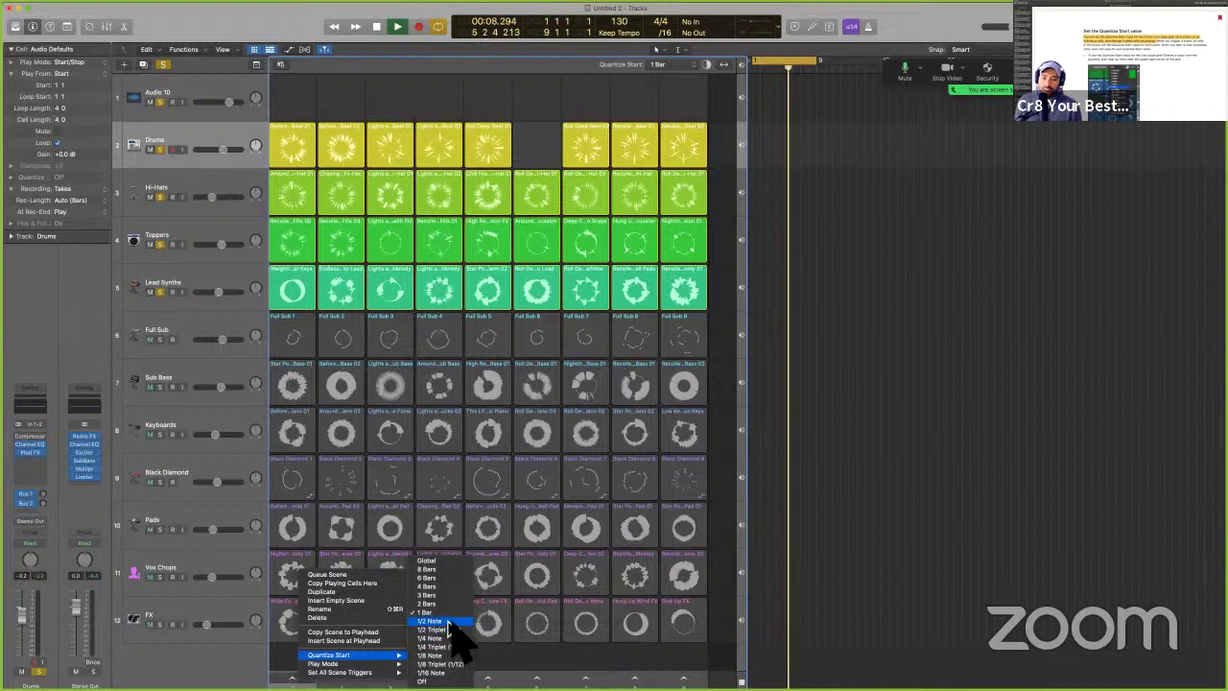
pyautogui.click(449, 622)
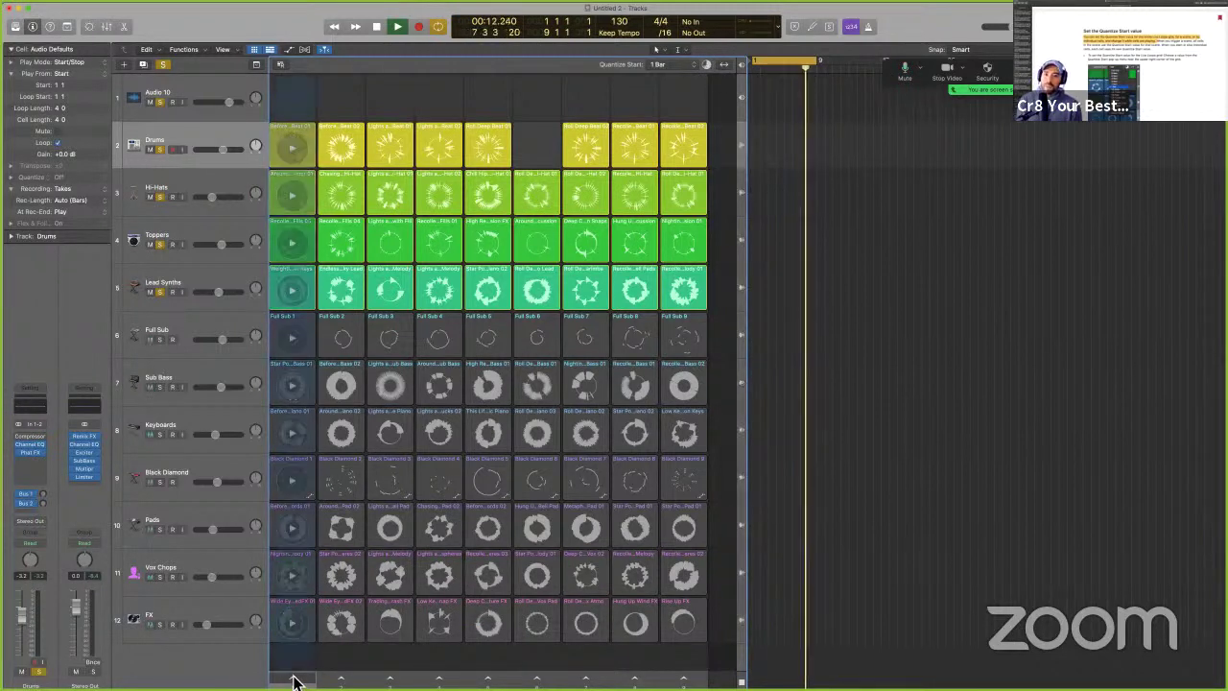
pyautogui.click(295, 679)
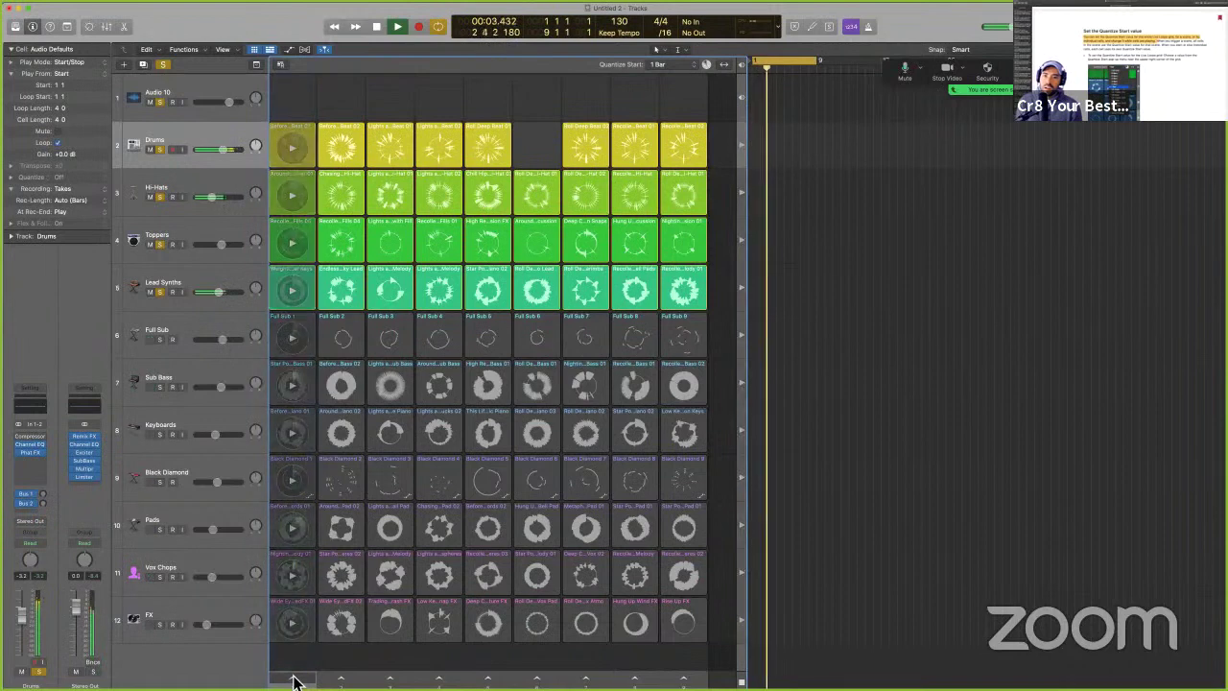
pyautogui.press('super')
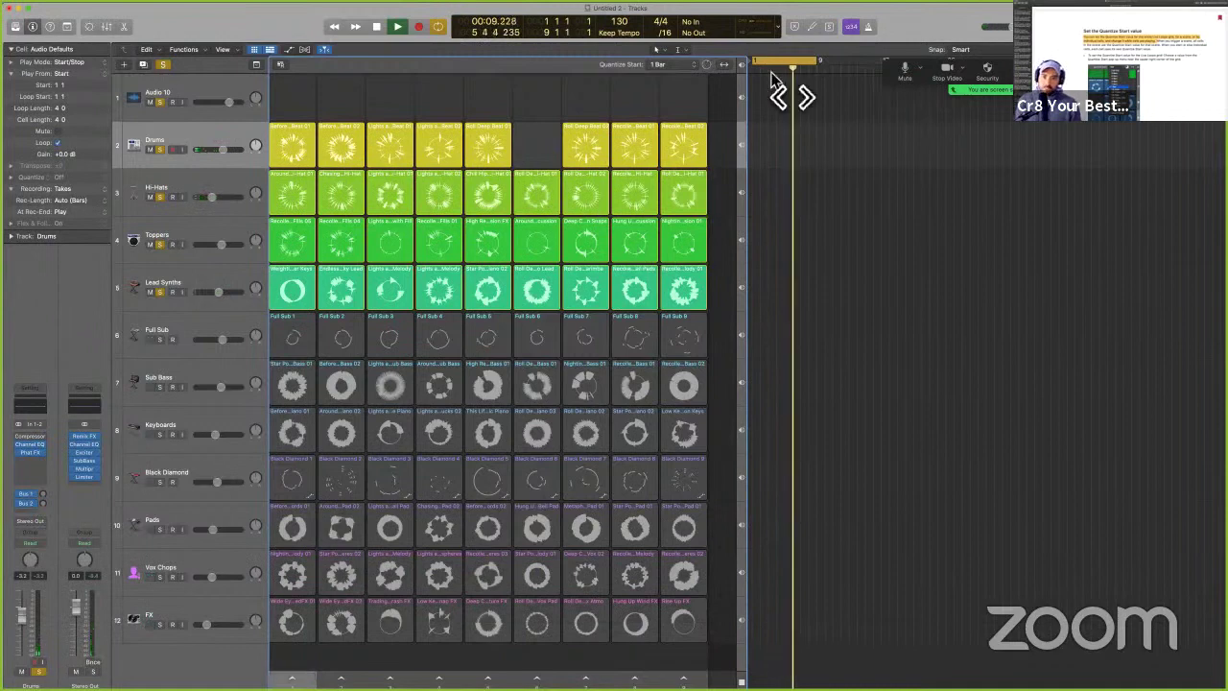
# - Circle the progress indicator beside the grid's Quantize Start setting with the annotation pen, and clear the drawing
pyautogui.press('ctrl')
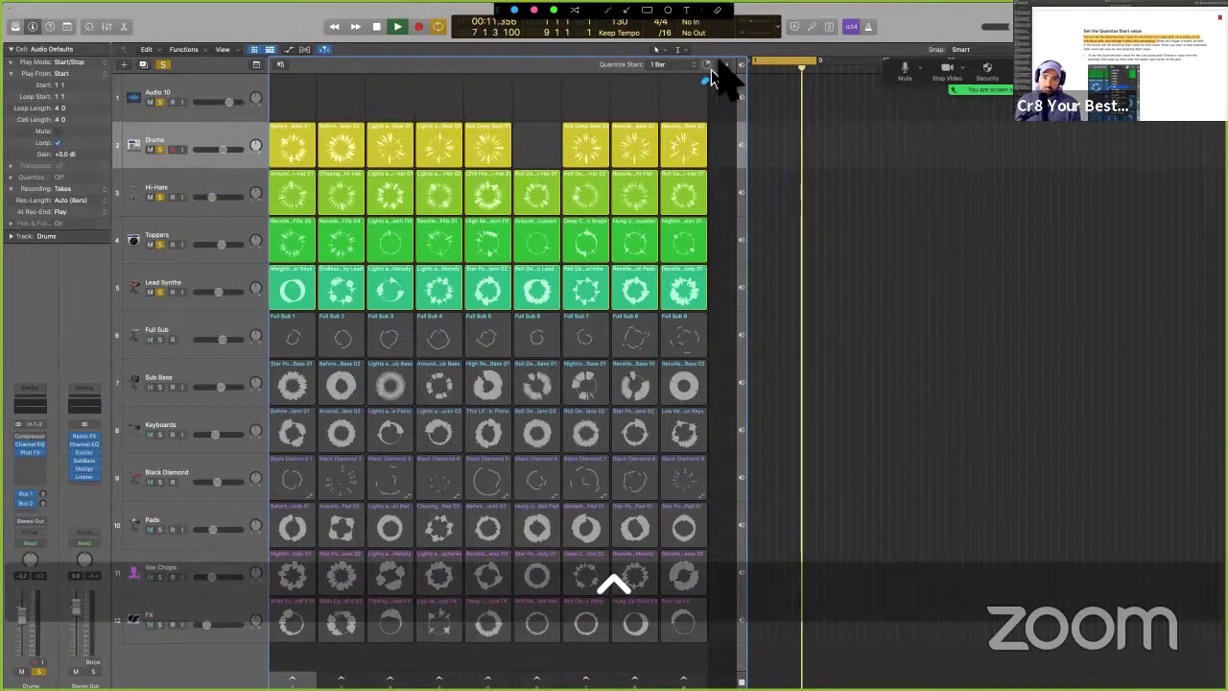
pyautogui.moveTo(703, 47)
pyautogui.mouseDown()
pyautogui.moveTo(698, 81)
pyautogui.moveTo(710, 58)
pyautogui.mouseUp()
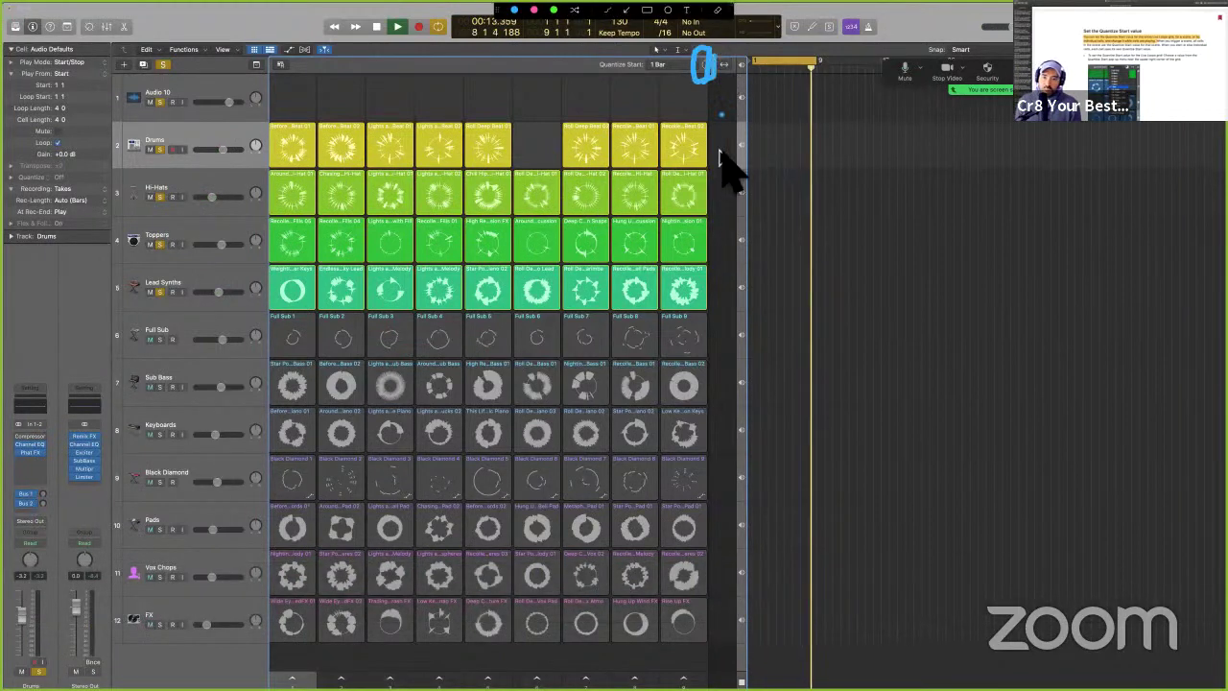
pyautogui.press('ctrl')
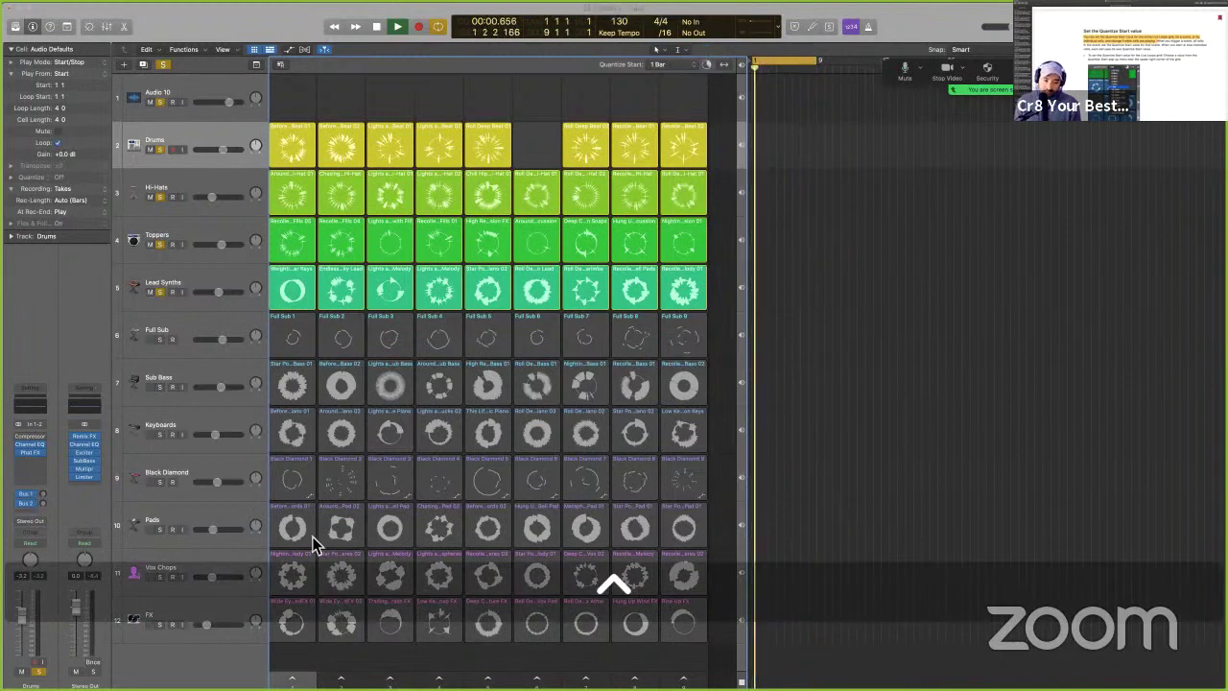
# - Check scene 1's Quantize Start options, launch and retrigger the scene, and stop all cells
pyautogui.keyDown('ctrl'); pyautogui.click(305, 683); pyautogui.keyUp('ctrl')
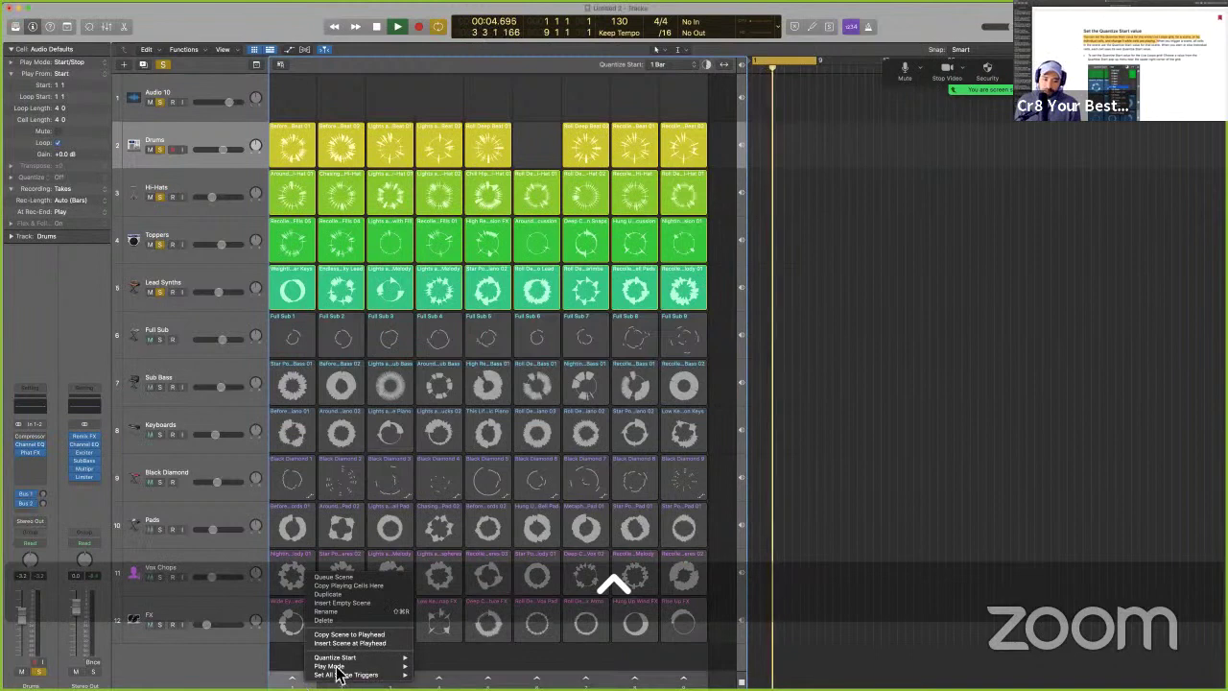
pyautogui.moveTo(357, 660)
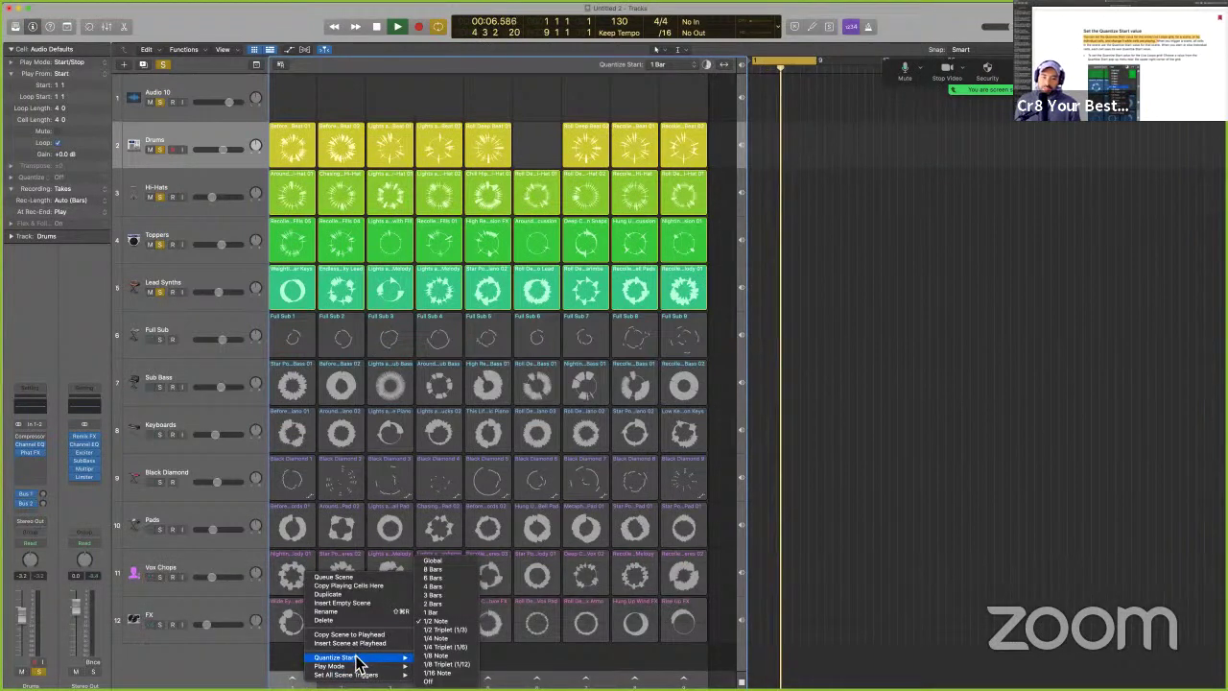
pyautogui.click(227, 672)
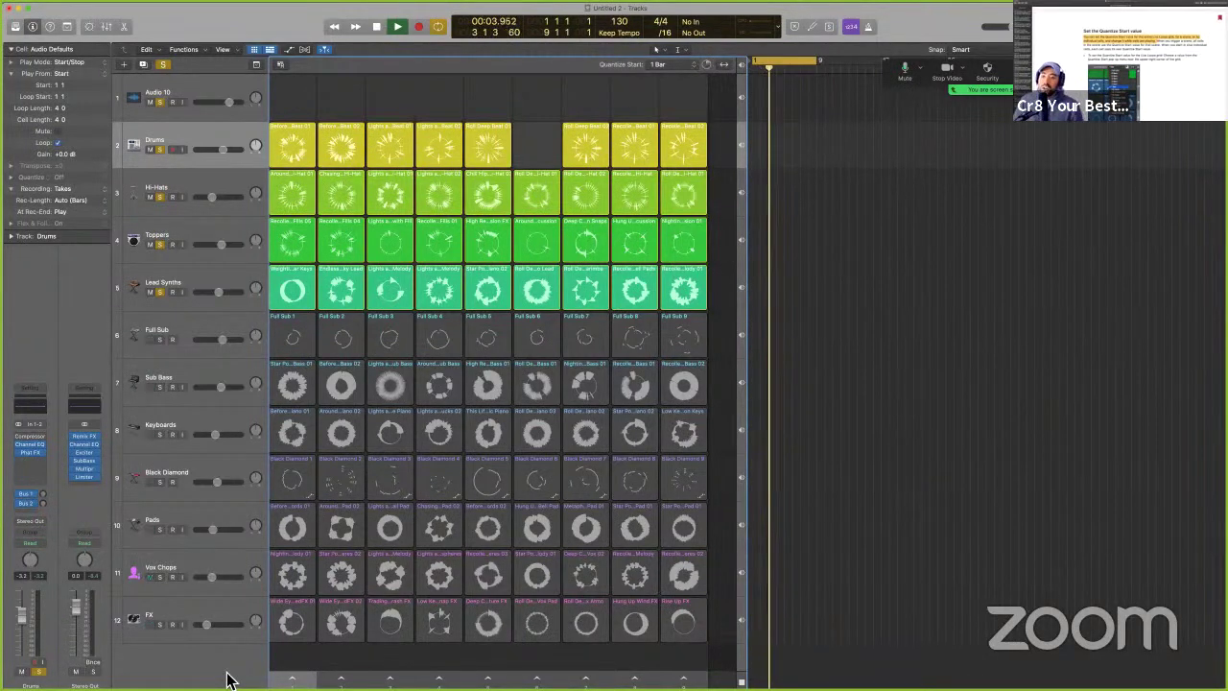
pyautogui.click(291, 680)
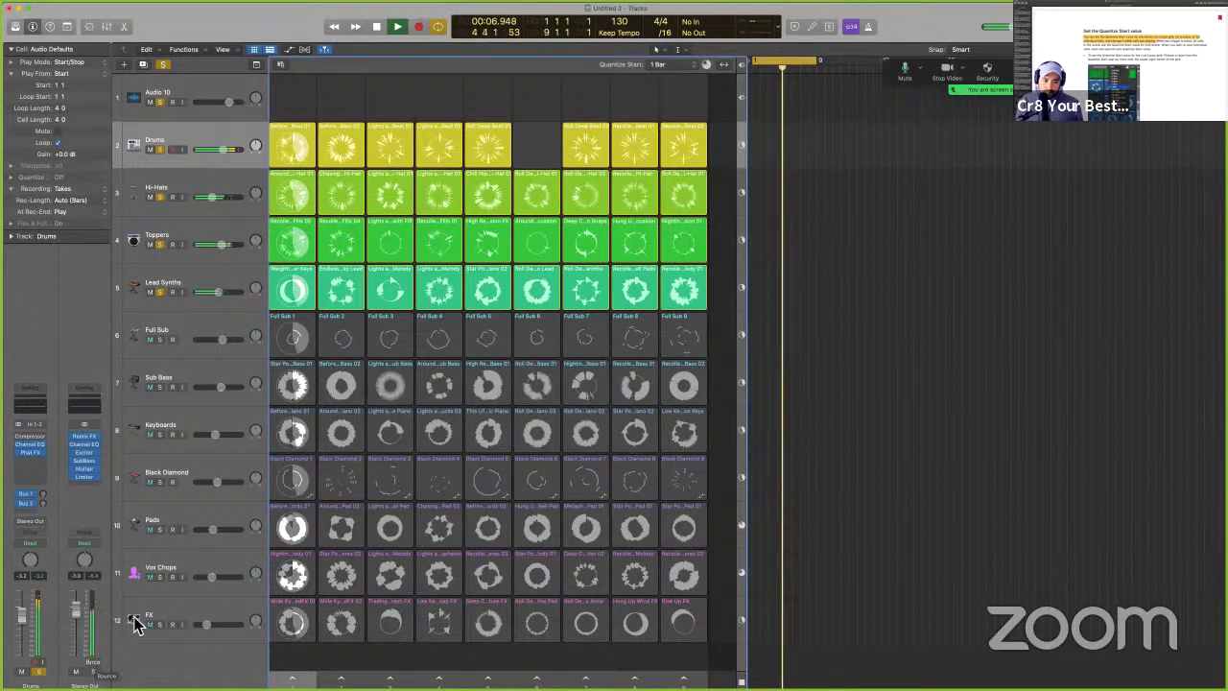
pyautogui.click(293, 681)
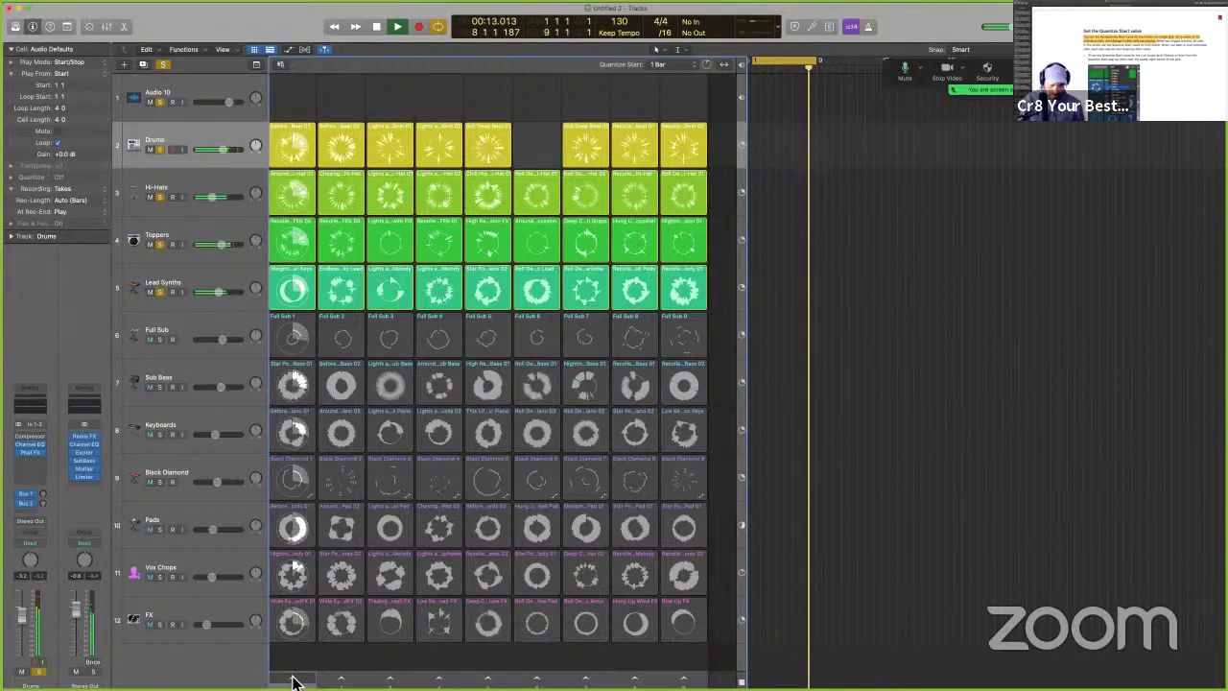
pyautogui.press('super+Return')
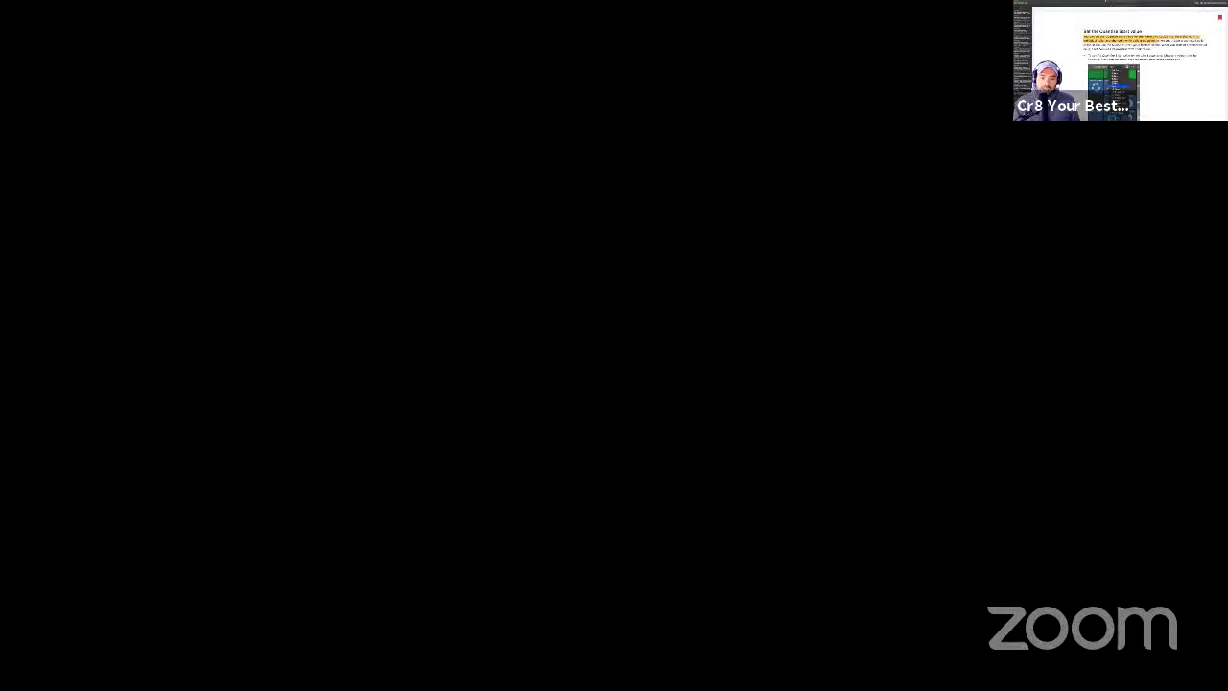
# - Switch to the Logic Pro user guide, read how to set Quantize Start for scenes and cells, and return to Logic Pro
pyautogui.hotkey('ctrl', 'Right')
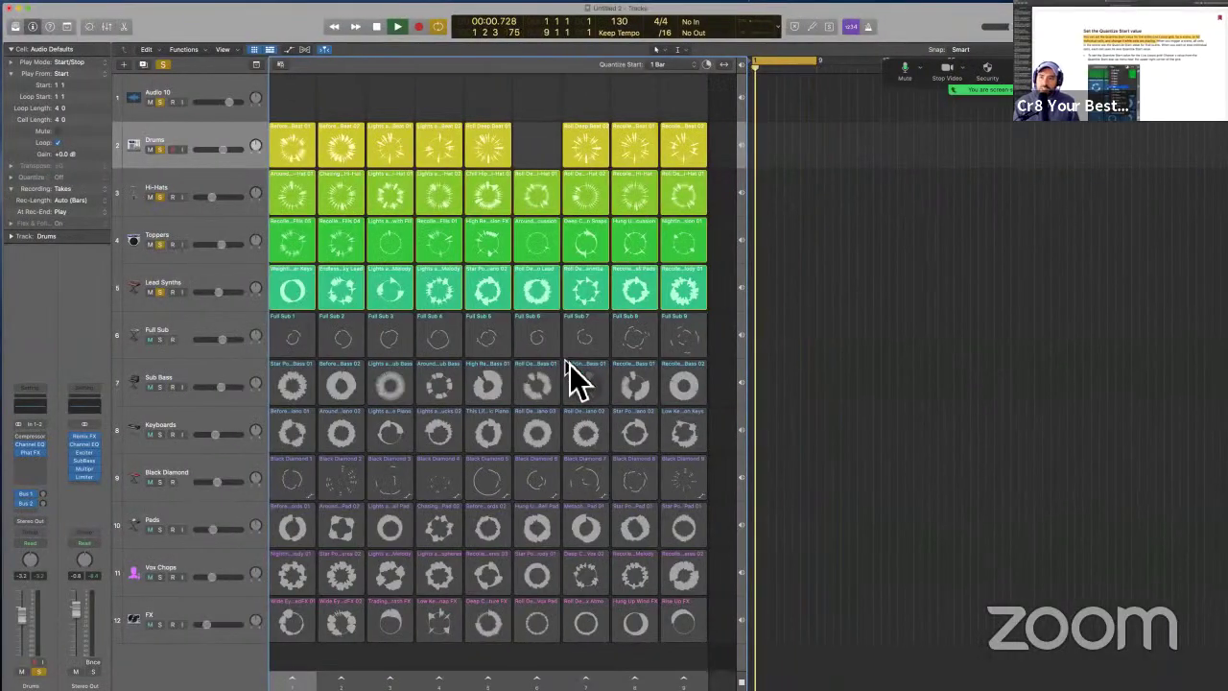
pyautogui.hotkey('ctrl', 'Up')
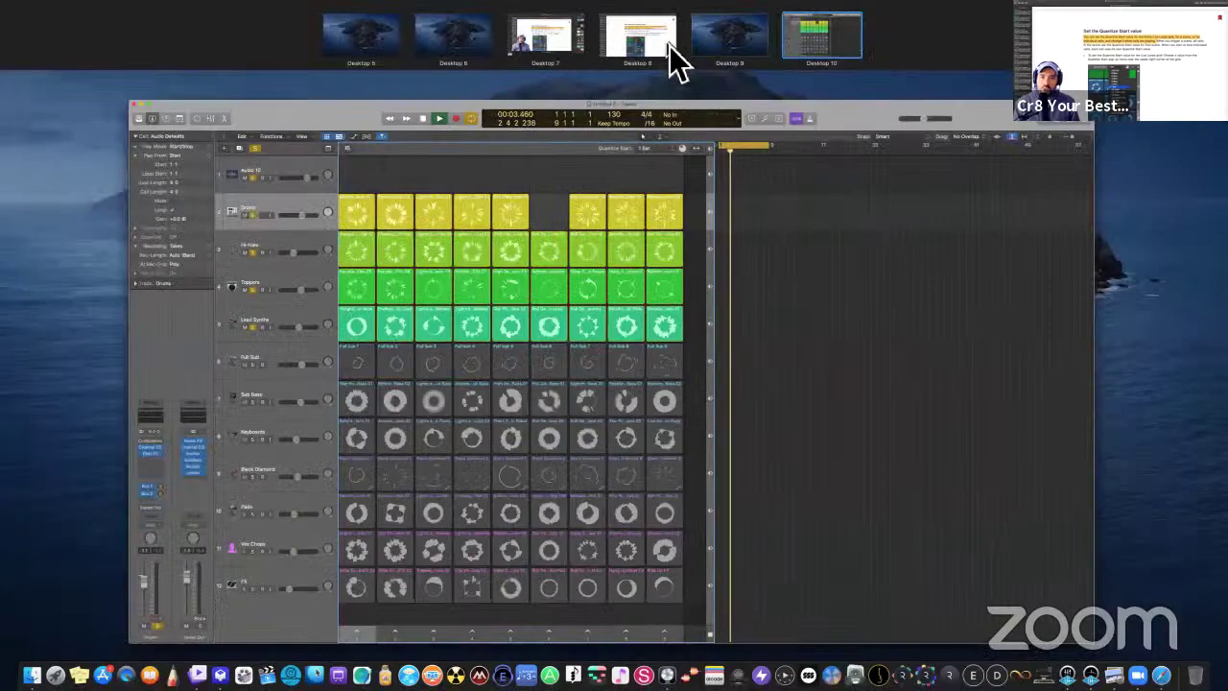
pyautogui.moveTo(669, 42); pyautogui.dragTo(764, 45)
pyautogui.click(761, 41)
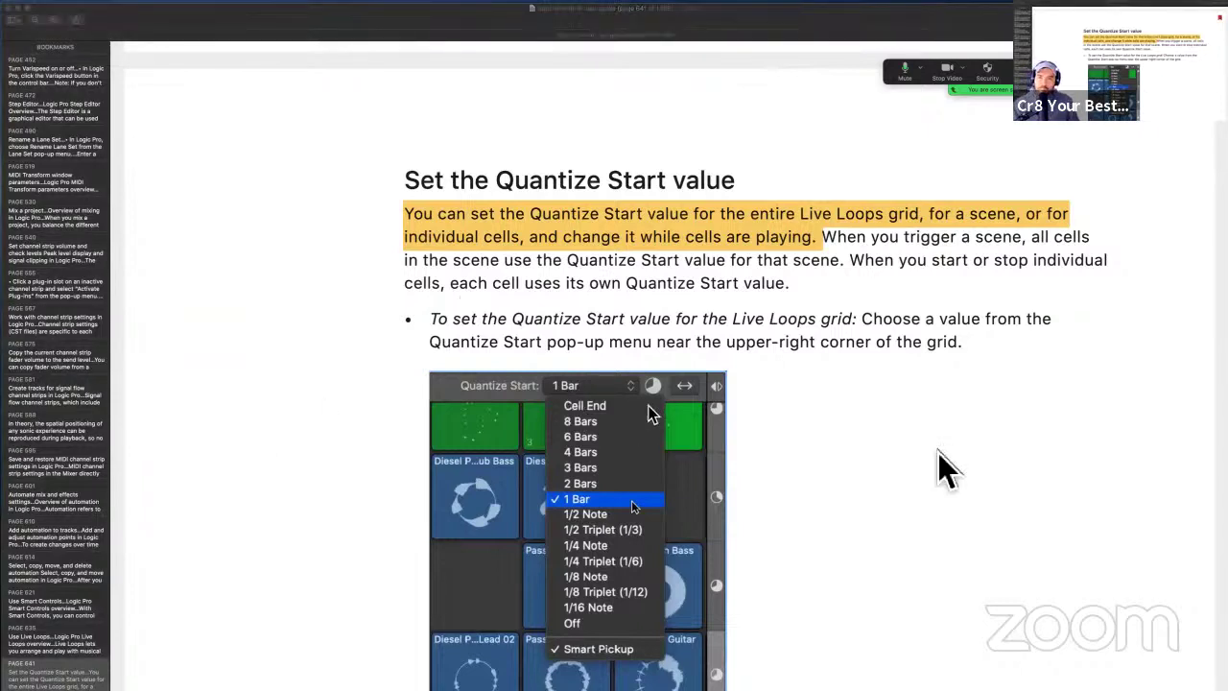
pyautogui.scroll(-2, 1076, 557)
pyautogui.scroll(-3, 1076, 547)
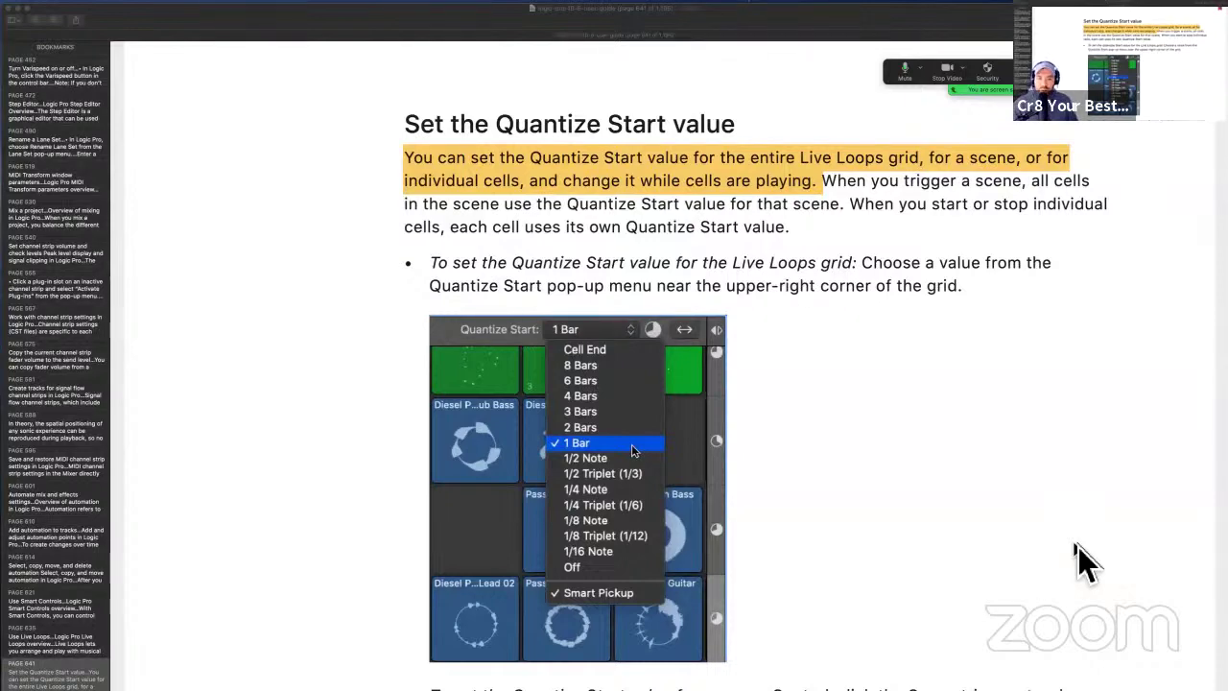
pyautogui.scroll(-10, 1076, 561)
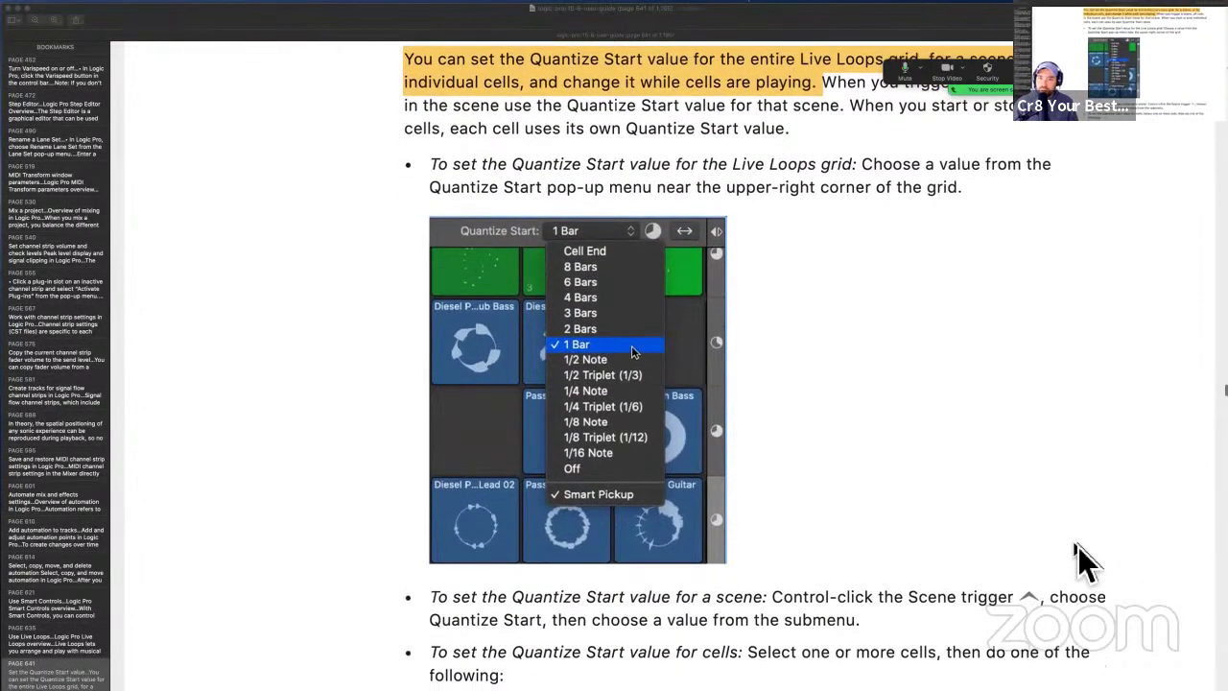
pyautogui.scroll(-12, 1079, 561)
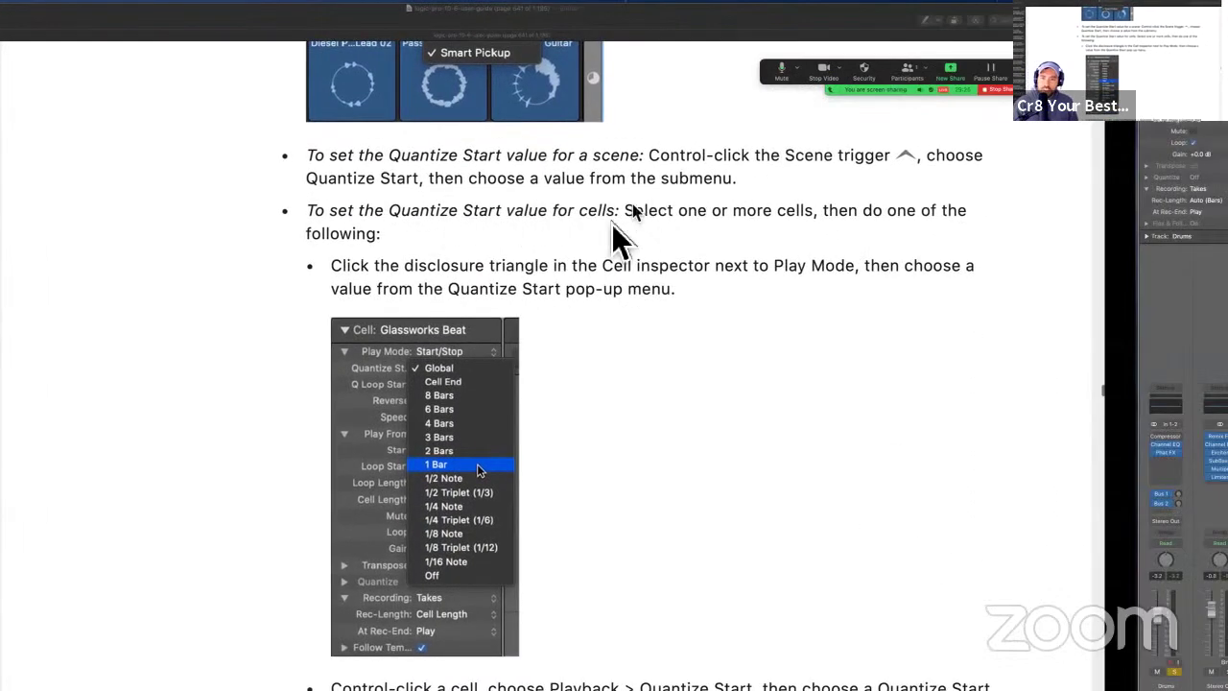
pyautogui.hotkey('ctrl', 'Right')
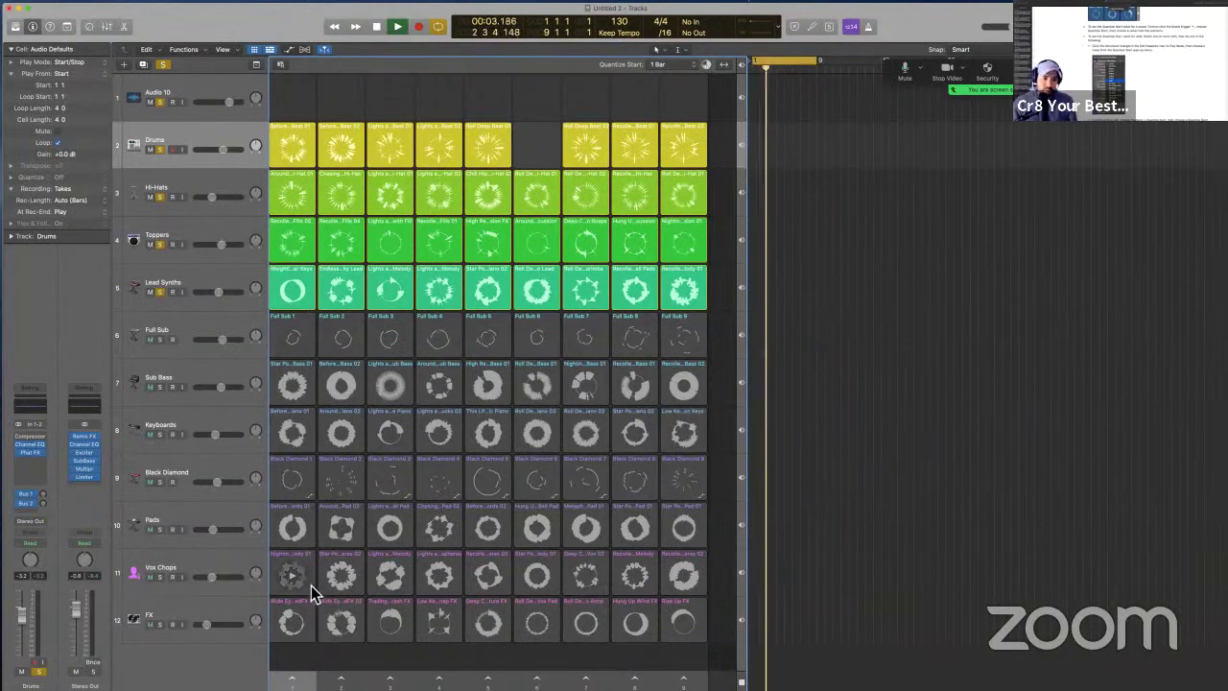
# - Review scene 1's Quantize Start options and choose a cell-specific Quantize Start value for the first Drums cell, Before Sunrise Beat 01
pyautogui.rightClick(305, 683)
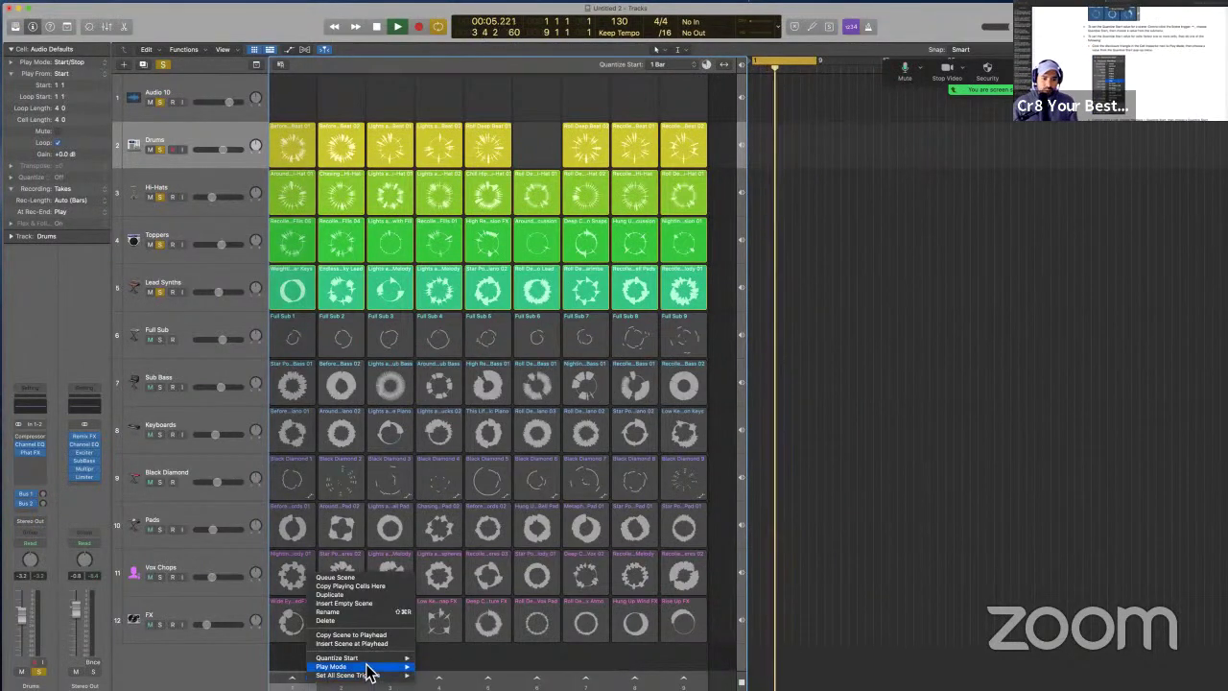
pyautogui.moveTo(374, 658)
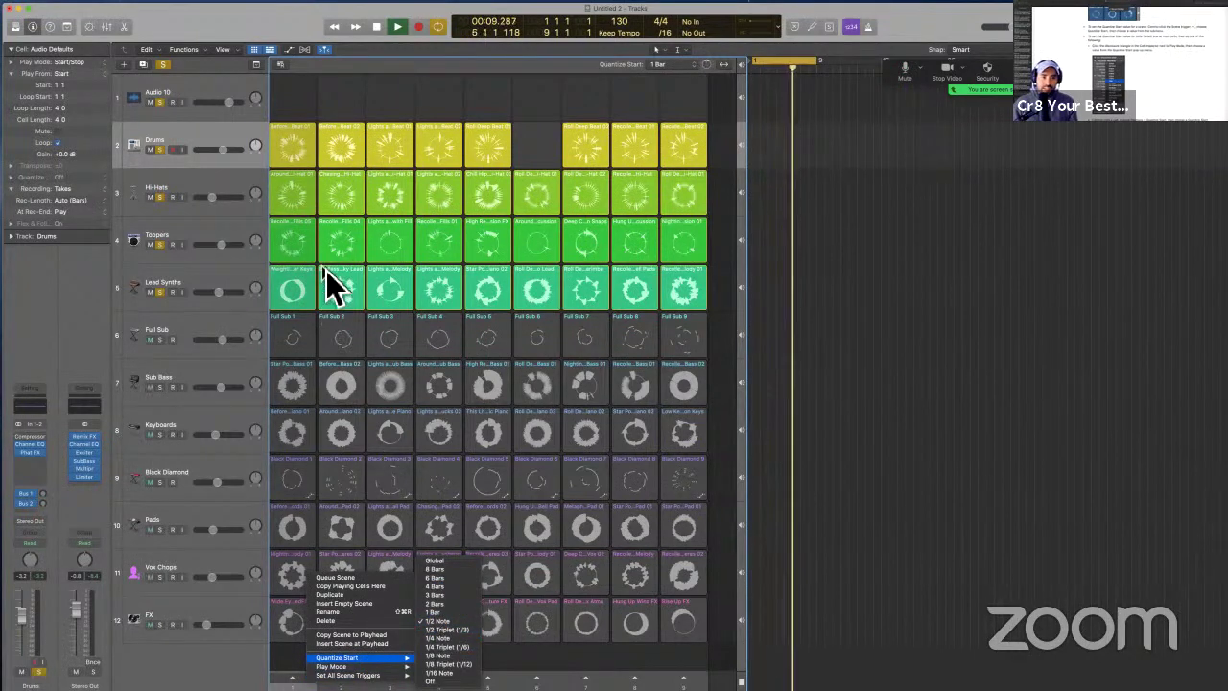
pyautogui.click(307, 130)
pyautogui.rightClick(308, 133)
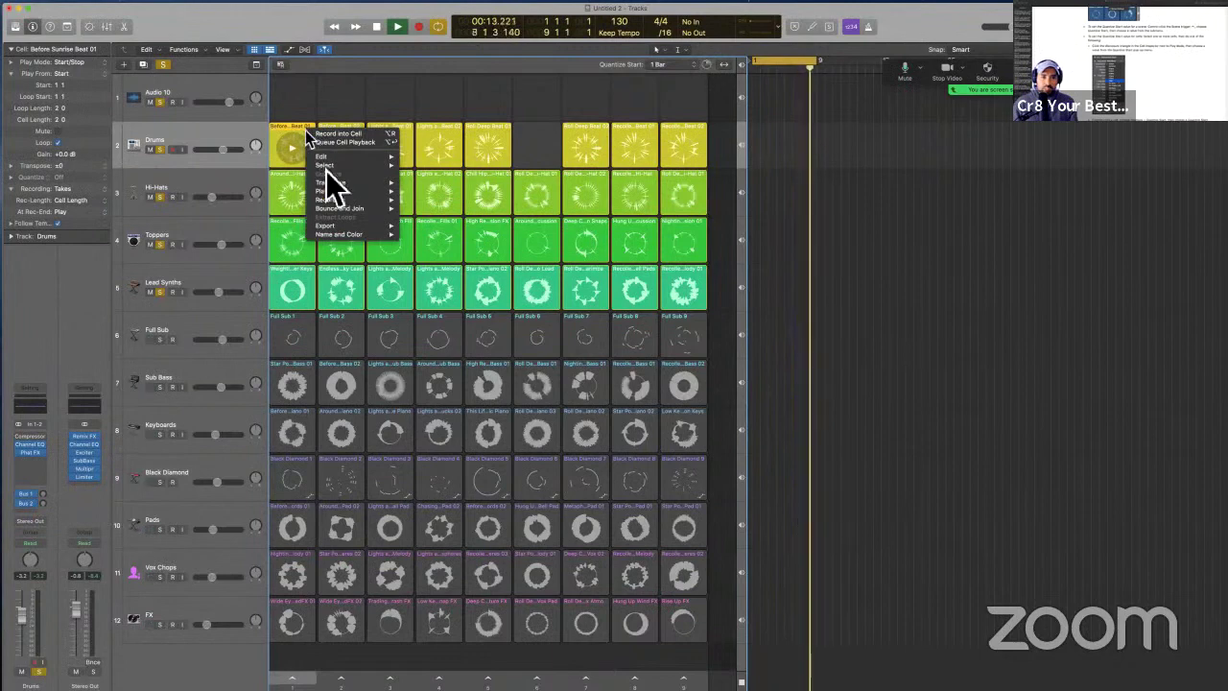
pyautogui.moveTo(355, 191)
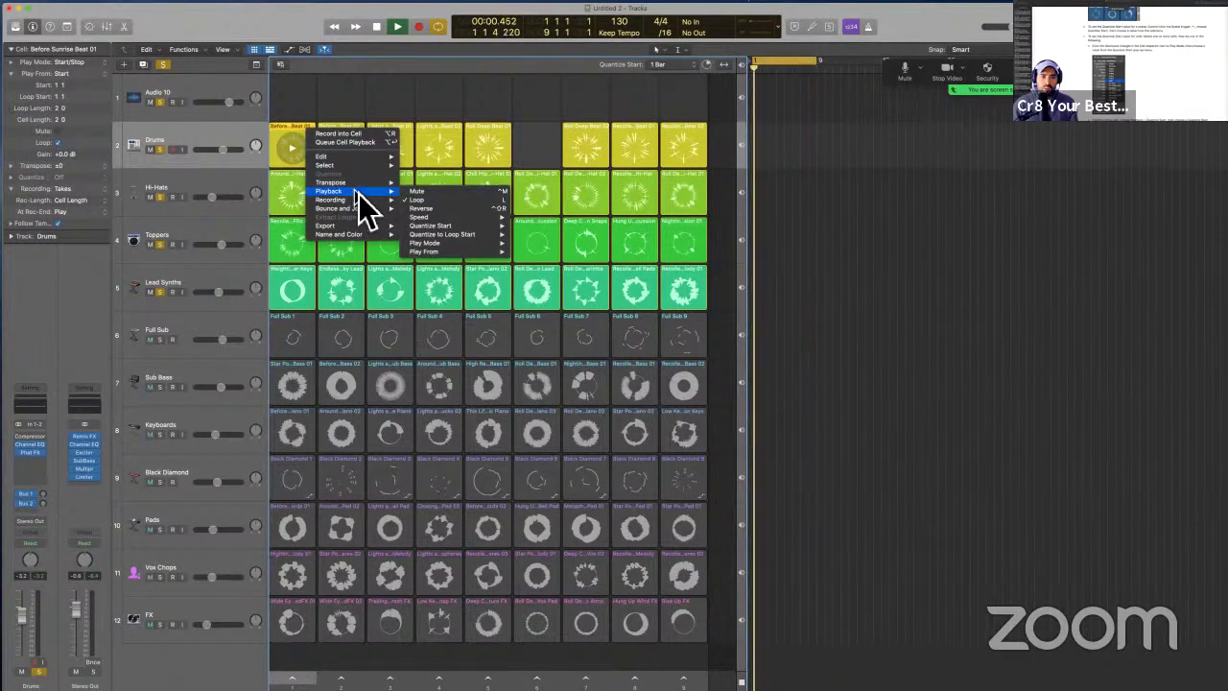
pyautogui.moveTo(506, 217)
pyautogui.moveTo(458, 230)
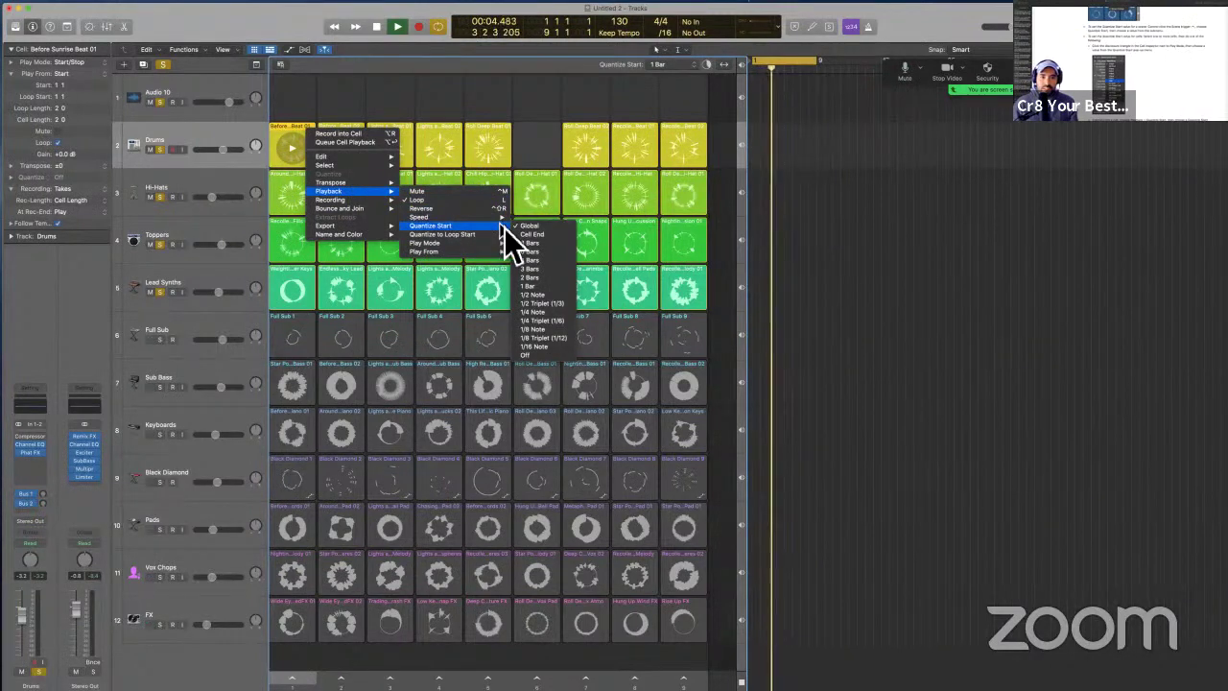
pyautogui.click(554, 316)
# - Select the first Hi-Hats cell for inspection and return the selection to the first Drums cell
pyautogui.click(296, 143)
pyautogui.click(310, 181)
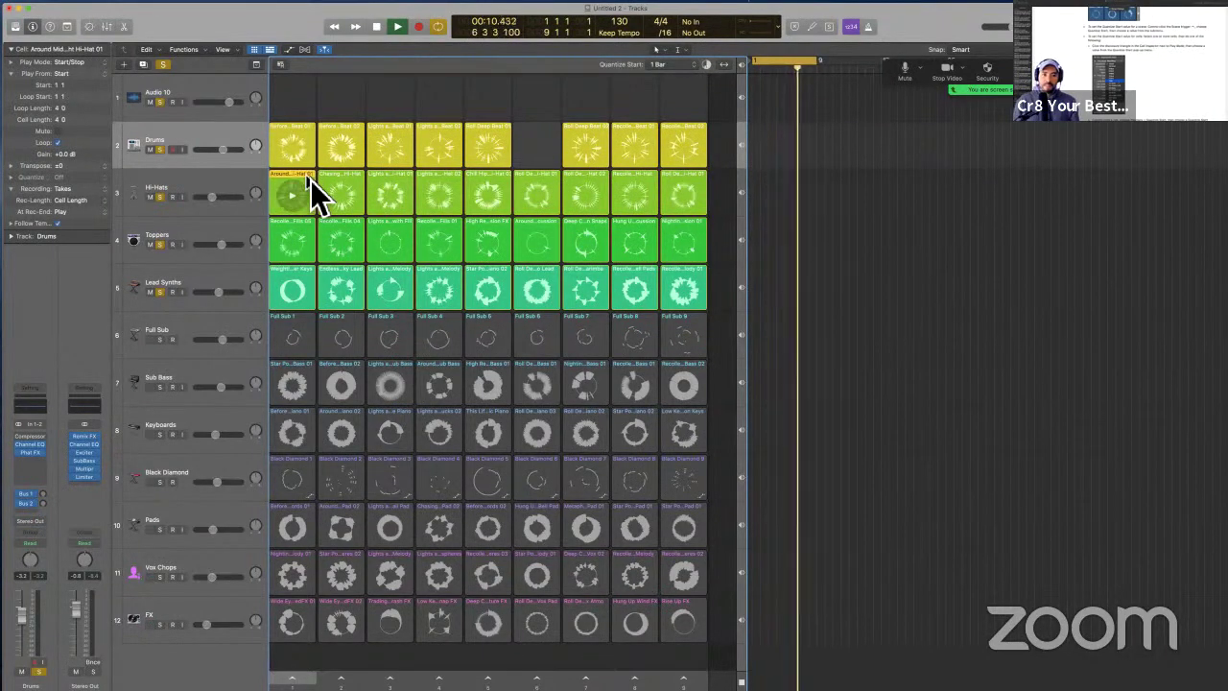
pyautogui.click(313, 139)
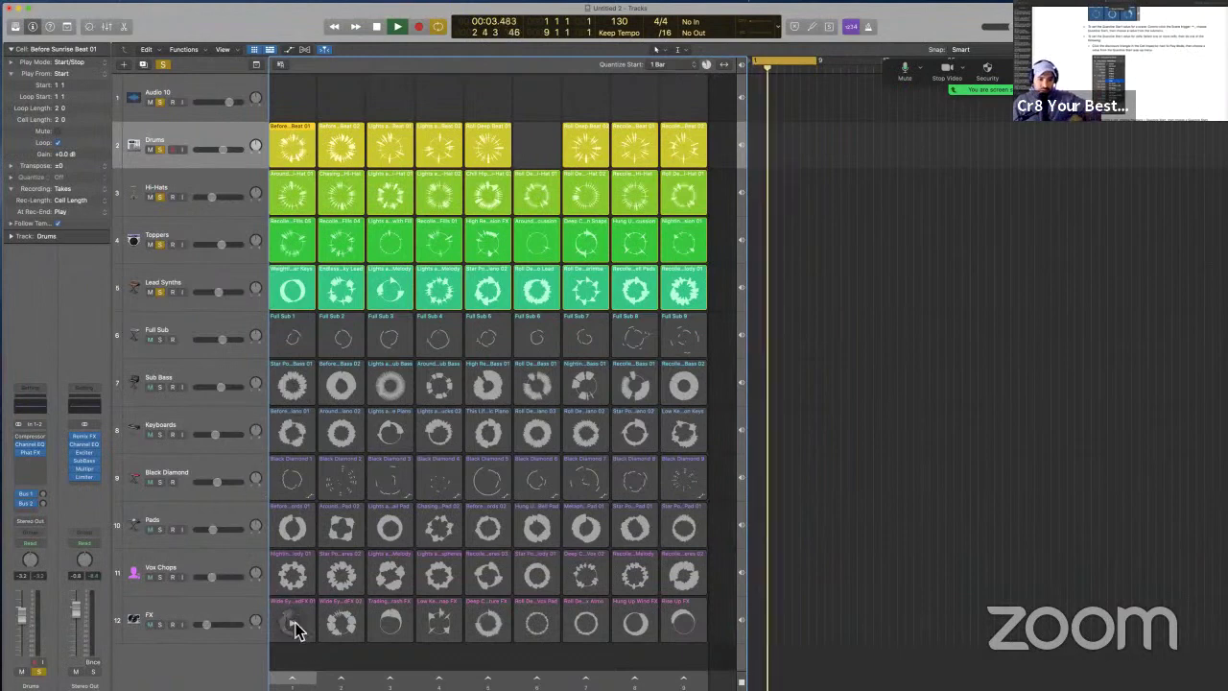
# - Trigger the first Drums cell, Before Sunrise Beat 01, and the first Hi-Hats cell below it to compare their launch timing
pyautogui.click(293, 679)
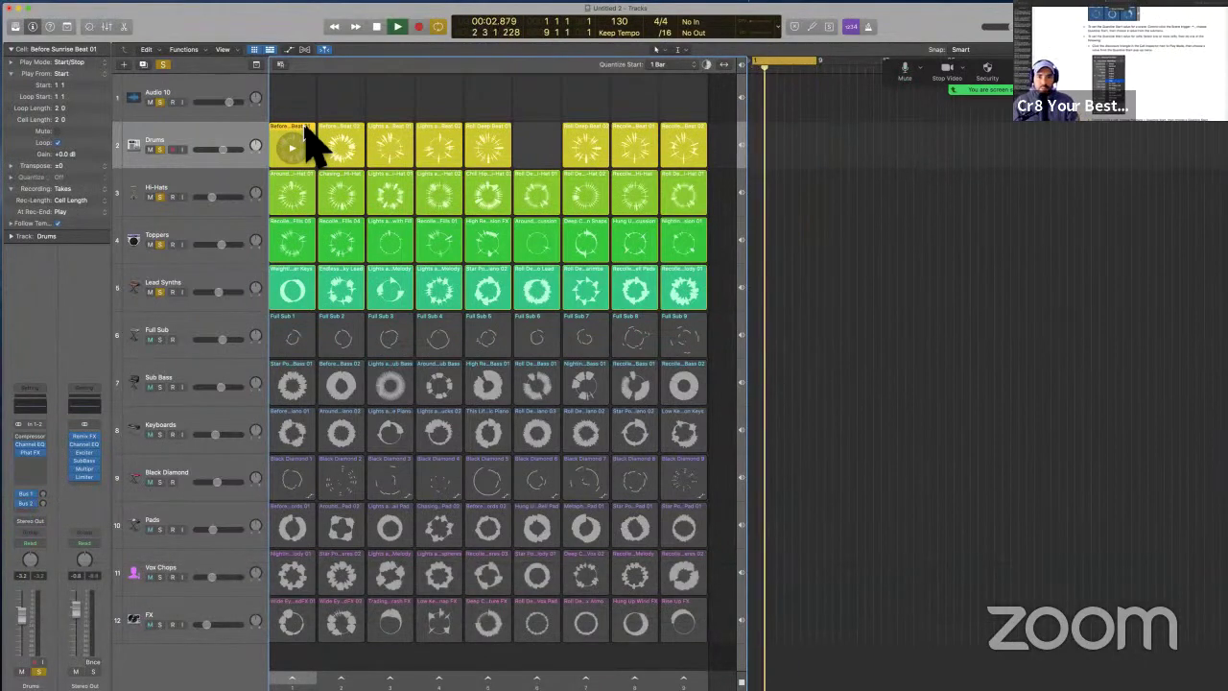
pyautogui.click(305, 134)
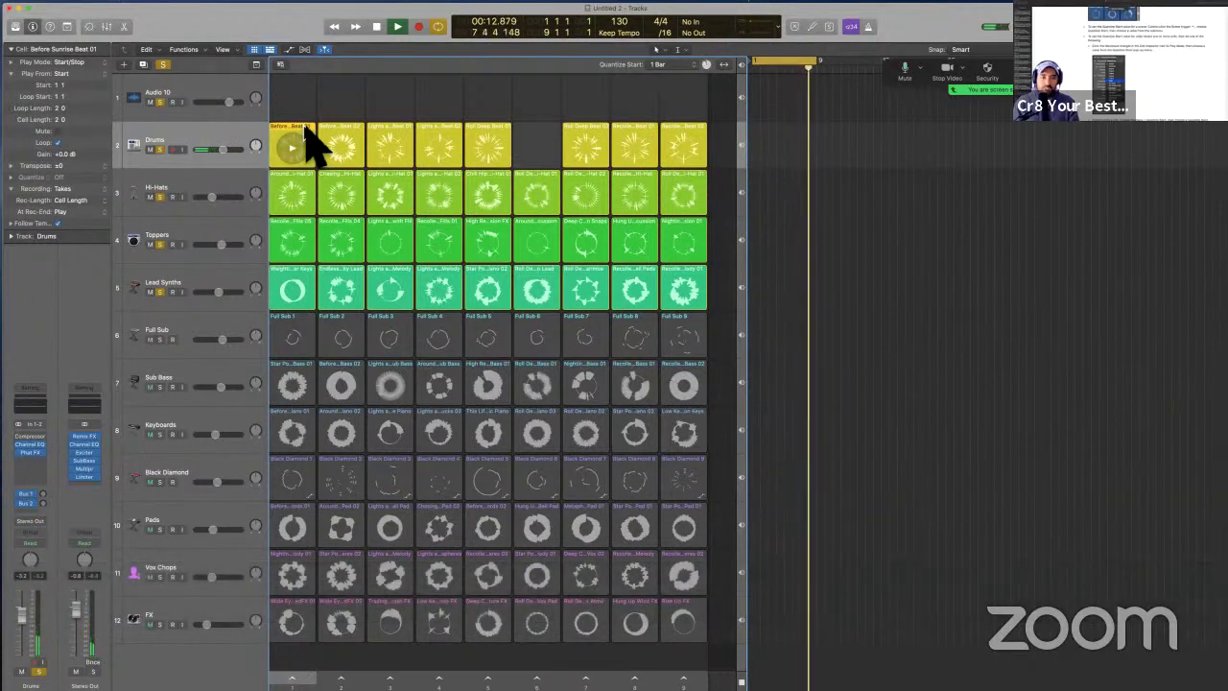
pyautogui.press('Return')
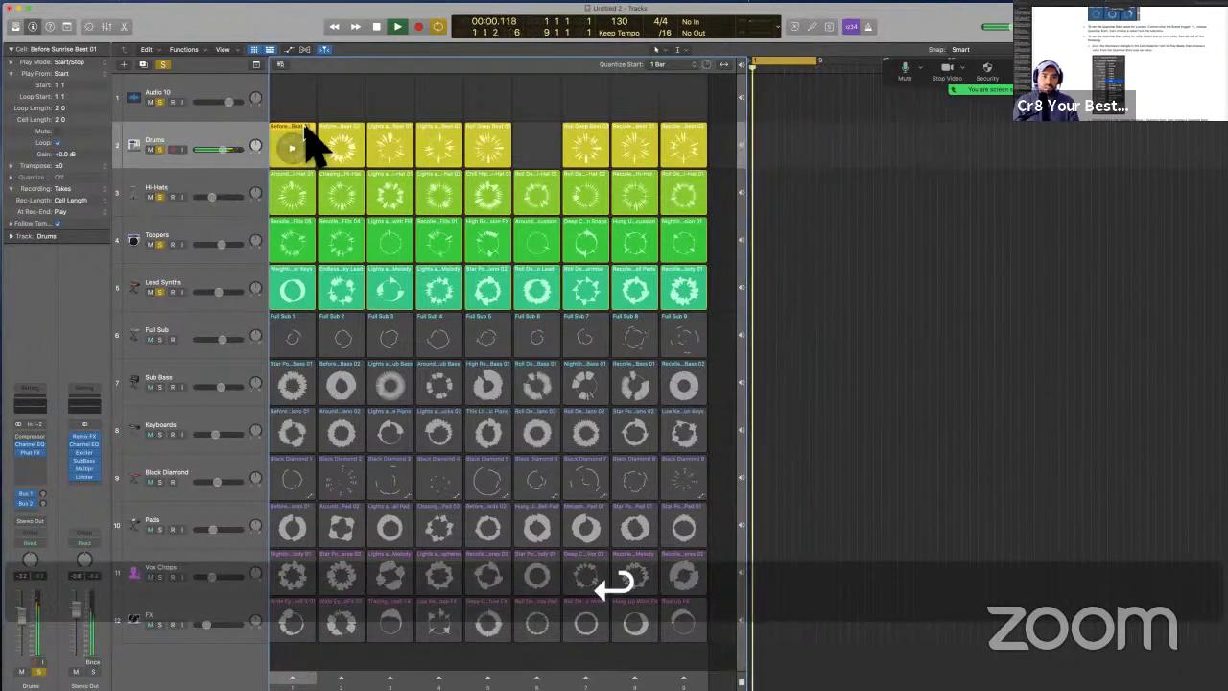
pyautogui.press('Down')
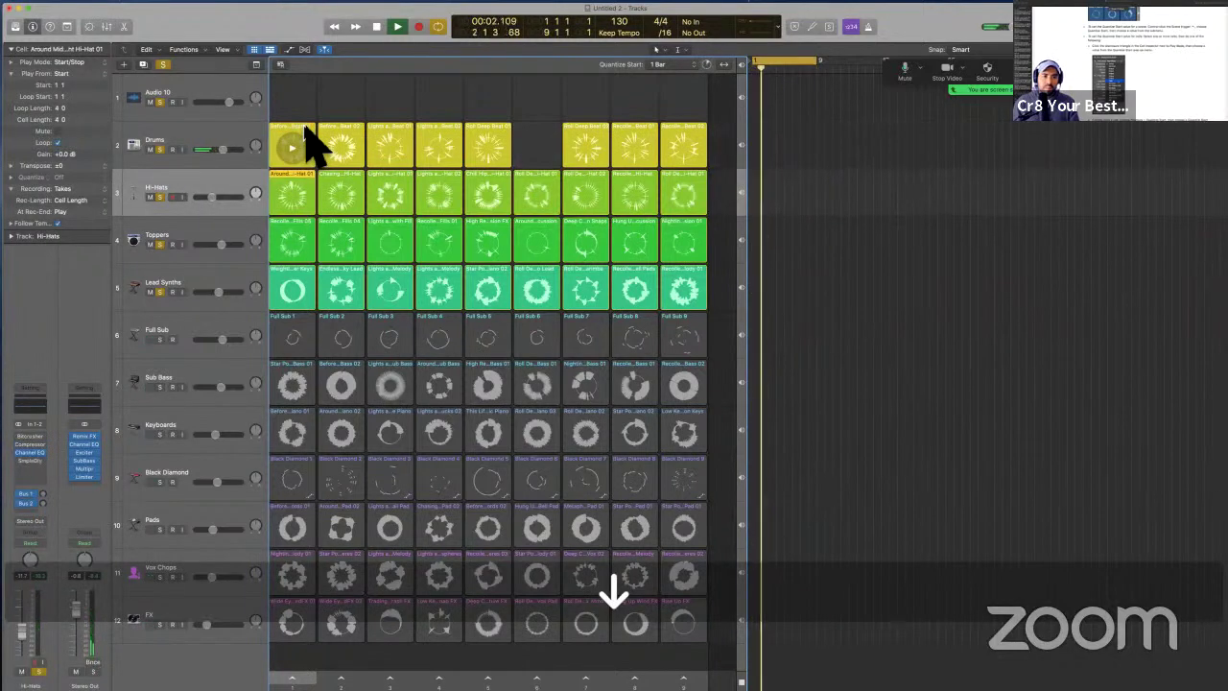
pyautogui.press('Return')
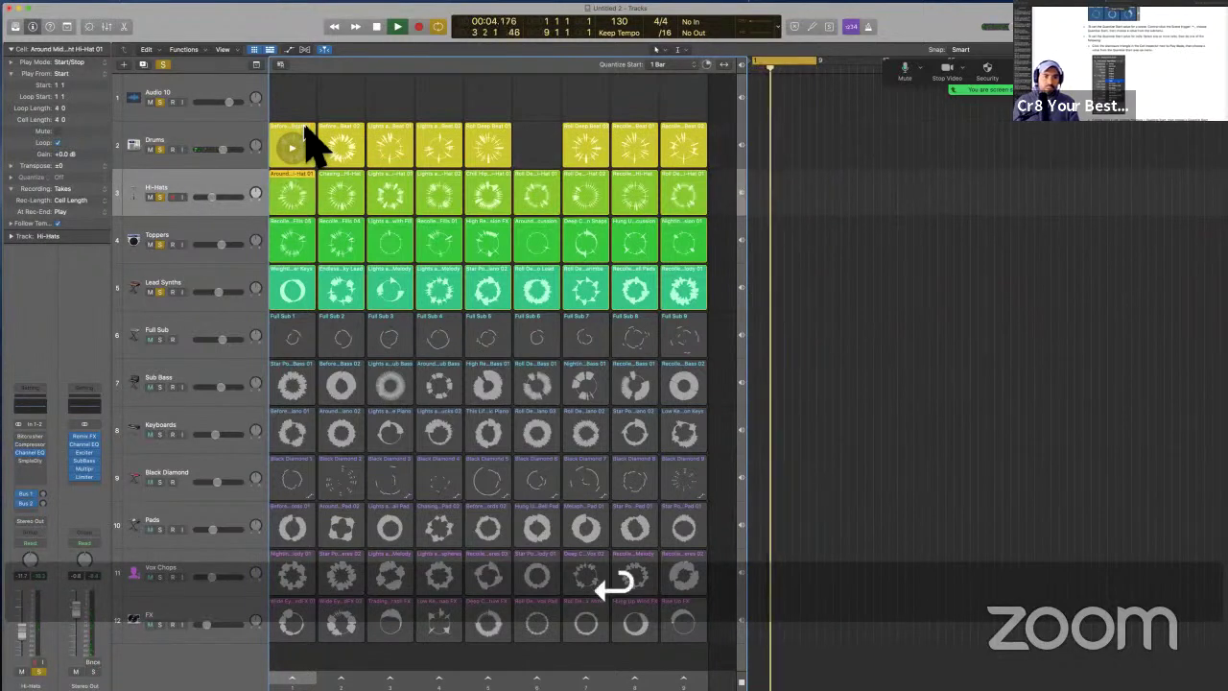
# - Inspect the first Drums and Hi-Hats cells and take the Lead Synths track out of solo
pyautogui.click(313, 144)
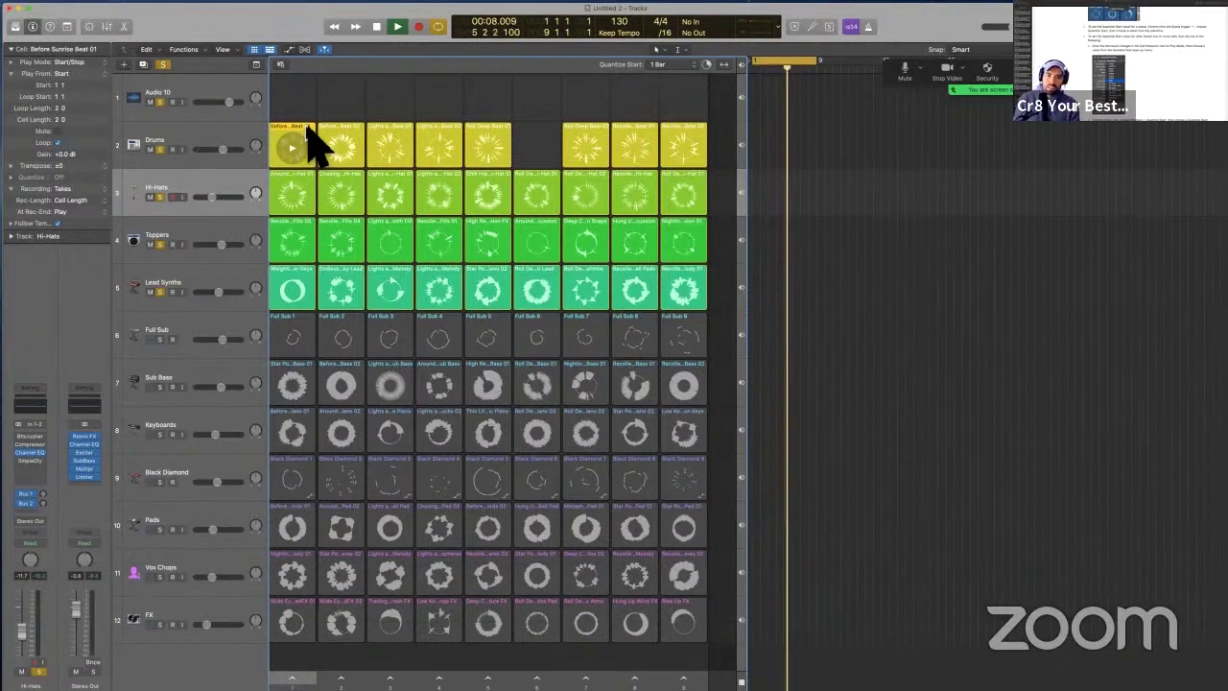
pyautogui.click(308, 192)
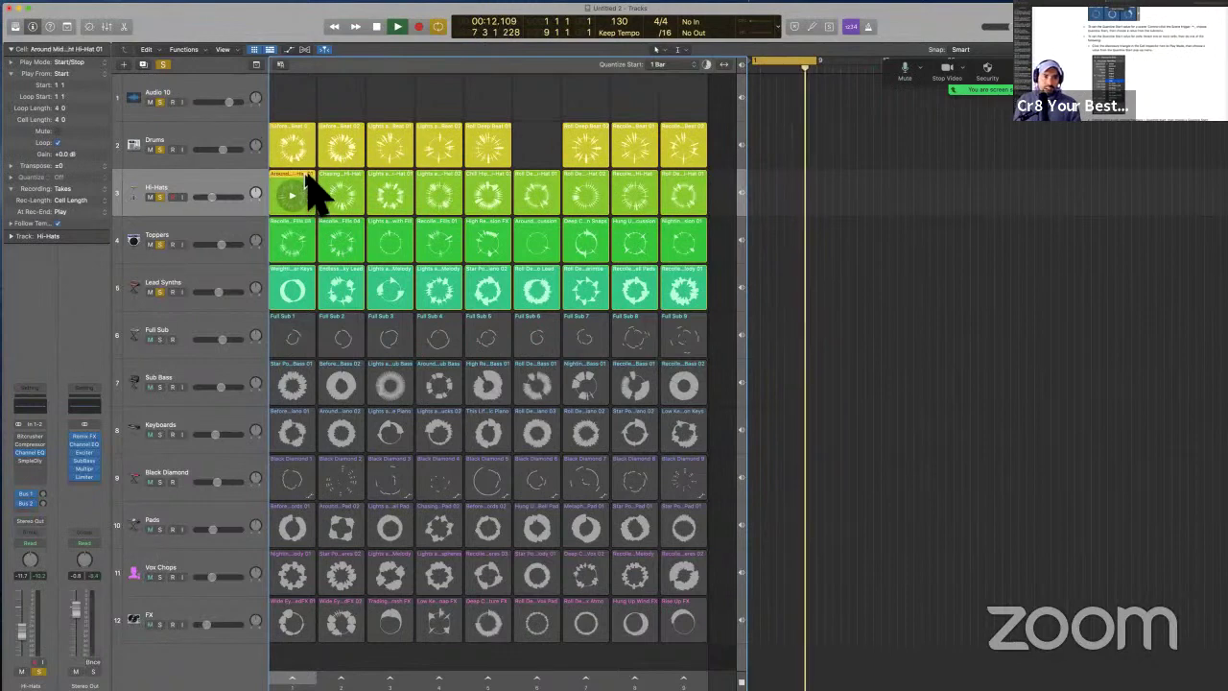
pyautogui.click(158, 292)
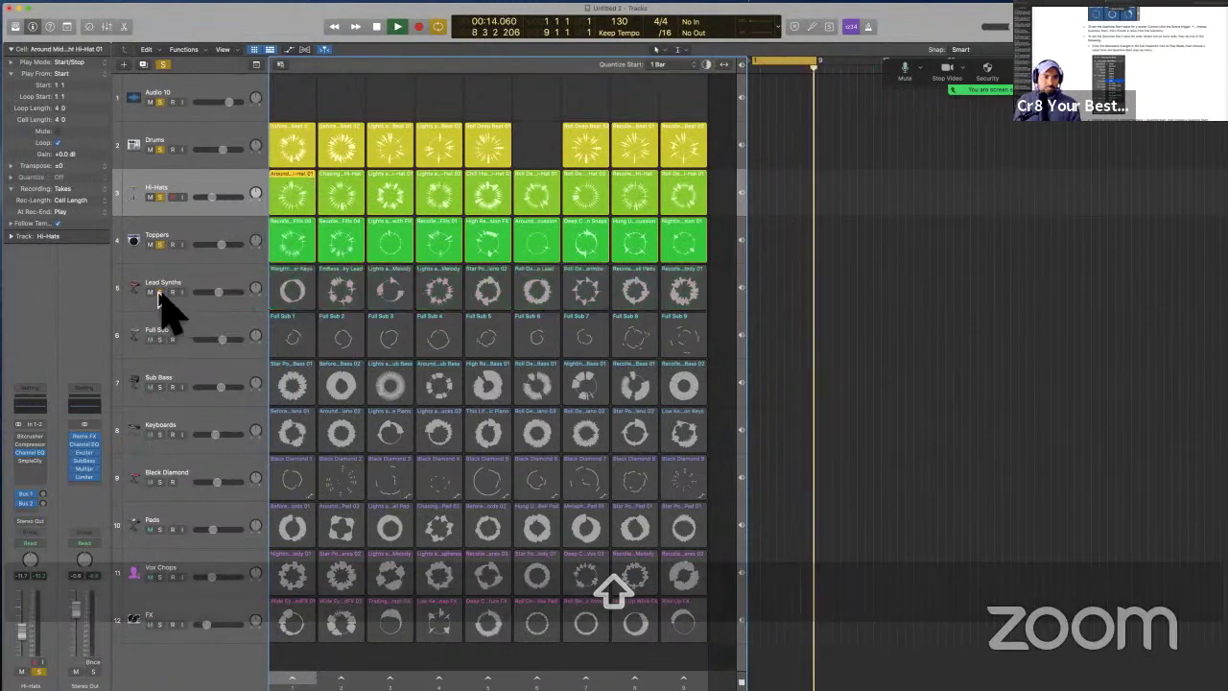
# - Launch scene 1, trigger the first Drums cell while the scene plays, and stop playback
pyautogui.click(298, 679)
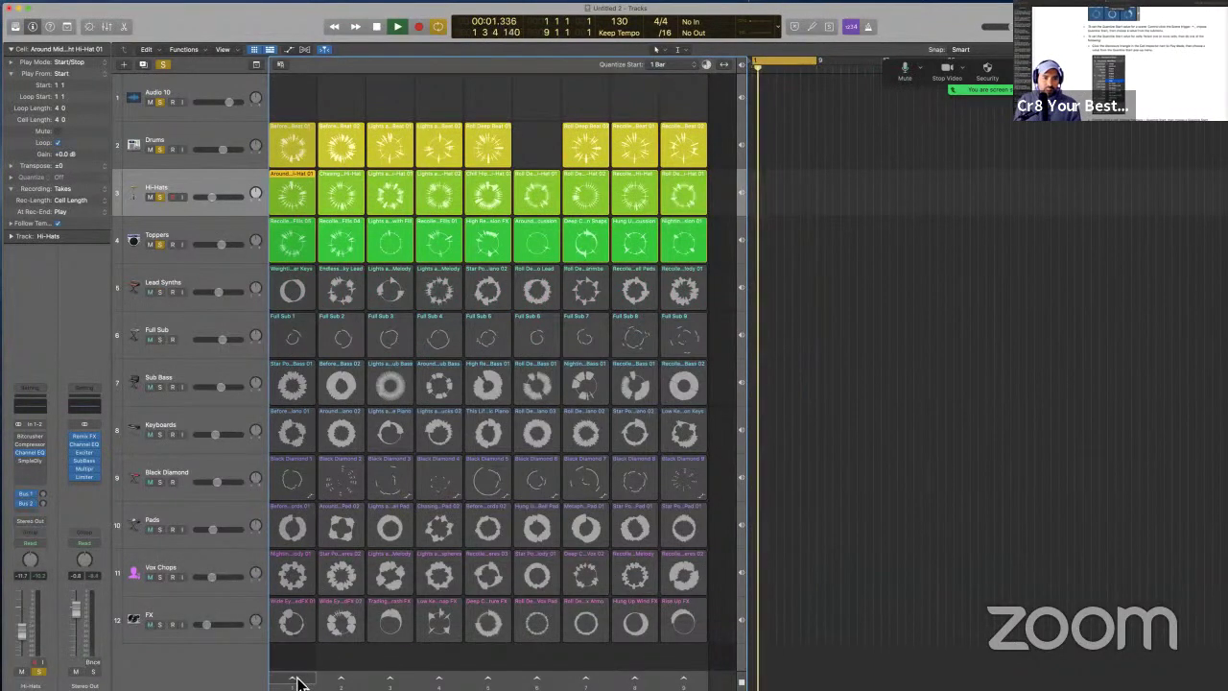
pyautogui.click(305, 126)
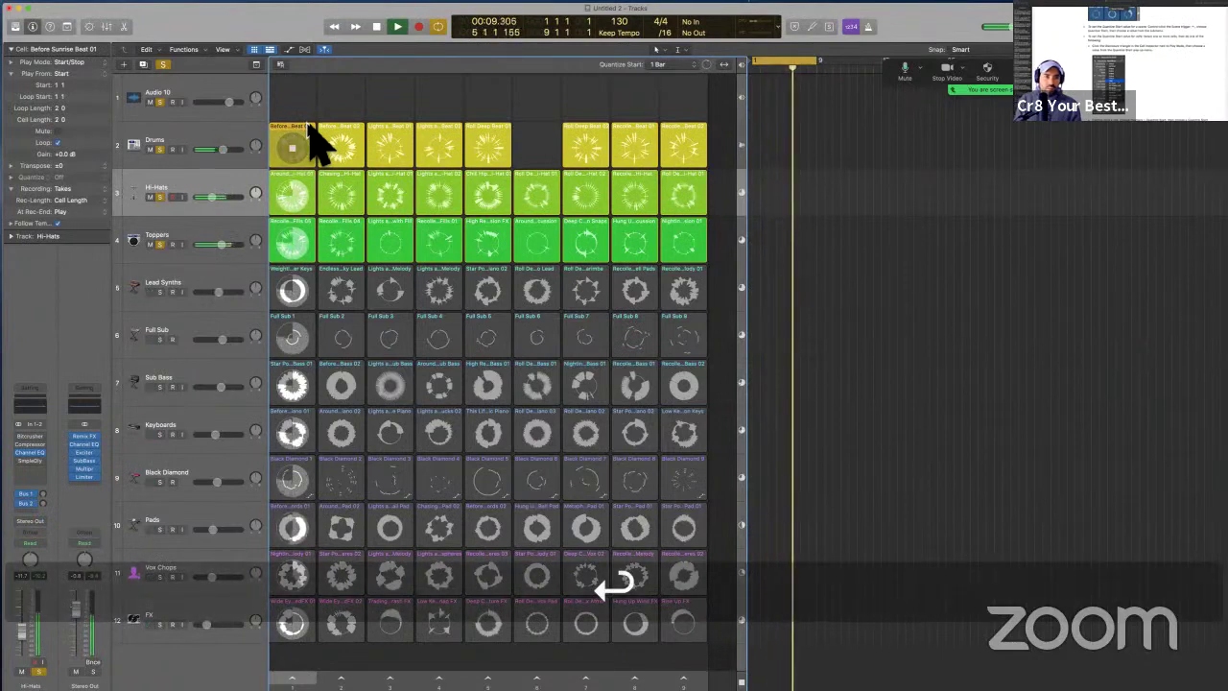
pyautogui.hotkey('shift', 'Return')
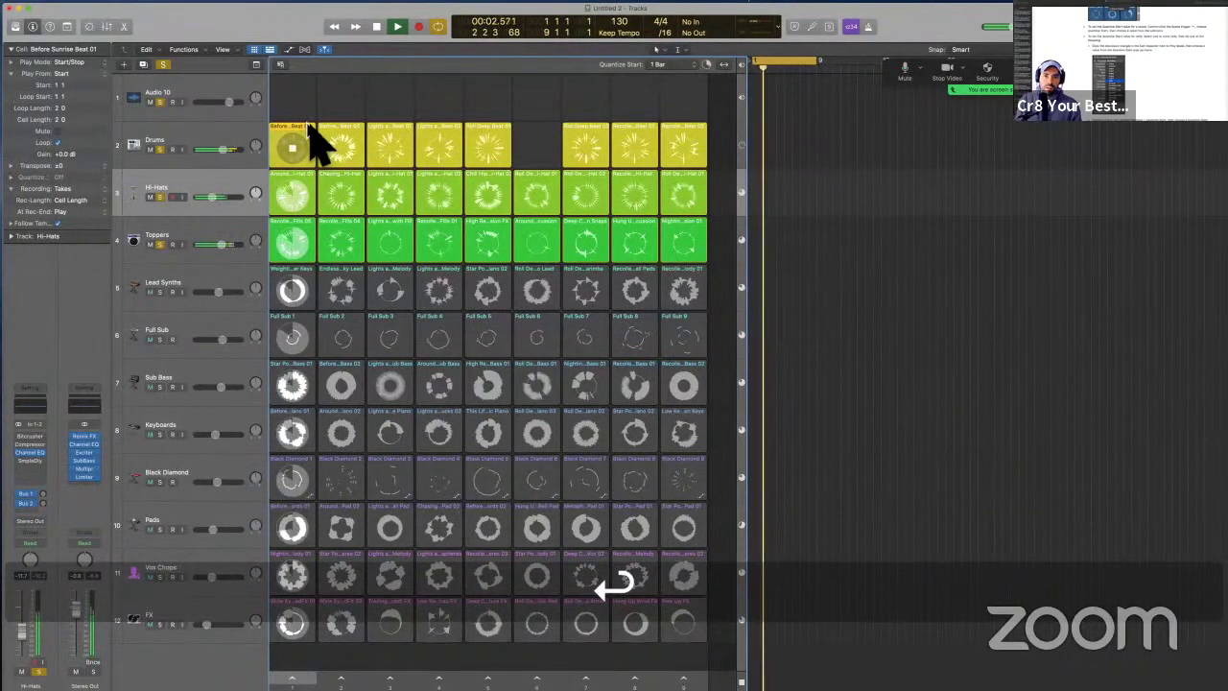
pyautogui.press('space')
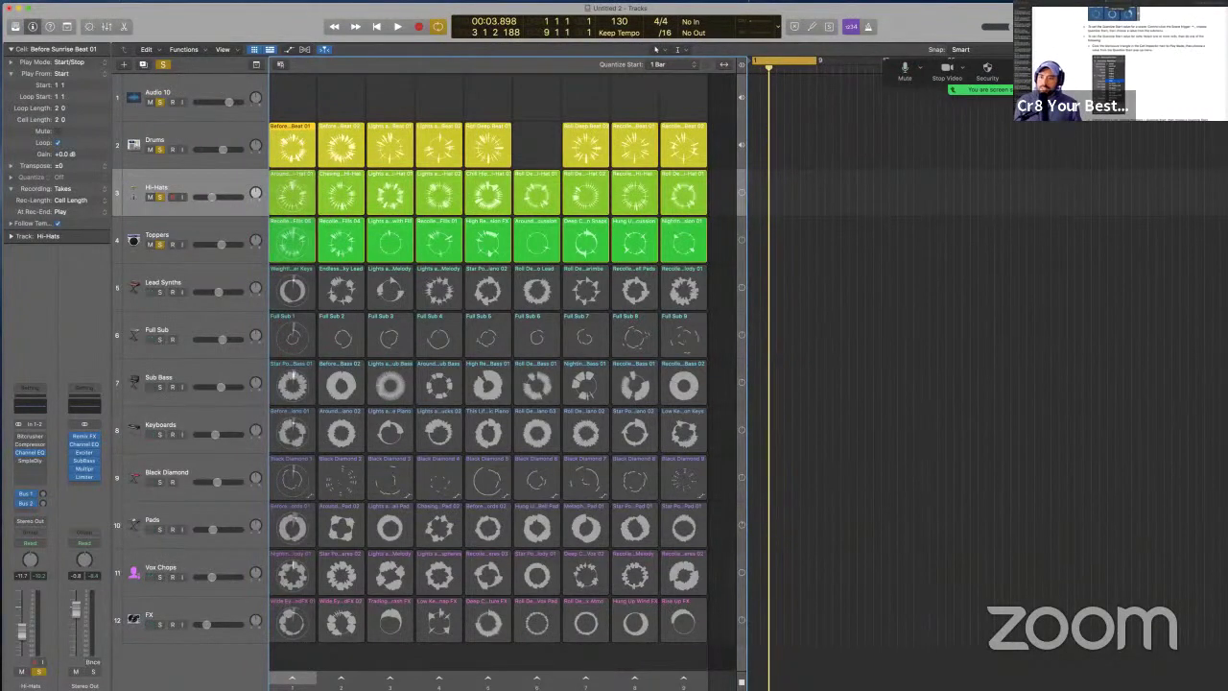
# - Switch to the Logic Pro user guide in Preview and highlight the opening sentence of the section "Set the play mode"
pyautogui.click(1076, 74)
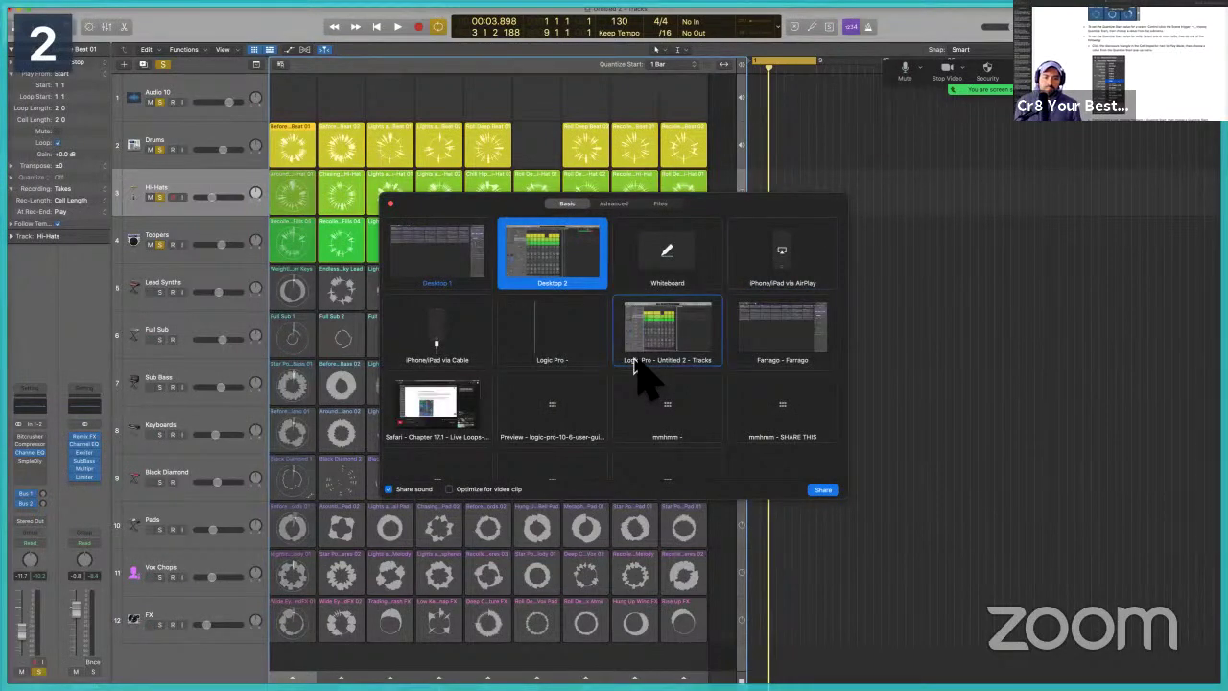
pyautogui.press('Return')
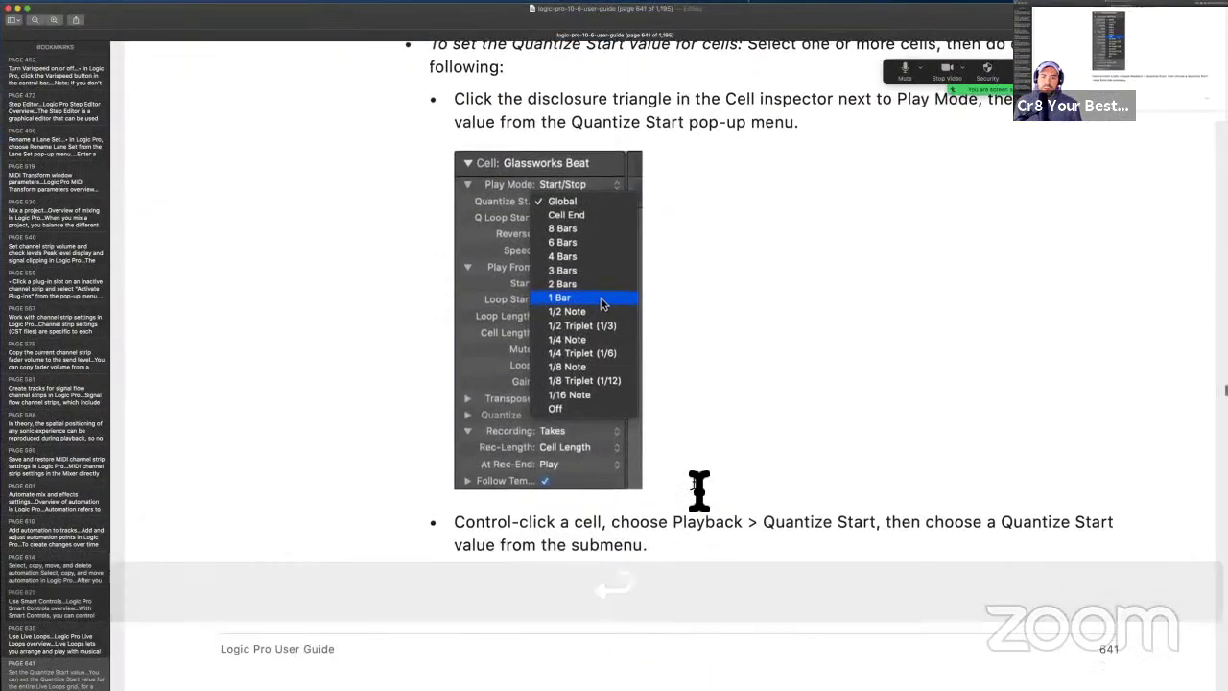
pyautogui.scroll(-10, 698, 490)
pyautogui.scroll(-8, 698, 490)
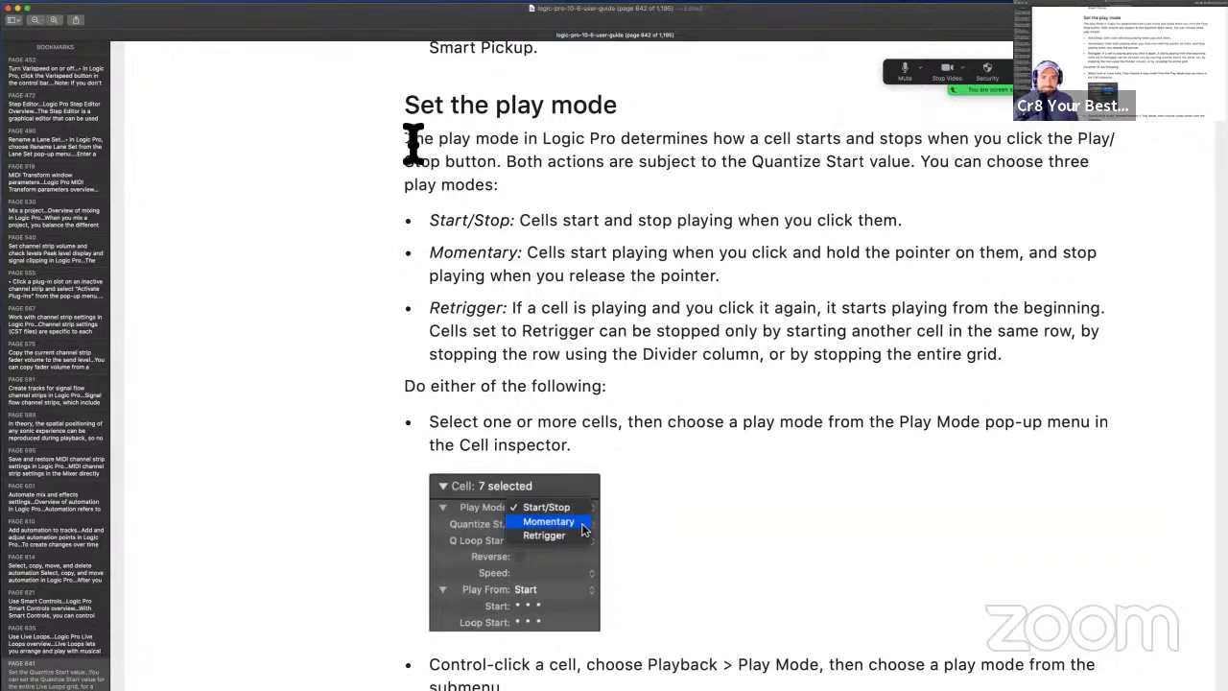
pyautogui.moveTo(405, 140); pyautogui.dragTo(503, 165)
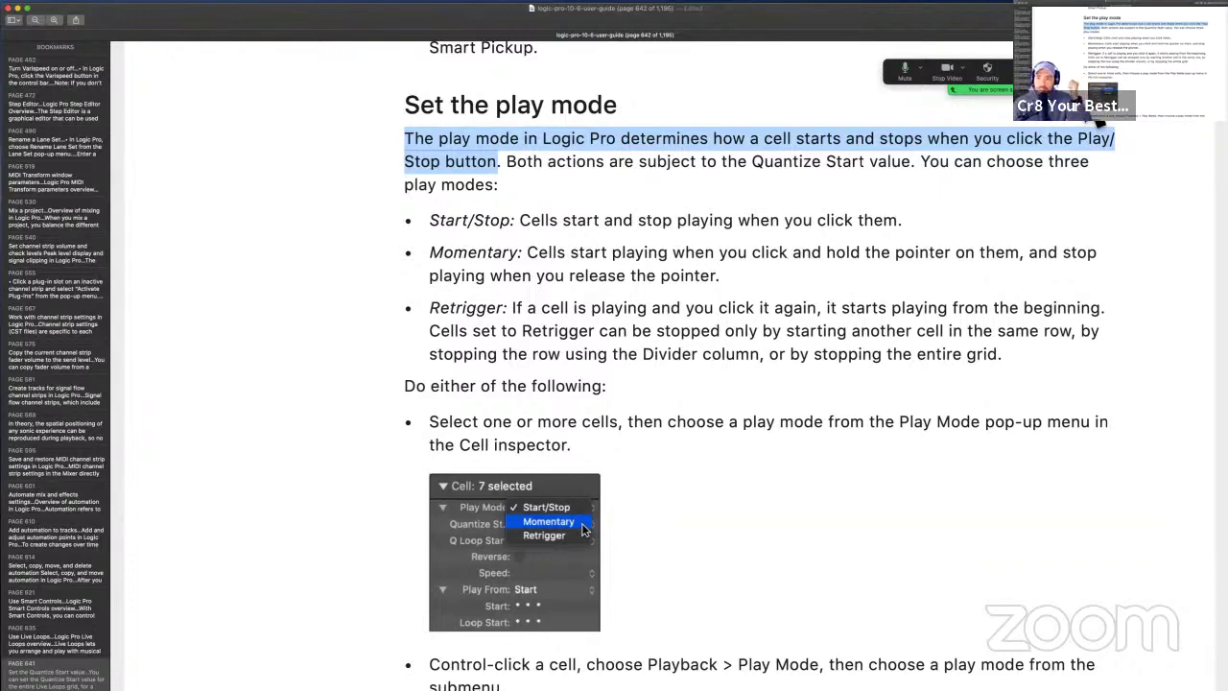
pyautogui.click(1045, 19)
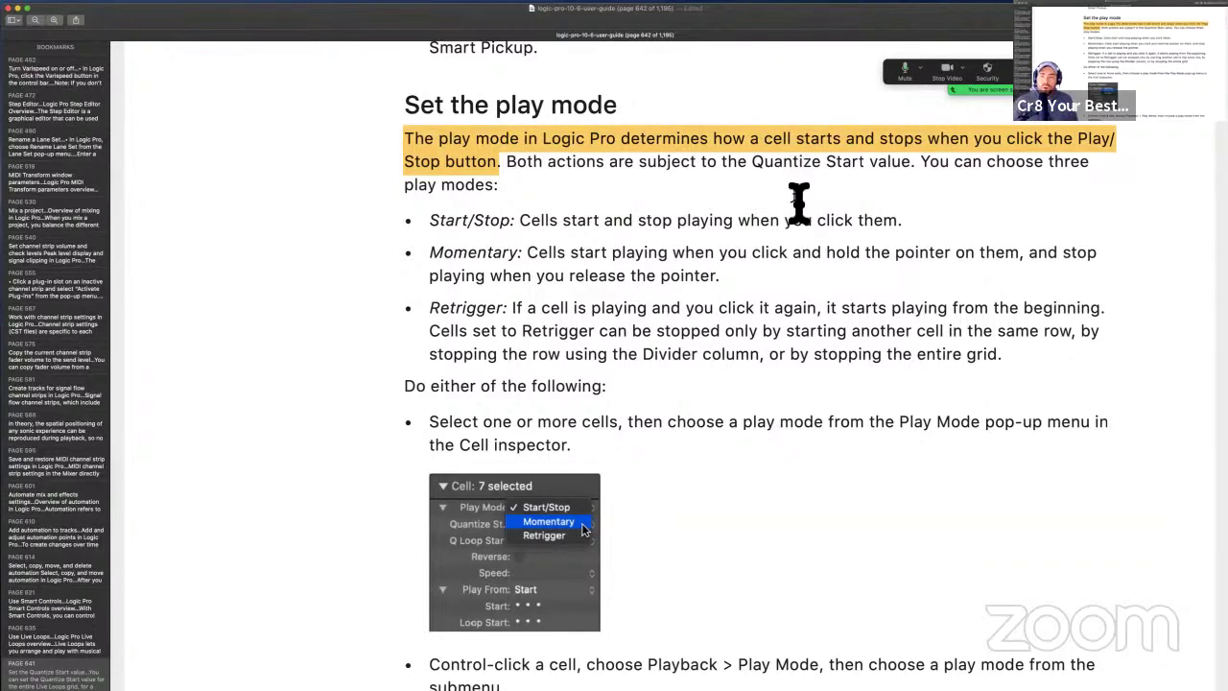
# - Examine how the user guide relates a cell's play mode to its Quantize Start value
pyautogui.moveTo(752, 161); pyautogui.dragTo(866, 163)
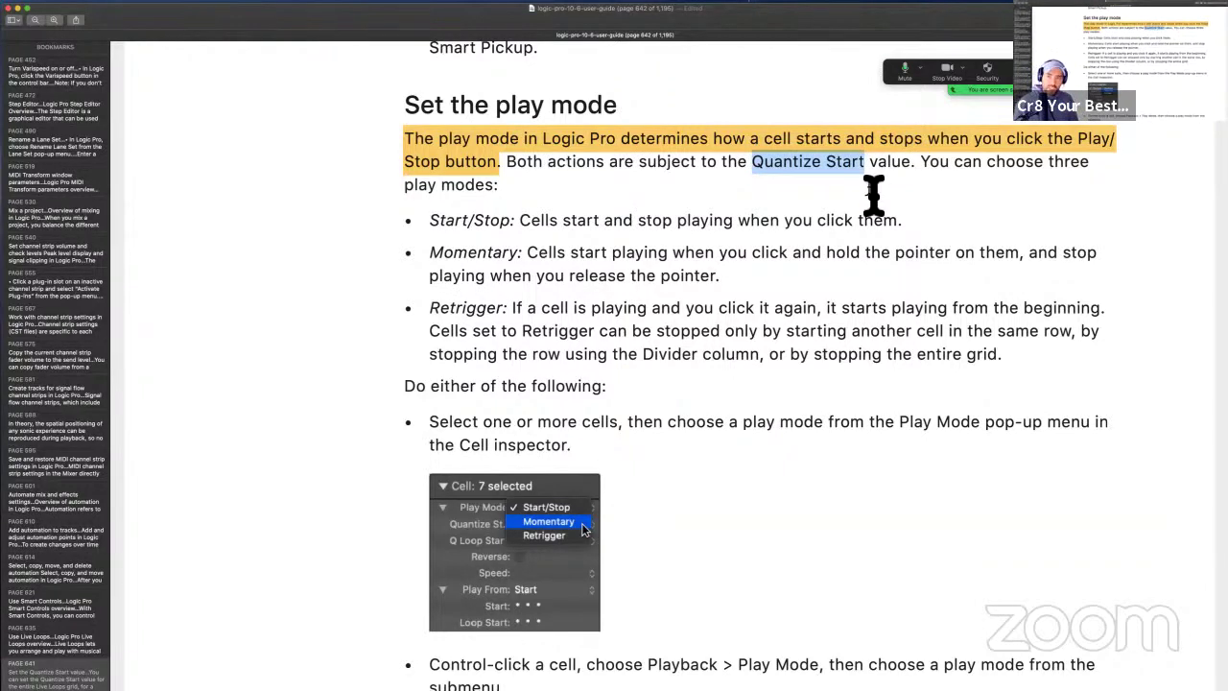
pyautogui.click(868, 197)
pyautogui.moveTo(756, 165); pyautogui.dragTo(917, 167)
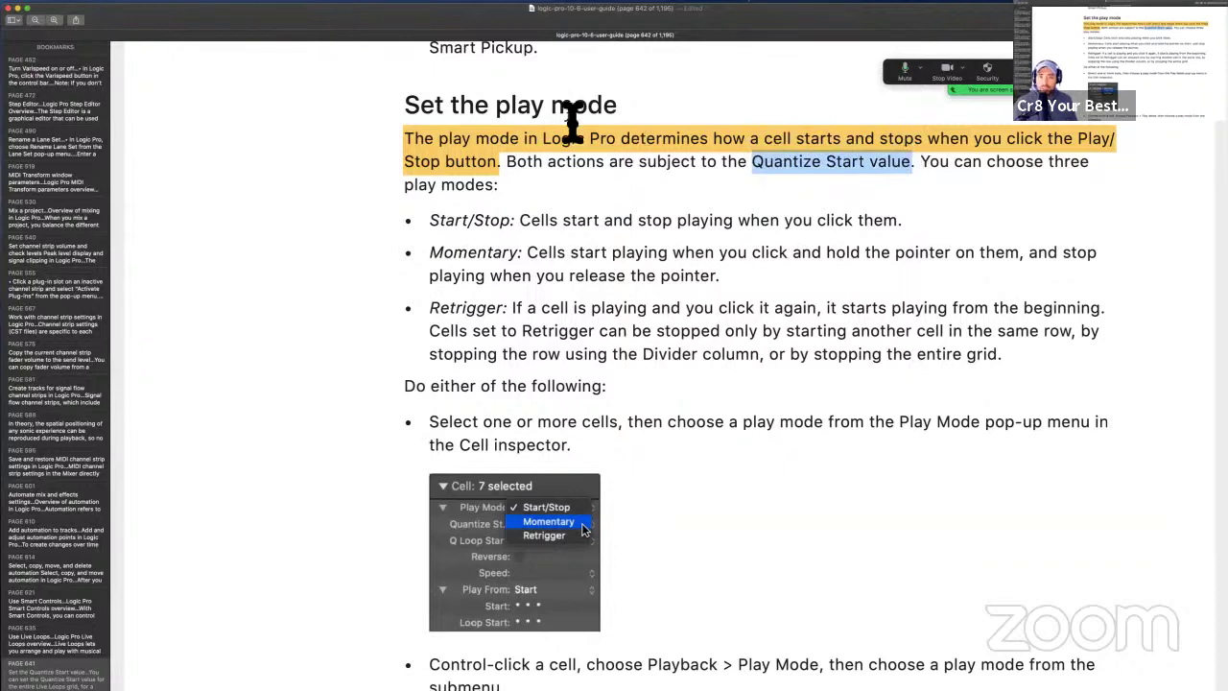
pyautogui.moveTo(499, 108); pyautogui.dragTo(635, 106)
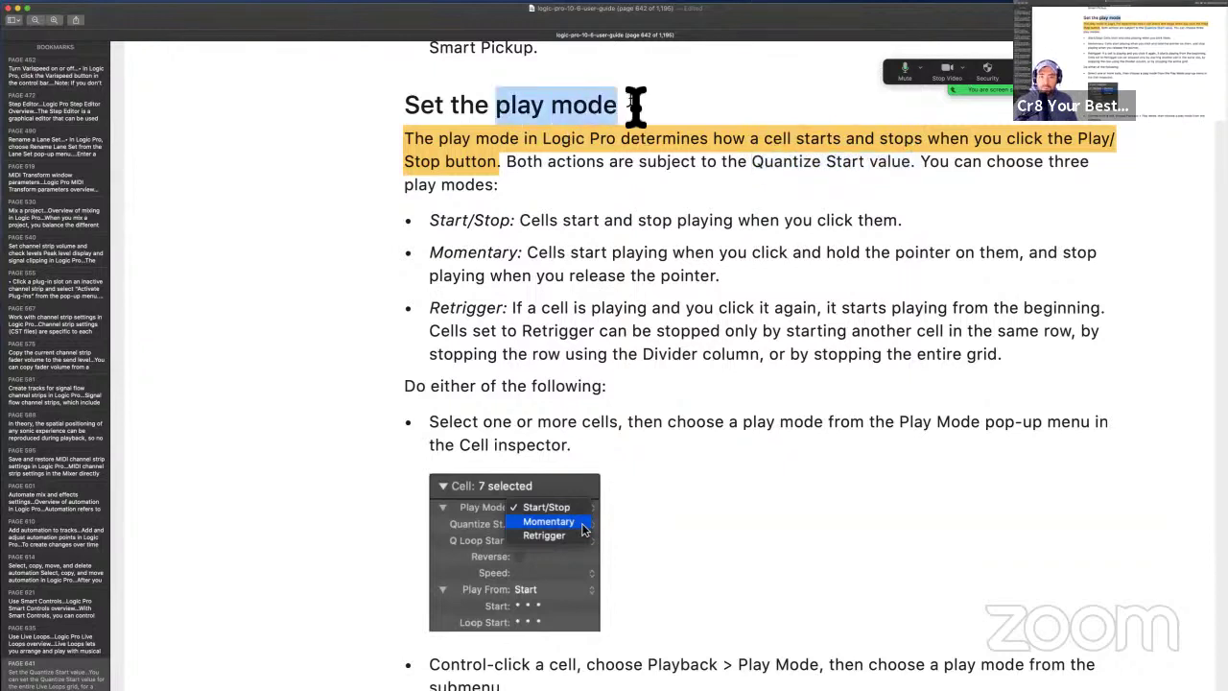
pyautogui.click(581, 252)
# - Read the descriptions of the Start/Stop and Momentary play modes, including what holding the pointer on a cell does
pyautogui.moveTo(443, 230); pyautogui.dragTo(409, 226)
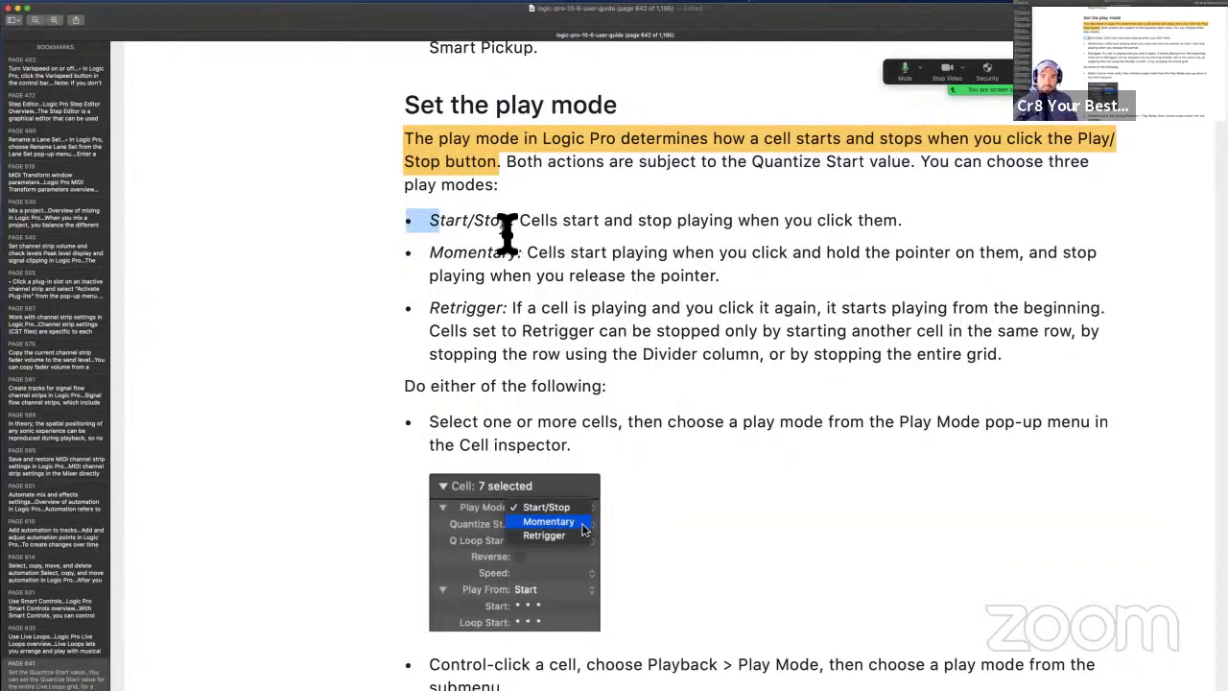
pyautogui.moveTo(430, 225); pyautogui.dragTo(556, 230)
pyautogui.click(557, 230)
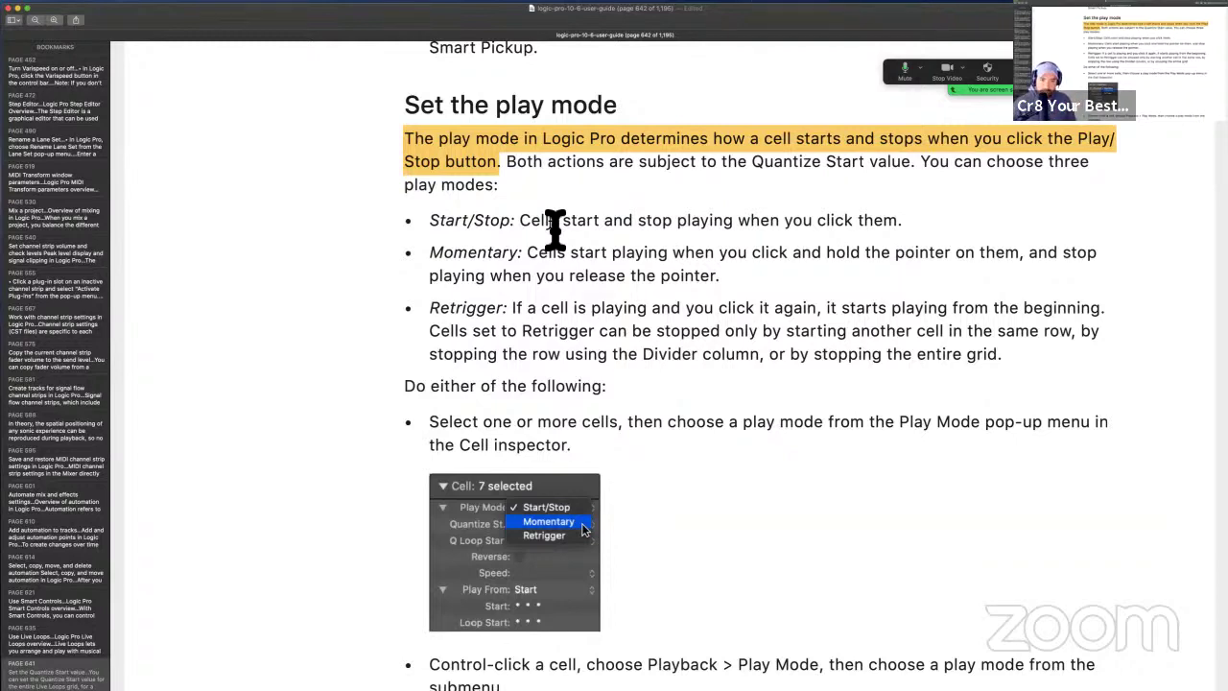
pyautogui.moveTo(431, 263); pyautogui.dragTo(528, 263)
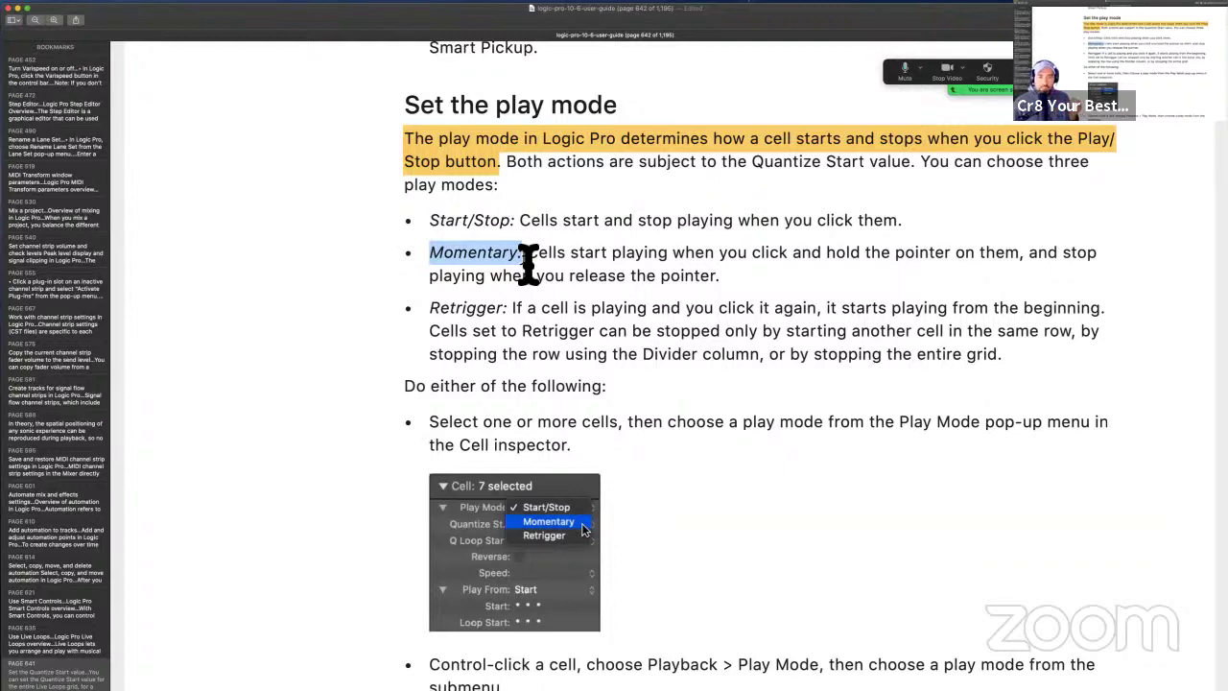
pyautogui.moveTo(529, 264); pyautogui.dragTo(534, 270)
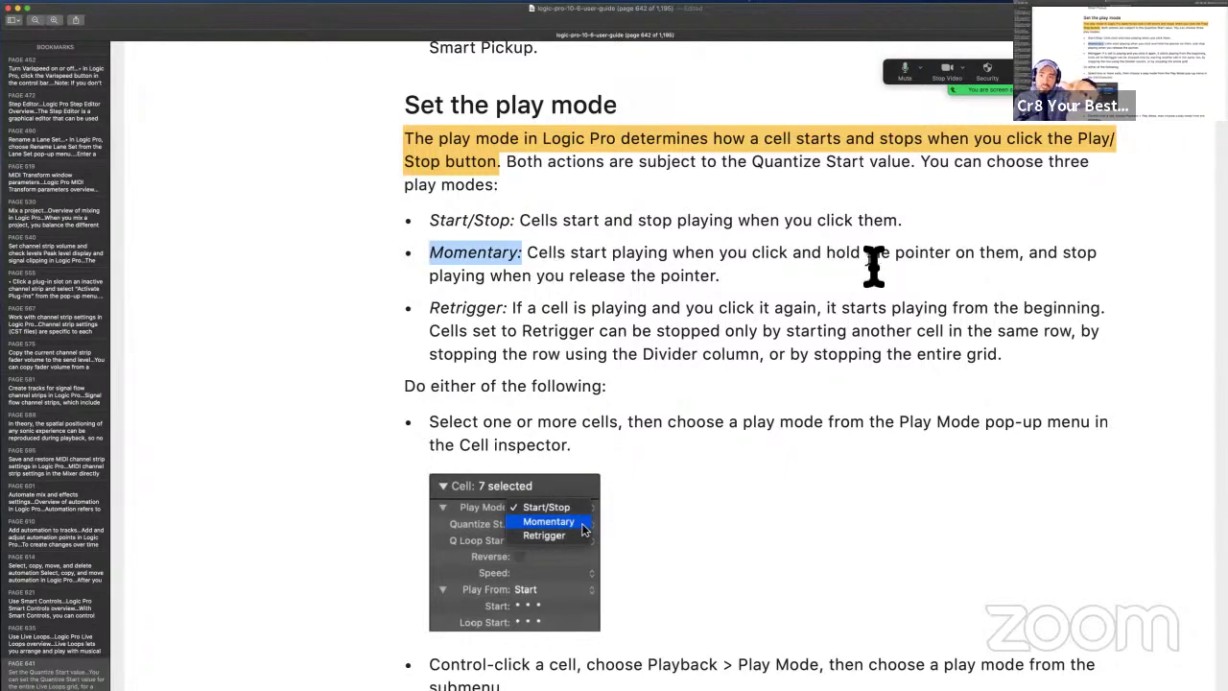
pyautogui.moveTo(894, 264); pyautogui.dragTo(962, 266)
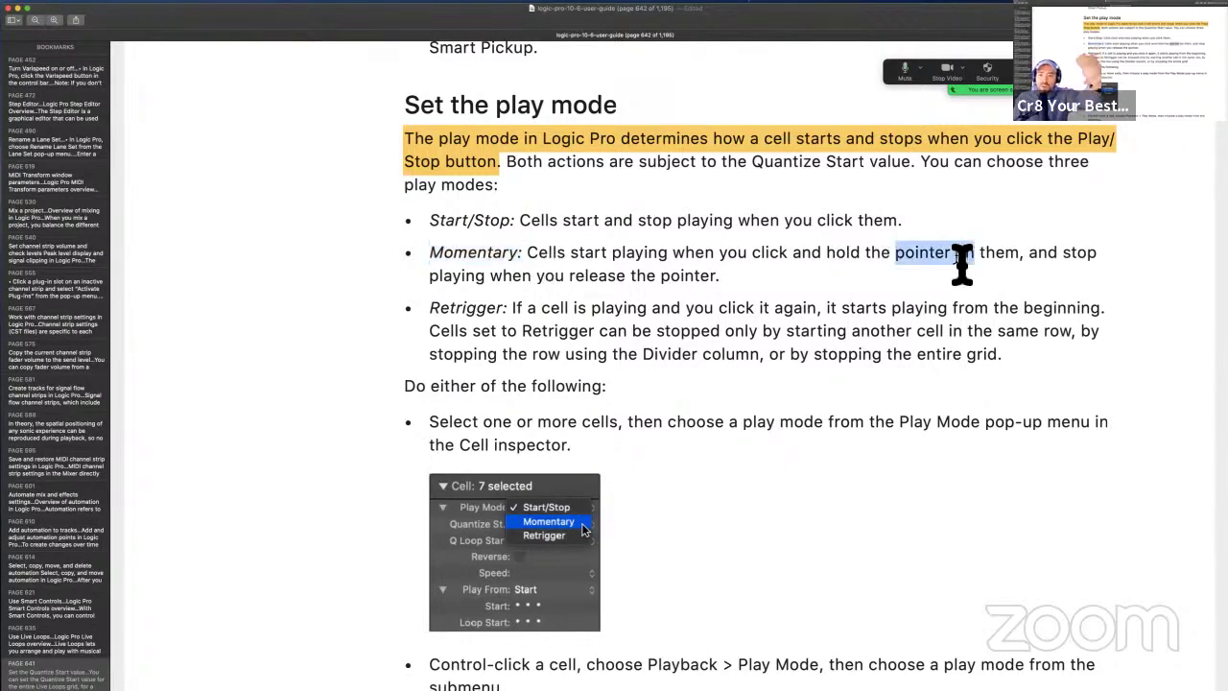
pyautogui.click(926, 263)
pyautogui.moveTo(825, 261); pyautogui.dragTo(986, 268)
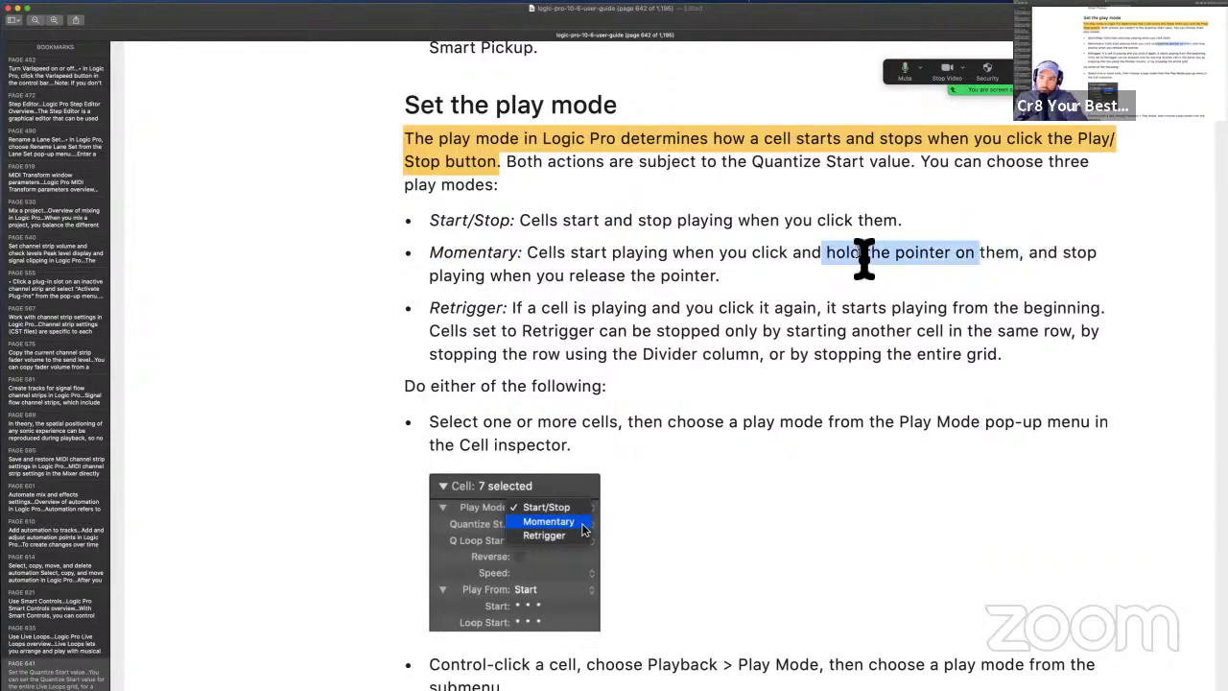
pyautogui.click(859, 285)
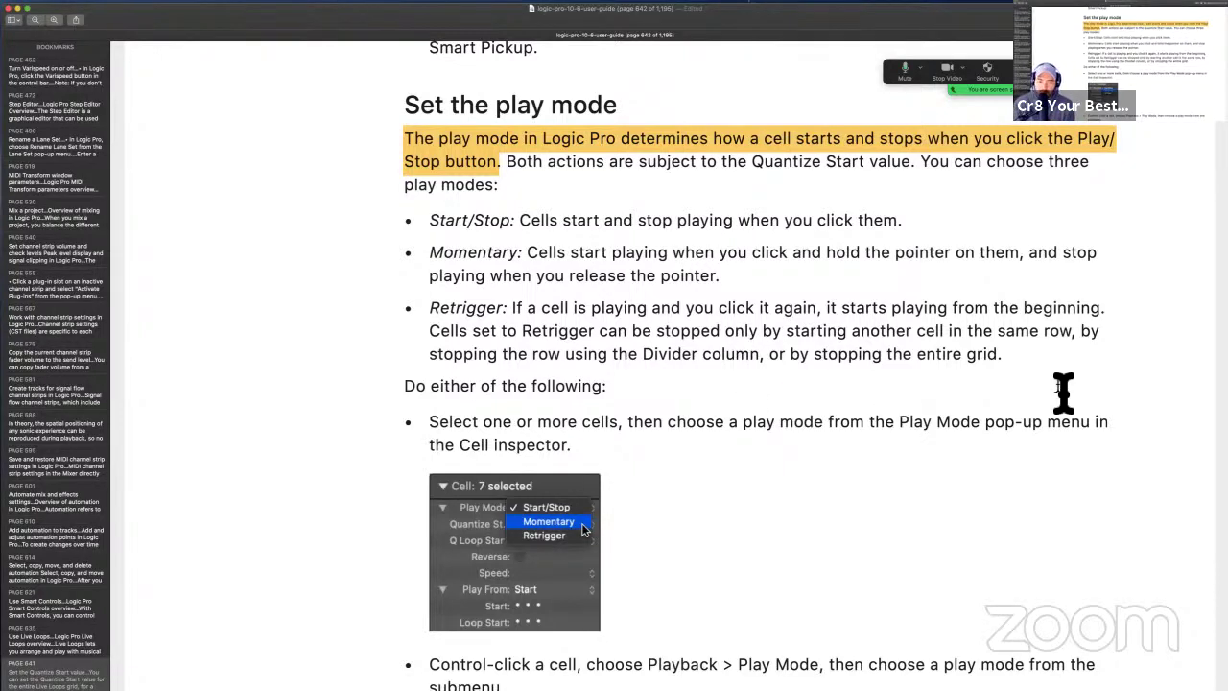
# - Highlight the Retrigger description's text from "Cells set to Retrigger can be stopped only" to "stopping the entire grid."
pyautogui.moveTo(431, 332); pyautogui.dragTo(1084, 335)
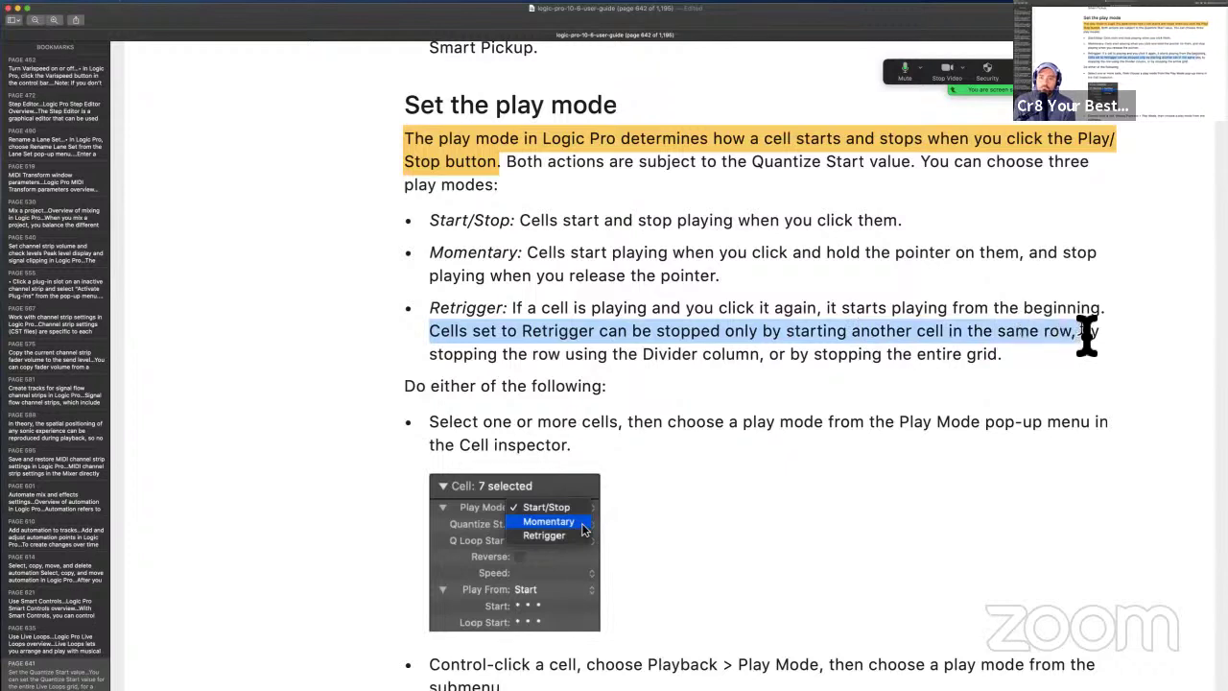
pyautogui.moveTo(1085, 335); pyautogui.dragTo(1092, 357)
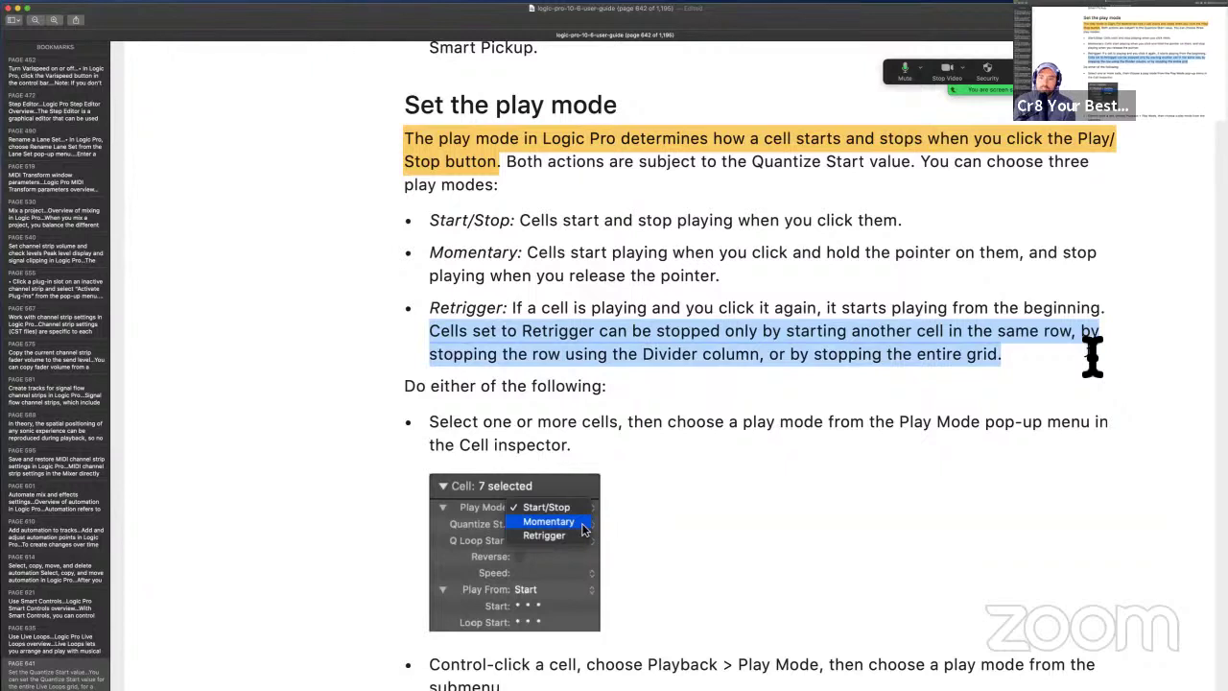
pyautogui.click(1057, 21)
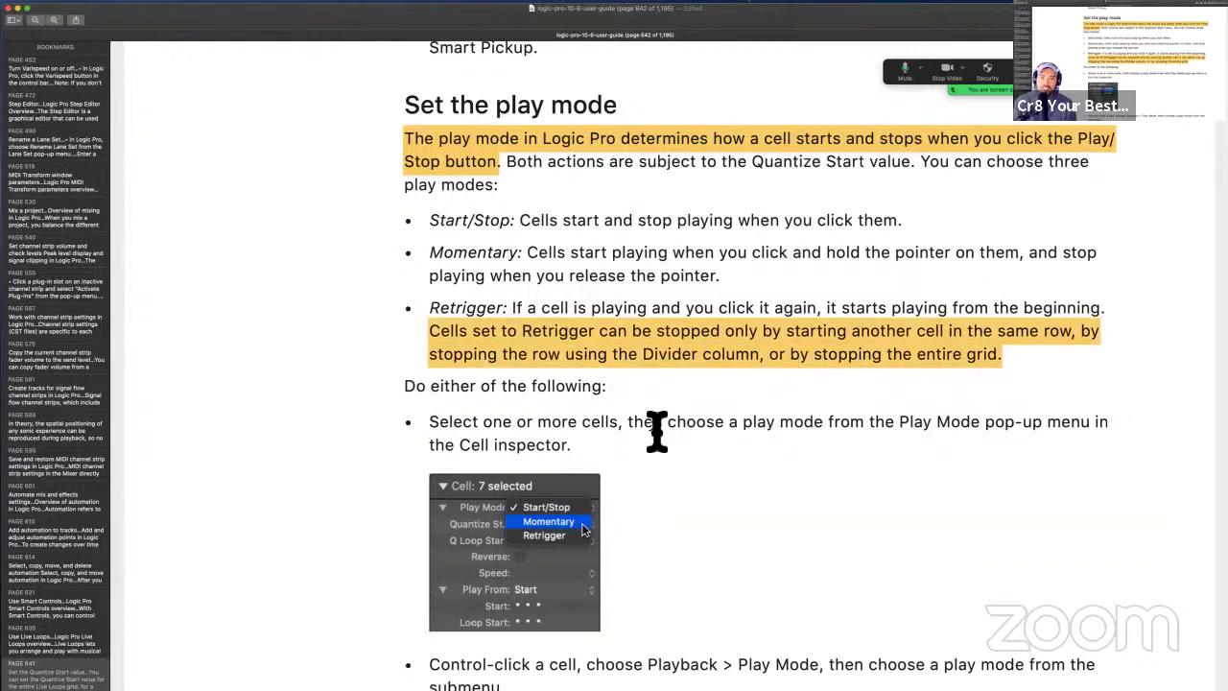
# - Read the instructions for choosing a play mode through the Cell inspector or a cell's Playback submenu
pyautogui.scroll(-5, 656, 430)
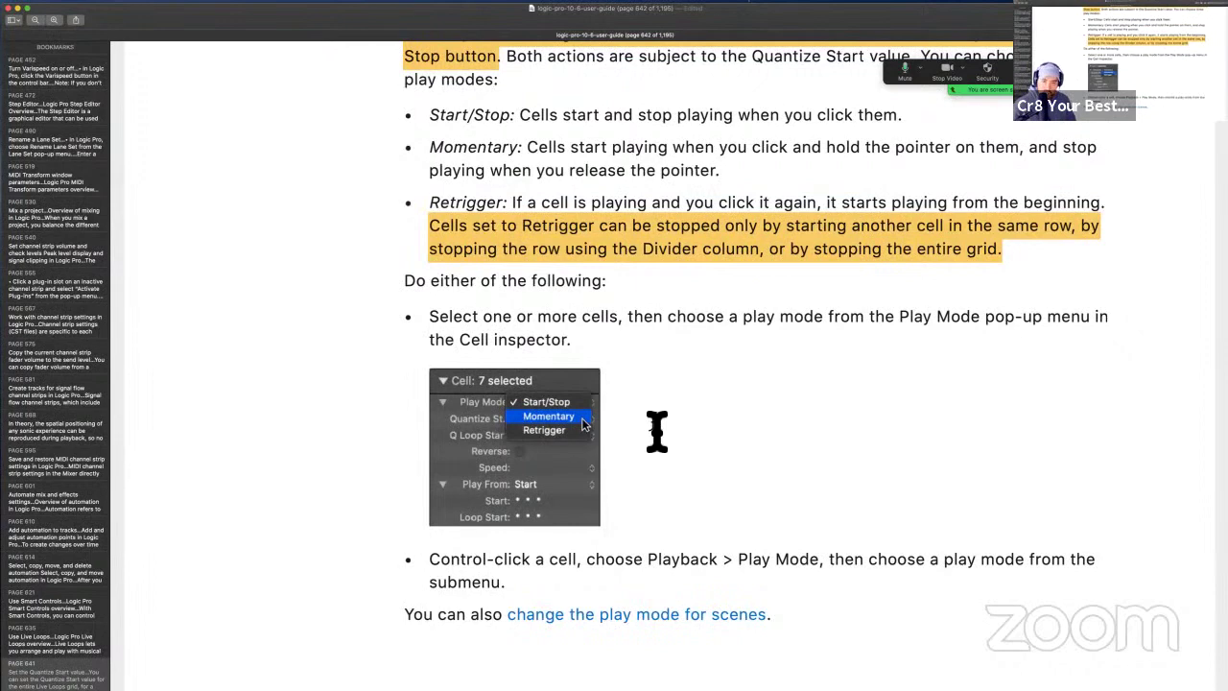
pyautogui.scroll(-2, 656, 431)
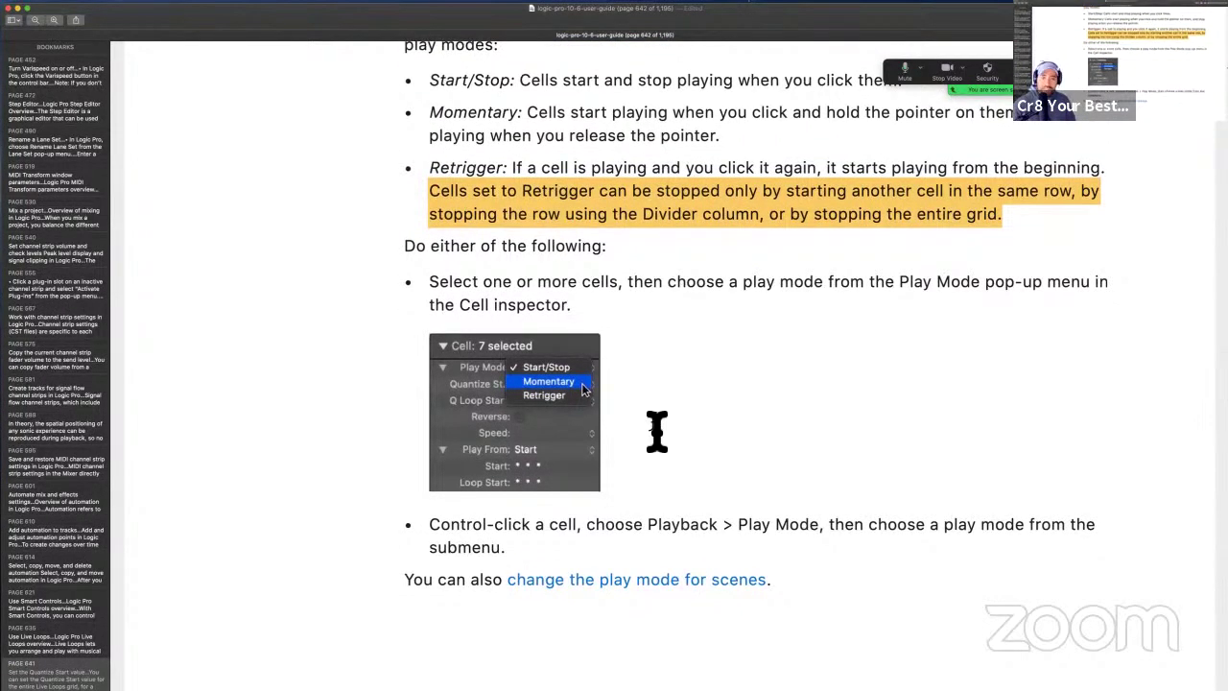
pyautogui.scroll(-5, 656, 430)
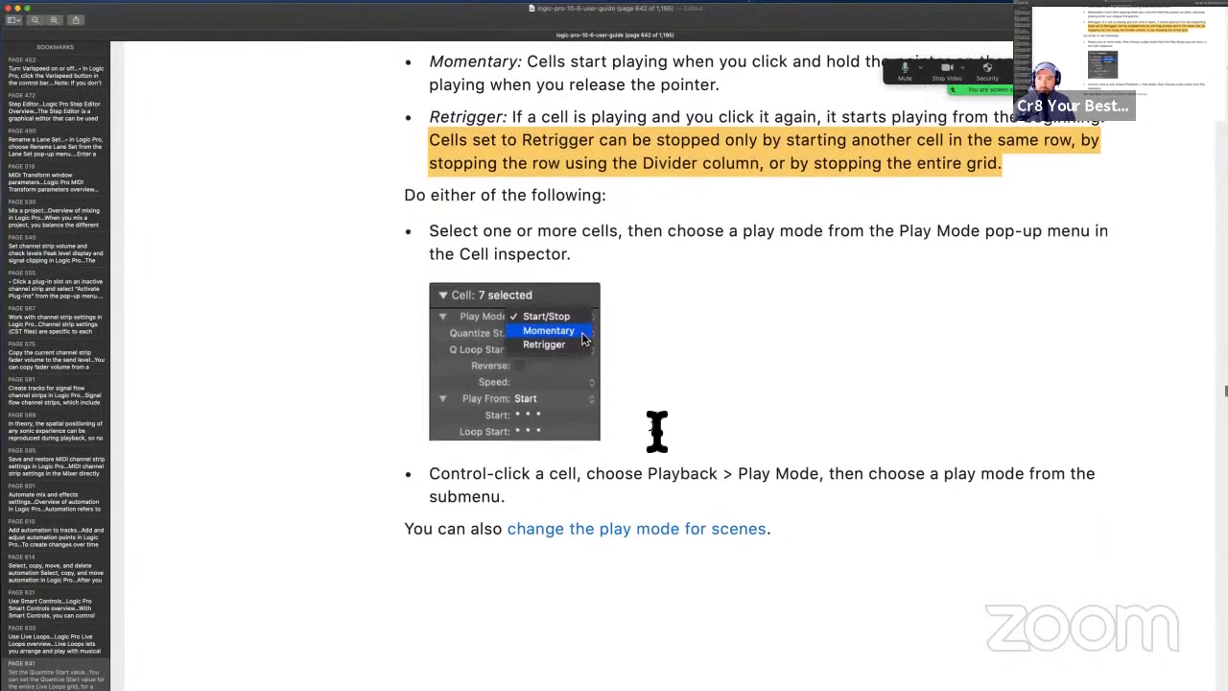
pyautogui.scroll(-1, 656, 430)
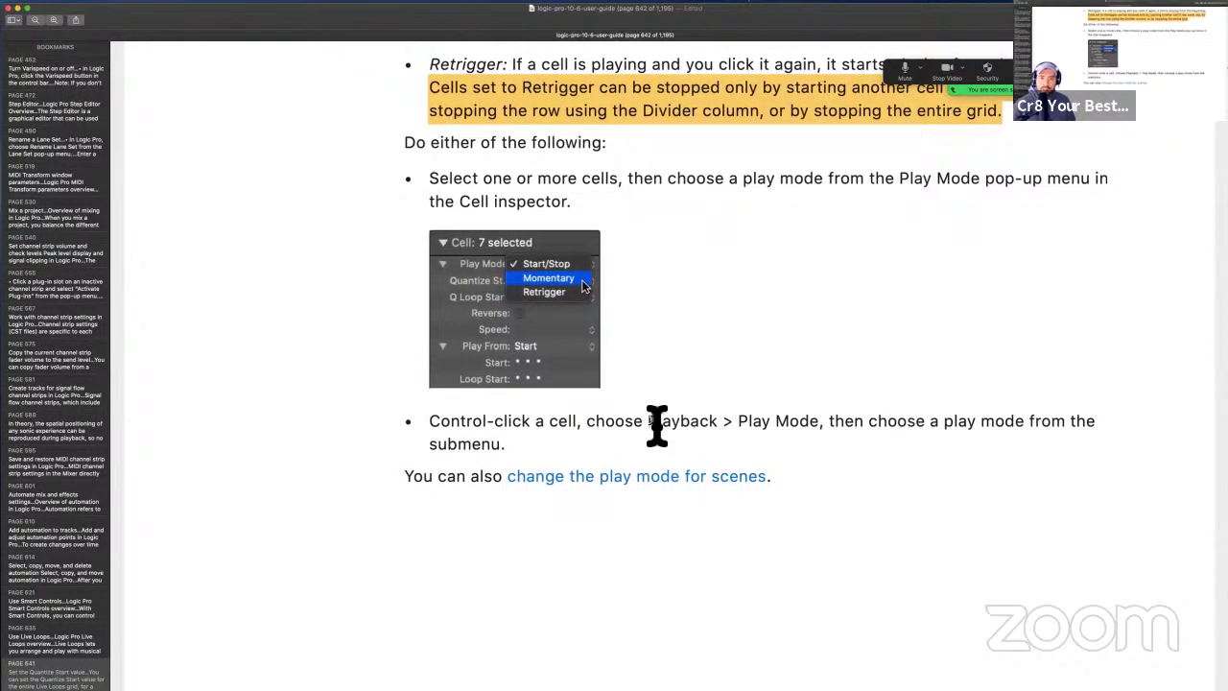
pyautogui.scroll(-1, 595, 281)
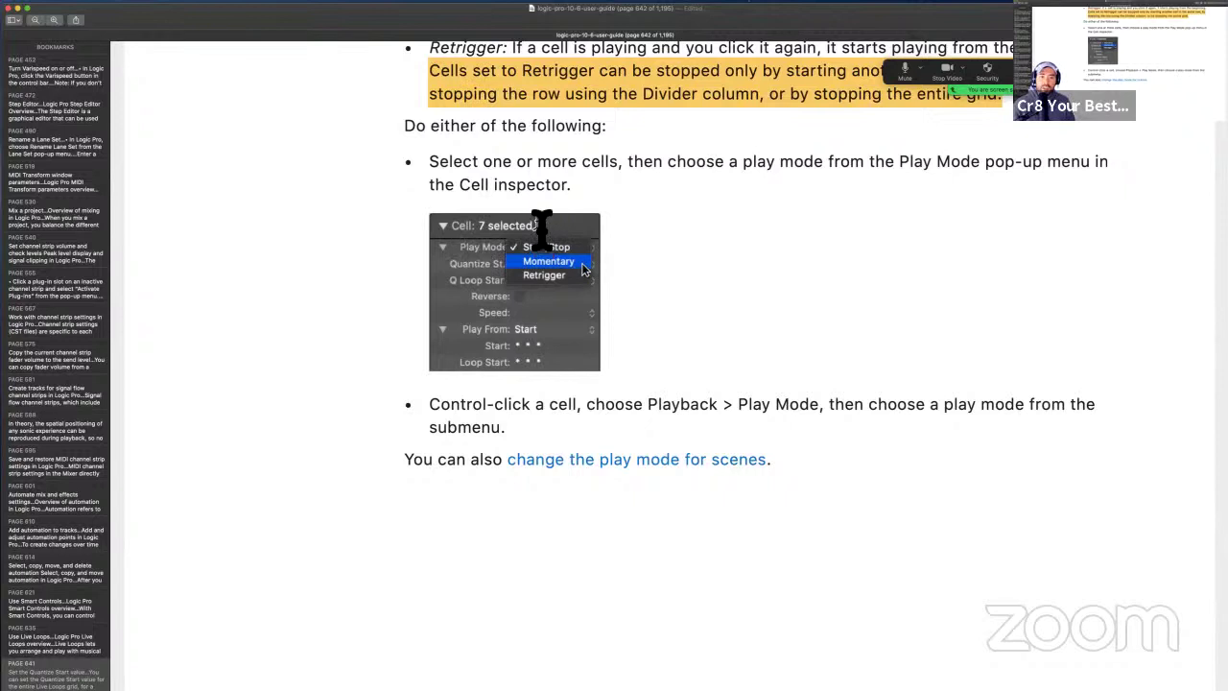
# - Read the user guide's remaining play mode instructions, the note on scene play modes, and the introduction to changing a cell's start behavior
pyautogui.scroll(-1, 520, 203)
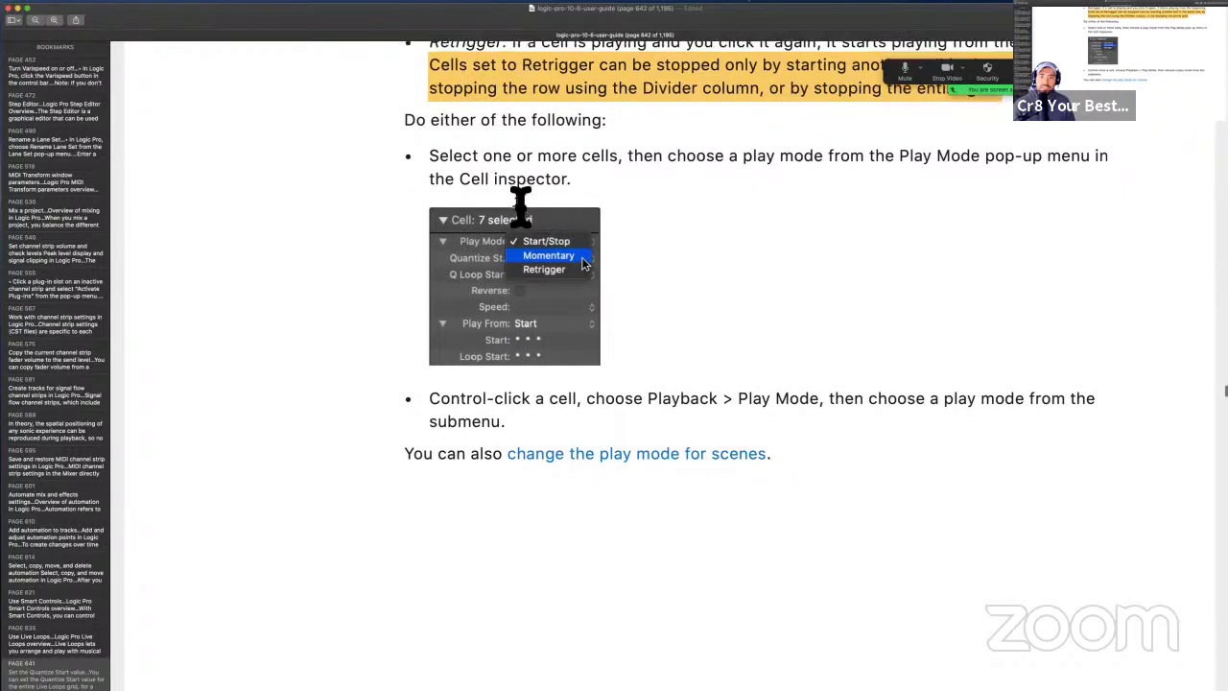
pyautogui.scroll(-3, 520, 203)
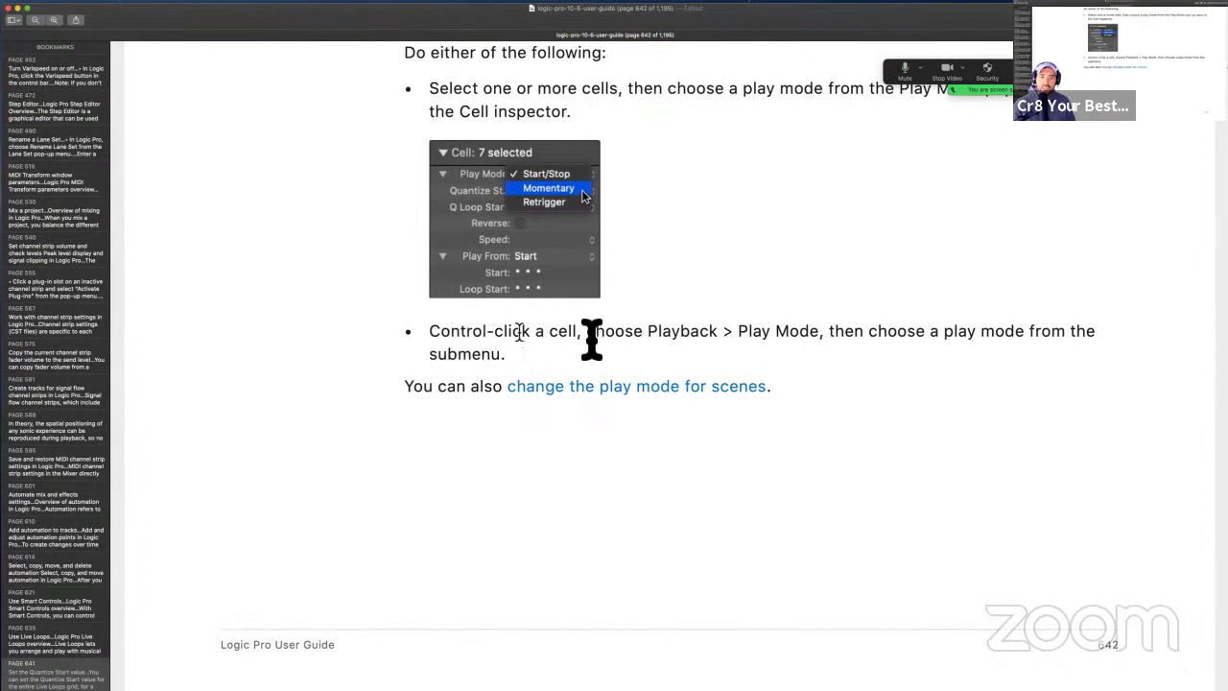
pyautogui.moveTo(659, 331); pyautogui.dragTo(735, 340)
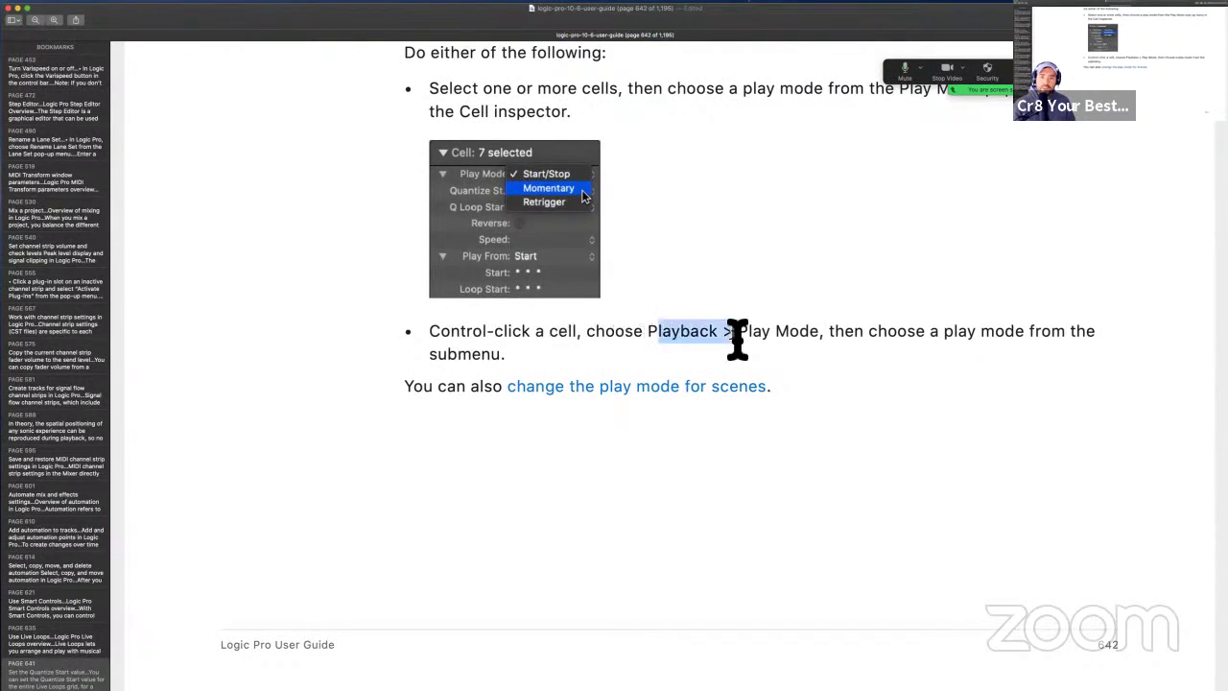
pyautogui.scroll(-1, 608, 364)
pyautogui.scroll(-1, 611, 367)
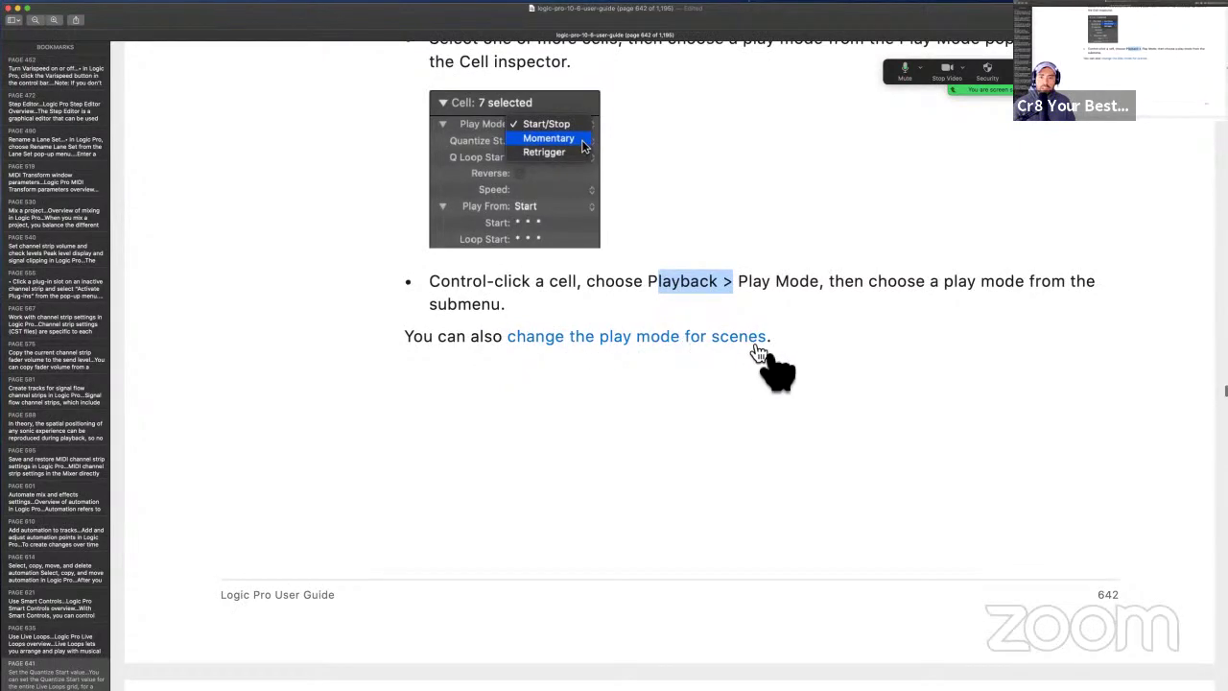
pyautogui.scroll(-10, 757, 353)
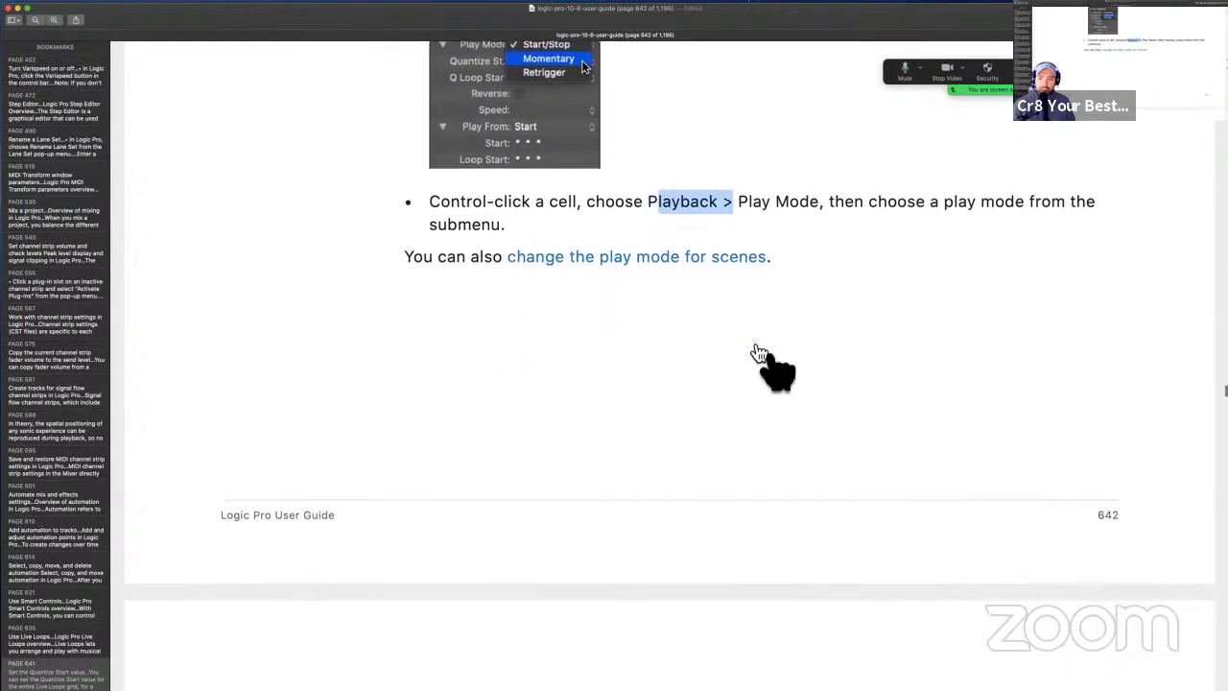
pyautogui.scroll(-11, 758, 353)
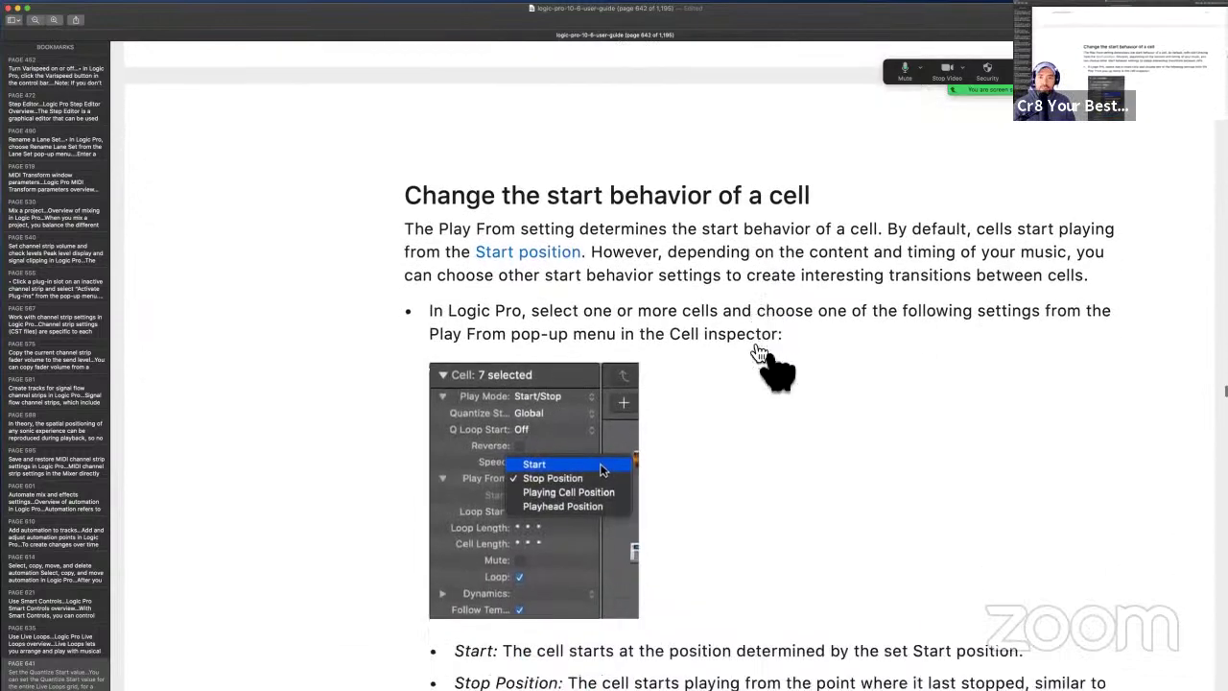
# - Switch to Logic Pro, move the selection down through the tracks, and launch scene 2 in the Live Loops grid
pyautogui.hotkey('ctrl', 'Right')
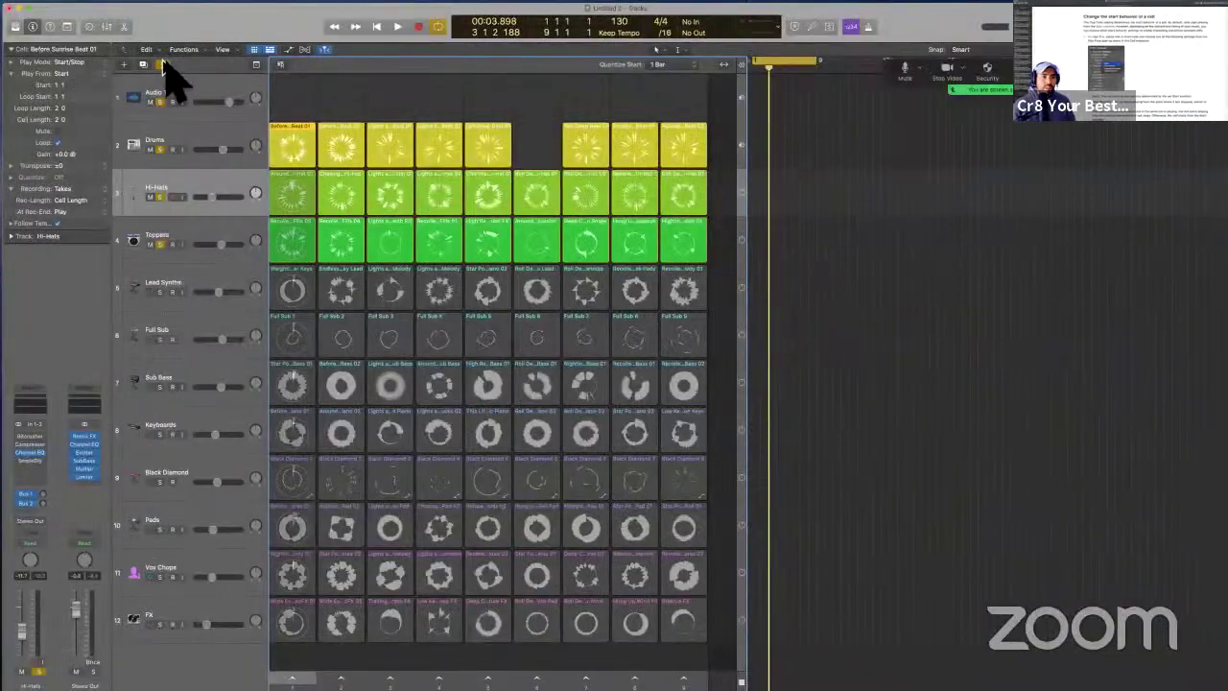
pyautogui.press('Down')
pyautogui.press('Down')
pyautogui.press('Down')
pyautogui.press('Down')
pyautogui.press('Down')
pyautogui.press('Down')
pyautogui.press('Down')
pyautogui.press('Down')
pyautogui.press('Down')
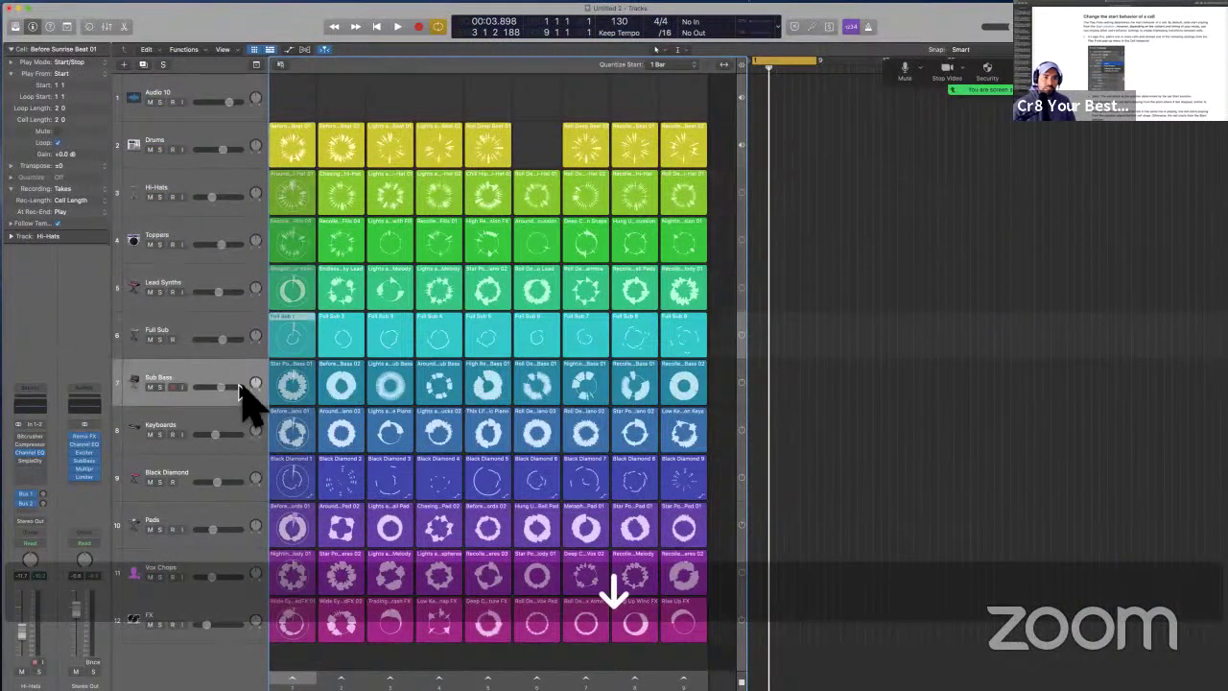
pyautogui.press('Right')
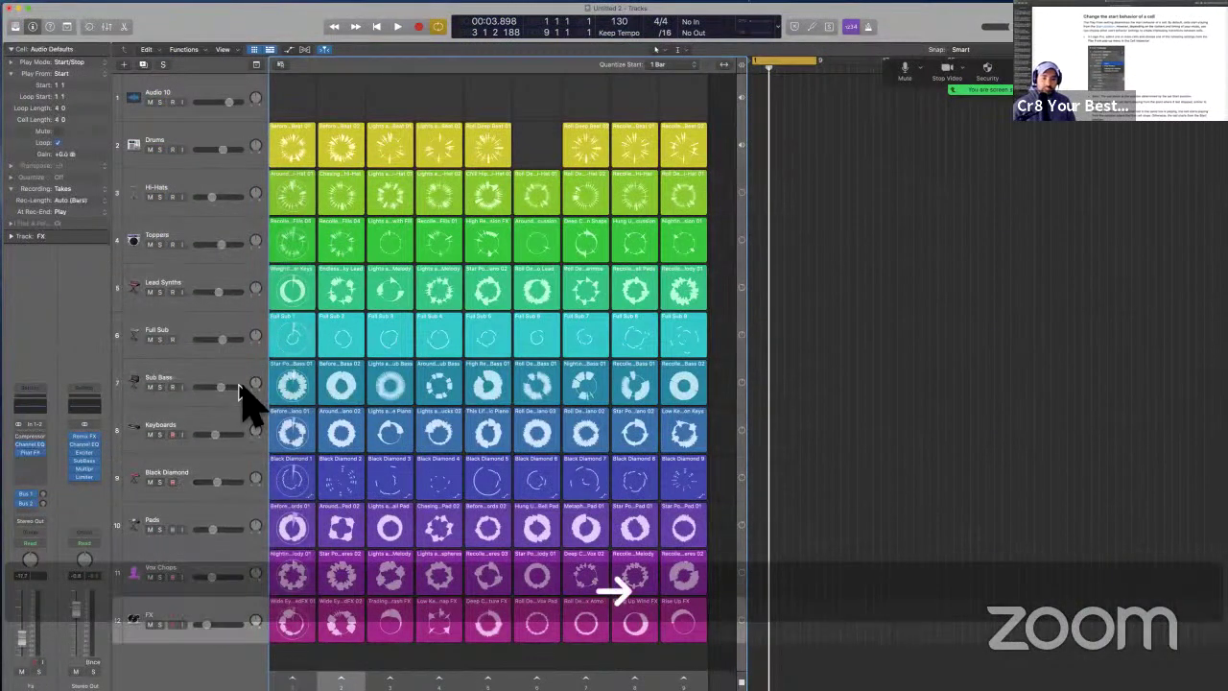
pyautogui.press('Return')
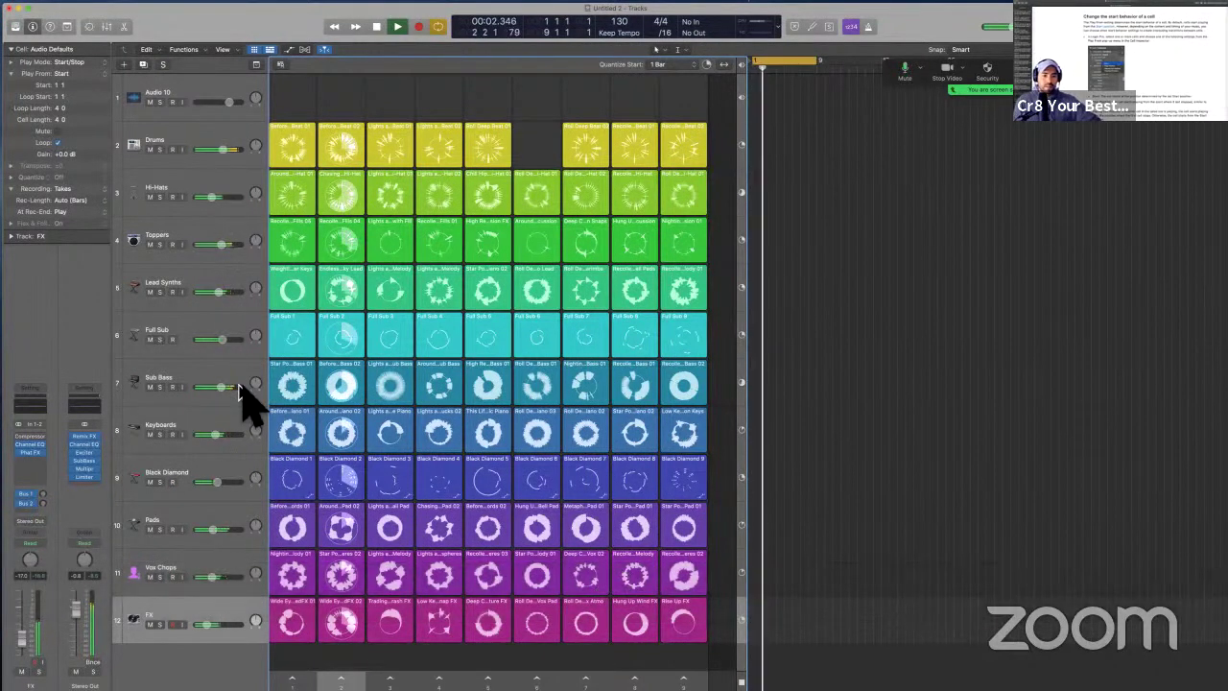
# - Launch scene 3, retrigger it while it plays, and stop all cells in the grid
pyautogui.press('Right')
pyautogui.press('Return')
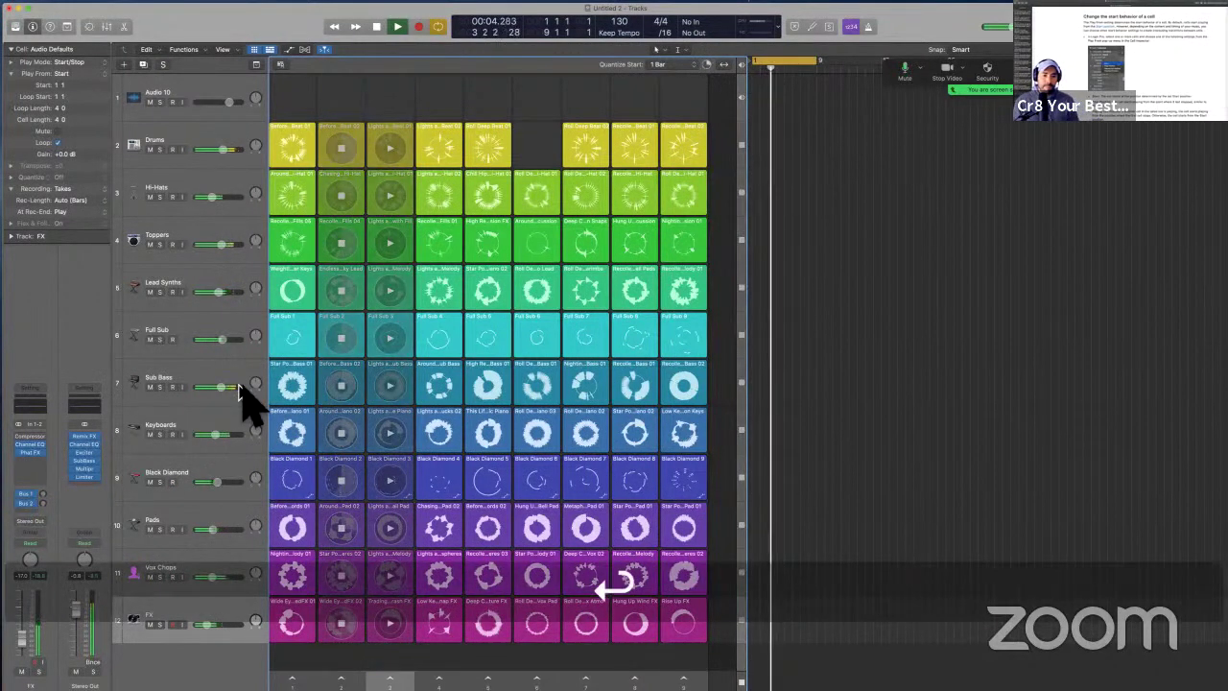
pyautogui.press('Left')
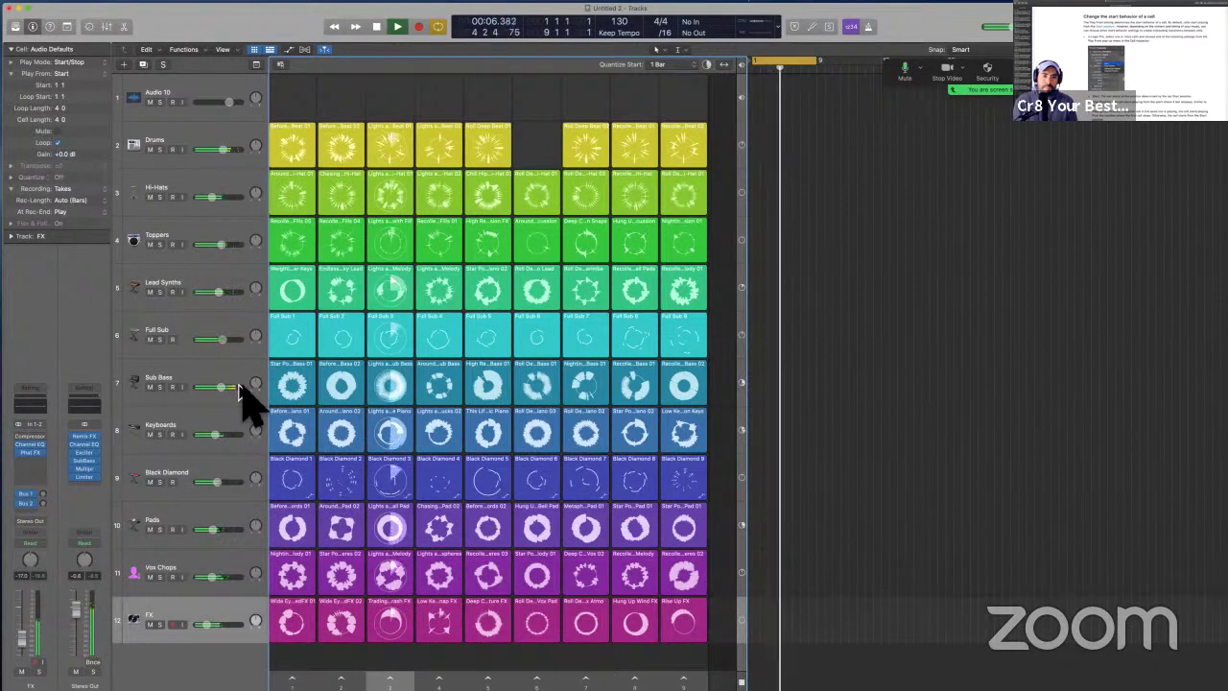
pyautogui.press('Return')
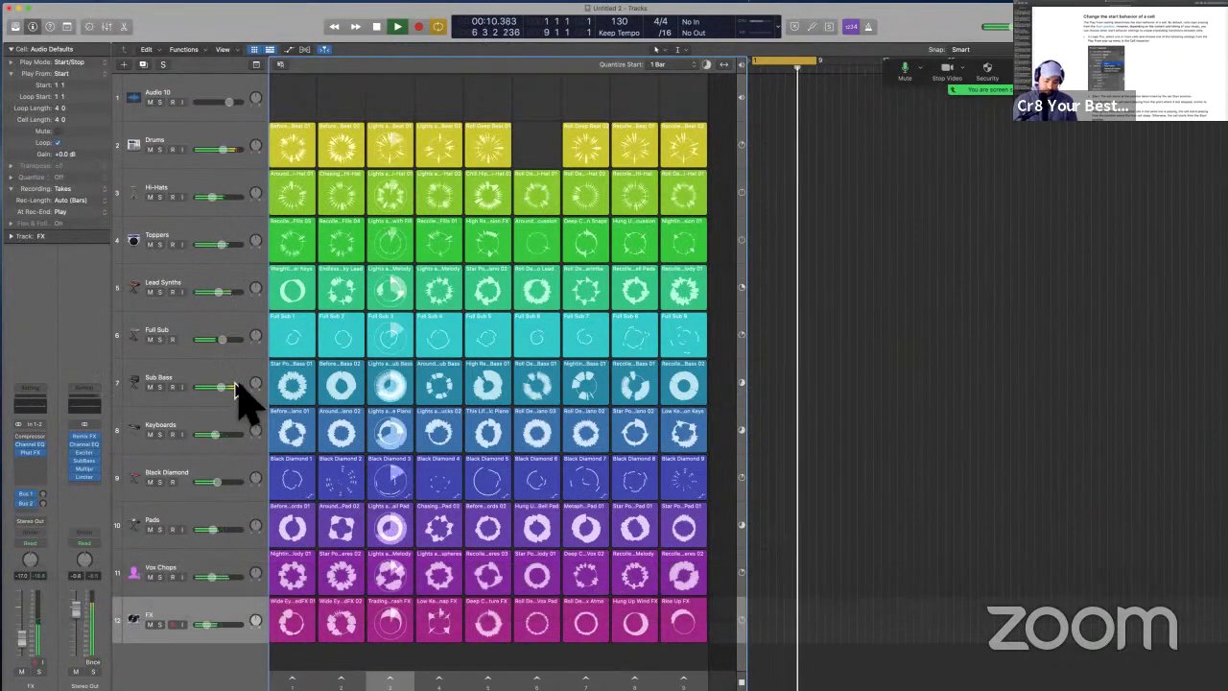
pyautogui.press('Return')
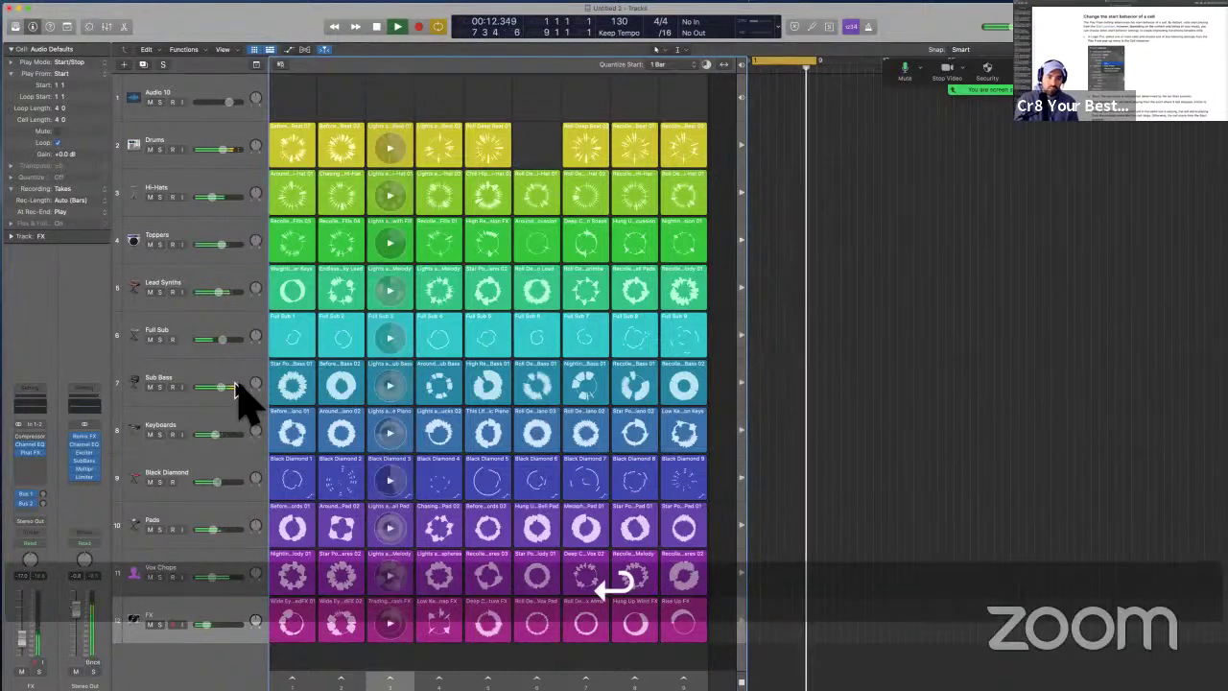
pyautogui.press('super+Return')
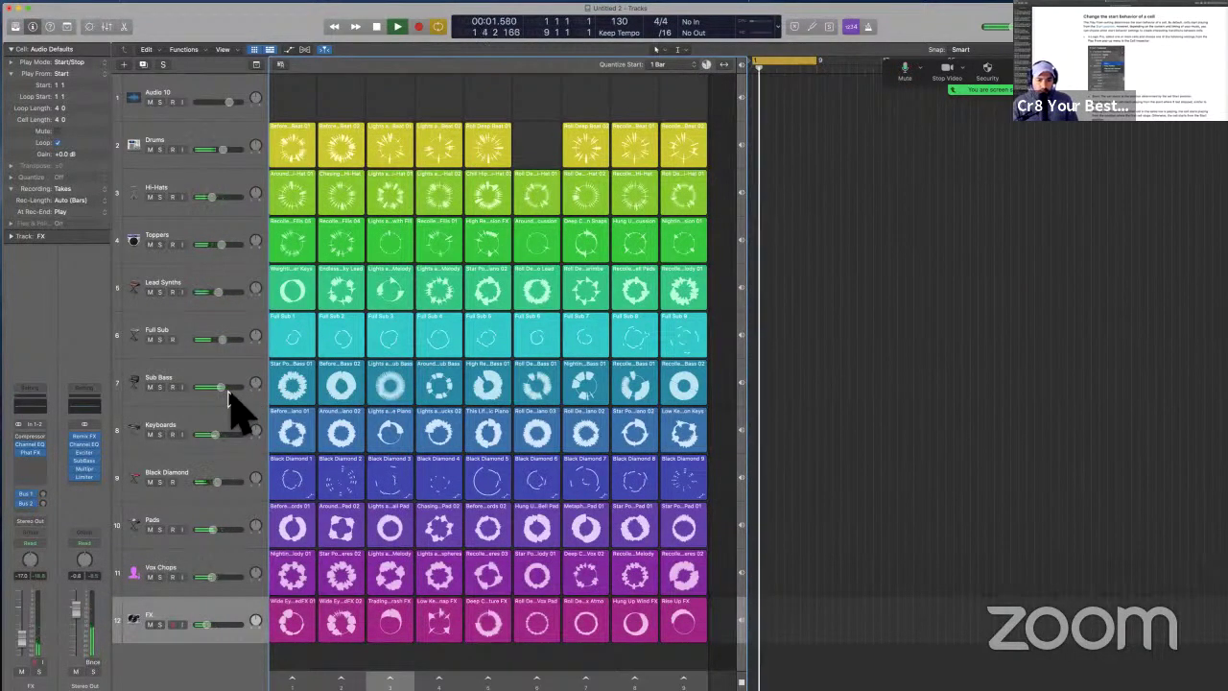
# - Set the play mode of all scene triggers to Start/Stop
pyautogui.click(396, 677)
pyautogui.rightClick(401, 681)
pyautogui.moveTo(487, 674)
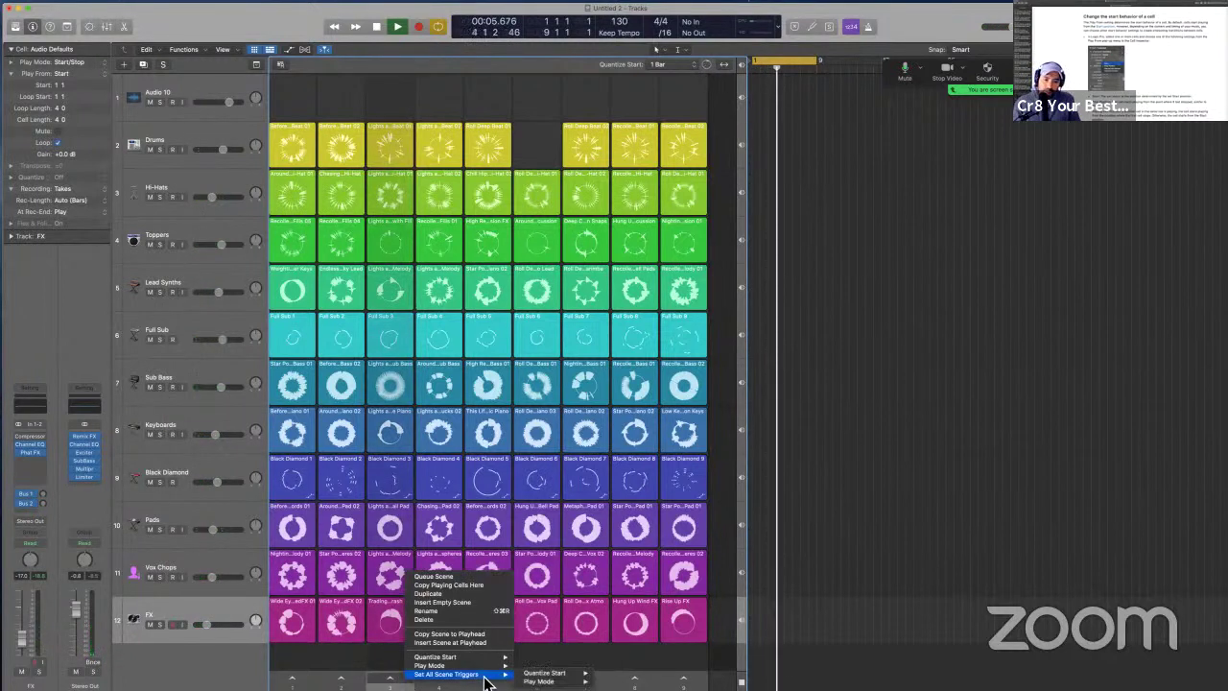
pyautogui.moveTo(584, 682)
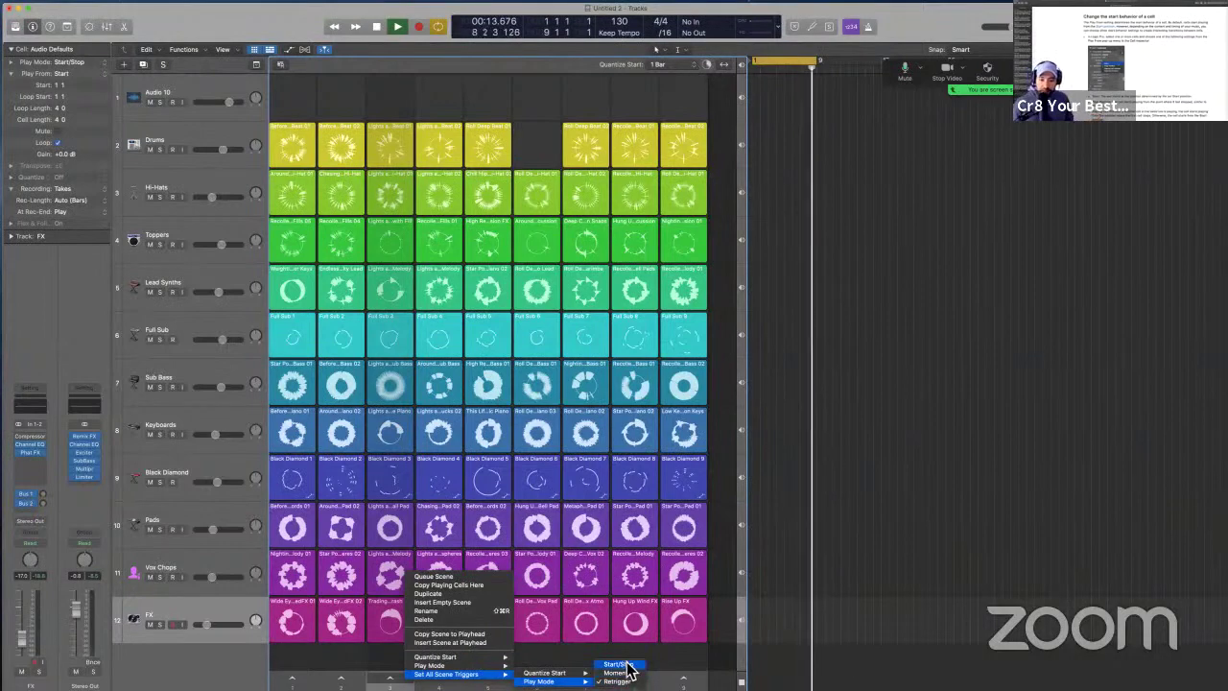
pyautogui.click(619, 665)
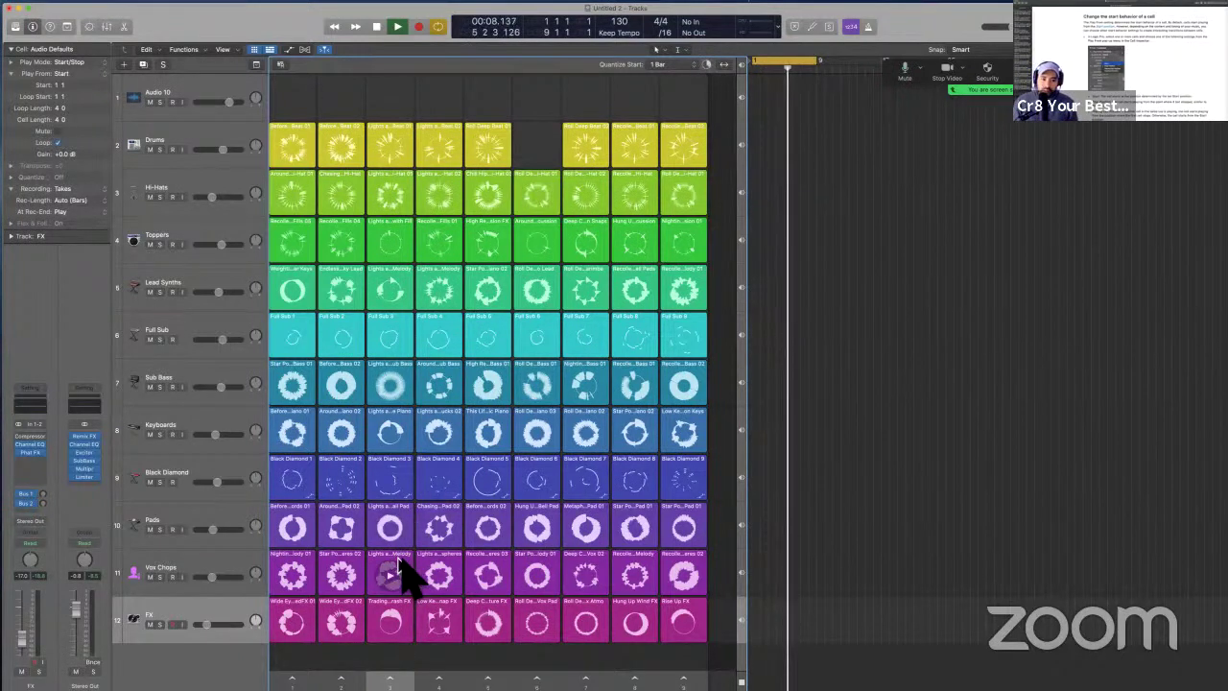
pyautogui.rightClick(397, 679)
pyautogui.moveTo(445, 670)
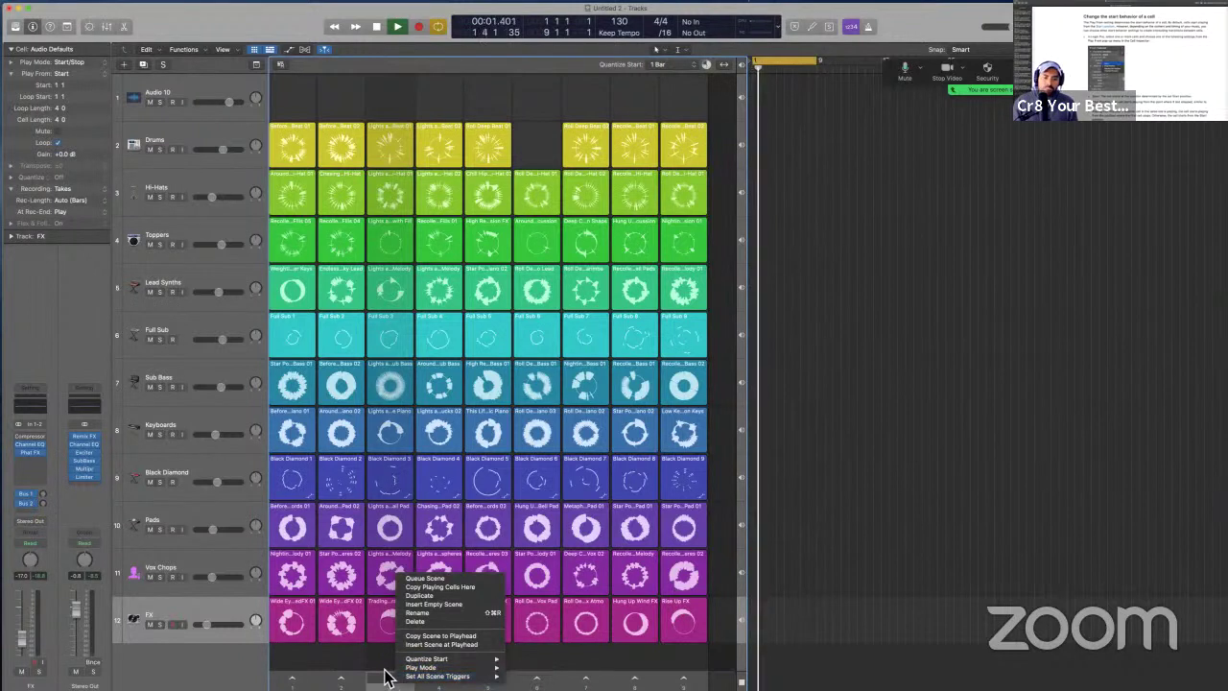
pyautogui.click(377, 679)
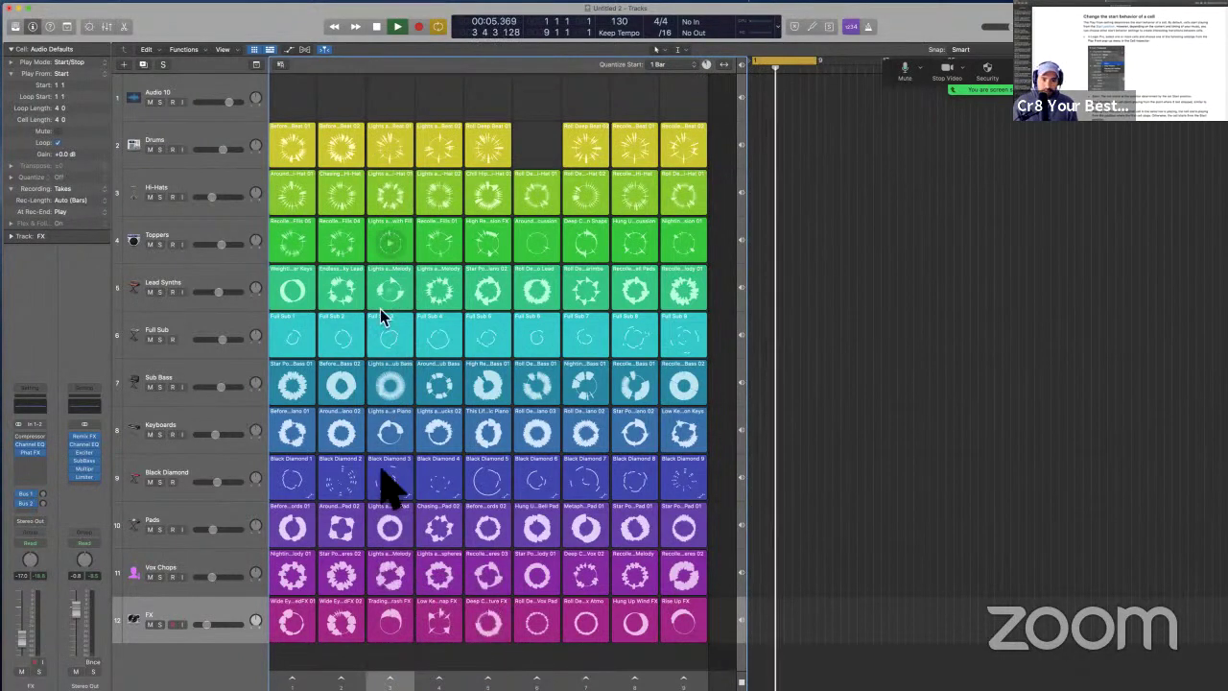
# - Set the play mode of the Vox Chops track's cell in scene 3 to Momentary
pyautogui.click(388, 571)
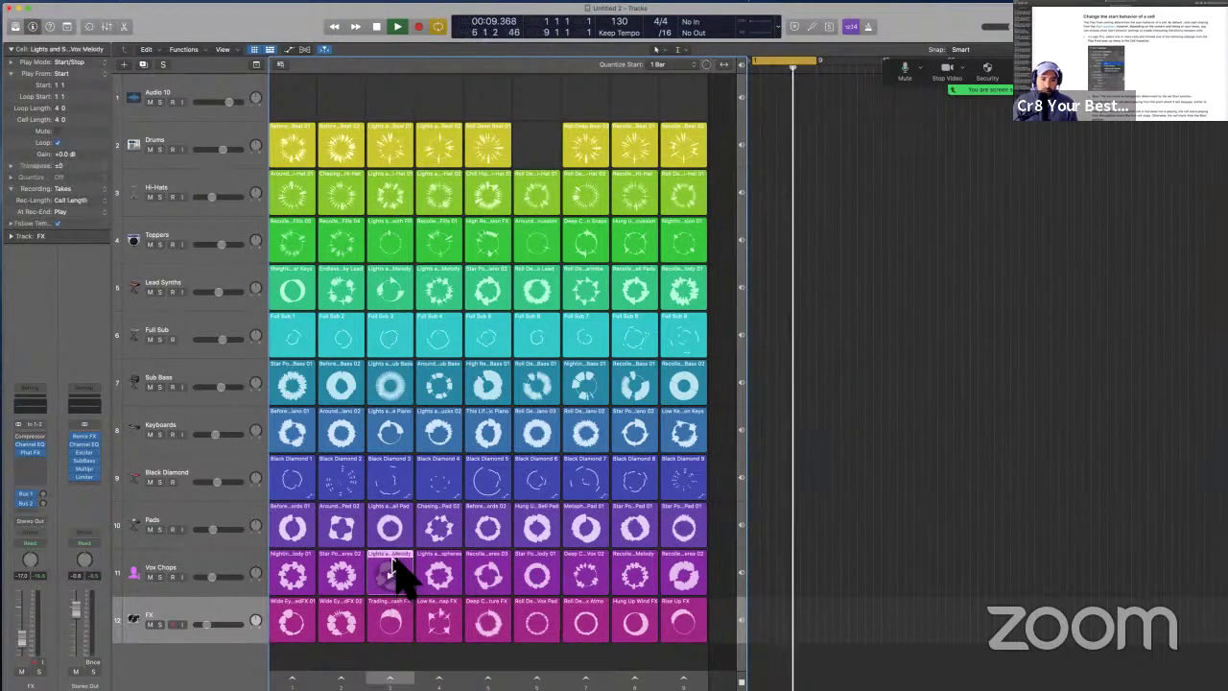
pyautogui.rightClick(396, 562)
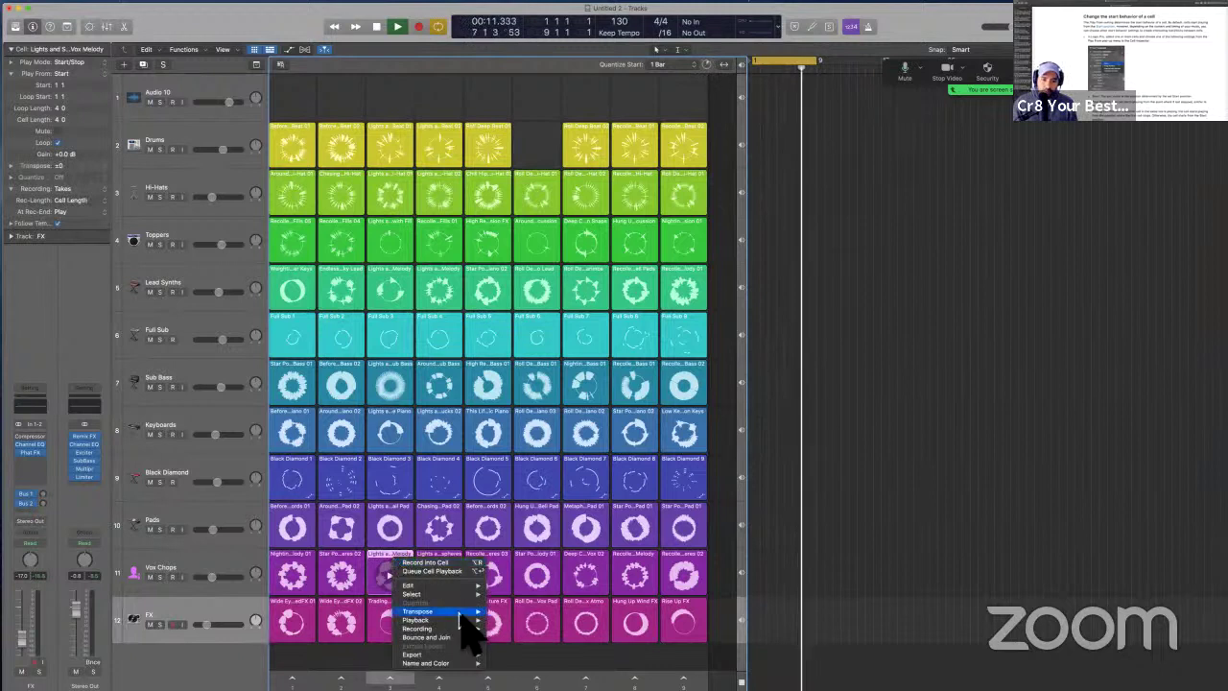
pyautogui.moveTo(461, 622)
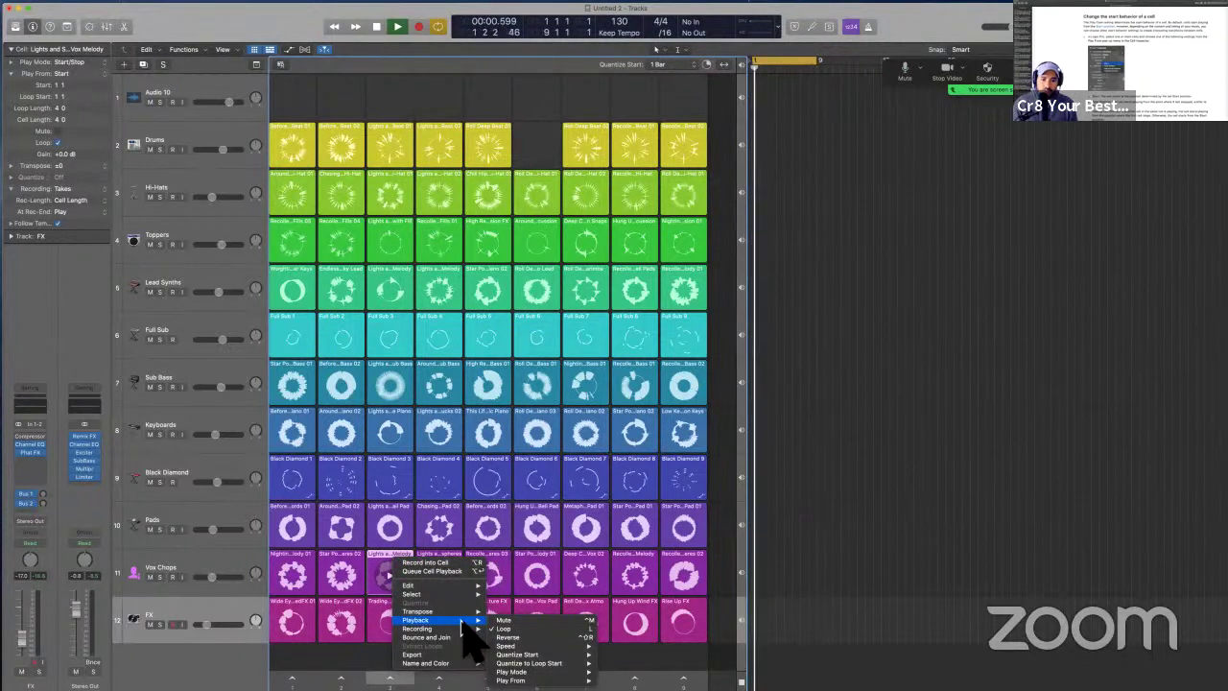
pyautogui.moveTo(551, 672)
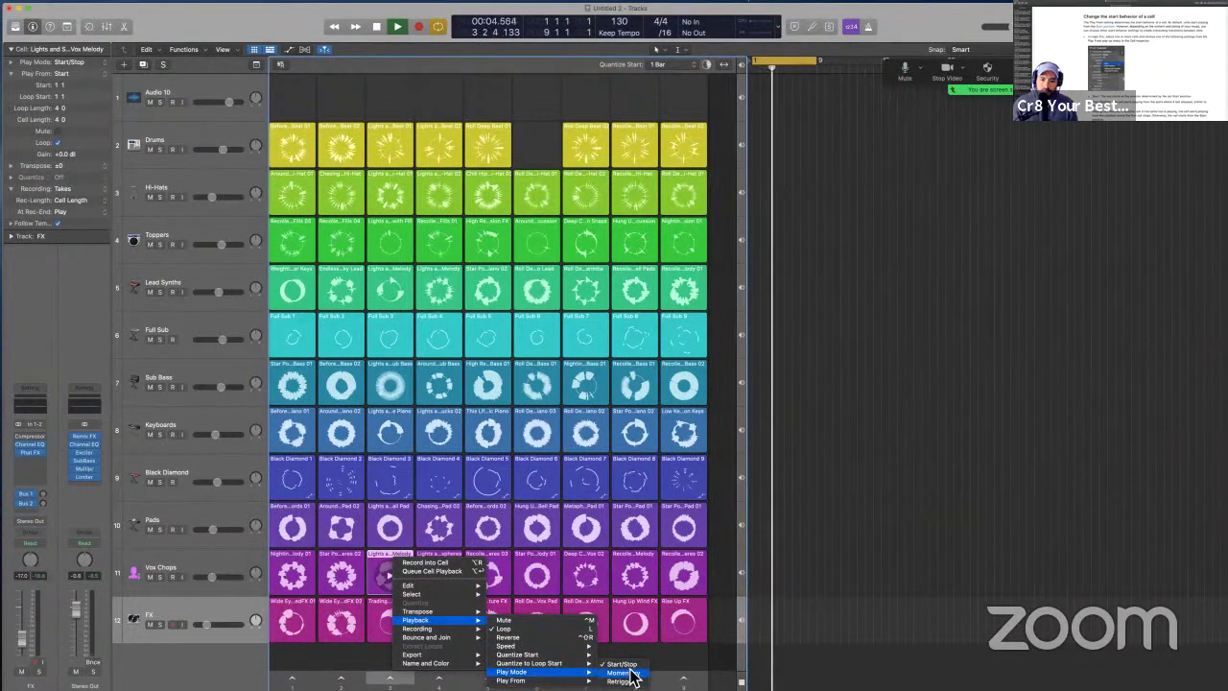
pyautogui.click(630, 673)
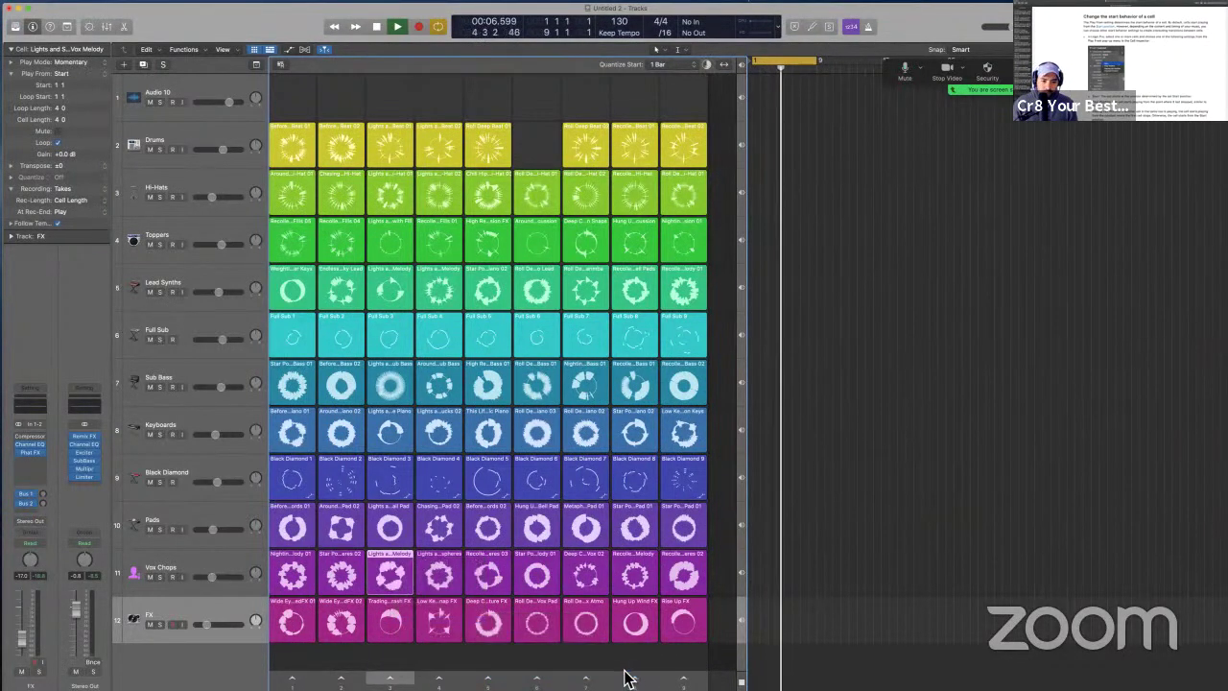
# - Adjust the threshold and ratio of the Vox Chops track's Compressor, enable auto release, and hide the plug-in window
pyautogui.moveTo(391, 572)
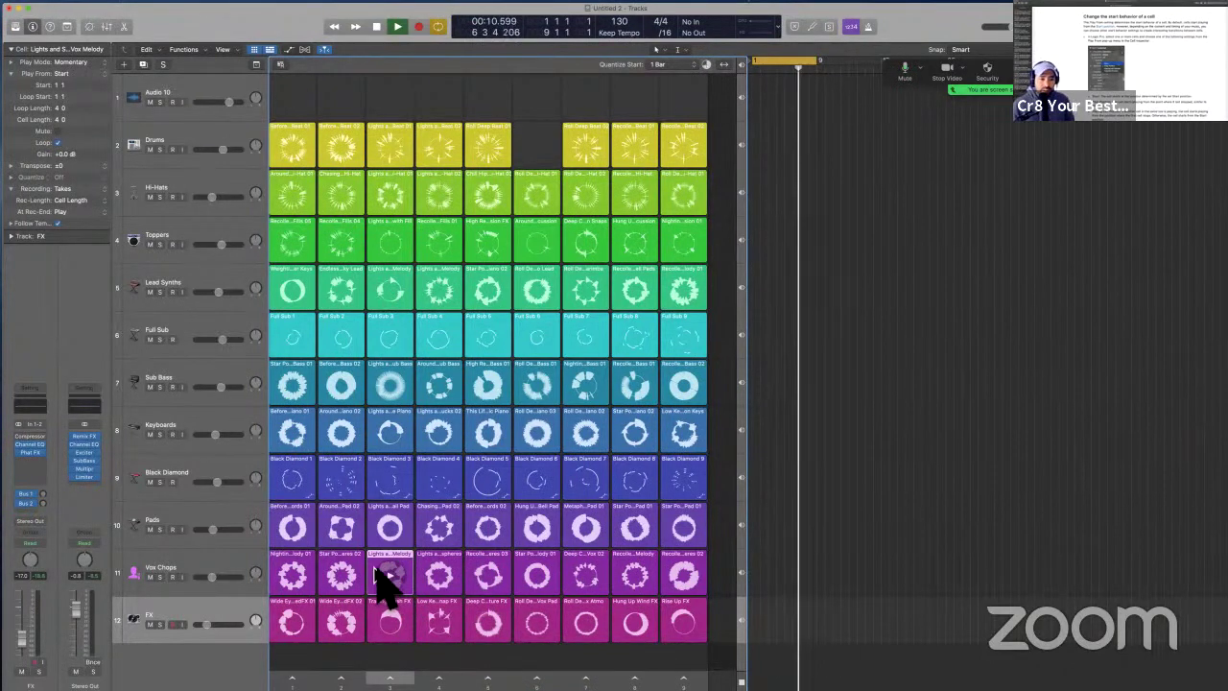
pyautogui.click(227, 566)
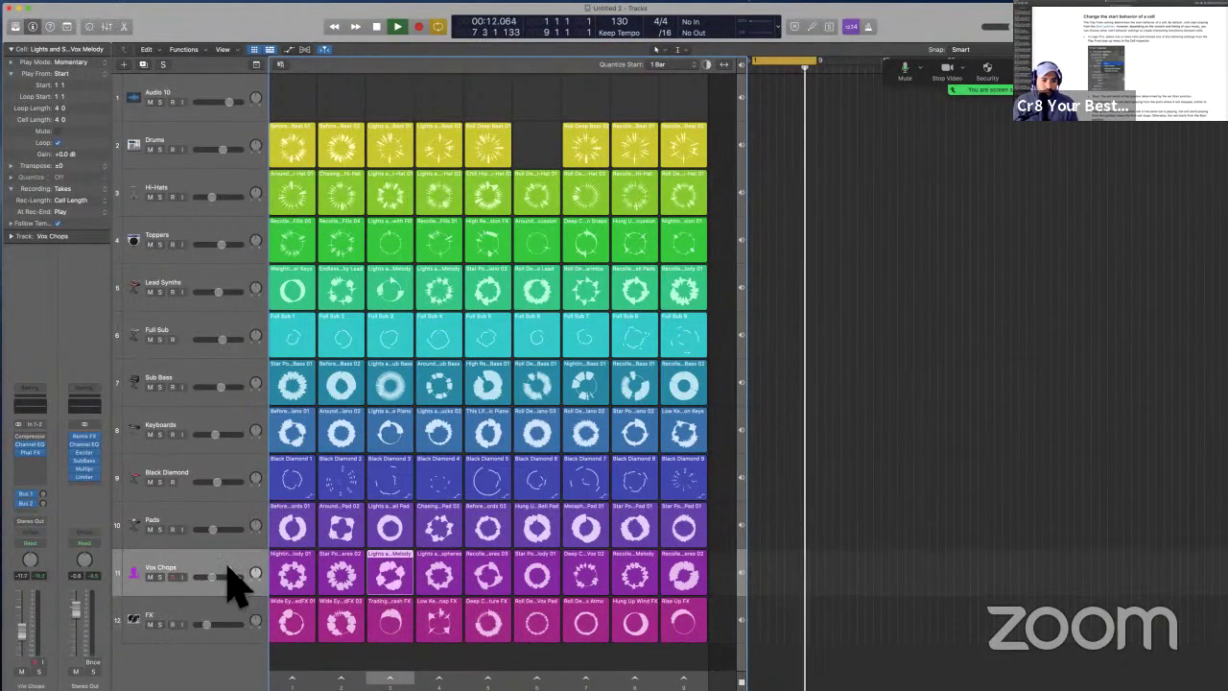
pyautogui.click(31, 438)
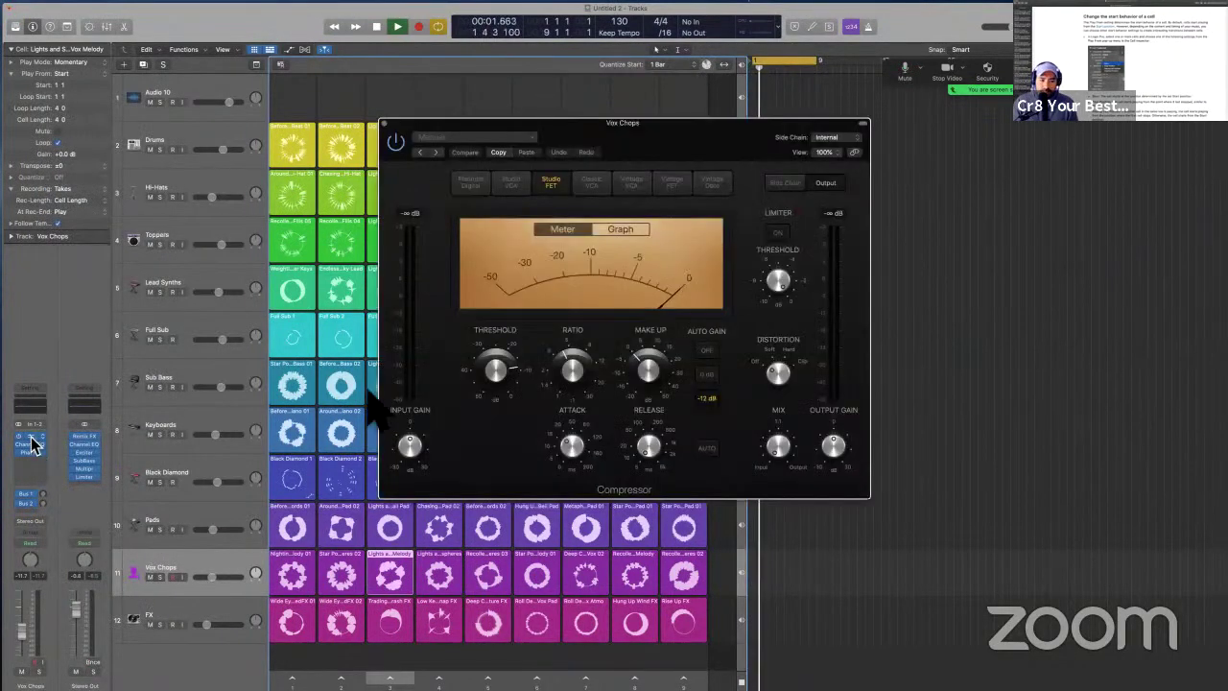
pyautogui.moveTo(511, 367); pyautogui.dragTo(508, 375)
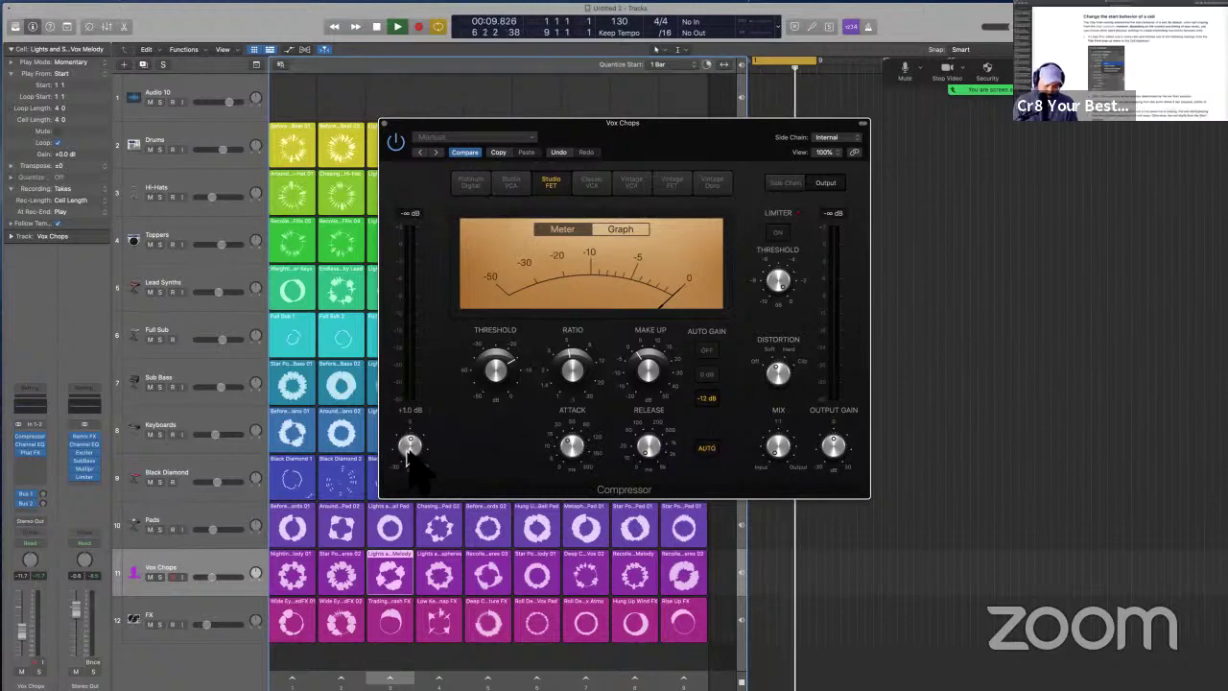
pyautogui.press('v')
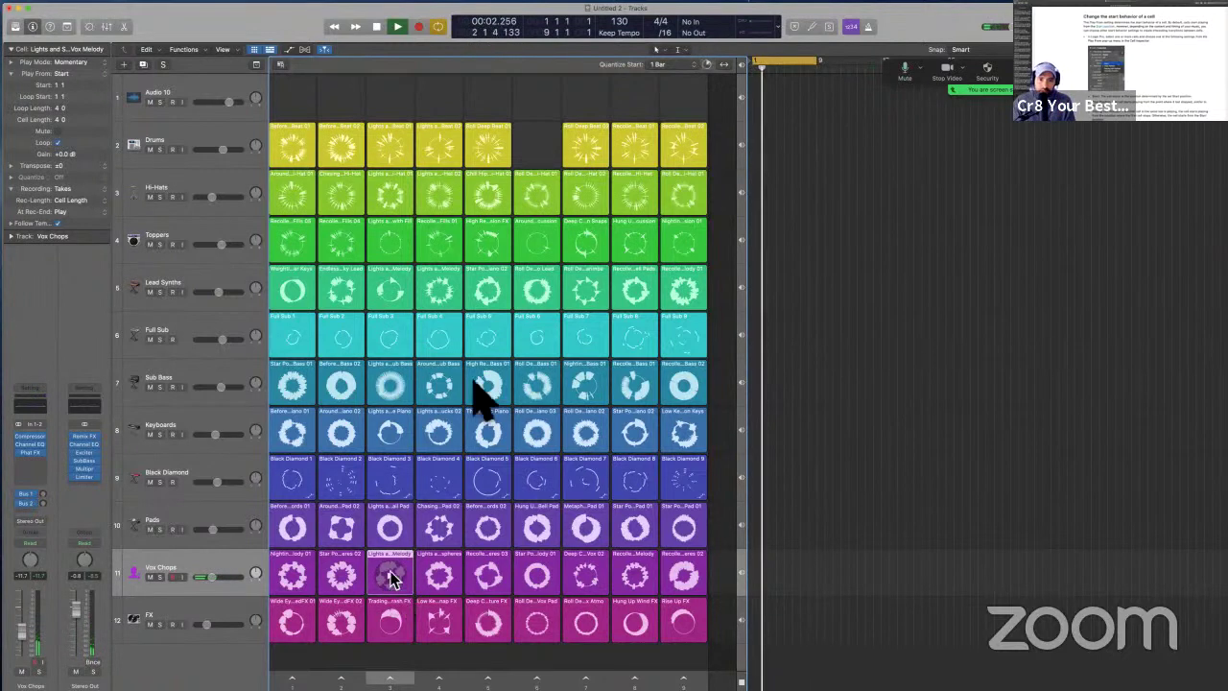
# - Draw a box around the progress indicator beside the grid's Quantize Start value with the screen annotation tool, and clear it
pyautogui.hotkey('ctrl', 'a')
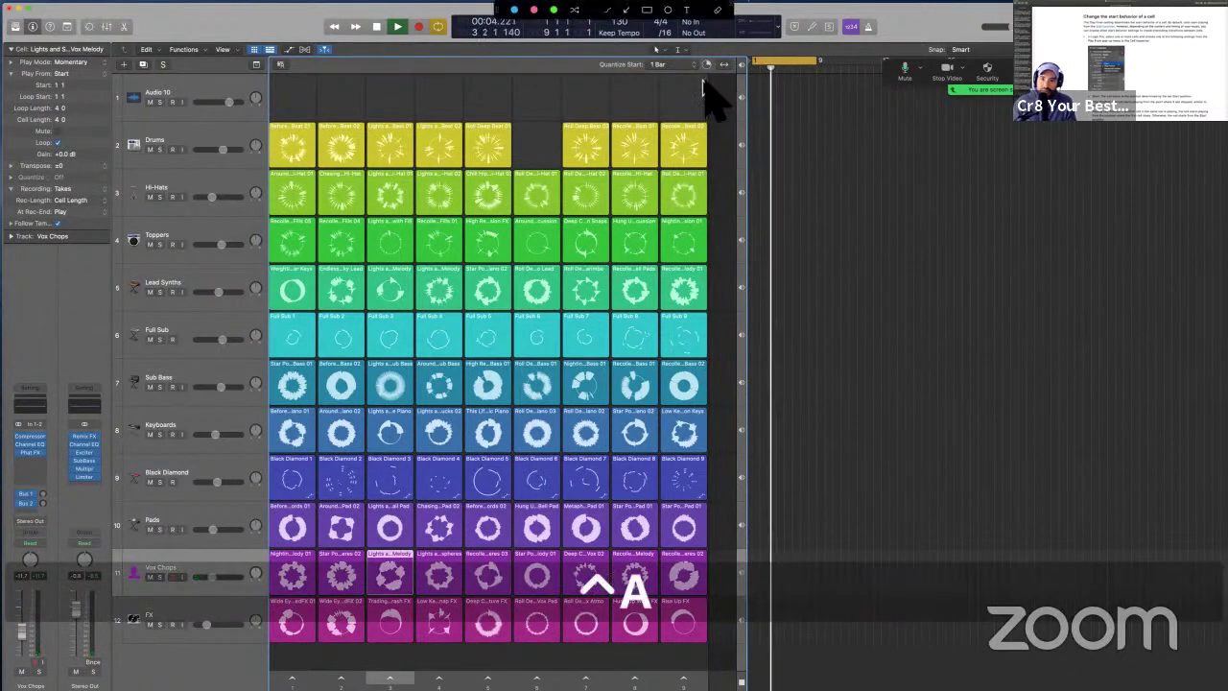
pyautogui.click(705, 64)
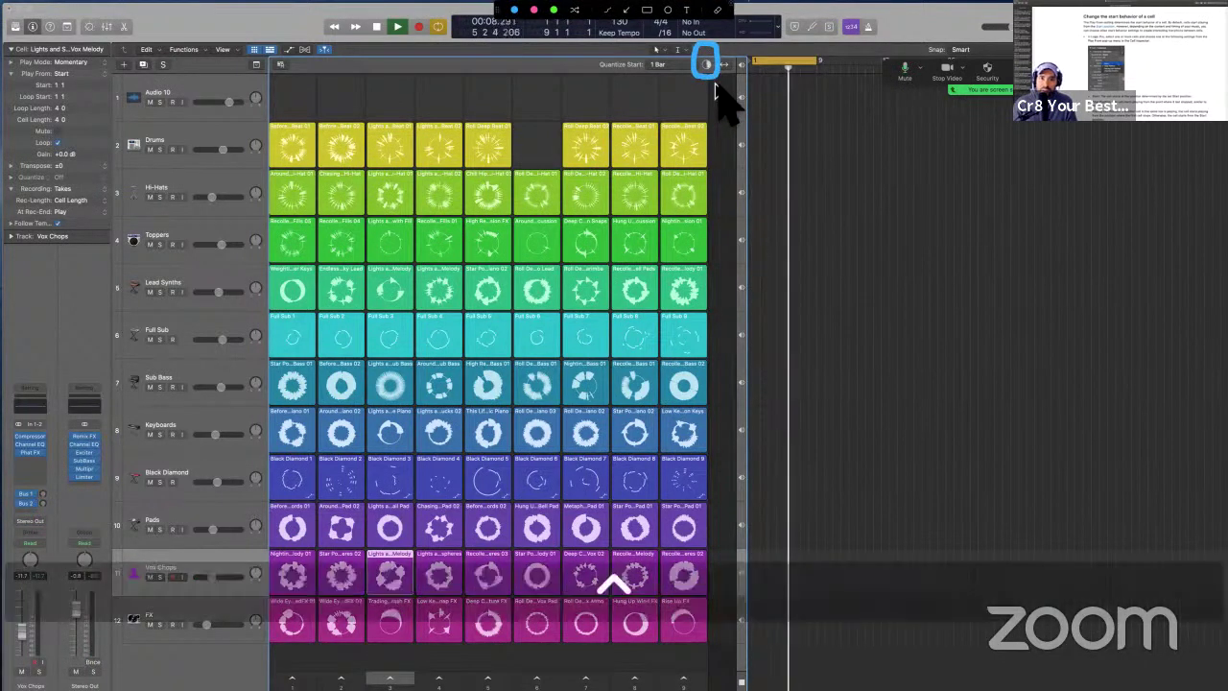
pyautogui.hotkey('ctrl', 'a')
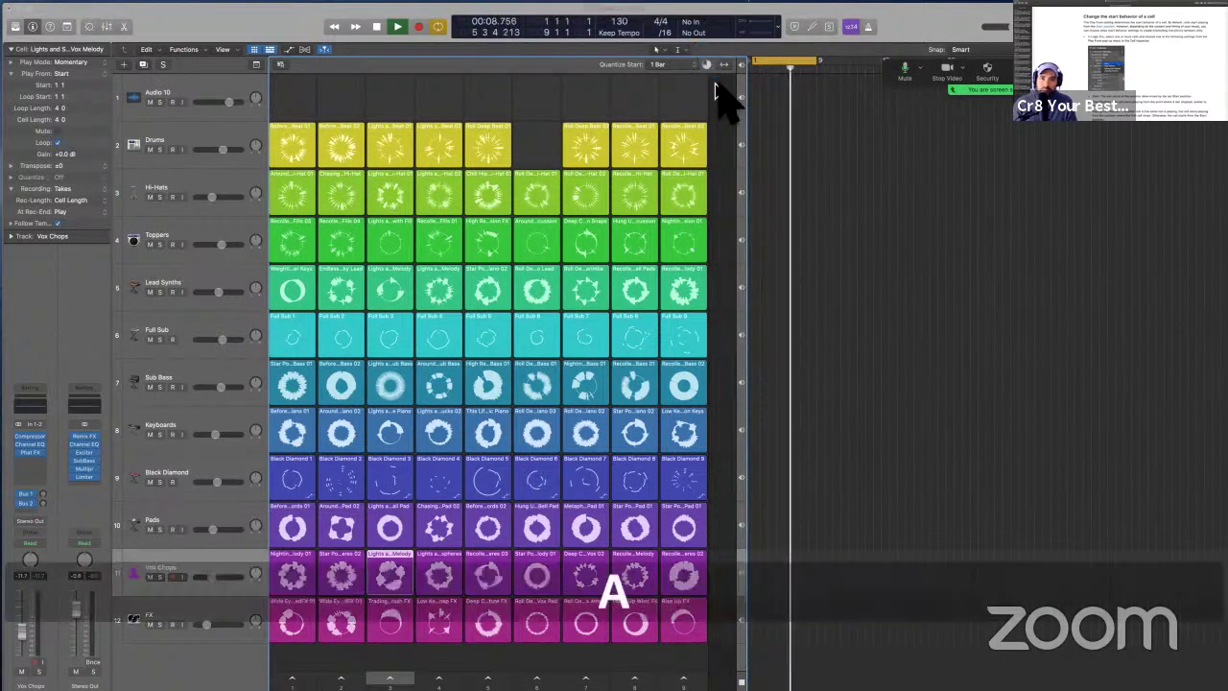
# - Set the Quantize Start of the Vox Chops track's cell in scene 3 to Off
pyautogui.rightClick(396, 566)
pyautogui.moveTo(479, 659)
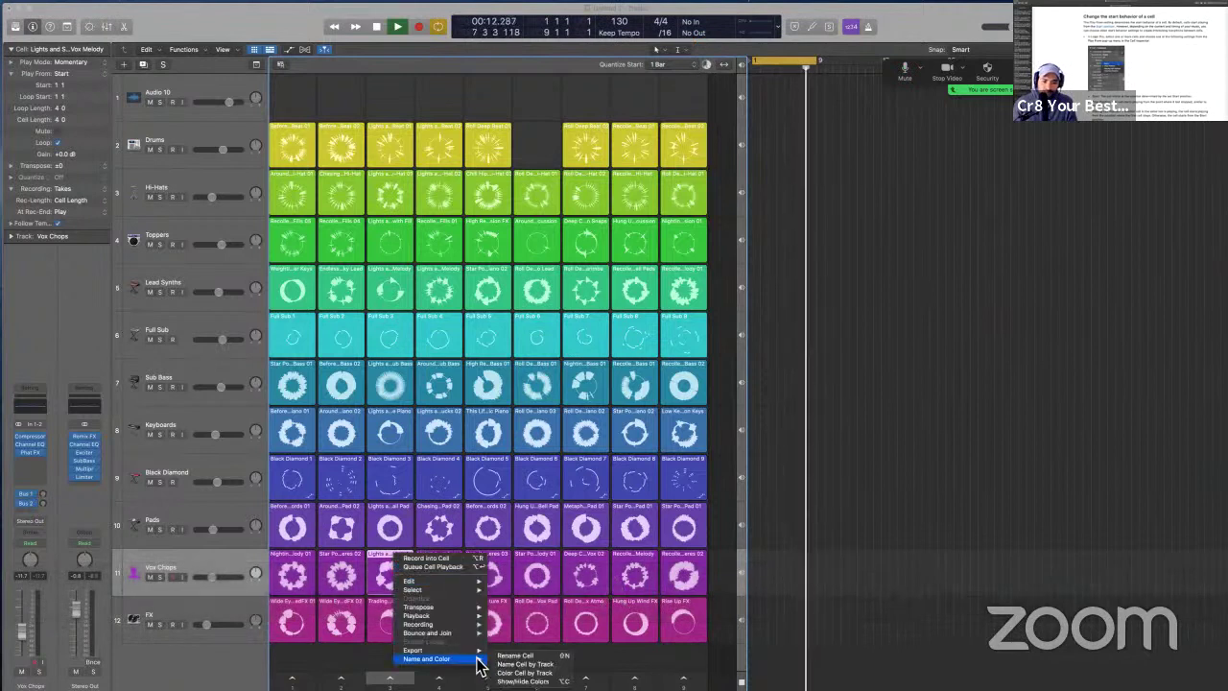
pyautogui.moveTo(474, 616)
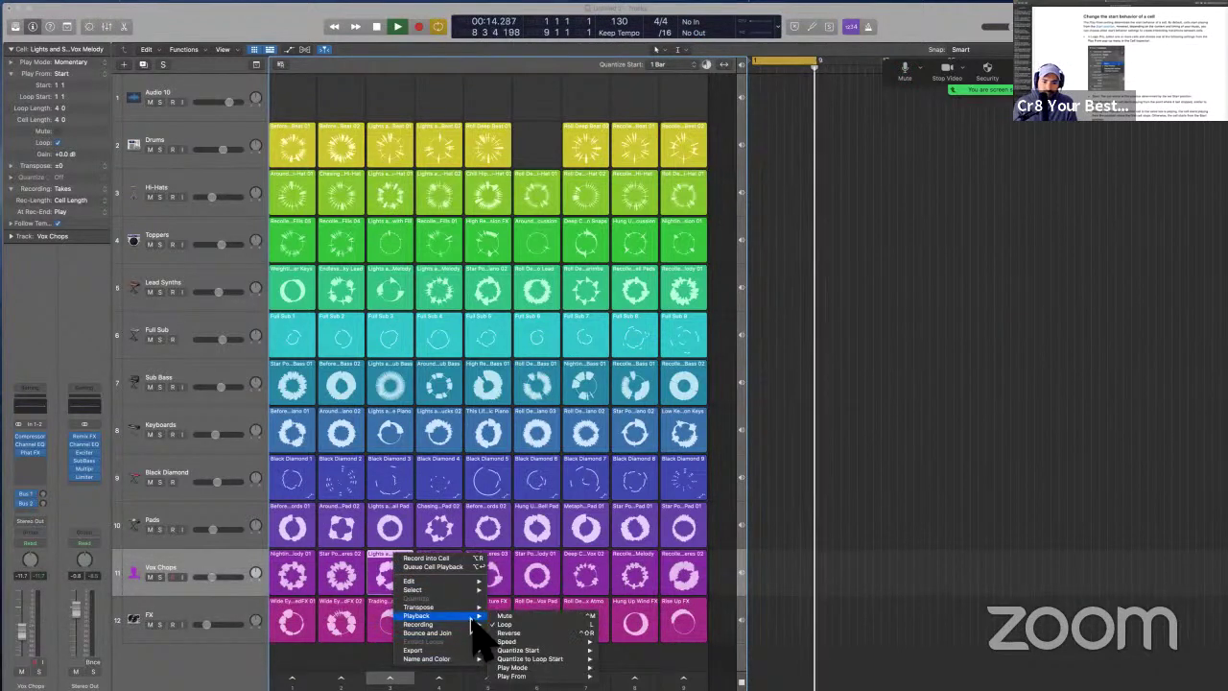
pyautogui.moveTo(575, 650)
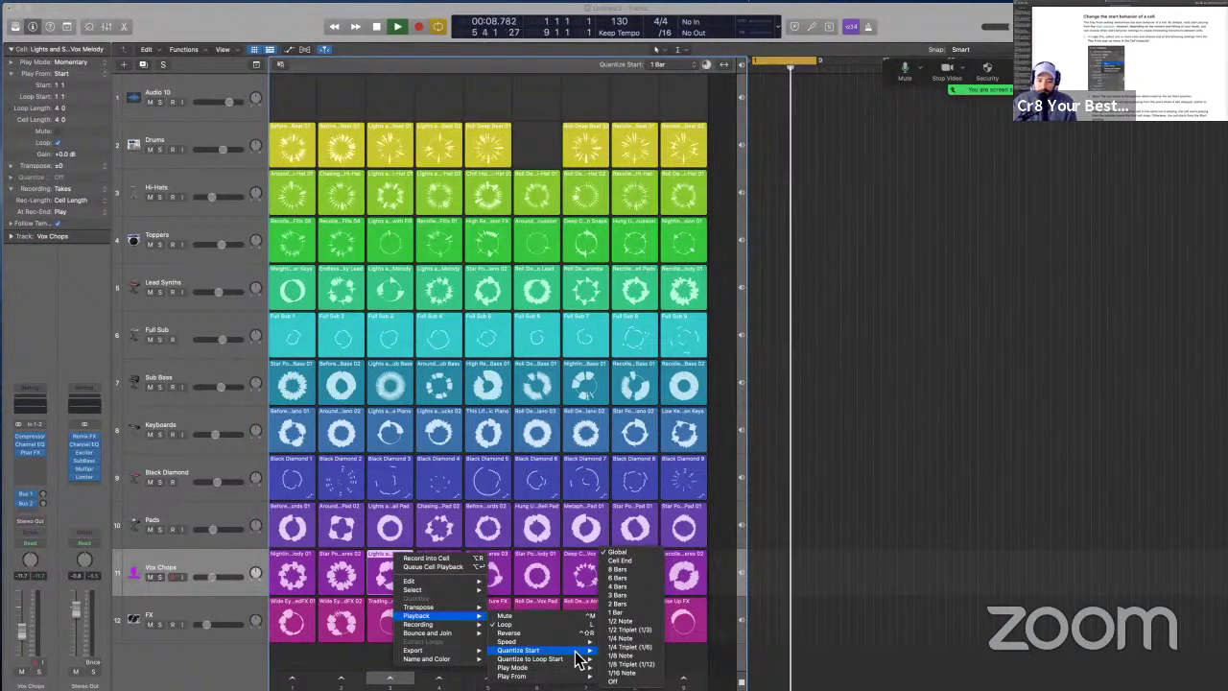
pyautogui.click(630, 682)
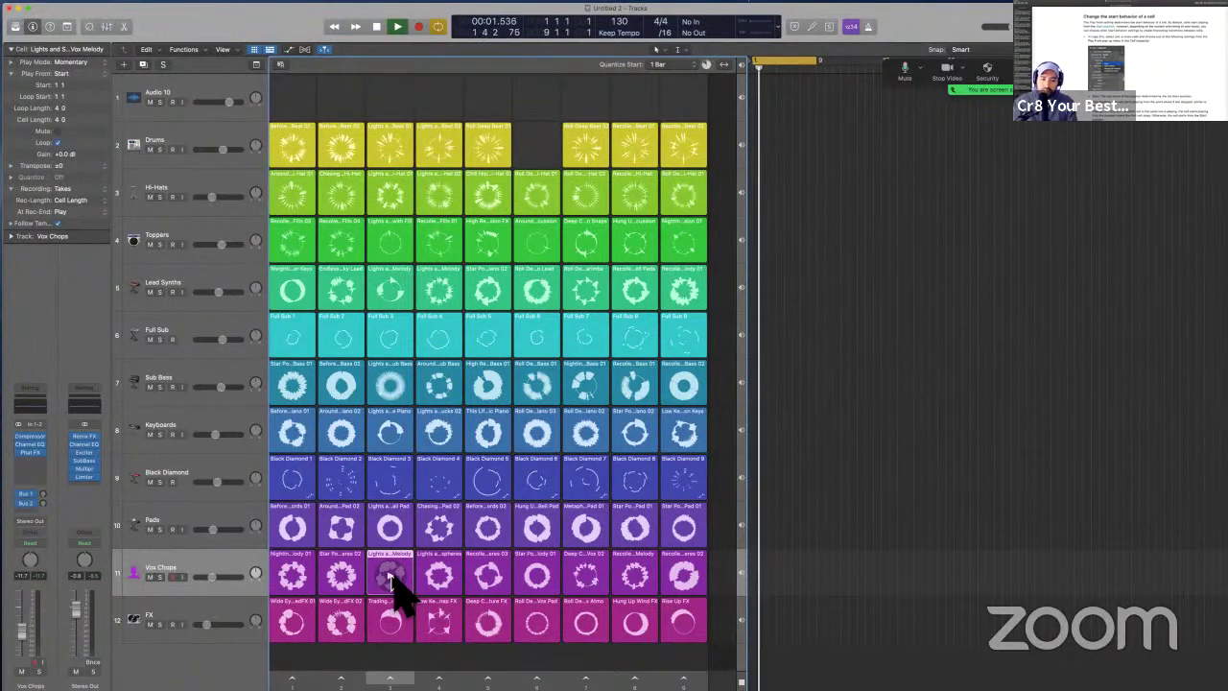
# - Examine the playback options, including Play Mode, available for the Vox Chops track's cell in scene 3
pyautogui.rightClick(394, 564)
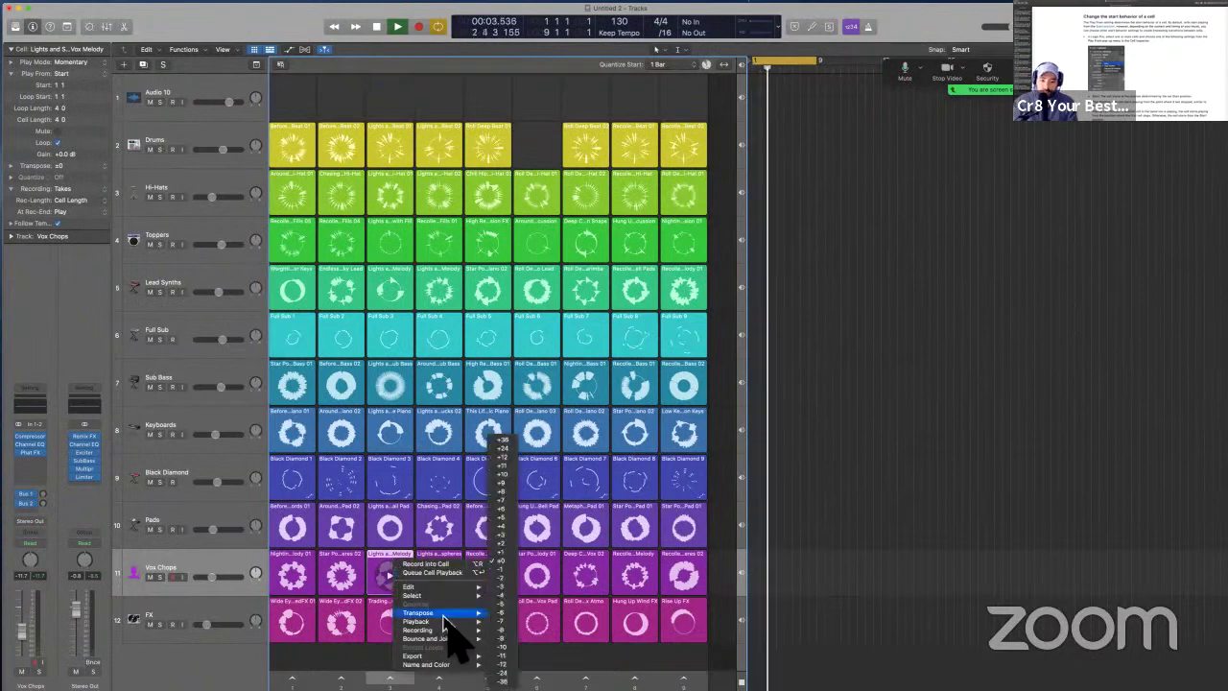
pyautogui.moveTo(449, 622)
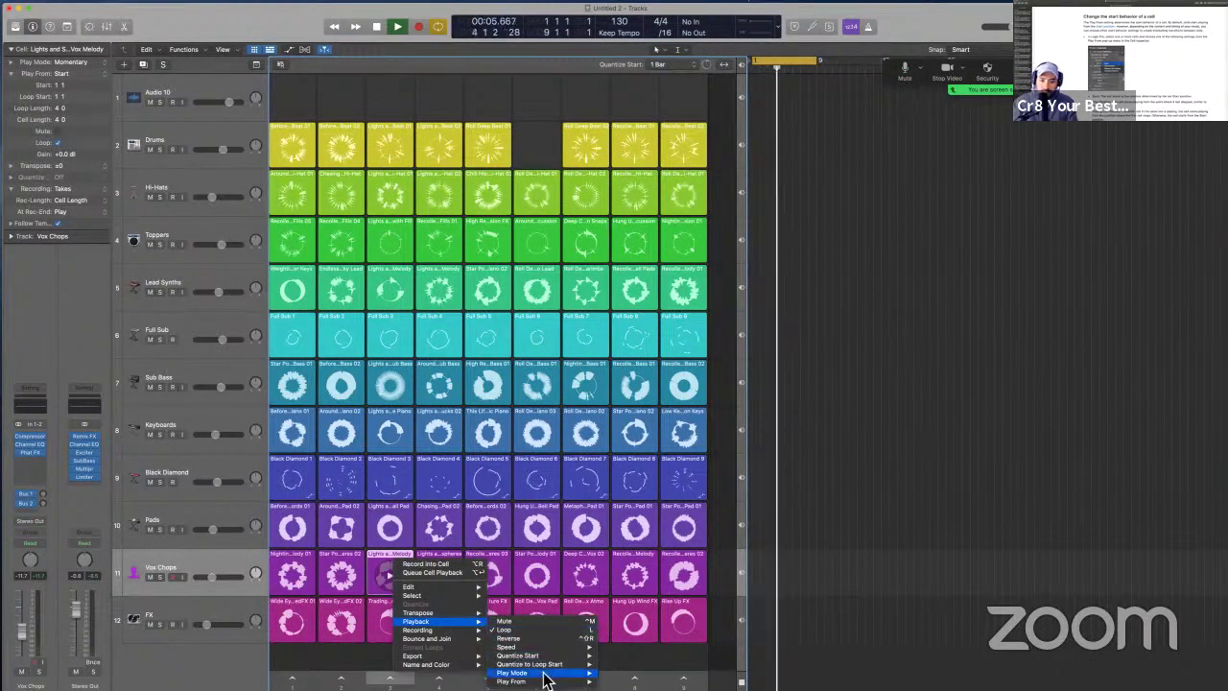
pyautogui.click(378, 556)
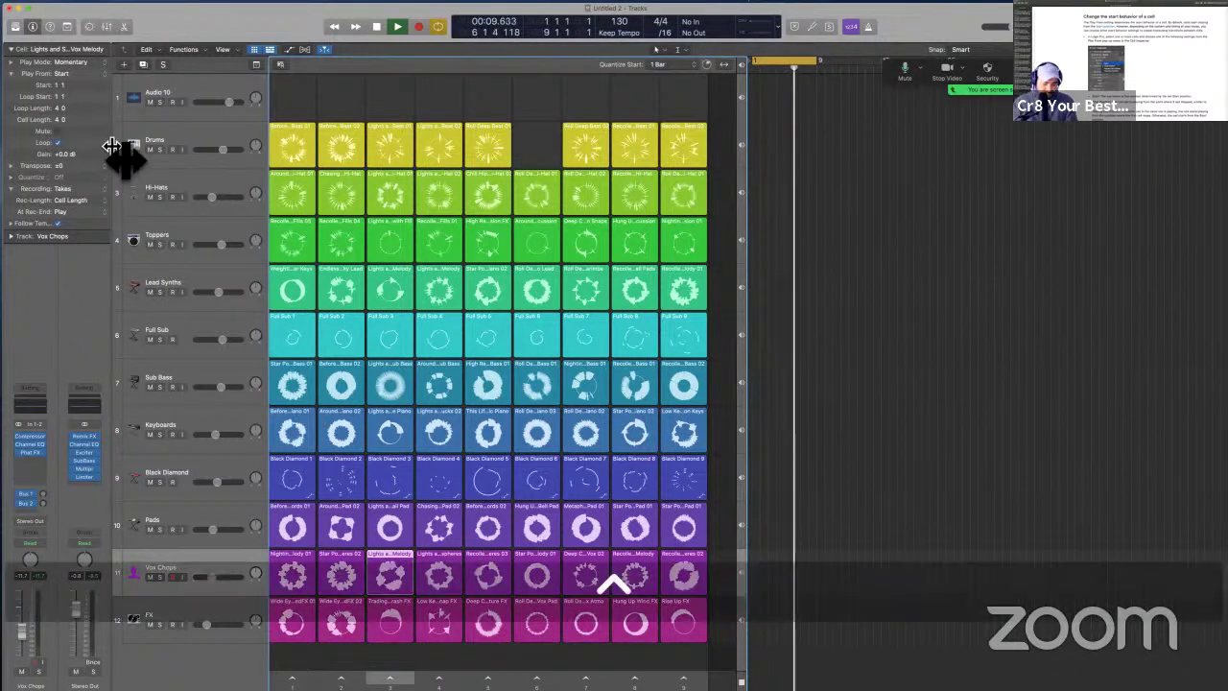
# - Circle the Cell inspector with the screen annotation tool and clear it, and detach the inspector as a floating window and dock it again
pyautogui.moveTo(108, 158)
pyautogui.mouseDown()
pyautogui.moveTo(68, 49)
pyautogui.moveTo(16, 59)
pyautogui.moveTo(22, 205)
pyautogui.moveTo(98, 223)
pyautogui.mouseUp()
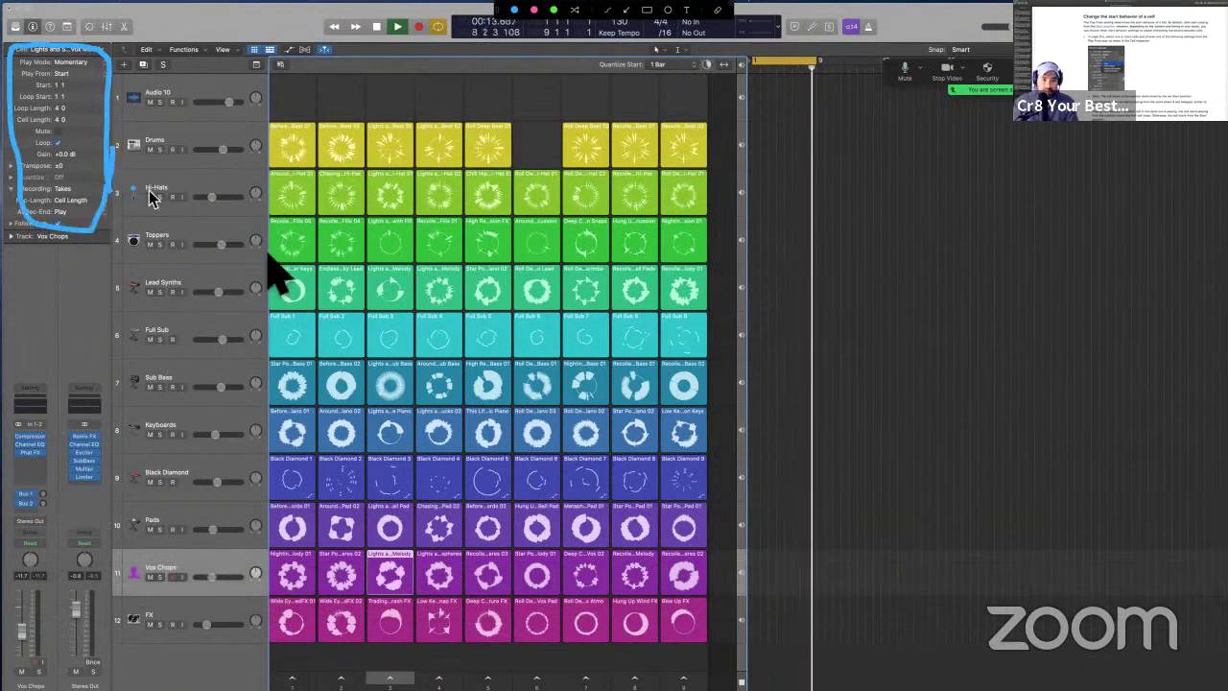
pyautogui.click(408, 573)
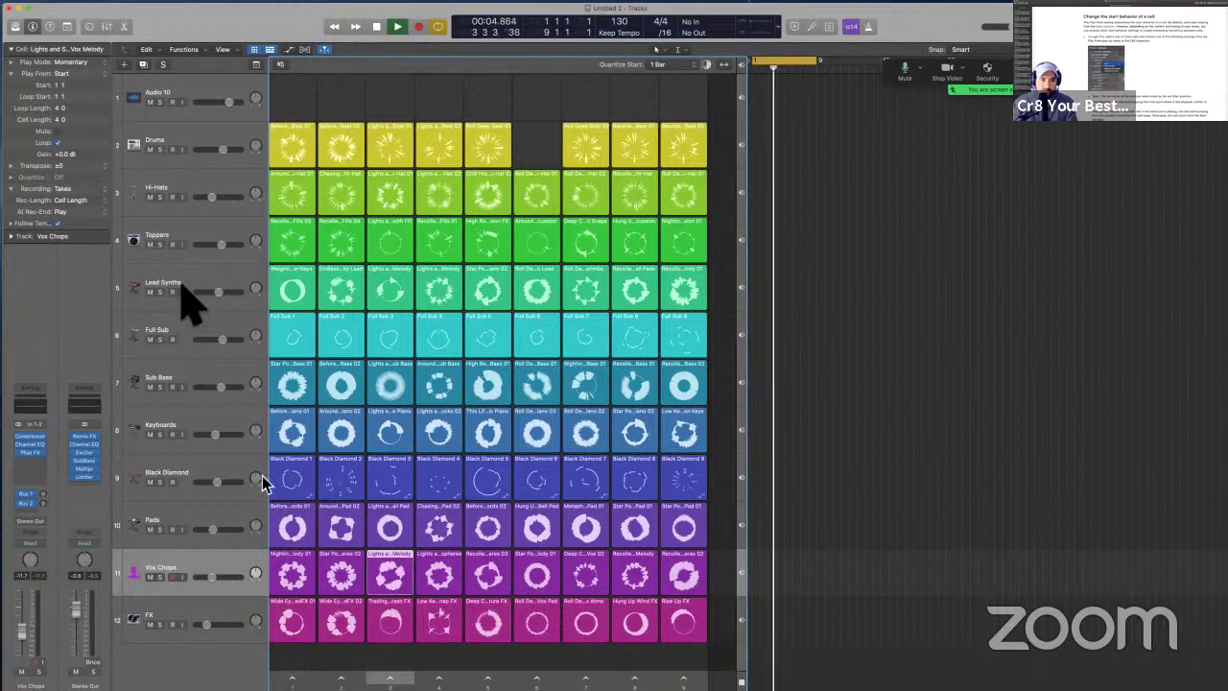
pyautogui.moveTo(23, 50); pyautogui.dragTo(509, 359)
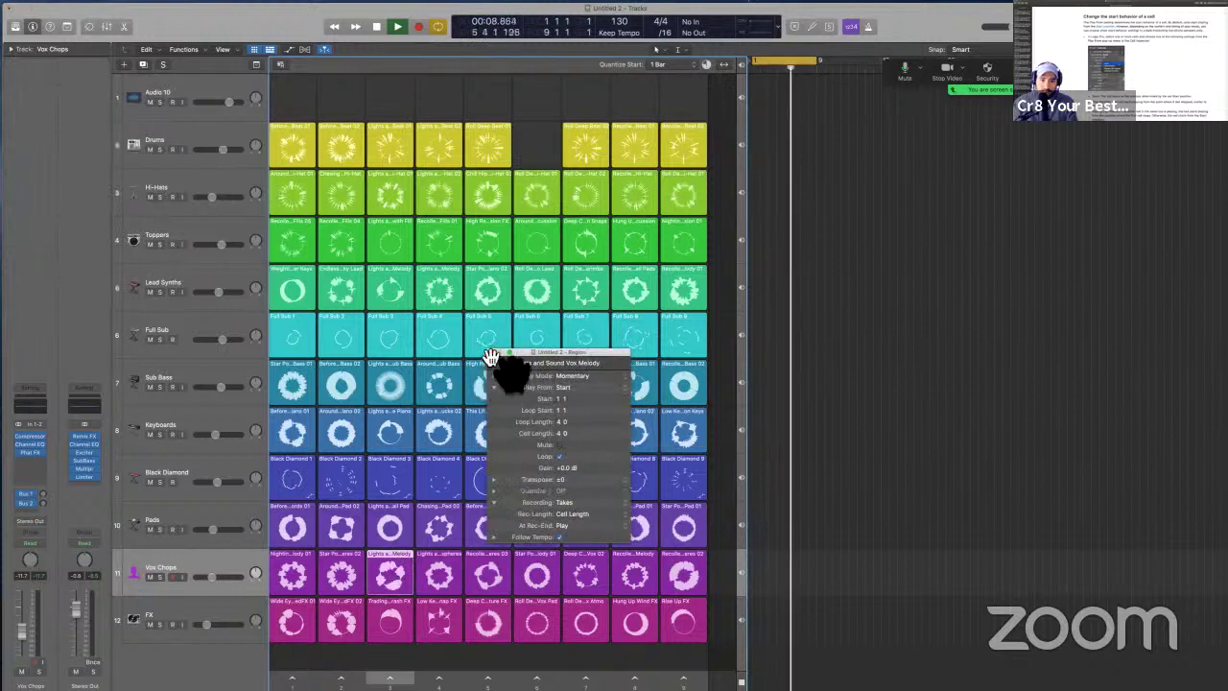
pyautogui.click(492, 353)
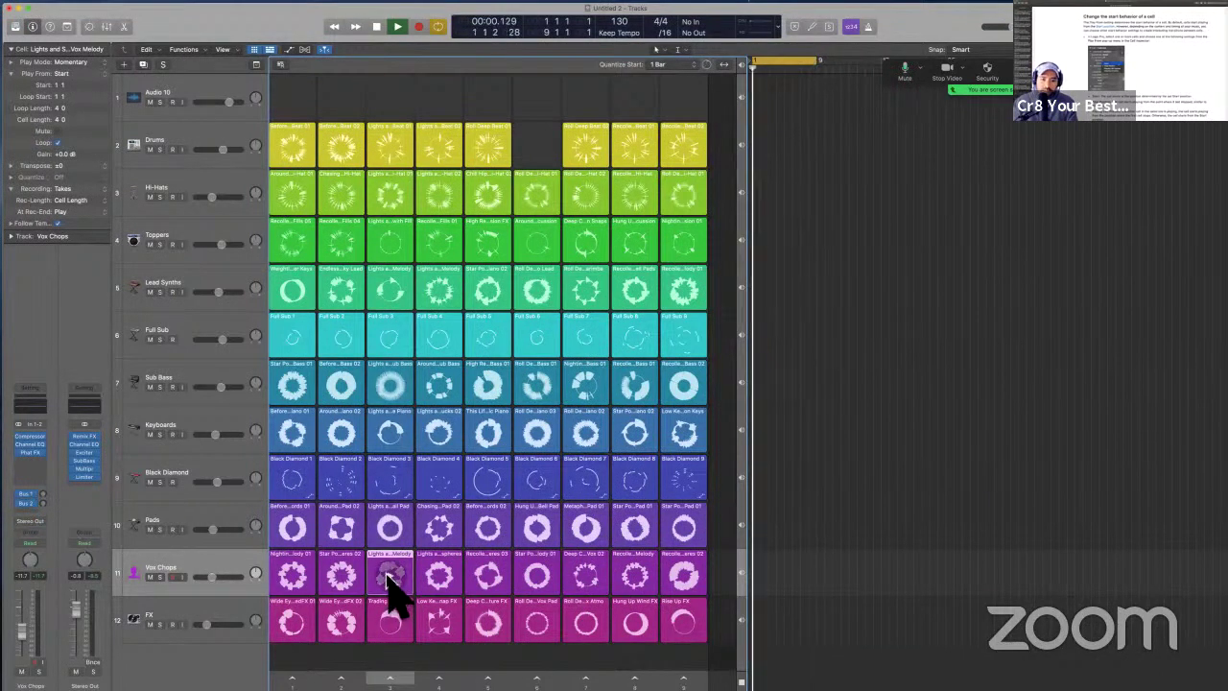
# - Play scene 3 to audition it with the Momentary Vox Chops cell, and stop the scene
pyautogui.click(388, 680)
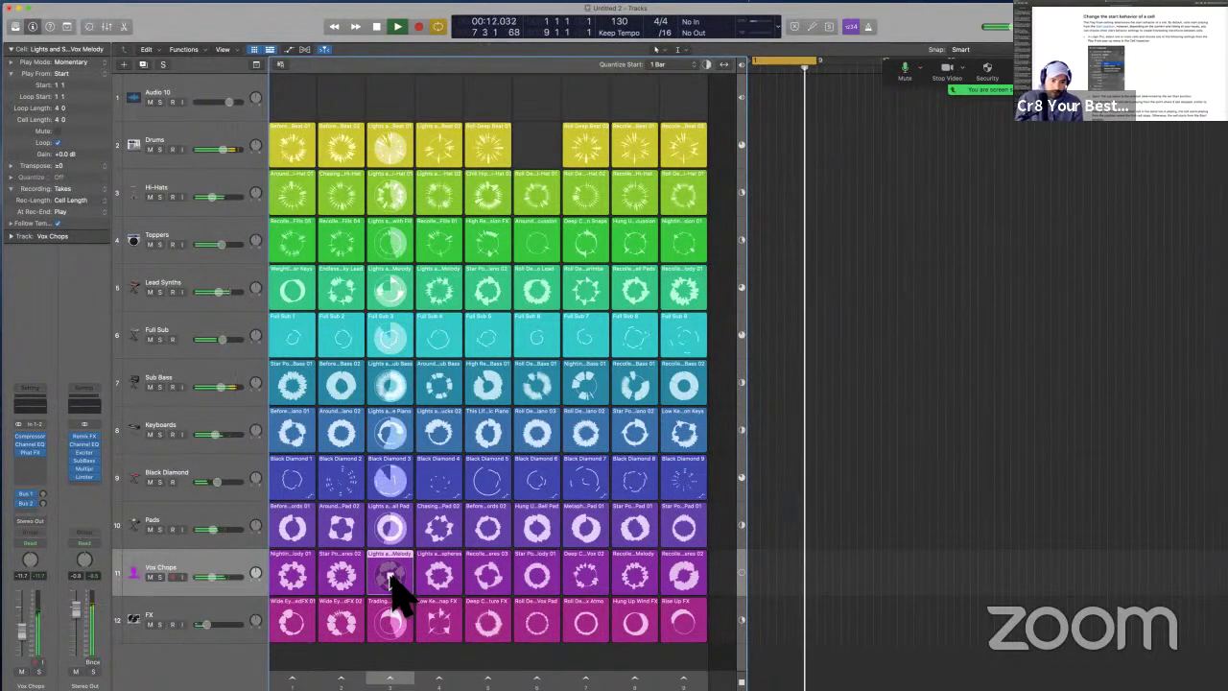
pyautogui.press('Return')
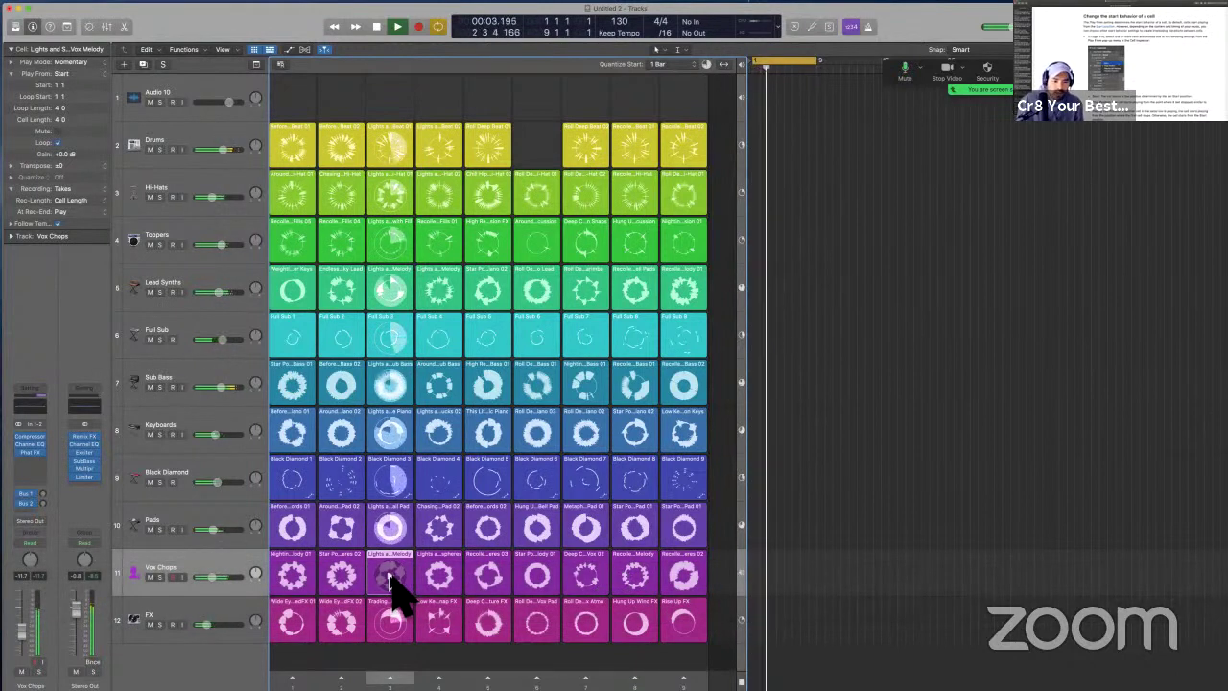
pyautogui.press('Up')
pyautogui.press('Up')
pyautogui.press('Down')
pyautogui.press('Down')
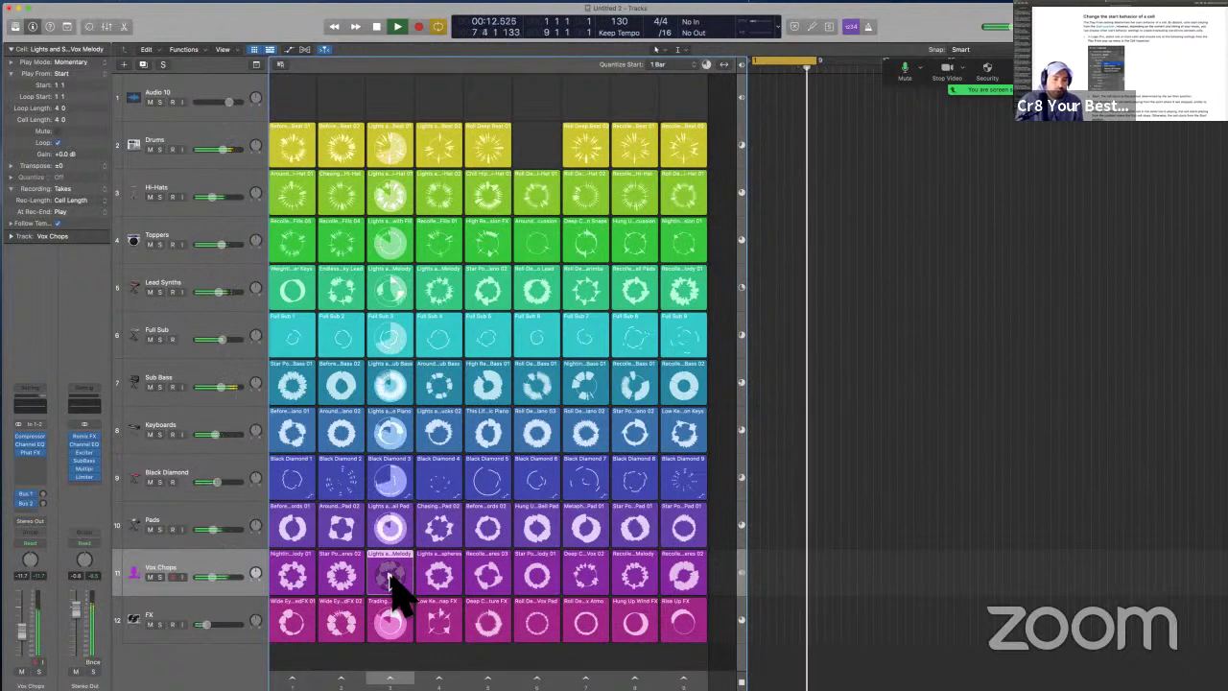
pyautogui.press('Return')
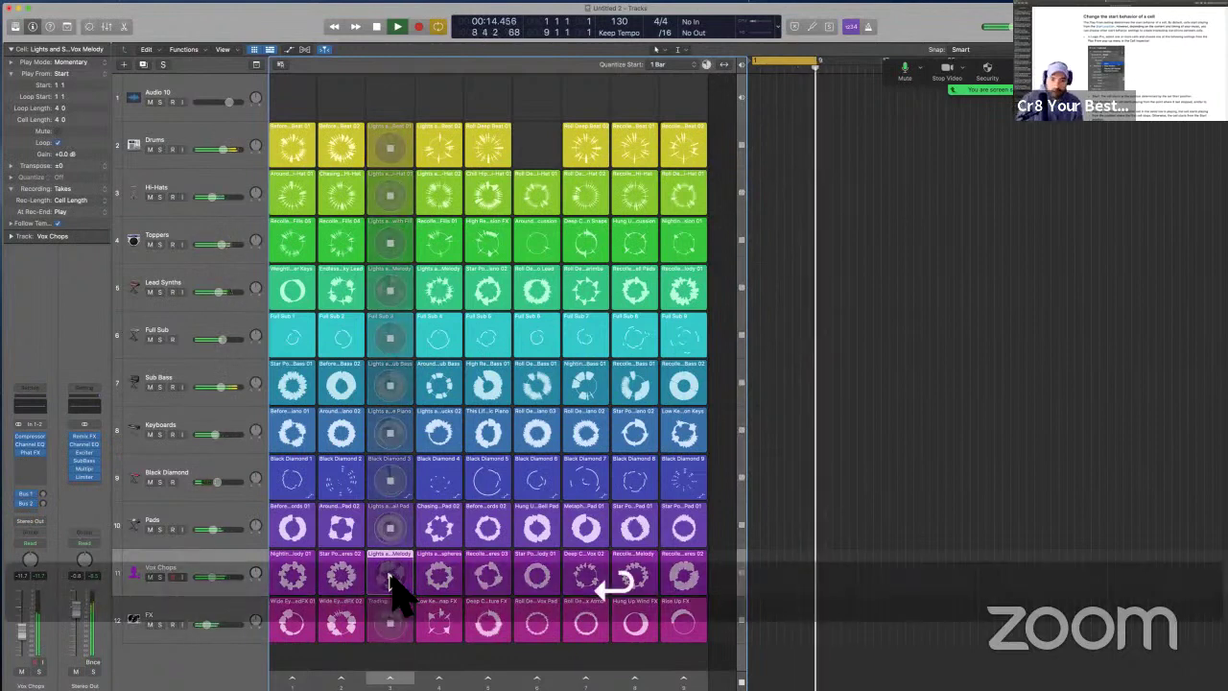
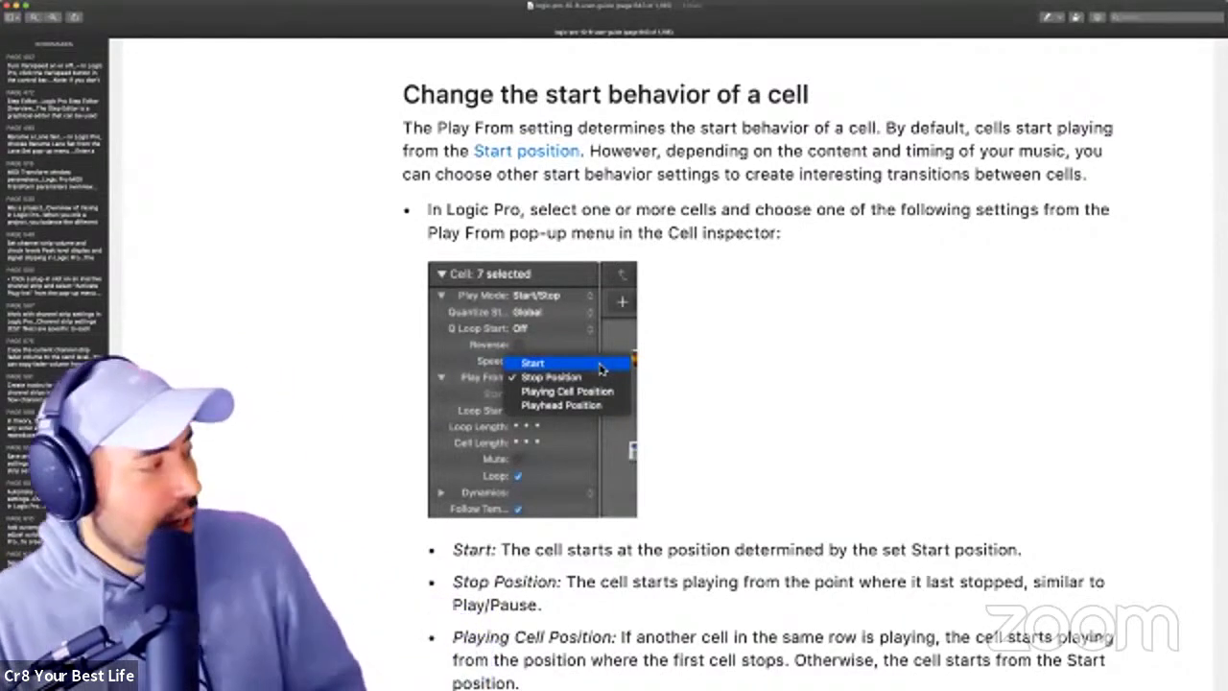
# - Switch to the Logic Pro user guide PDF in Preview, at the section "Change the start behavior of a cell"
pyautogui.press('super+Tab')
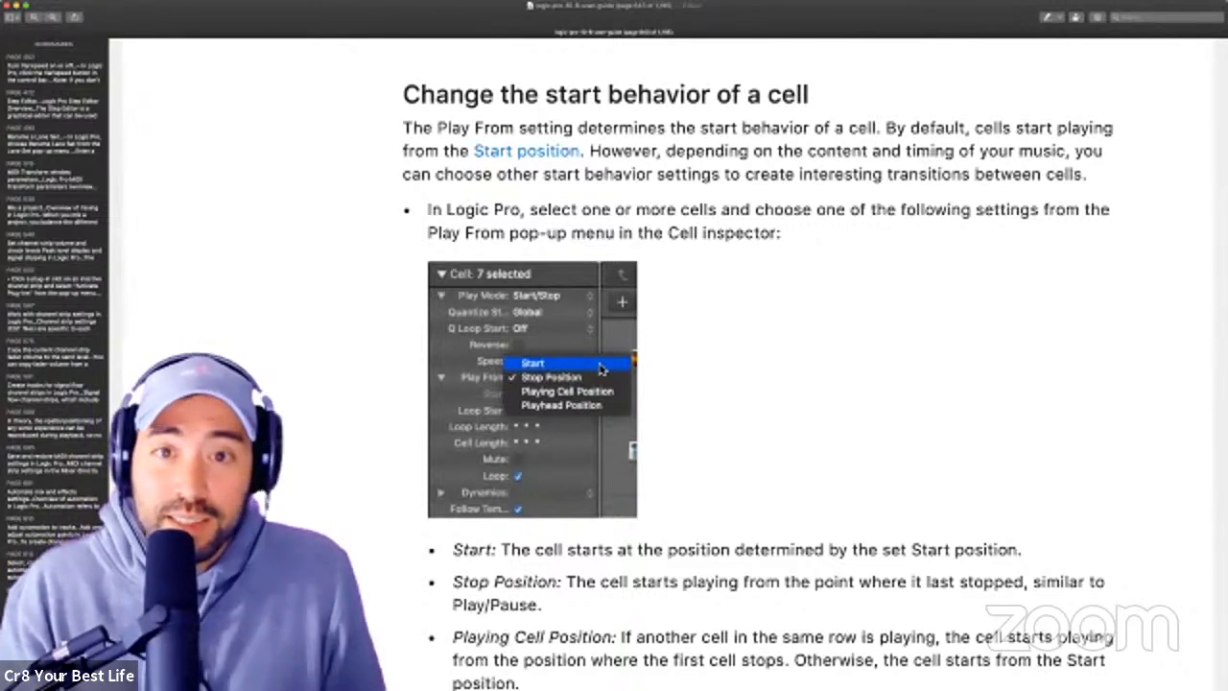
pyautogui.press('Return')
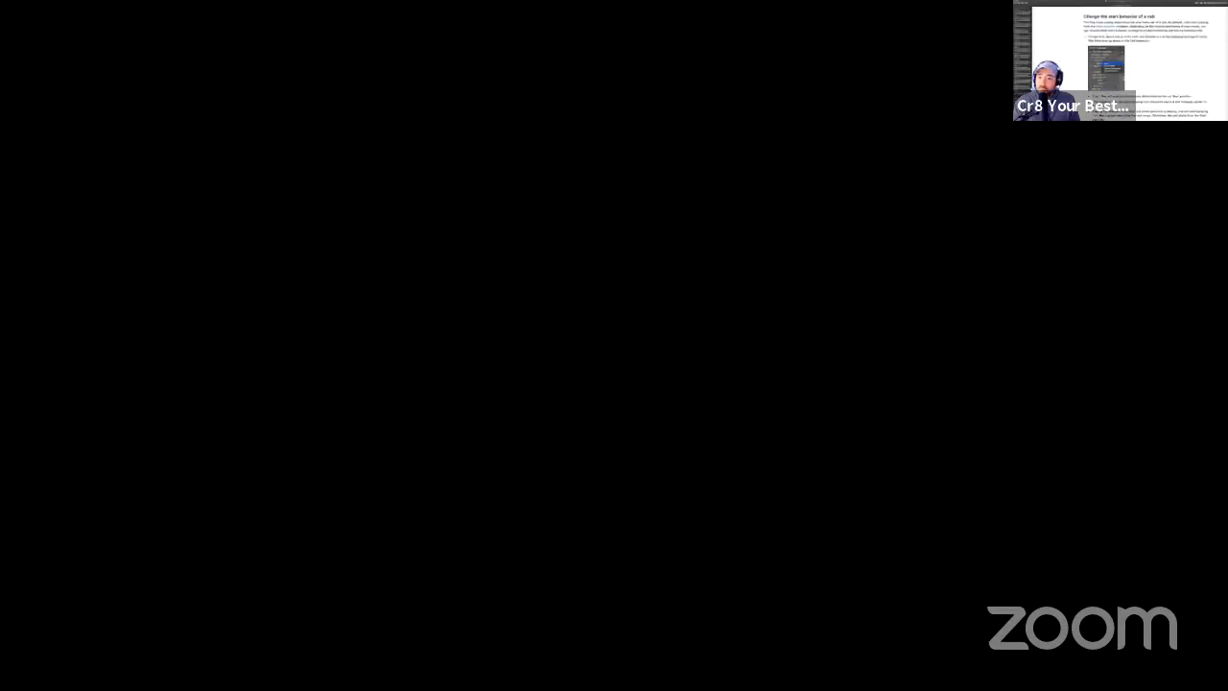
pyautogui.hotkey('ctrl', 'Up')
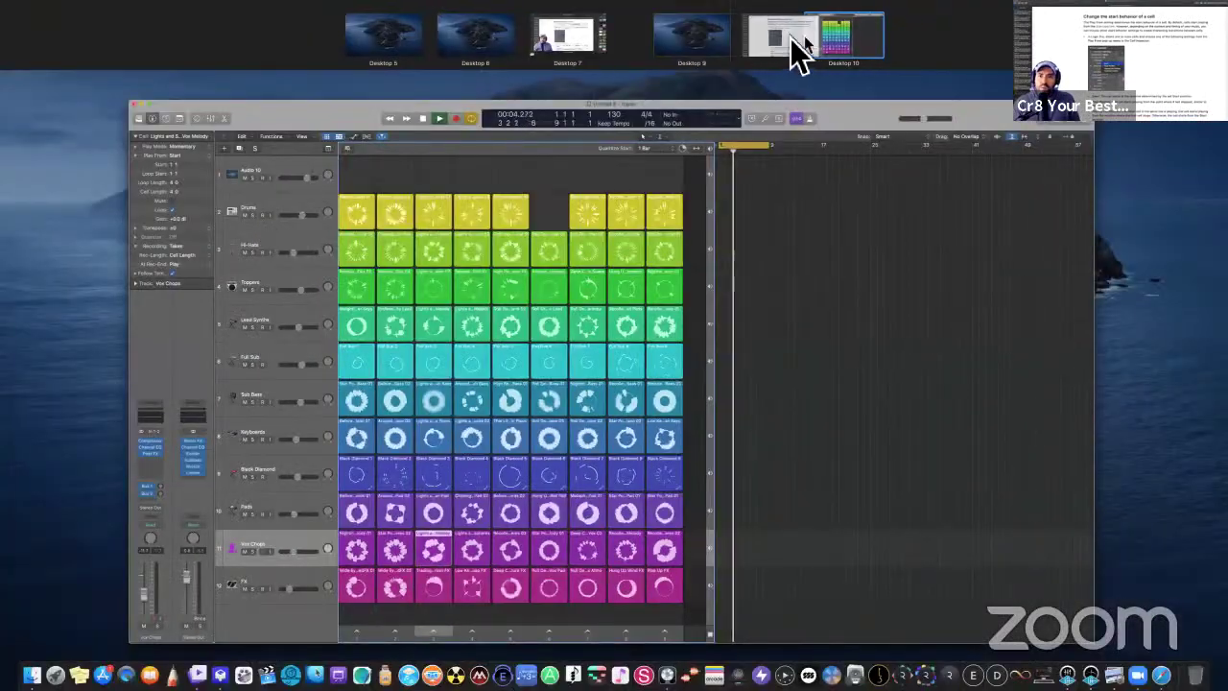
pyautogui.click(764, 43)
pyautogui.hotkey('ctrl', 'Left')
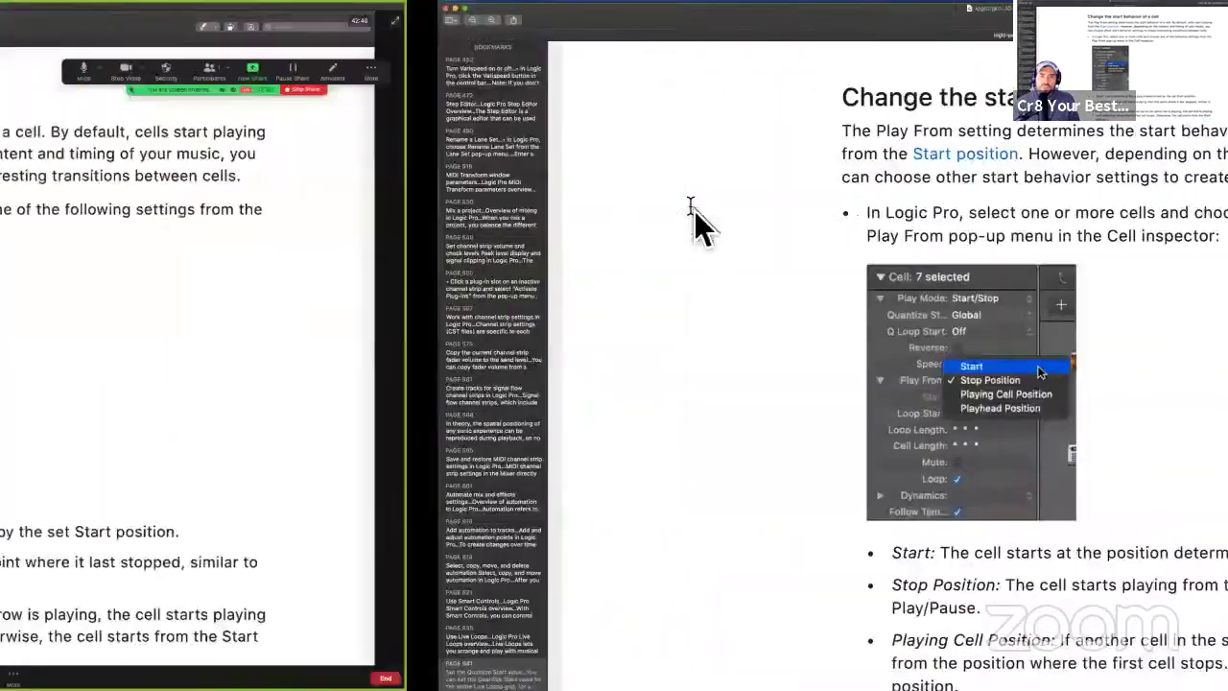
pyautogui.hotkey('ctrl', 'Right')
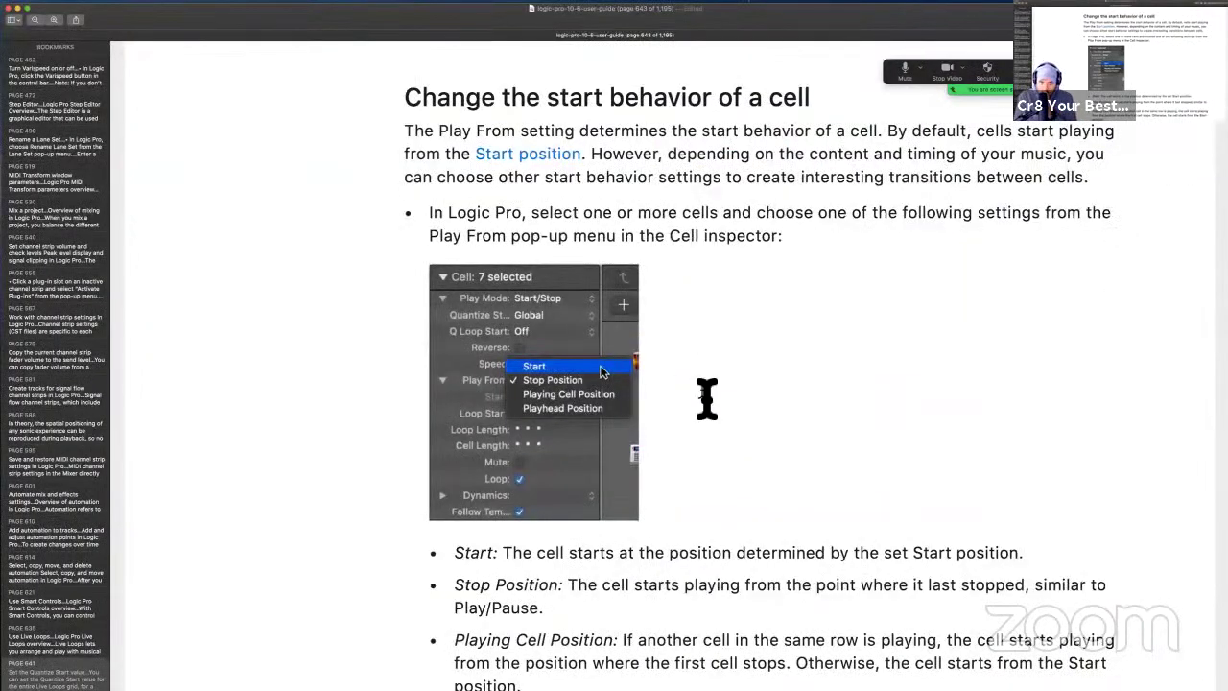
# - Highlight the sentence "The Play From setting determines the start behavior of a cell." in the guide
pyautogui.scroll(-2, 707, 398)
pyautogui.scroll(3, 707, 398)
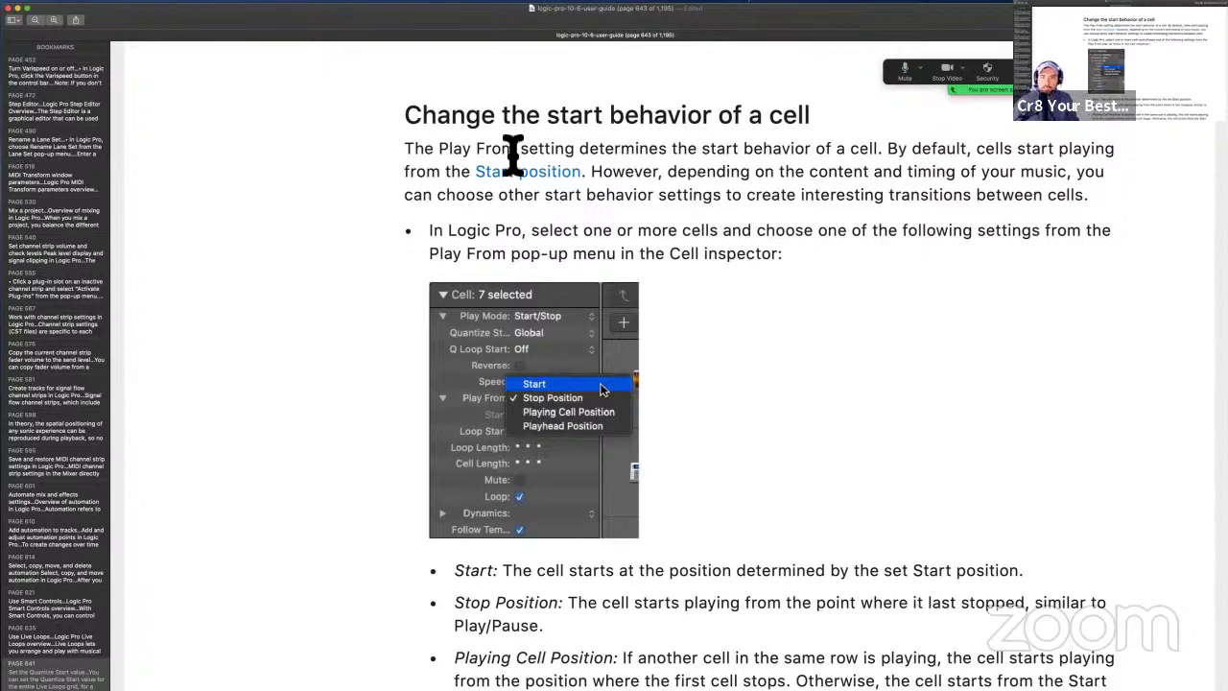
pyautogui.moveTo(417, 151); pyautogui.dragTo(892, 156)
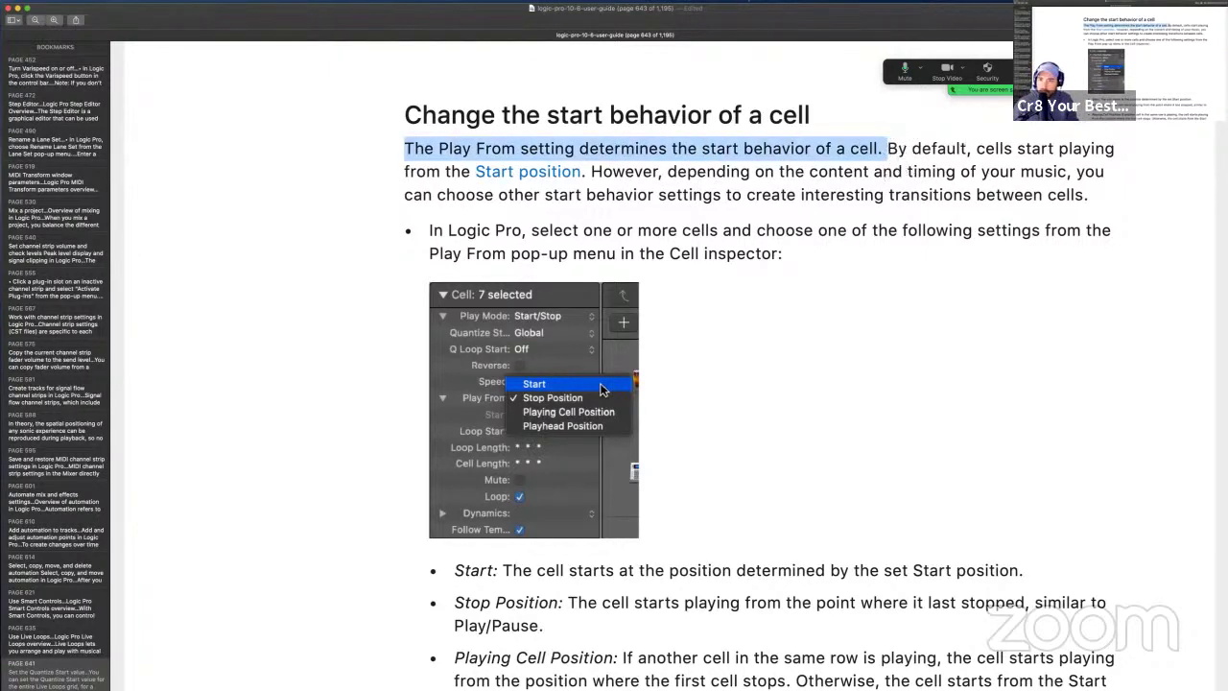
pyautogui.press('ctrl+super+h')
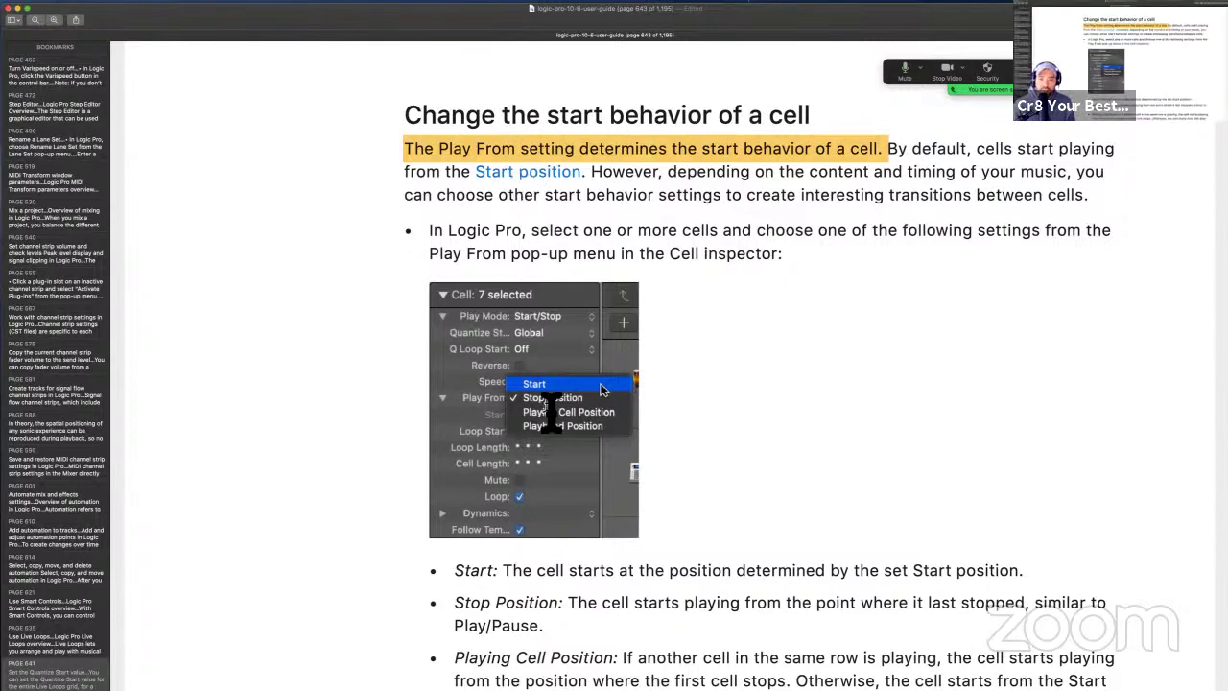
# - Underline Playing Cell Position and Playhead Position in the guide's Play From illustration with the screen annotation tool, clearing each line
pyautogui.hotkey('ctrl', 'a')
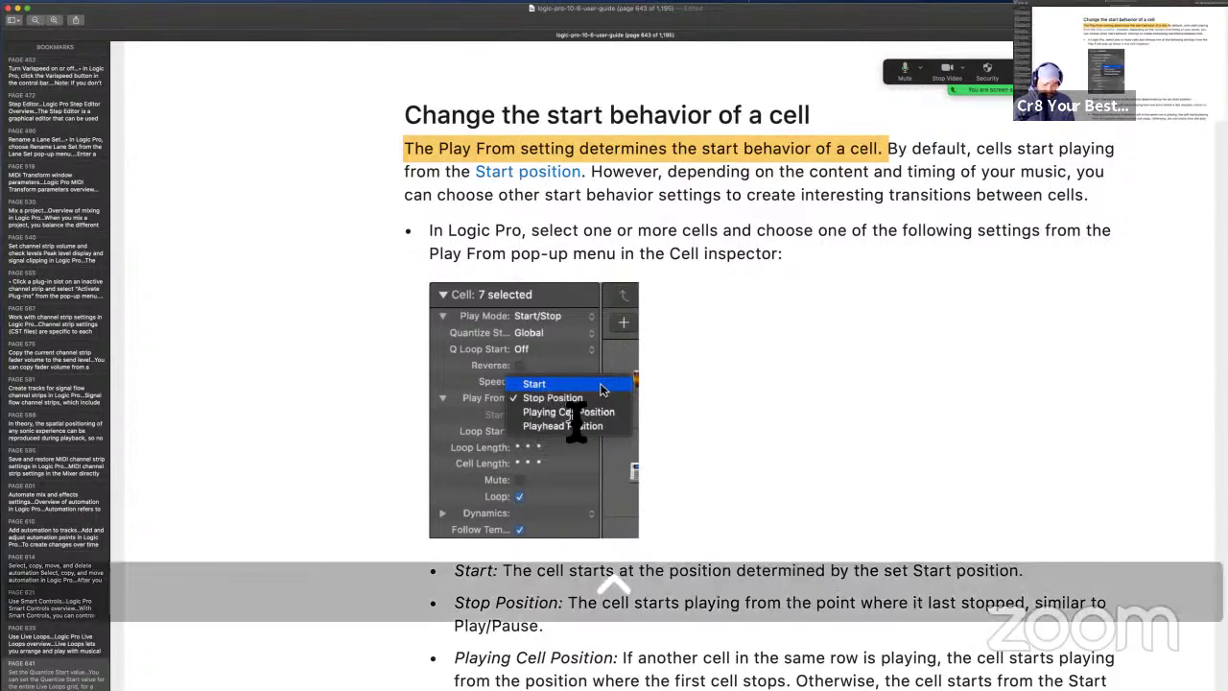
pyautogui.moveTo(511, 401); pyautogui.dragTo(614, 421)
pyautogui.hotkey('ctrl', 'a')
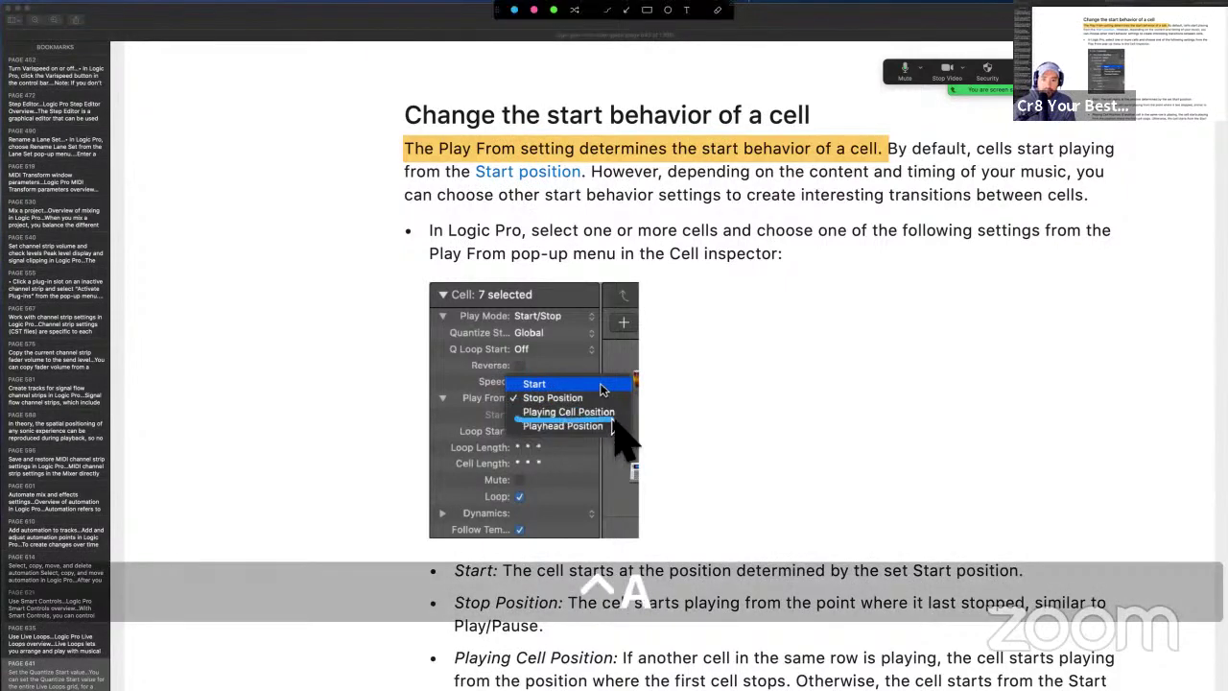
pyautogui.hotkey('ctrl', 'a')
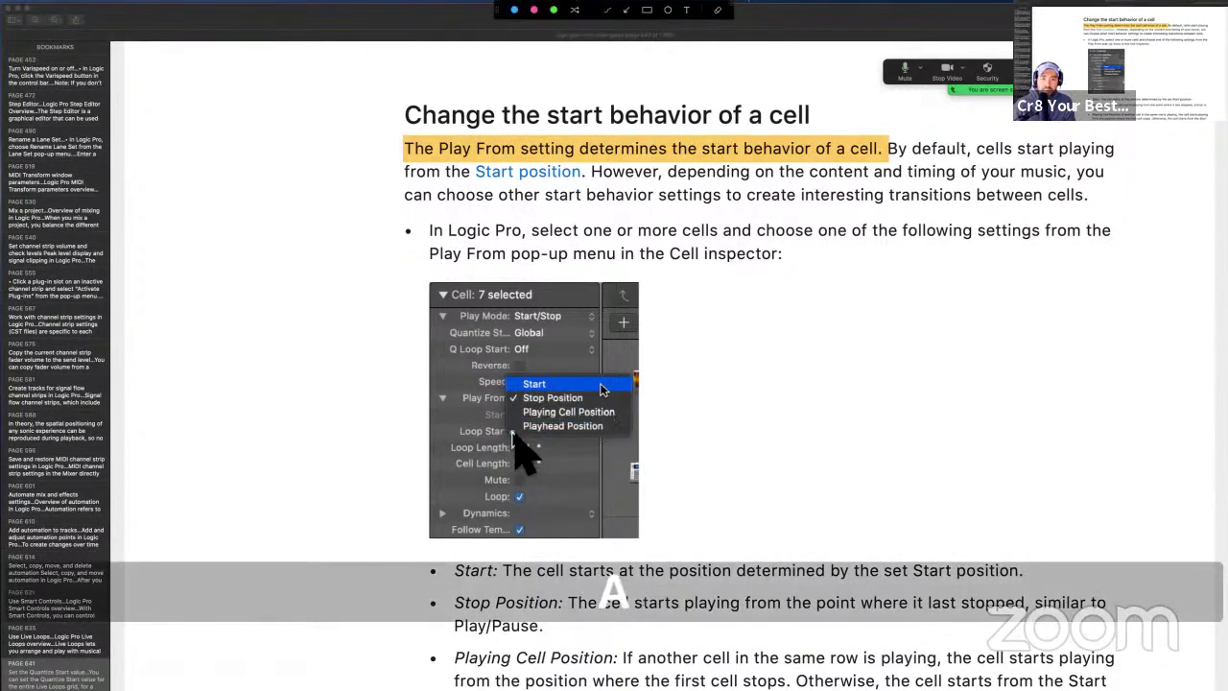
pyautogui.moveTo(511, 437); pyautogui.dragTo(614, 439)
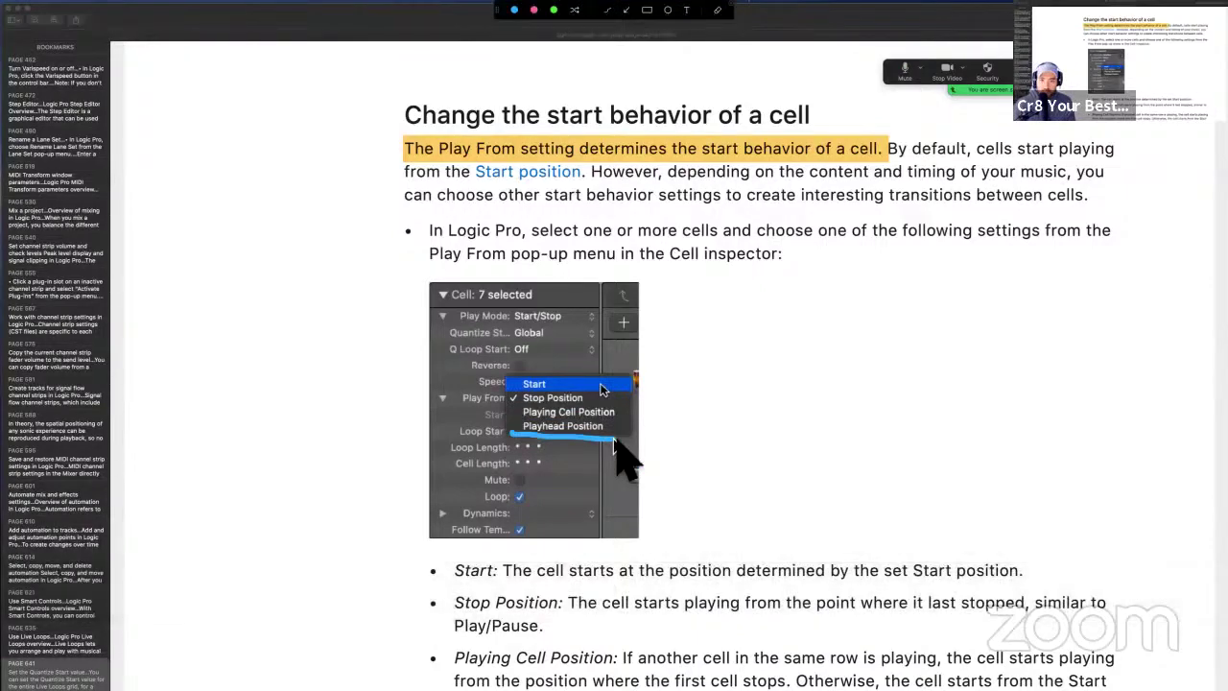
pyautogui.hotkey('ctrl', 'a')
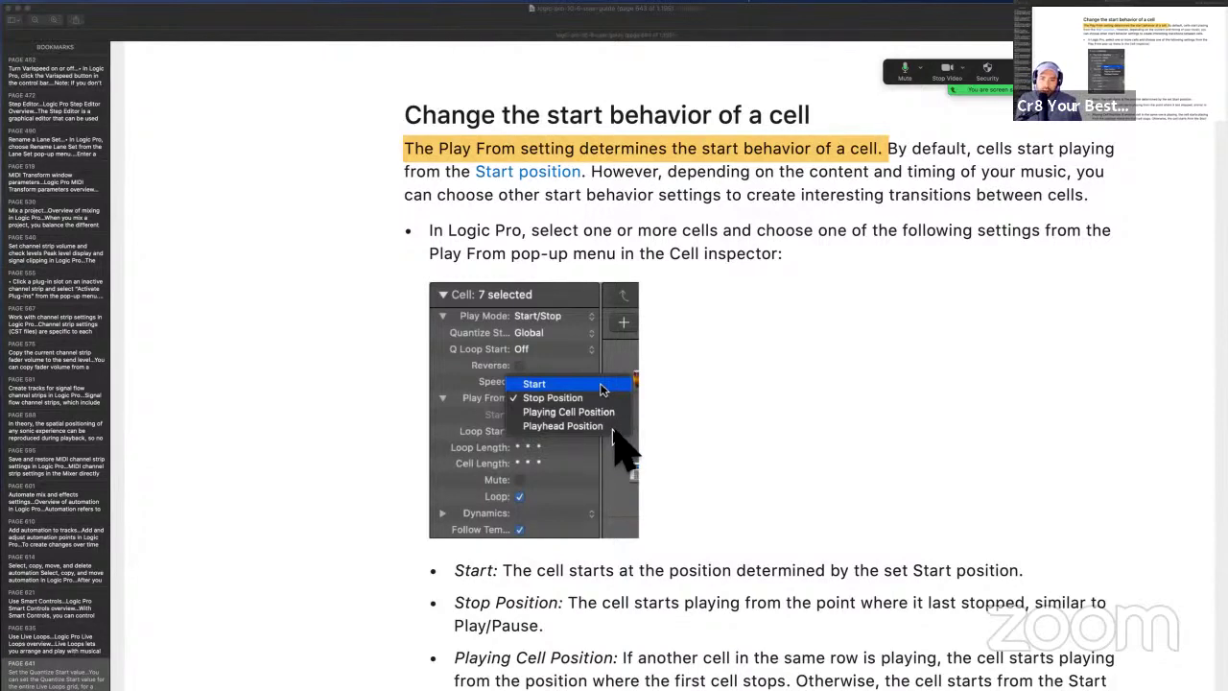
# - Highlight "you can choose other start behavior settings to create interesting transitions between cells." in the section's opening paragraph
pyautogui.moveTo(593, 185); pyautogui.dragTo(756, 190)
pyautogui.click(757, 189)
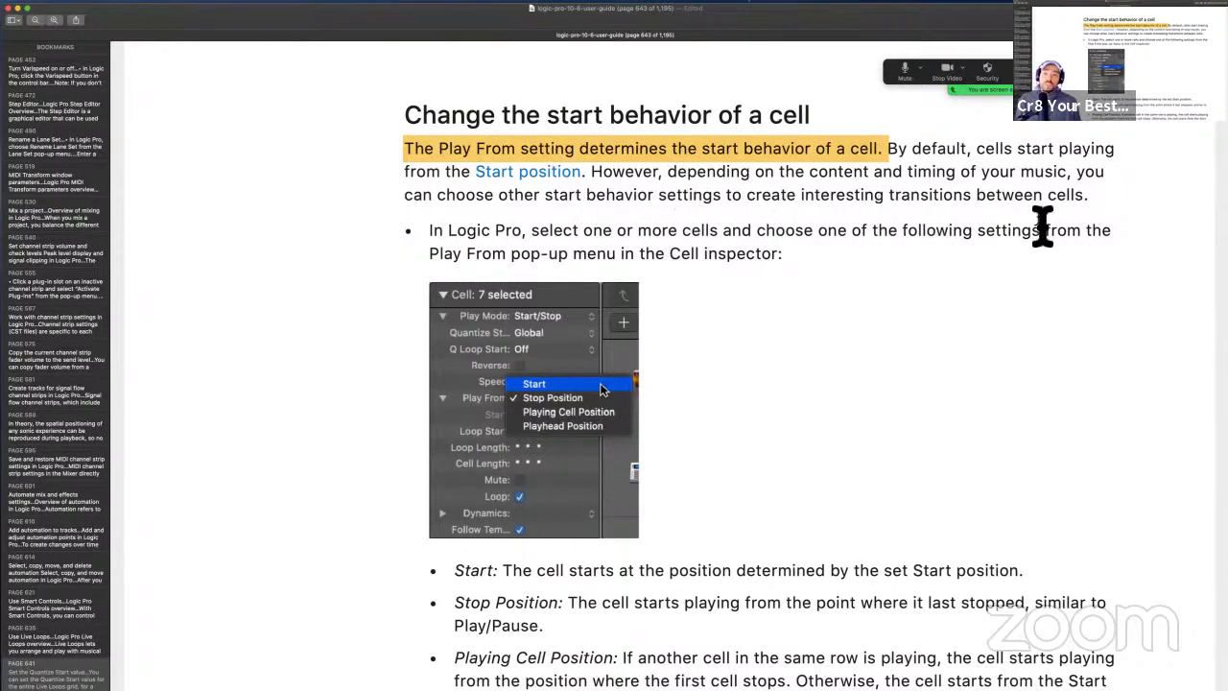
pyautogui.moveTo(1081, 180); pyautogui.dragTo(1089, 201)
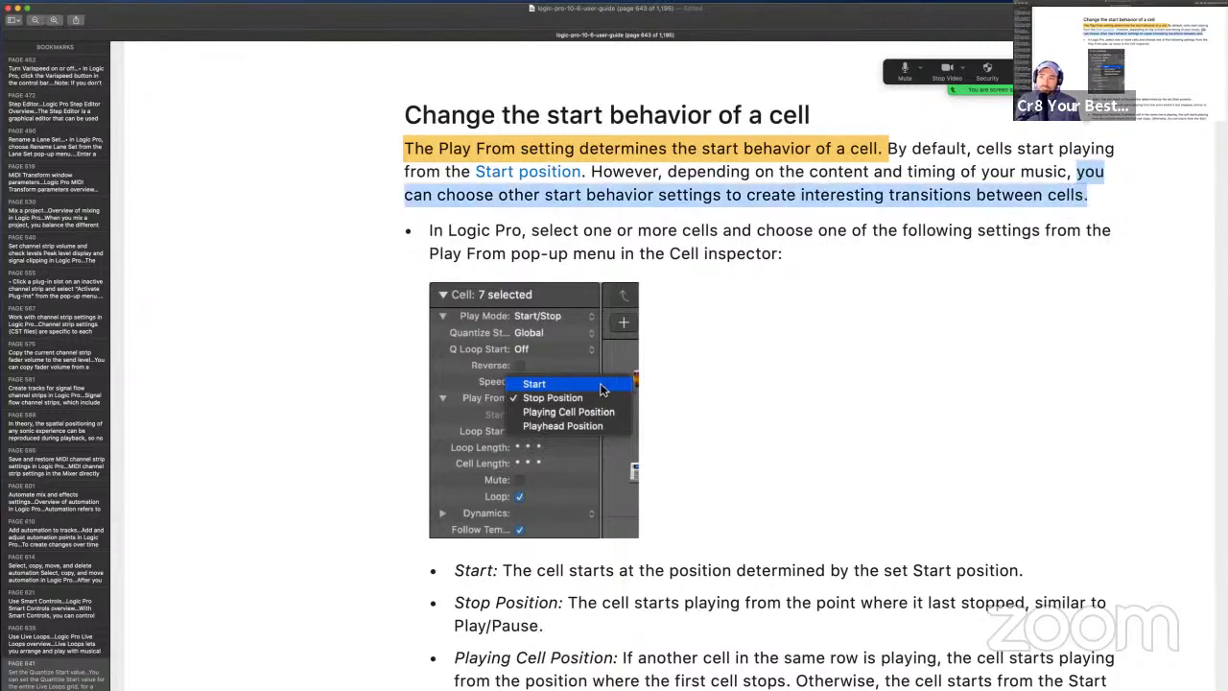
pyautogui.press('ctrl+super+h')
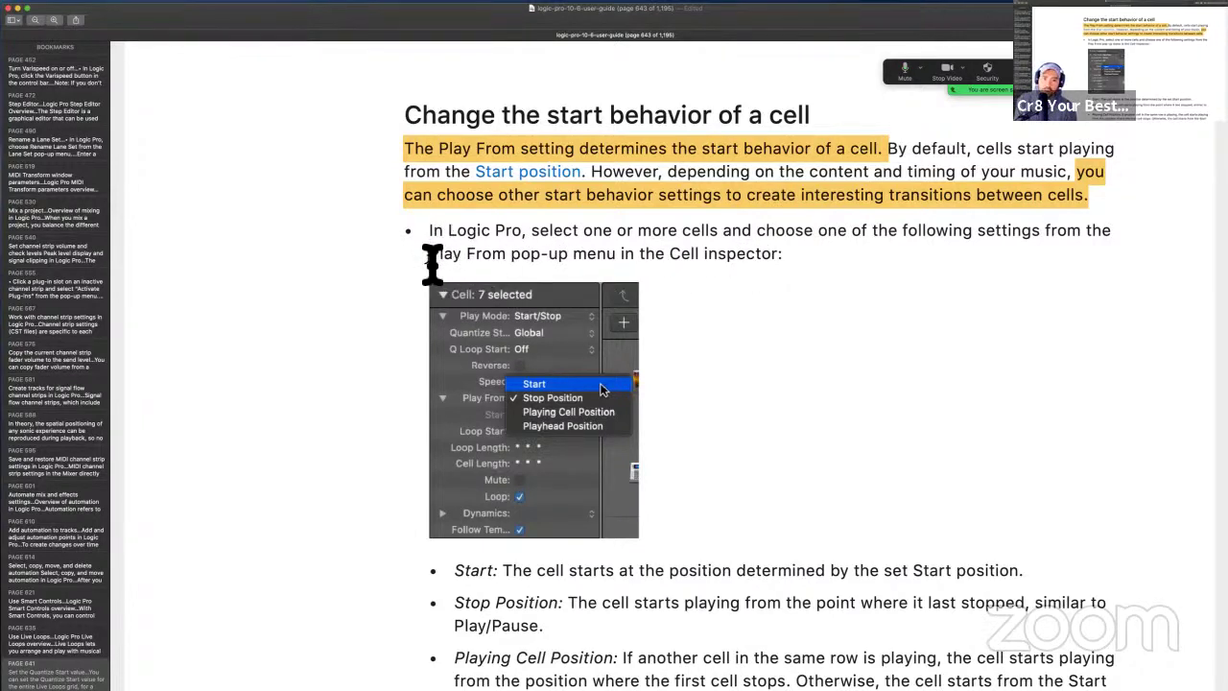
# - Select the words "Play From" in the instruction, followed by the full Start and Stop Position descriptions, one at a time
pyautogui.moveTo(431, 258); pyautogui.dragTo(518, 259)
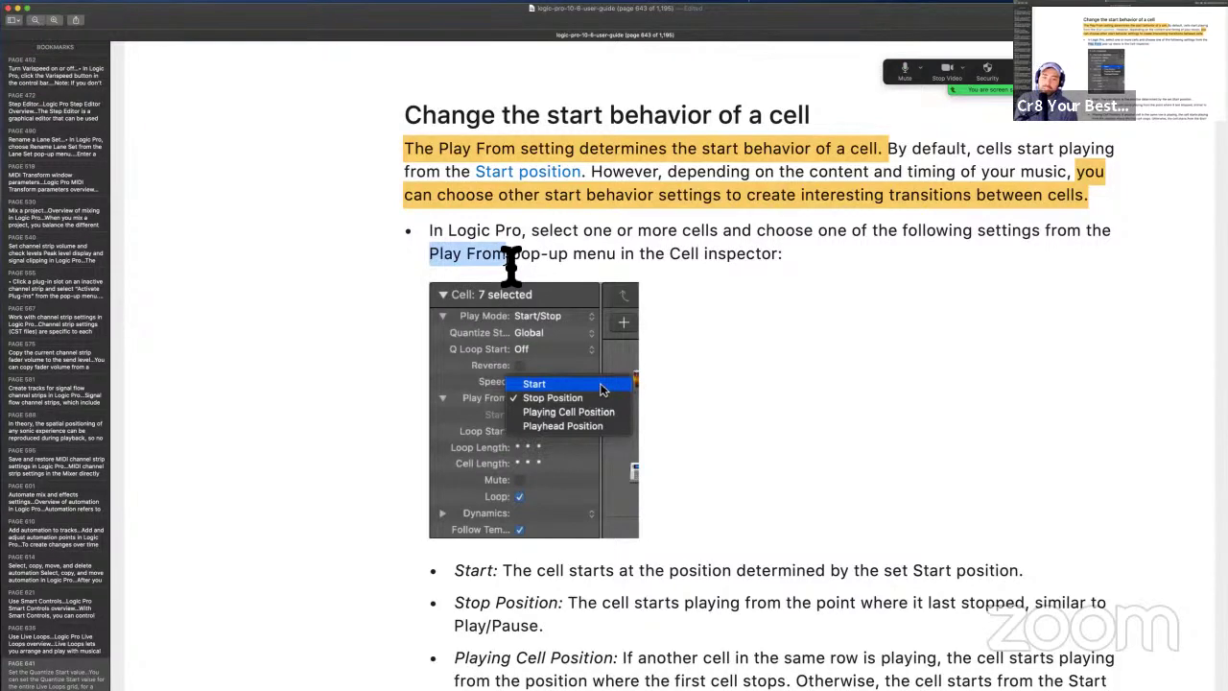
pyautogui.scroll(-5, 673, 555)
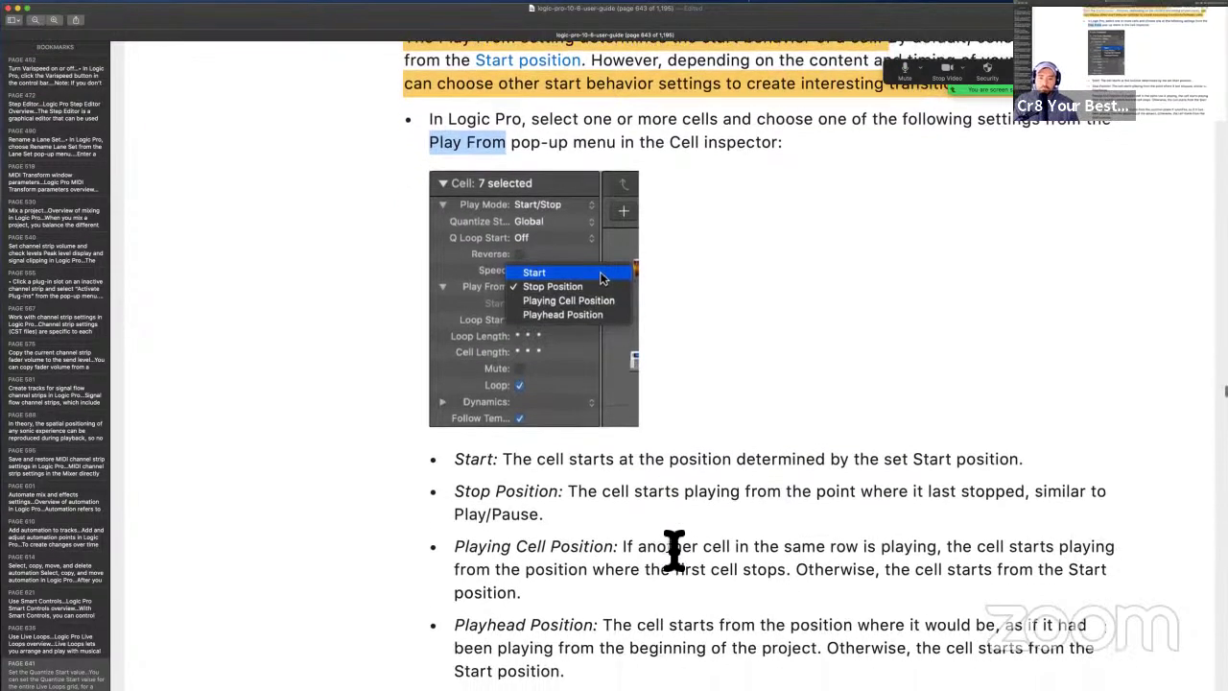
pyautogui.scroll(-3, 673, 548)
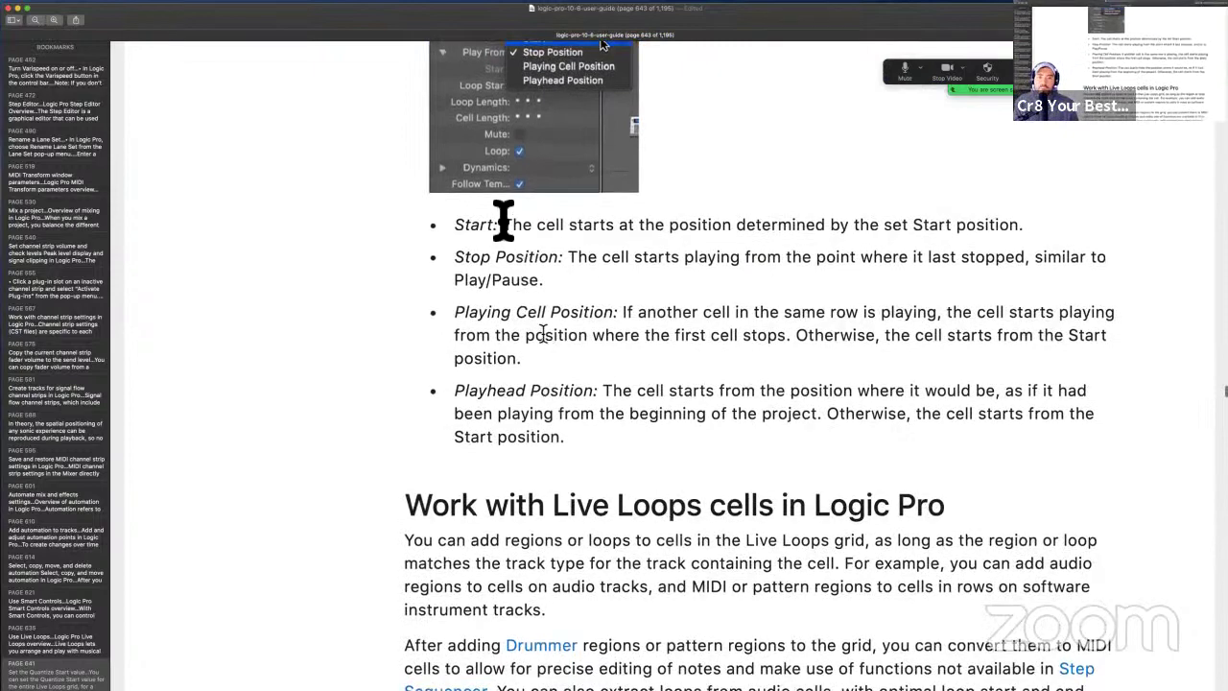
pyautogui.moveTo(447, 236); pyautogui.dragTo(1091, 236)
pyautogui.scroll(-1, 1090, 236)
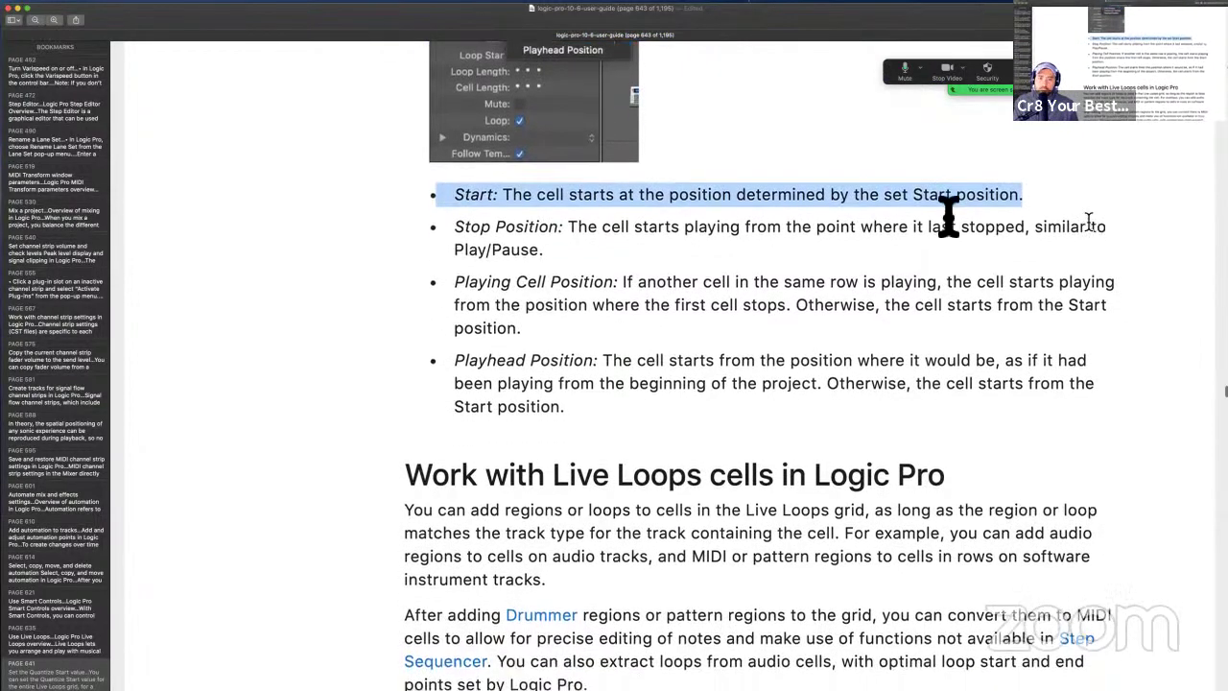
pyautogui.click(549, 230)
pyautogui.moveTo(456, 230); pyautogui.dragTo(543, 247)
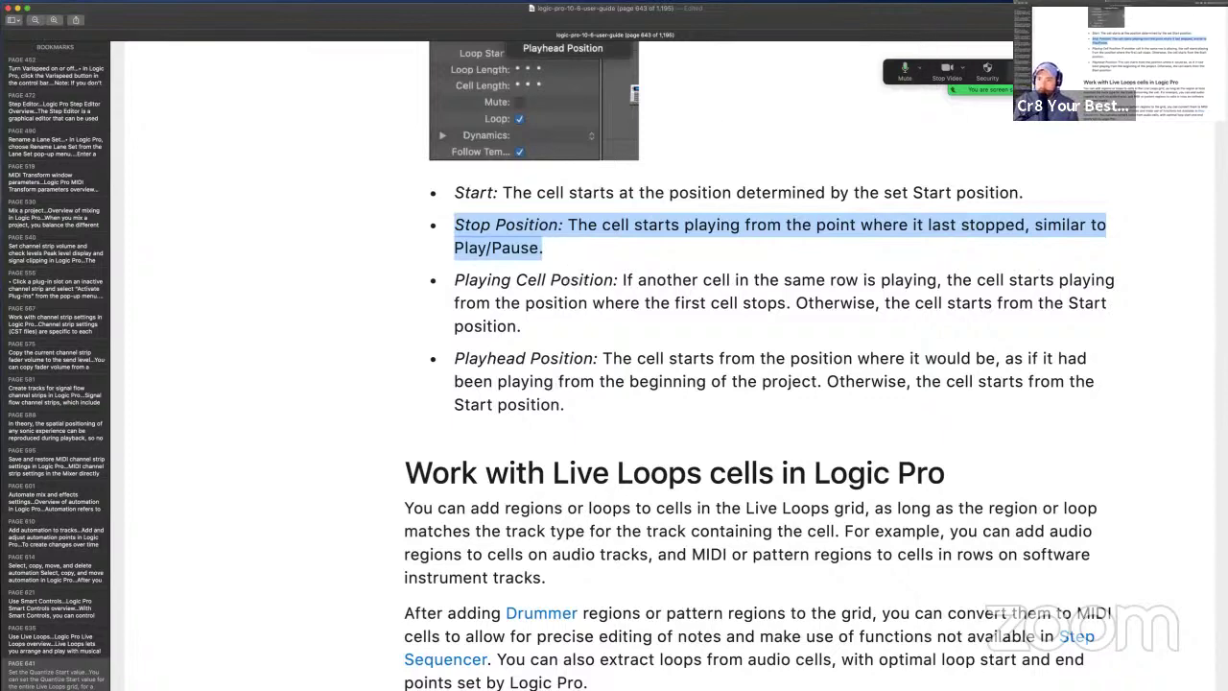
# - Open Zoom's screen-sharing selection and share Desktop 2 in the meeting
pyautogui.press('super+shift+s')
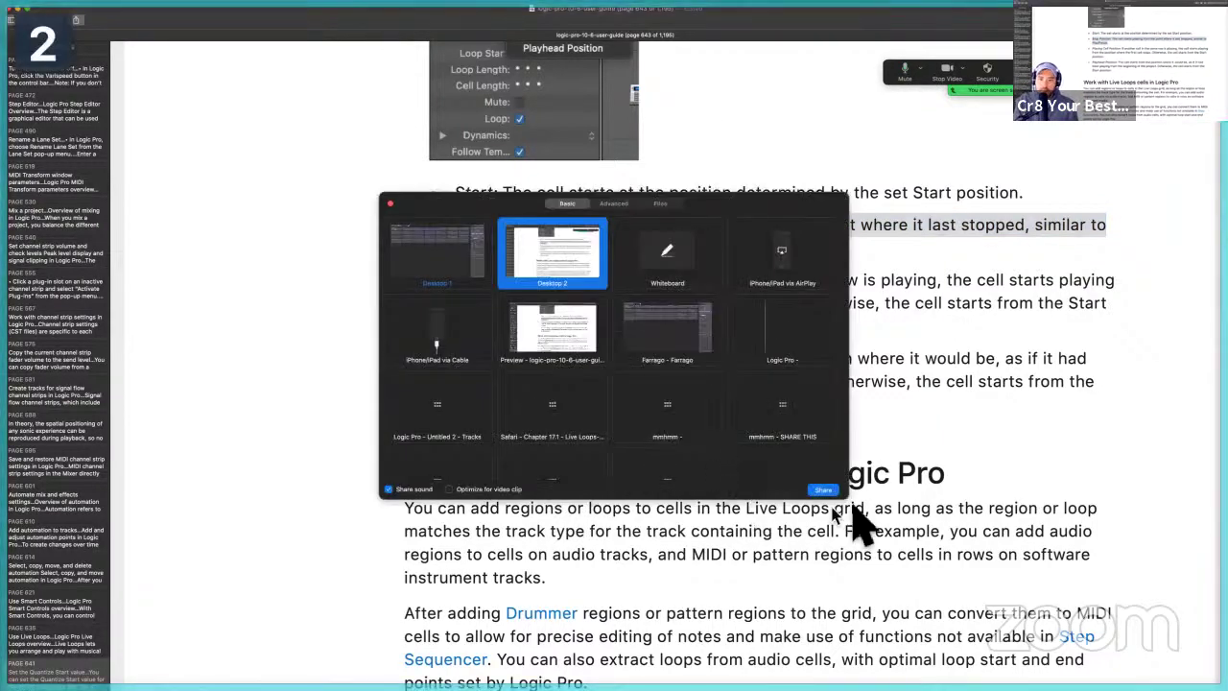
pyautogui.click(823, 490)
# - Review the guide's Play From illustration and select the phrase about where the first cell stops in the Playing Cell Position description
pyautogui.scroll(-1, 833, 501)
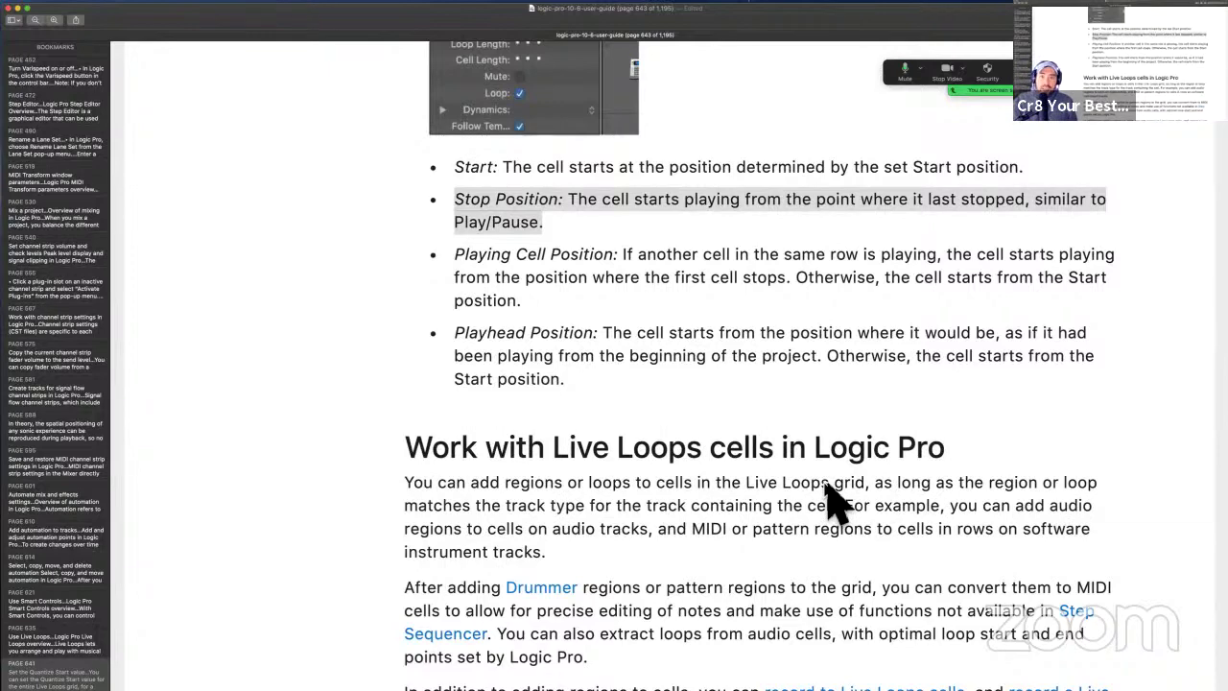
pyautogui.scroll(5, 630, 282)
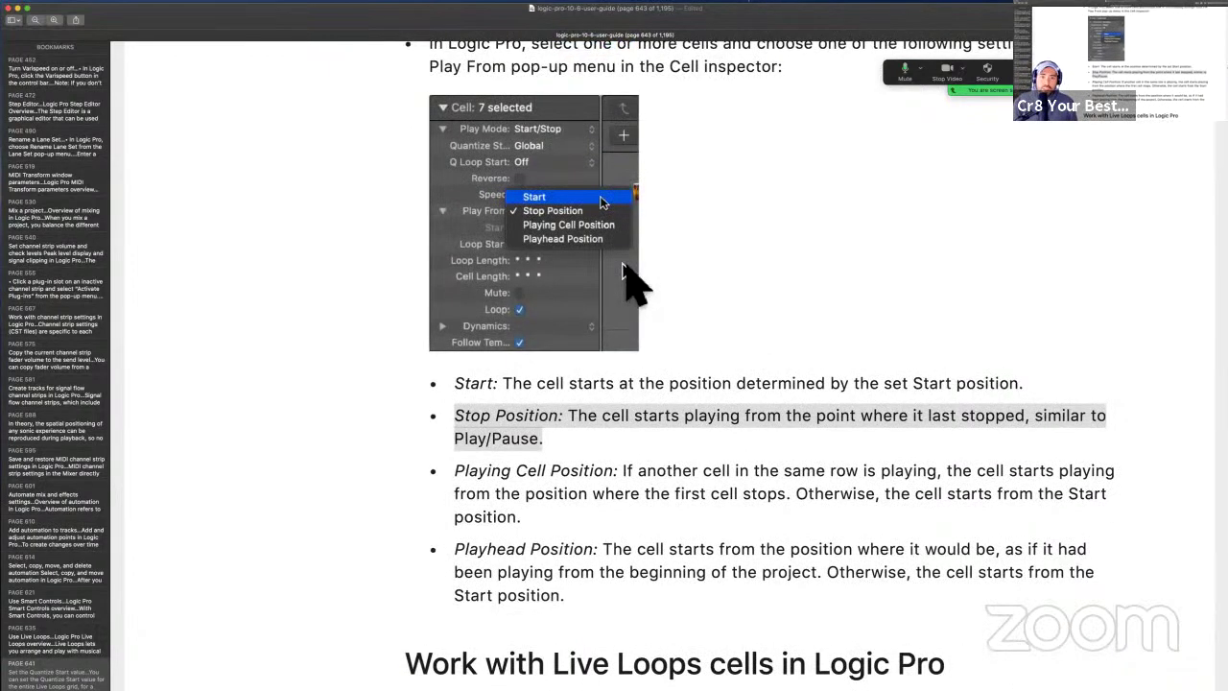
pyautogui.scroll(-1, 625, 268)
pyautogui.scroll(5, 629, 277)
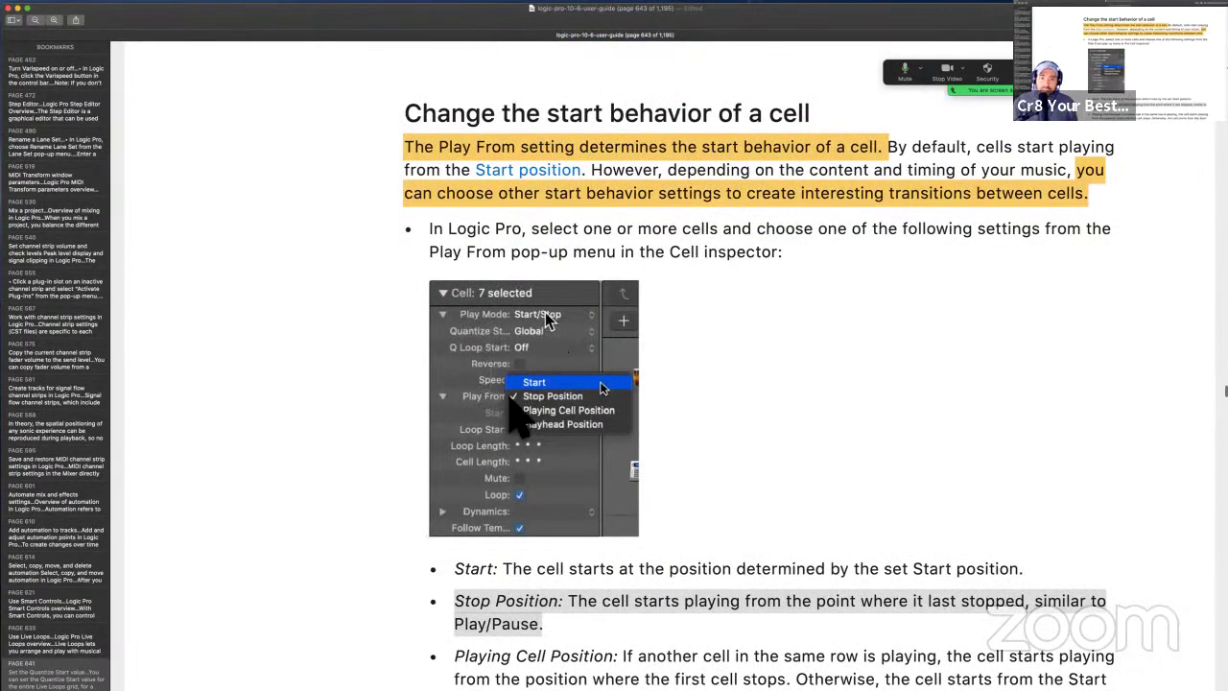
pyautogui.scroll(-1, 647, 547)
pyautogui.scroll(-5, 652, 555)
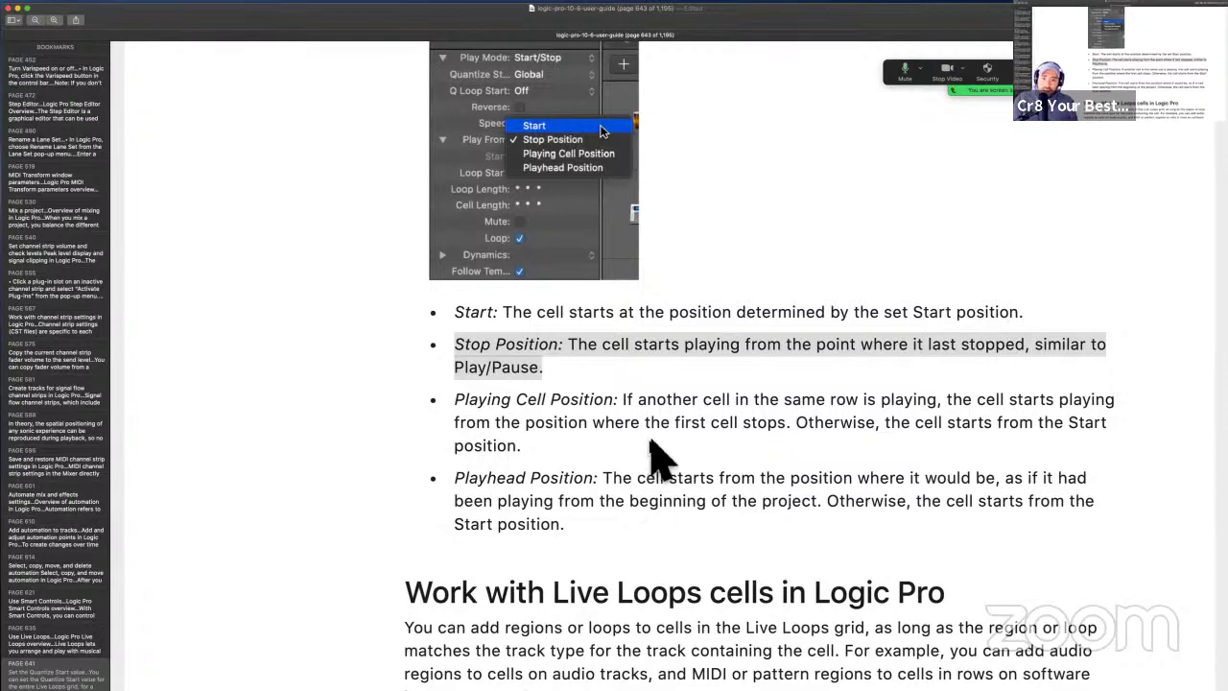
pyautogui.moveTo(606, 425); pyautogui.dragTo(794, 427)
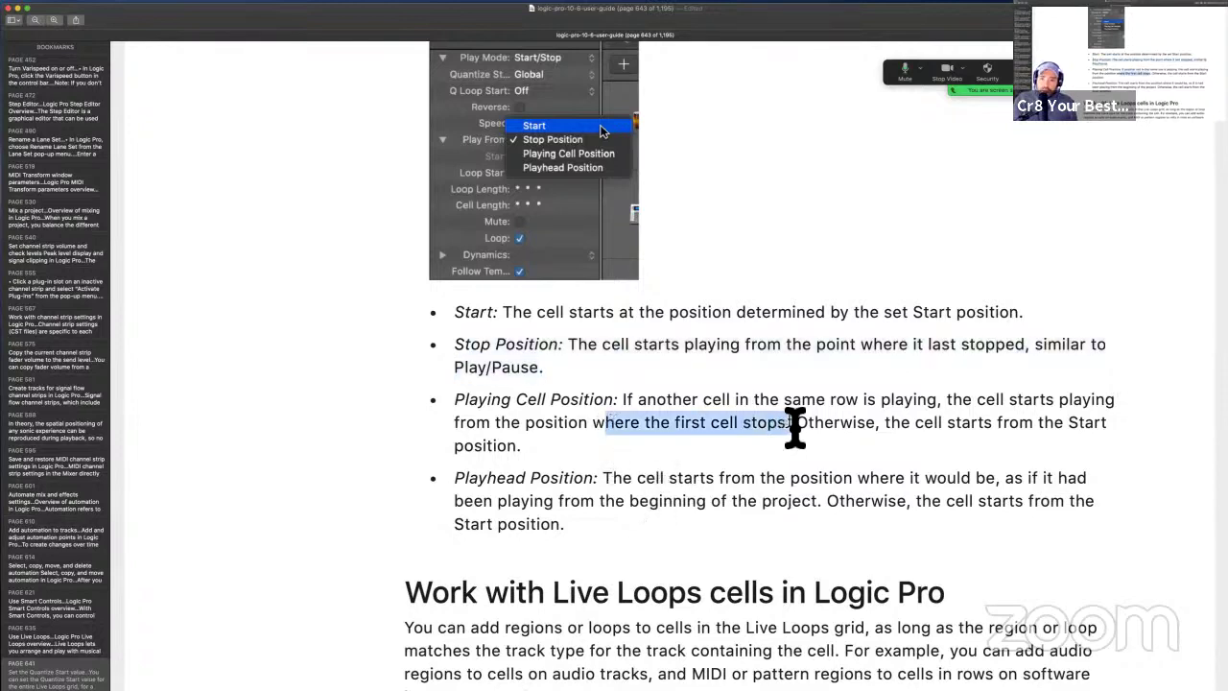
# - Mark the "Playing Cell Position:" label with a text selection twice, clearing it each time at the Playhead Position entry
pyautogui.moveTo(457, 406); pyautogui.dragTo(620, 410)
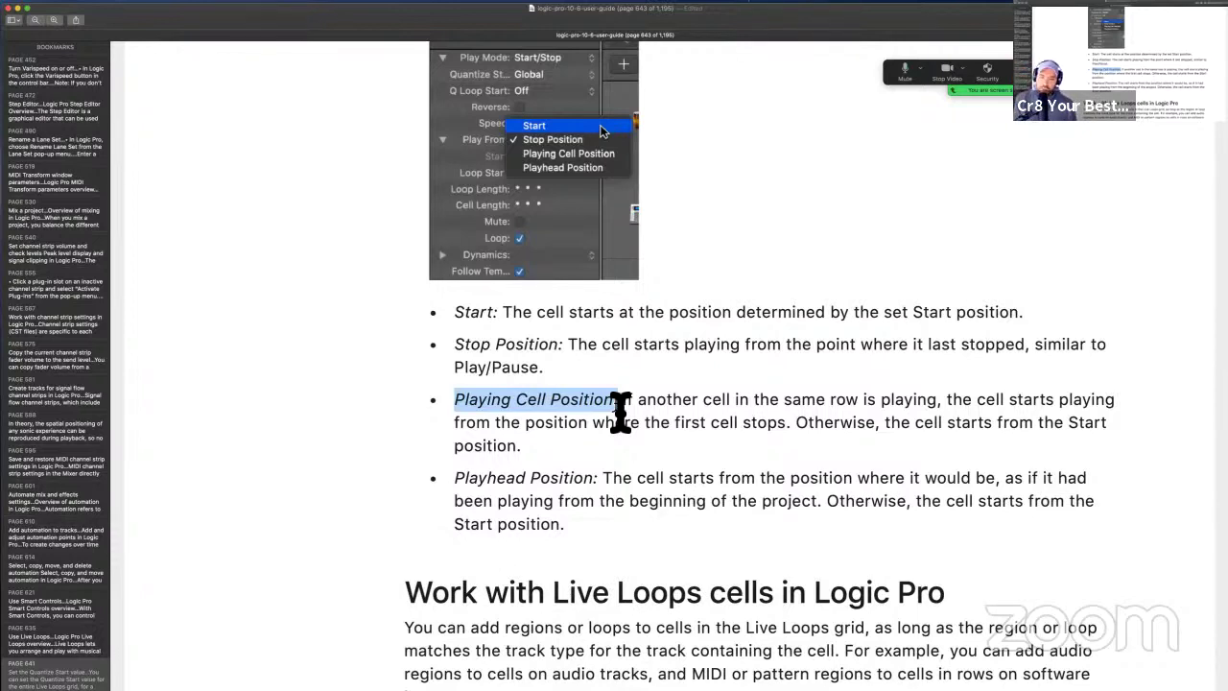
pyautogui.click(499, 486)
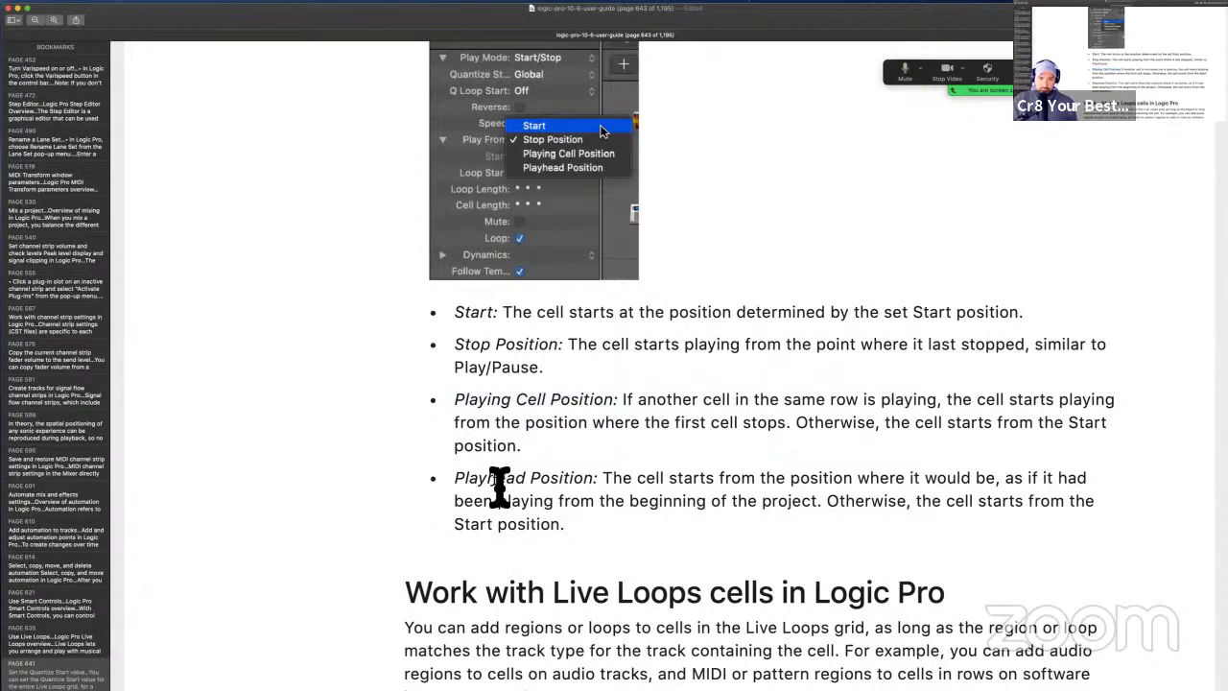
pyautogui.moveTo(440, 399); pyautogui.dragTo(626, 401)
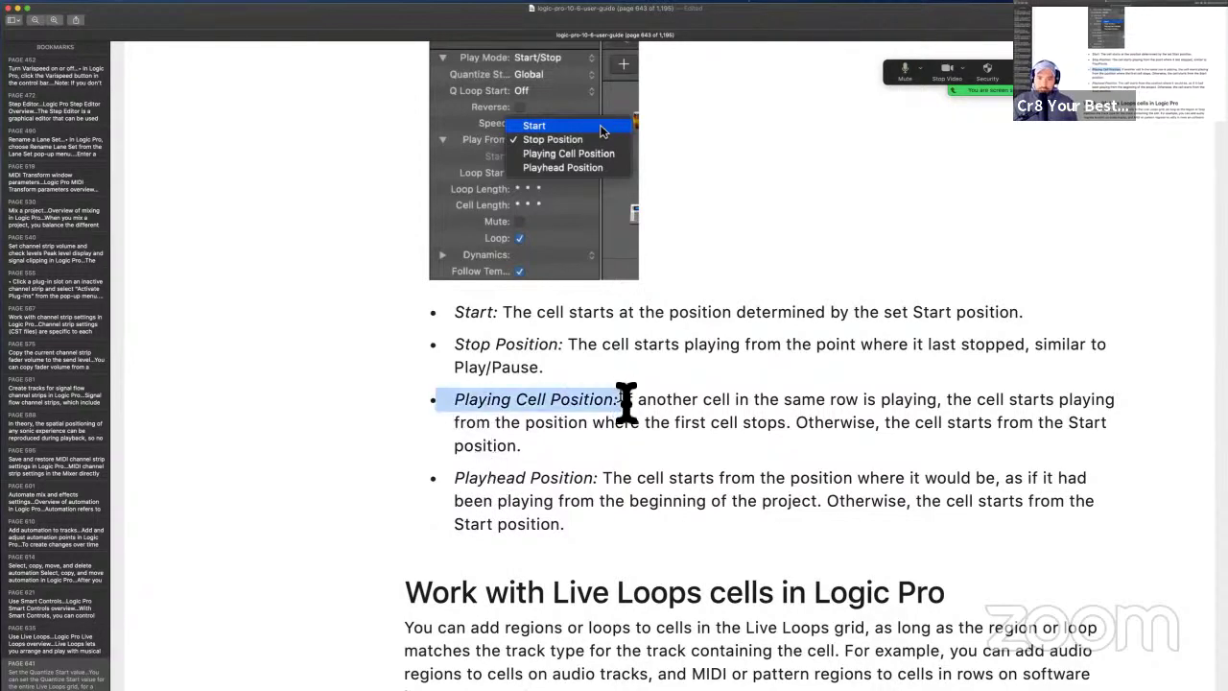
pyautogui.click(505, 503)
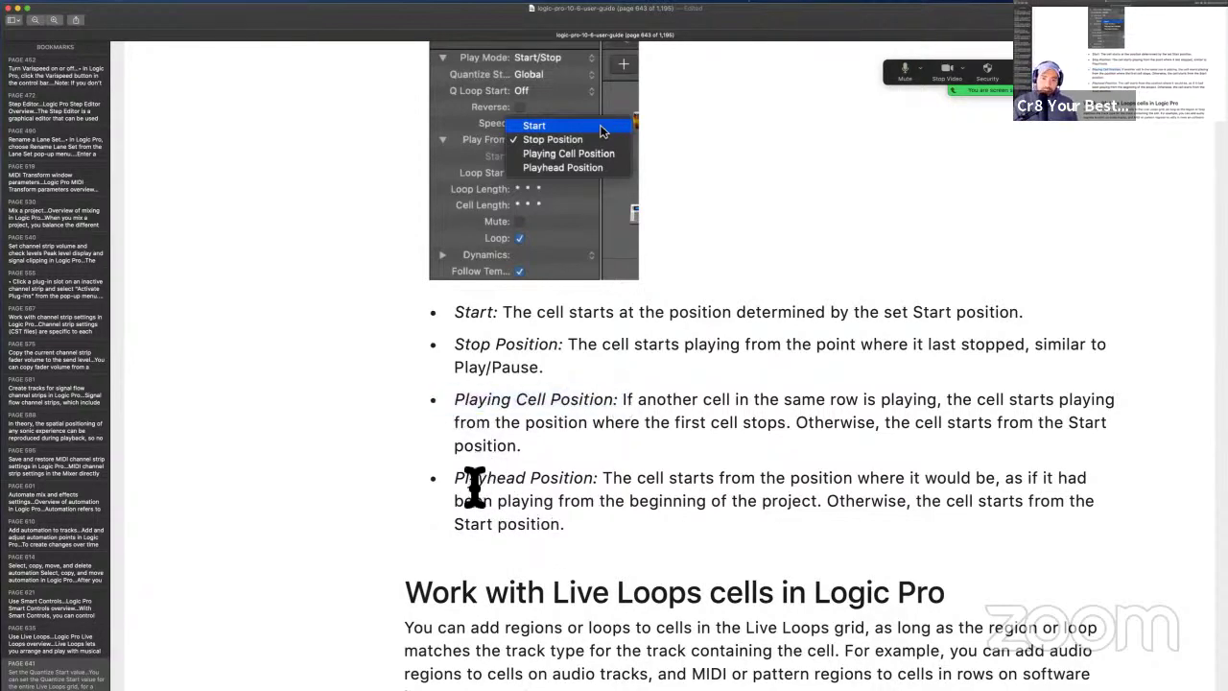
# - Read the Play From option descriptions in the user guide, through to the section on working with Live Loops cells
pyautogui.moveTo(452, 485); pyautogui.dragTo(607, 486)
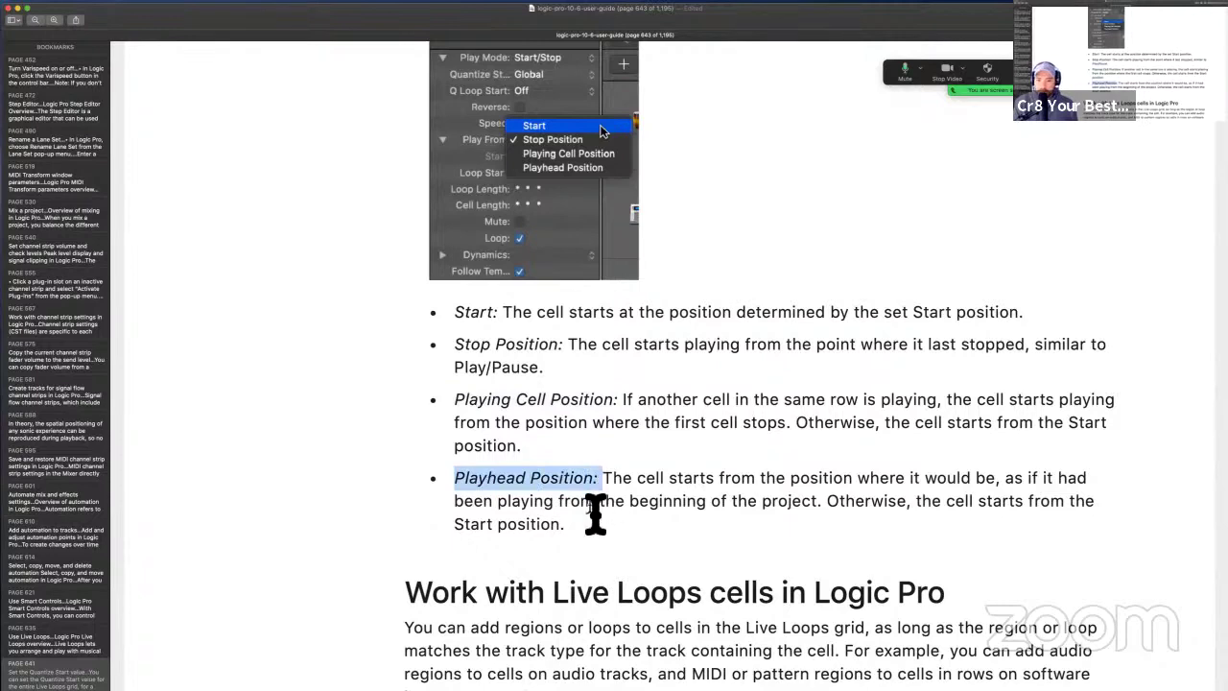
pyautogui.click(595, 513)
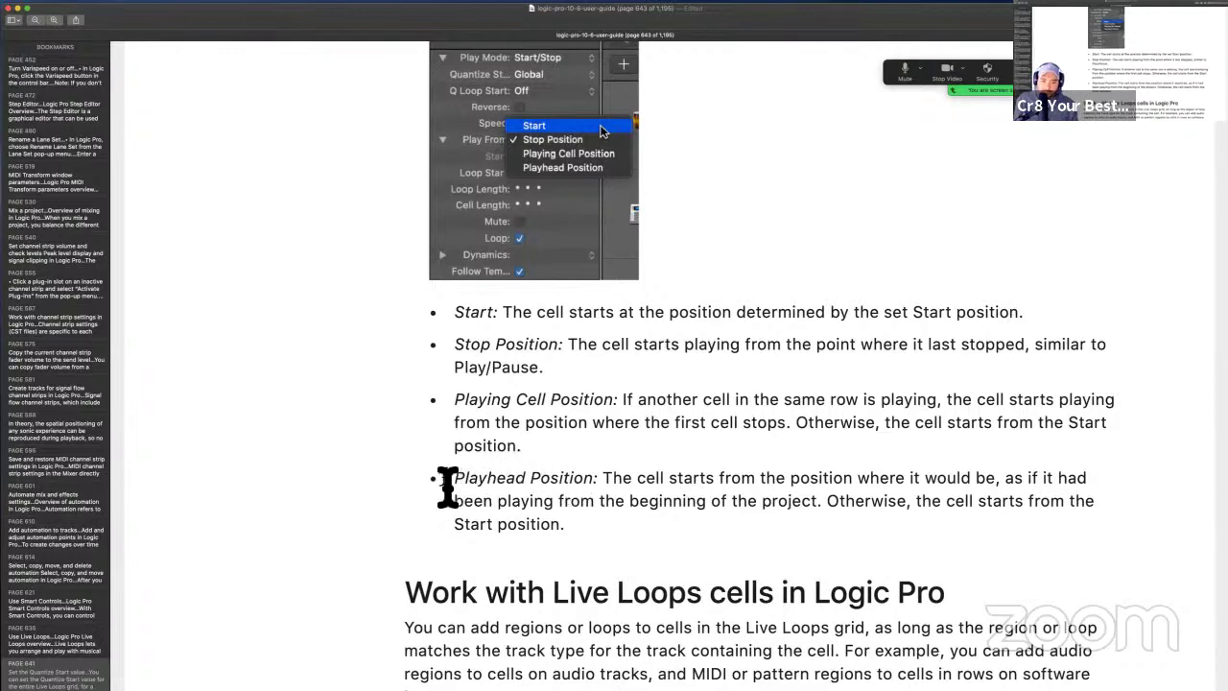
pyautogui.tripleClick(521, 523)
pyautogui.moveTo(455, 313); pyautogui.dragTo(579, 443)
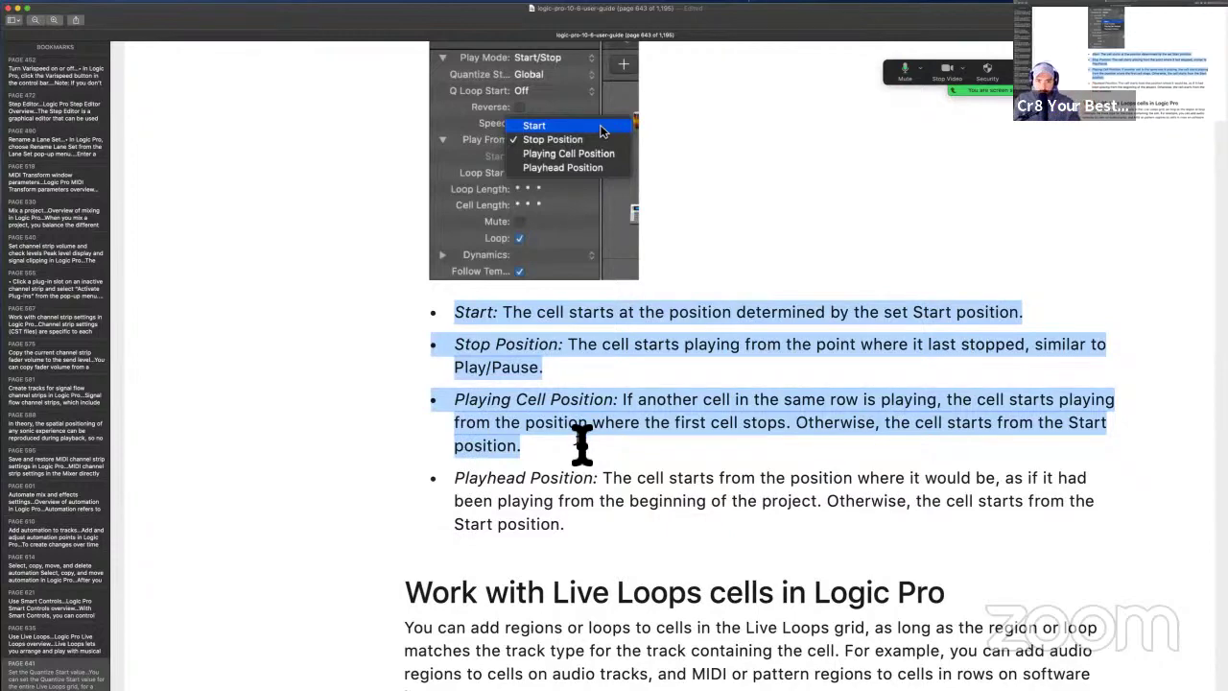
pyautogui.scroll(-1, 581, 446)
pyautogui.moveTo(464, 293); pyautogui.dragTo(560, 431)
pyautogui.moveTo(453, 301); pyautogui.dragTo(545, 428)
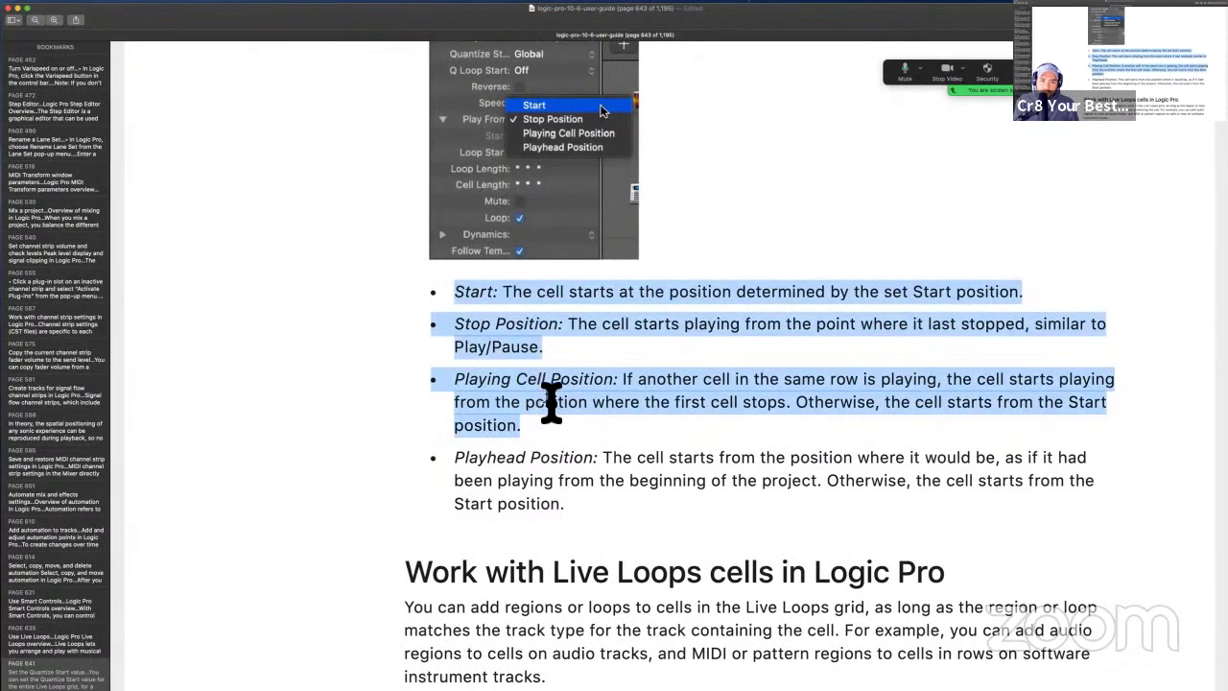
pyautogui.scroll(-5, 551, 403)
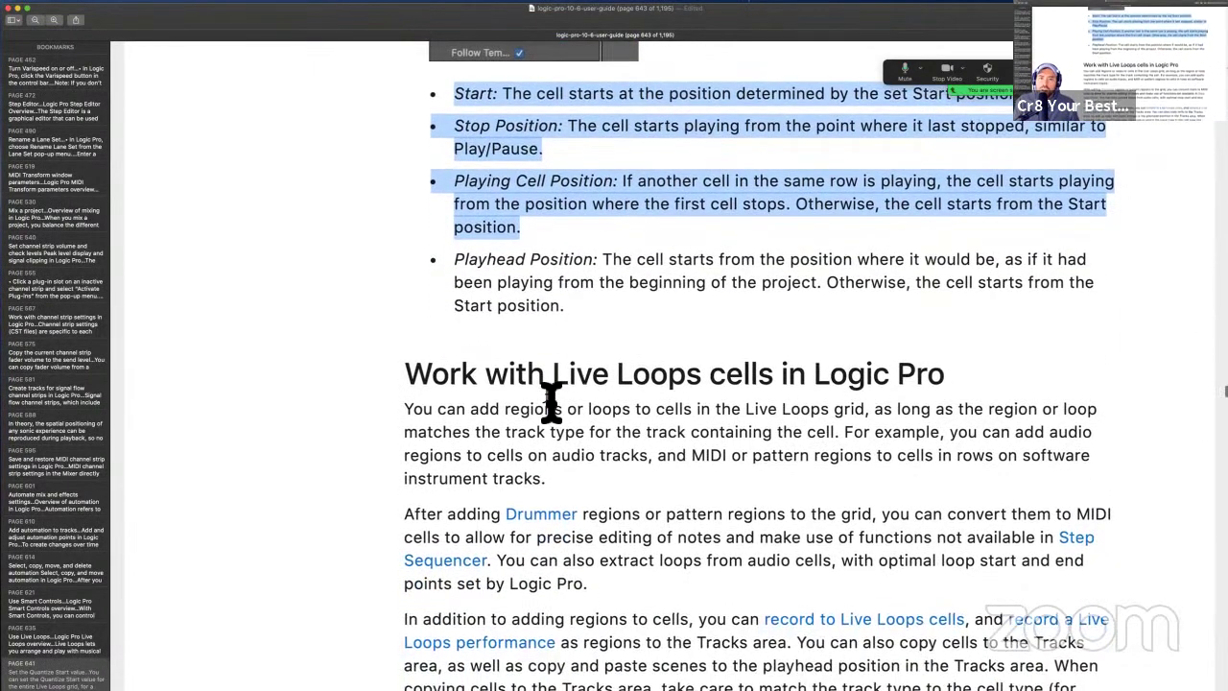
pyautogui.scroll(-6, 549, 388)
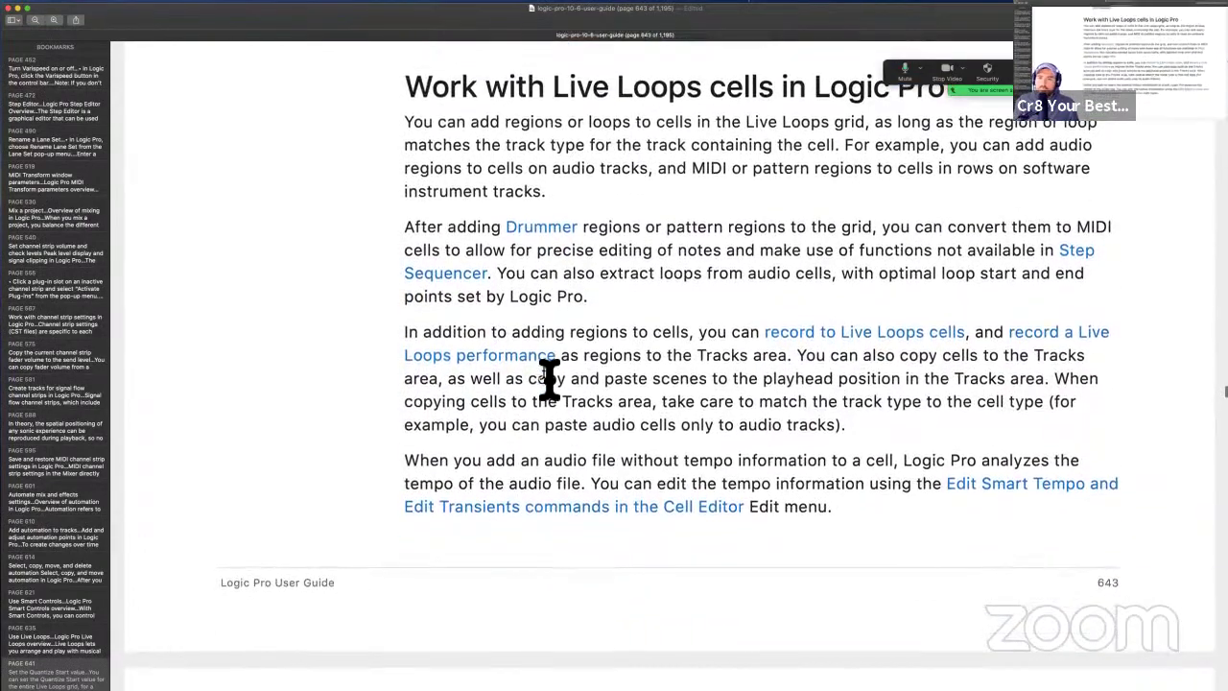
# - Switch to Logic Pro, queue the Before Sunrise Beat 01 drum cell in the Live Loops grid, play it, and stop it
pyautogui.hotkey('ctrl', 'Right')
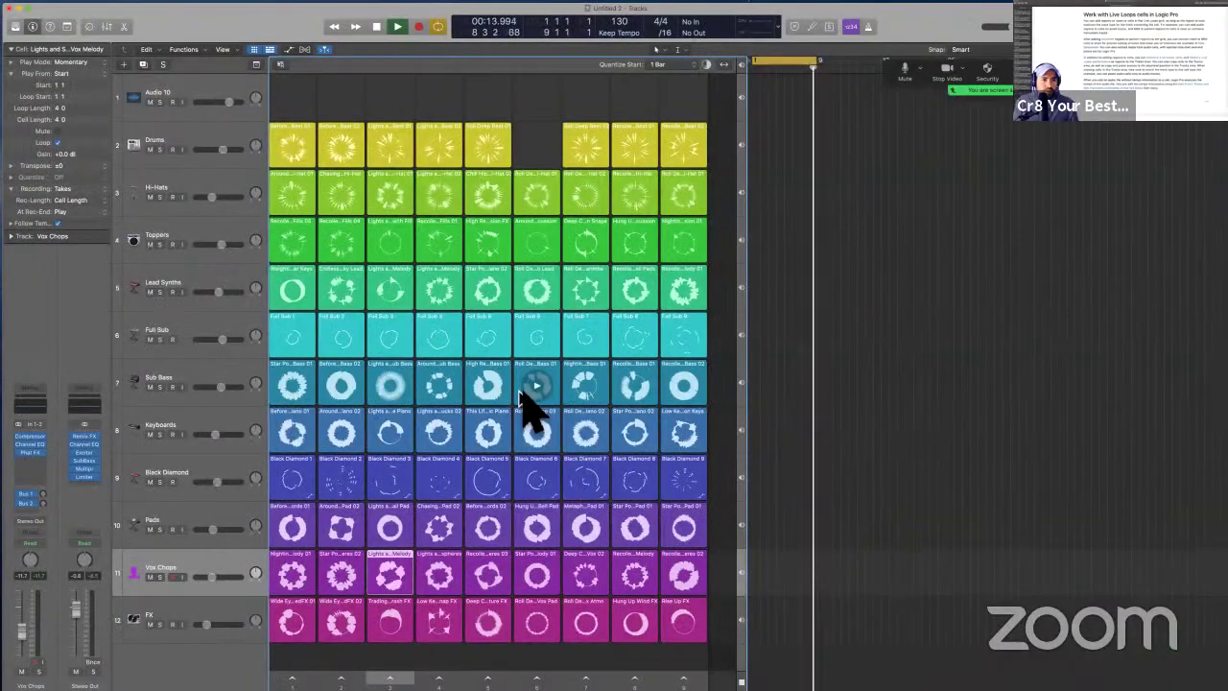
pyautogui.click(309, 146)
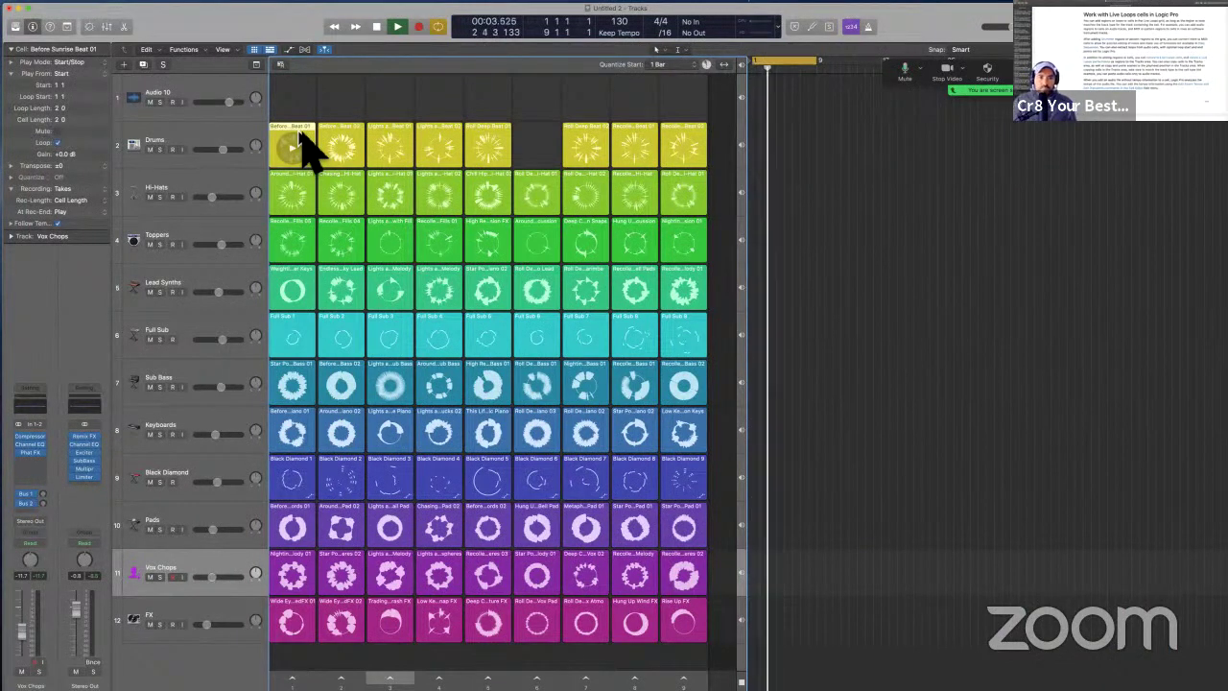
pyautogui.keyDown('alt'); pyautogui.click(300, 139); pyautogui.keyUp('alt')
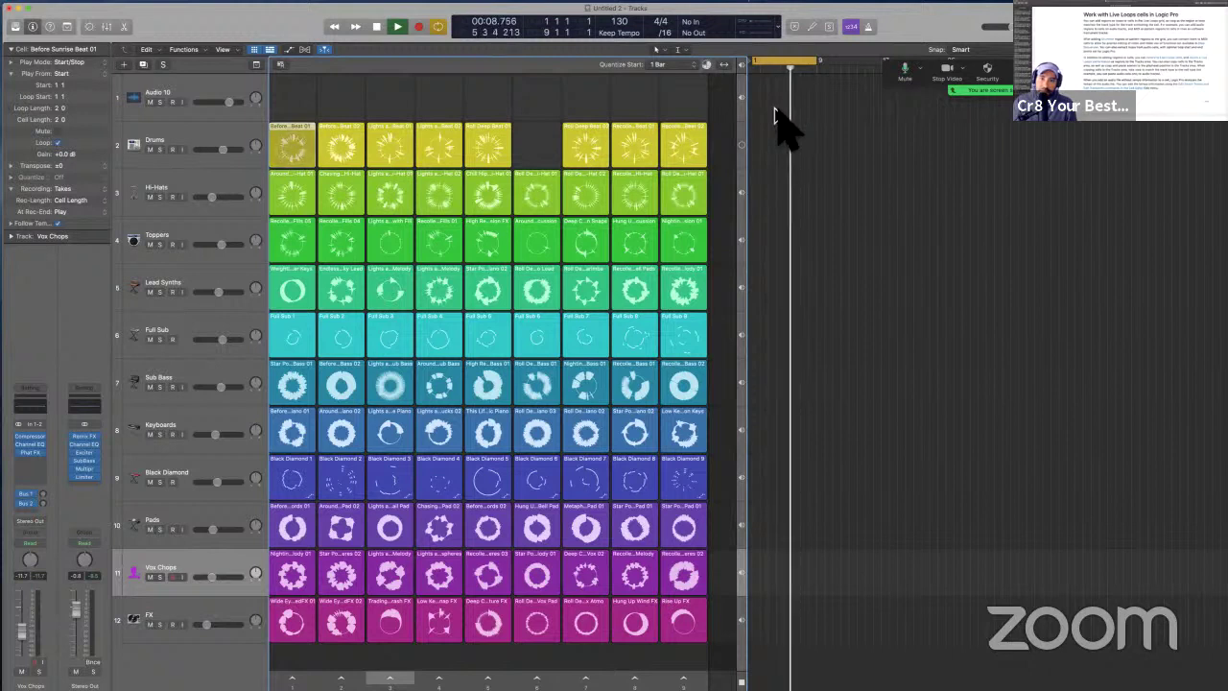
pyautogui.press('space')
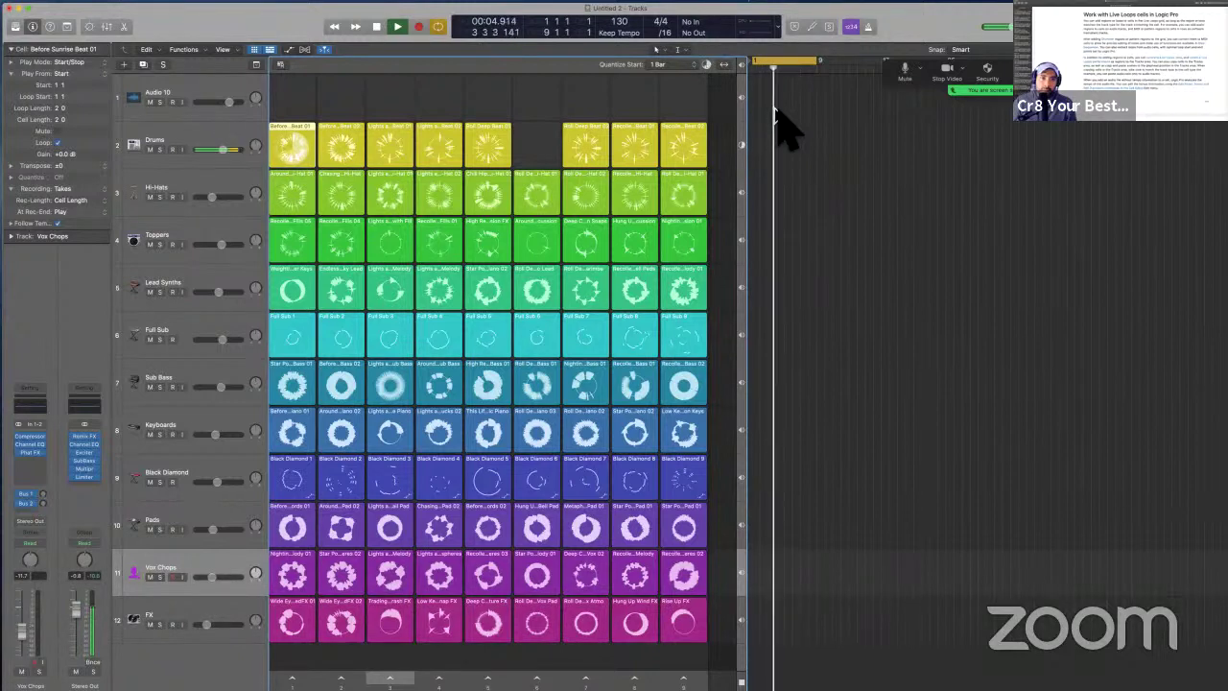
pyautogui.press('space')
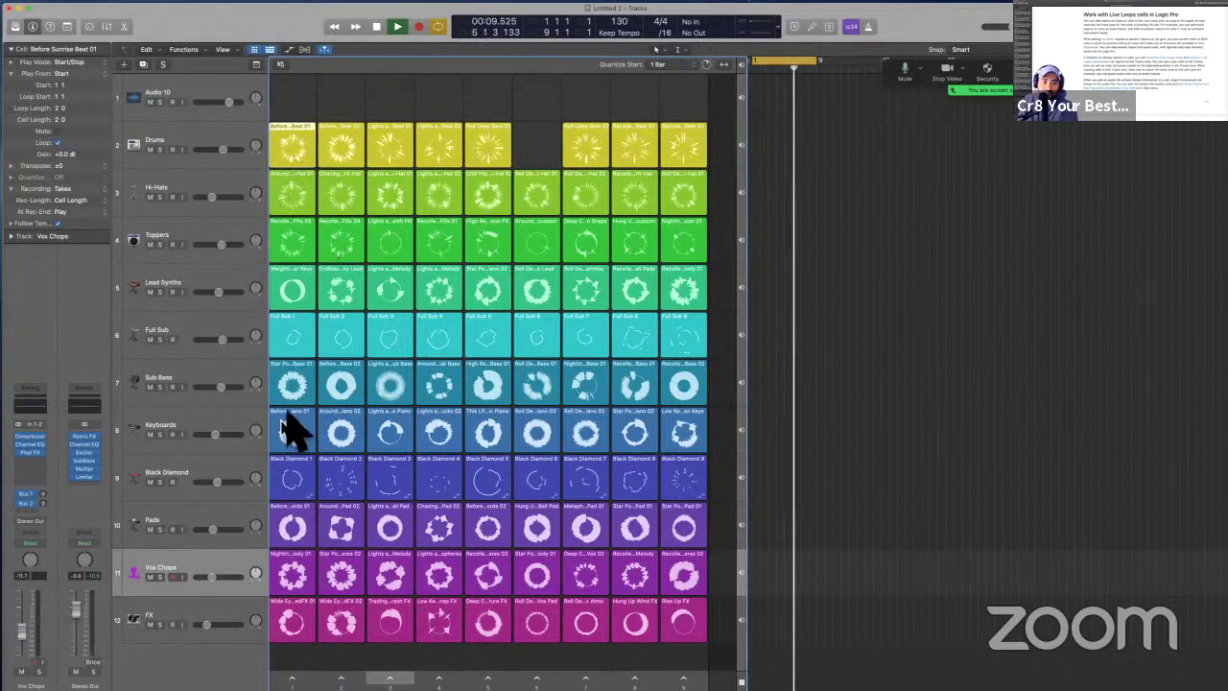
# - Set the Quantize Start value of scene 1 to 1 Bar
pyautogui.rightClick(297, 679)
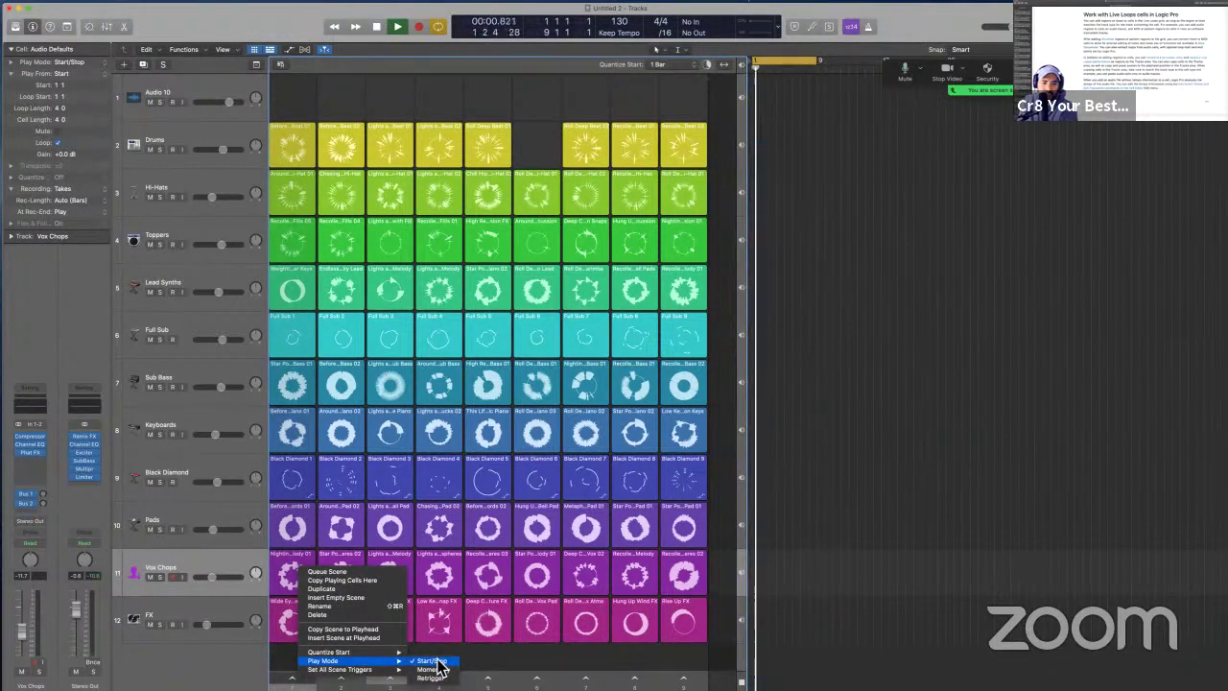
pyautogui.moveTo(401, 656)
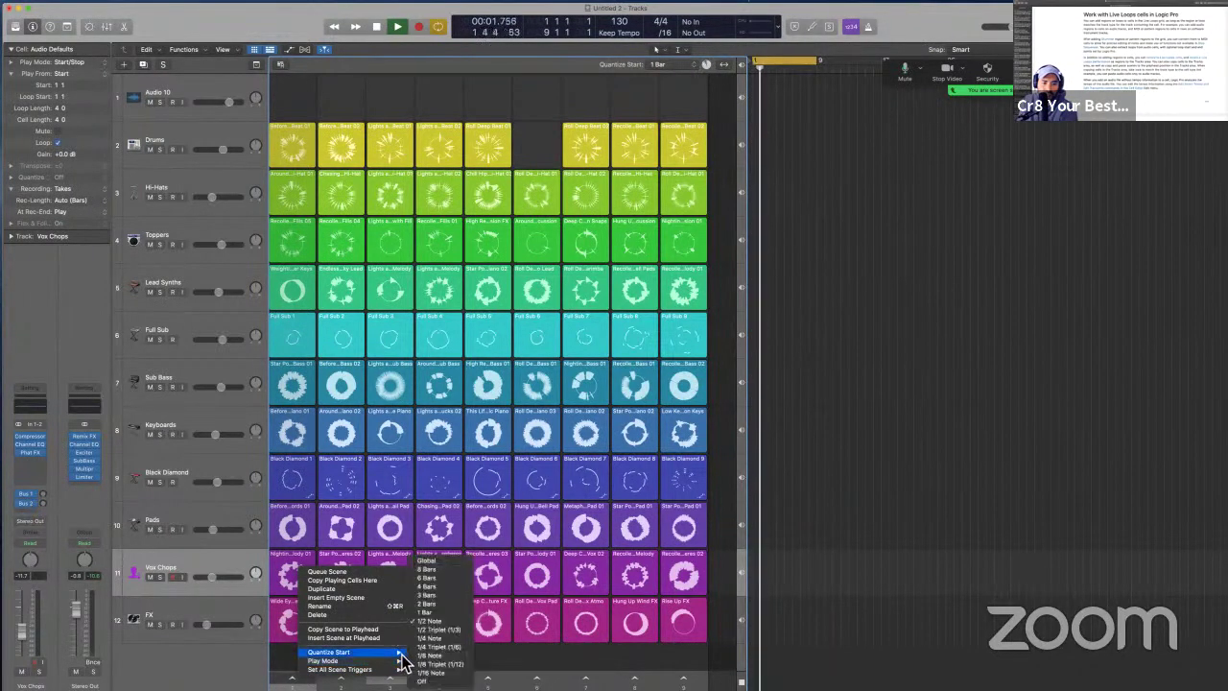
pyautogui.click(456, 623)
# - Trigger the Before Sunrise Beat 01 cell and set its own Quantize Start value to 1 Bar
pyautogui.click(295, 154)
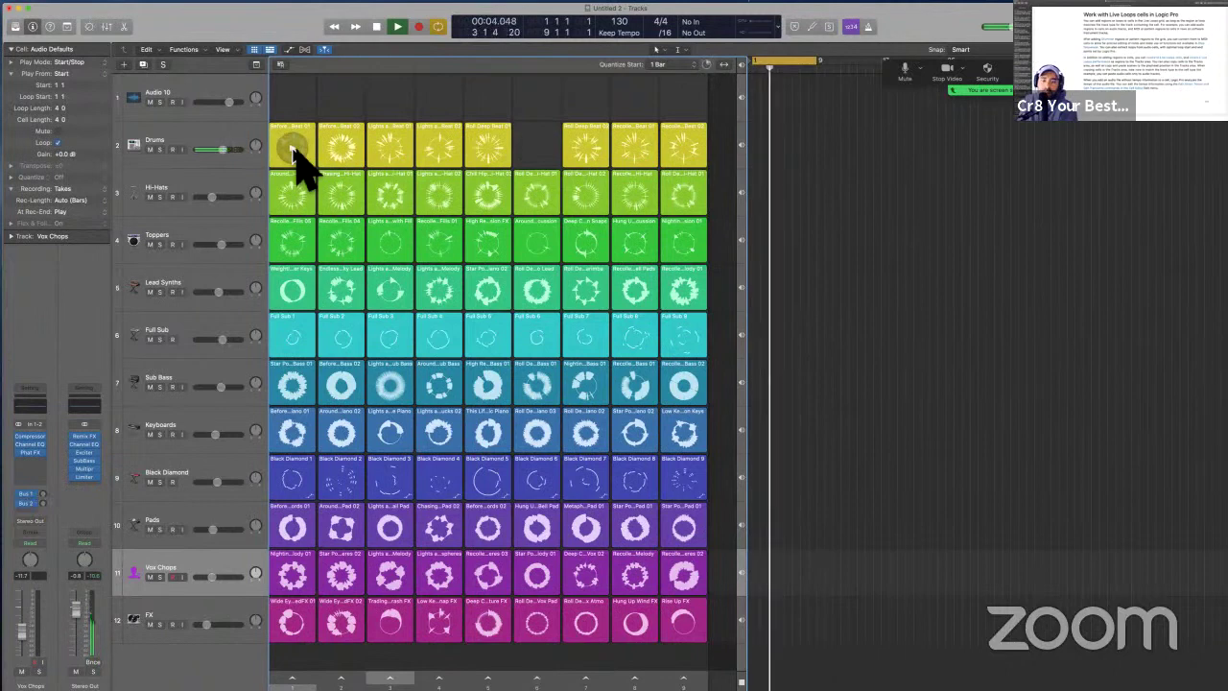
pyautogui.rightClick(293, 128)
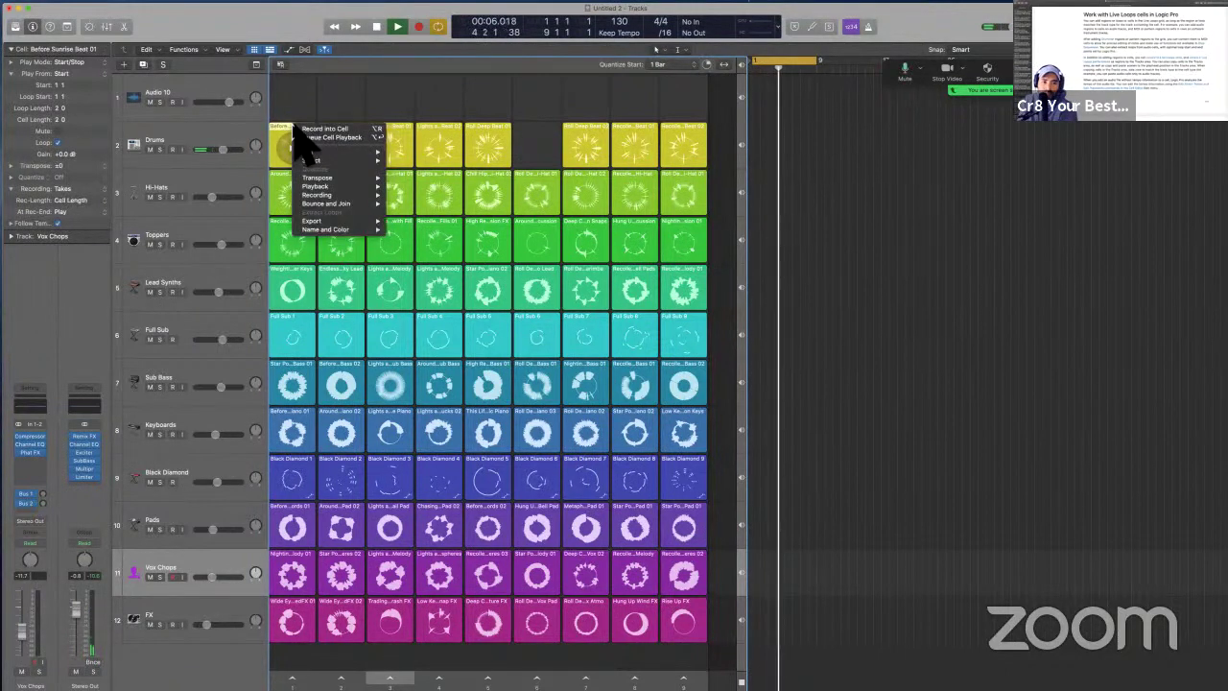
pyautogui.moveTo(353, 180)
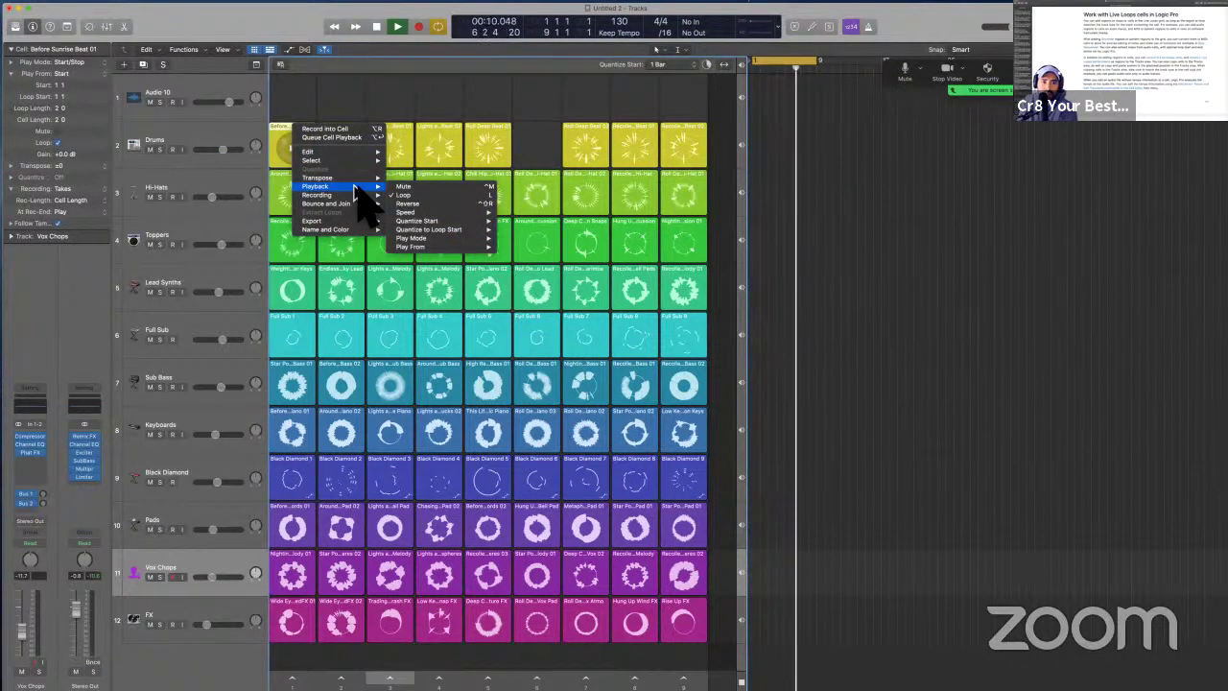
pyautogui.moveTo(456, 223)
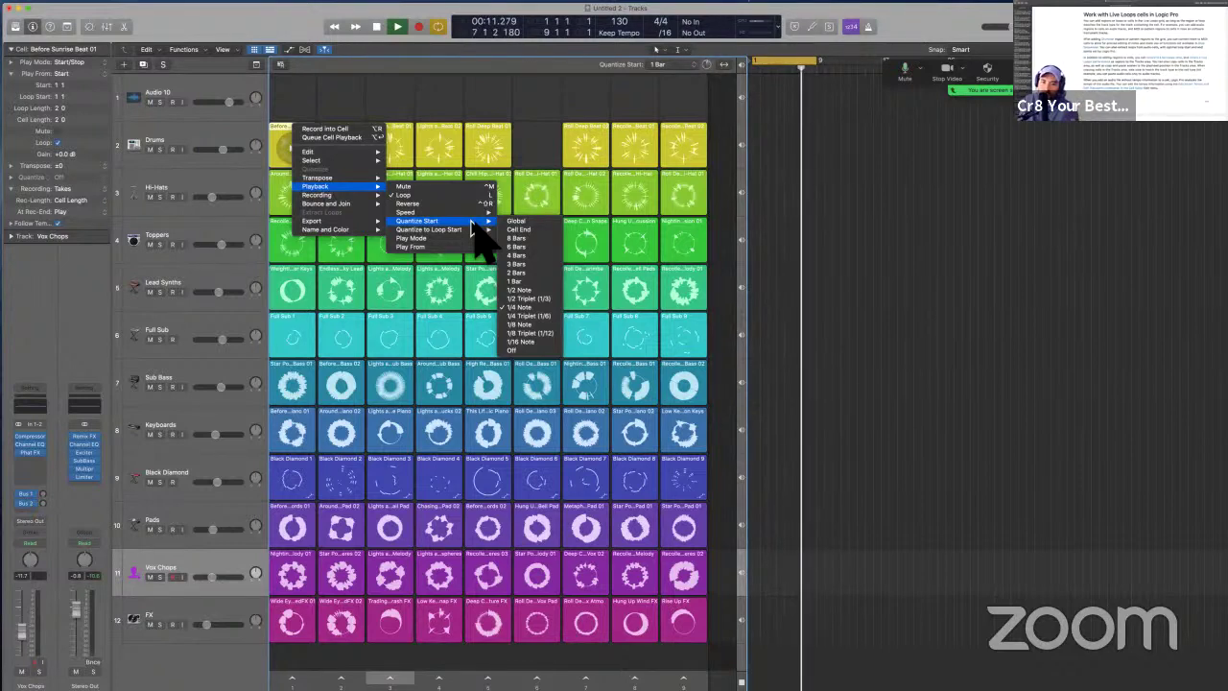
pyautogui.click(542, 283)
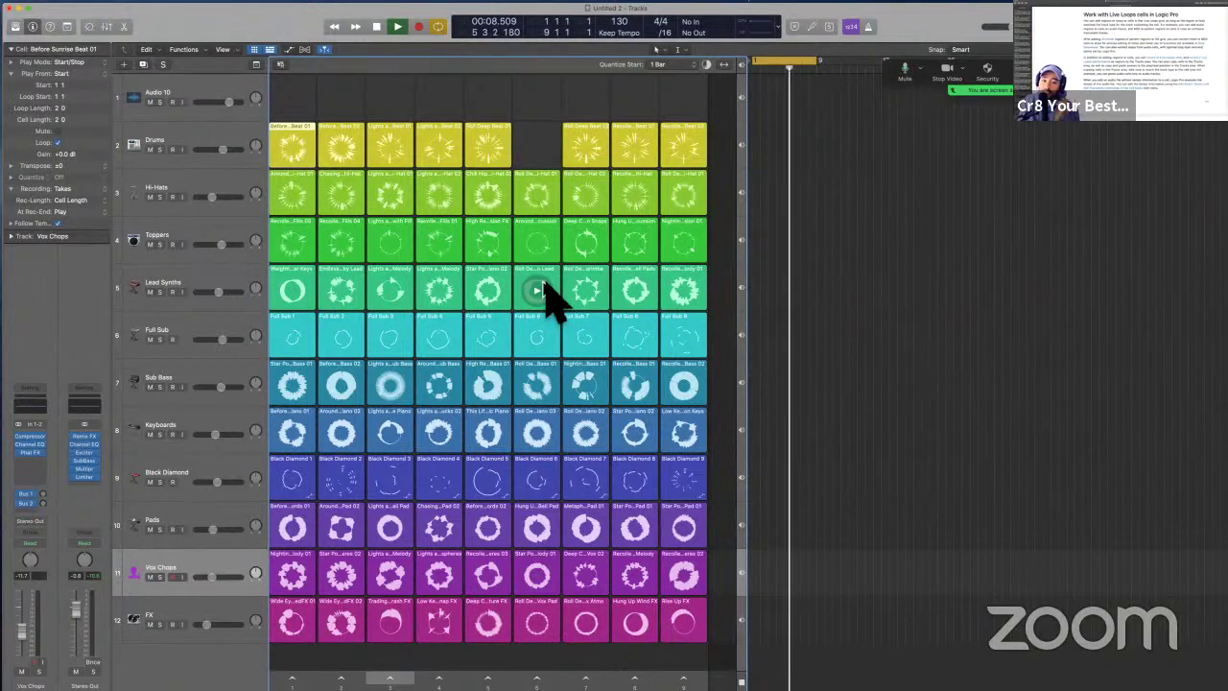
# - Set Quantize Start to Global for all scene triggers and check the setting on scene 1
pyautogui.click(679, 70)
pyautogui.click(644, 107)
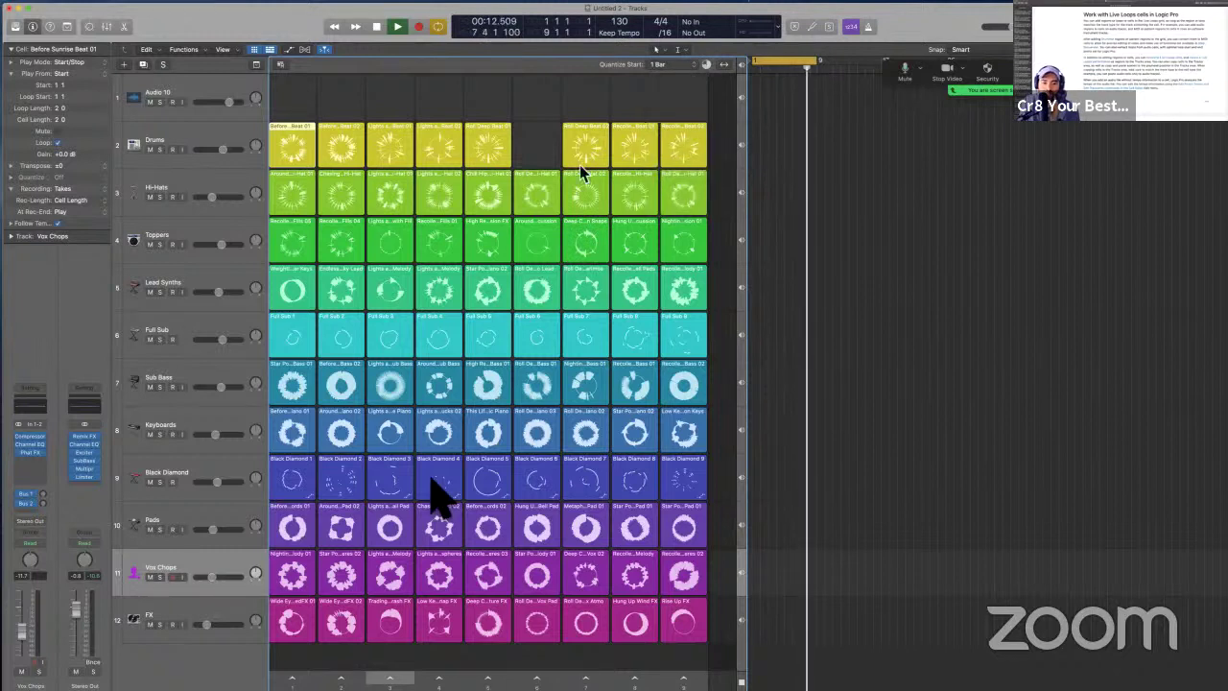
pyautogui.rightClick(303, 677)
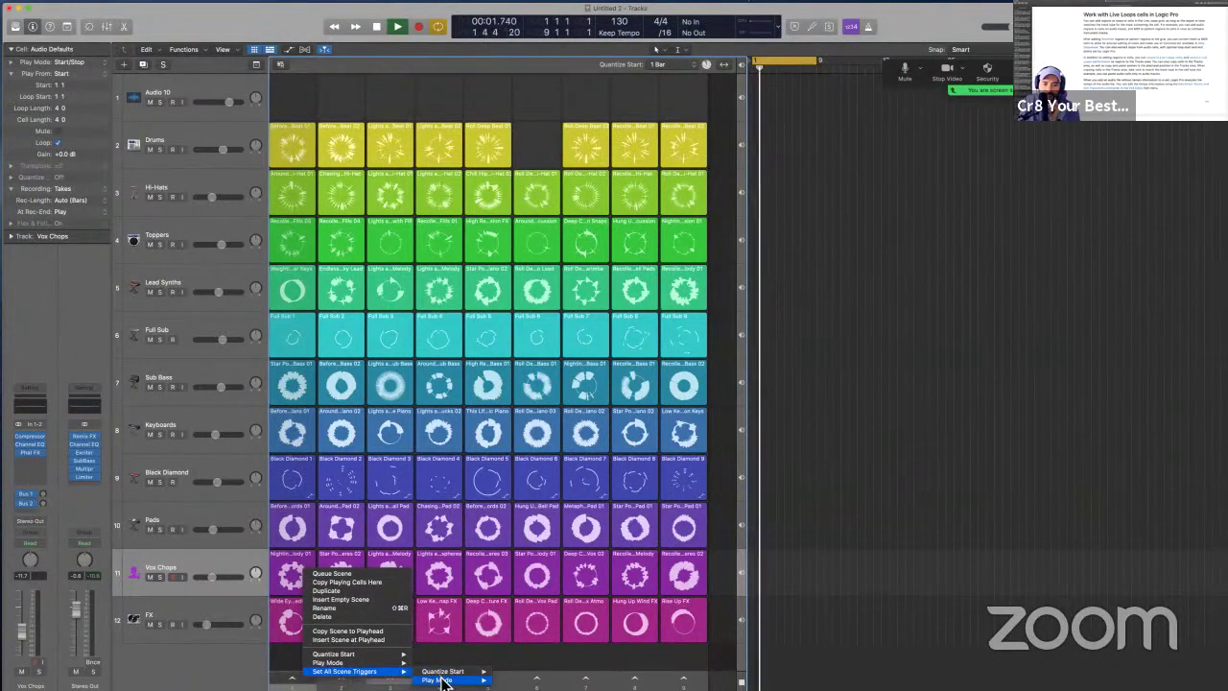
pyautogui.moveTo(442, 670)
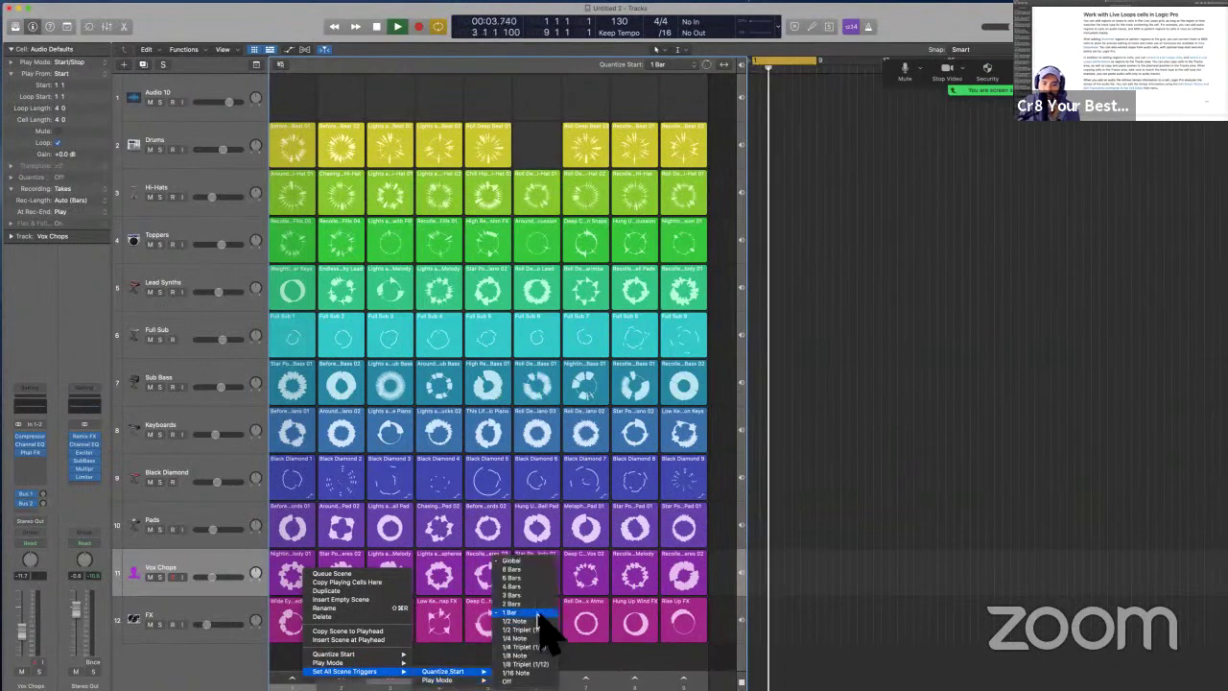
pyautogui.click(511, 568)
pyautogui.rightClick(307, 674)
pyautogui.moveTo(335, 659)
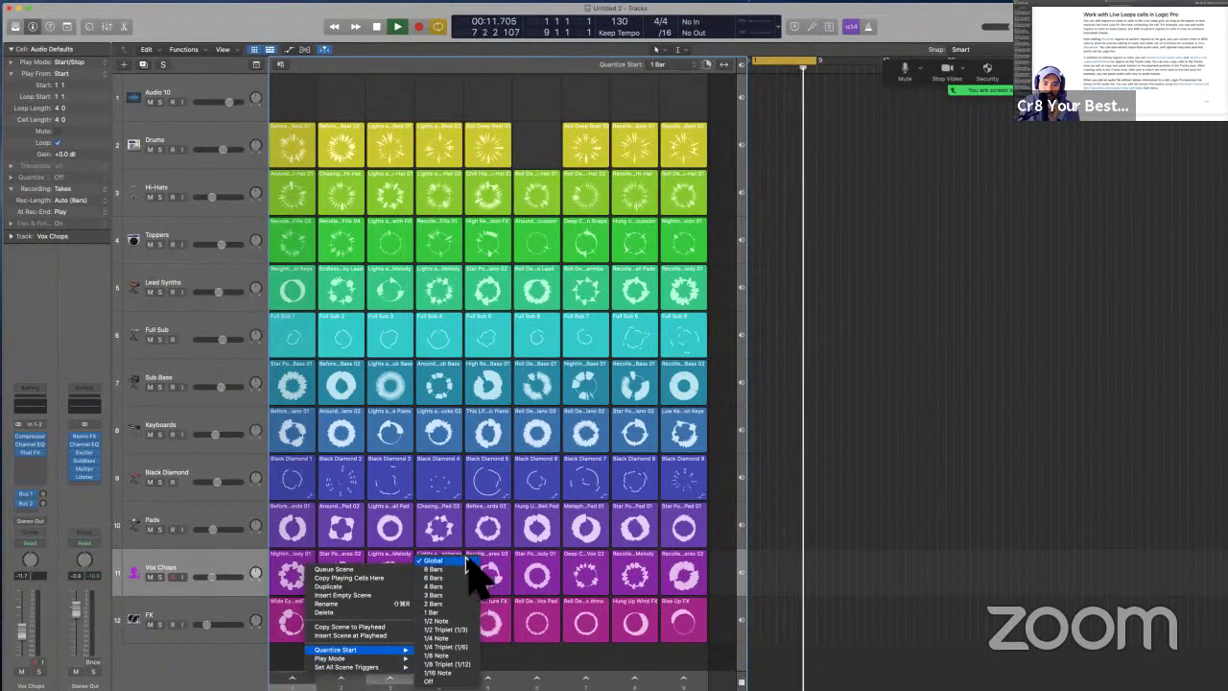
# - Review the Quantize Start and Play From options of the Before Sunrise Beat 01 cell and trigger scene 1
pyautogui.click(309, 135)
pyautogui.rightClick(307, 128)
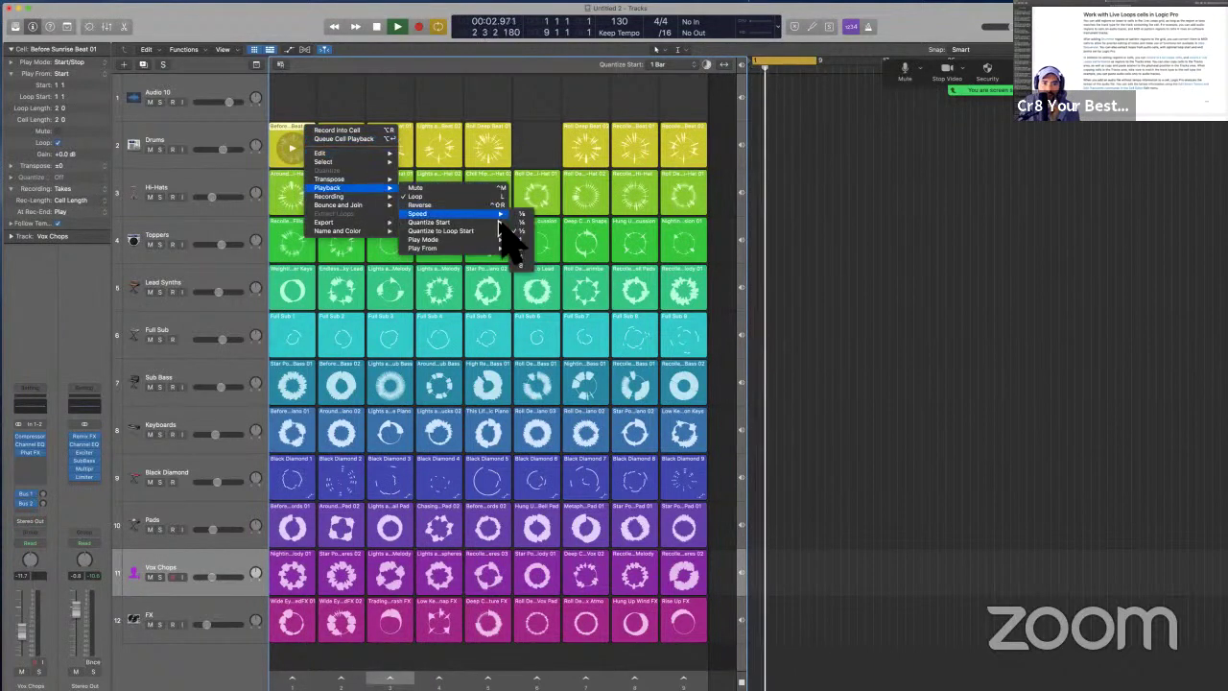
pyautogui.moveTo(500, 223)
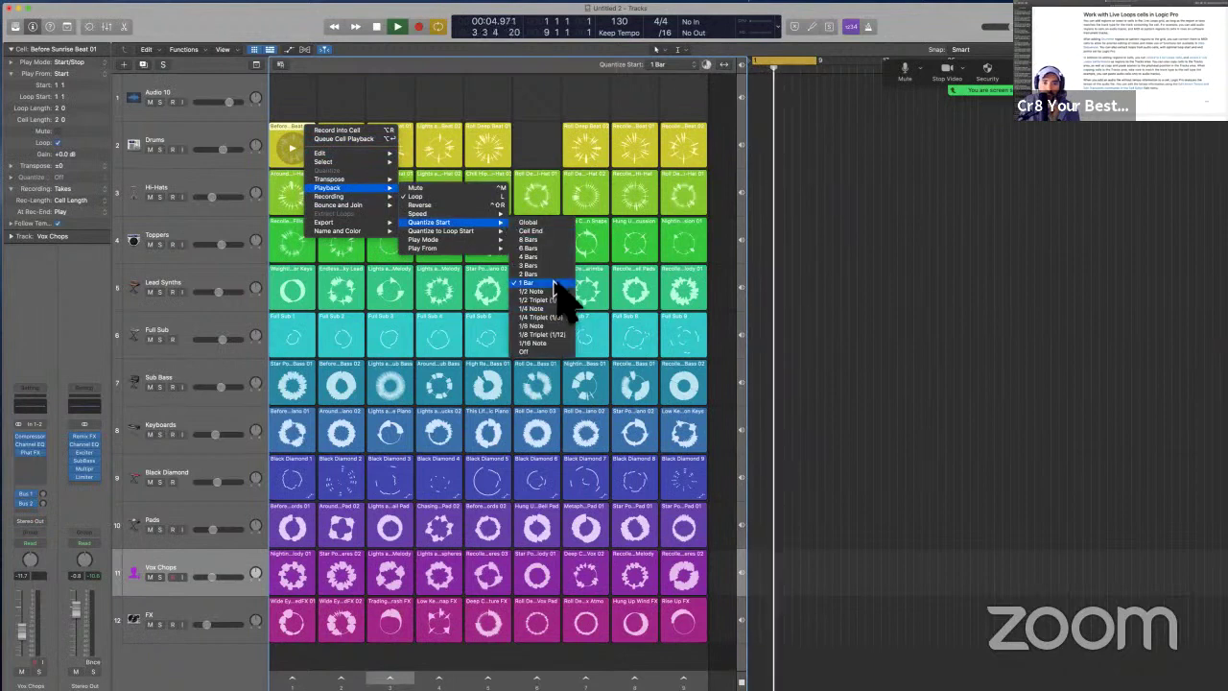
pyautogui.moveTo(494, 249)
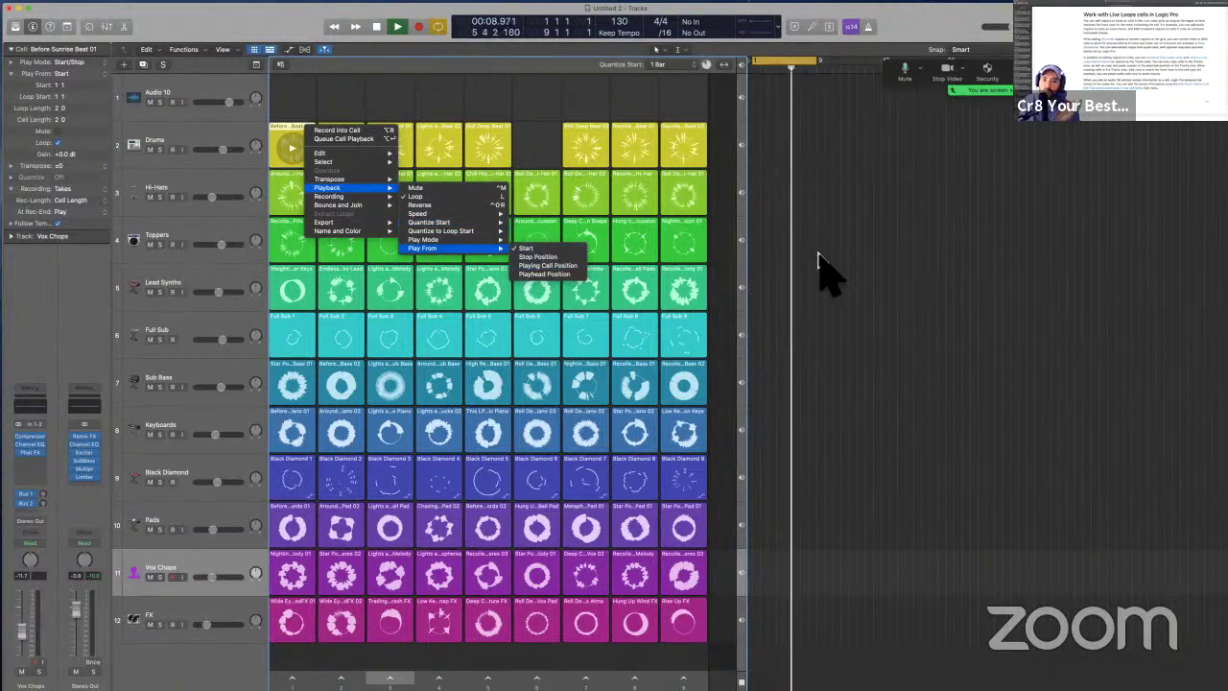
pyautogui.click(291, 132)
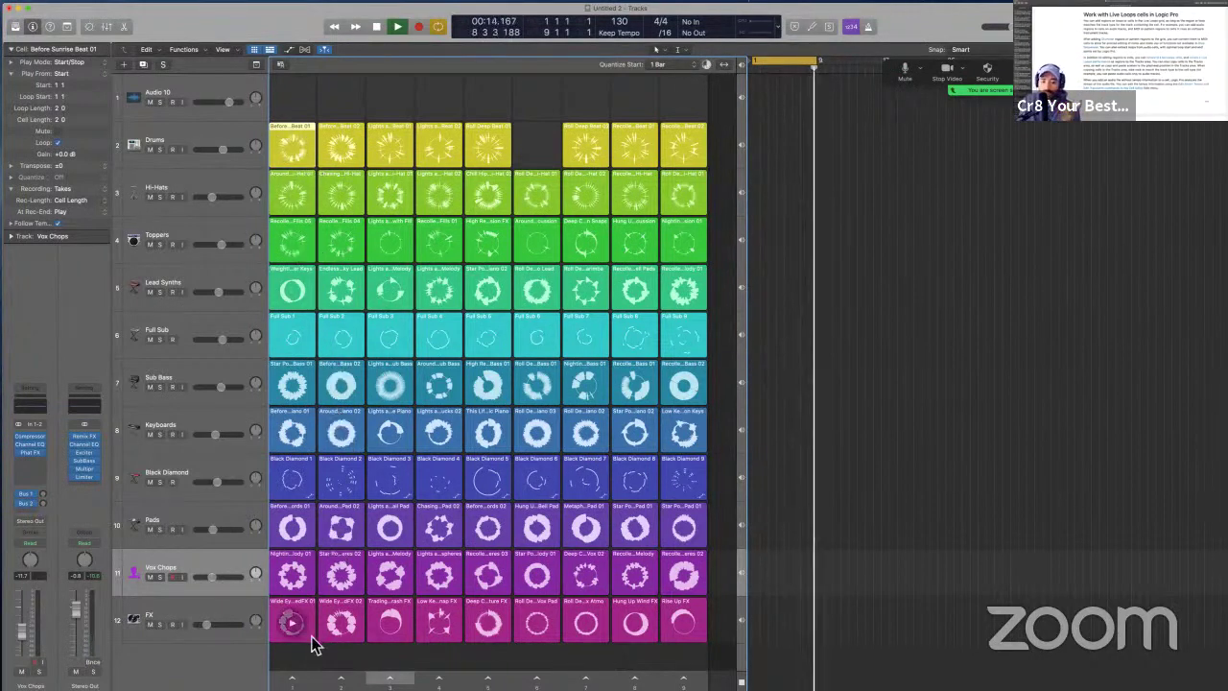
pyautogui.click(293, 678)
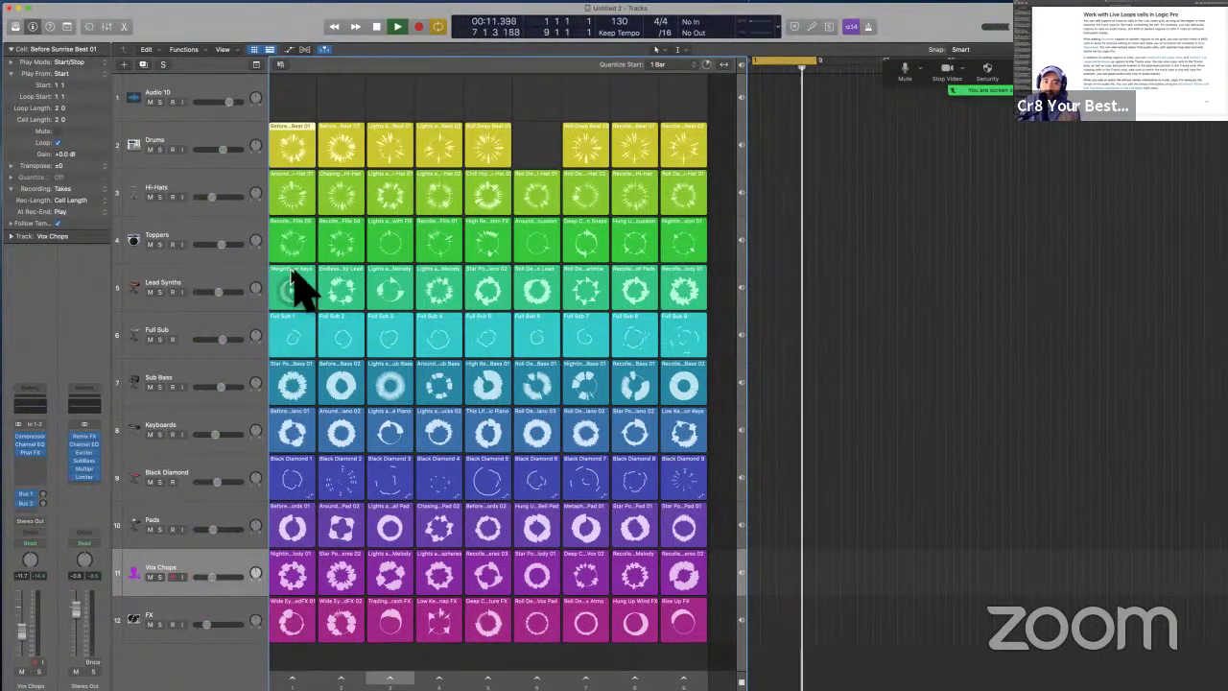
# - Set the Before Sunrise Beat 01 cell to play from its Stop Position
pyautogui.rightClick(305, 142)
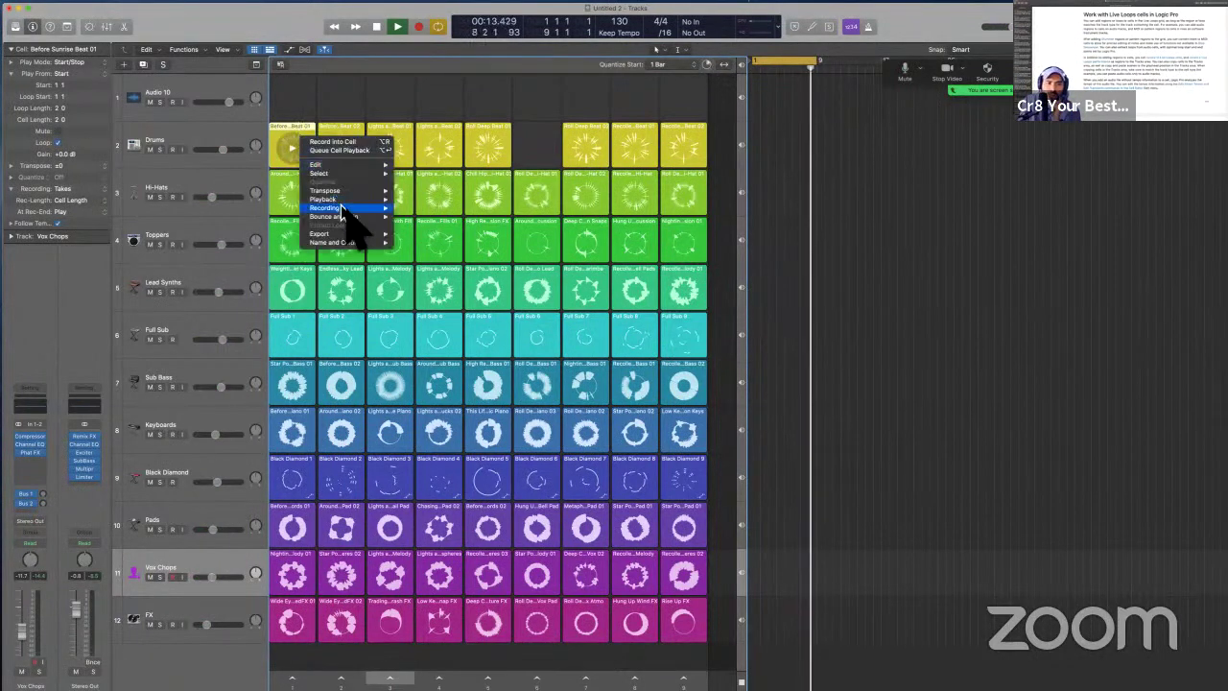
pyautogui.moveTo(343, 208)
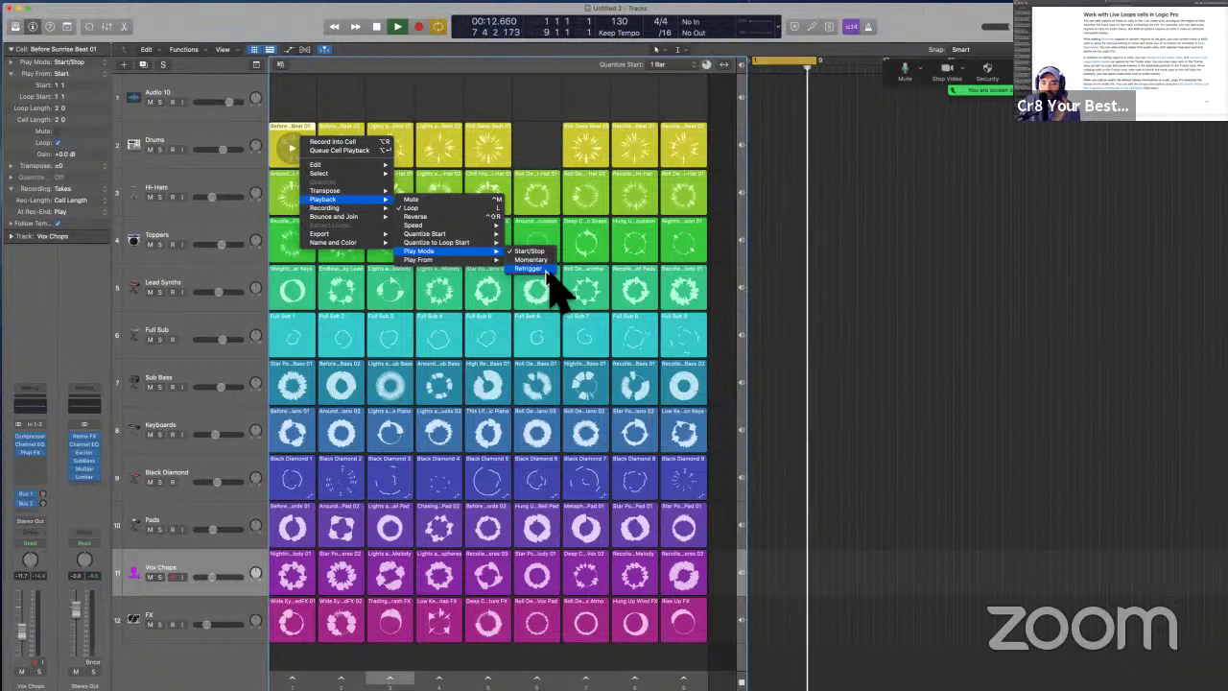
pyautogui.moveTo(494, 260)
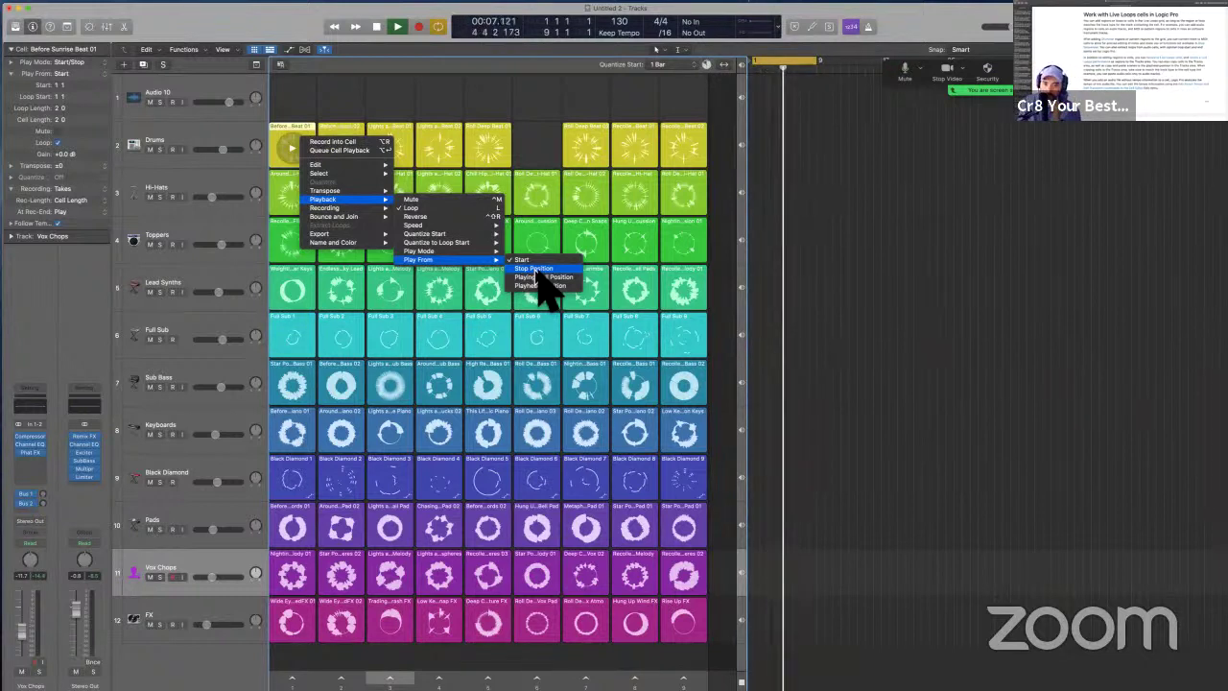
pyautogui.click(538, 270)
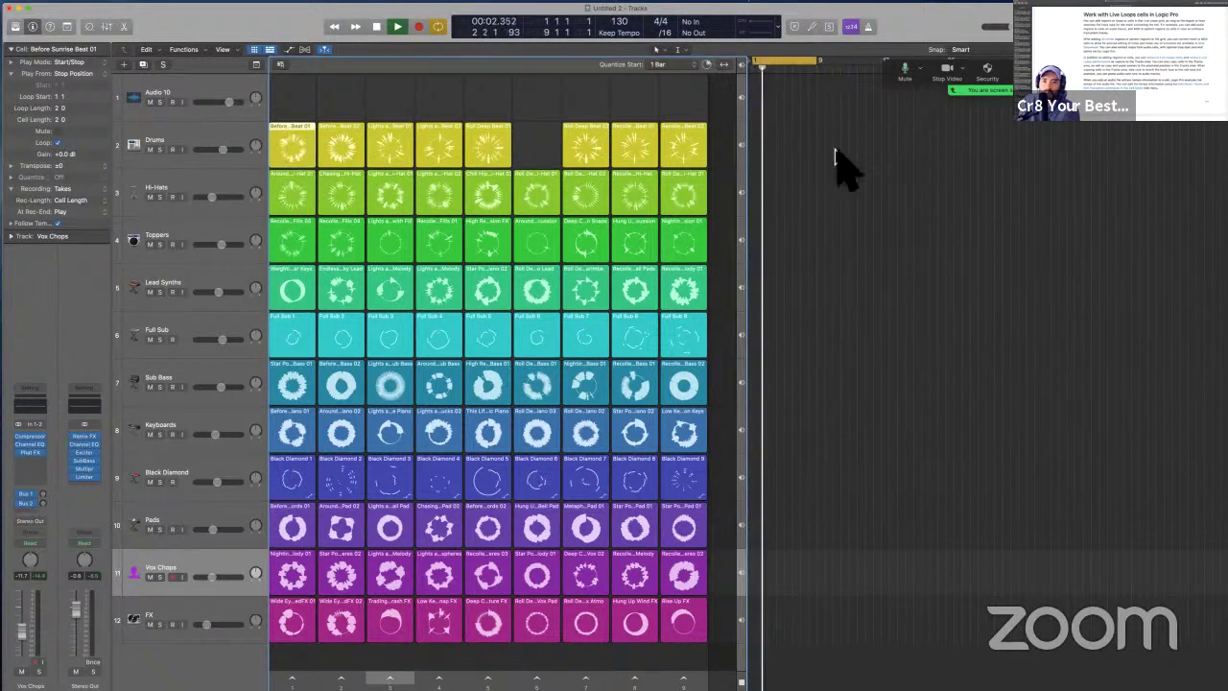
# - Trigger the Before Sunrise Beat 01 cell, select the Drums track, and examine the cell's playback position up close
pyautogui.press('super')
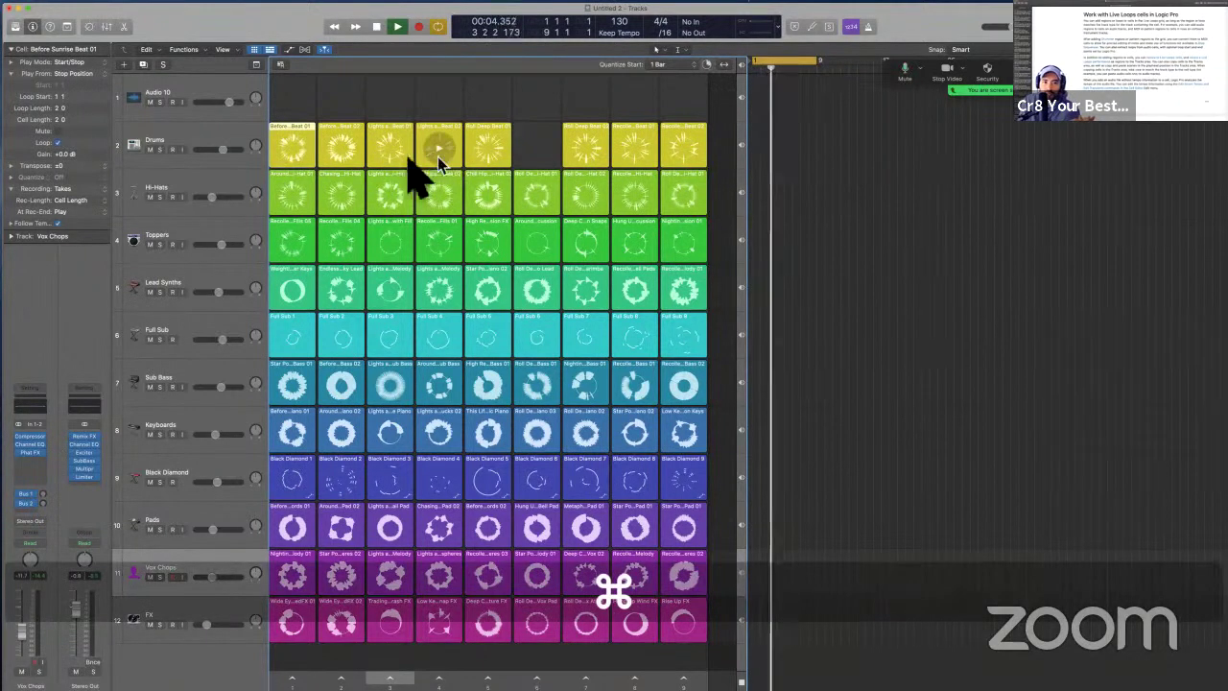
pyautogui.click(292, 149)
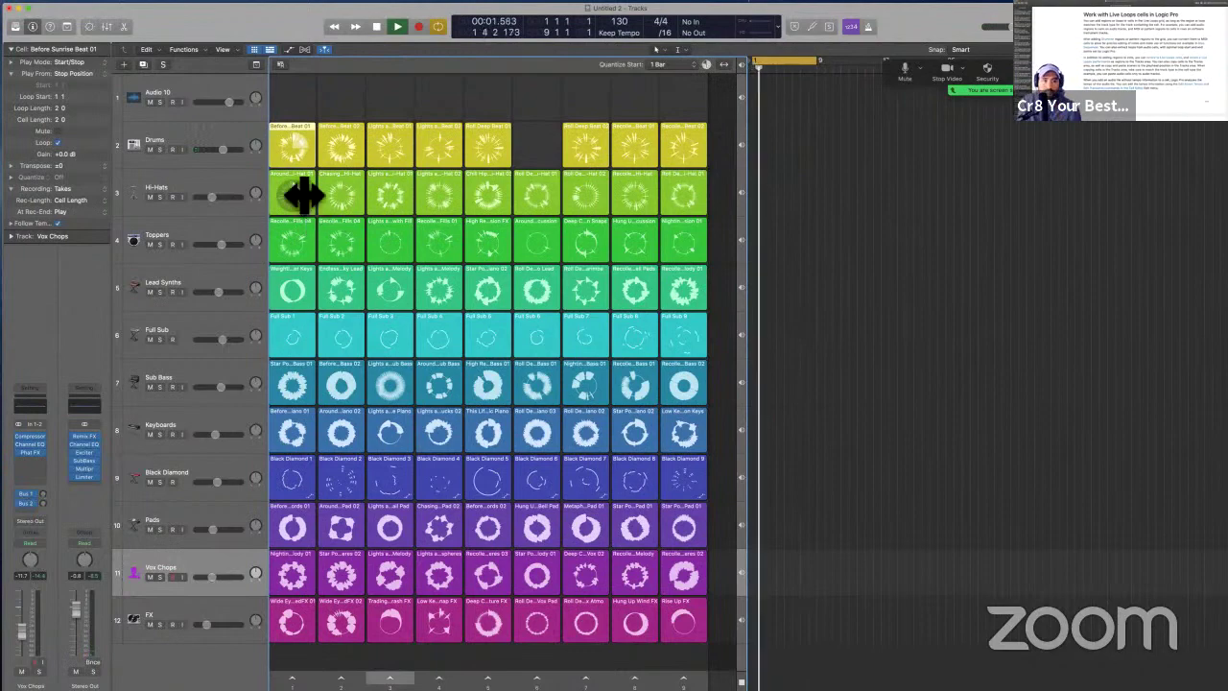
pyautogui.click(232, 149)
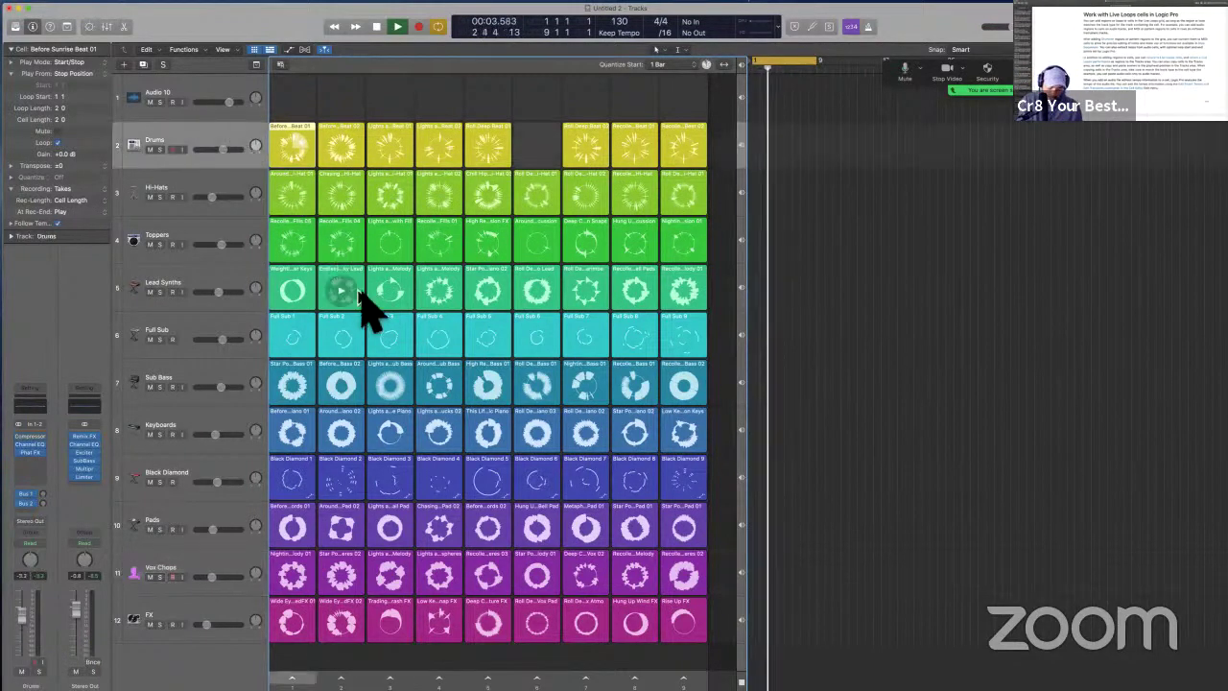
pyautogui.scroll(6, 357, 293)
pyautogui.scroll(2, 357, 290)
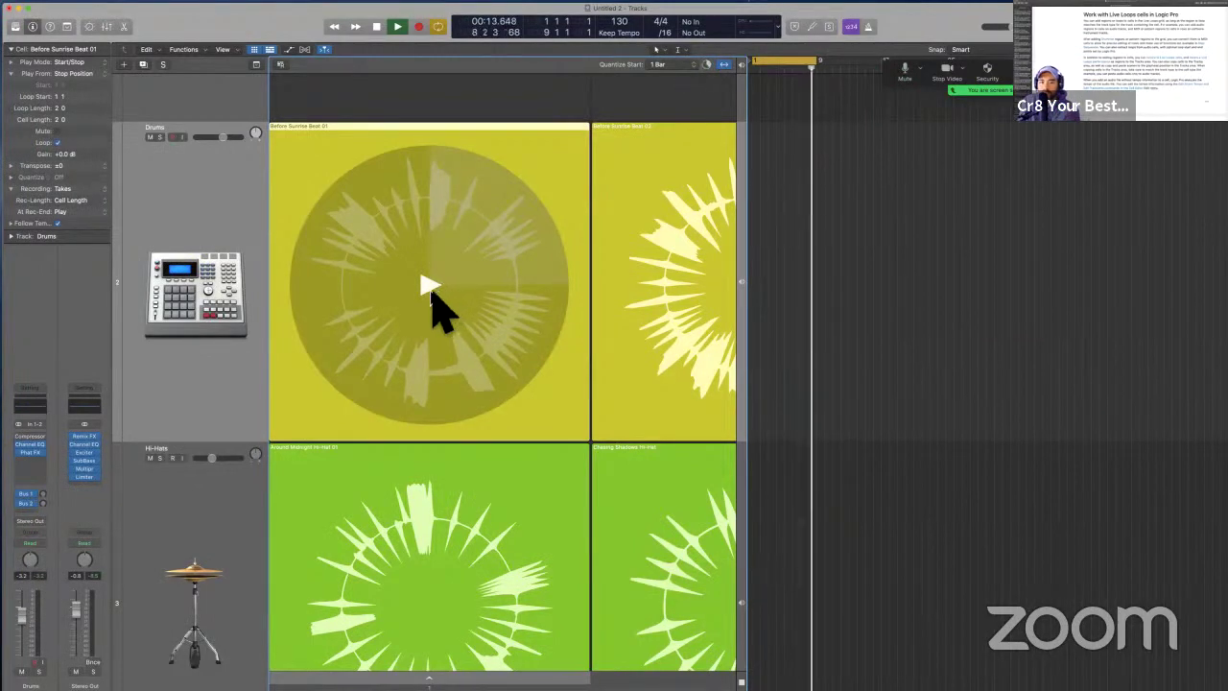
# - Repeatedly start and stop the Before Sunrise Beat 01 cell and examine where its playback resumes
pyautogui.click(429, 287)
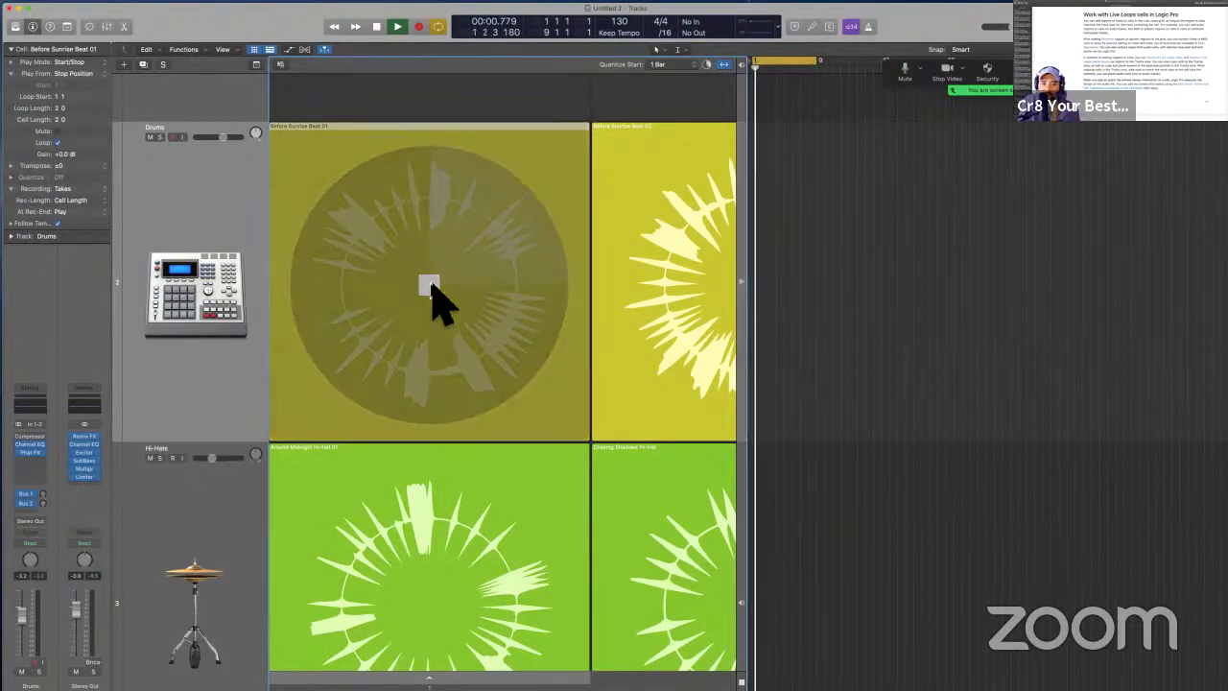
pyautogui.click(431, 285)
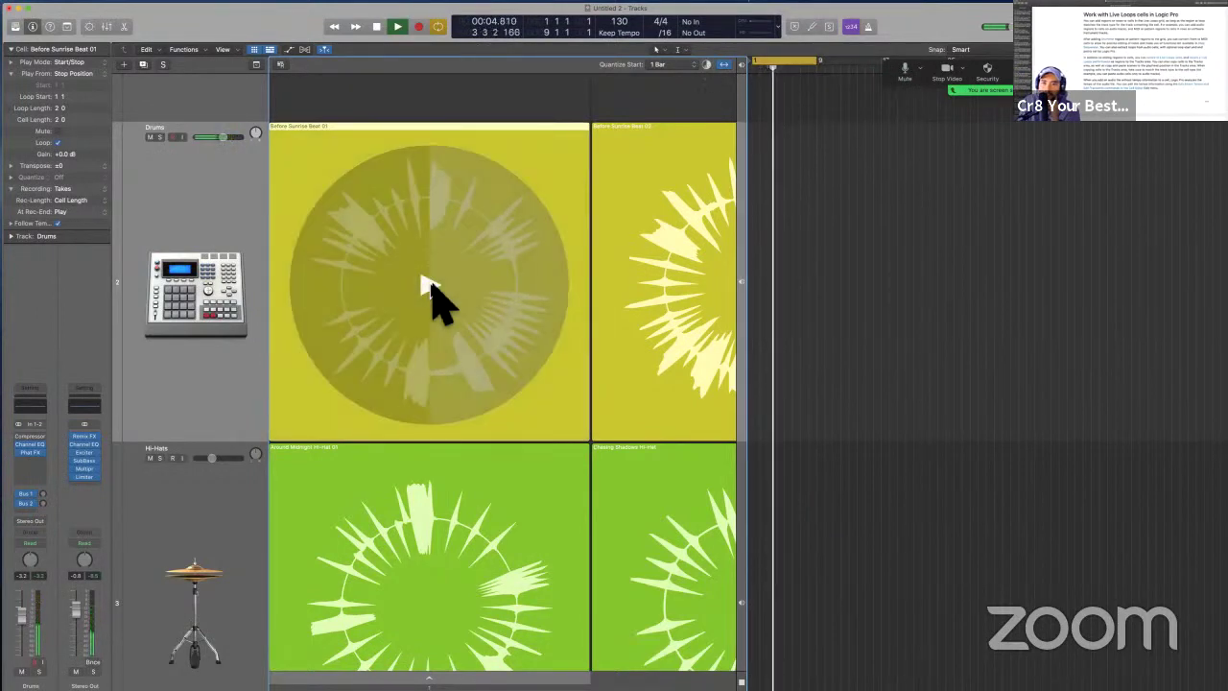
pyautogui.click(431, 288)
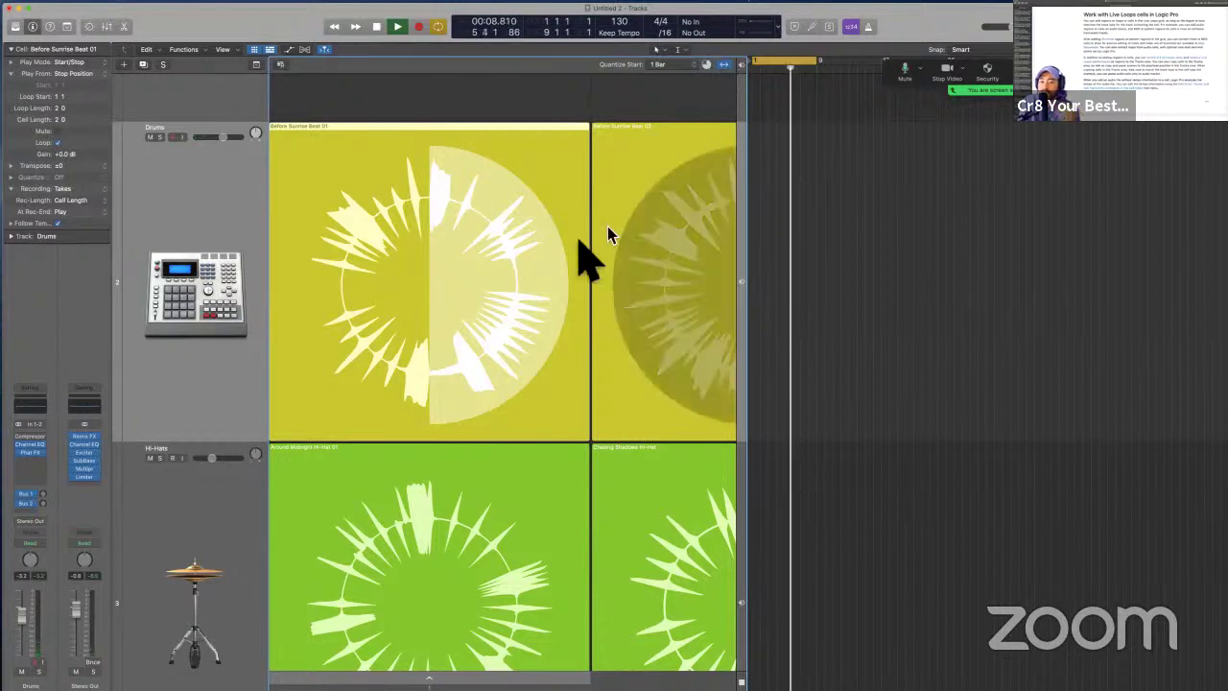
pyautogui.moveTo(509, 284)
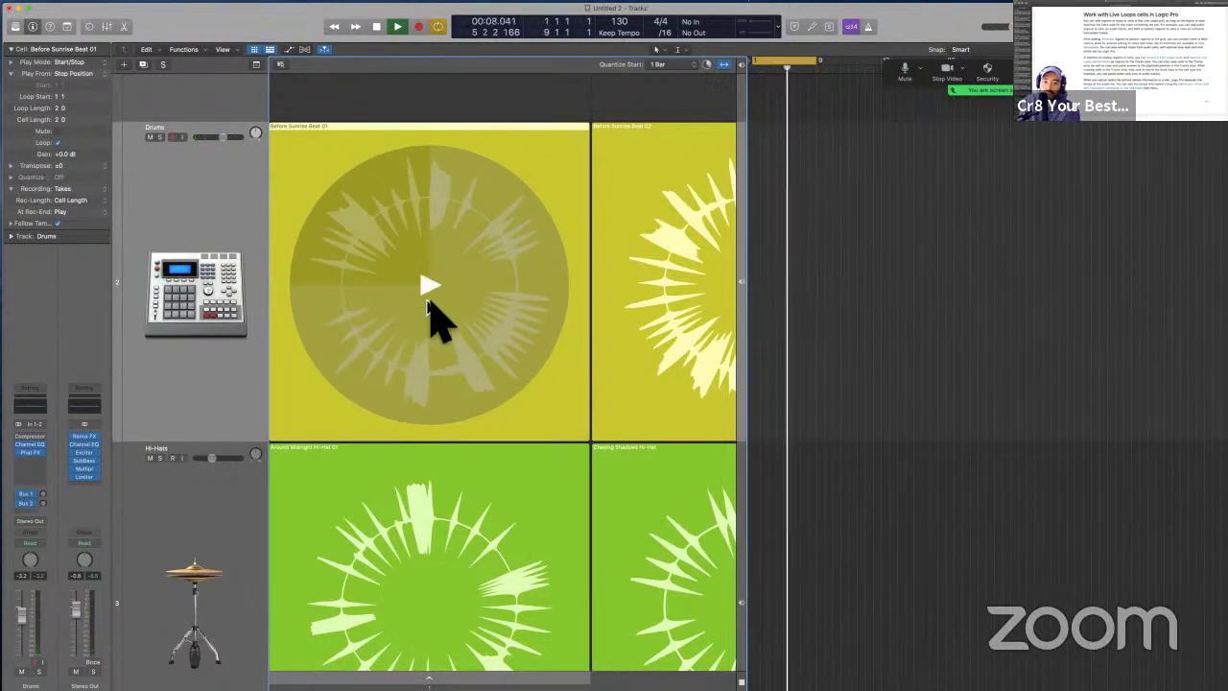
pyautogui.click(428, 286)
pyautogui.click(429, 286)
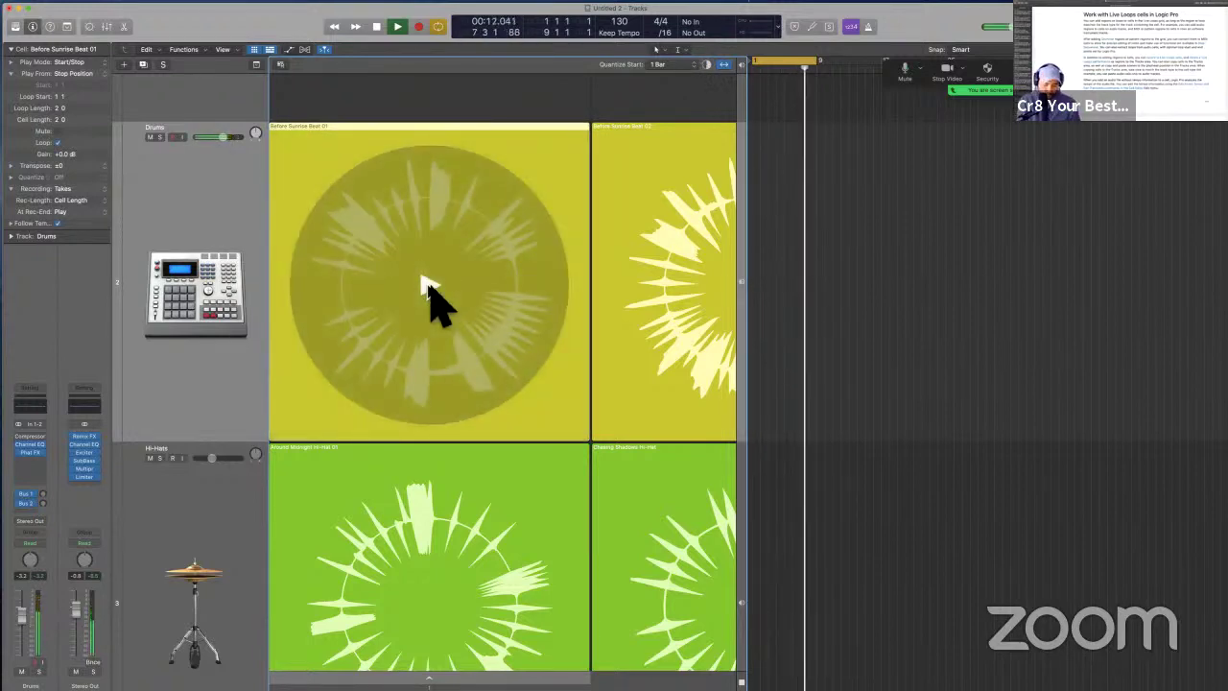
# - Select the Before Sunrise Beat 01, Around Midnight Hi-Hat 01 and Recollection Snare Fills 05 cells and trigger all three
pyautogui.scroll(-5, 428, 286)
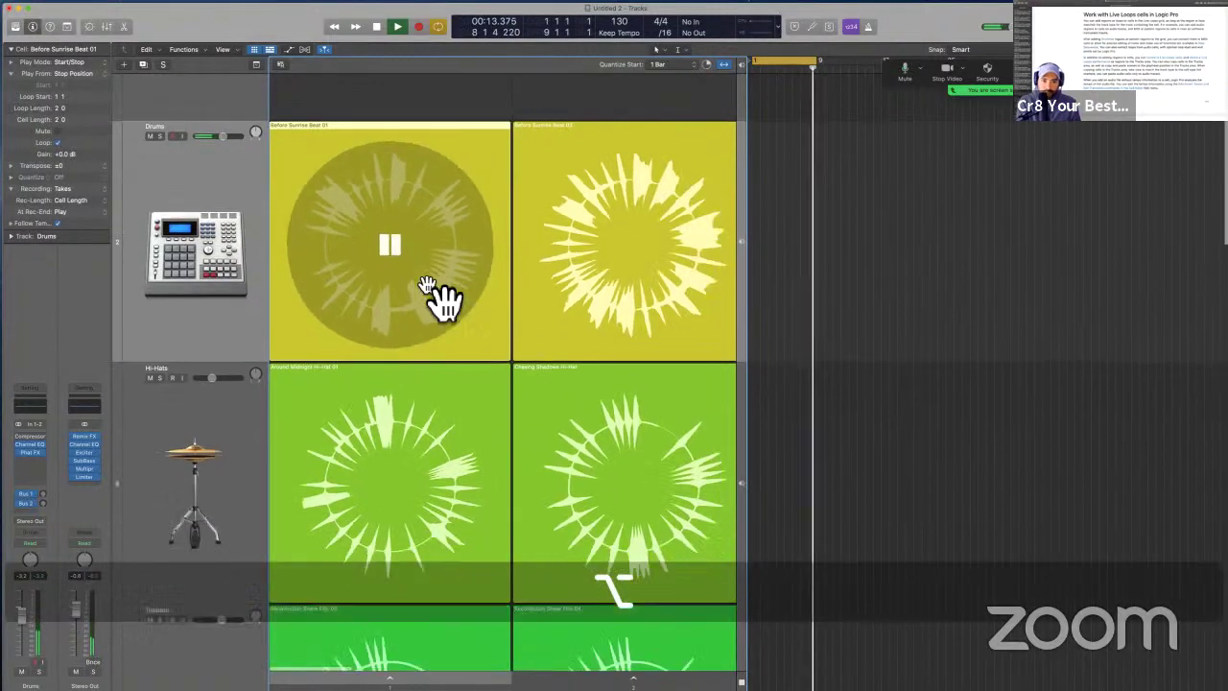
pyautogui.scroll(1, 427, 285)
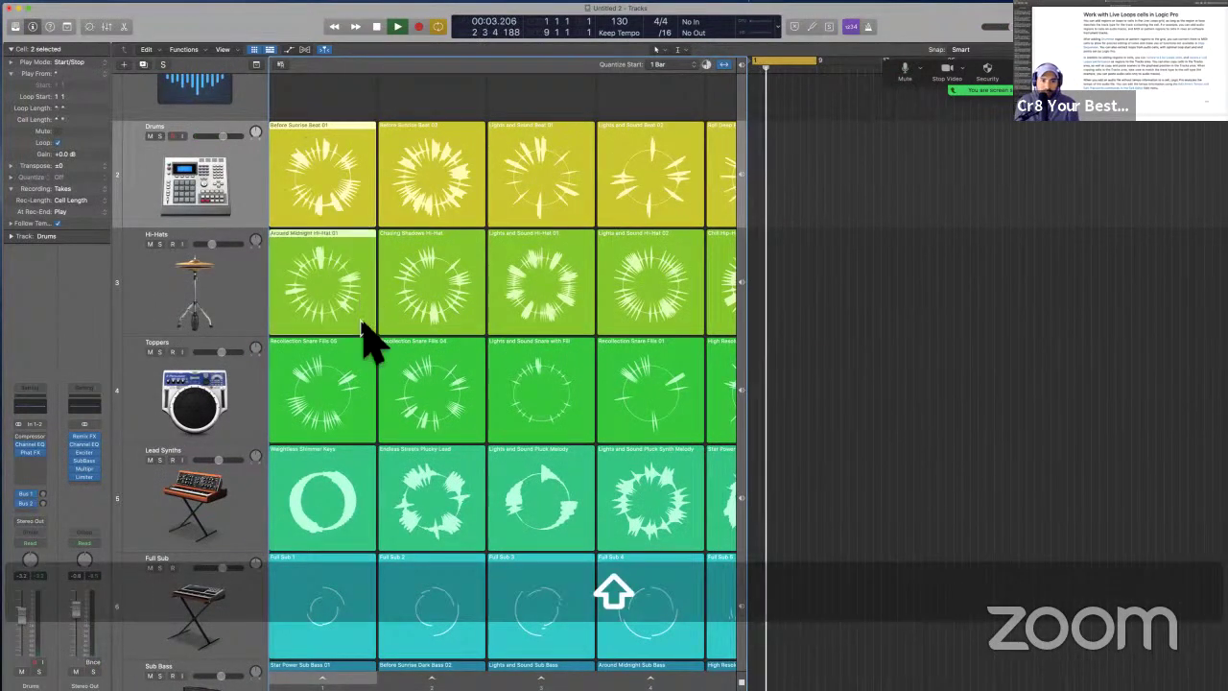
pyautogui.keyDown('shift'); pyautogui.click(371, 389); pyautogui.keyUp('shift')
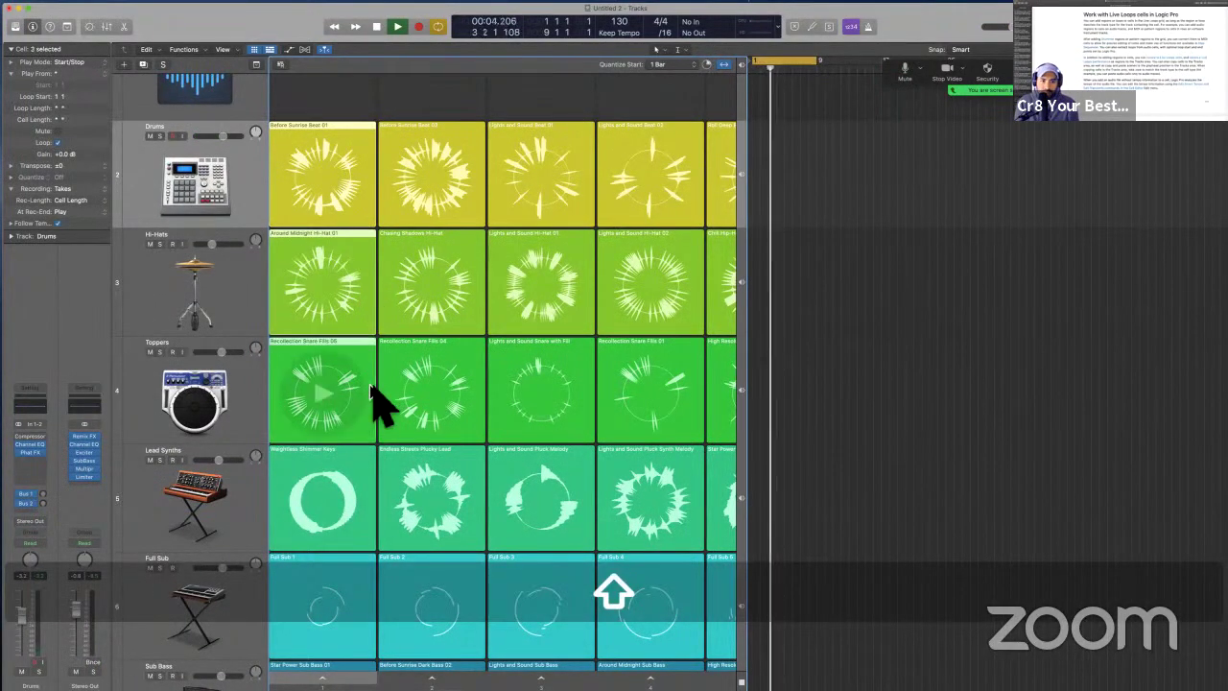
pyautogui.click(323, 178)
pyautogui.click(324, 284)
pyautogui.click(322, 380)
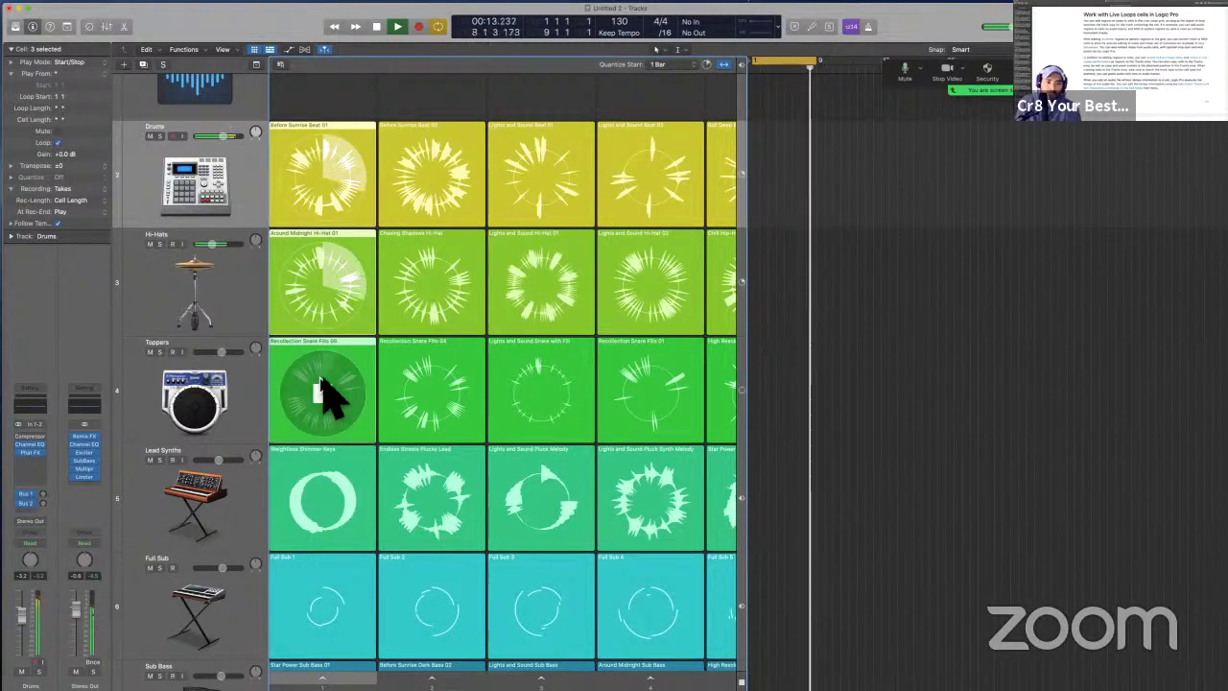
# - Stop and restart the Before Sunrise Beat 01 cell while the hi-hat and snare fill cells keep playing
pyautogui.click(327, 177)
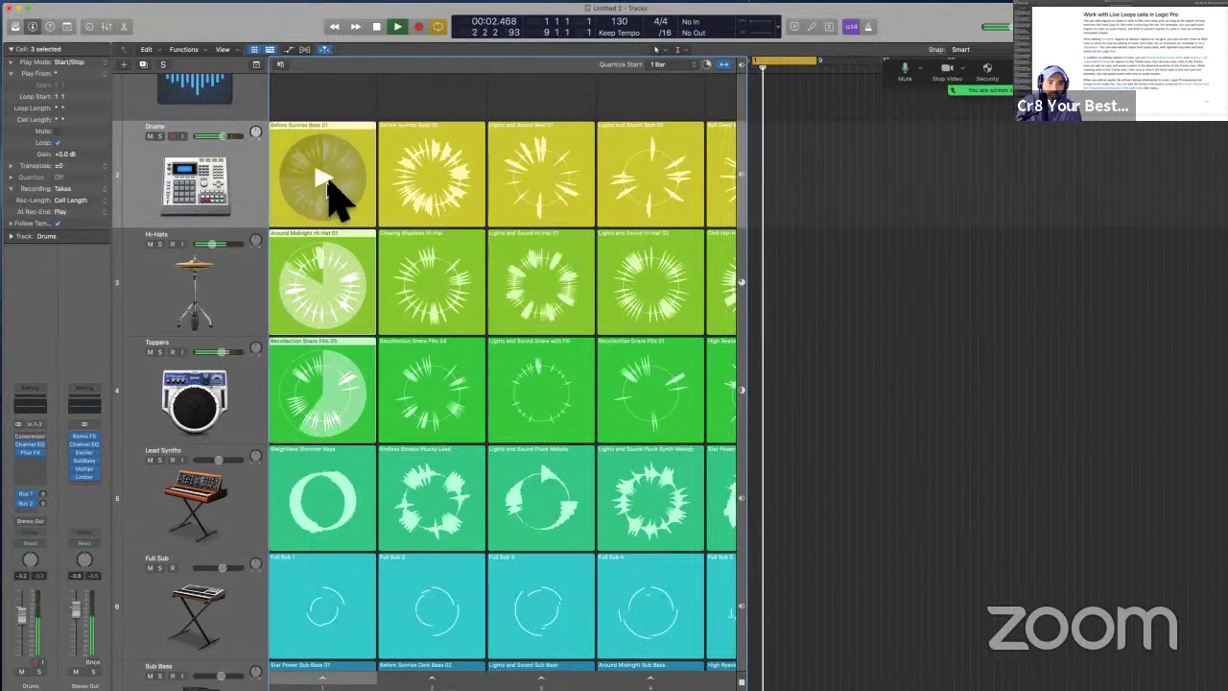
pyautogui.click(327, 180)
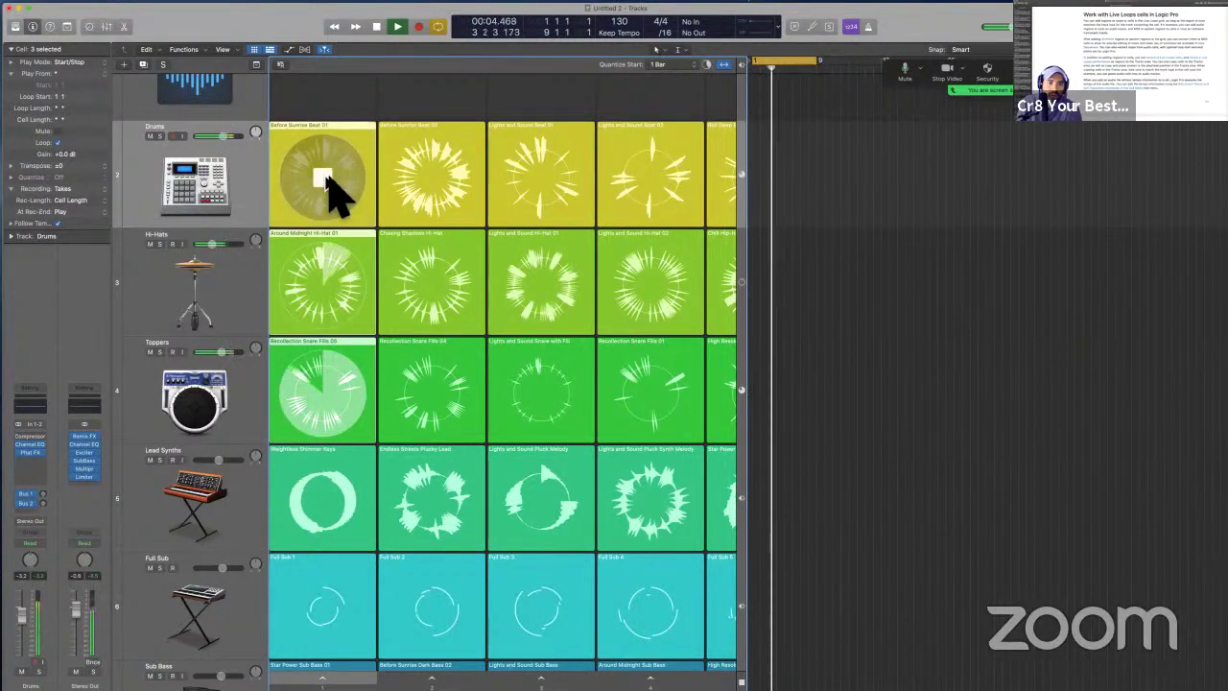
pyautogui.click(327, 179)
pyautogui.click(327, 179)
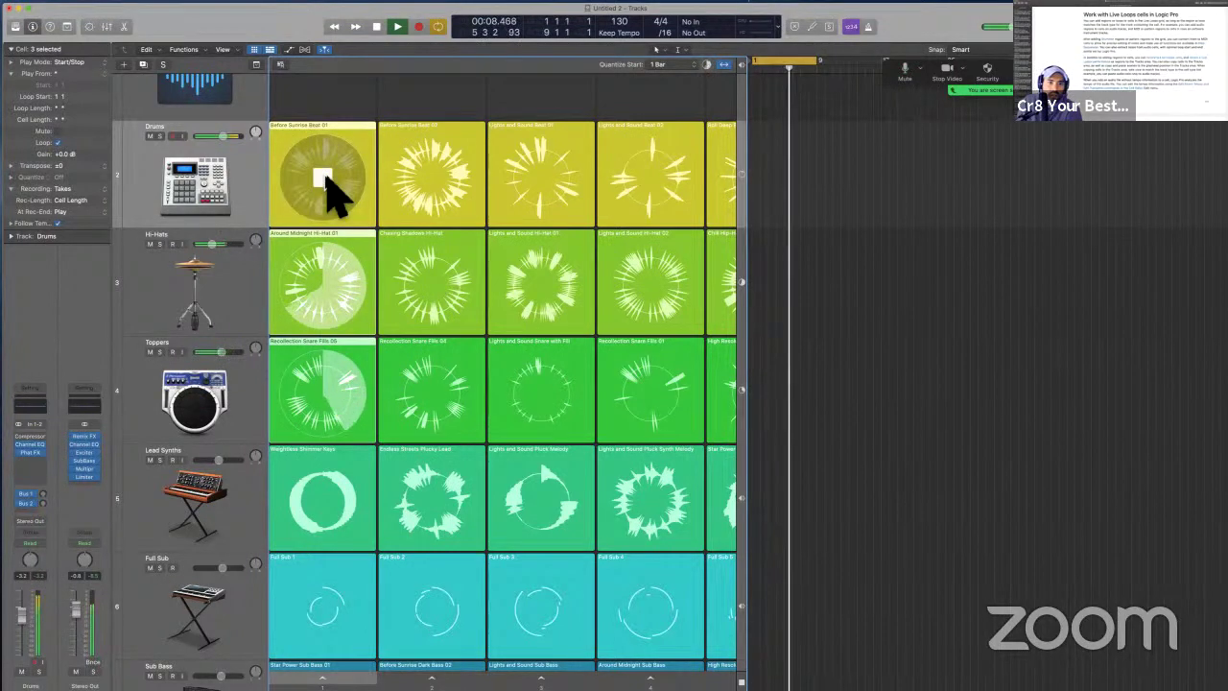
# - Toggle playback of the enlarged Before Sunrise Beat 01 cell several times and examine its resume position up close
pyautogui.press('alt')
pyautogui.scroll(5, 328, 178)
pyautogui.click(482, 381)
pyautogui.click(482, 380)
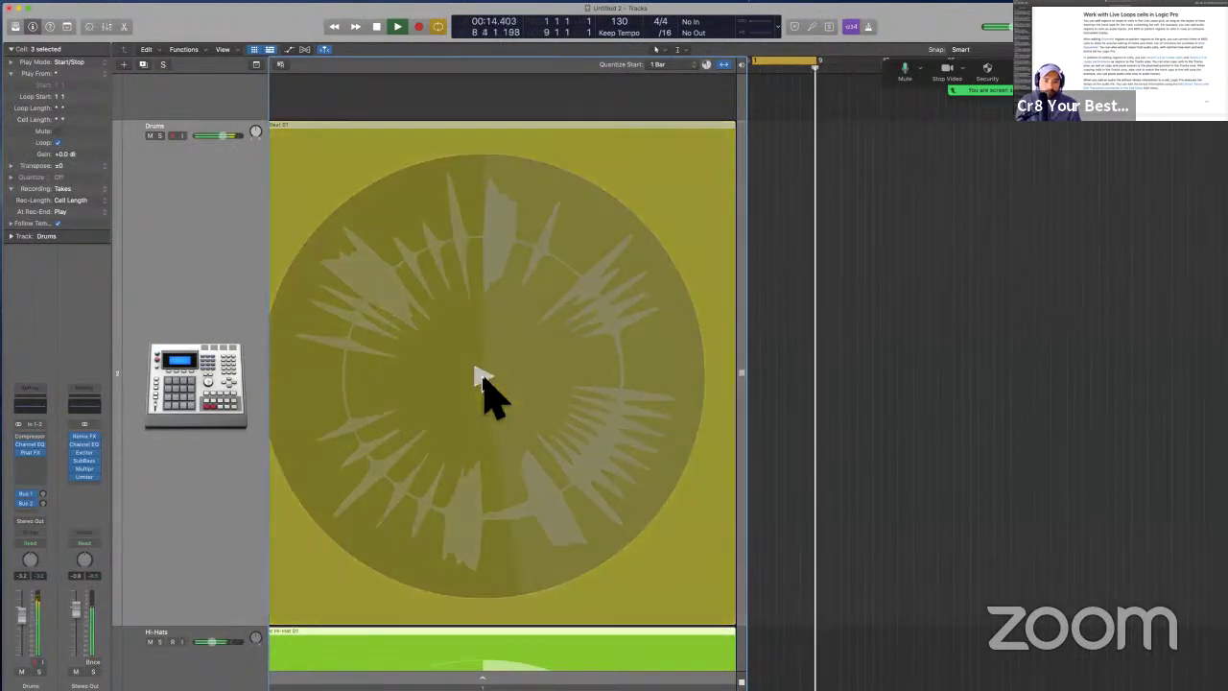
pyautogui.click(482, 382)
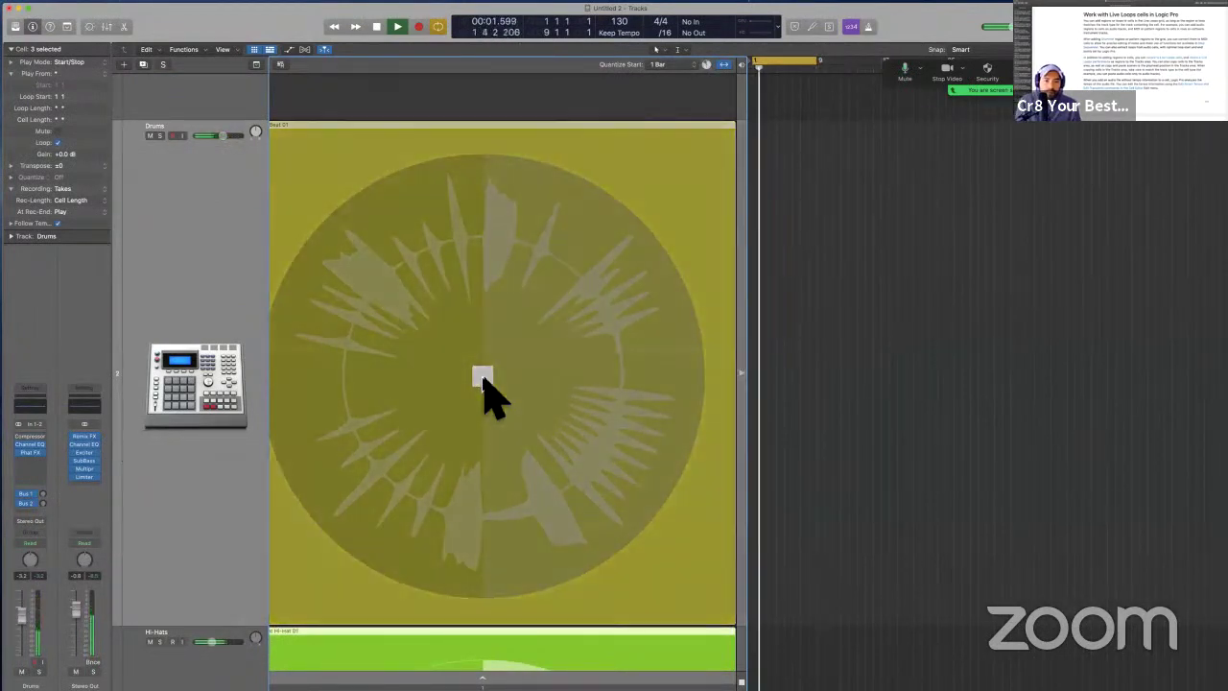
pyautogui.click(482, 382)
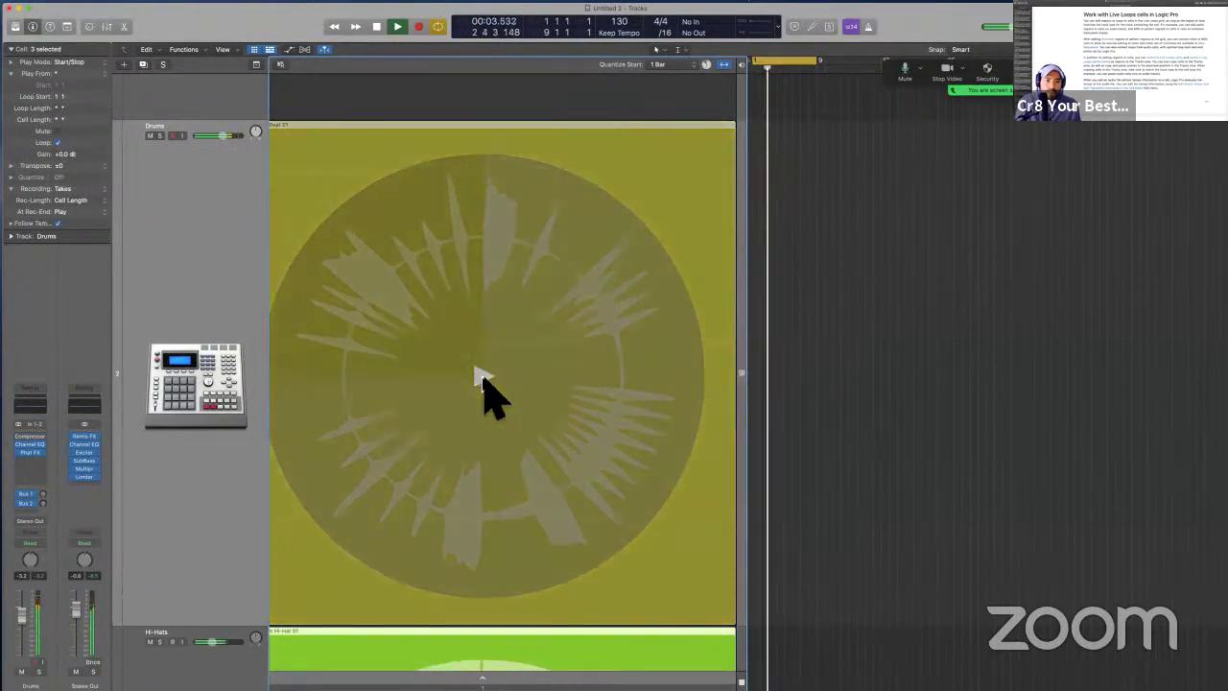
pyautogui.click(482, 380)
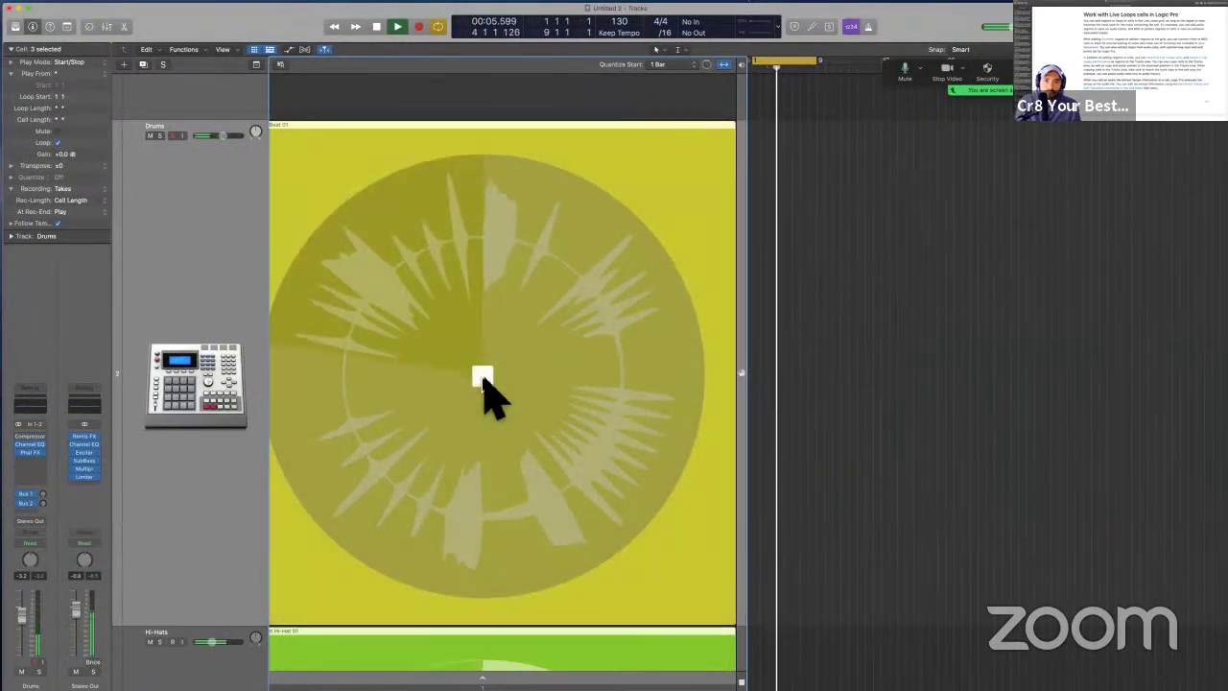
pyautogui.click(483, 380)
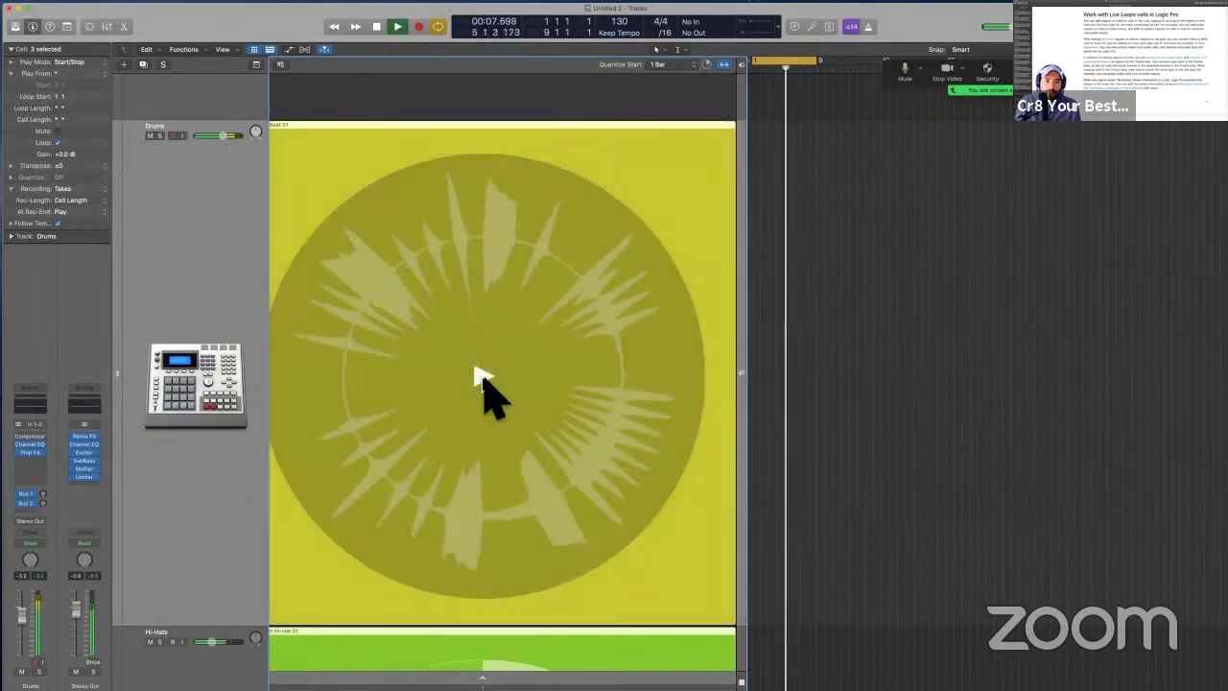
pyautogui.click(482, 381)
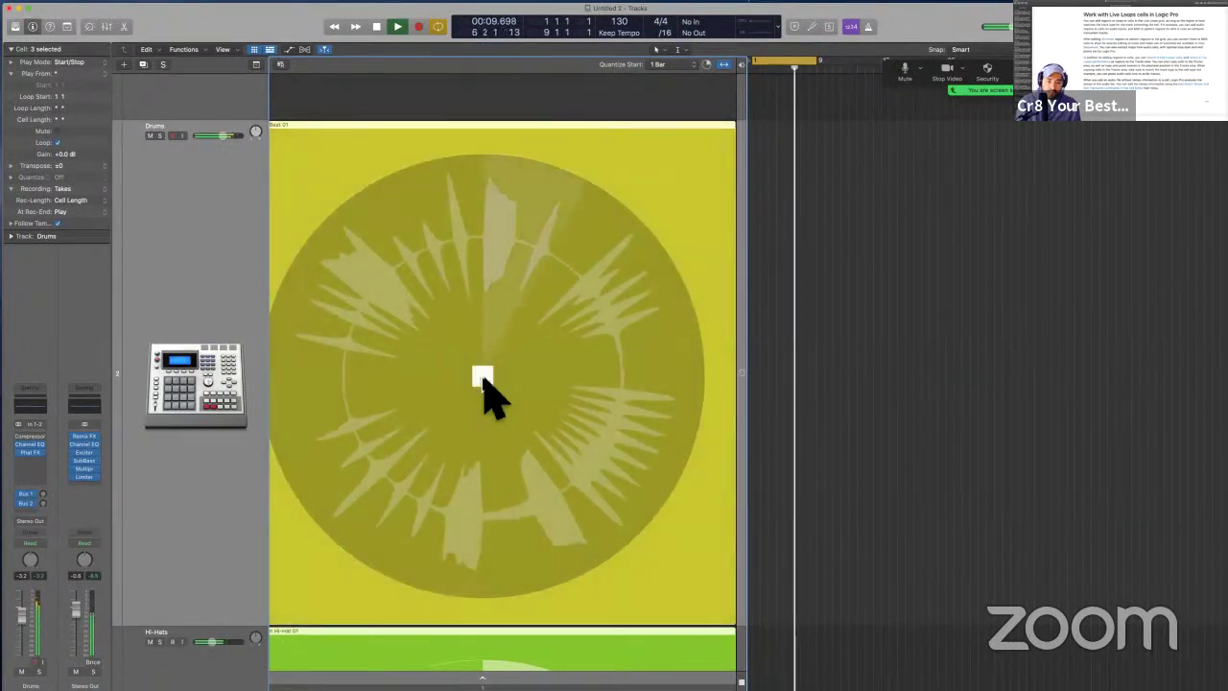
# - Stop all playing cells and return to an overview of the Live Loops grid
pyautogui.press('super+Return')
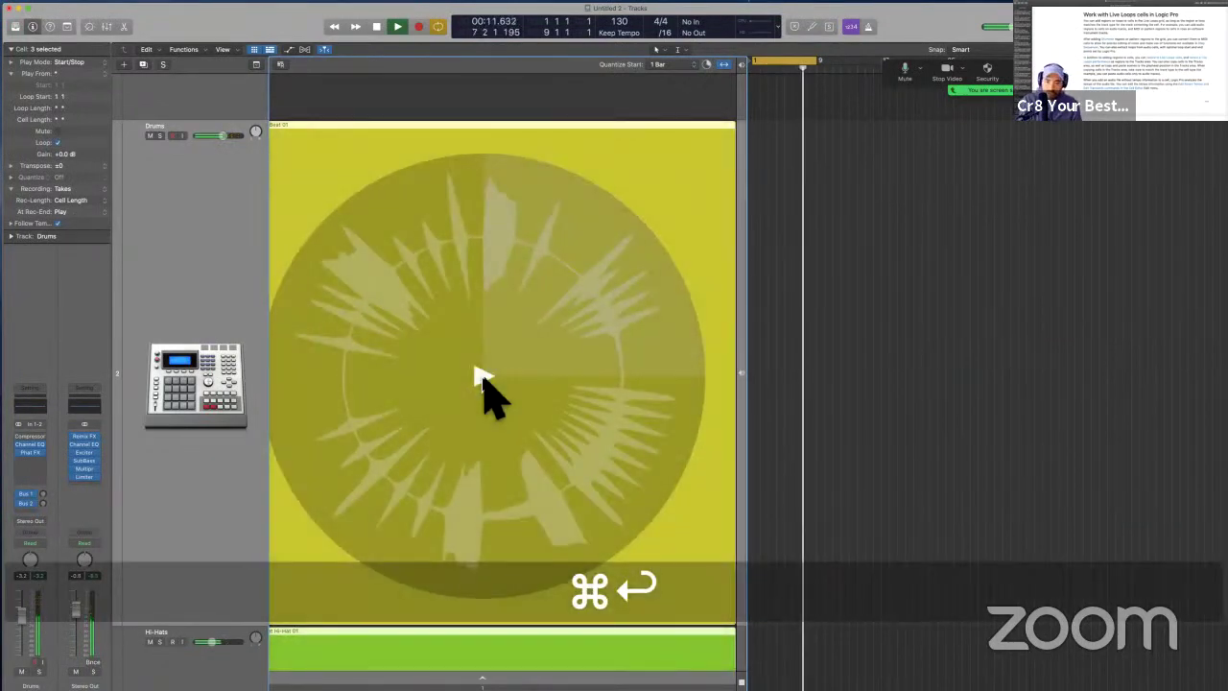
pyautogui.press('ctrl')
pyautogui.scroll(-10, 483, 379)
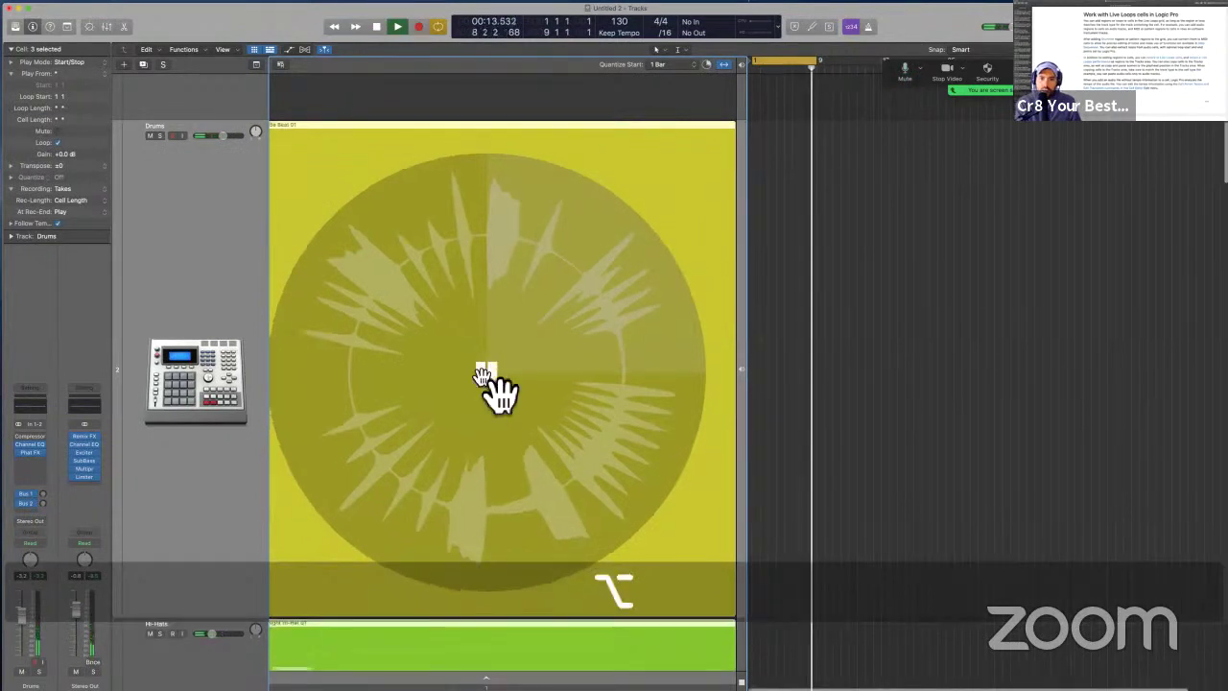
pyautogui.scroll(3, 482, 377)
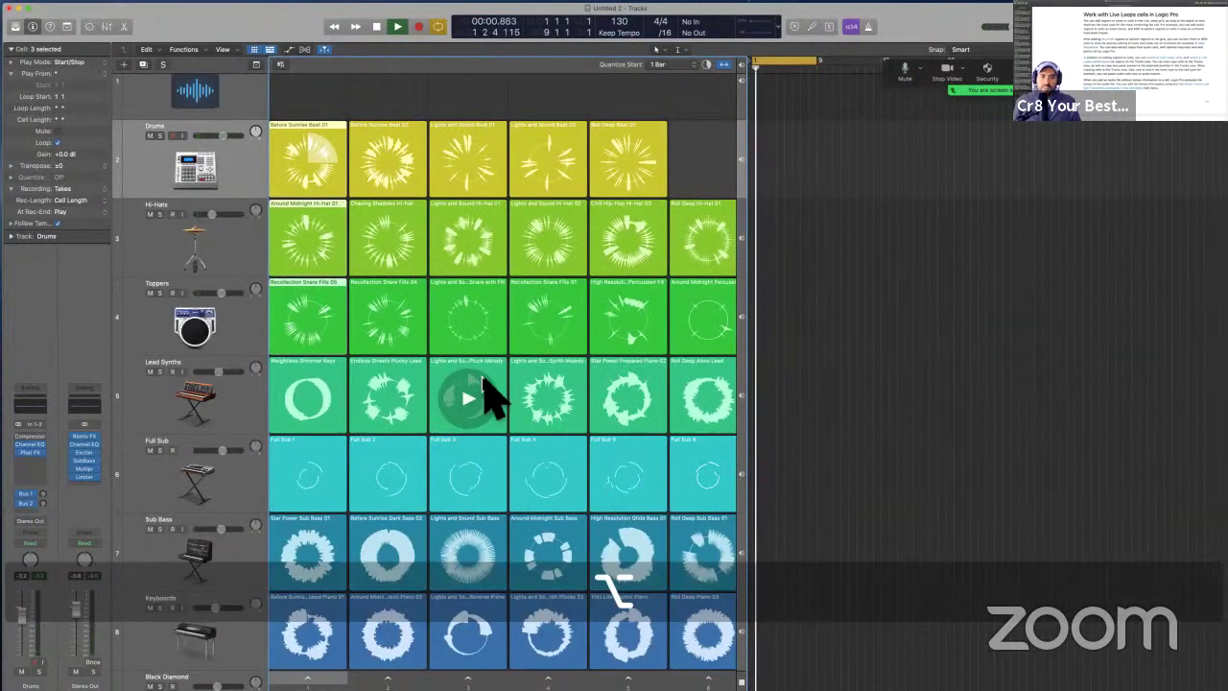
pyautogui.hotkey('ctrl', 'Left')
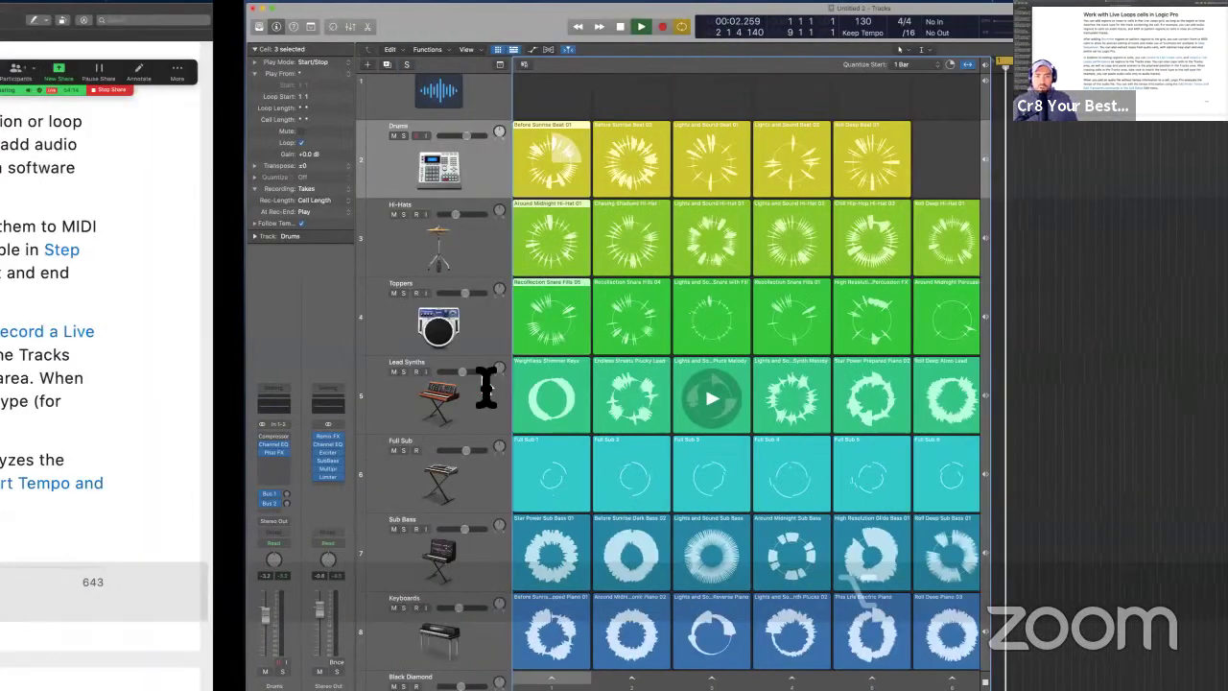
pyautogui.hotkey('ctrl', 'Right')
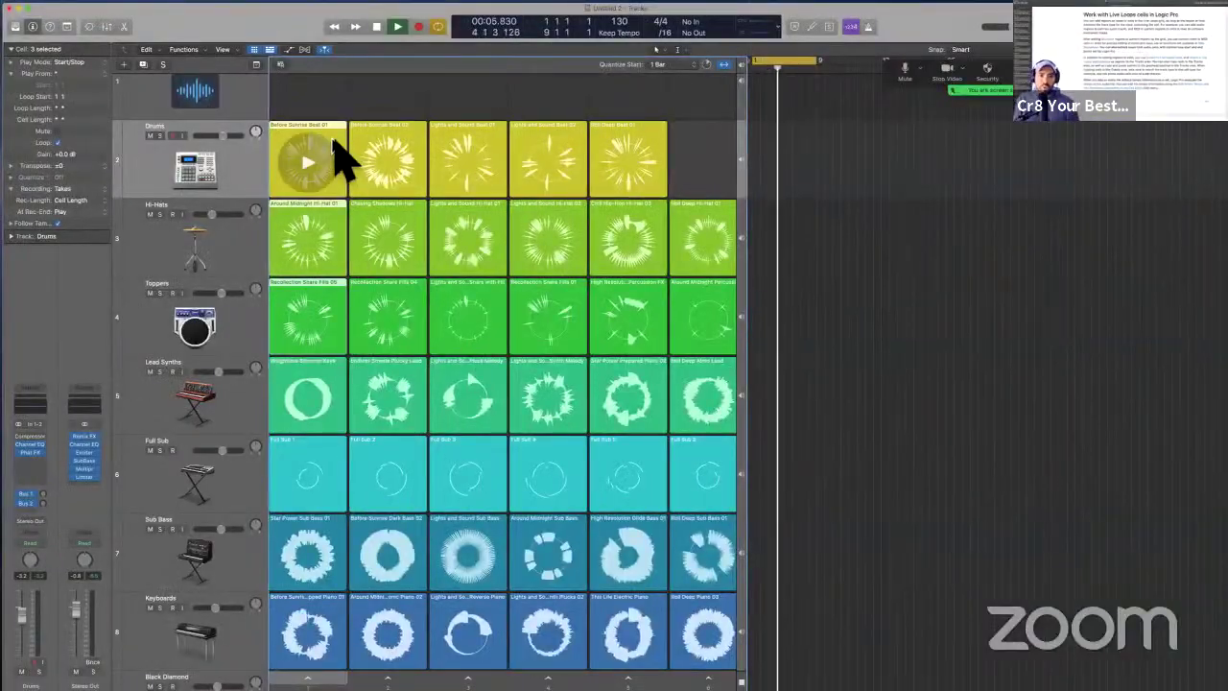
# - Set the three selected cells to play from the Playing Cell Position
pyautogui.rightClick(337, 159)
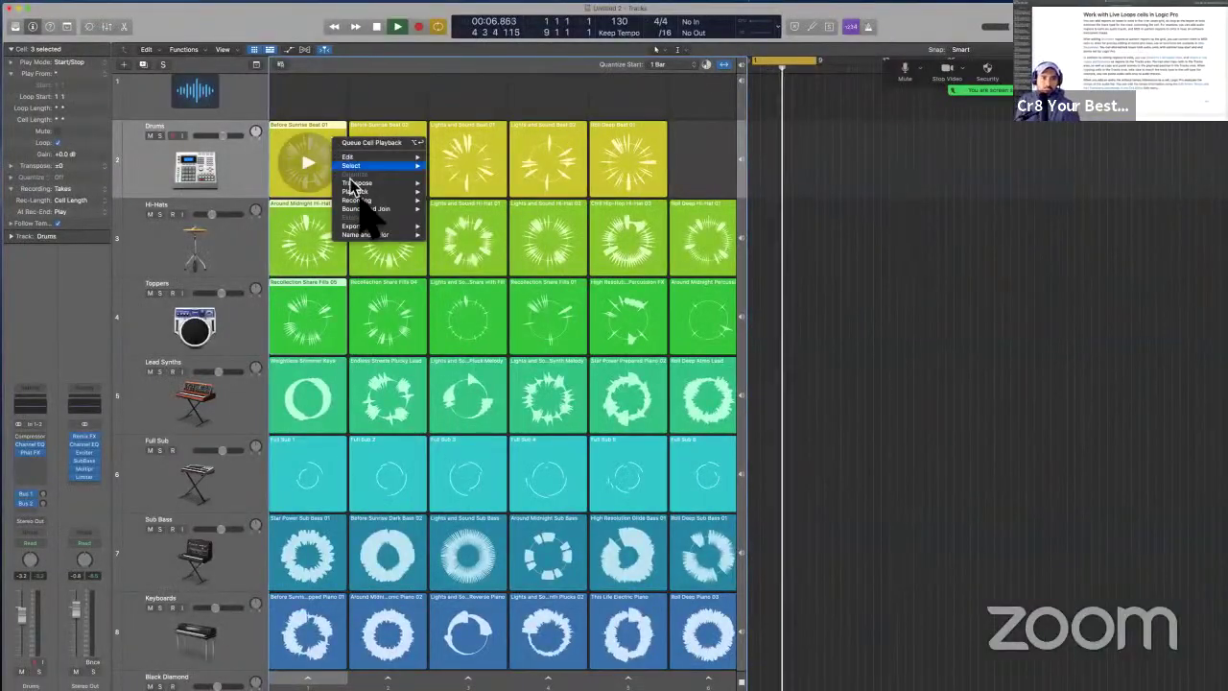
pyautogui.moveTo(379, 192)
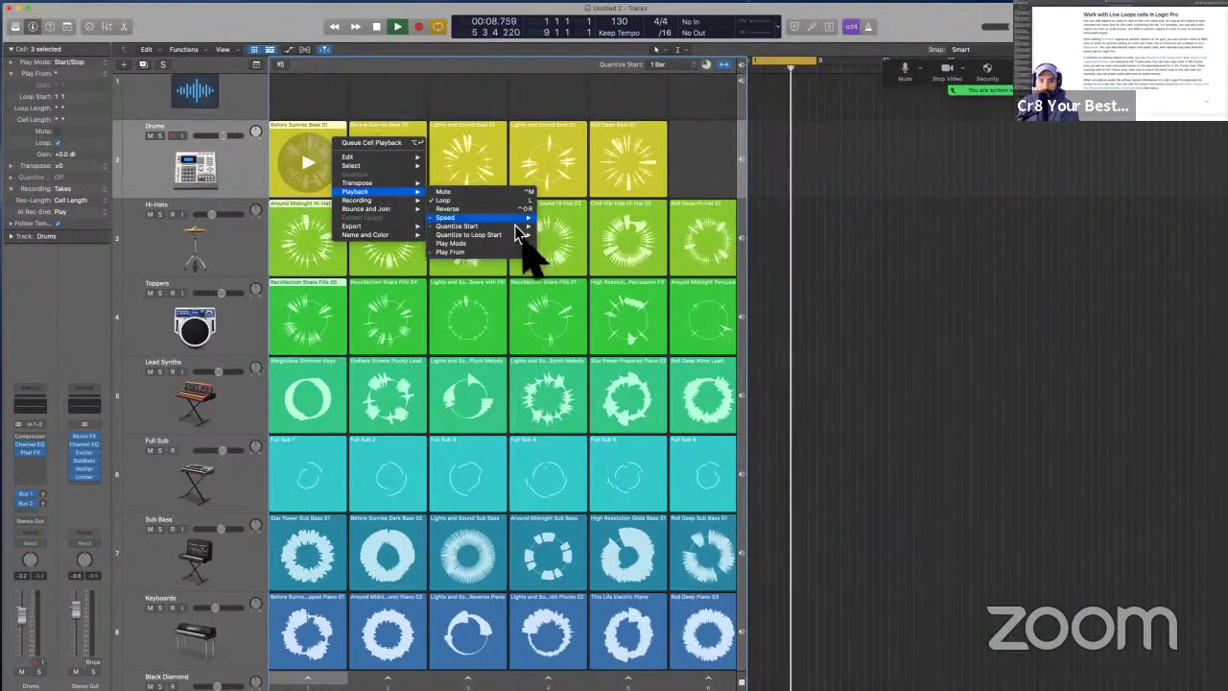
pyautogui.moveTo(523, 252)
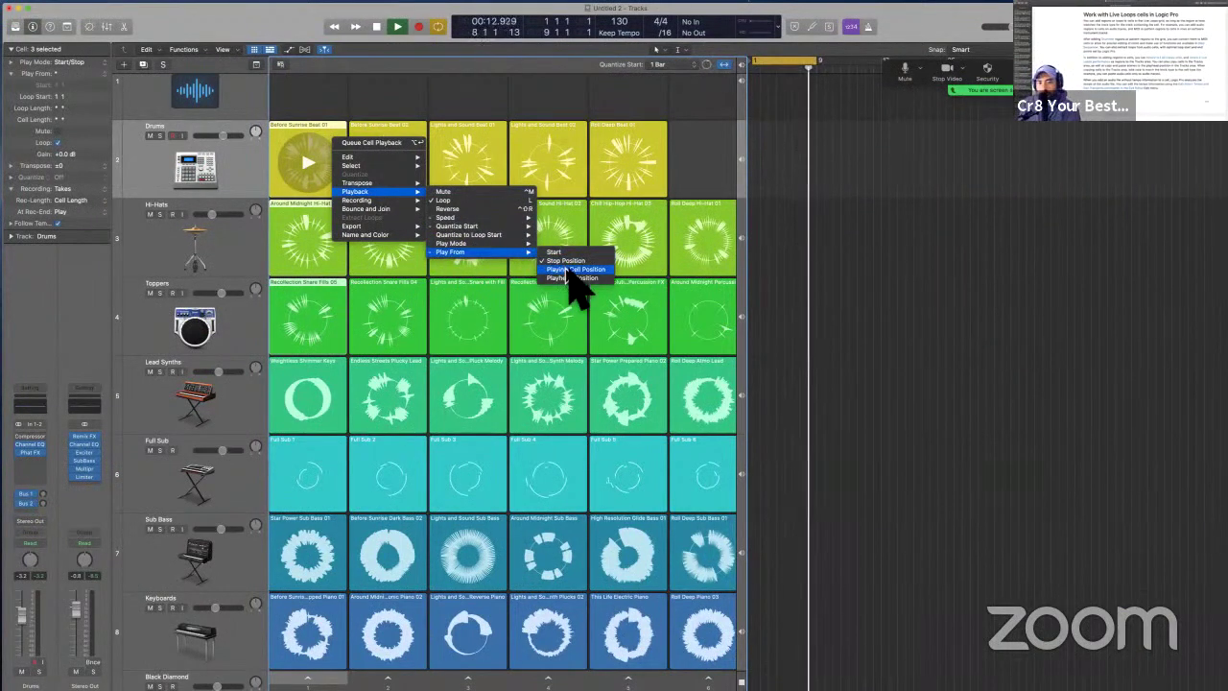
pyautogui.click(566, 269)
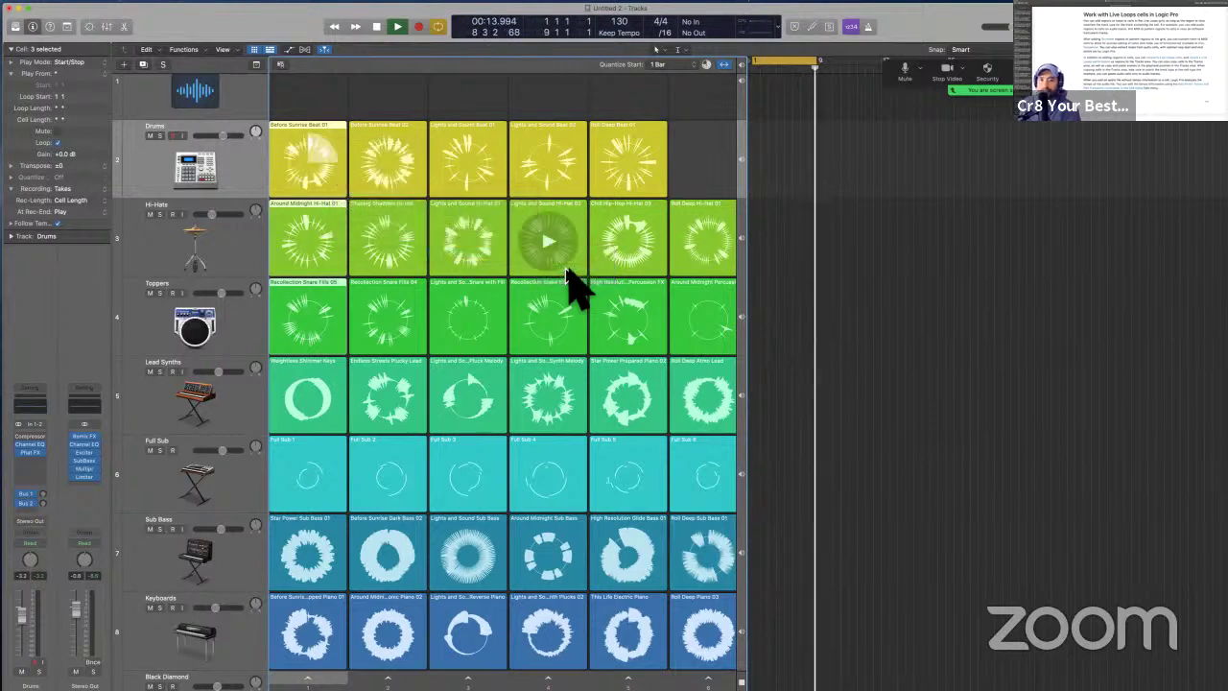
# - Recolor the Before Sunrise Beat 02 cell magenta
pyautogui.click(368, 135)
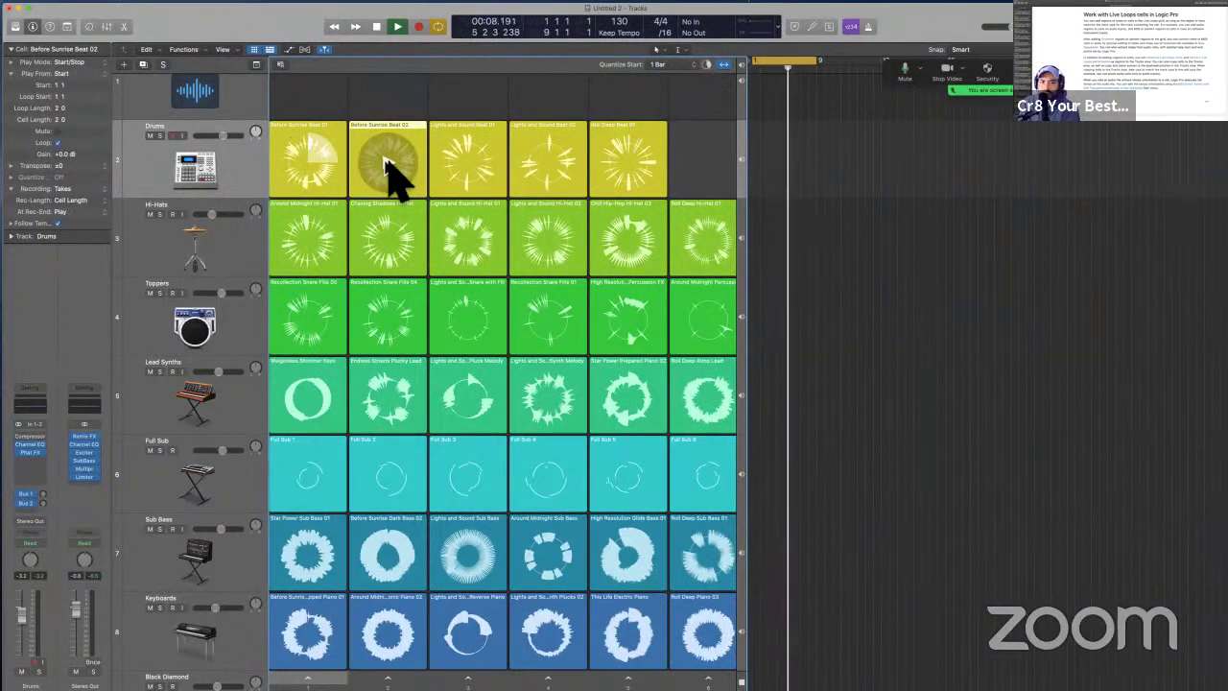
pyautogui.hotkey('alt', 'c')
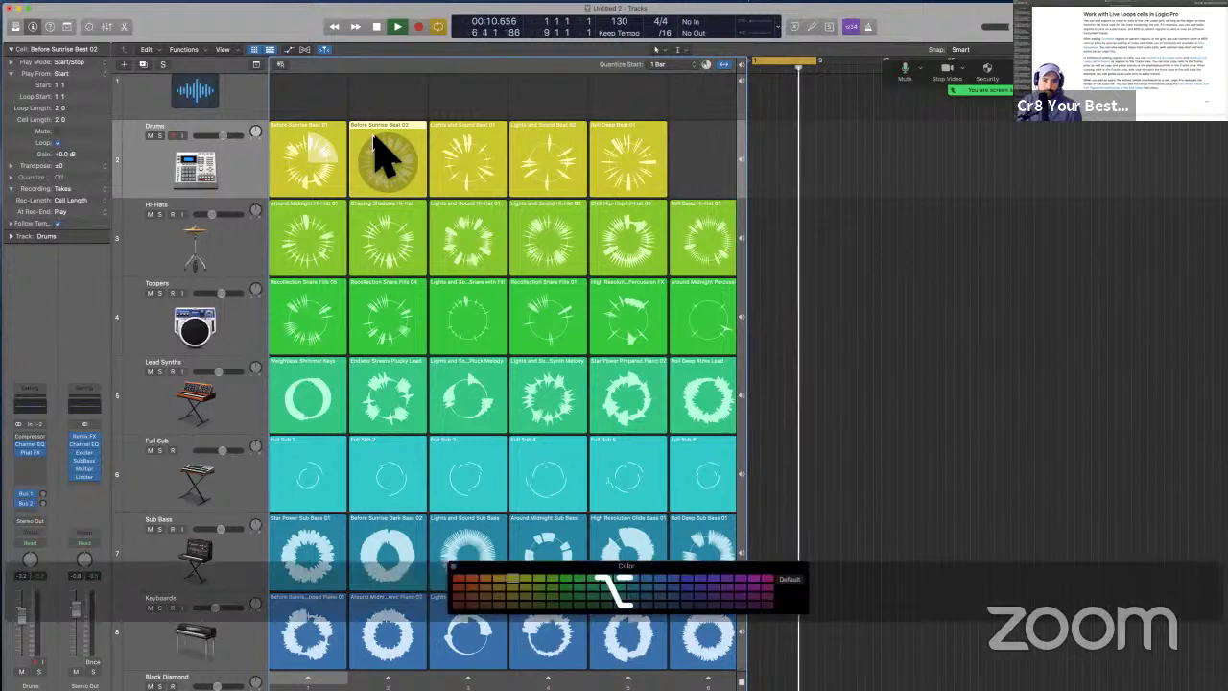
pyautogui.click(767, 579)
pyautogui.click(453, 567)
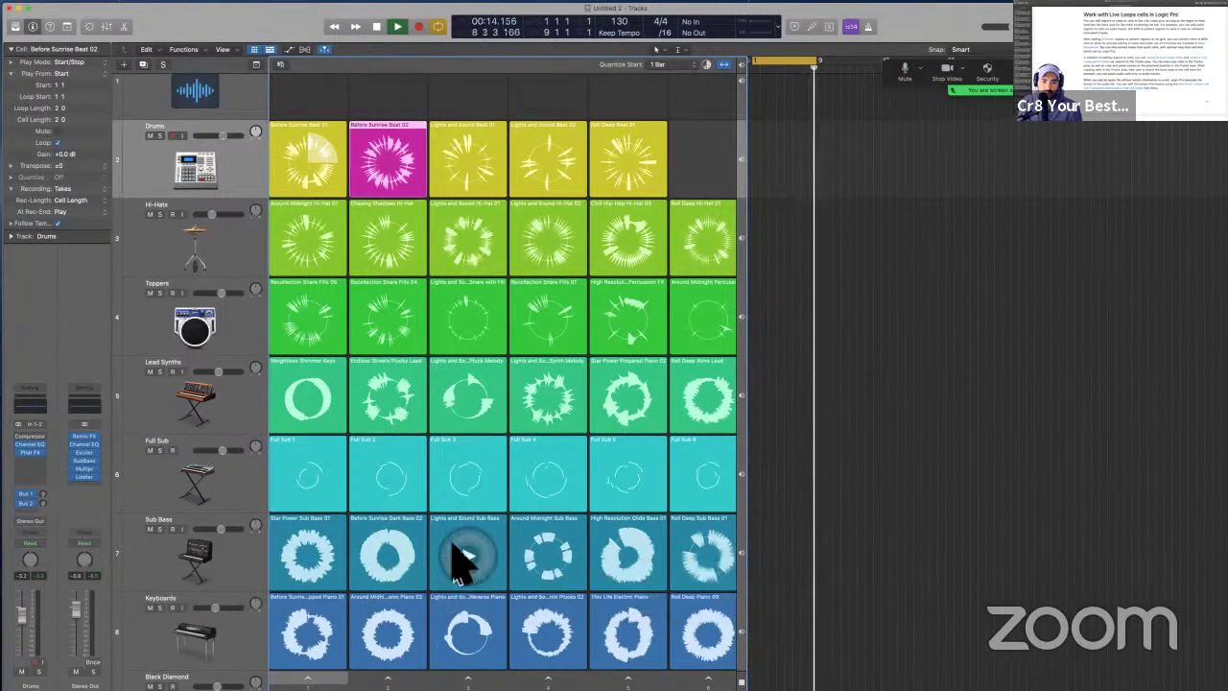
# - Hide the inspector to check the Play From options of the Before Sunrise Beat 01 cell, and trigger the Before Sunrise Beat 02 cell
pyautogui.click(330, 184)
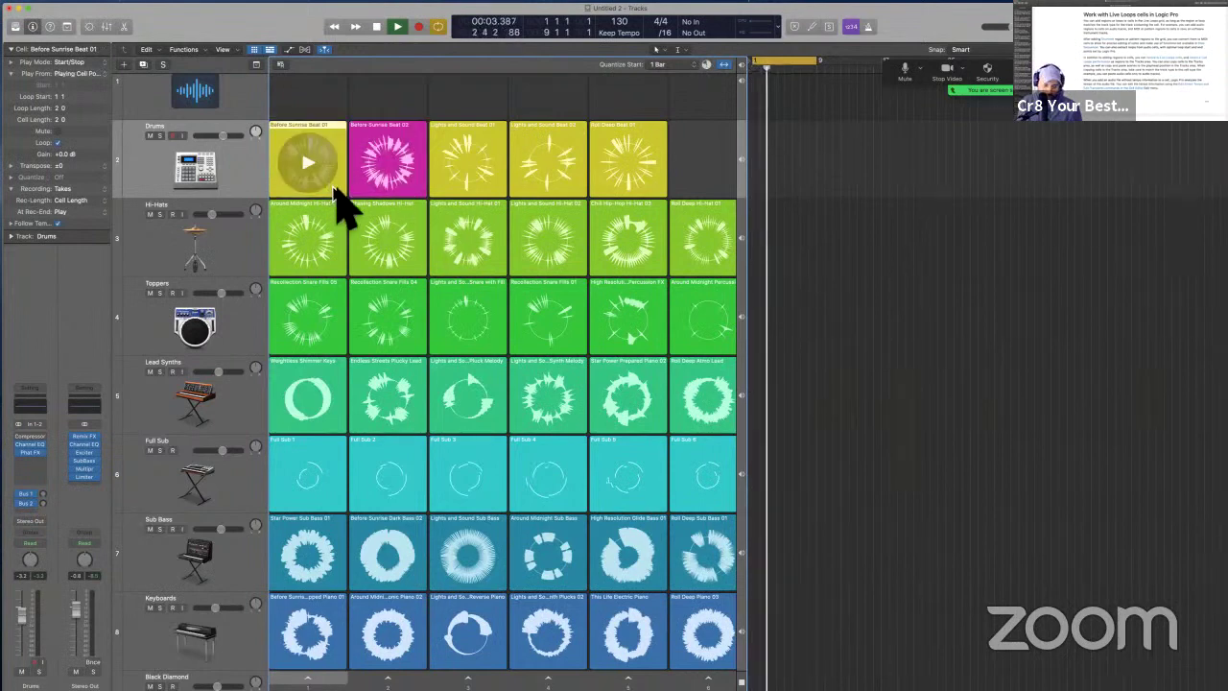
pyautogui.press('i')
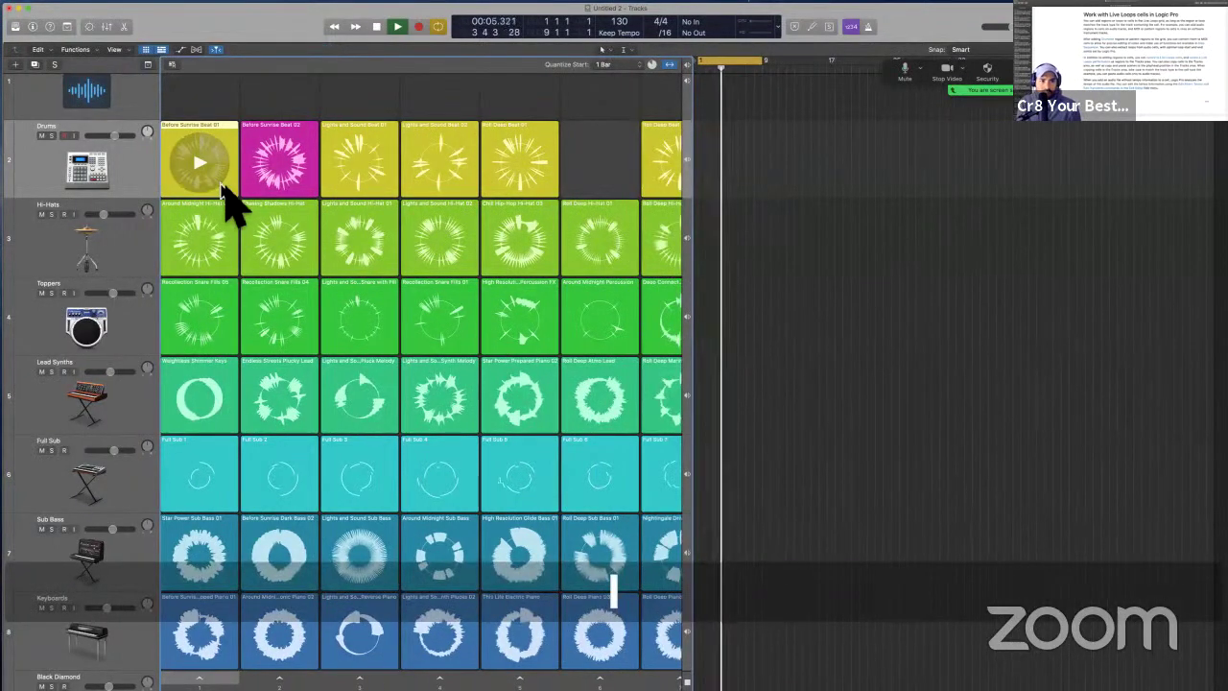
pyautogui.rightClick(225, 189)
pyautogui.moveTo(299, 239)
pyautogui.moveTo(403, 308)
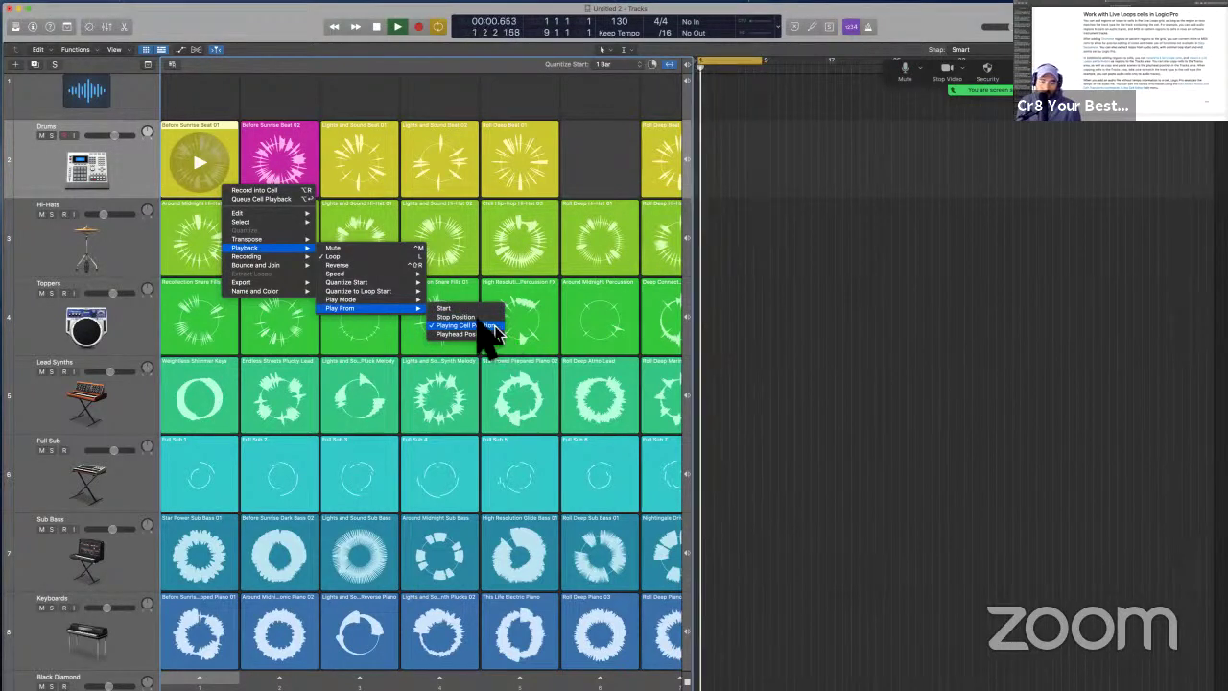
pyautogui.click(212, 191)
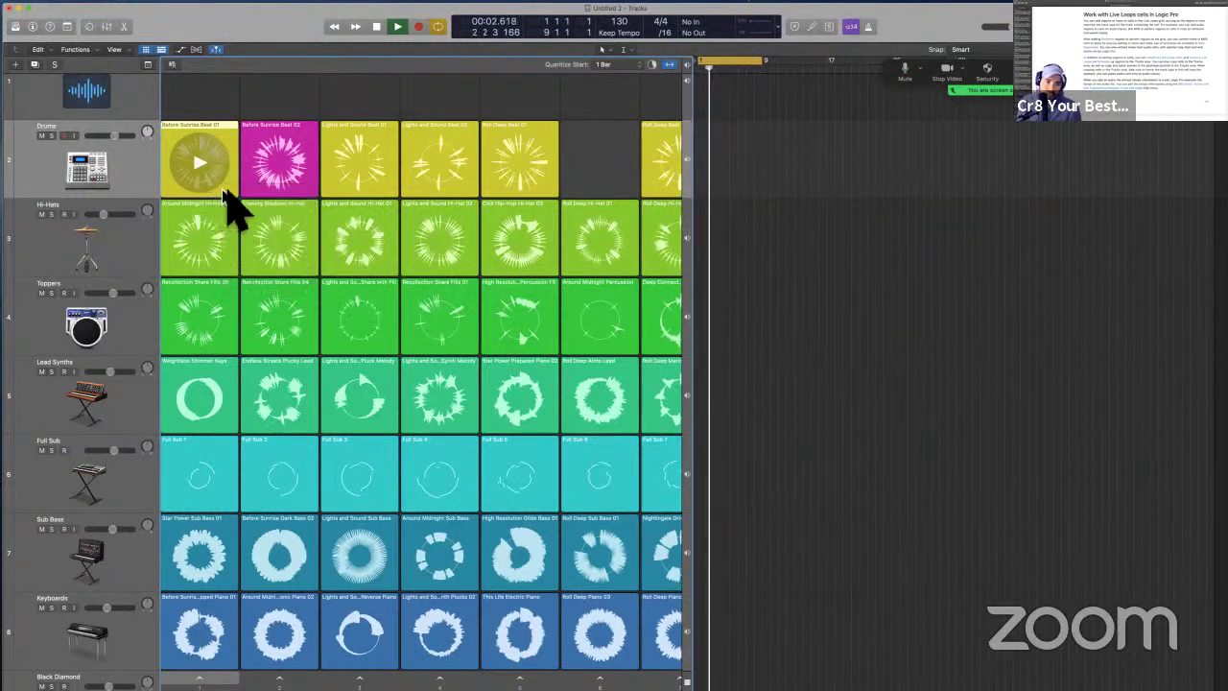
pyautogui.click(270, 180)
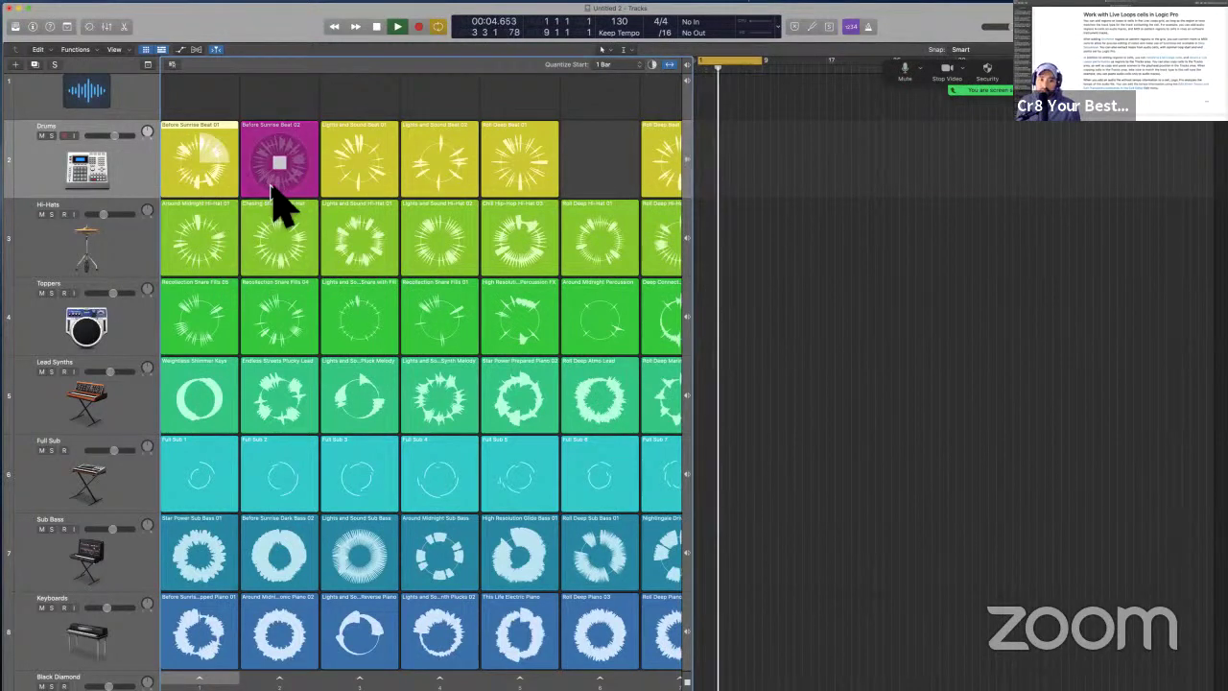
# - Audition the Before Sunrise Beat 01 and Before Sunrise Beat 02 cells by triggering them alternately
pyautogui.click(200, 161)
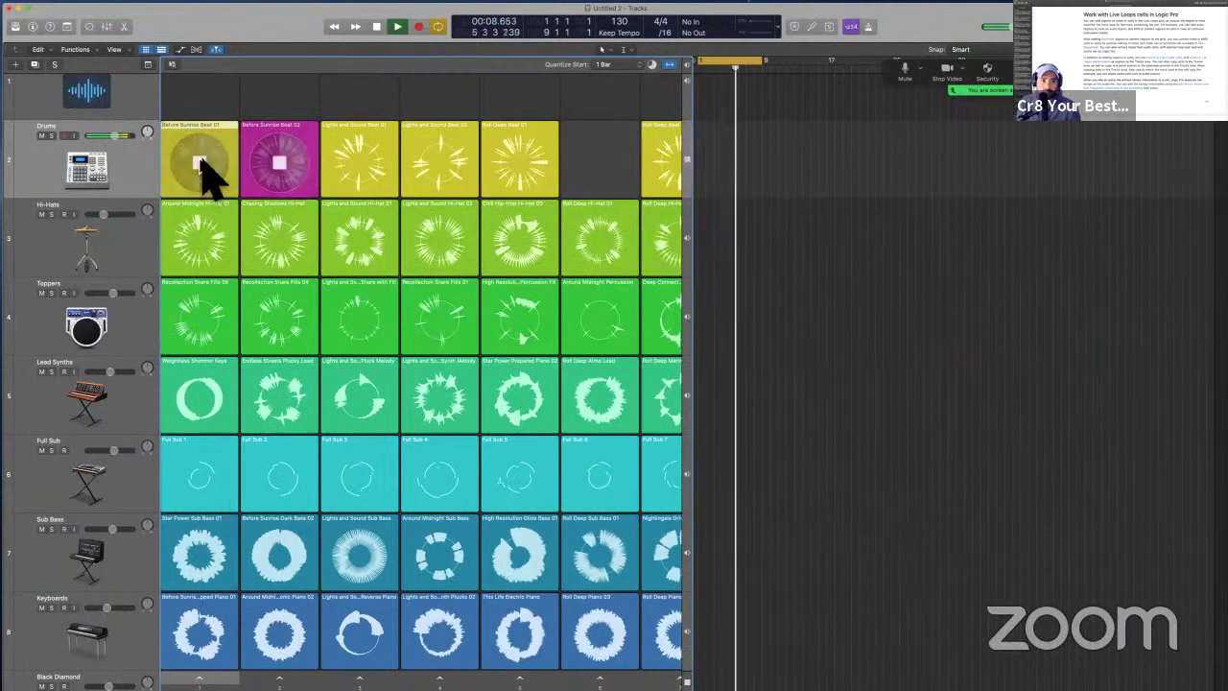
pyautogui.click(201, 160)
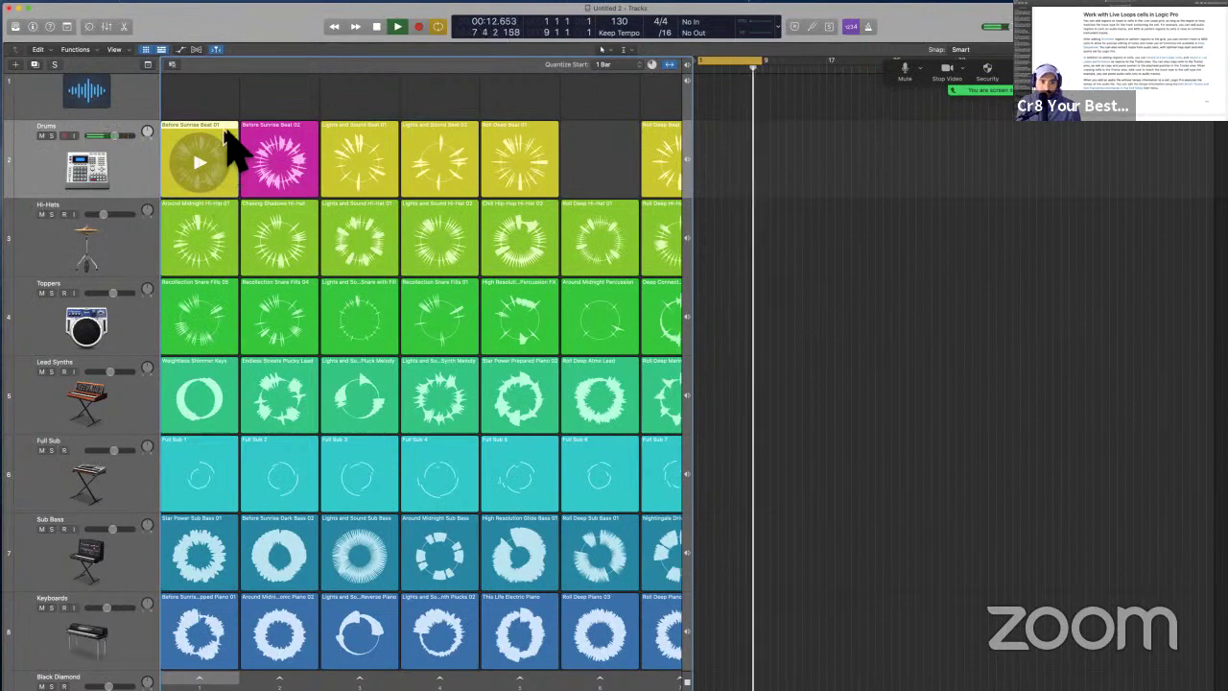
pyautogui.click(243, 187)
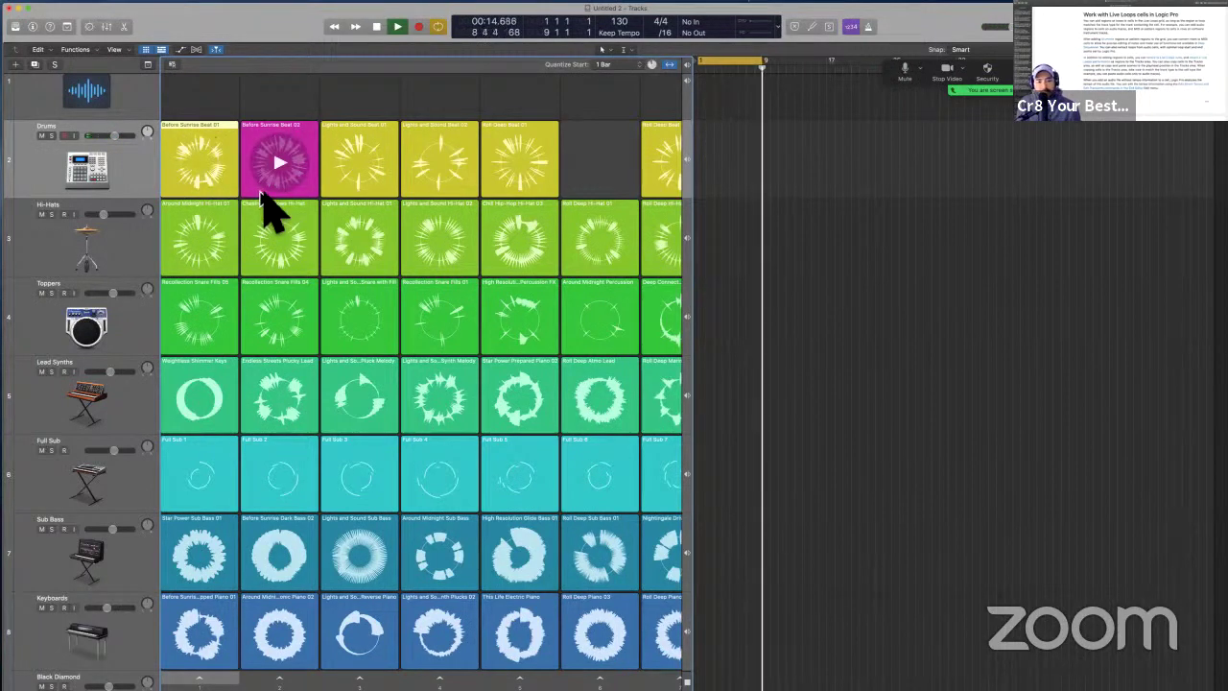
pyautogui.click(206, 172)
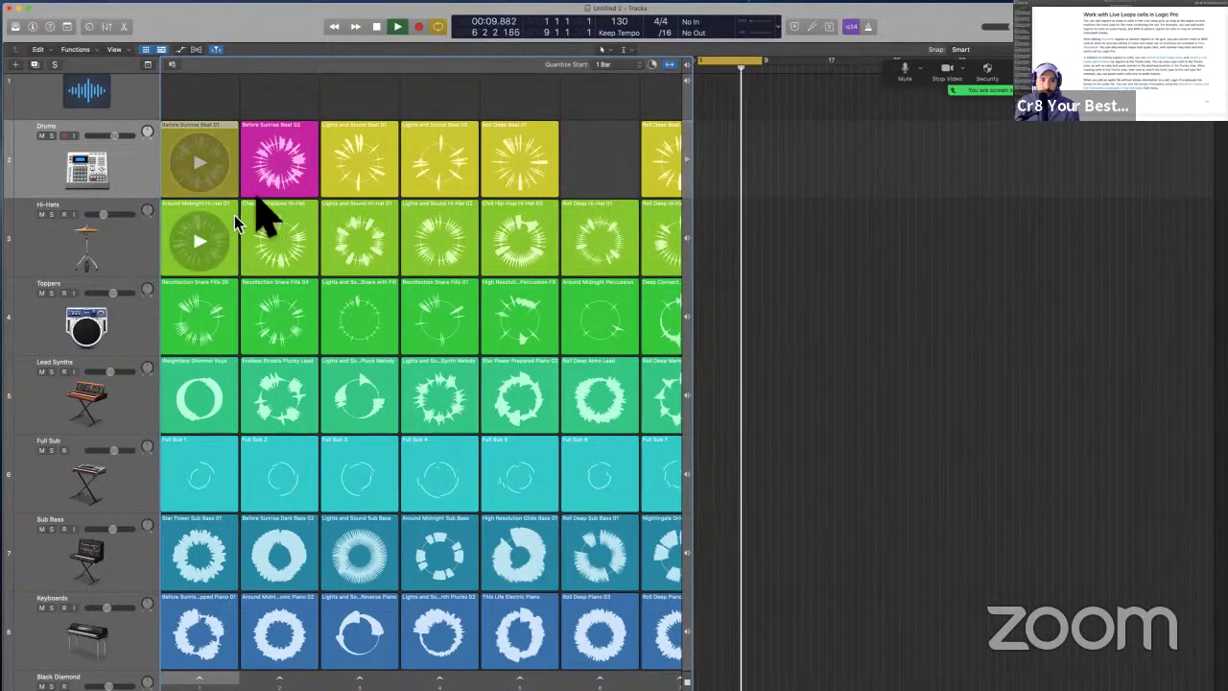
pyautogui.click(278, 163)
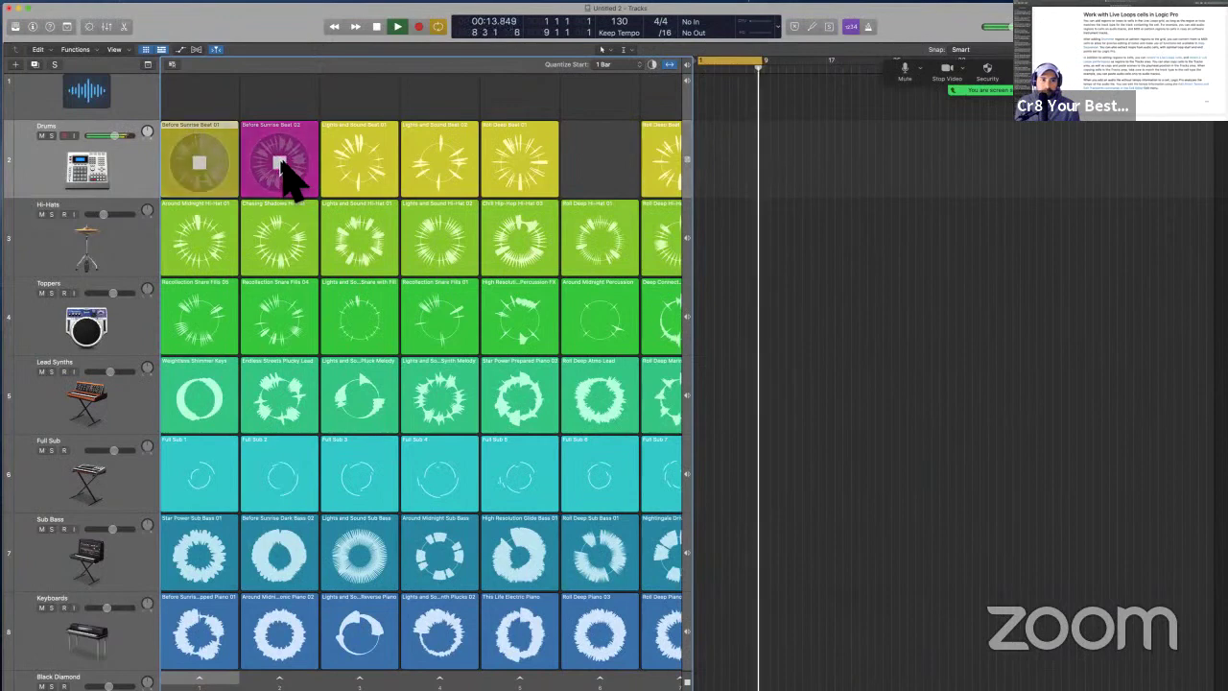
pyautogui.click(286, 178)
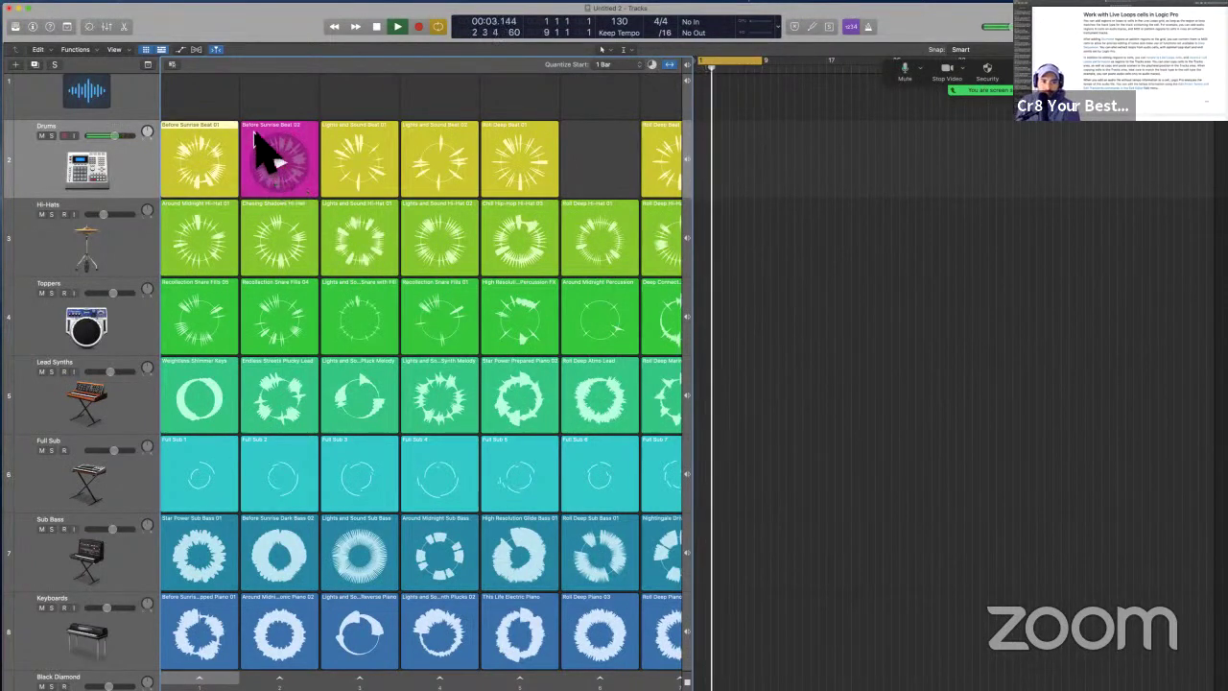
# - Set the Before Sunrise Beat 02 cell to play from the Playing Cell Position
pyautogui.rightClick(278, 161)
pyautogui.moveTo(324, 238)
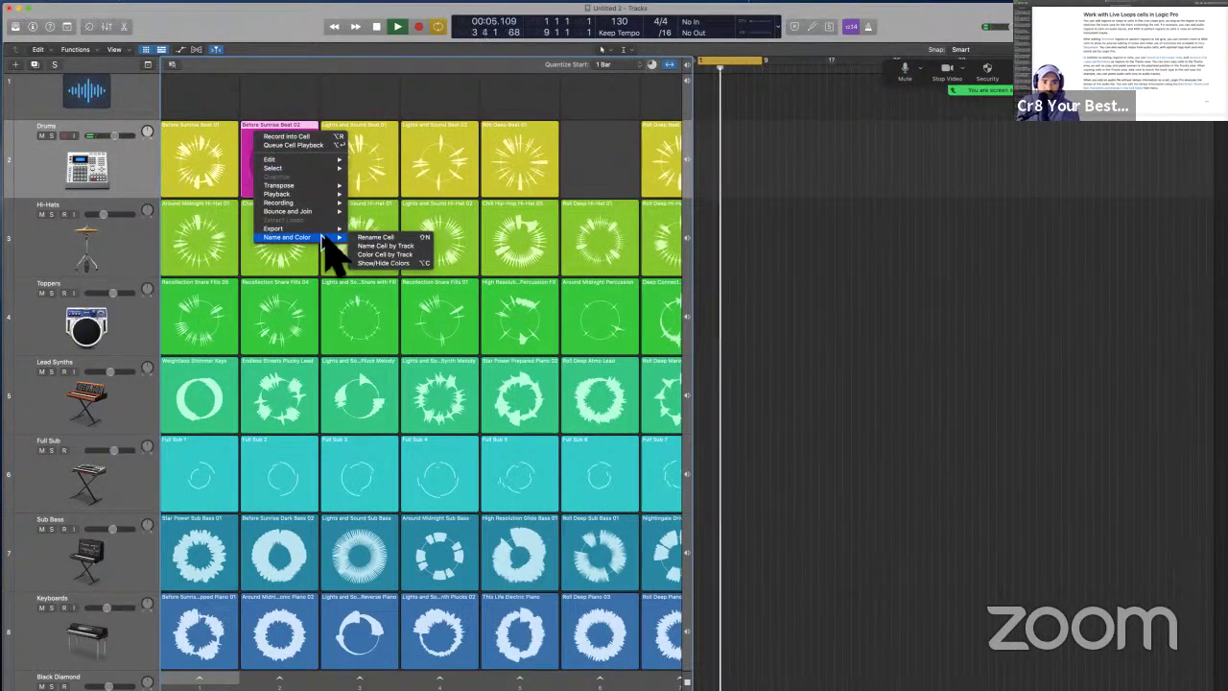
pyautogui.moveTo(329, 195)
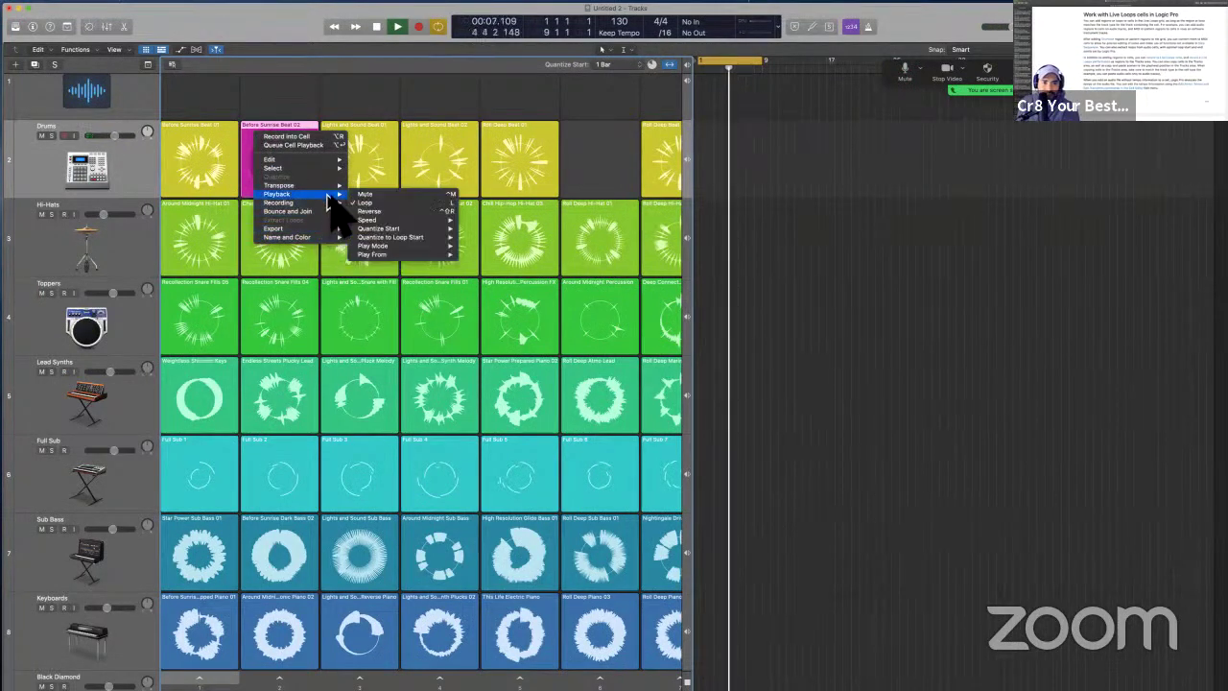
pyautogui.moveTo(447, 255)
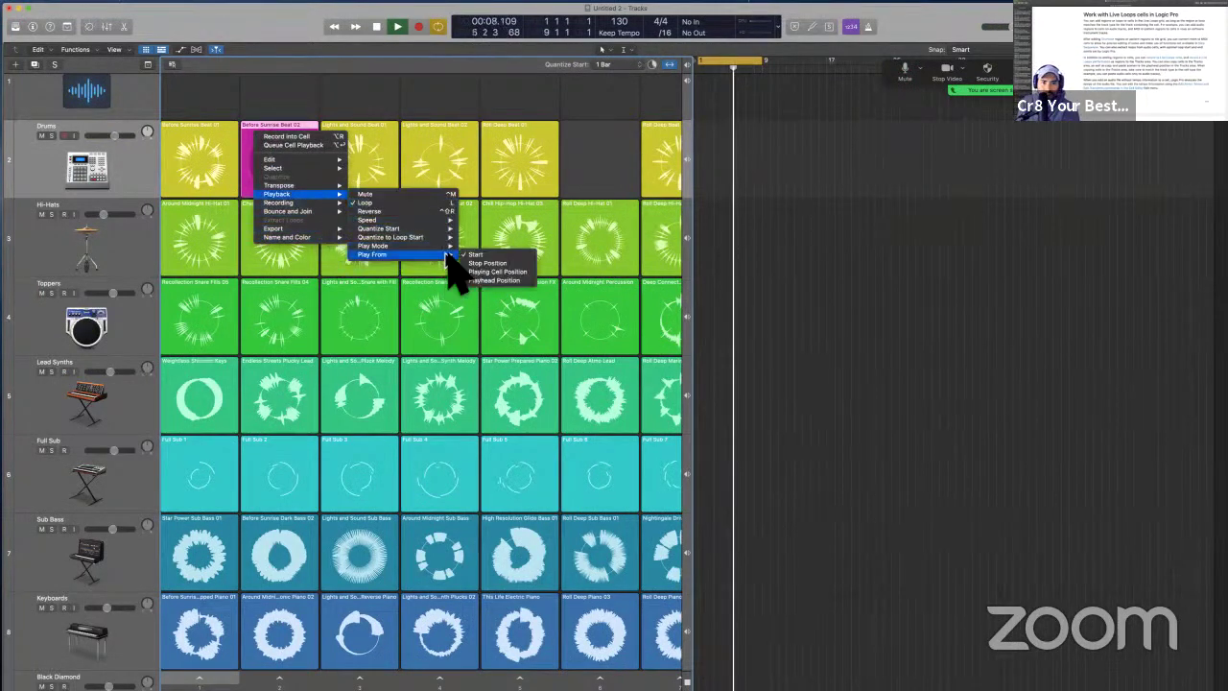
pyautogui.click(520, 273)
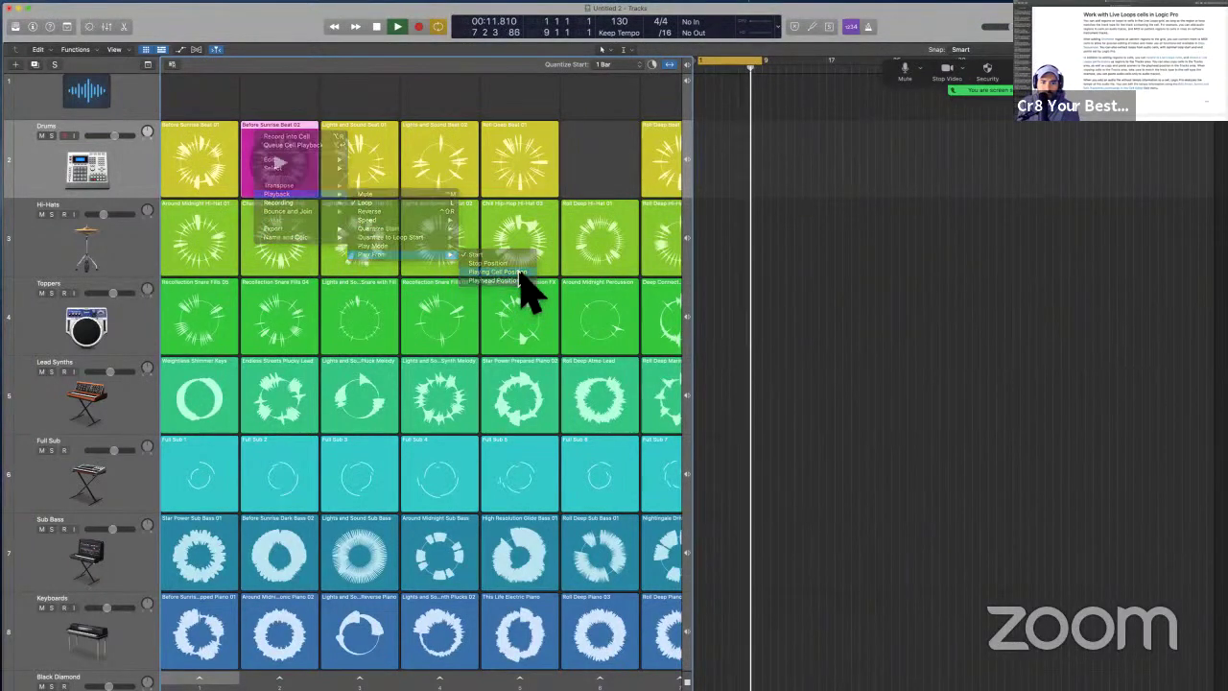
# - Check the Play From setting of the Before Sunrise Beat 01 cell without changing it
pyautogui.rightClick(223, 132)
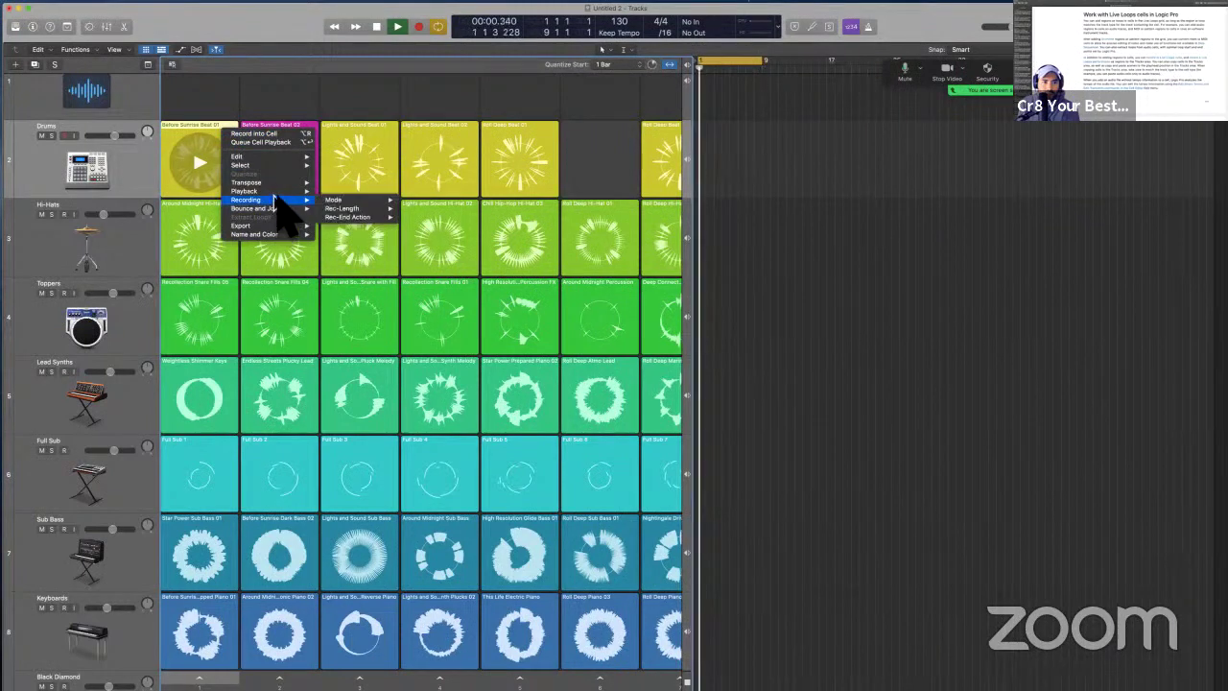
pyautogui.moveTo(288, 192)
pyautogui.moveTo(412, 244)
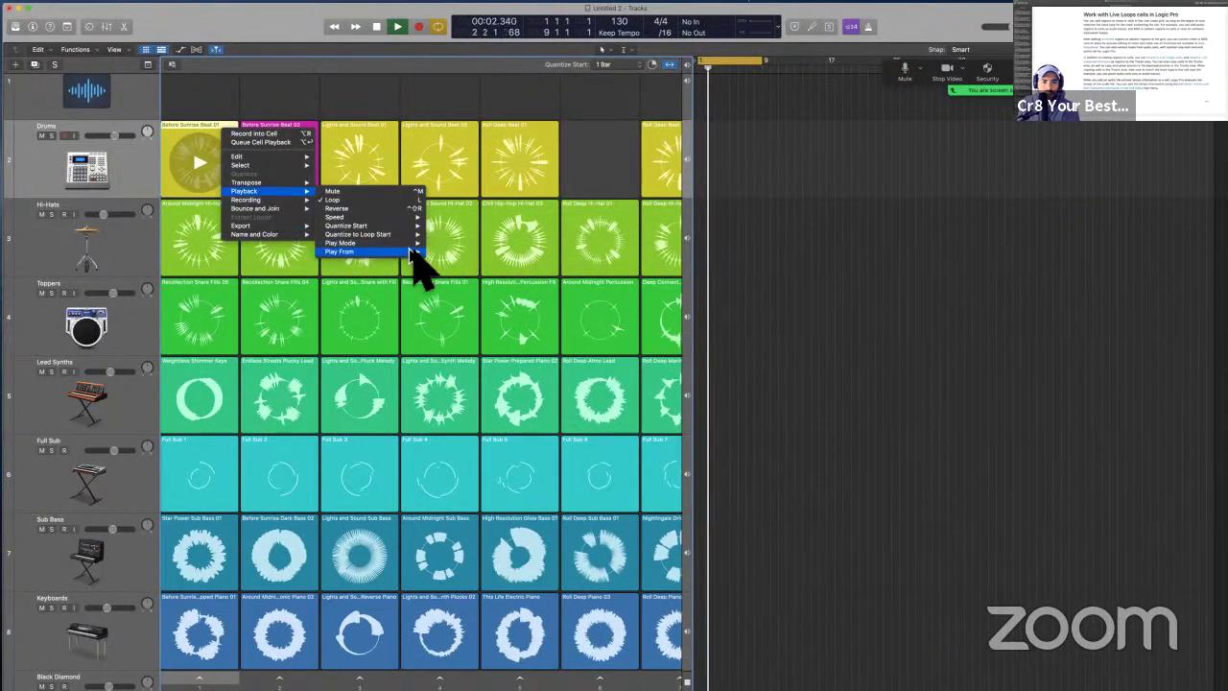
pyautogui.click(386, 134)
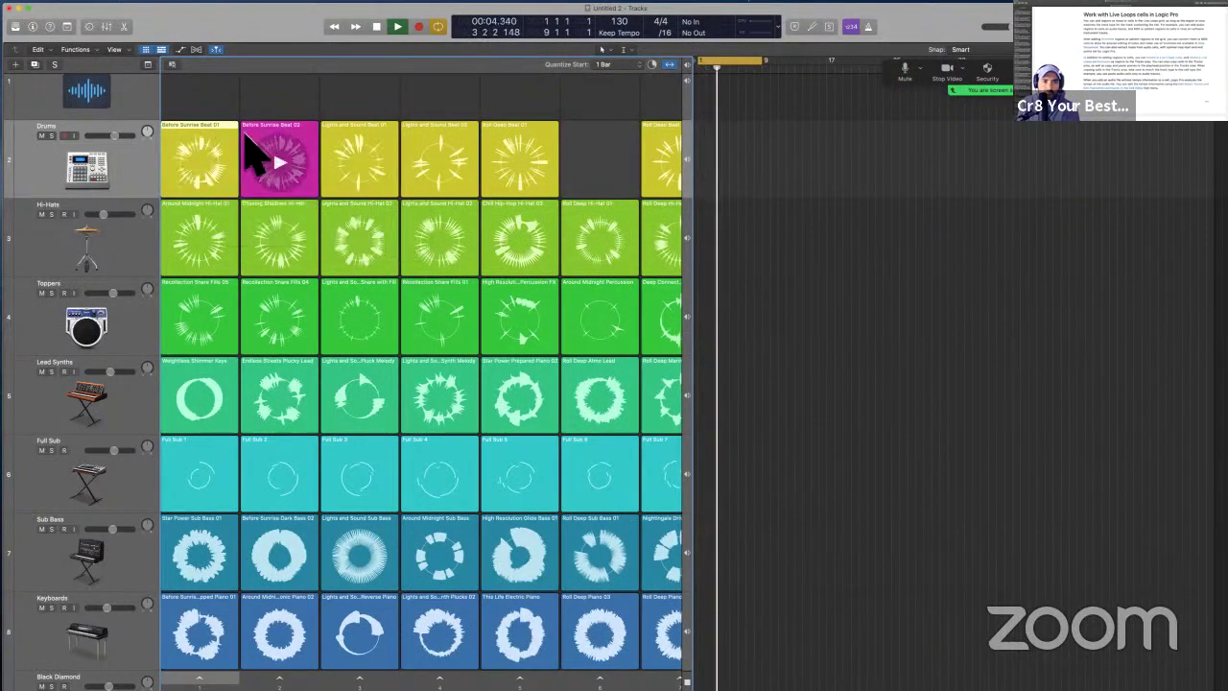
# - Switch playback back and forth between the two Before Sunrise Beat cells to compare how each takes over the other's position
pyautogui.click(199, 162)
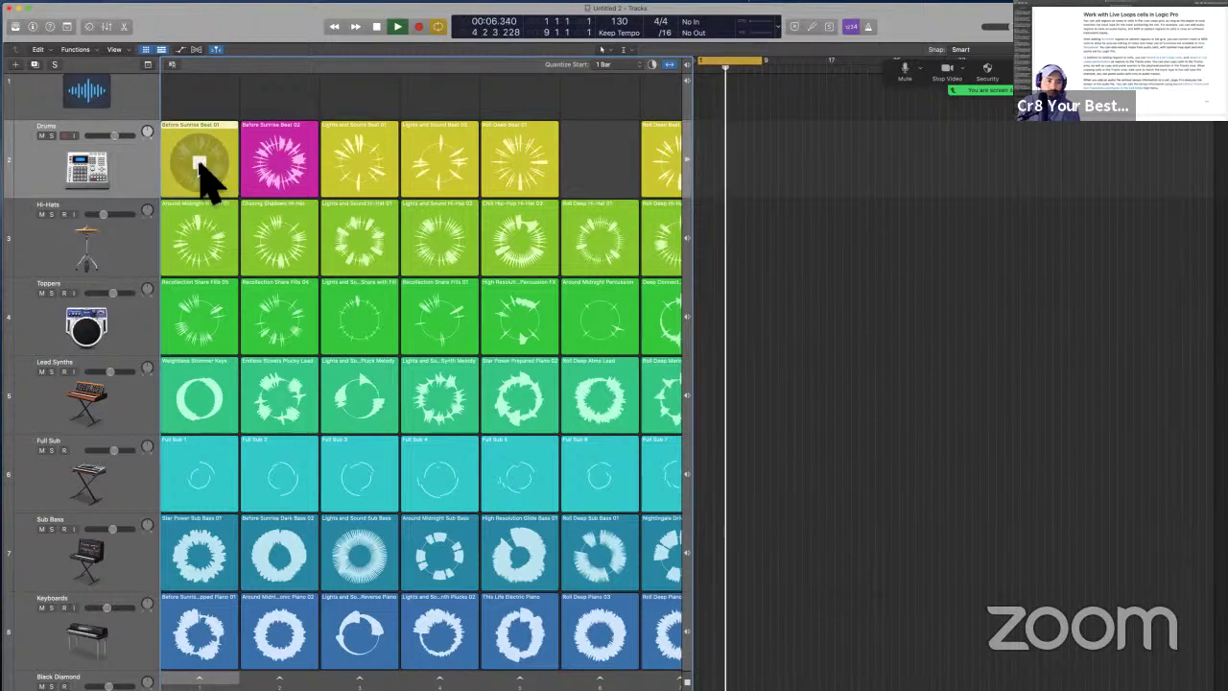
pyautogui.click(286, 177)
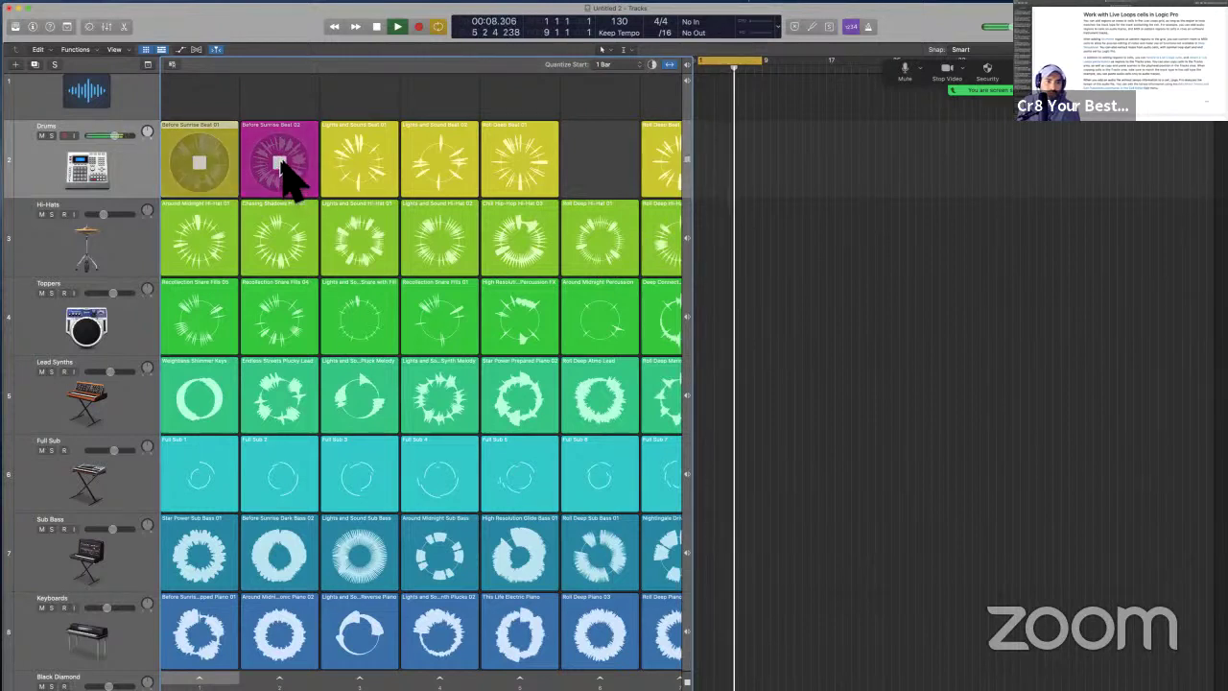
pyautogui.click(200, 163)
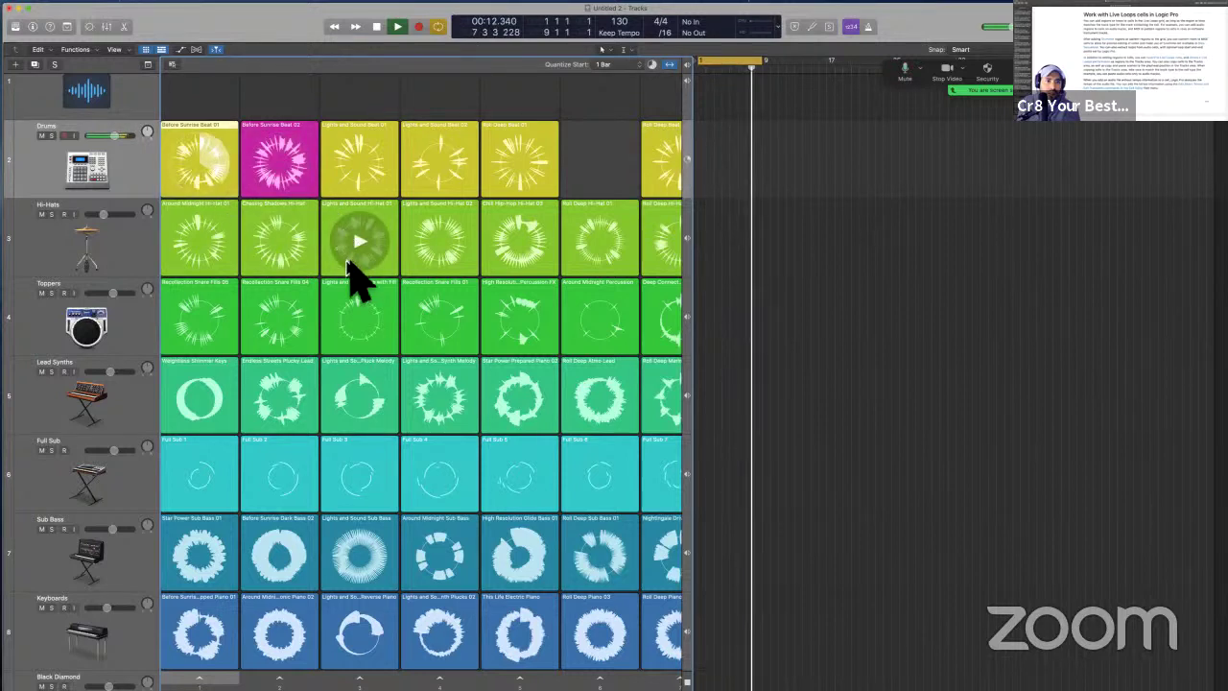
pyautogui.click(282, 170)
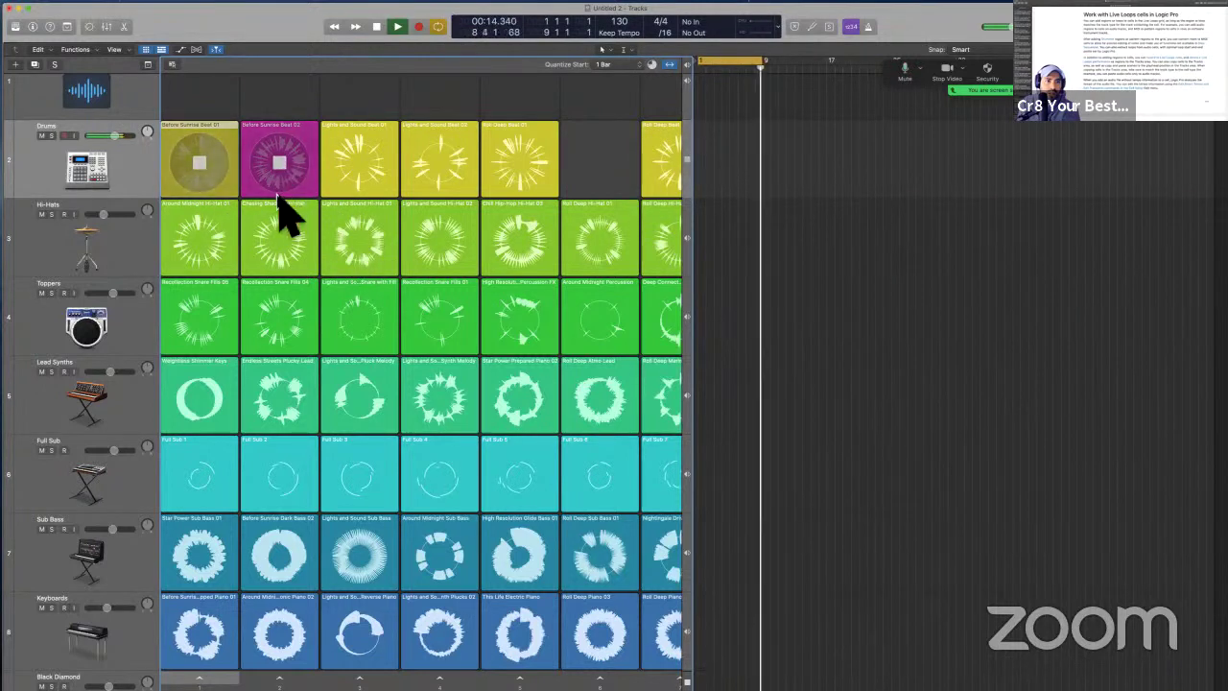
pyautogui.click(208, 182)
# - Stop playback, return the playhead to the project start and stop the Live Loops grid
pyautogui.press('space')
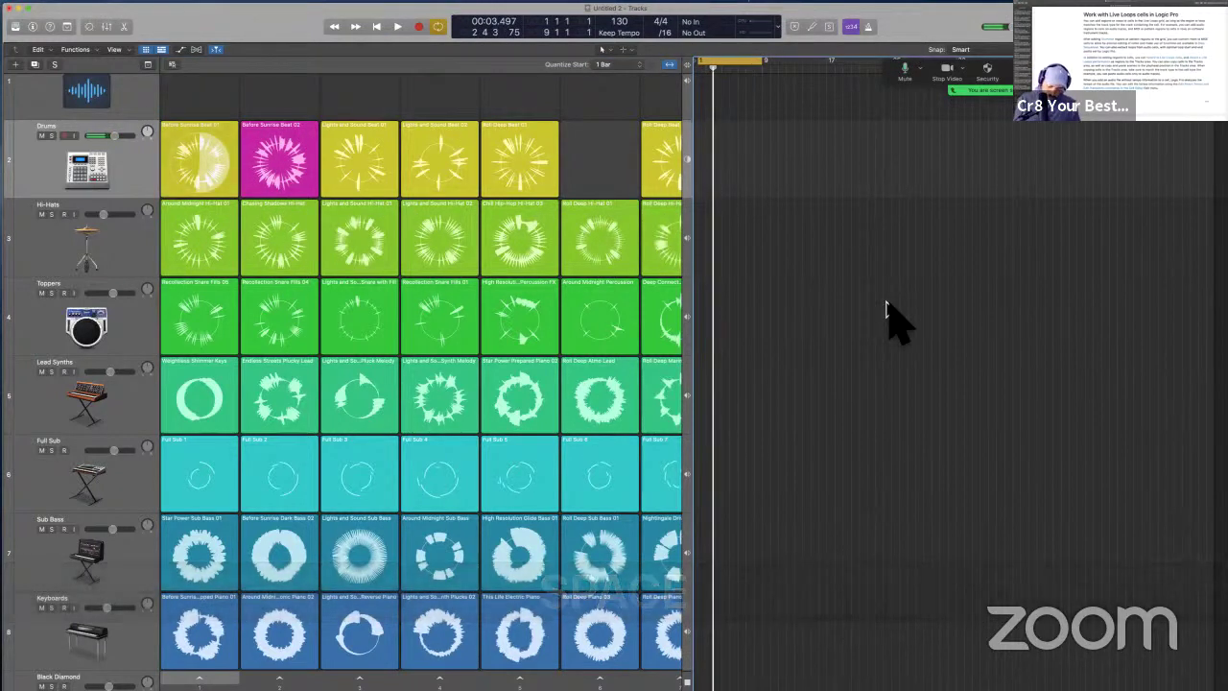
pyautogui.press(',')
pyautogui.press(',')
pyautogui.click(282, 245)
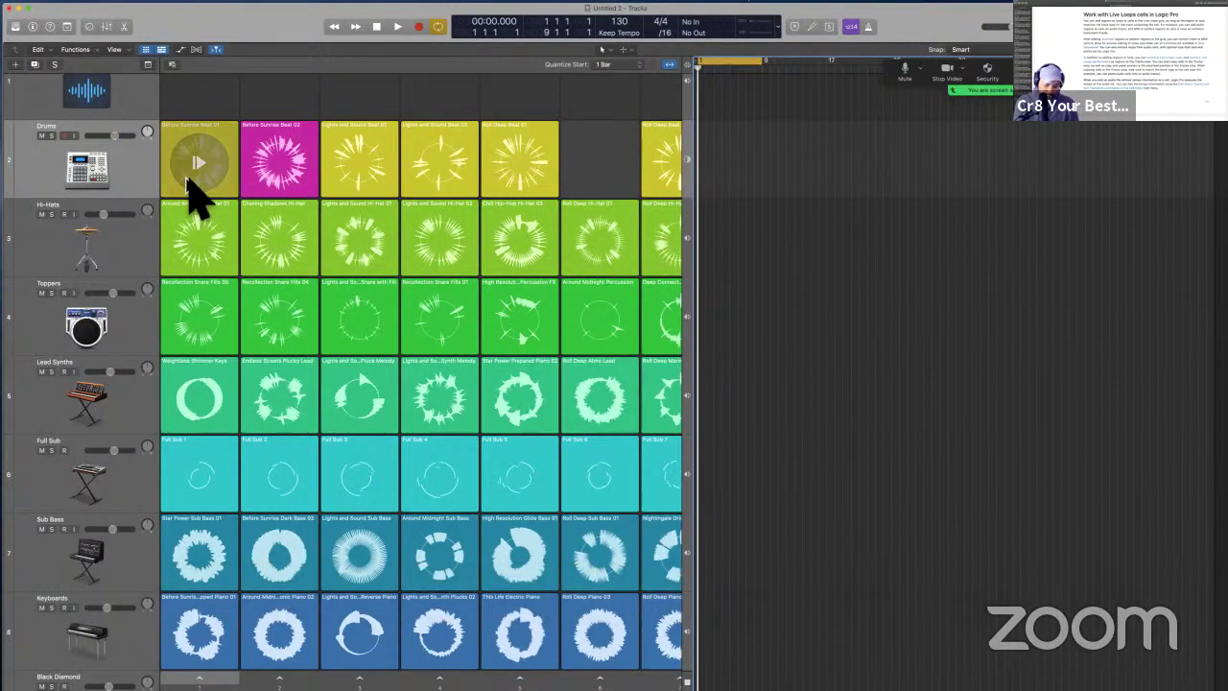
pyautogui.press('super+Return')
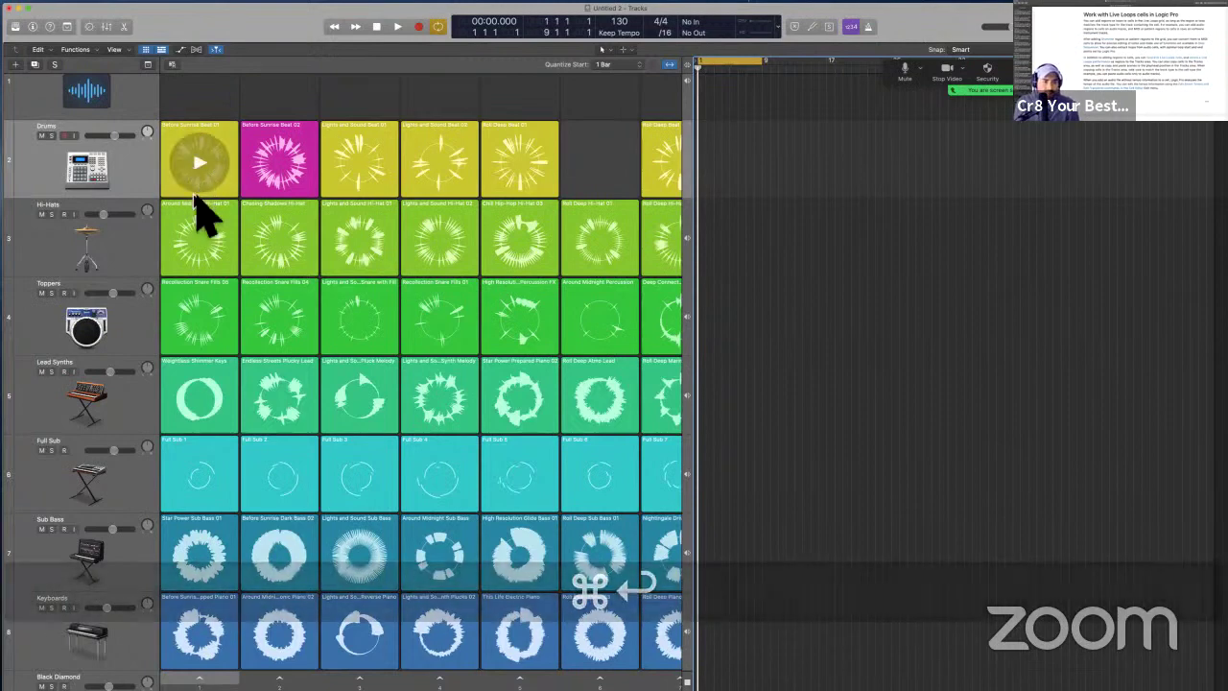
# - Solo the Drums track, enlarge the grid cells with Before Sunrise Beat 01 queued, and hide the Tracks area
pyautogui.click(51, 136)
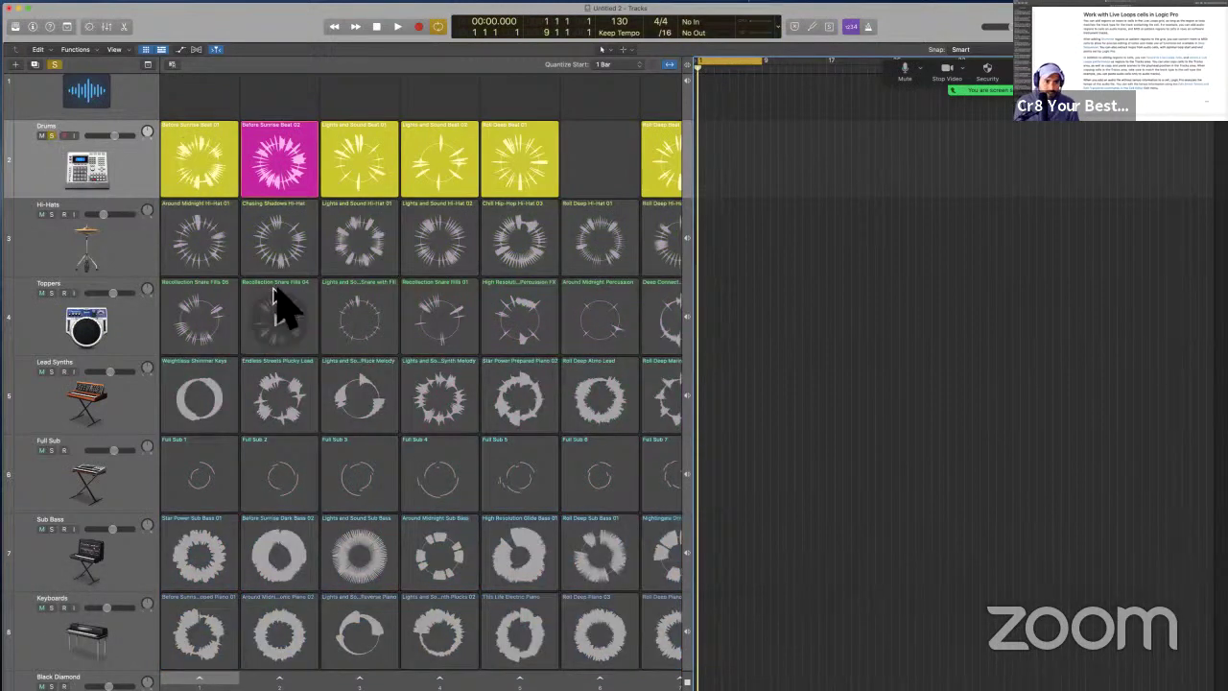
pyautogui.scroll(5, 274, 305)
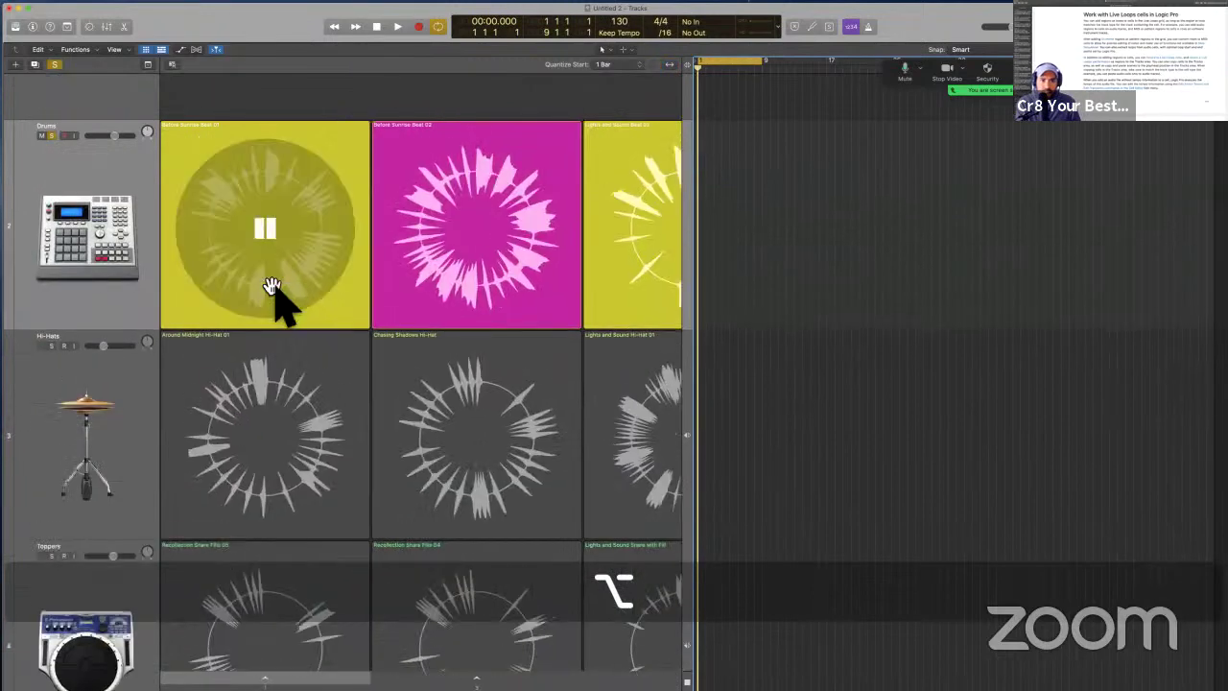
pyautogui.keyDown('alt'); pyautogui.click(273, 286); pyautogui.keyUp('alt')
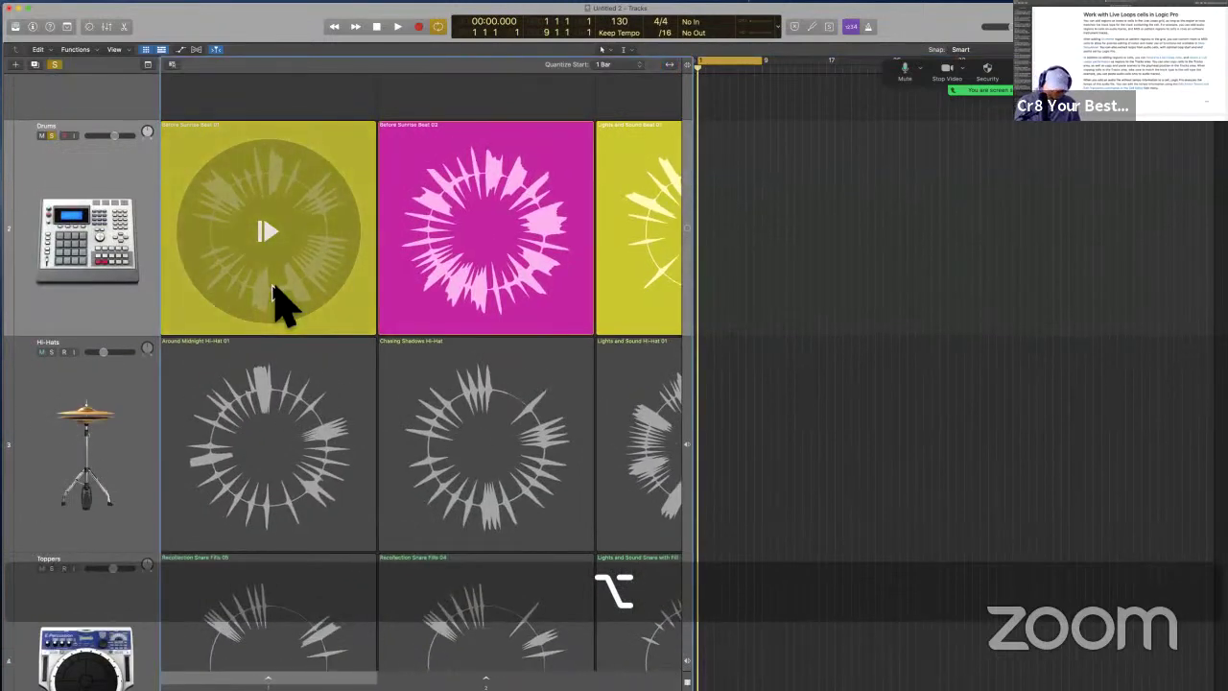
pyautogui.hotkey('alt', 'l')
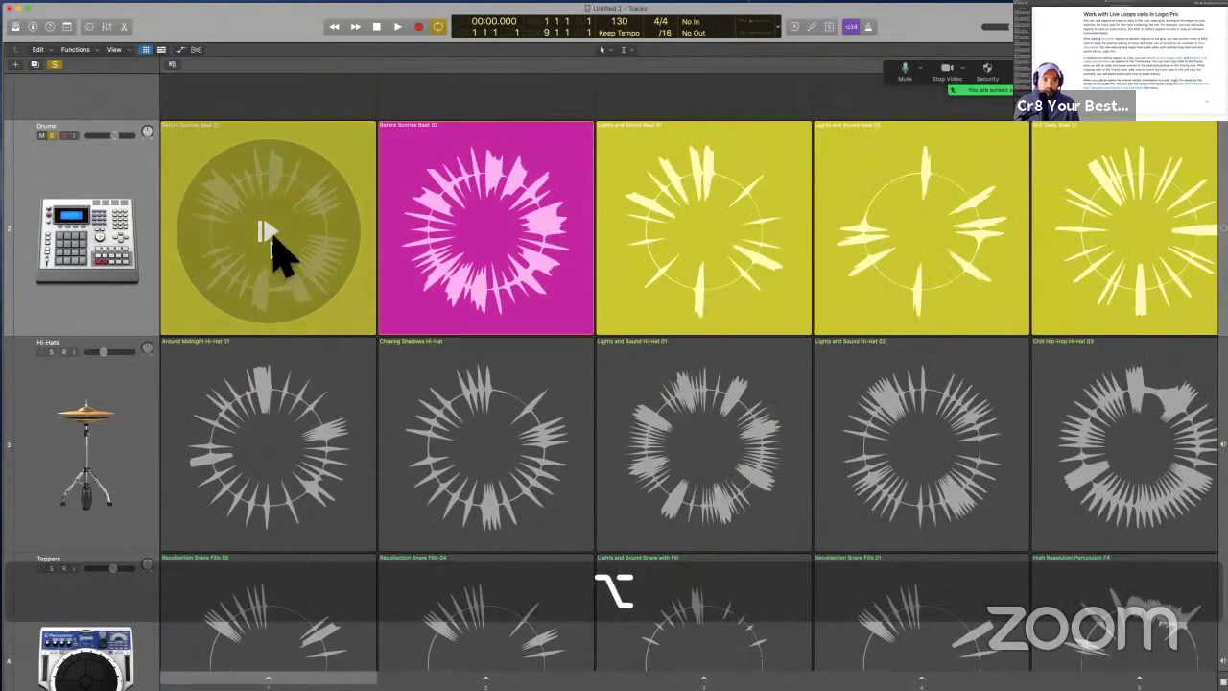
# - Play the soloed drums while alternating between the two Before Sunrise Beat cells, stop playback and toggle the metronome
pyautogui.press('space')
pyautogui.click(485, 241)
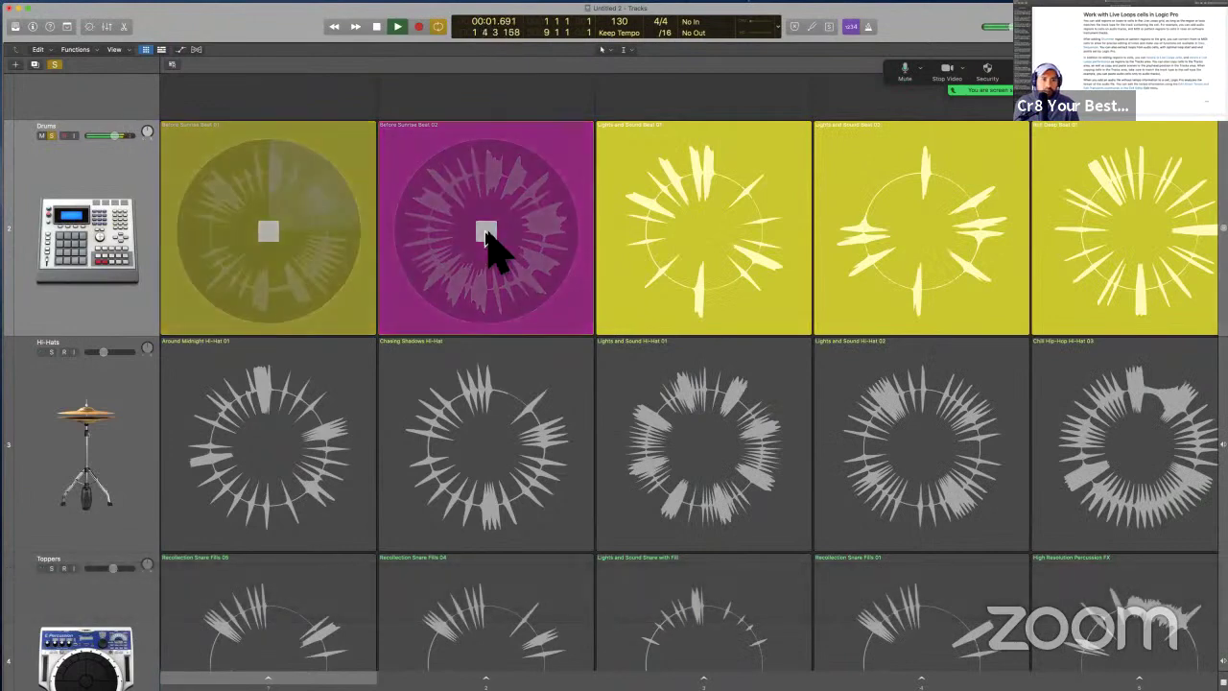
pyautogui.click(267, 233)
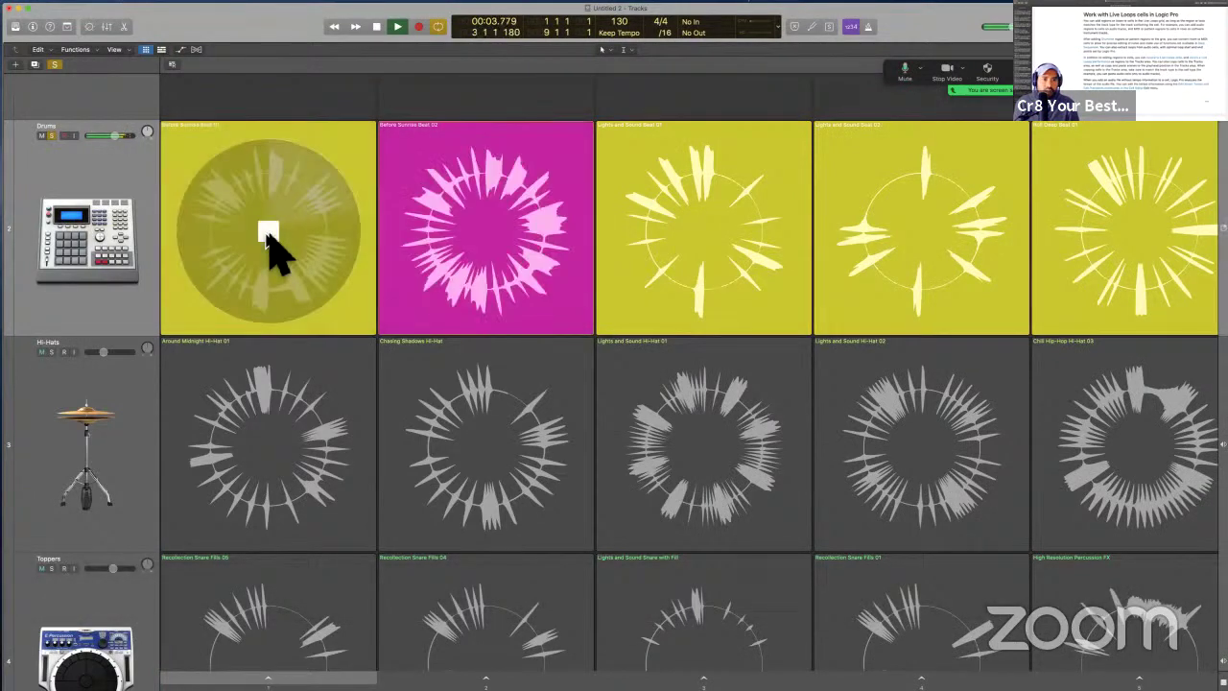
pyautogui.click(487, 235)
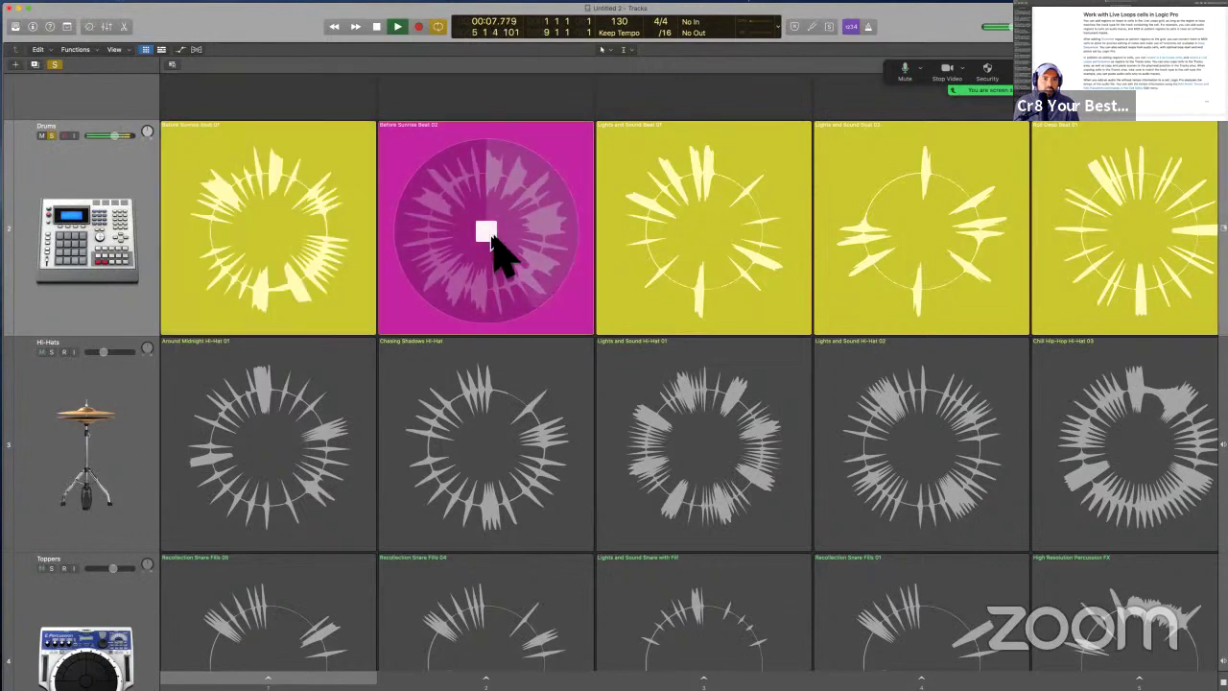
pyautogui.click(267, 233)
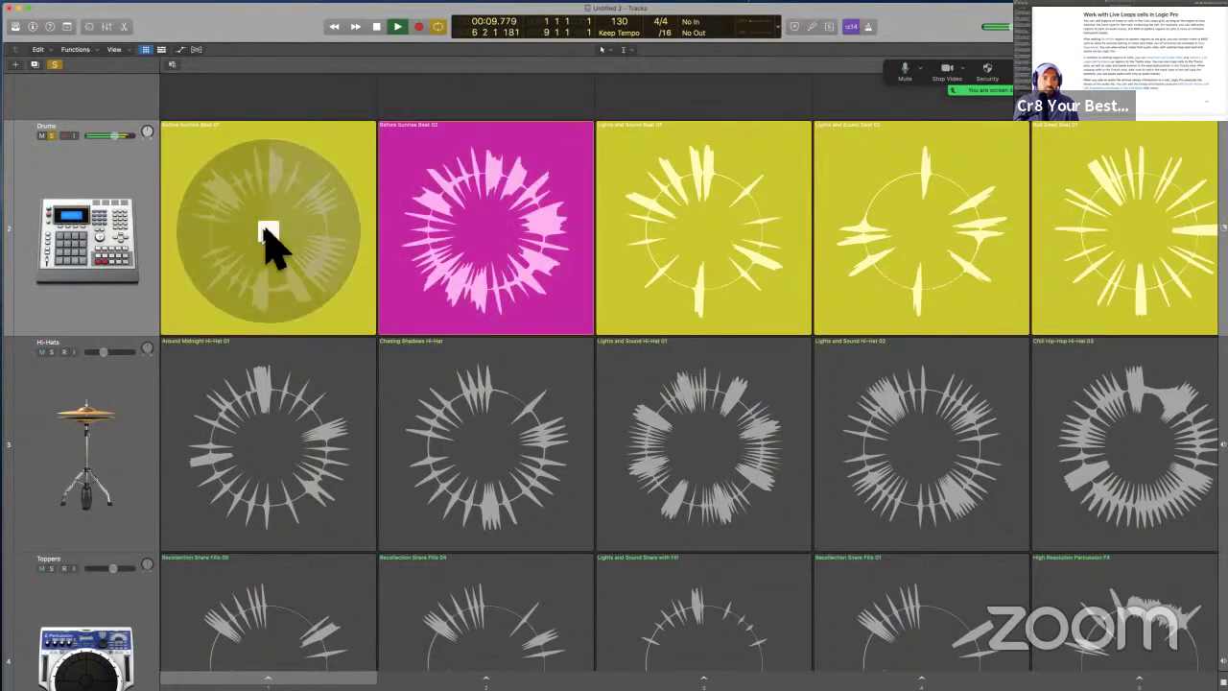
pyautogui.press('space')
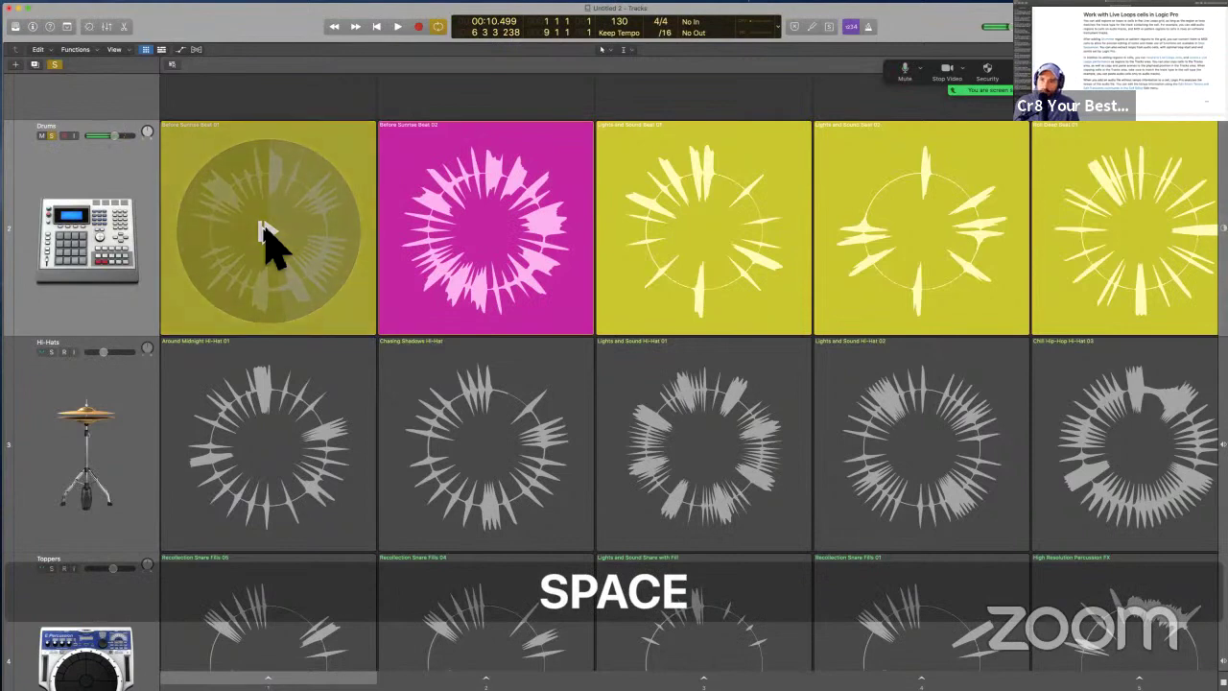
pyautogui.click(868, 27)
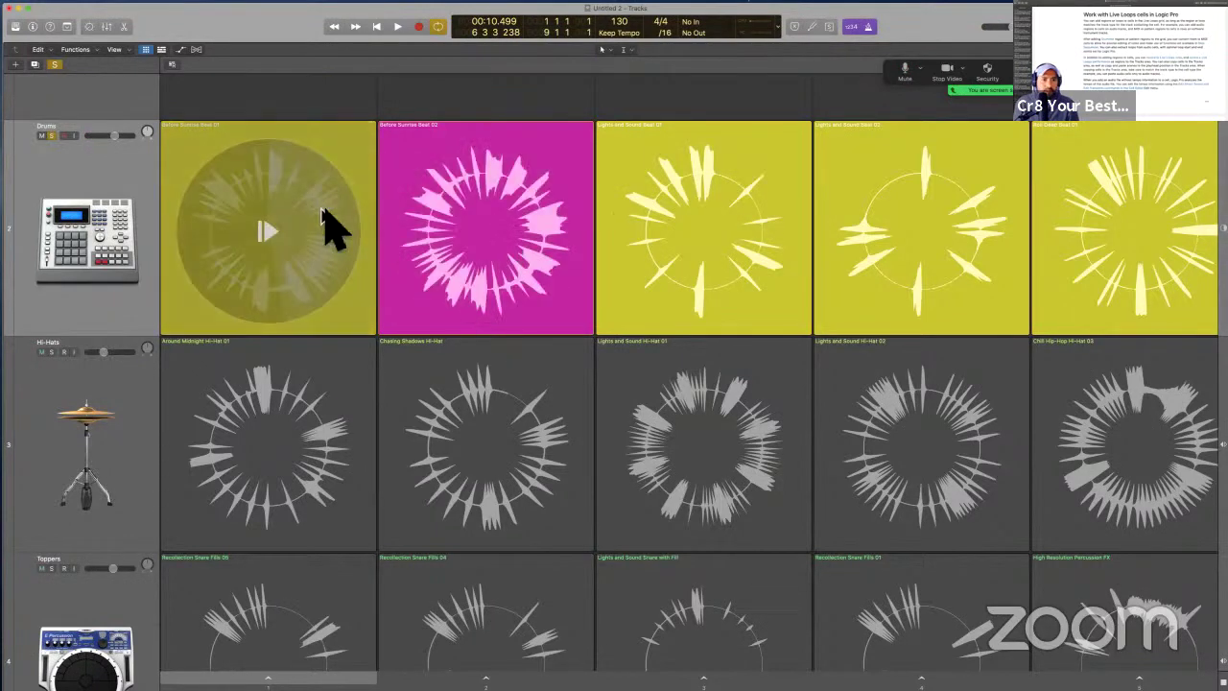
# - Examine the playback options of the two Before Sunrise Beat cells, including Quantize to Loop Start, Play Mode and Play From
pyautogui.rightClick(365, 152)
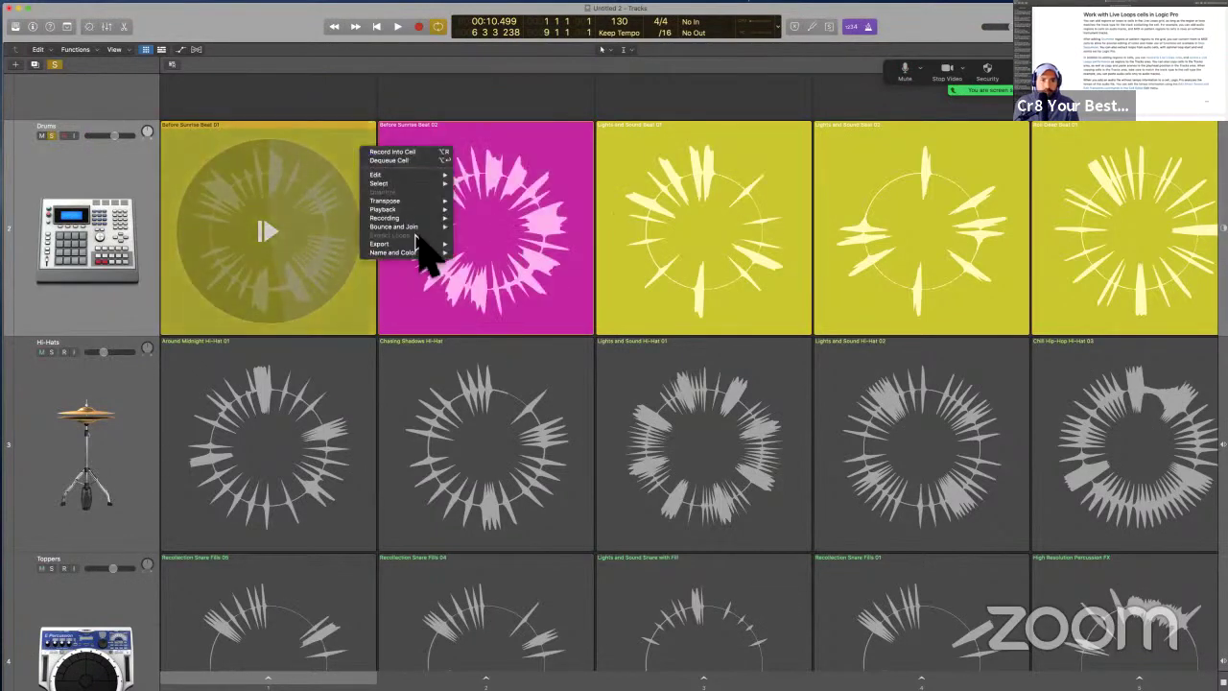
pyautogui.moveTo(403, 209)
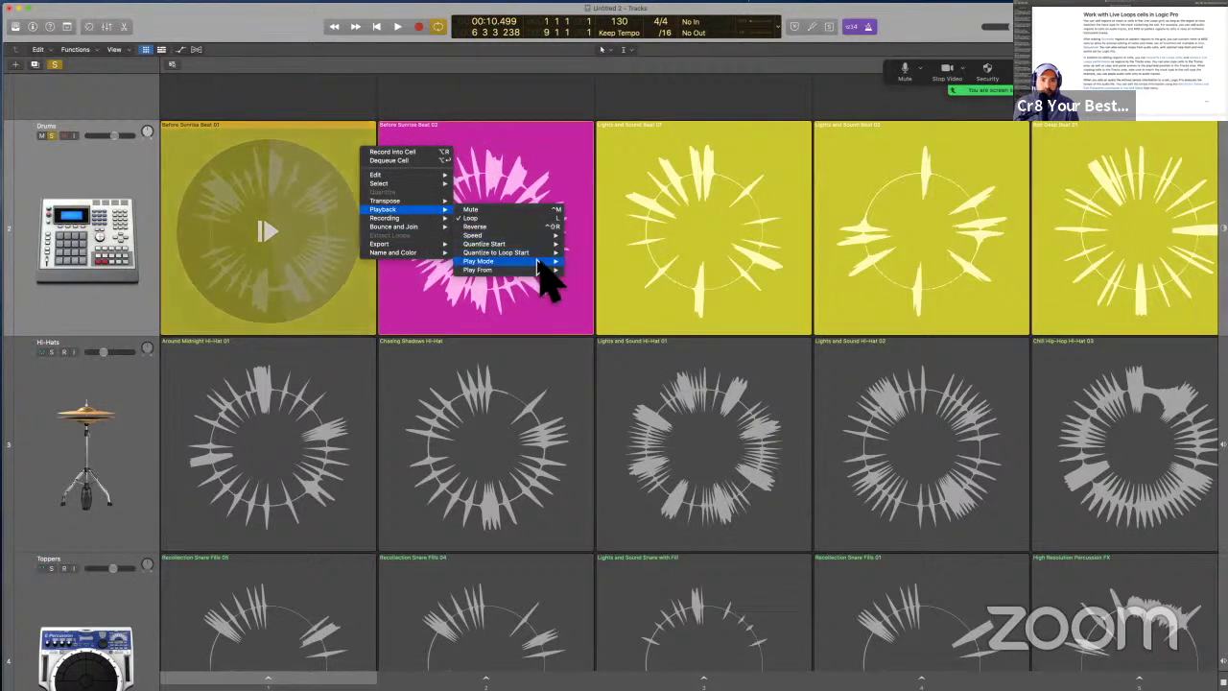
pyautogui.moveTo(540, 269)
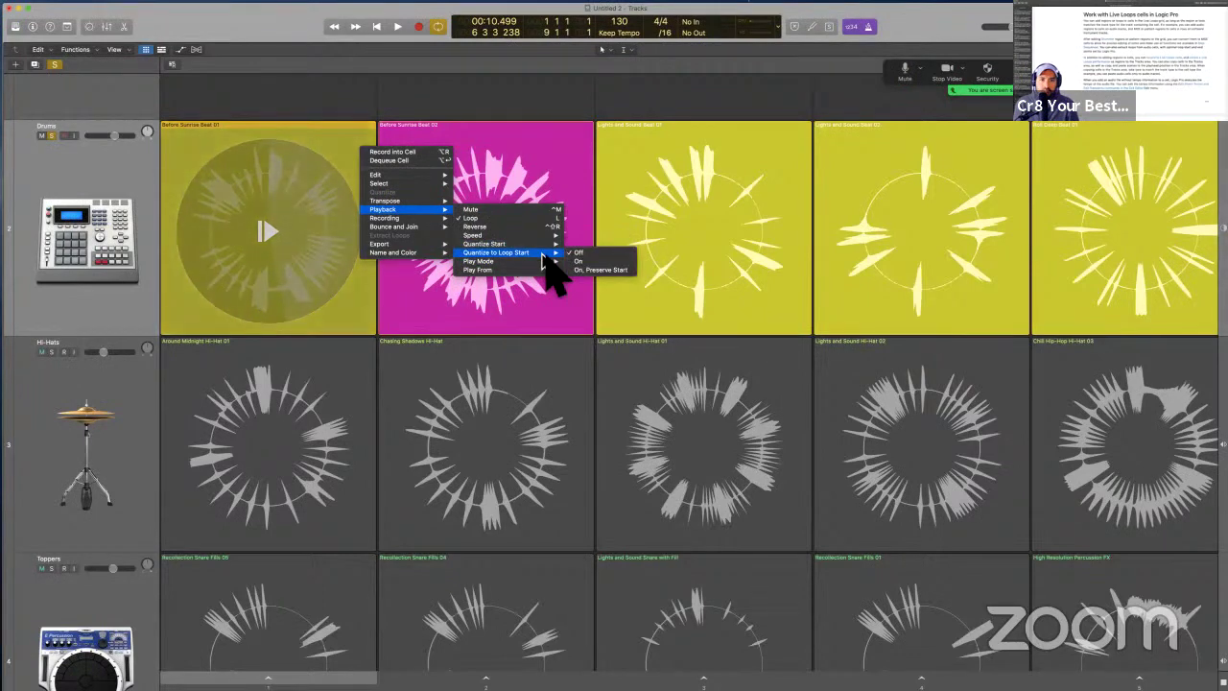
pyautogui.click(529, 151)
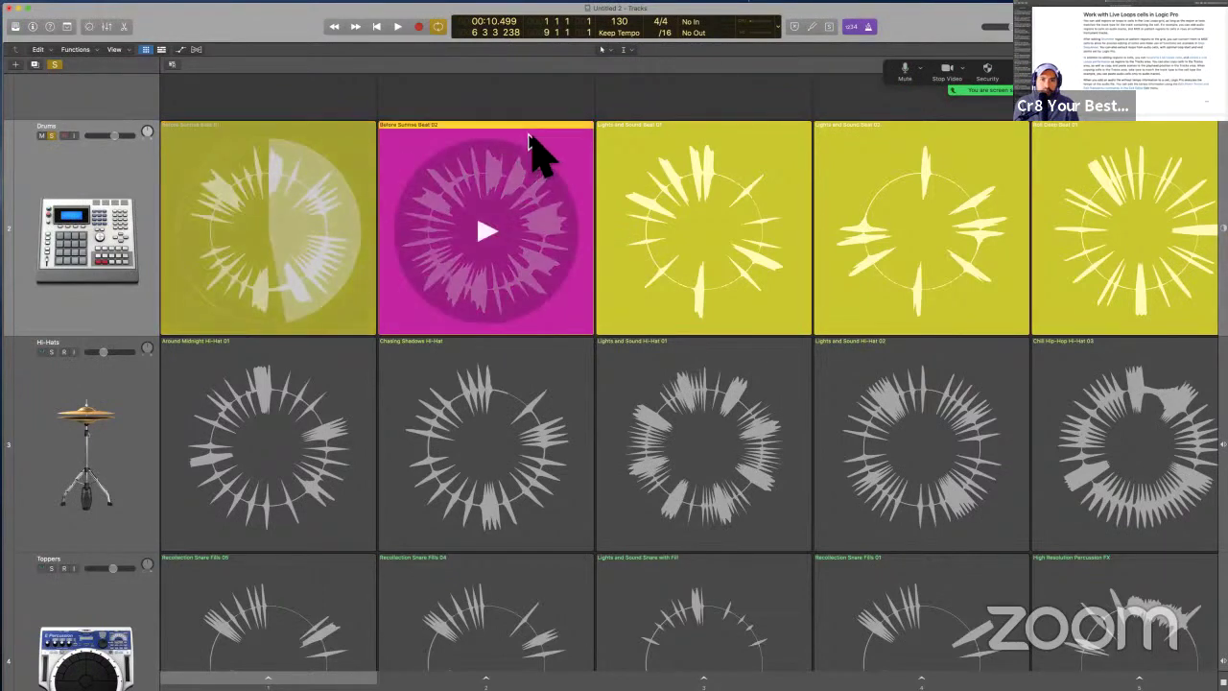
pyautogui.rightClick(530, 141)
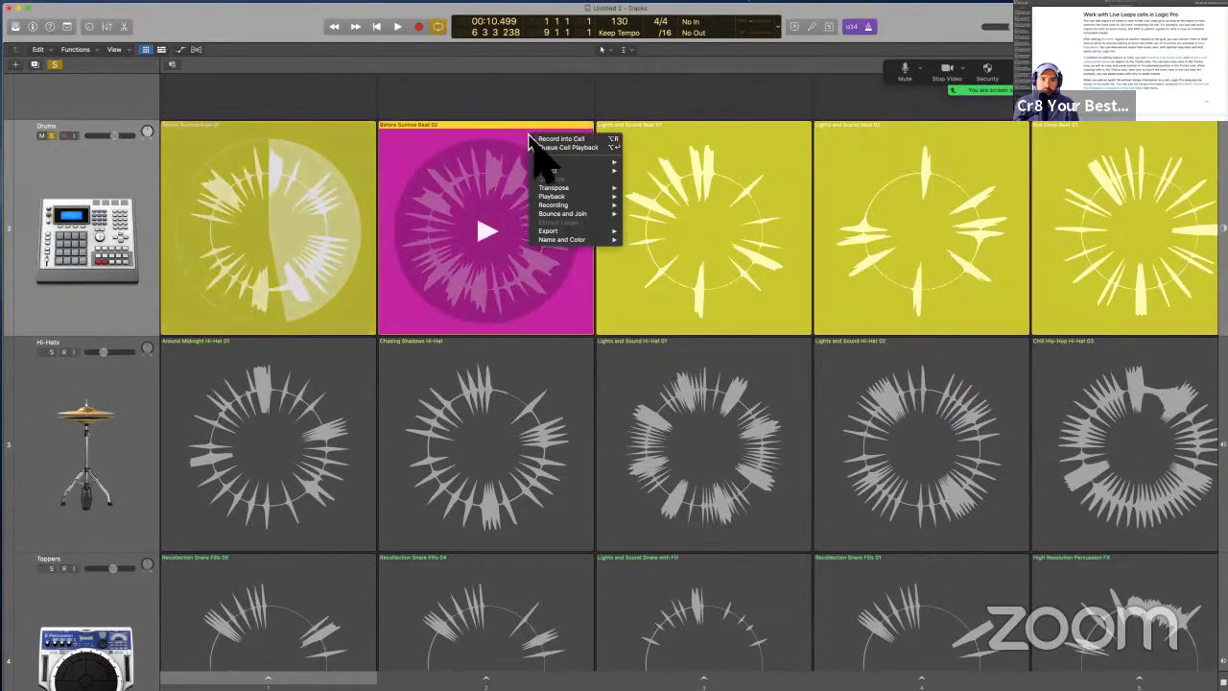
pyautogui.click(513, 291)
pyautogui.rightClick(554, 326)
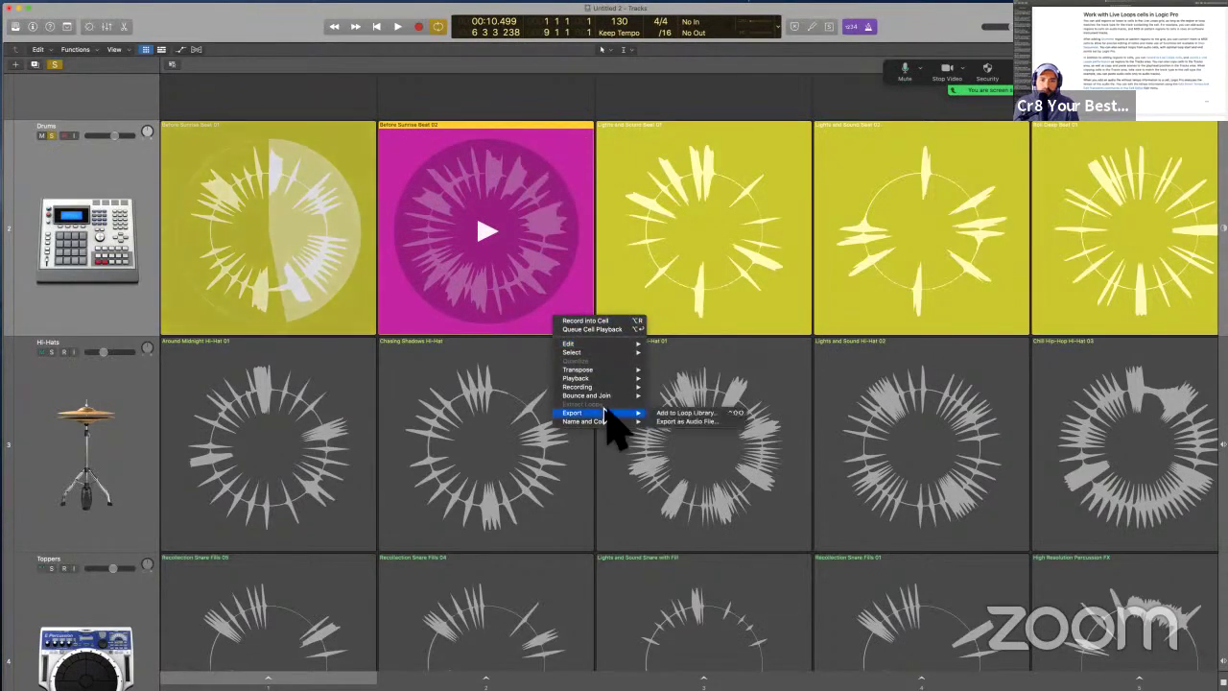
pyautogui.moveTo(617, 379)
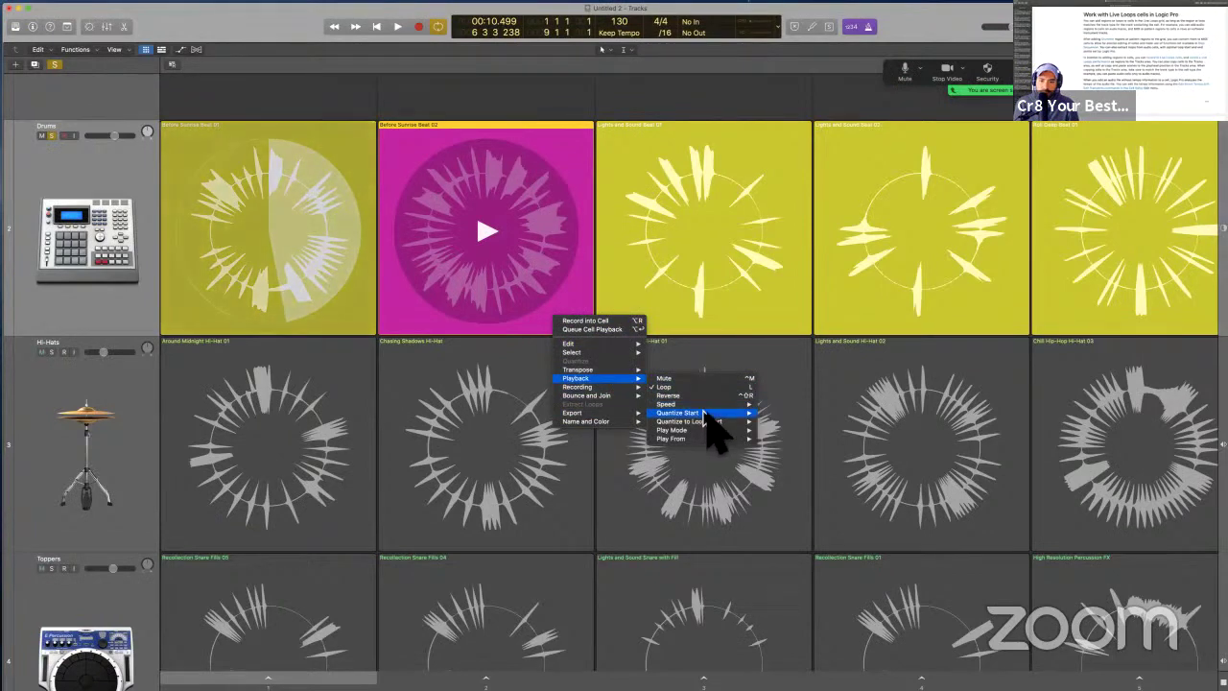
pyautogui.moveTo(705, 414)
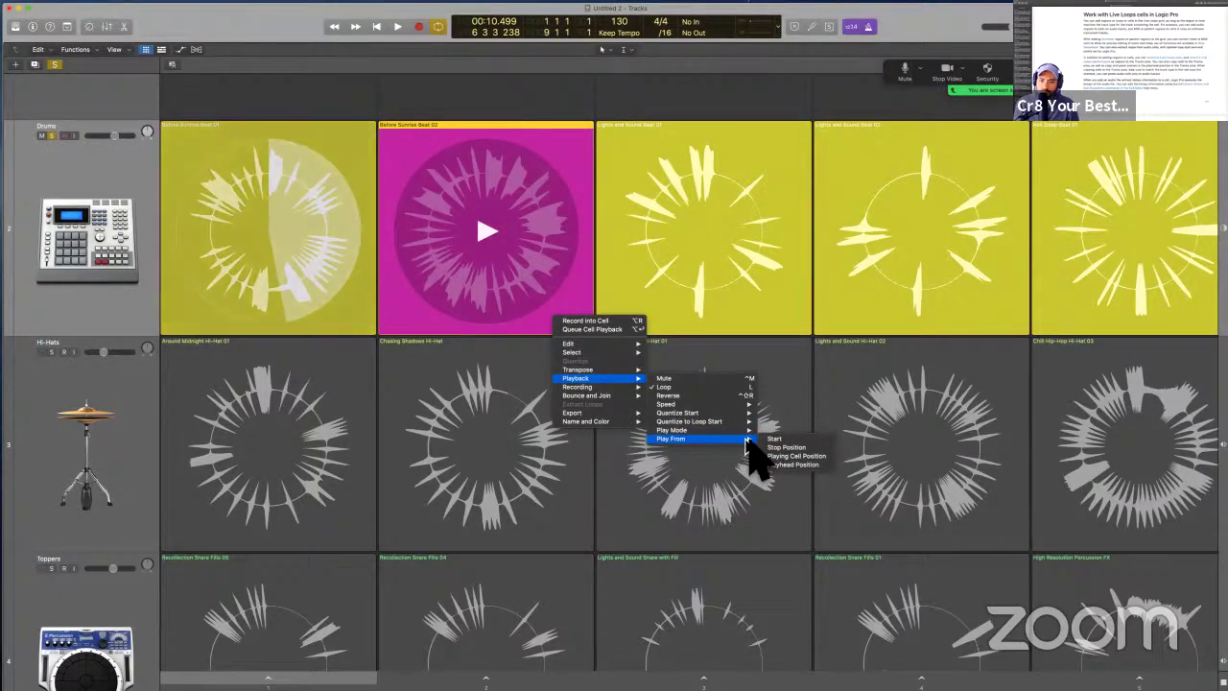
pyautogui.click(422, 324)
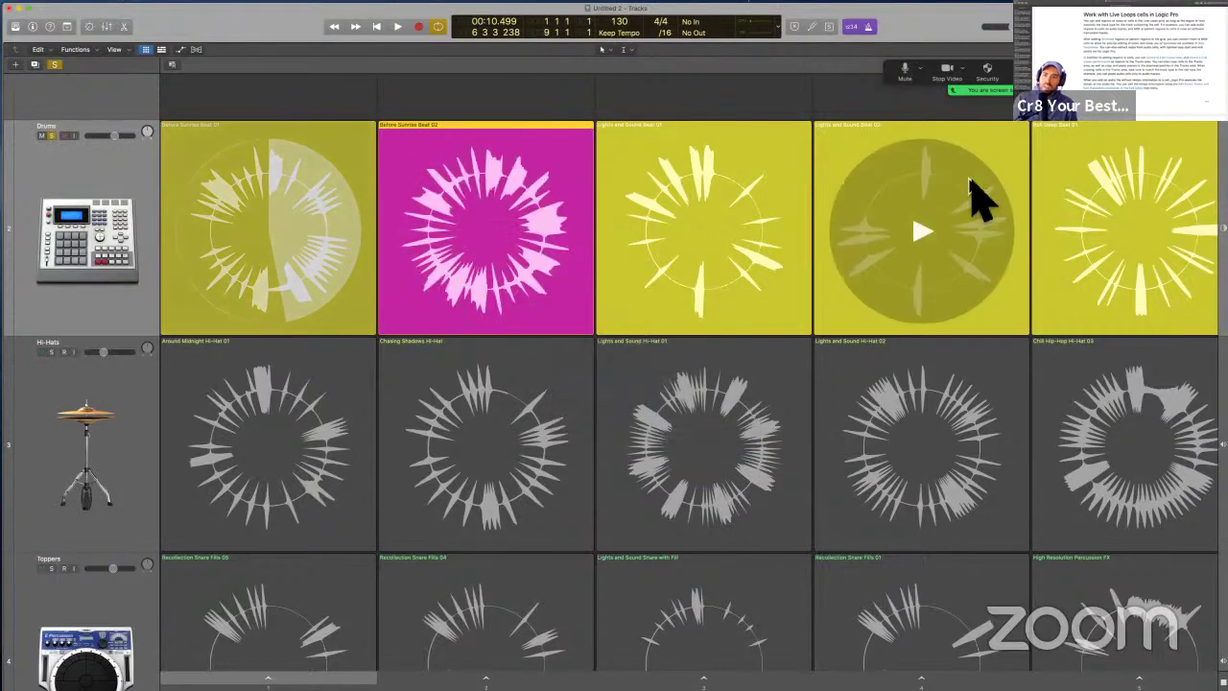
# - Move the meeting toolbar out of the way and set the Live Loops grid's Quantize Start to 1/4 Note
pyautogui.moveTo(974, 89); pyautogui.dragTo(989, 196)
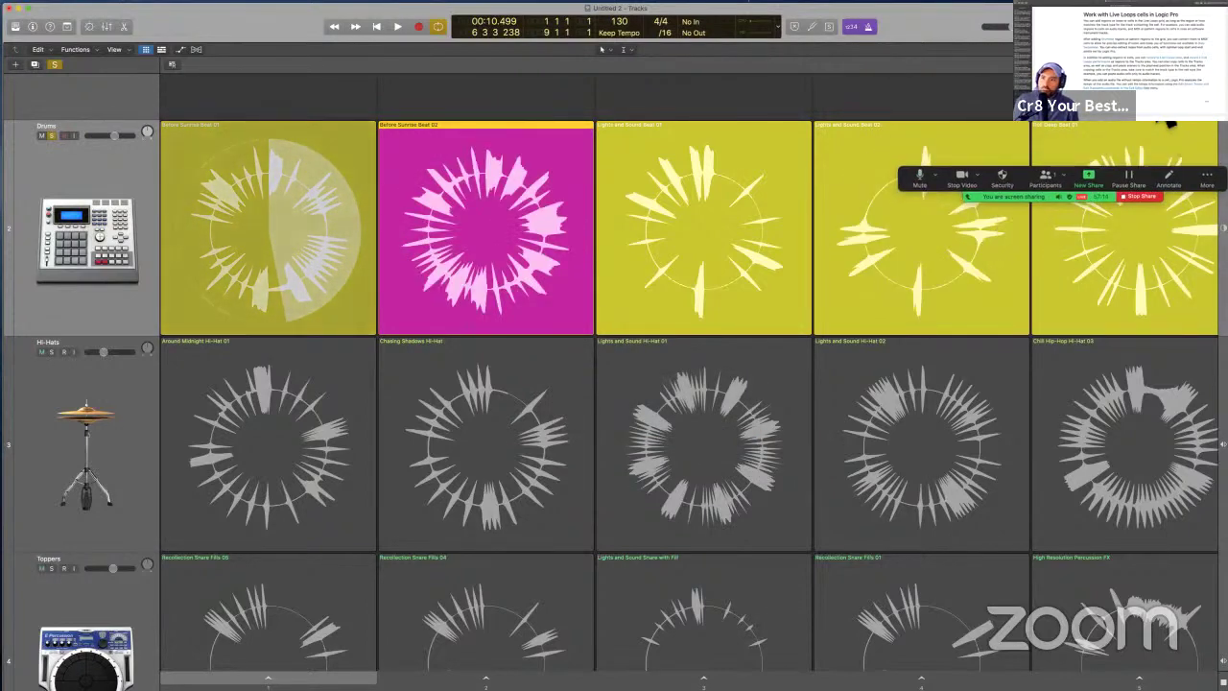
pyautogui.click(1169, 124)
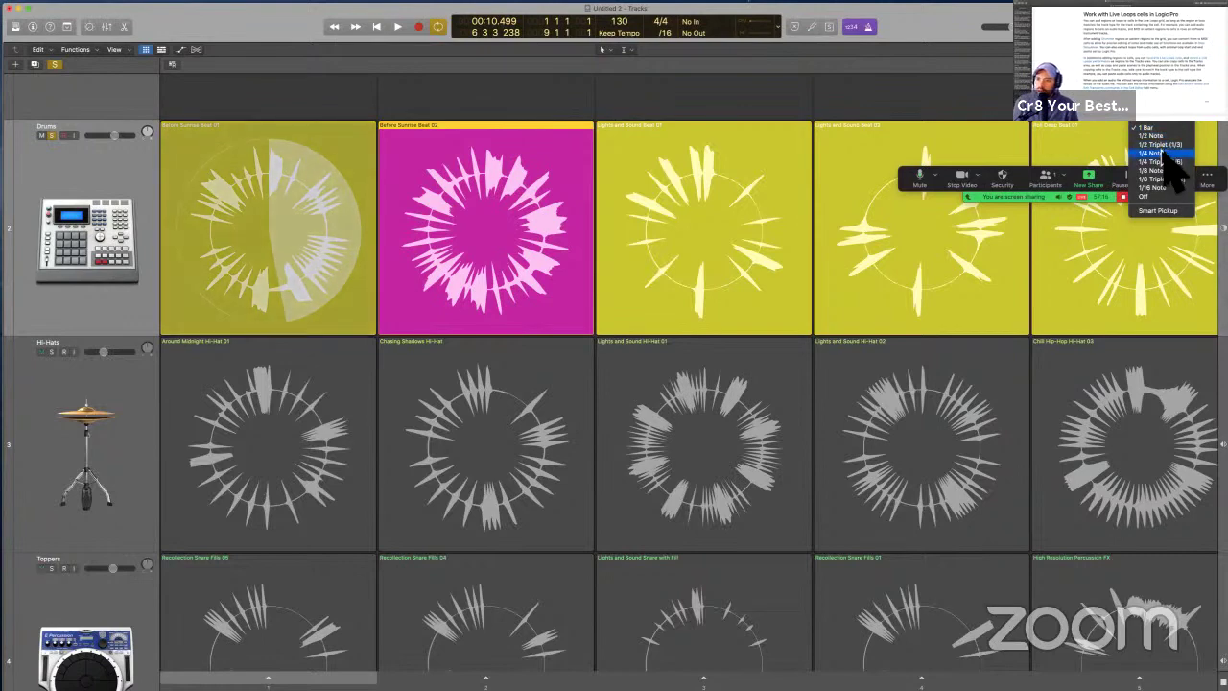
pyautogui.click(1162, 154)
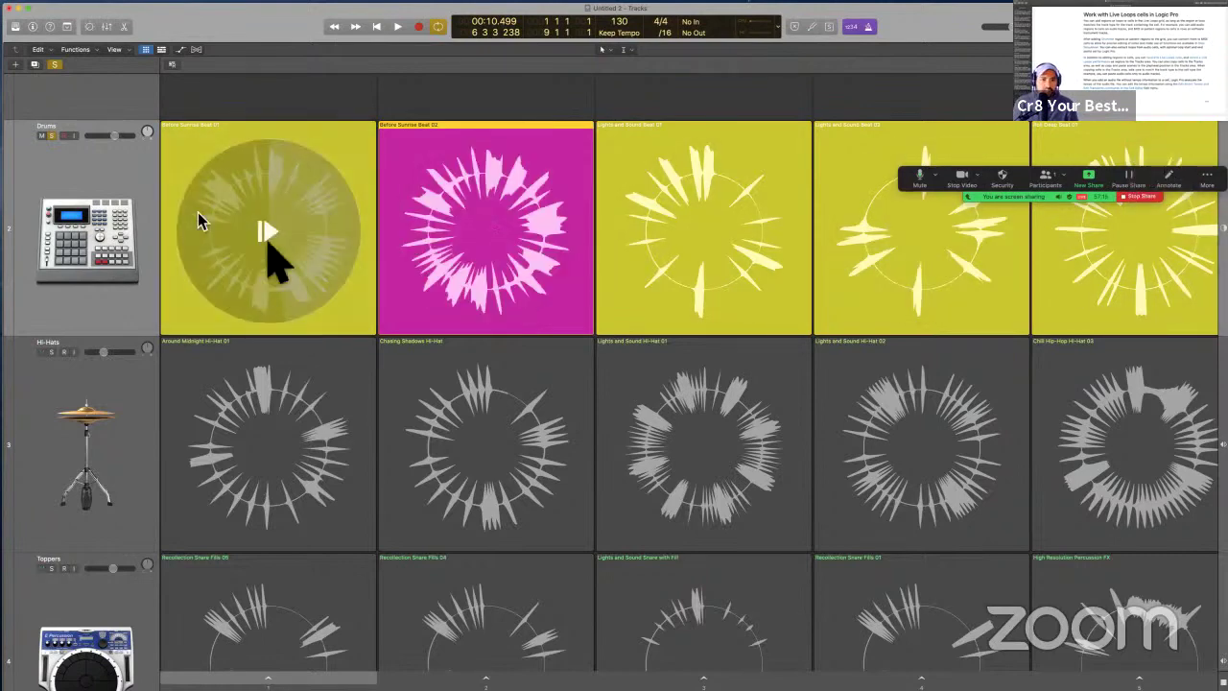
# - Play Before Sunrise Beat 01 and switch between it and Before Sunrise Beat 02 to hear the quarter-note quantized changes
pyautogui.press('super+Return')
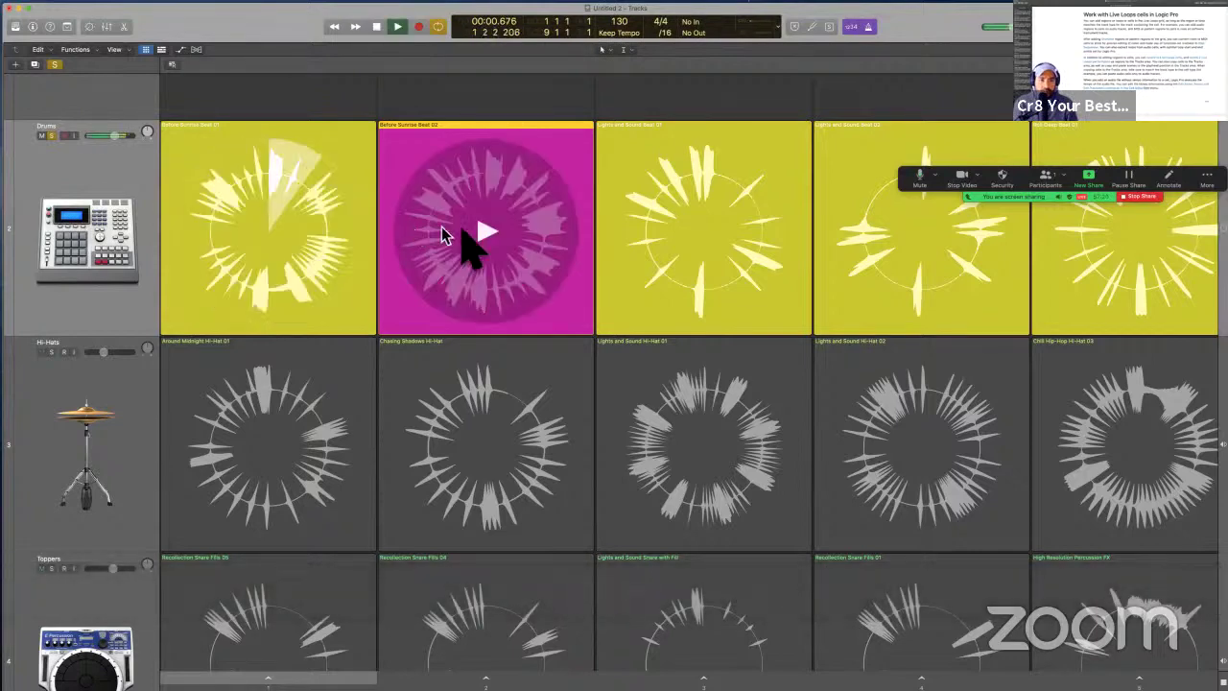
pyautogui.click(490, 234)
pyautogui.click(267, 233)
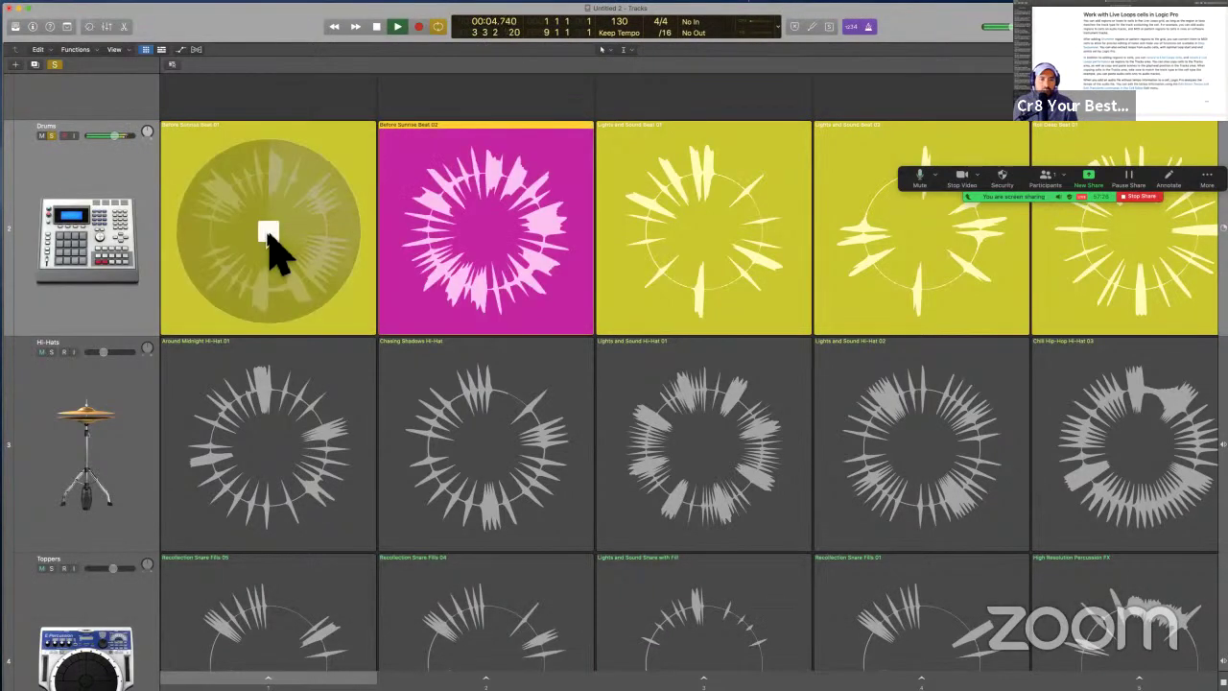
pyautogui.click(268, 233)
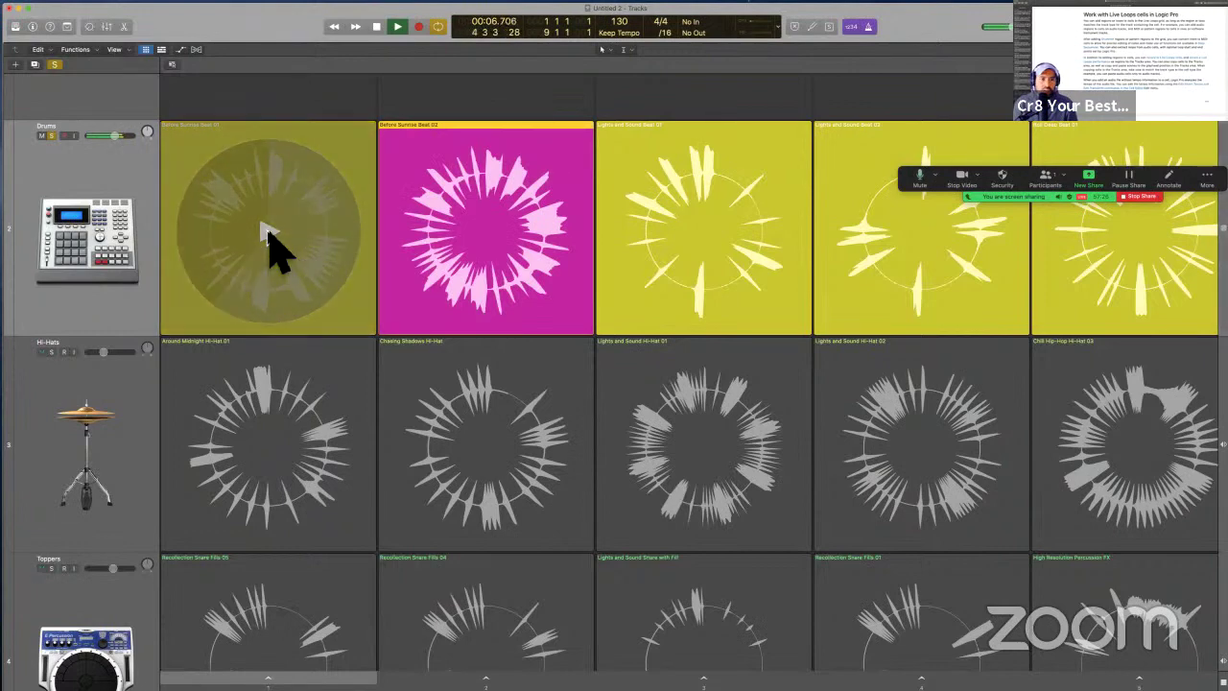
pyautogui.click(268, 233)
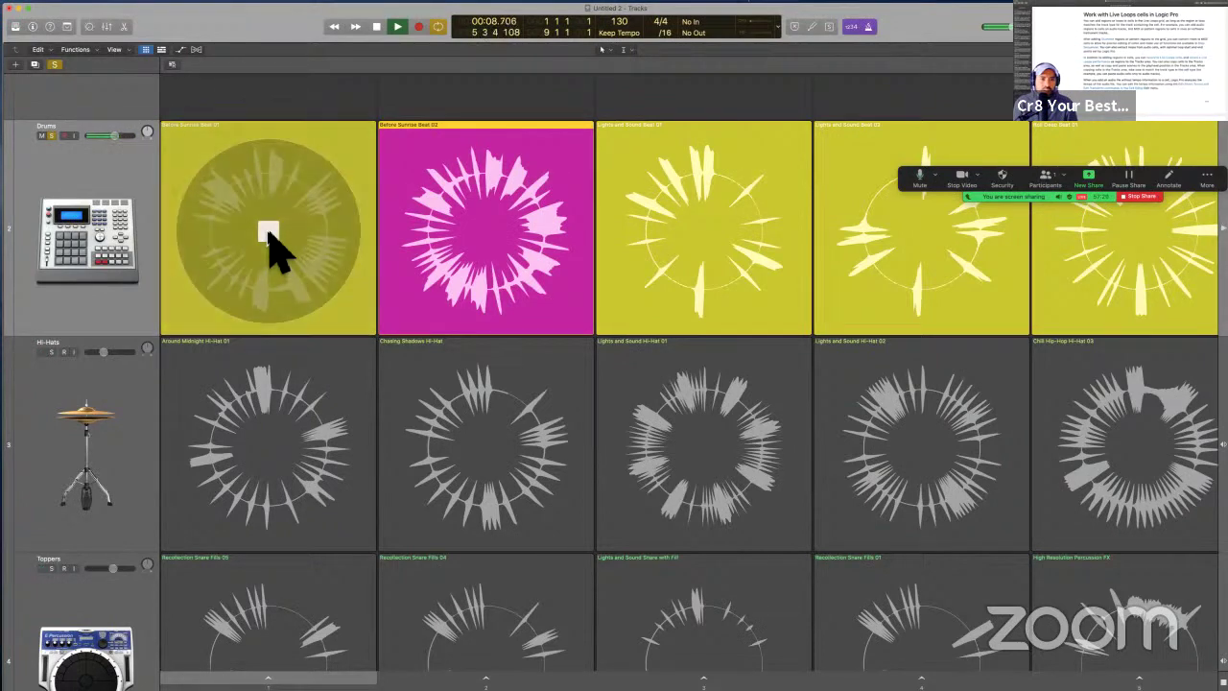
pyautogui.click(489, 236)
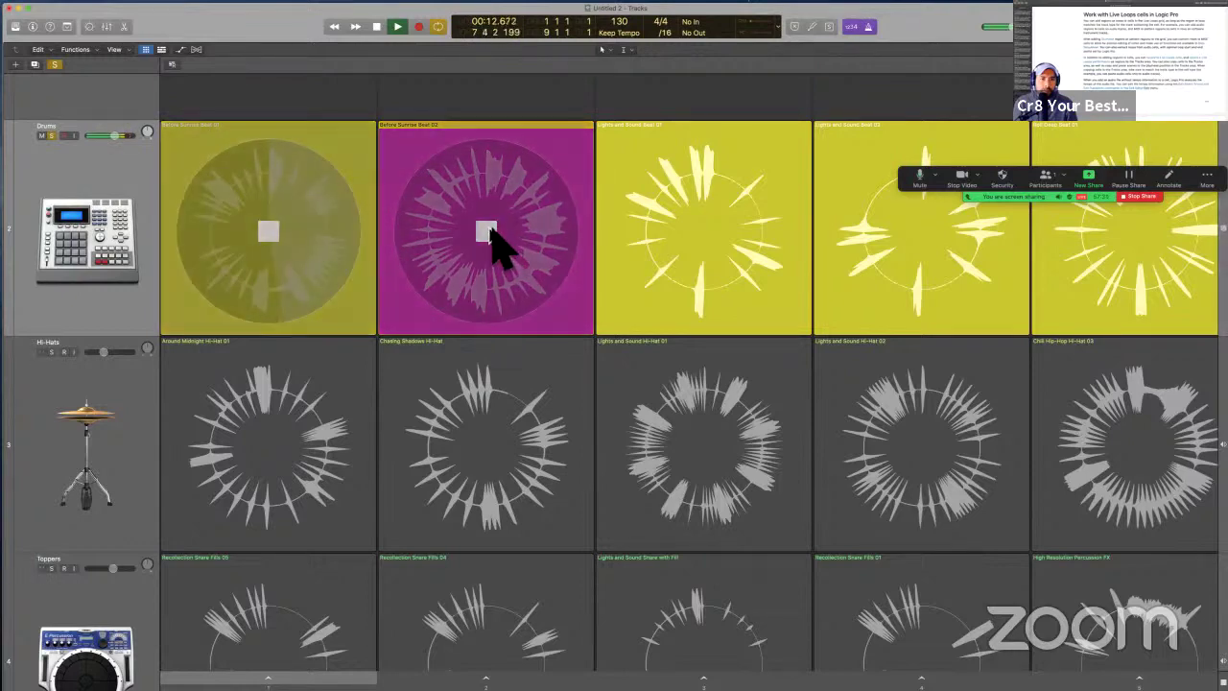
pyautogui.click(486, 233)
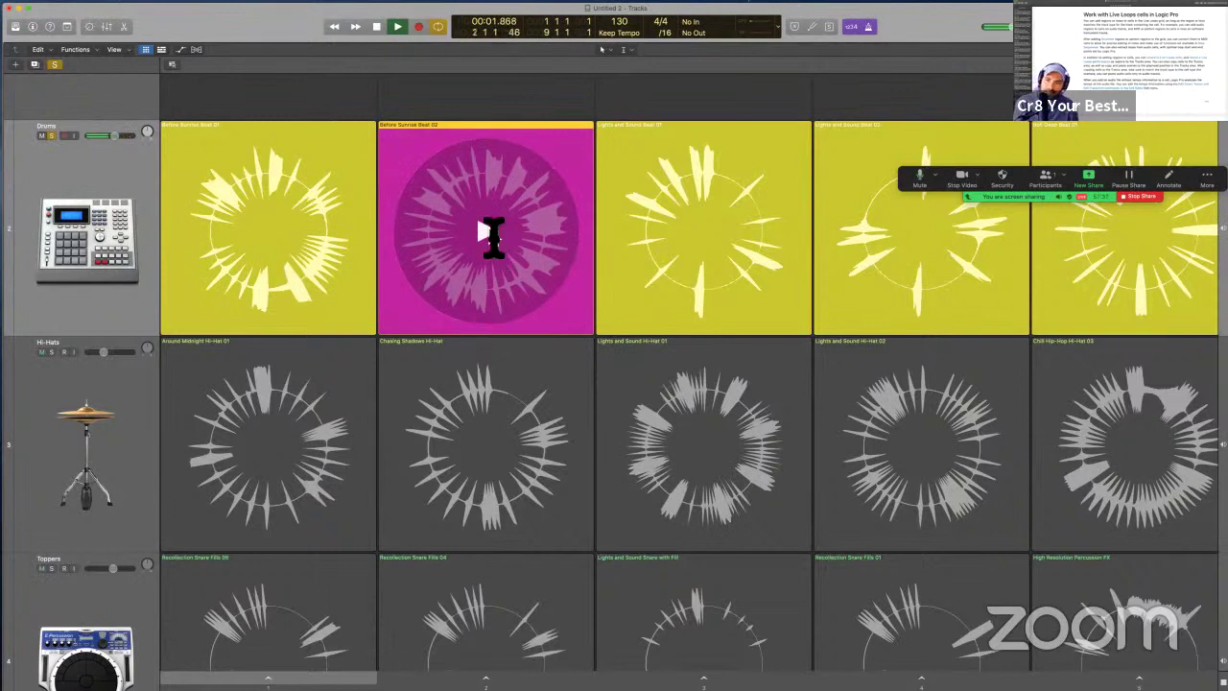
# - Stop playback, unsolo the Drums track and shrink the grid cells to show all tracks
pyautogui.press('space')
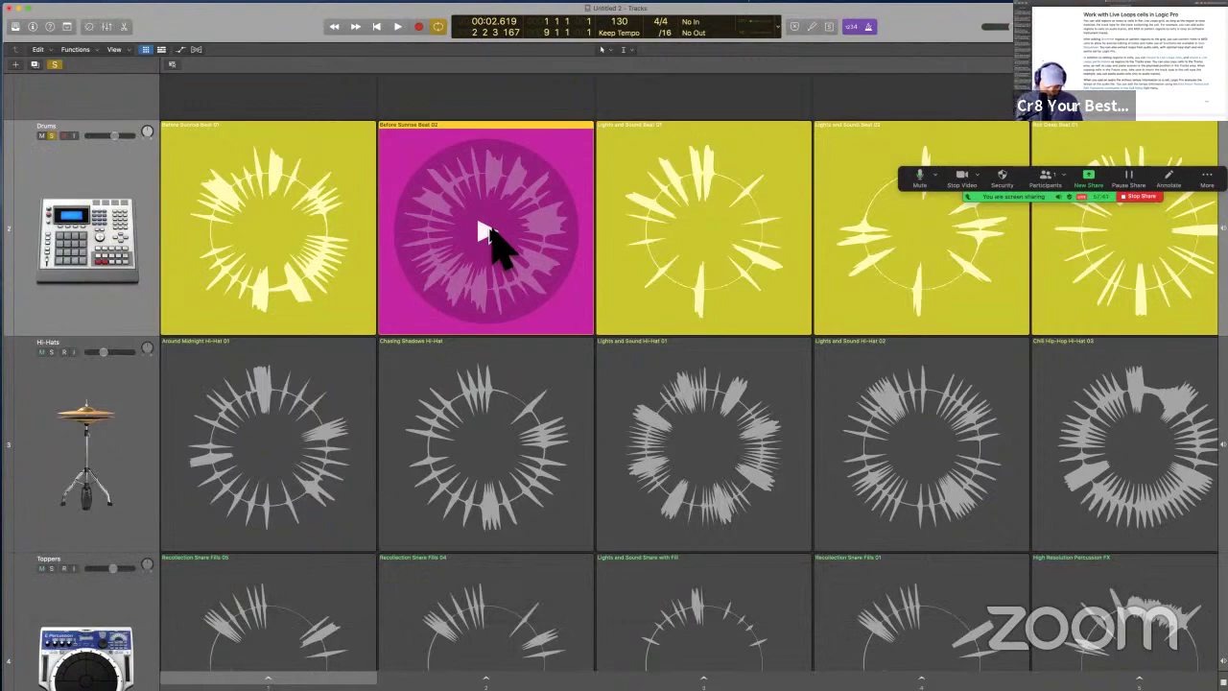
pyautogui.press('s')
pyautogui.scroll(-10, 489, 230)
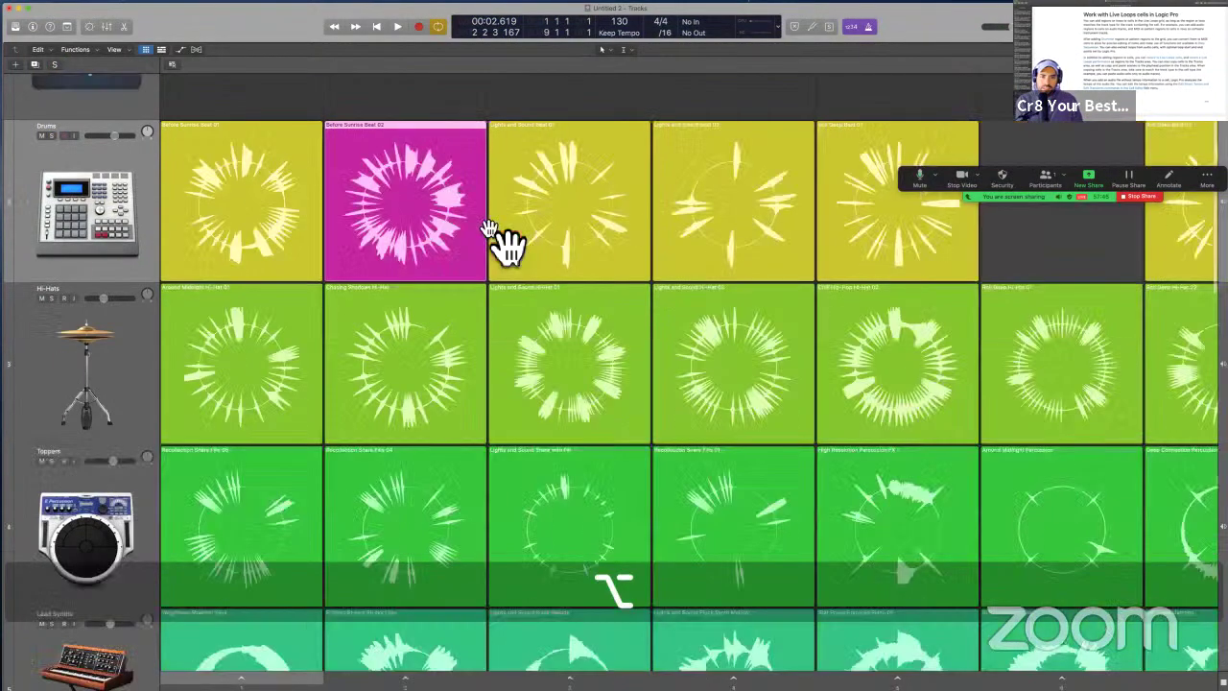
# - Check the Play From descriptions in the Logic Pro user guide and return to the Live Loops project
pyautogui.hotkey('ctrl', 'Left')
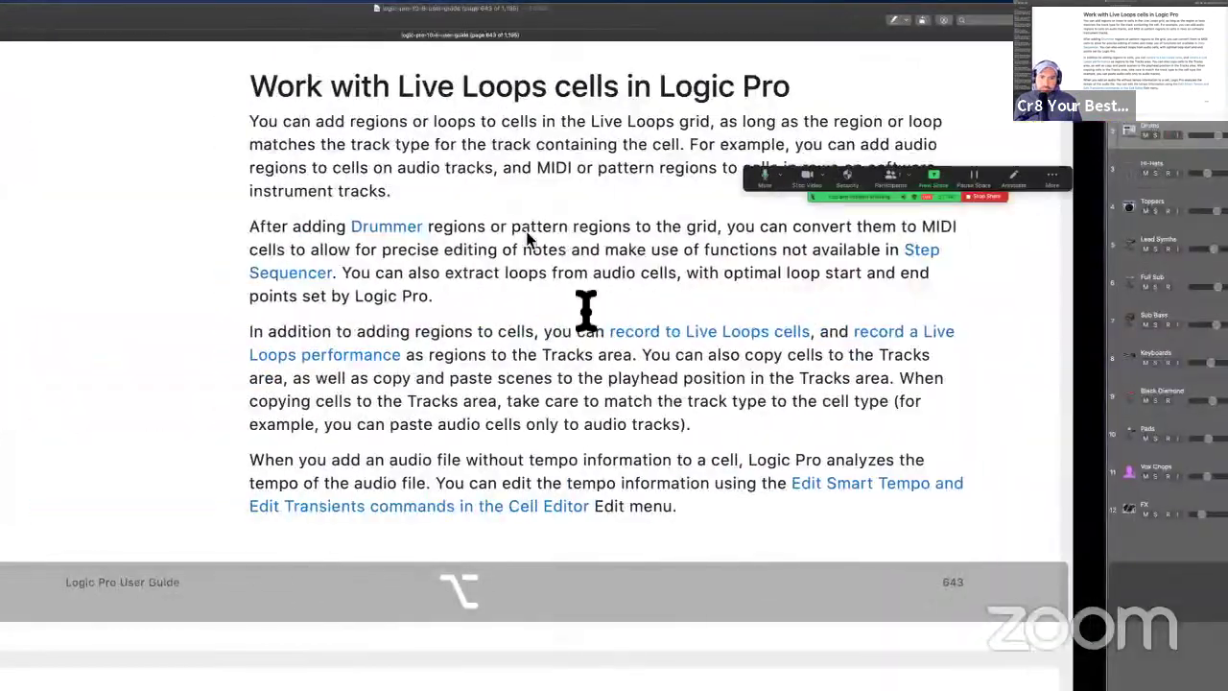
pyautogui.scroll(6, 584, 310)
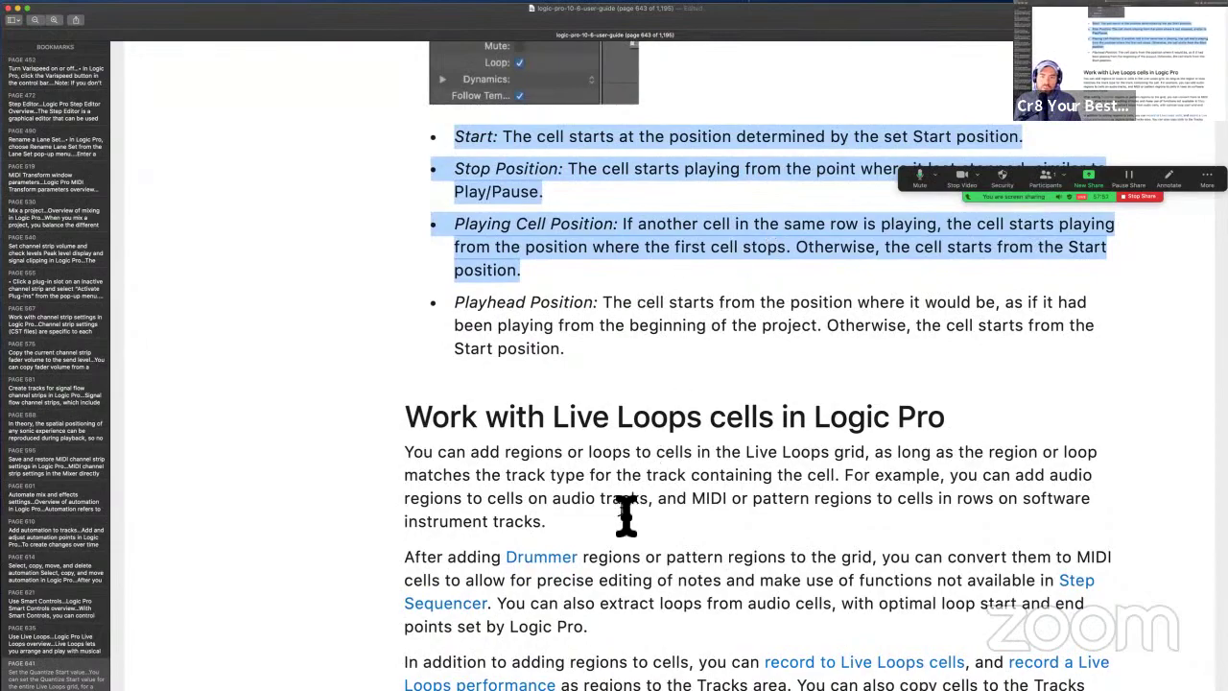
pyautogui.hotkey('ctrl', 'Right')
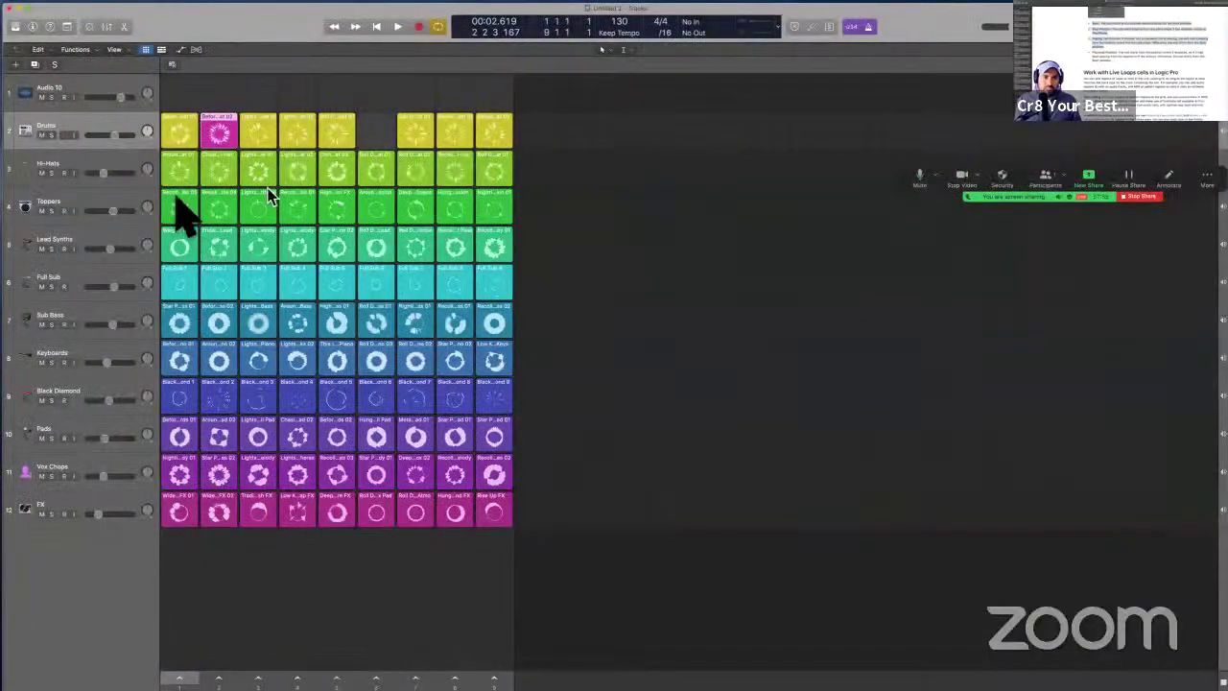
# - Solo the Lead Synths track and enlarge its cells in the Live Loops grid
pyautogui.click(99, 241)
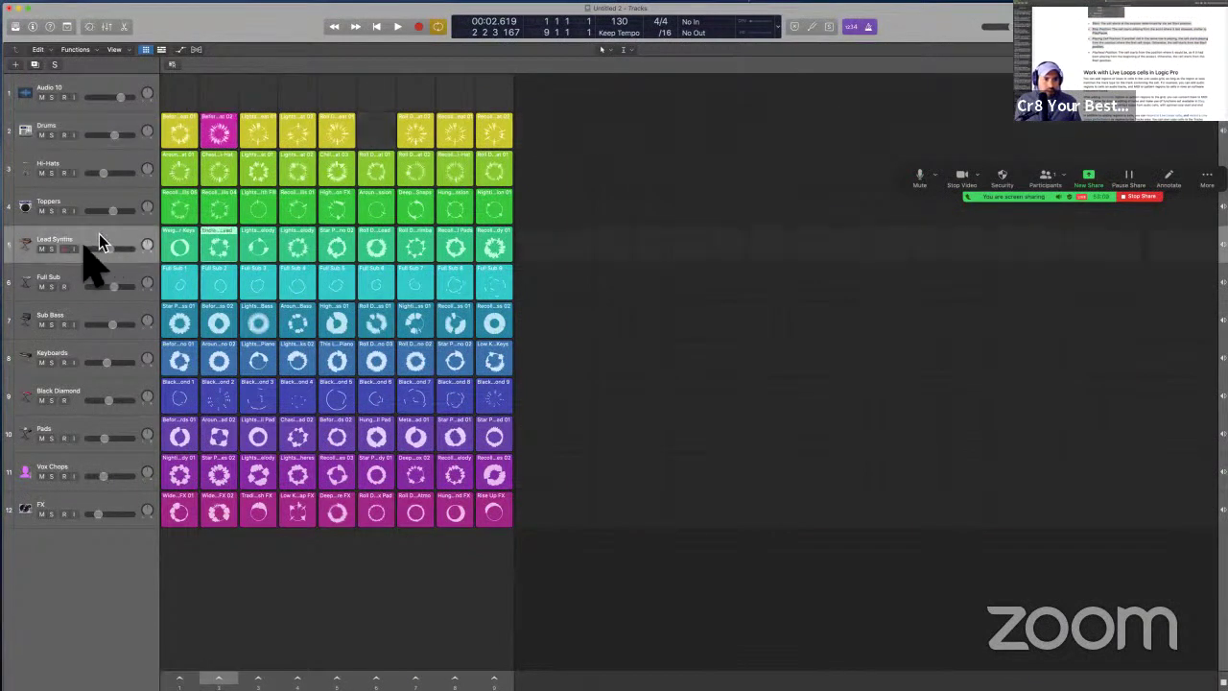
pyautogui.click(51, 248)
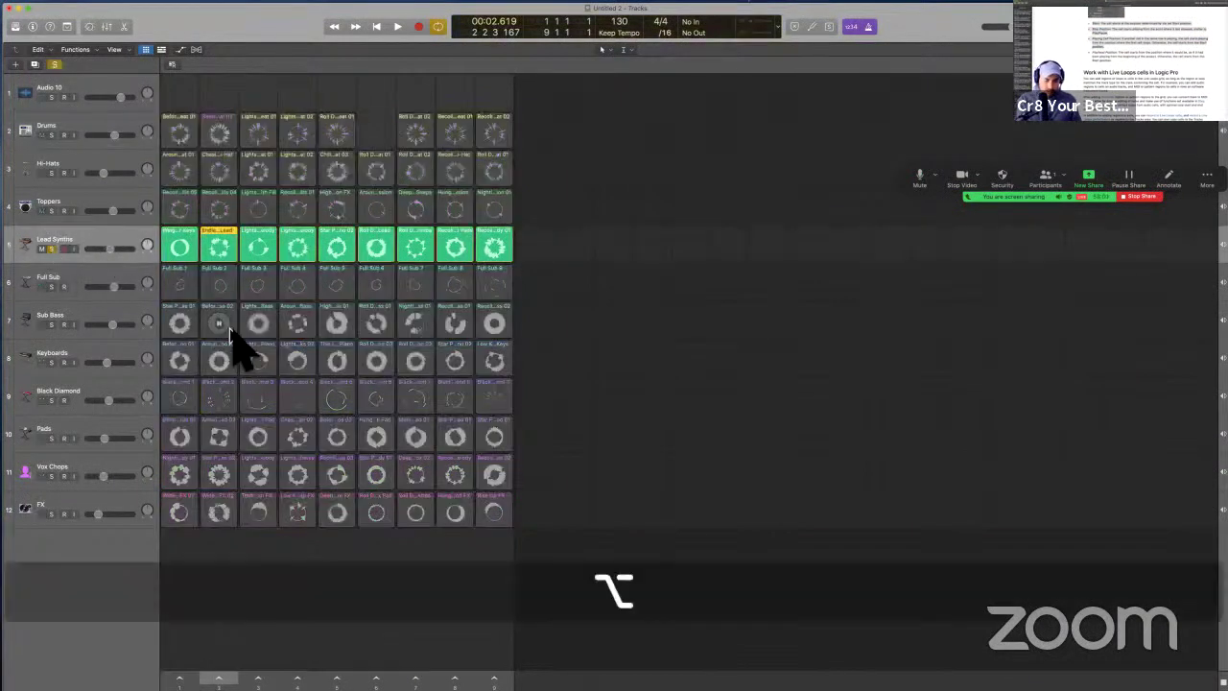
pyautogui.scroll(6, 230, 331)
pyautogui.scroll(2, 230, 328)
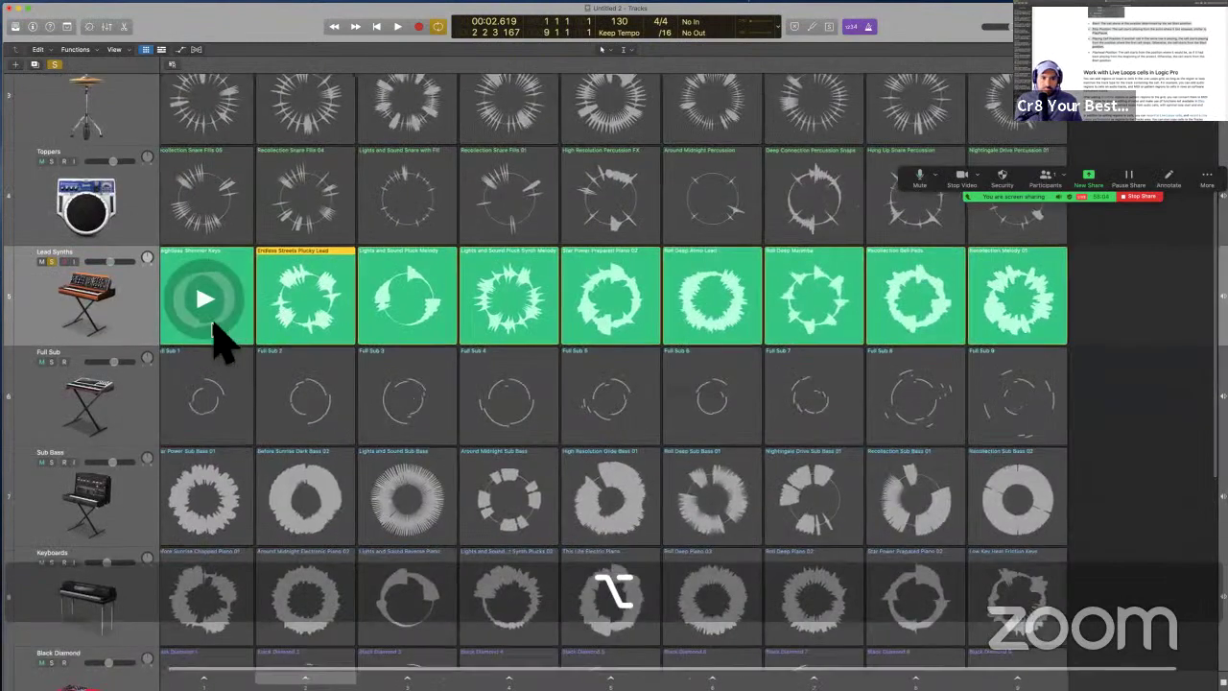
# - Play the Weightless Shimmer Keys cell, switch to Endless Streets Plucky Lead and toggle the metronome
pyautogui.click(220, 331)
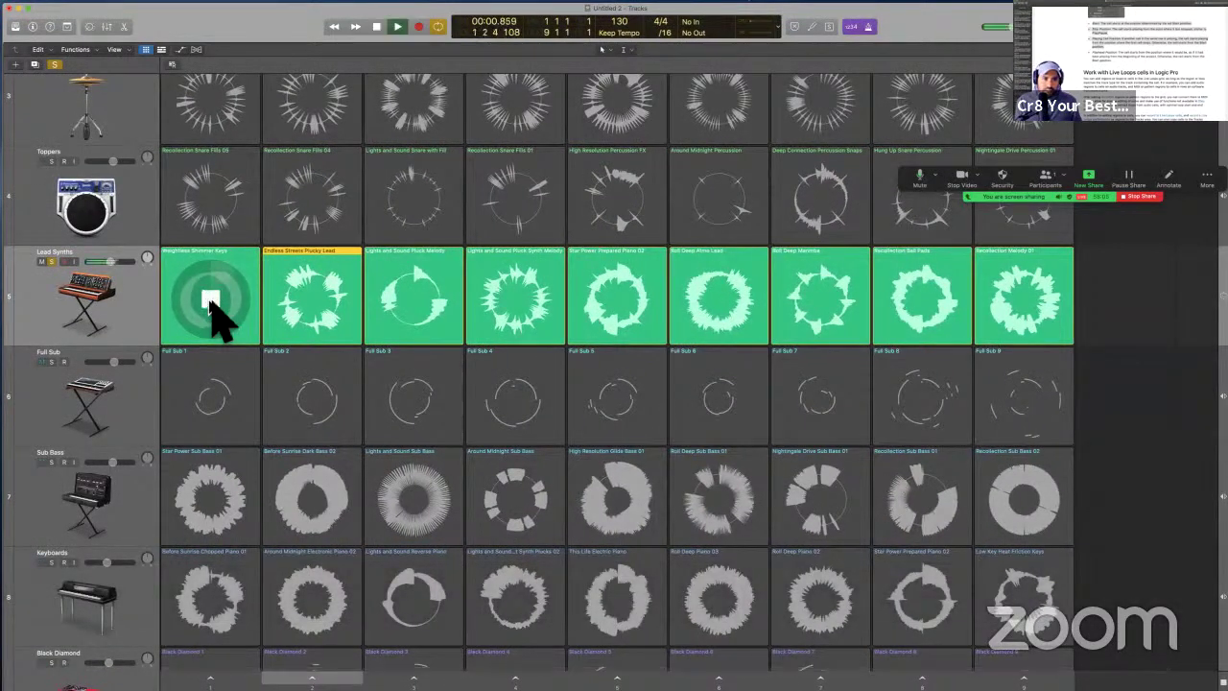
pyautogui.click(307, 300)
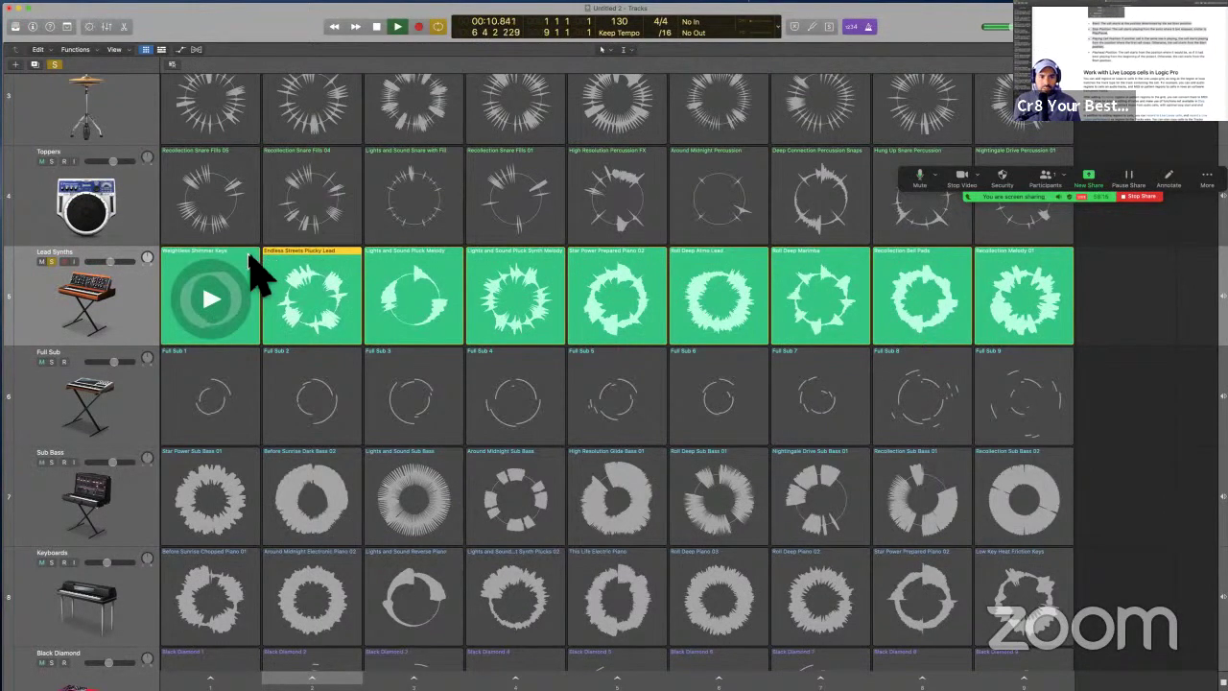
pyautogui.press('k')
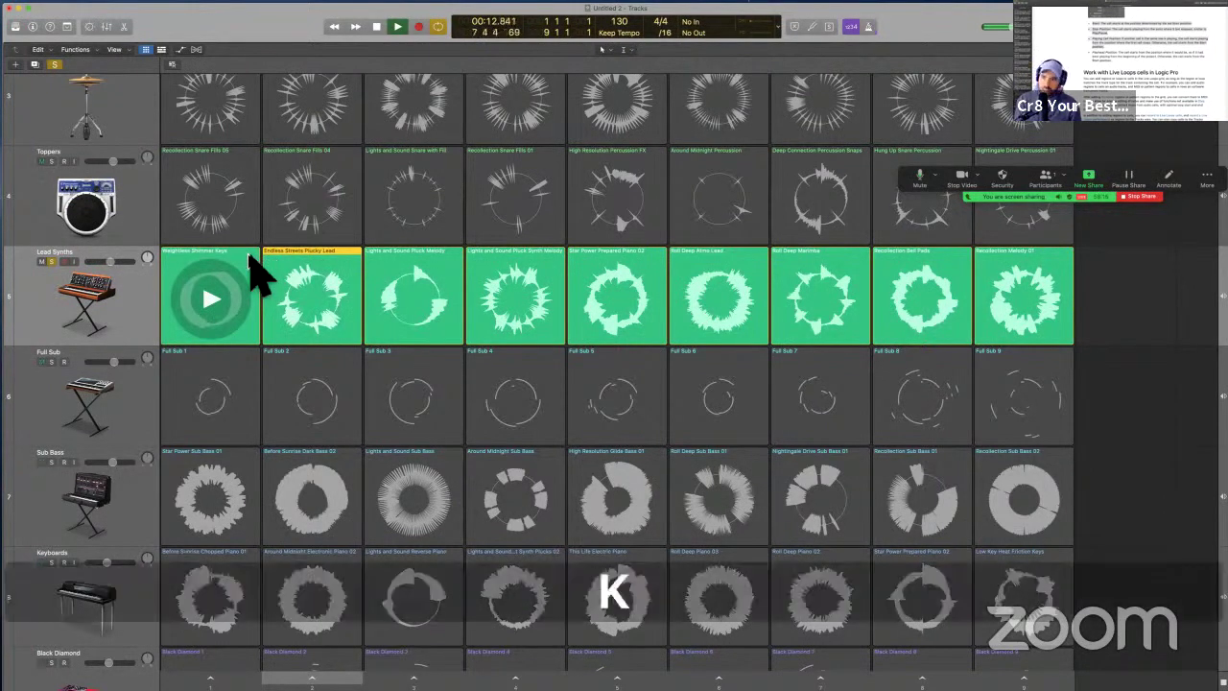
# - Set the Weightless Shimmer Keys cell to play from Playing Cell Position
pyautogui.rightClick(254, 274)
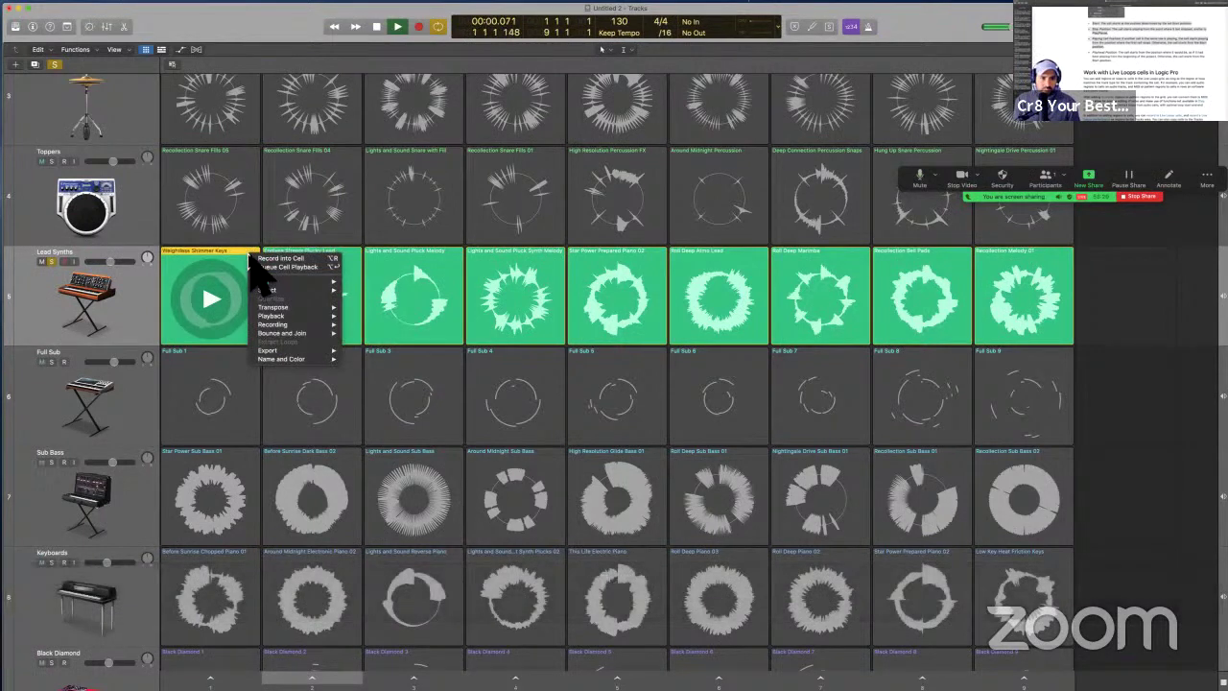
pyautogui.moveTo(300, 317)
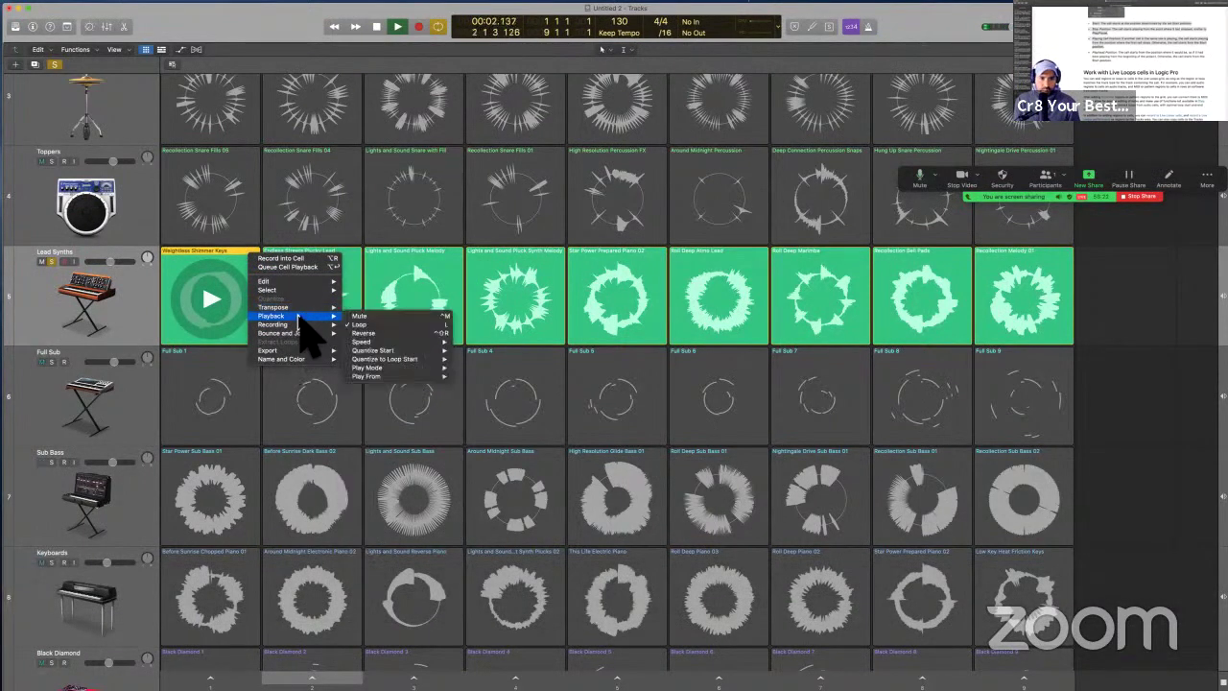
pyautogui.moveTo(429, 376)
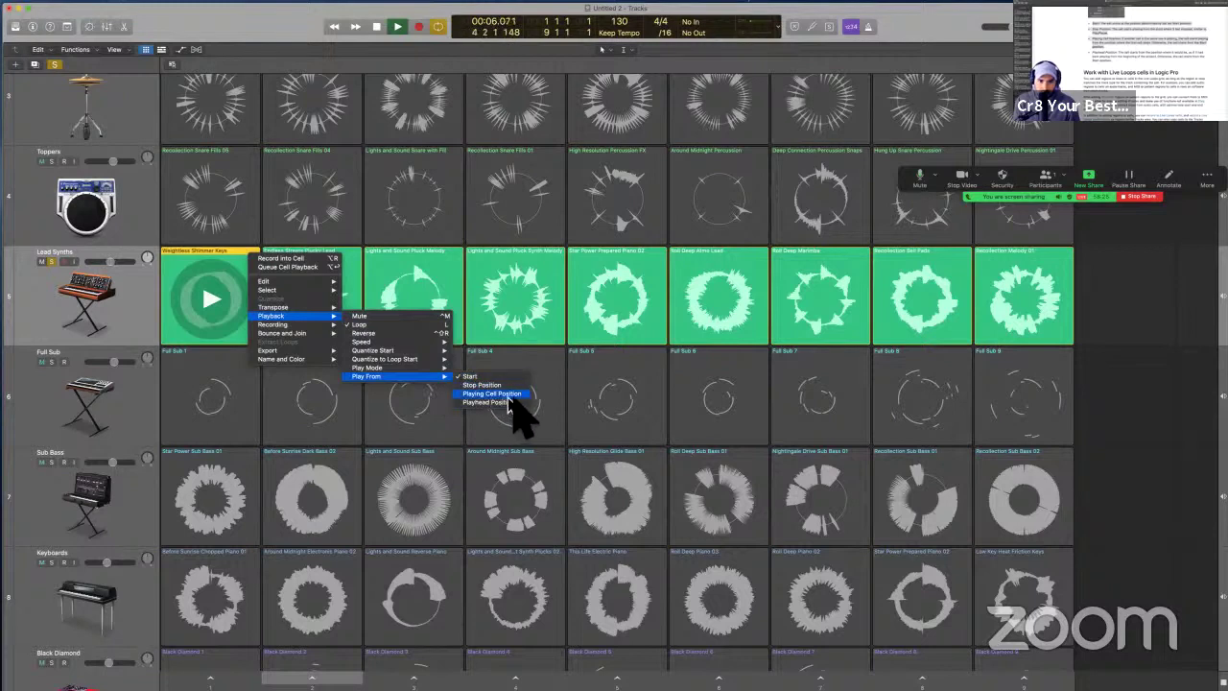
pyautogui.click(513, 395)
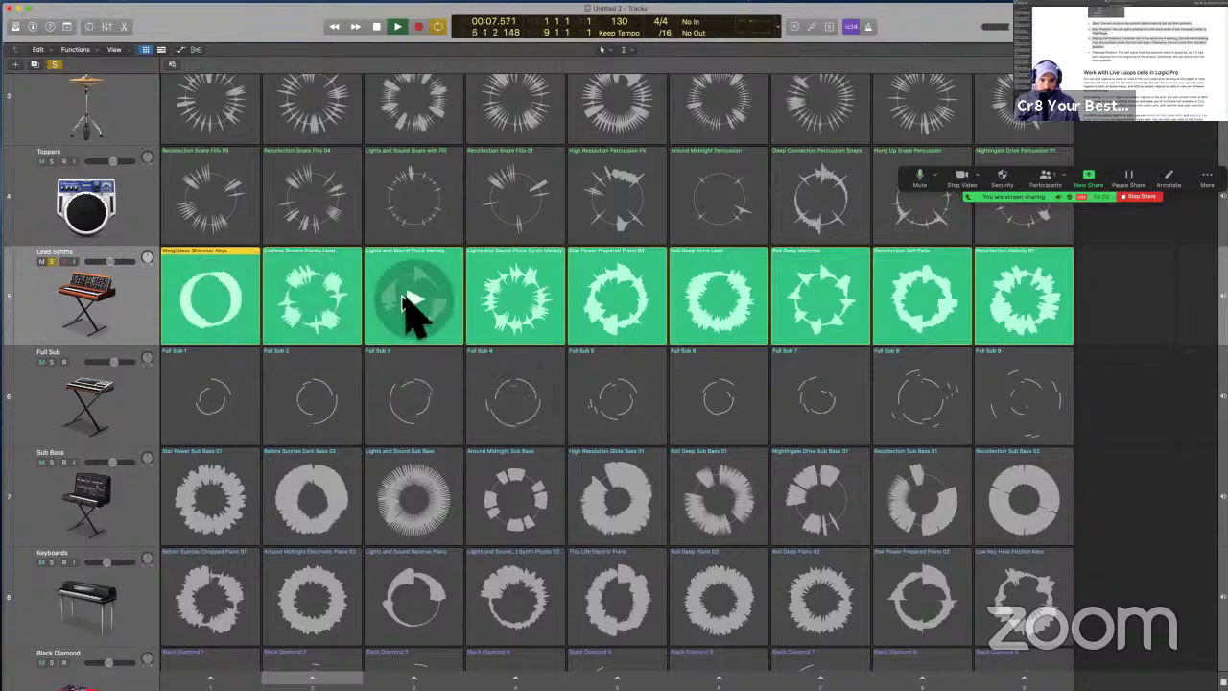
# - Play Endless Streets Plucky Lead and switch to Weightless Shimmer Keys to hear it take over the playing position
pyautogui.click(347, 277)
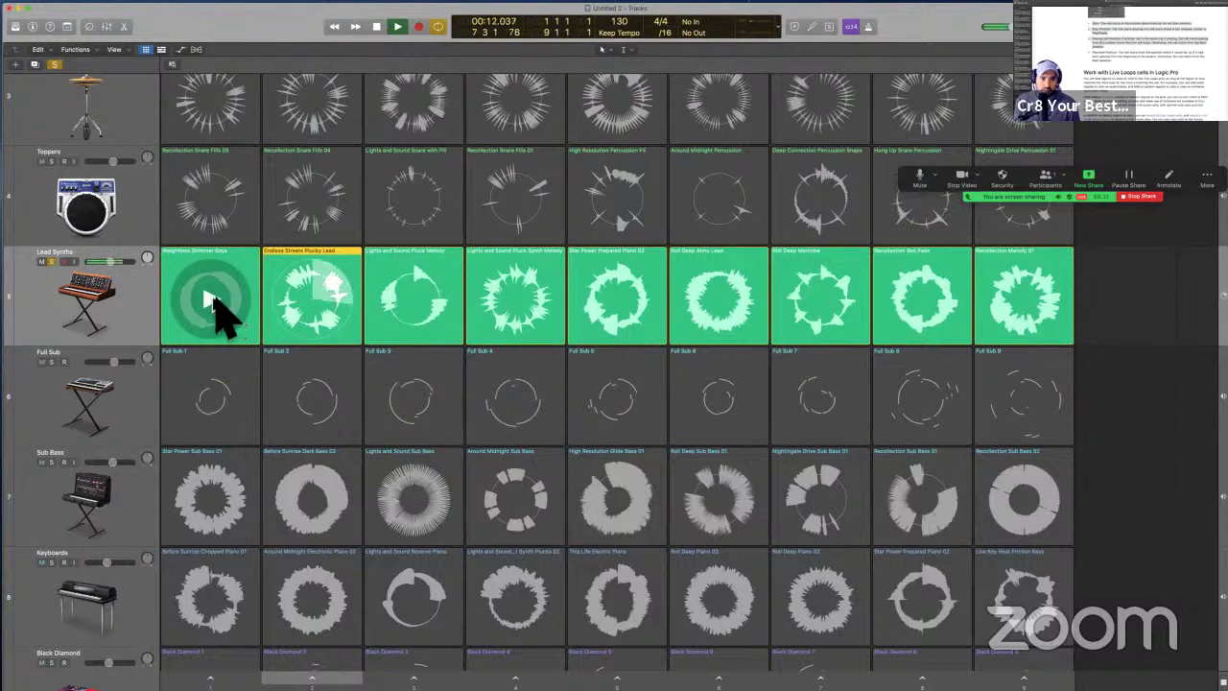
pyautogui.click(213, 301)
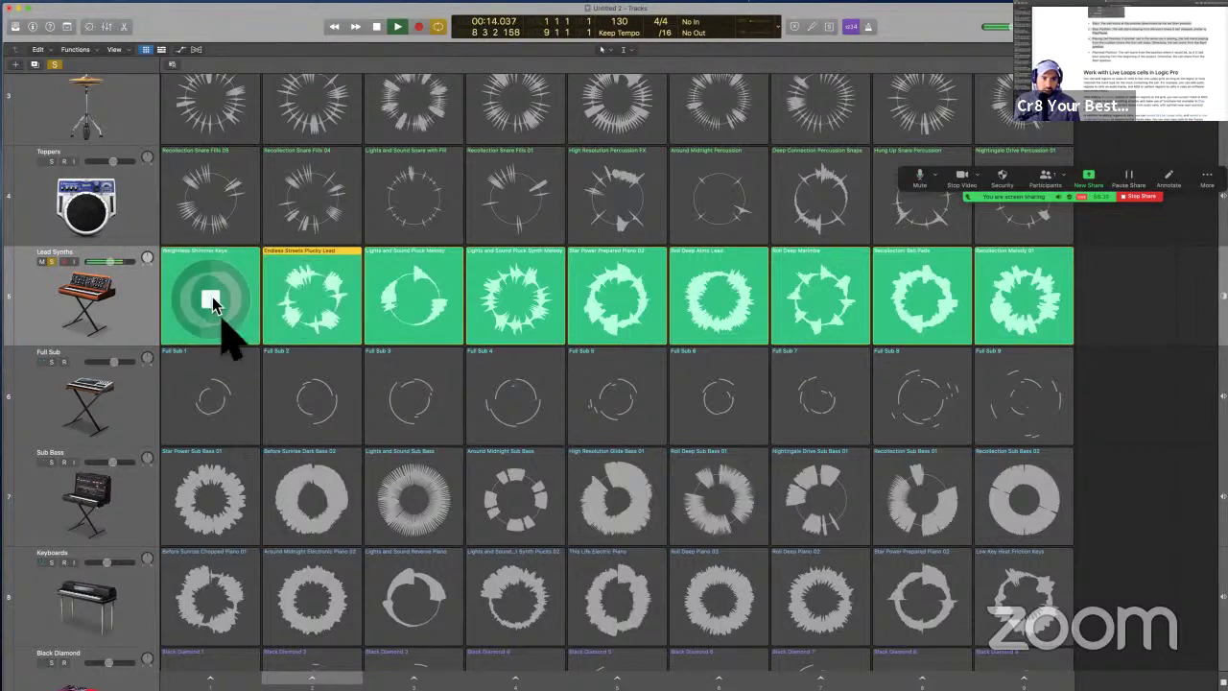
# - Switch between Endless Streets Plucky Lead and Weightless Shimmer Keys, and check the Play From setting of Weightless Shimmer Keys
pyautogui.click(322, 305)
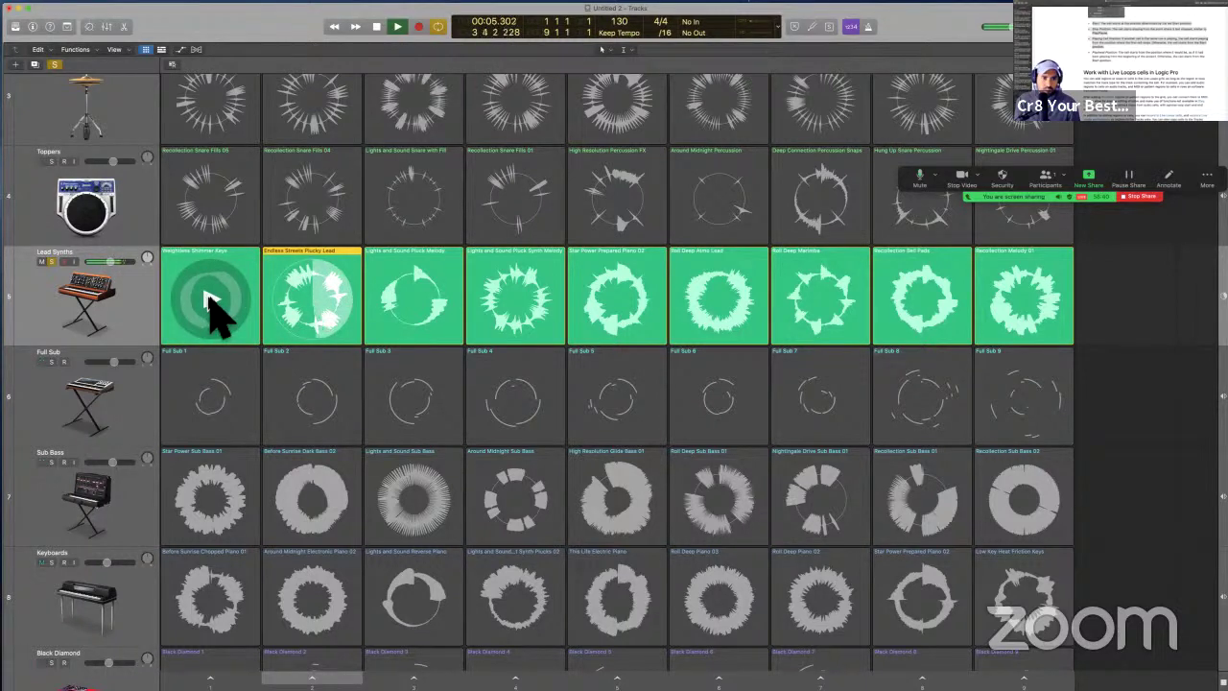
pyautogui.click(213, 301)
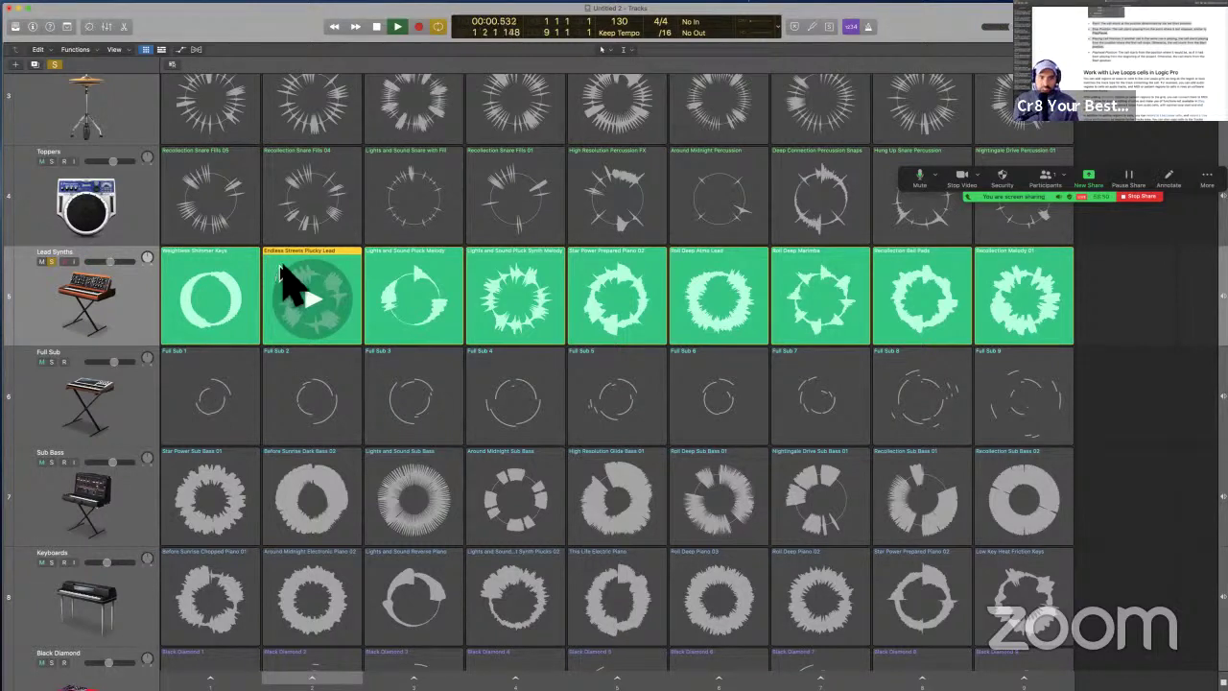
pyautogui.click(240, 269)
pyautogui.rightClick(240, 257)
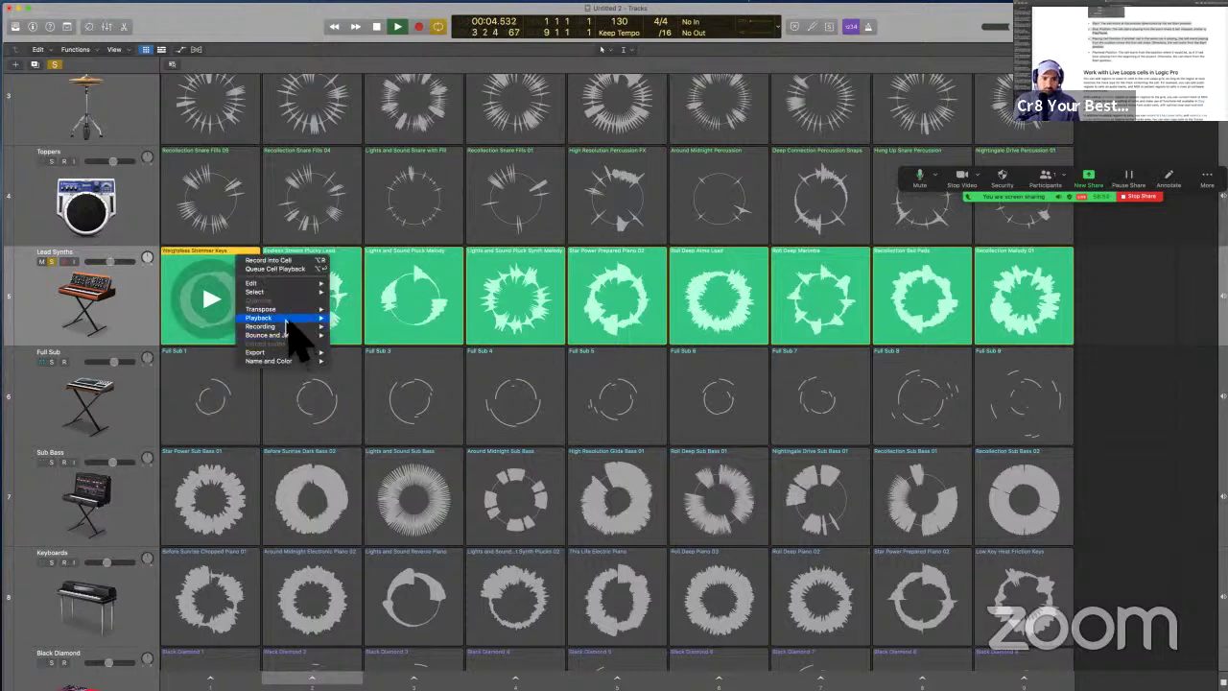
pyautogui.moveTo(288, 319)
pyautogui.moveTo(415, 378)
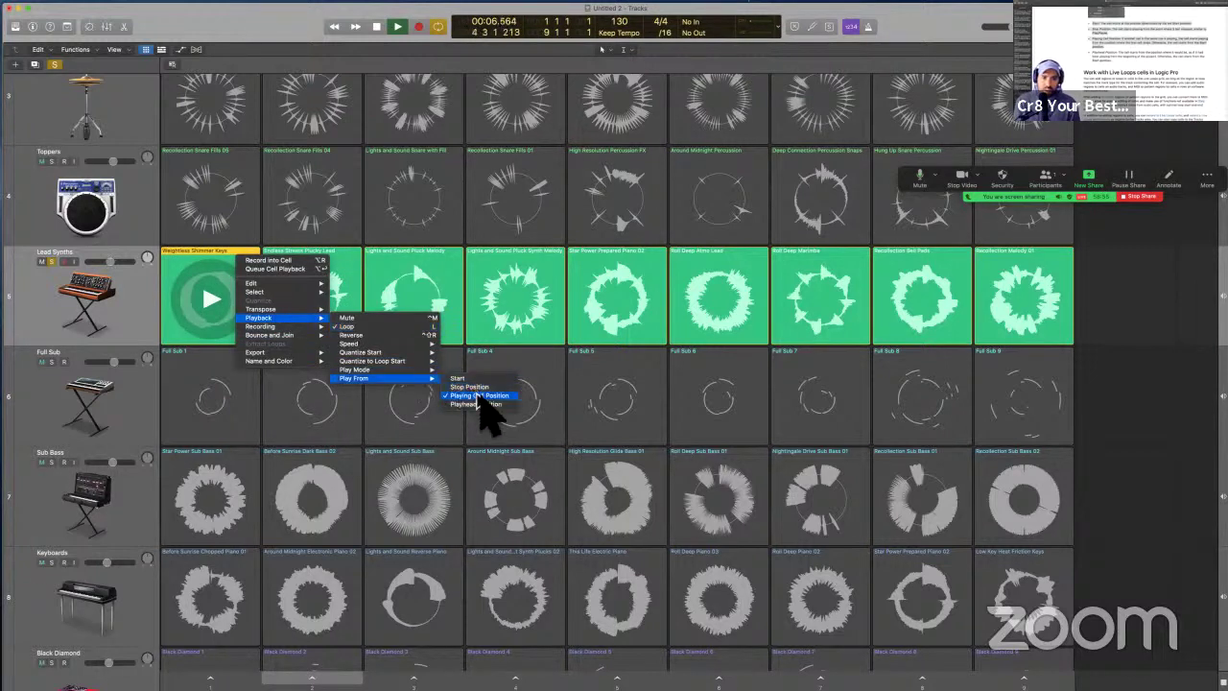
pyautogui.click(401, 279)
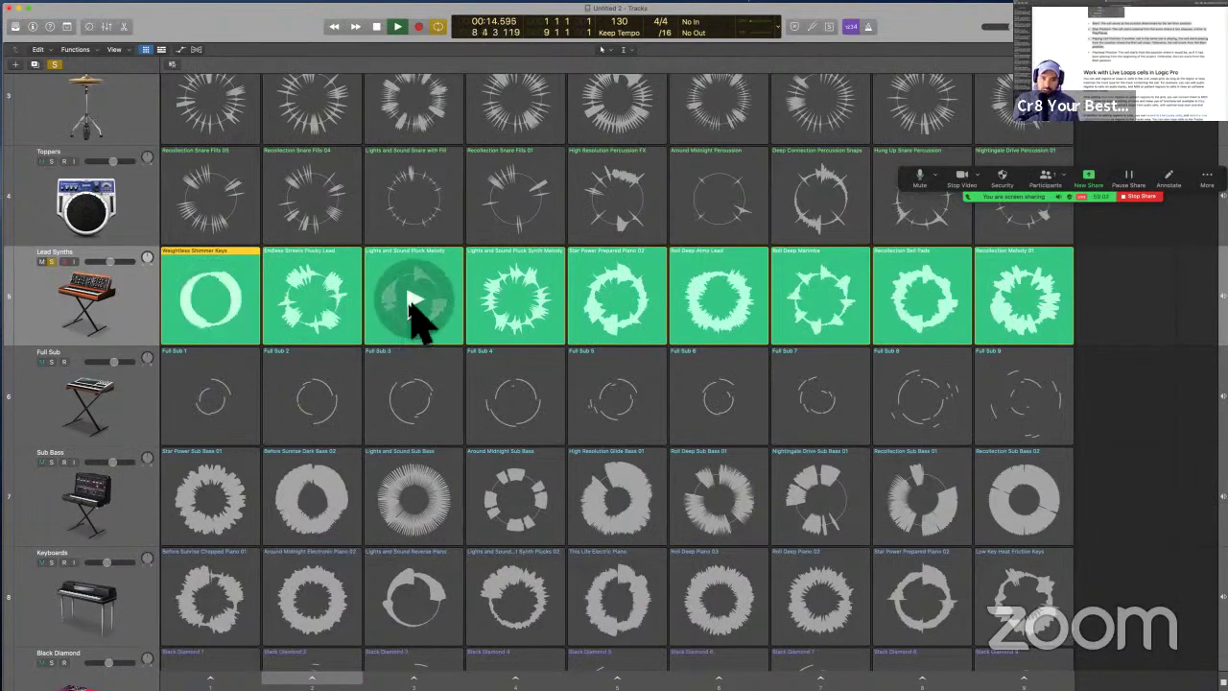
# - Mute the Endless Streets Plucky Lead cell on the Lead Synths track
pyautogui.click(411, 287)
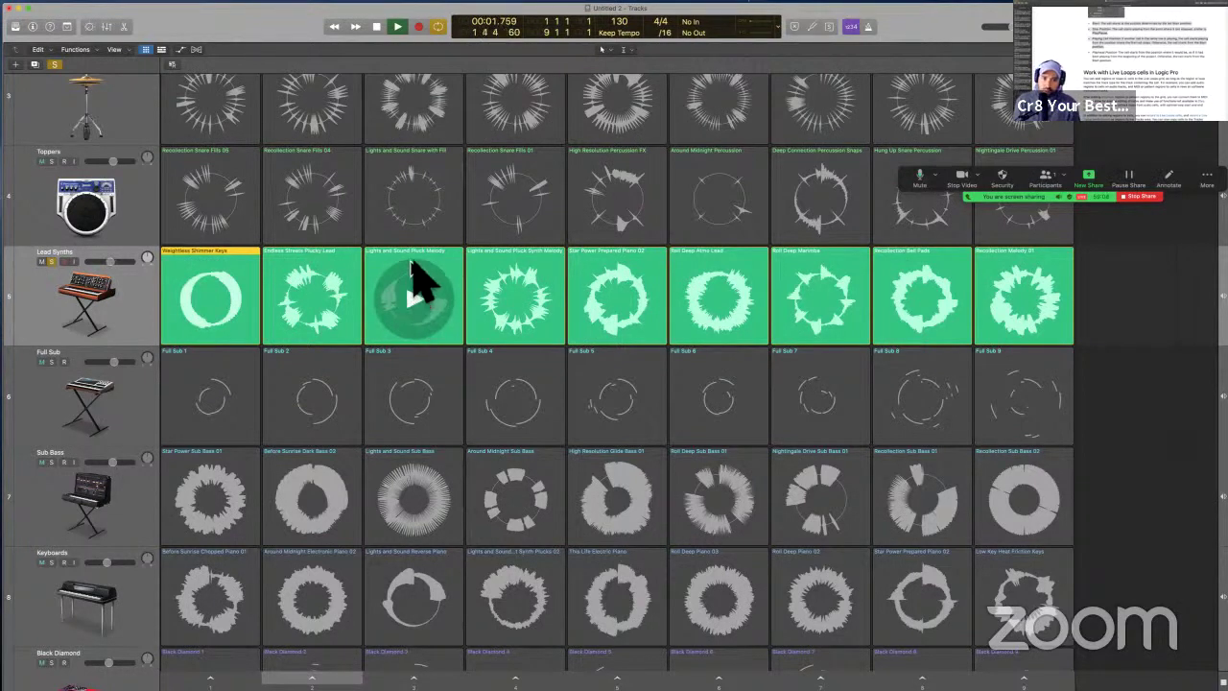
pyautogui.click(203, 302)
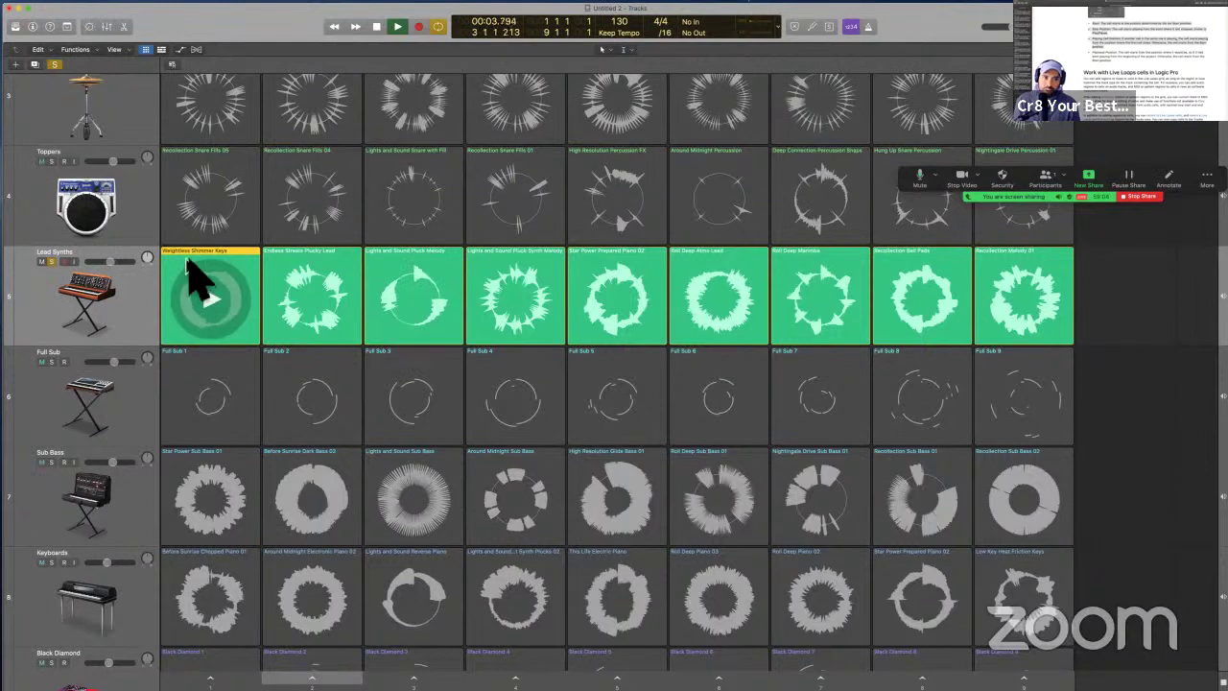
pyautogui.click(347, 273)
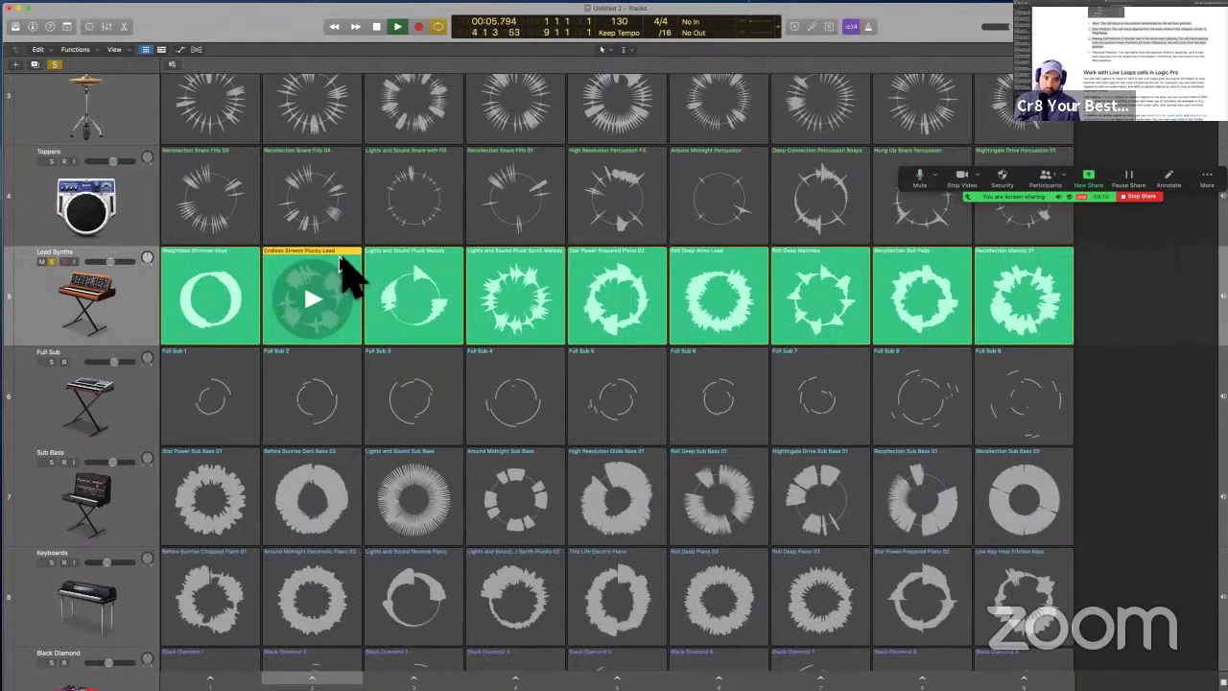
pyautogui.hotkey('ctrl', 'm')
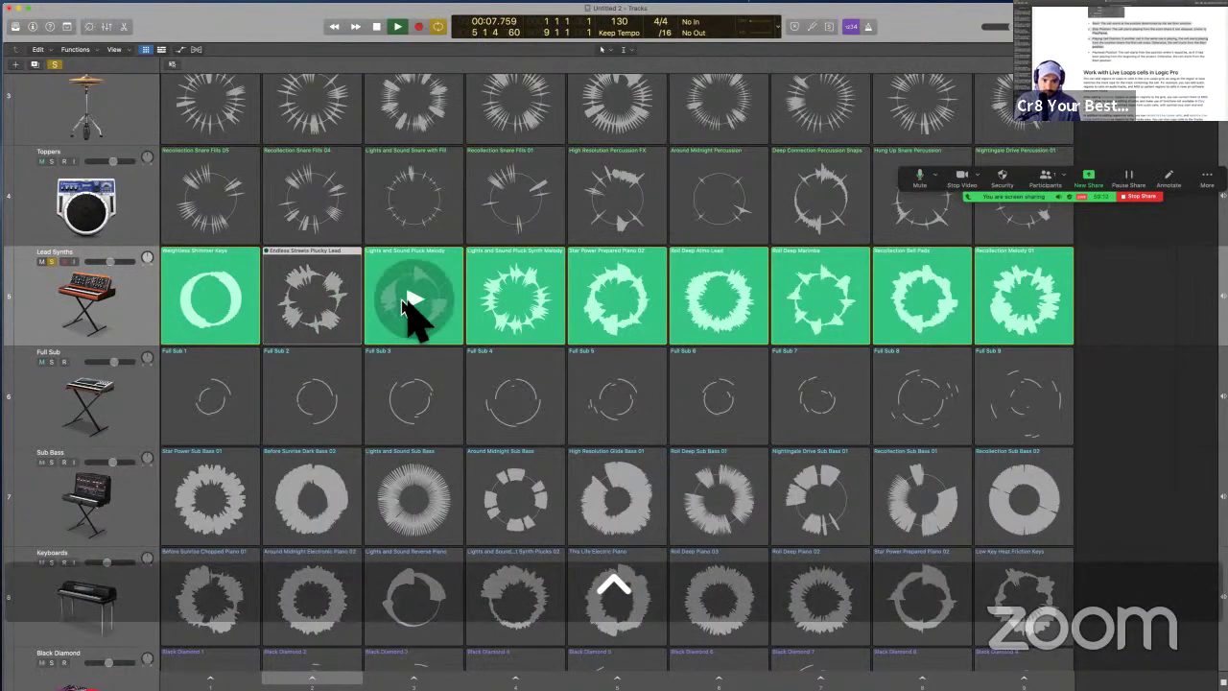
# - Alternate playback between the Lights and Sound Pluck Melody and Weightless Shimmer Keys cells, and stop the cells
pyautogui.click(415, 305)
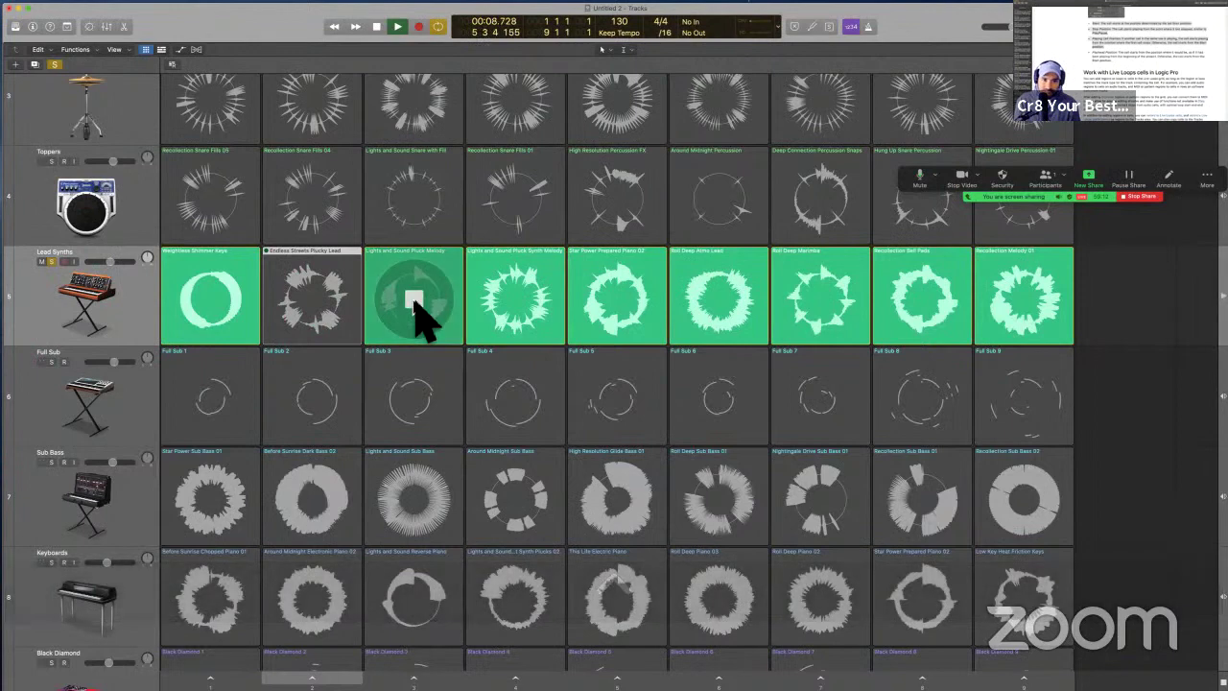
pyautogui.click(211, 299)
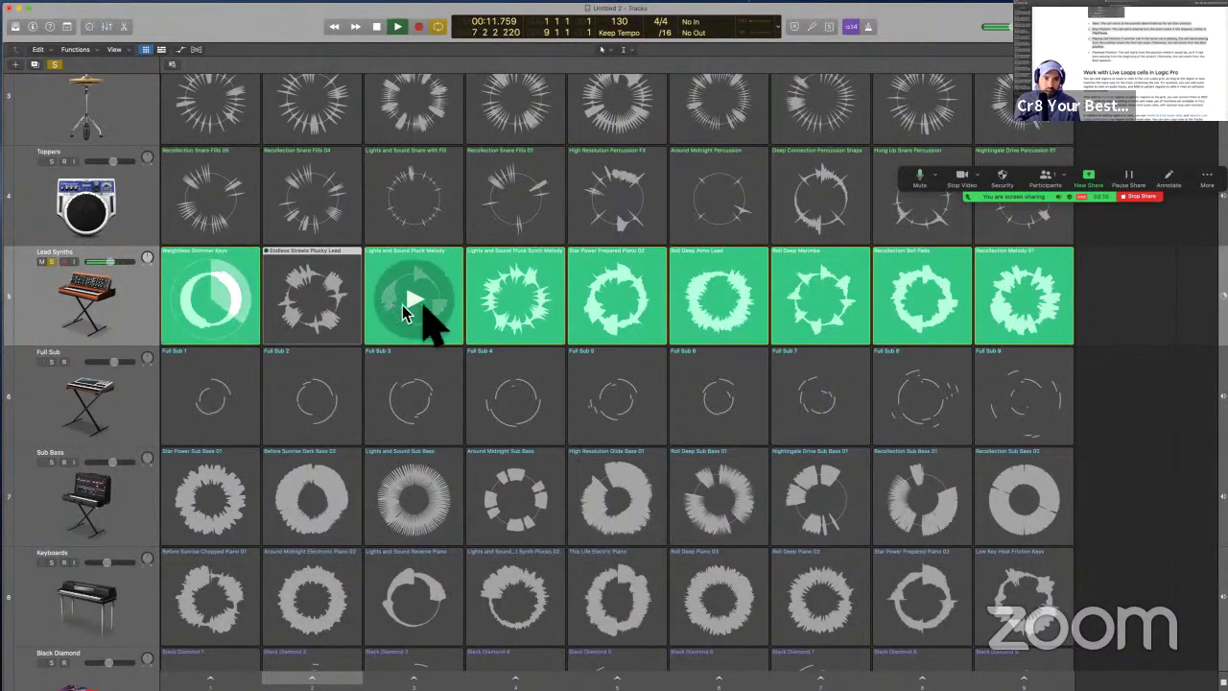
pyautogui.click(416, 301)
pyautogui.click(211, 299)
pyautogui.click(417, 300)
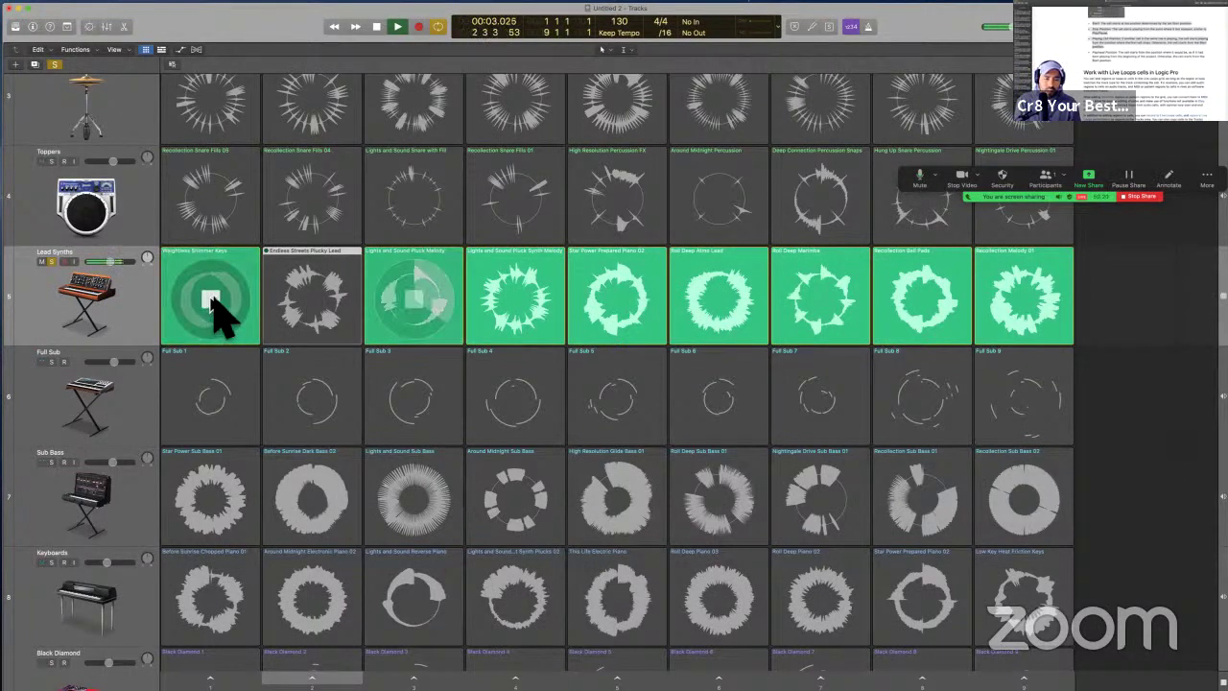
pyautogui.click(411, 299)
pyautogui.click(213, 302)
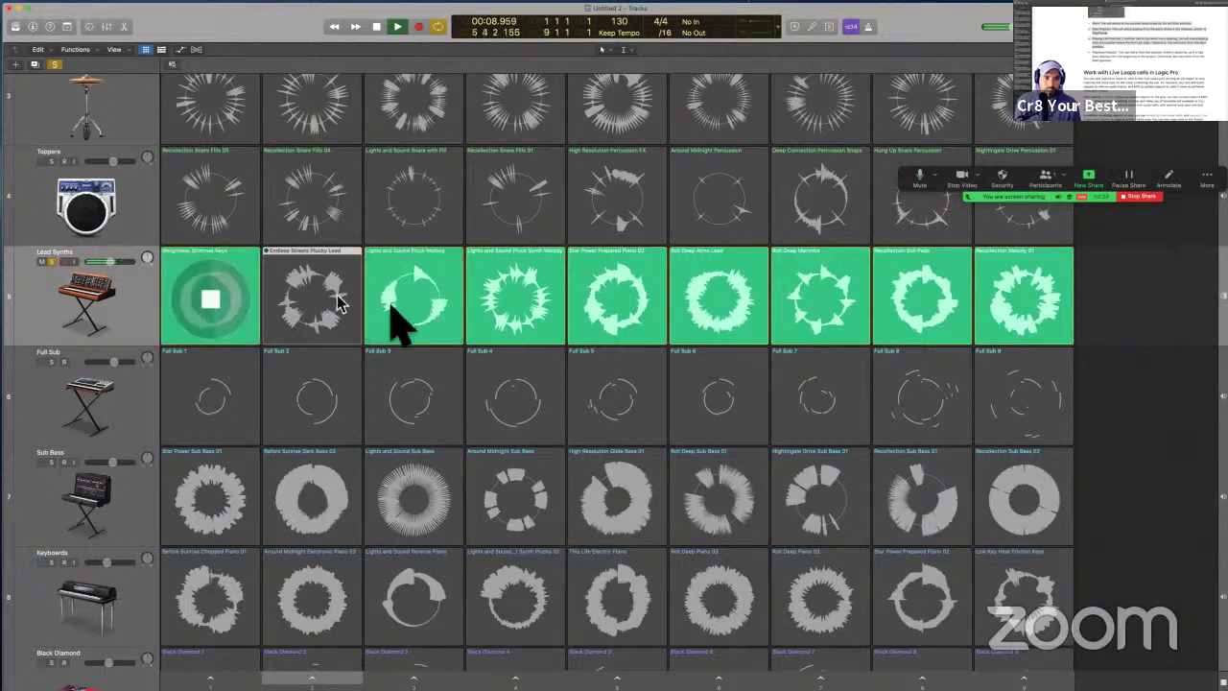
pyautogui.click(388, 307)
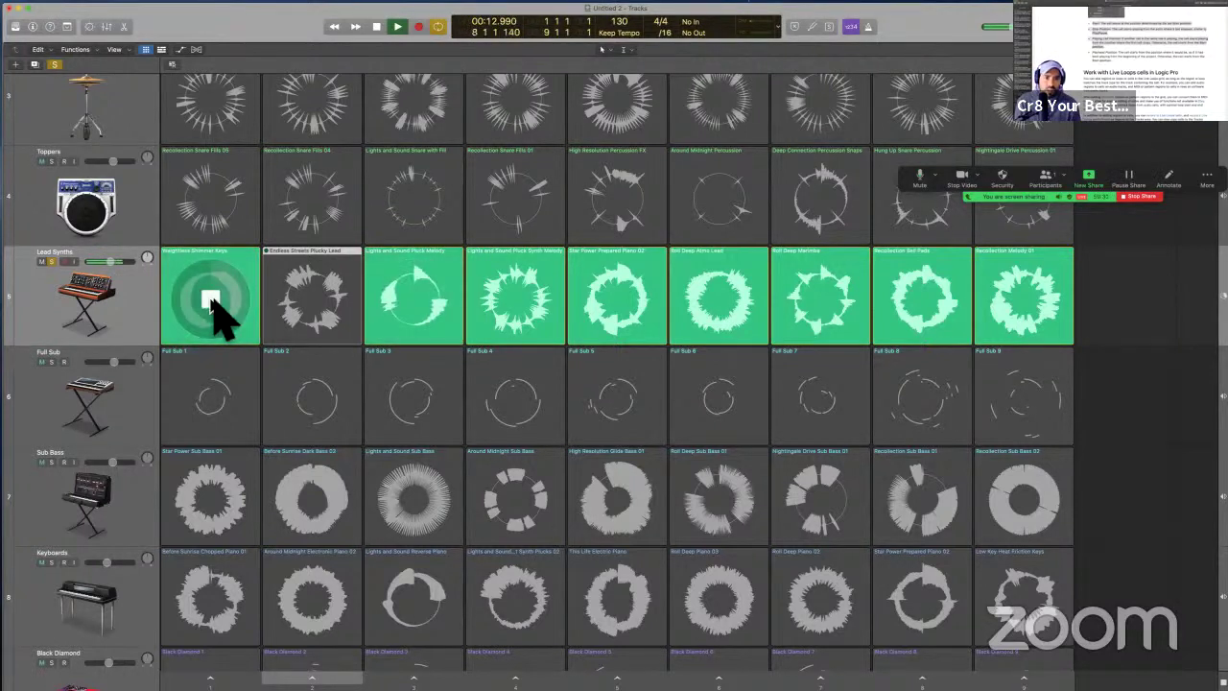
pyautogui.click(422, 299)
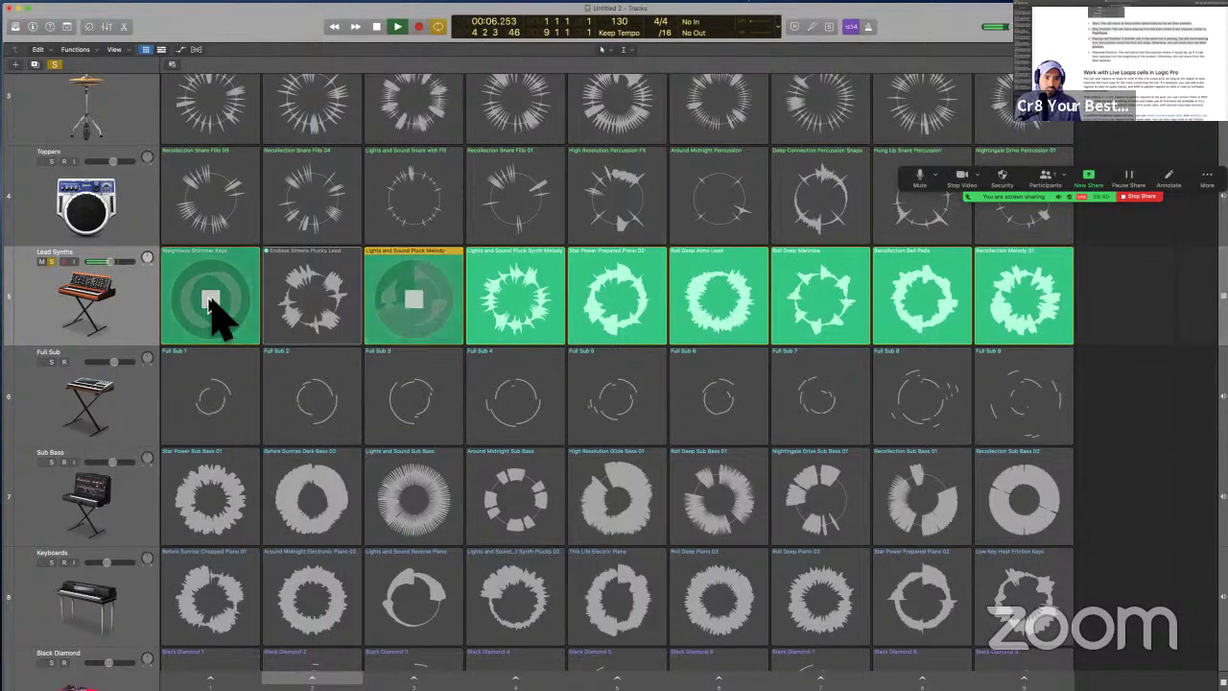
pyautogui.click(414, 305)
pyautogui.press('super+Return')
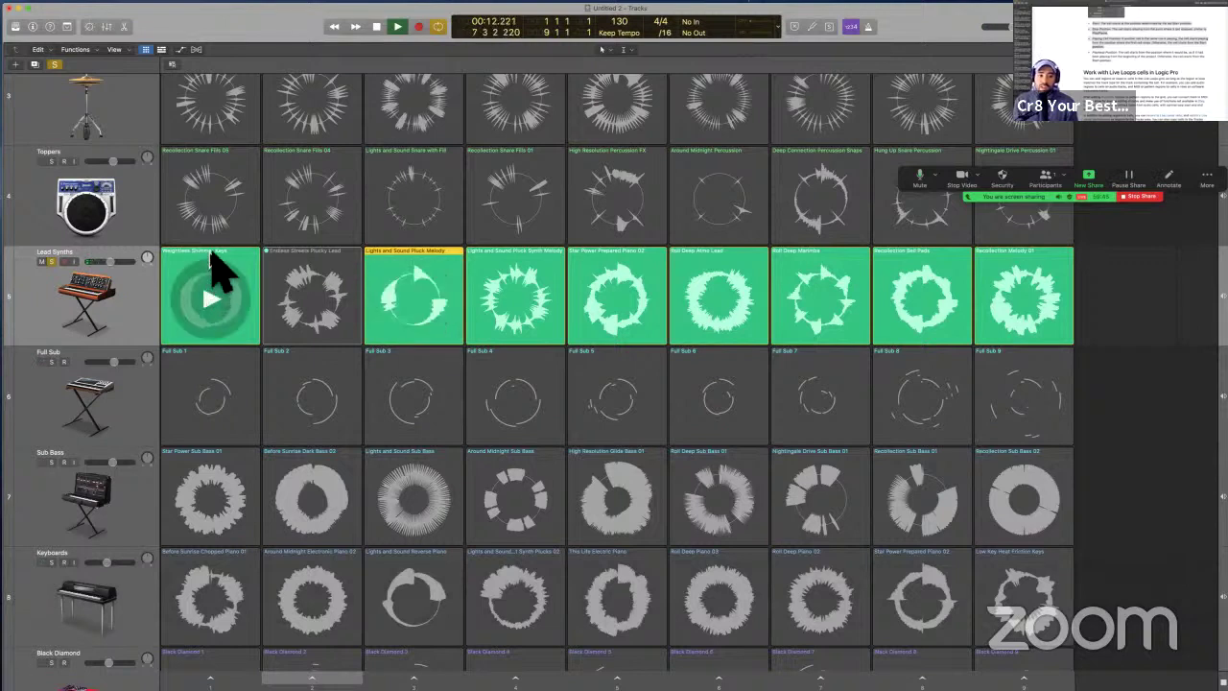
# - Set the Lights and Sound Pluck Melody cell to play from Playing Cell Position
pyautogui.rightClick(412, 251)
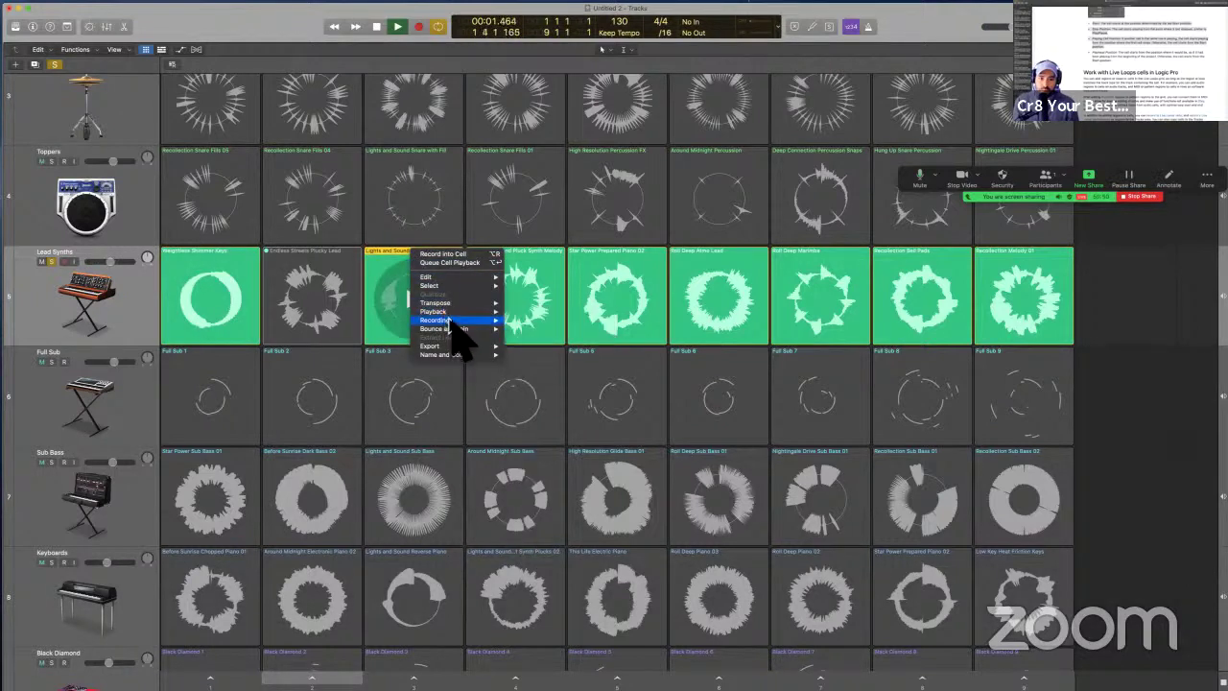
pyautogui.moveTo(441, 312)
pyautogui.moveTo(564, 372)
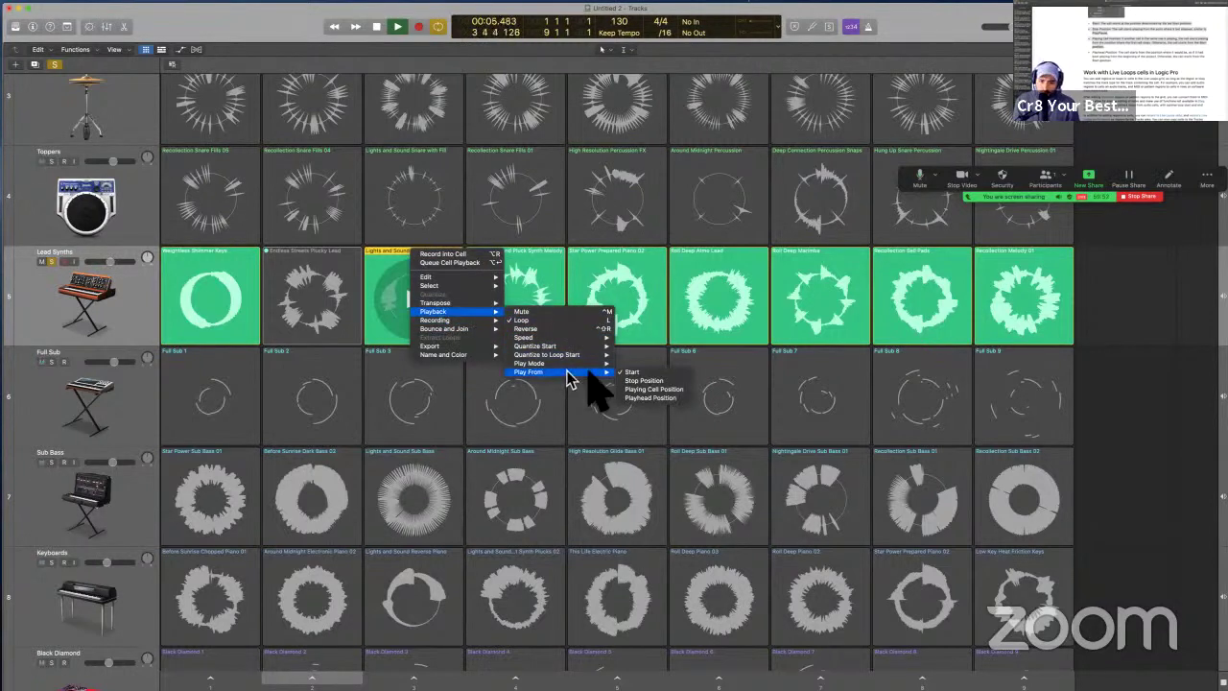
pyautogui.click(671, 391)
# - Play Weightless Shimmer Keys, switch repeatedly between it and Lights and Sound Pluck Melody to compare their positions, and stop playback
pyautogui.click(212, 300)
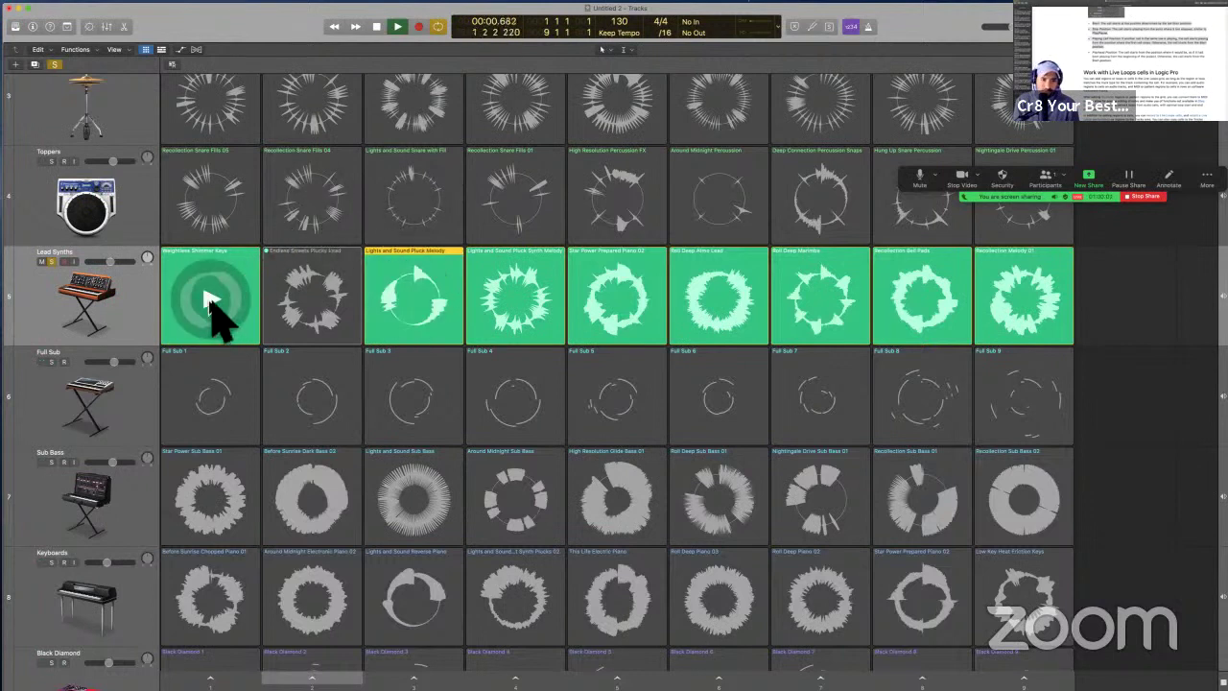
pyautogui.click(211, 295)
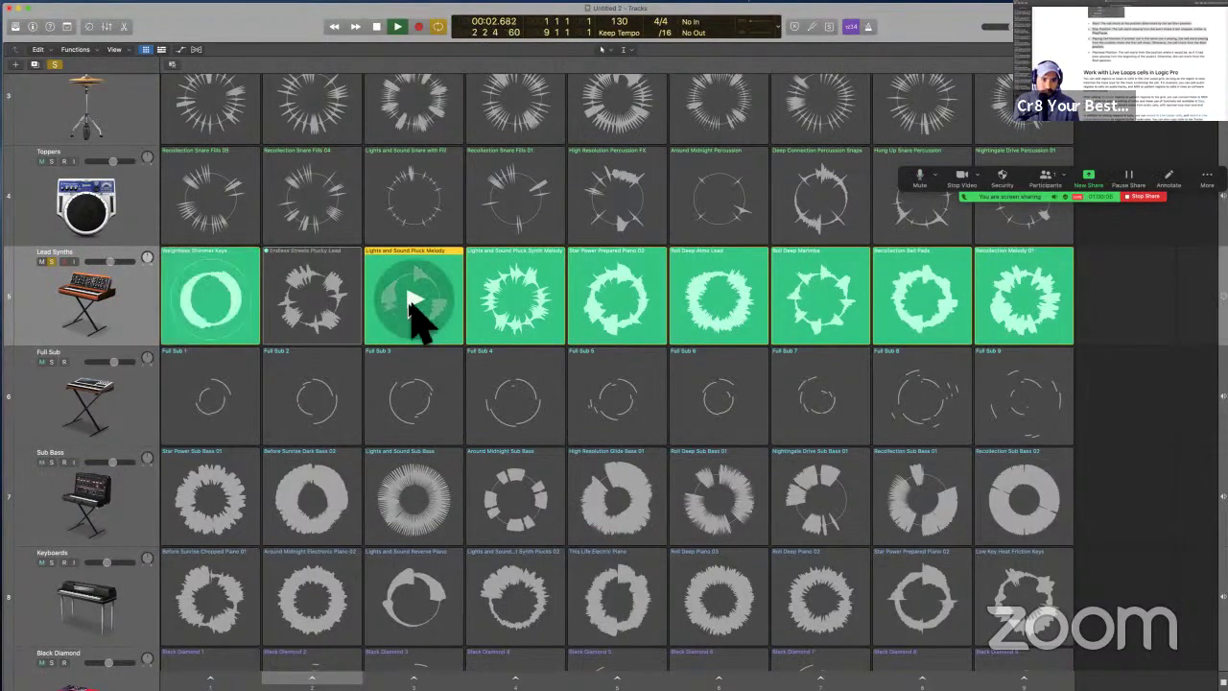
pyautogui.click(417, 299)
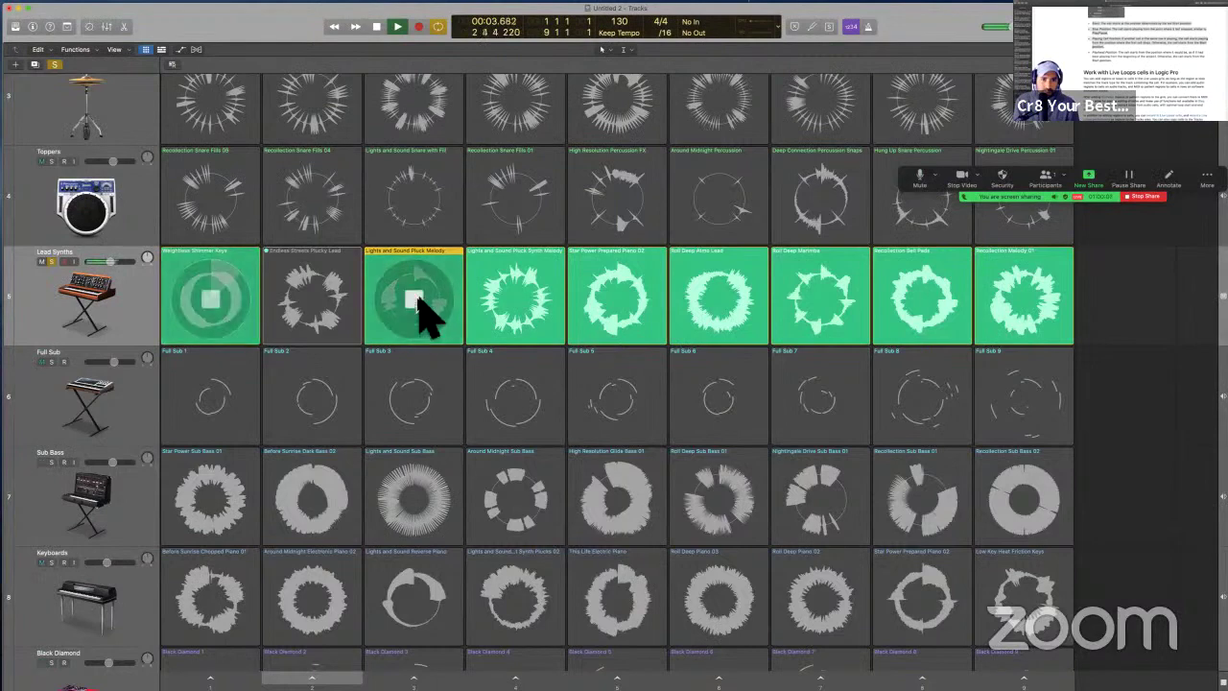
pyautogui.click(211, 297)
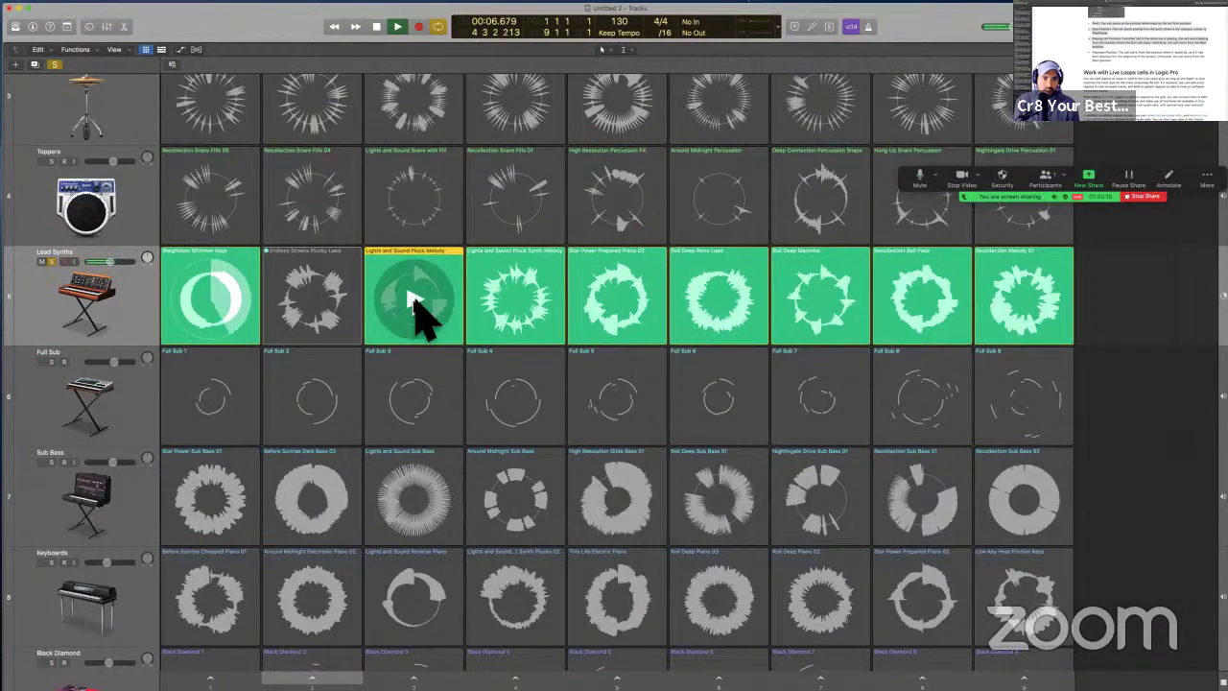
pyautogui.click(415, 299)
pyautogui.click(211, 297)
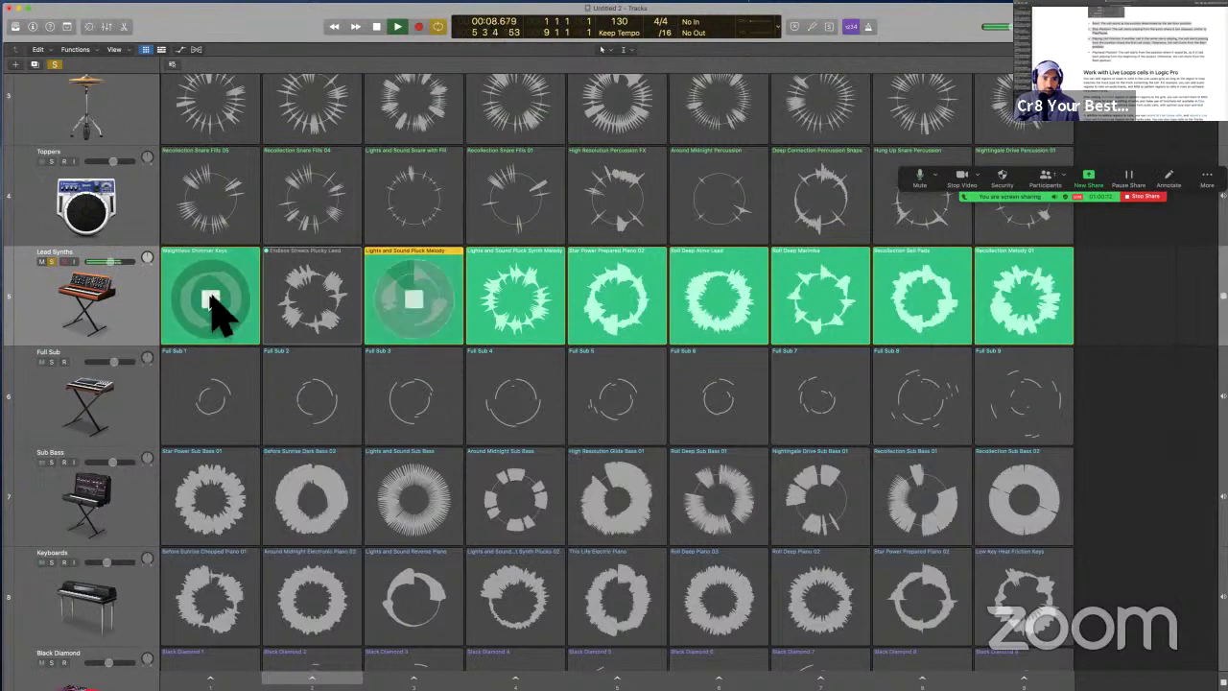
pyautogui.click(417, 300)
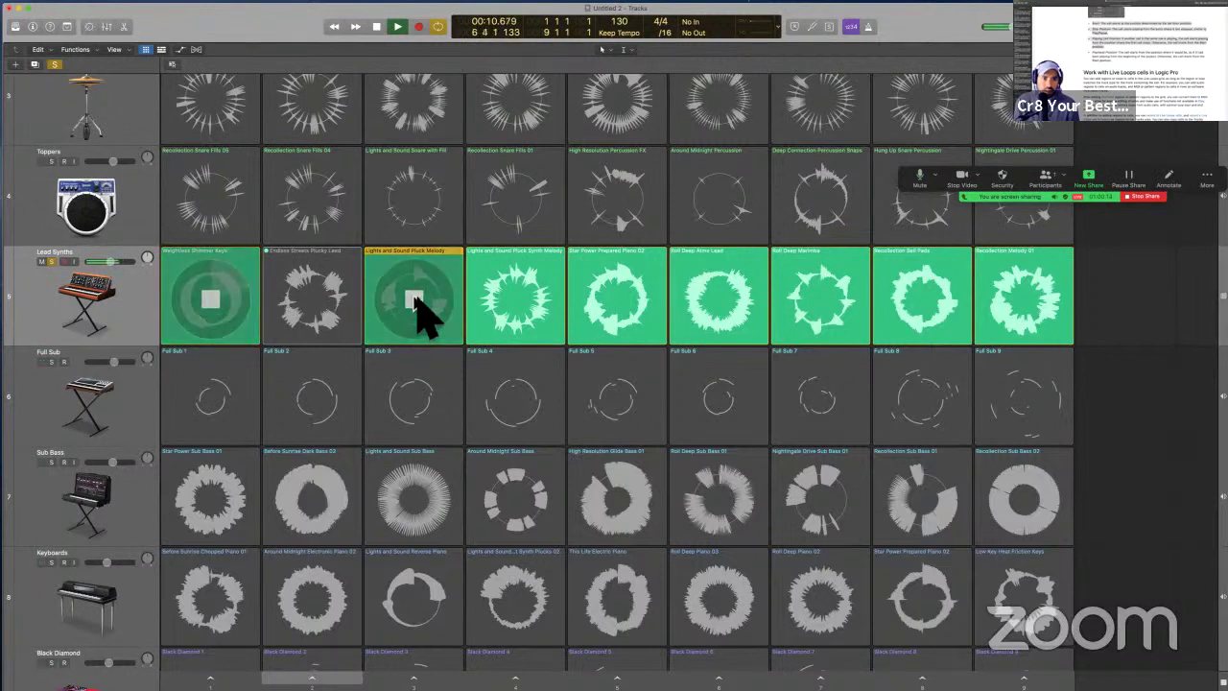
pyautogui.click(211, 302)
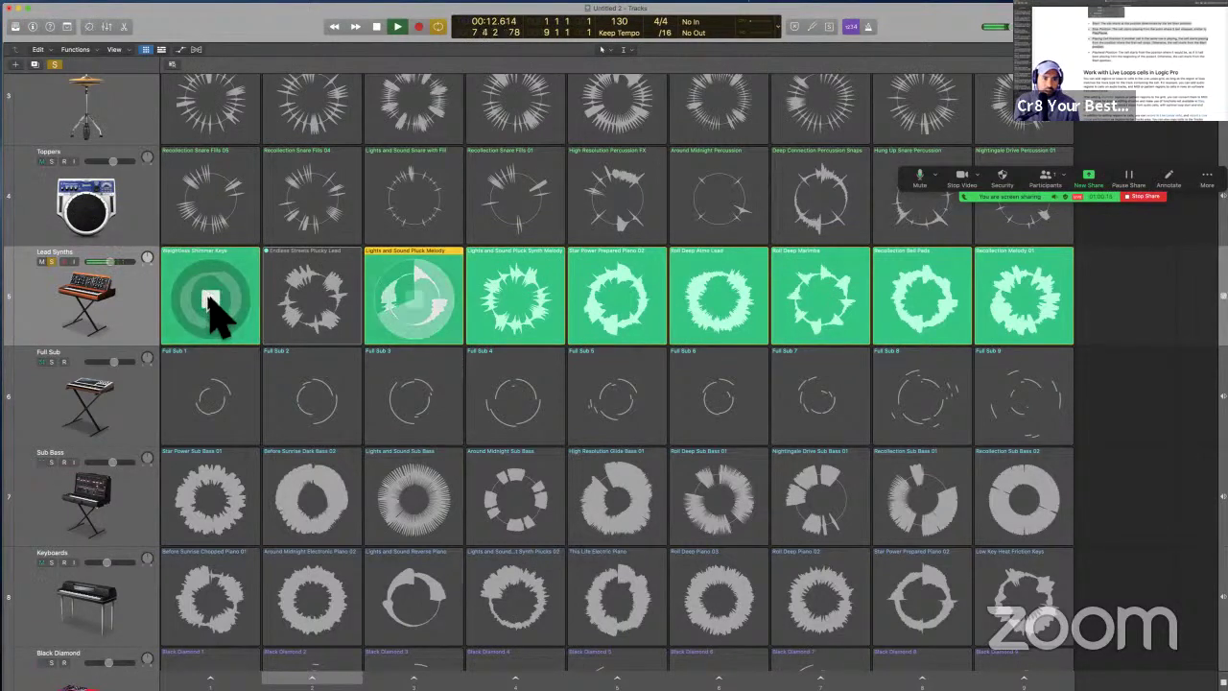
pyautogui.click(416, 303)
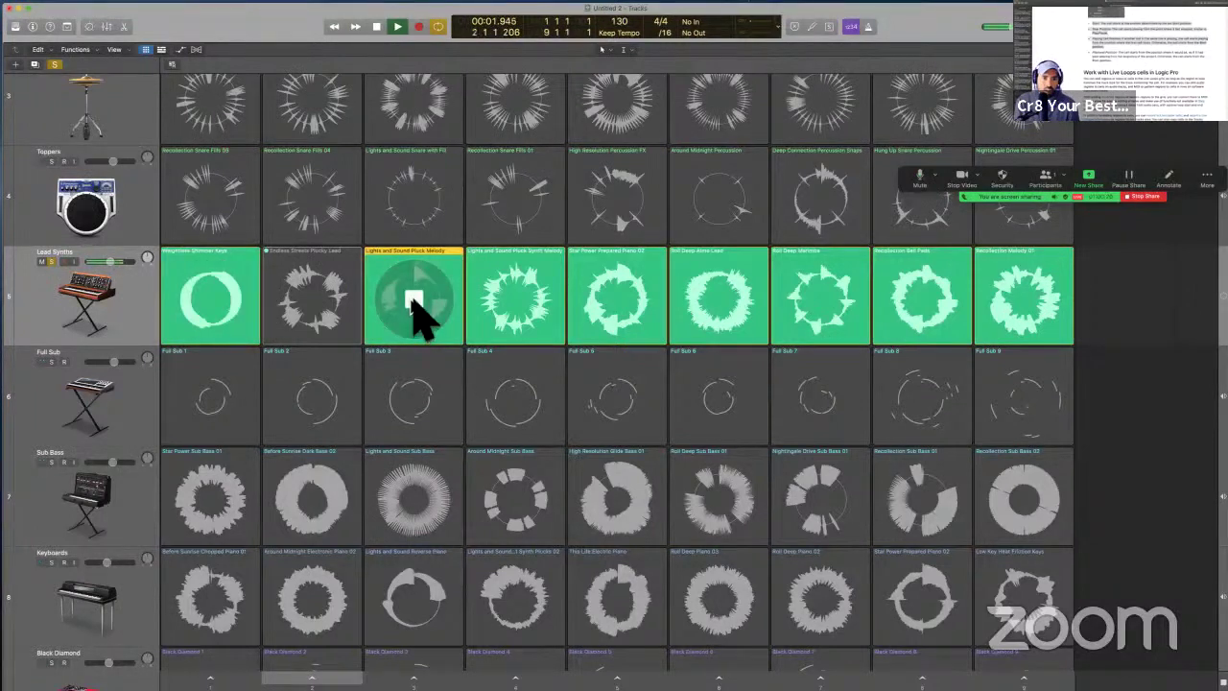
pyautogui.click(219, 313)
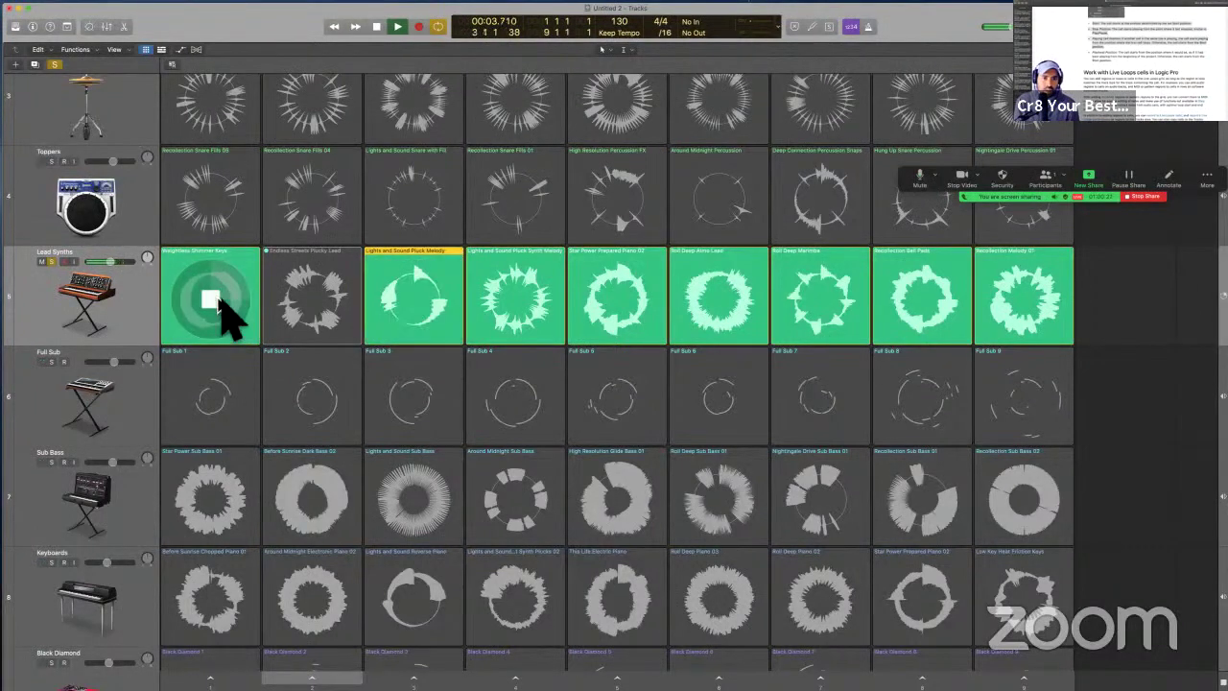
pyautogui.click(417, 303)
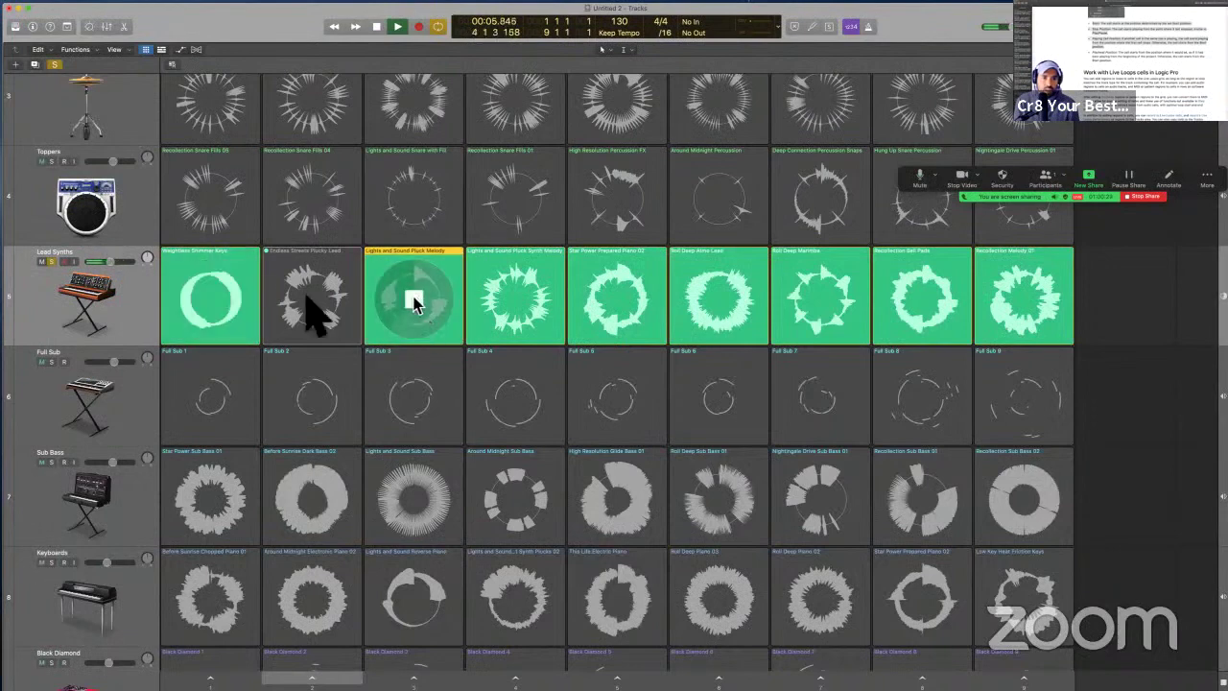
pyautogui.click(218, 305)
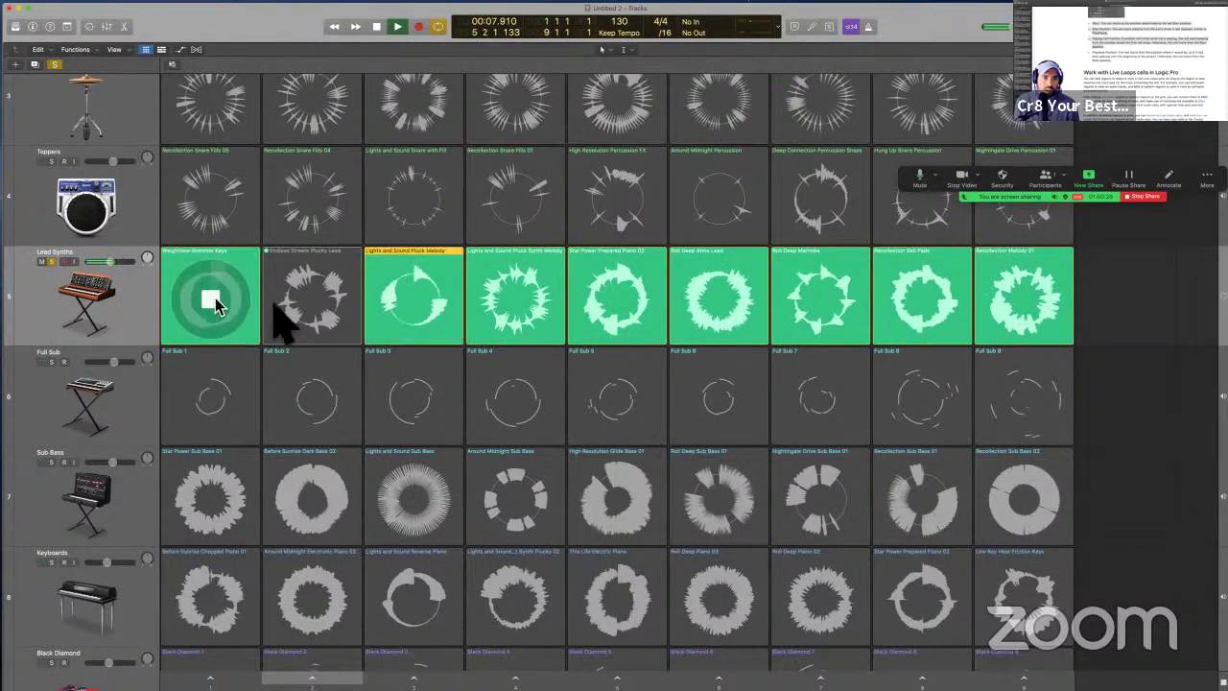
pyautogui.click(410, 309)
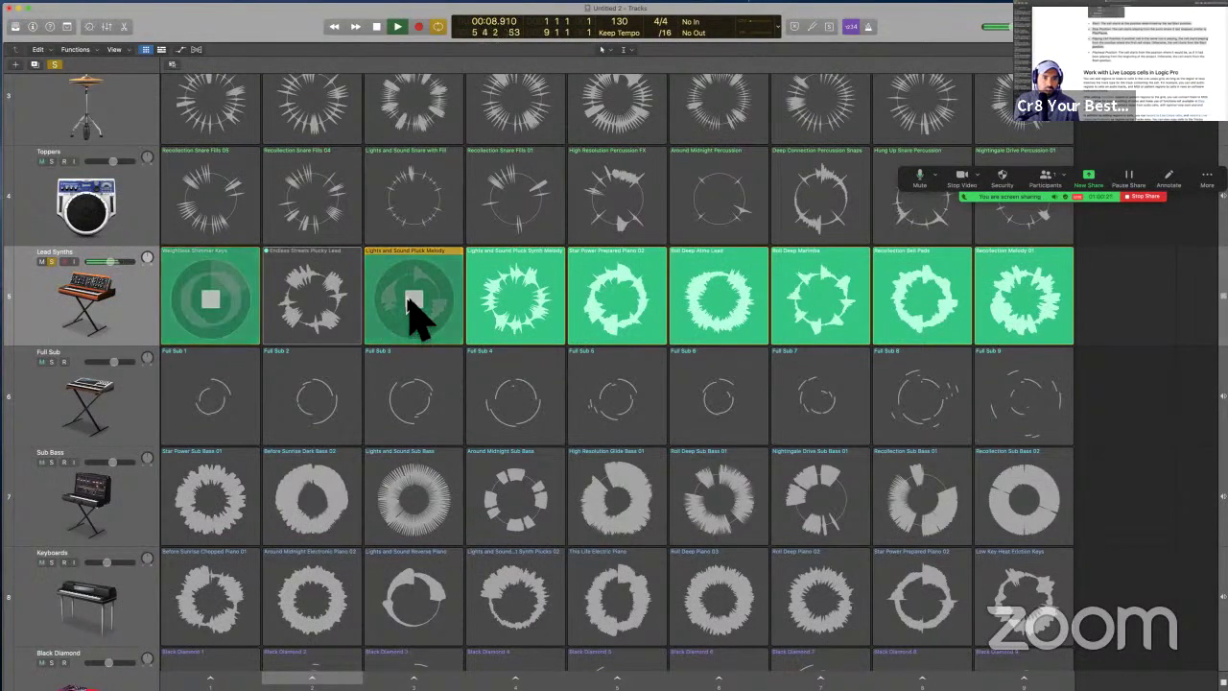
pyautogui.click(218, 305)
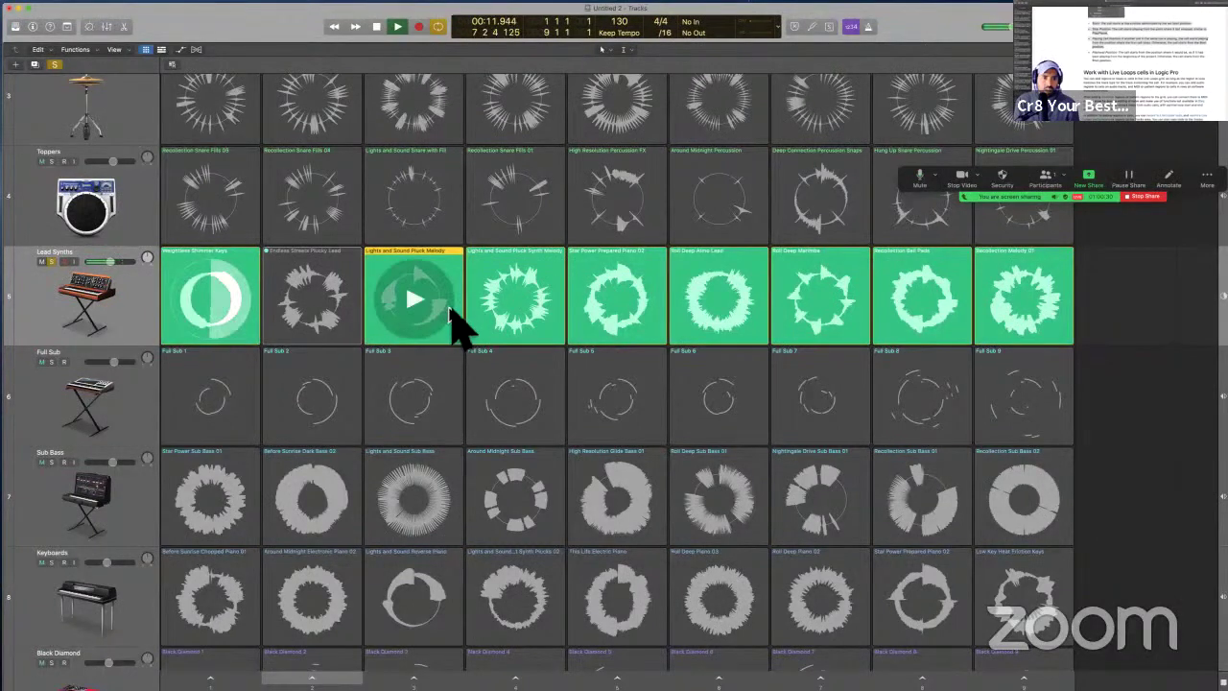
pyautogui.click(410, 307)
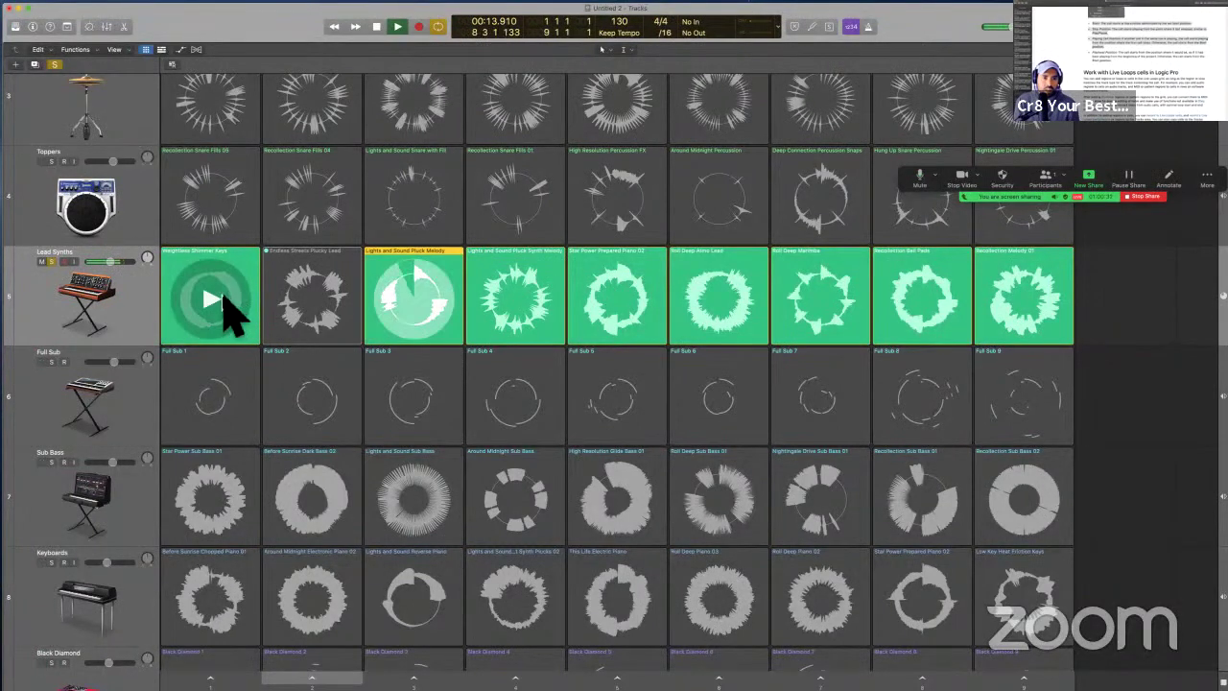
pyautogui.press('space')
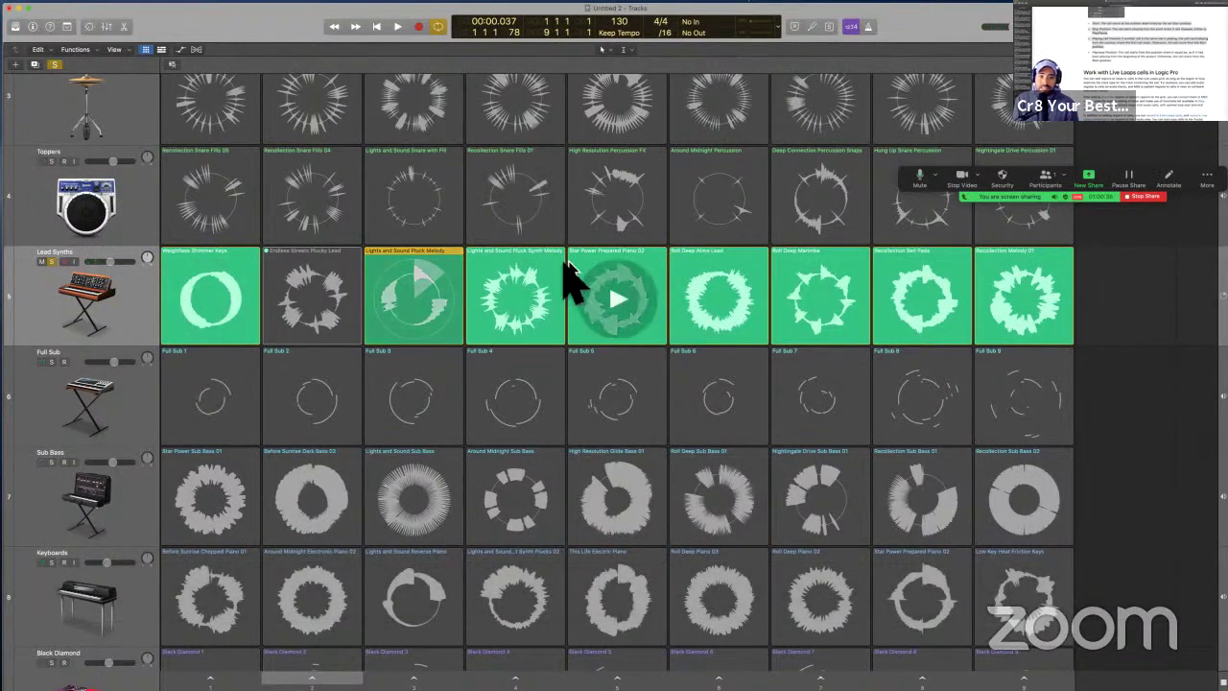
# - Set the Lights and Sound Pluck Synth Melody cell to play from Playing Cell Position
pyautogui.click(514, 259)
pyautogui.rightClick(517, 257)
pyautogui.moveTo(590, 337)
pyautogui.moveTo(660, 363)
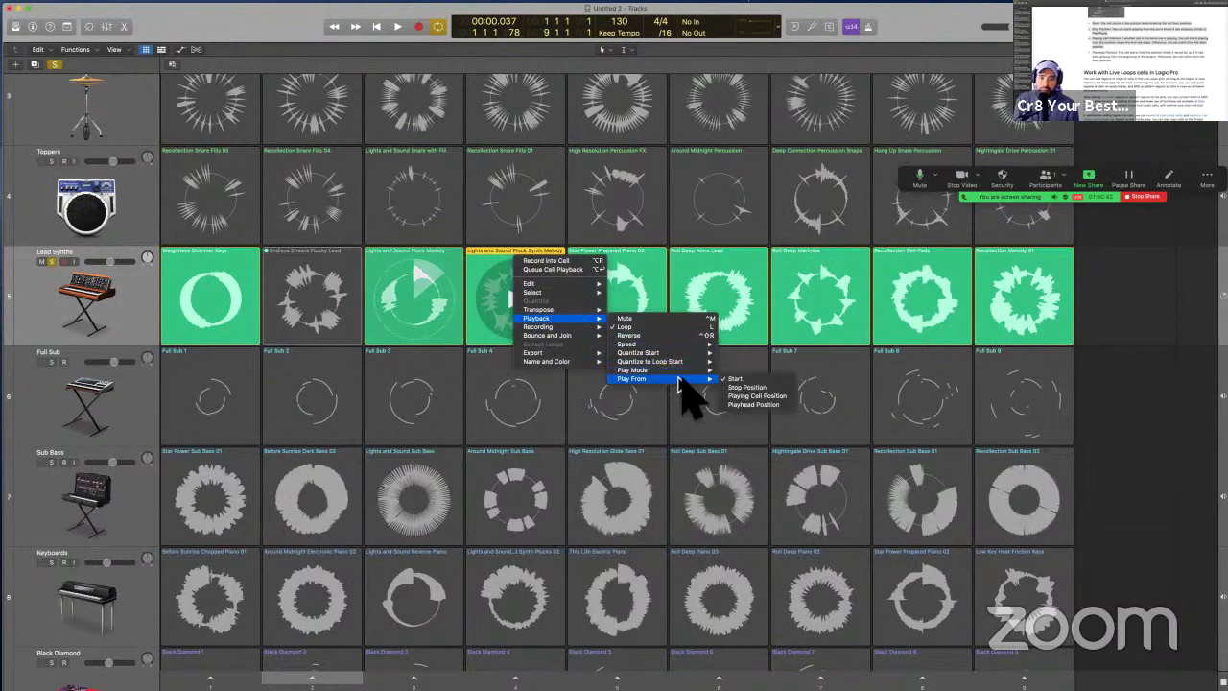
pyautogui.click(784, 396)
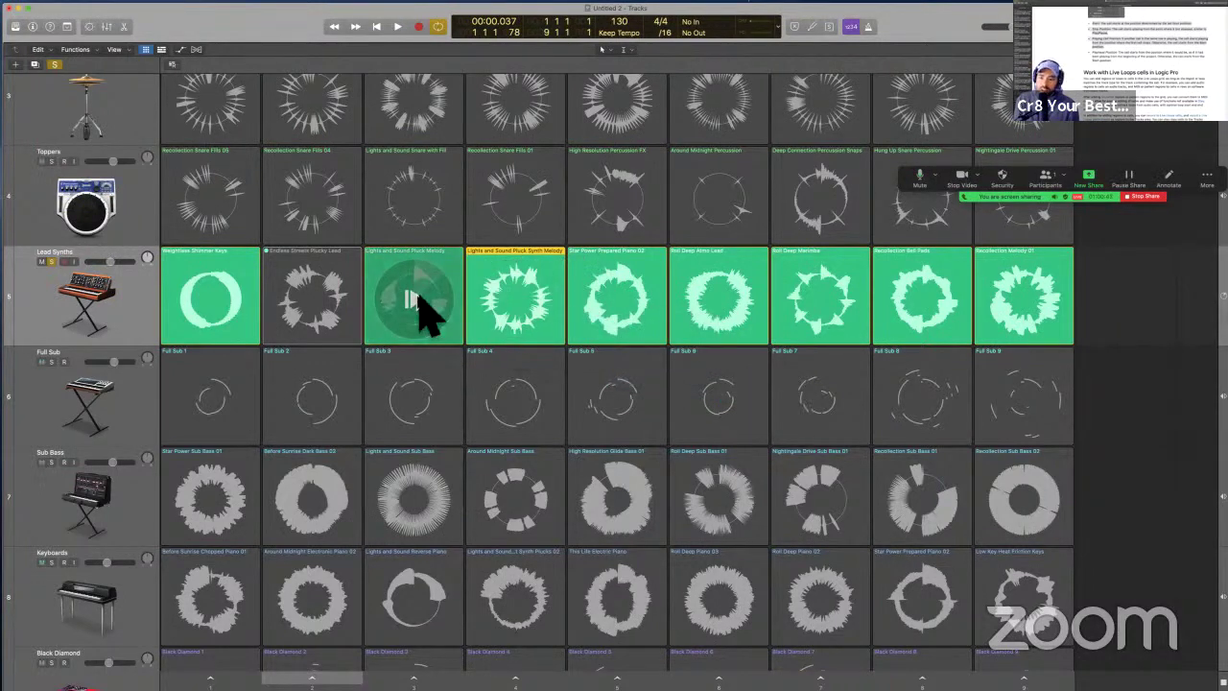
# - Turn on the metronome, play Lights and Sound Pluck Synth Melody, switch to Lights and Sound Pluck Melody, and stop playback
pyautogui.press('k')
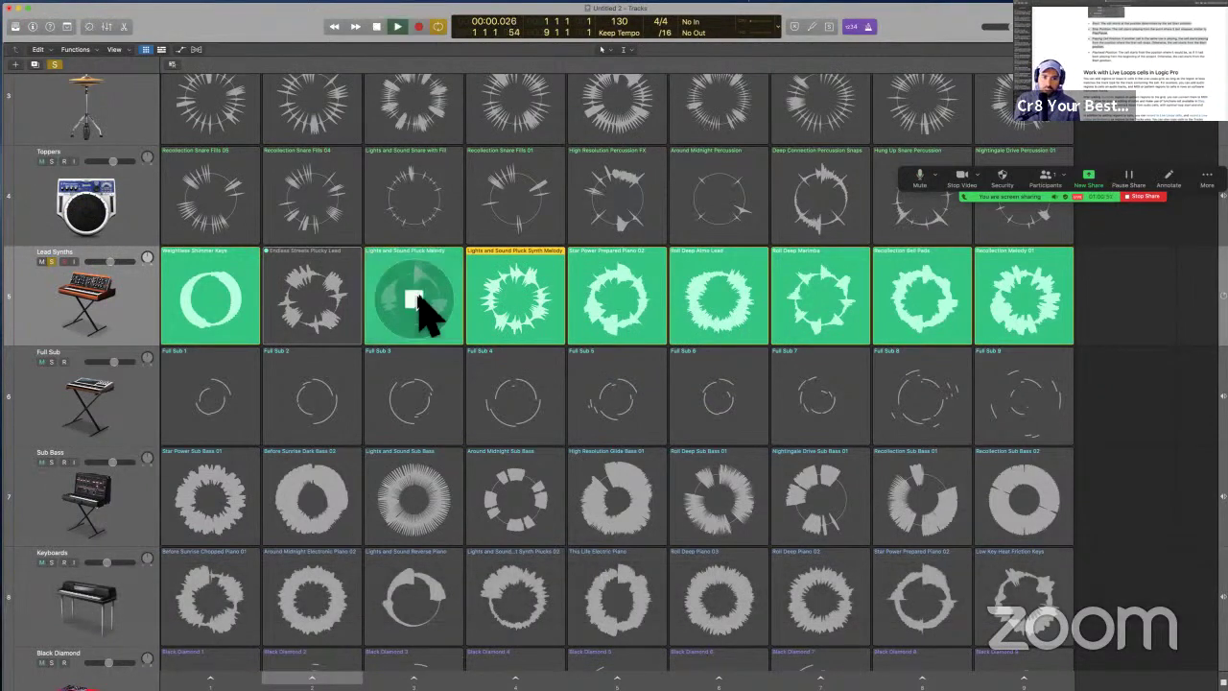
pyautogui.click(519, 305)
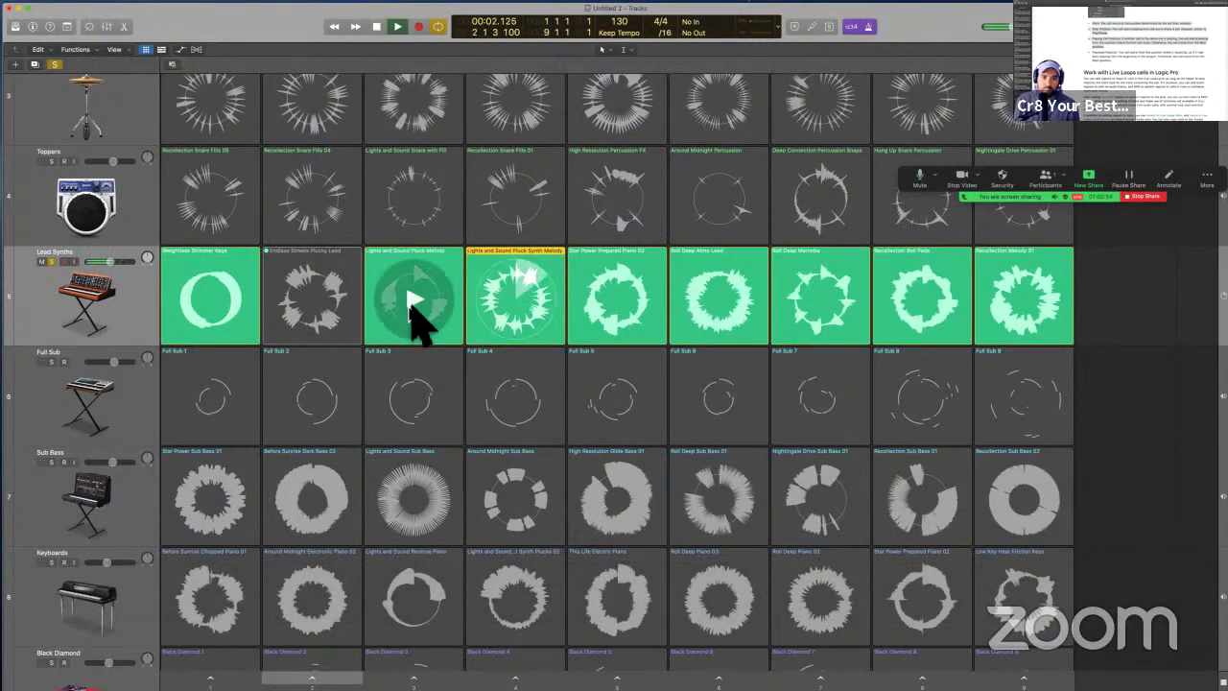
pyautogui.click(415, 302)
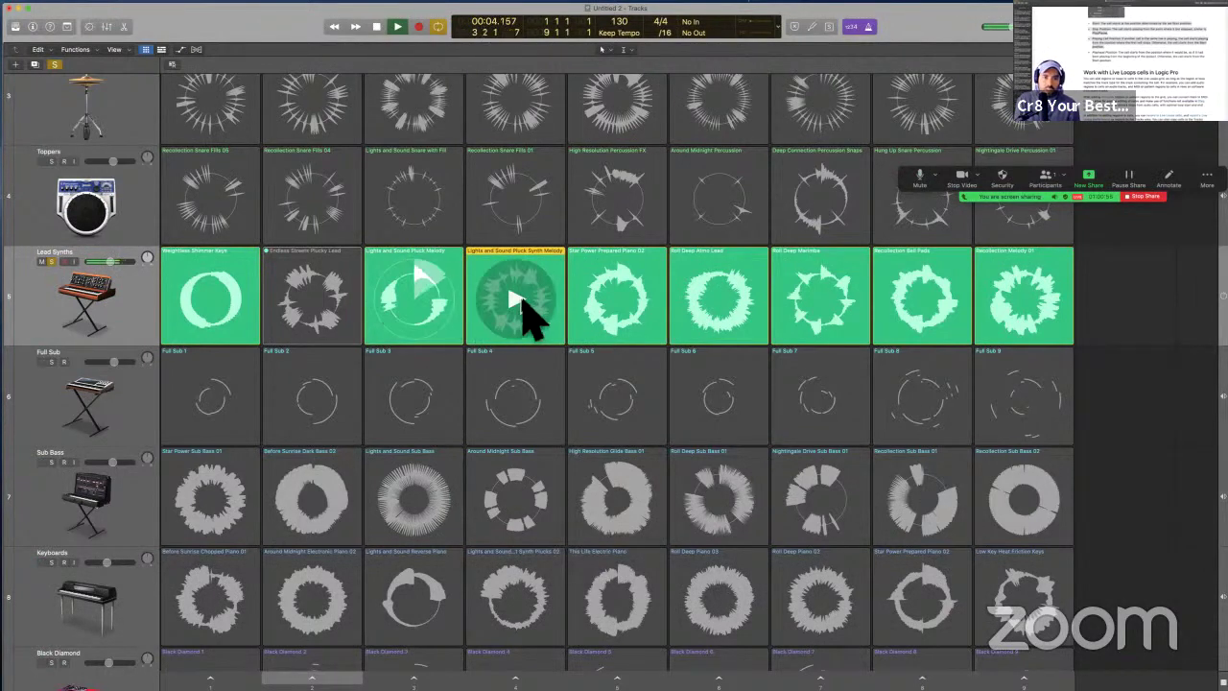
pyautogui.press('space')
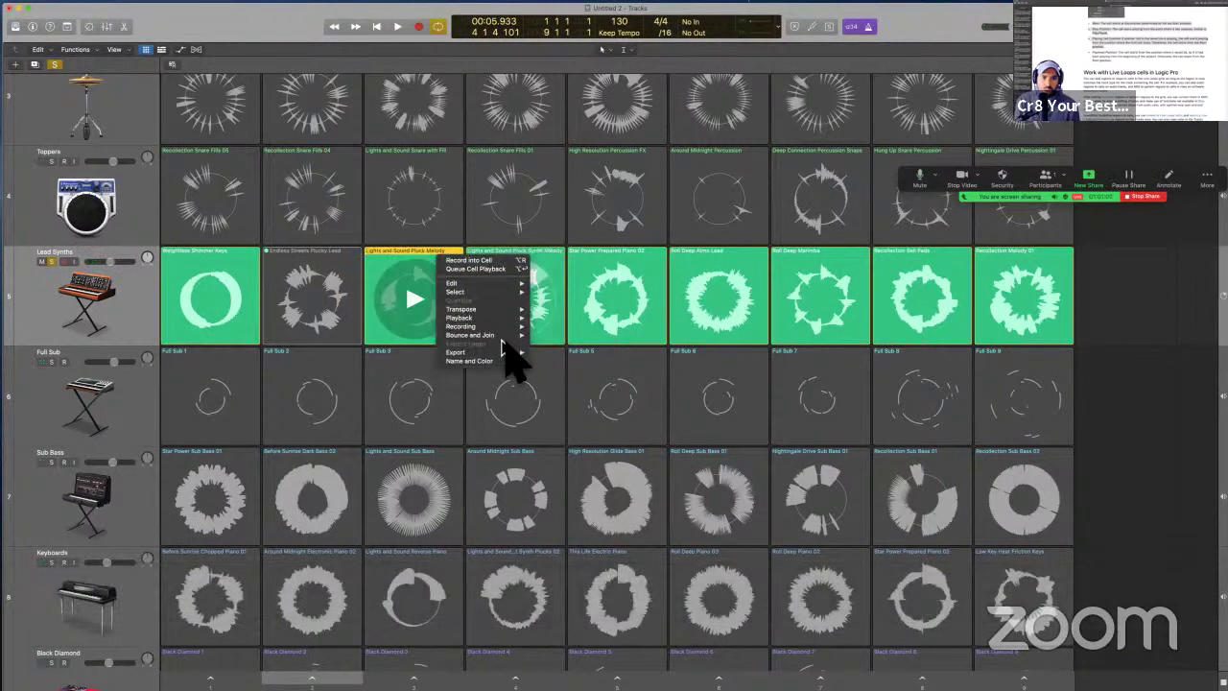
# - Check the playback settings of the Lights and Sound Pluck Melody and Pluck Synth Melody cells, and stop all queued cells
pyautogui.moveTo(508, 317)
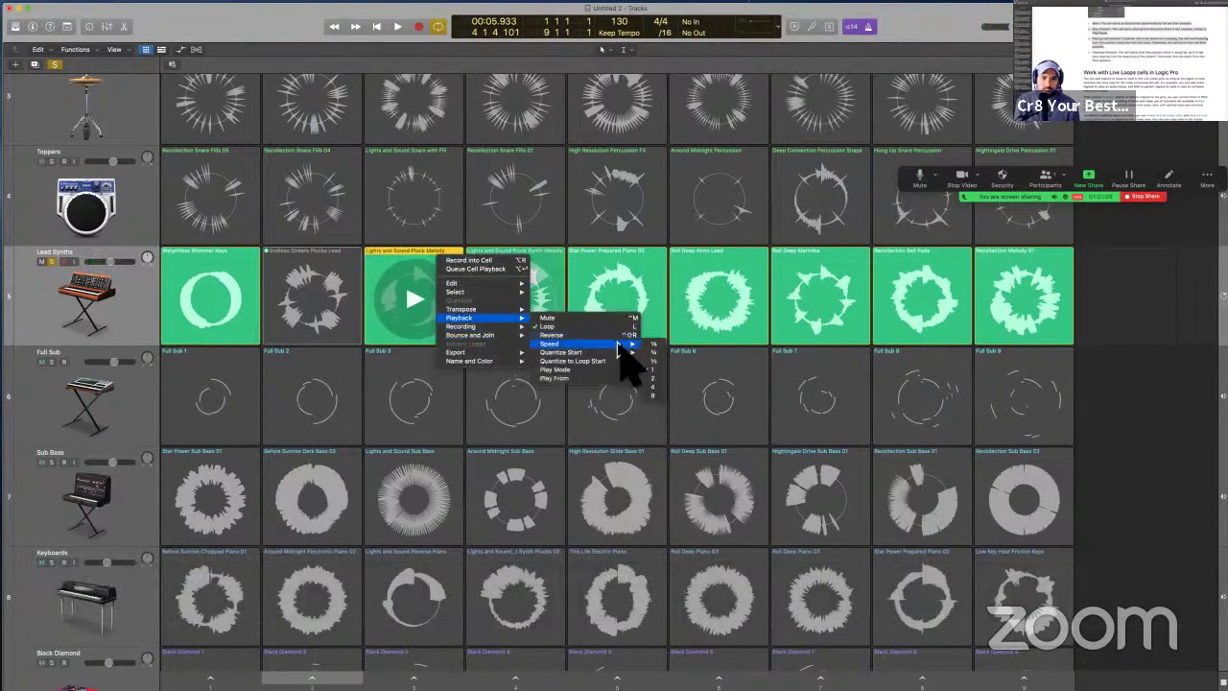
pyautogui.moveTo(630, 378)
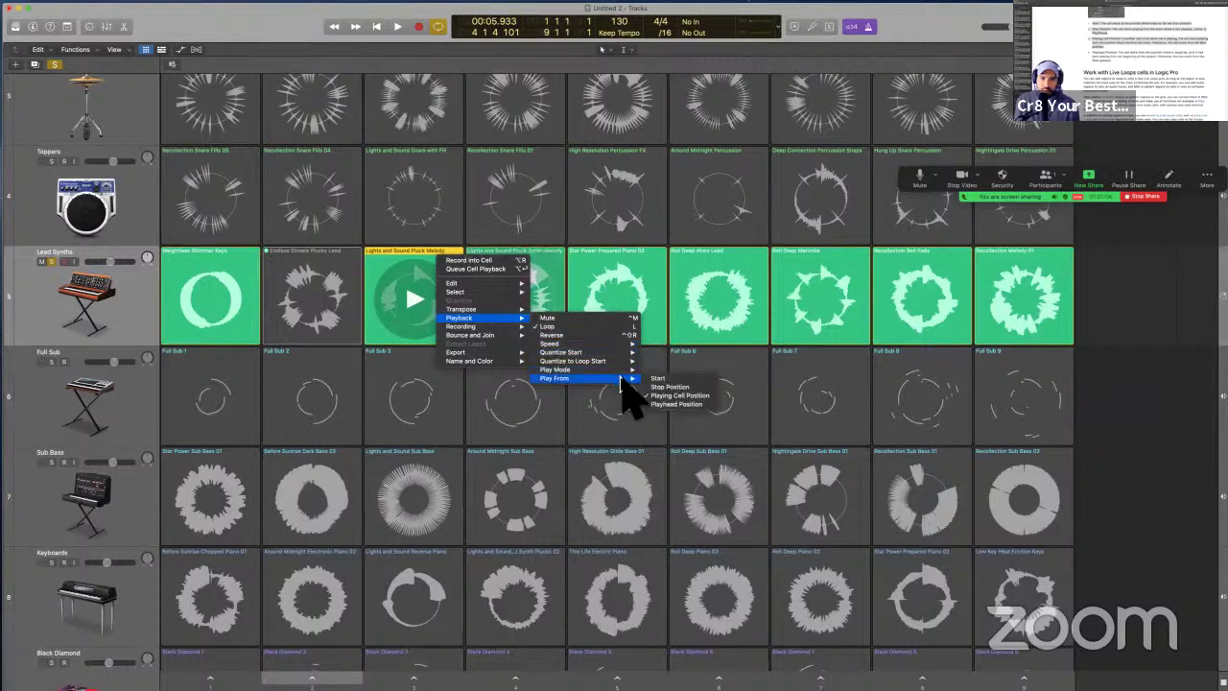
pyautogui.click(675, 380)
pyautogui.rightClick(515, 259)
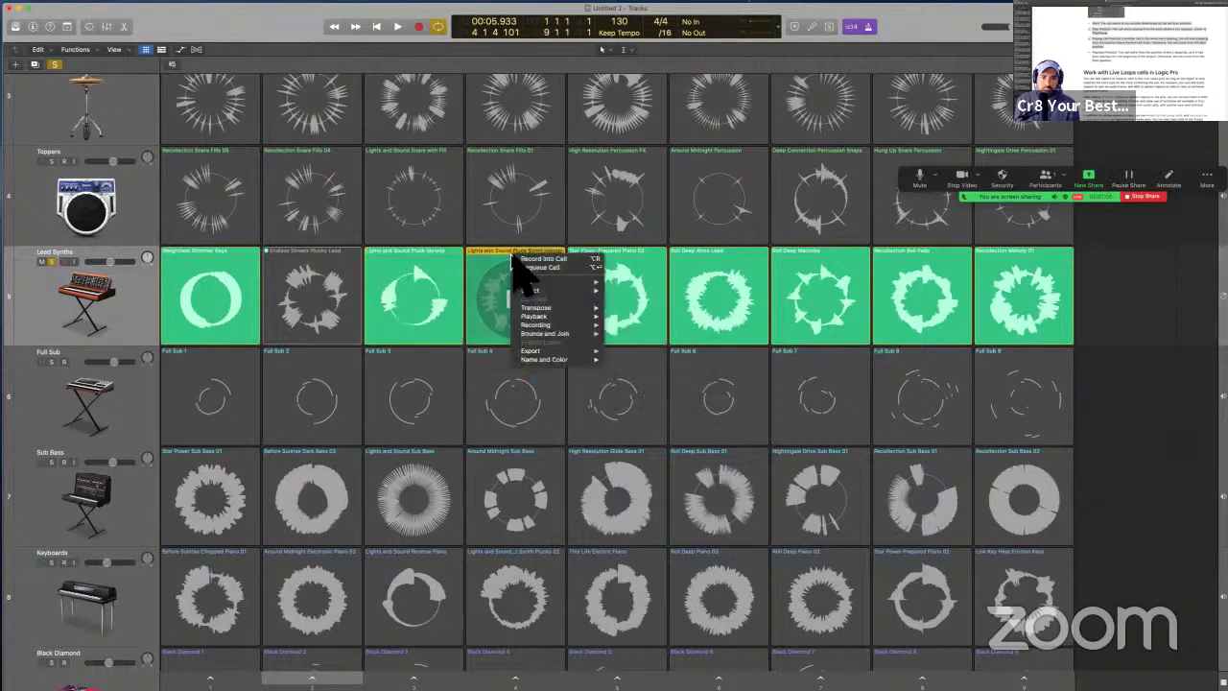
pyautogui.moveTo(575, 316)
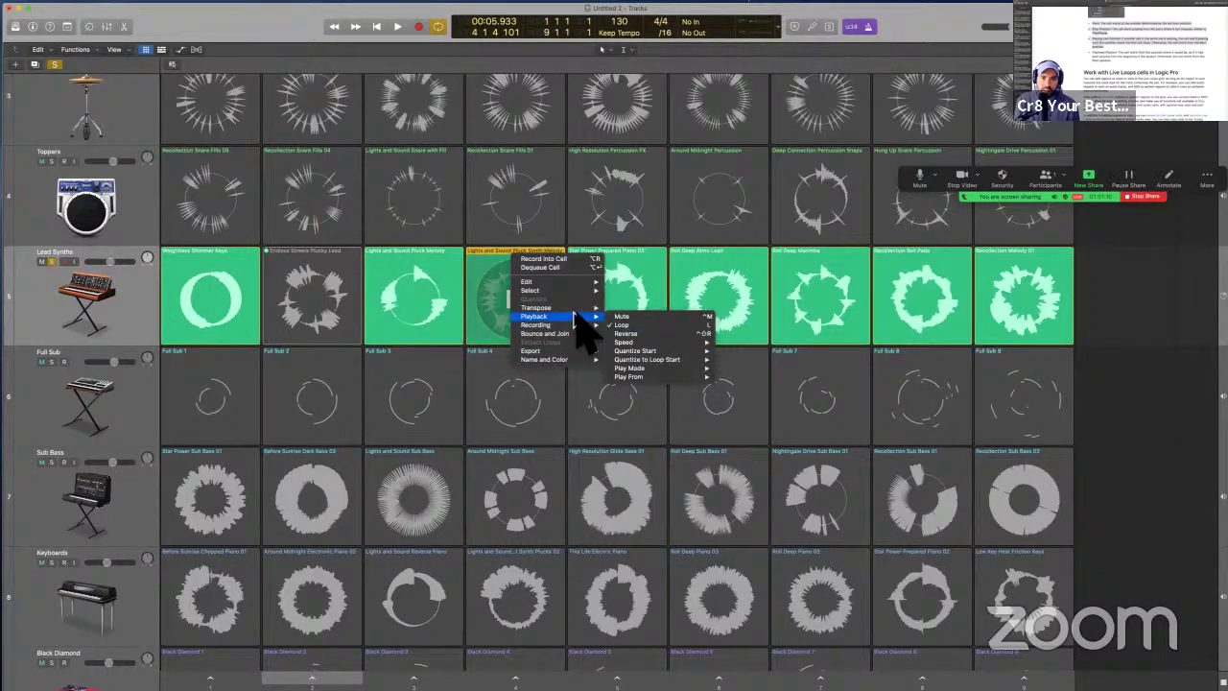
pyautogui.moveTo(708, 376)
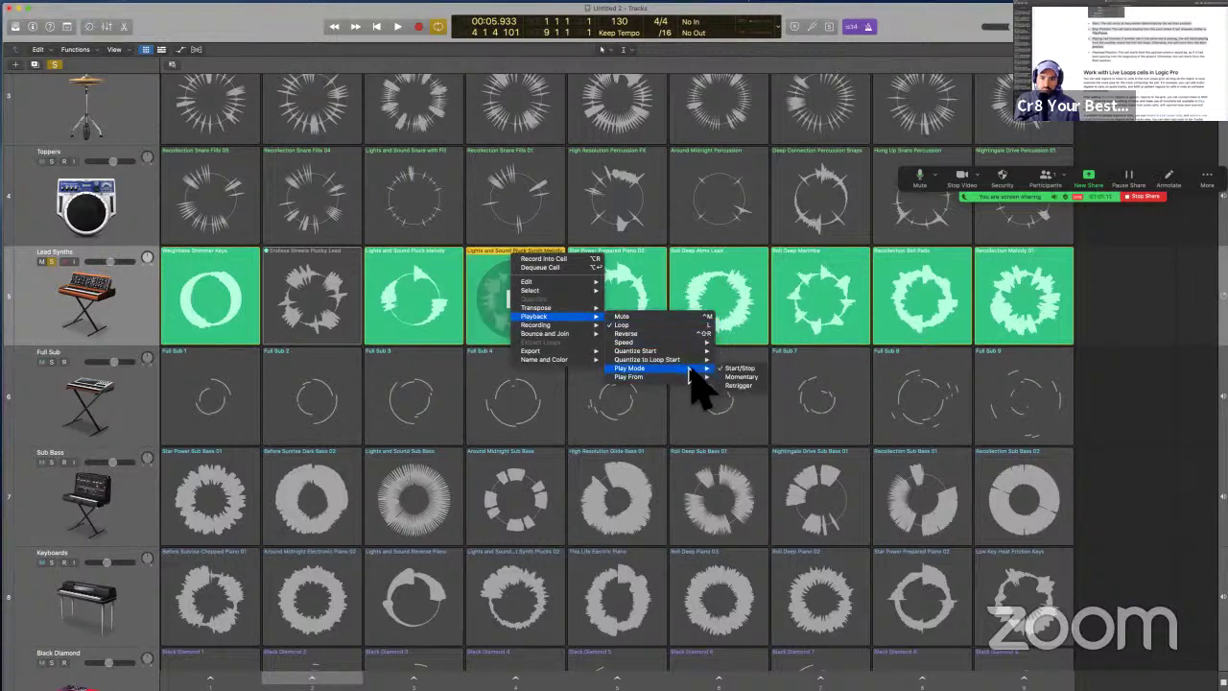
pyautogui.click(501, 307)
pyautogui.press('super+Return')
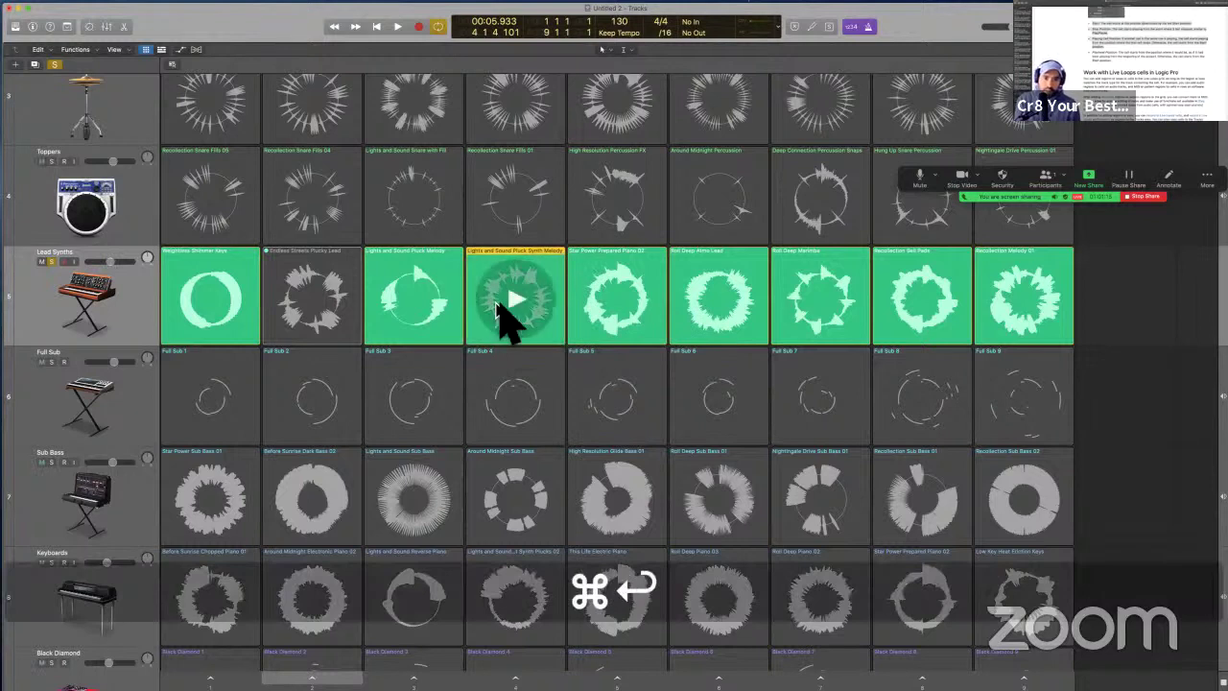
# - Play Lights and Sound Pluck Melody, switch repeatedly between it and Pluck Synth Melody to compare their playing positions, and stop playback
pyautogui.click(420, 299)
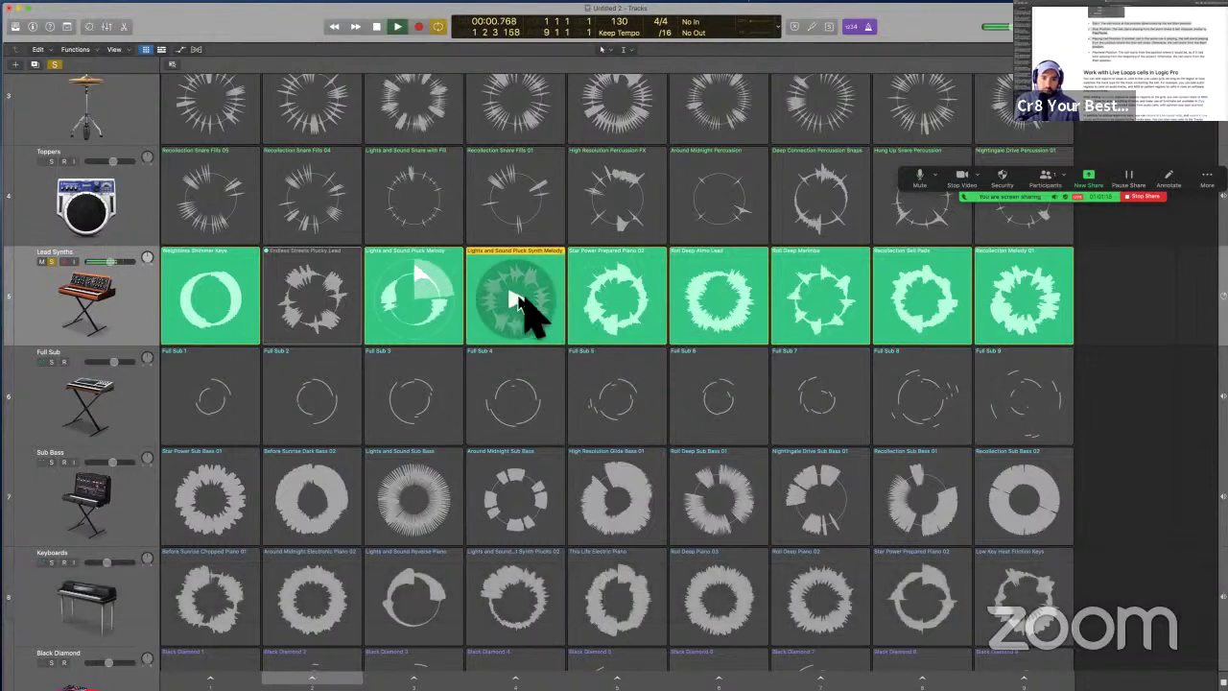
pyautogui.click(523, 307)
pyautogui.click(422, 307)
pyautogui.click(515, 309)
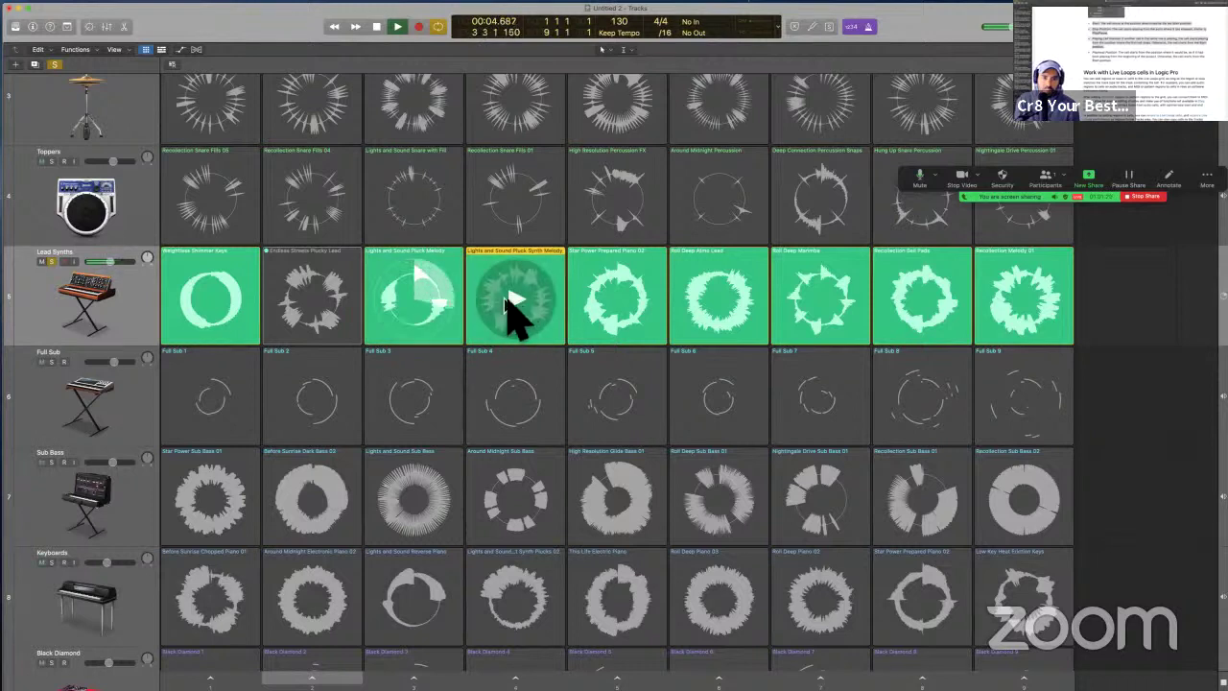
pyautogui.click(415, 304)
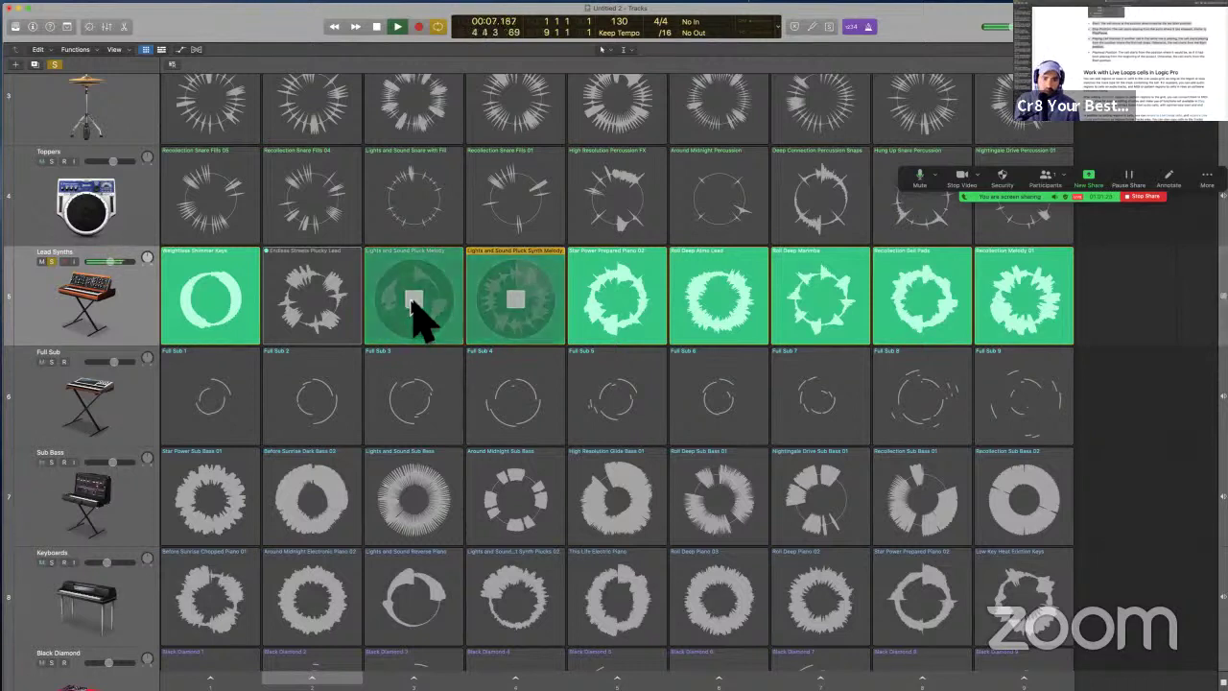
pyautogui.click(518, 305)
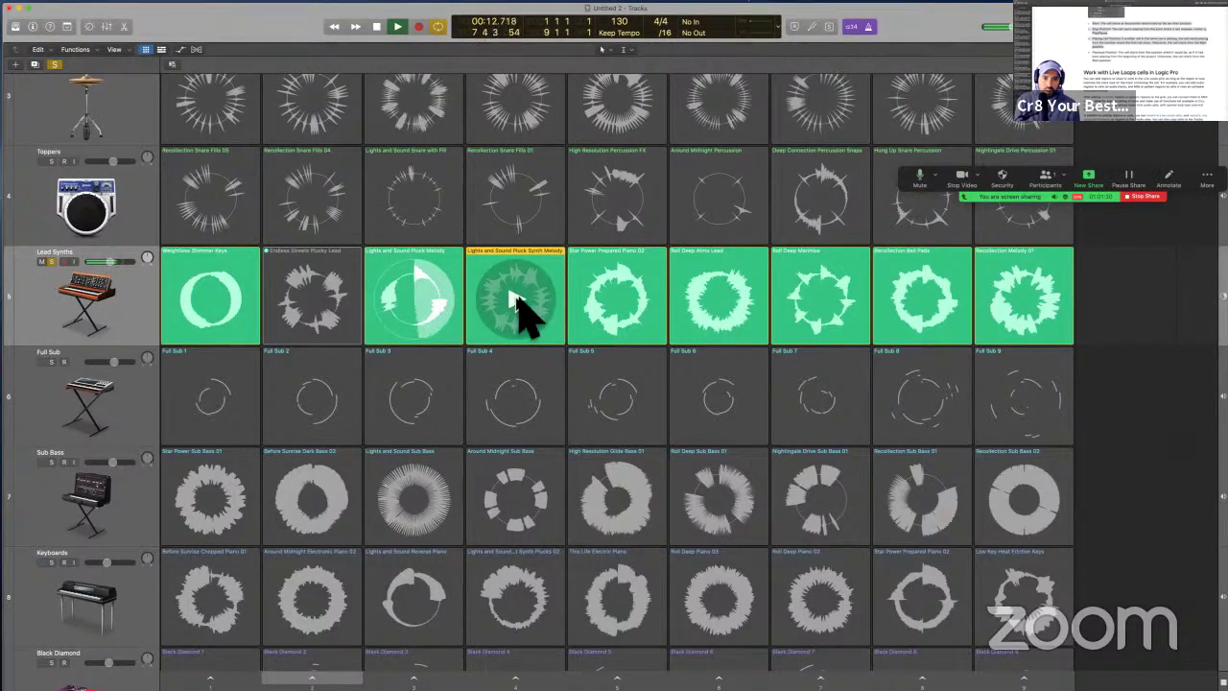
pyautogui.click(516, 299)
pyautogui.click(419, 300)
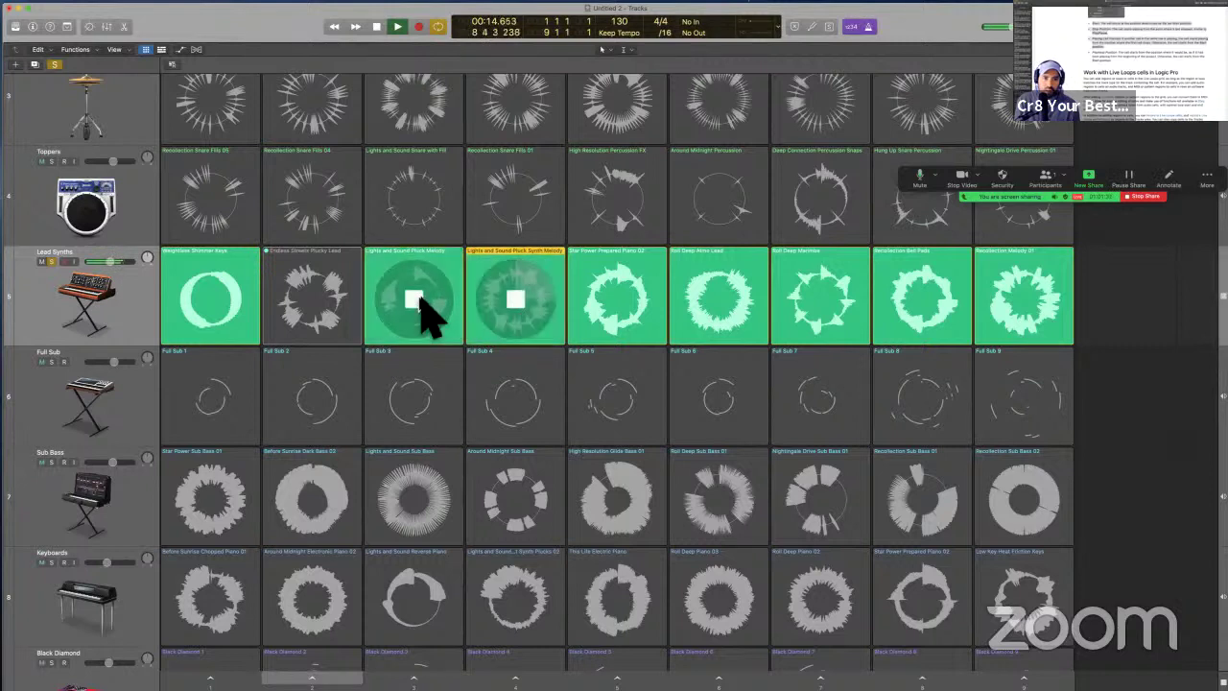
pyautogui.click(515, 302)
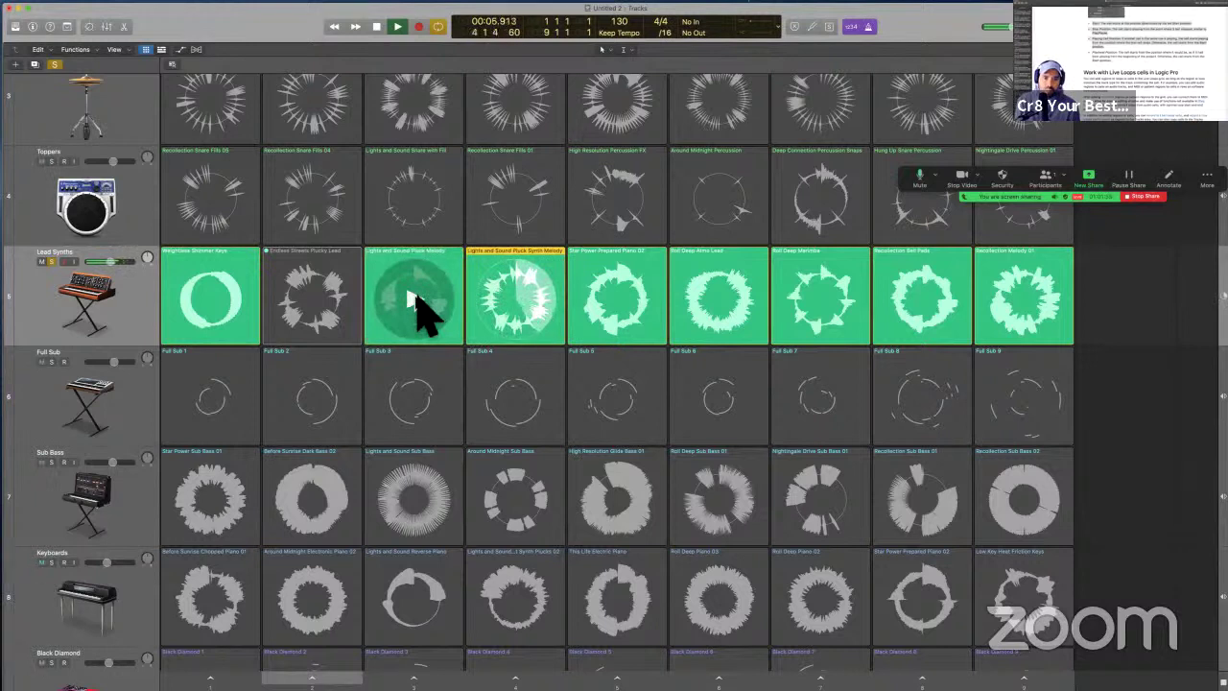
pyautogui.click(417, 297)
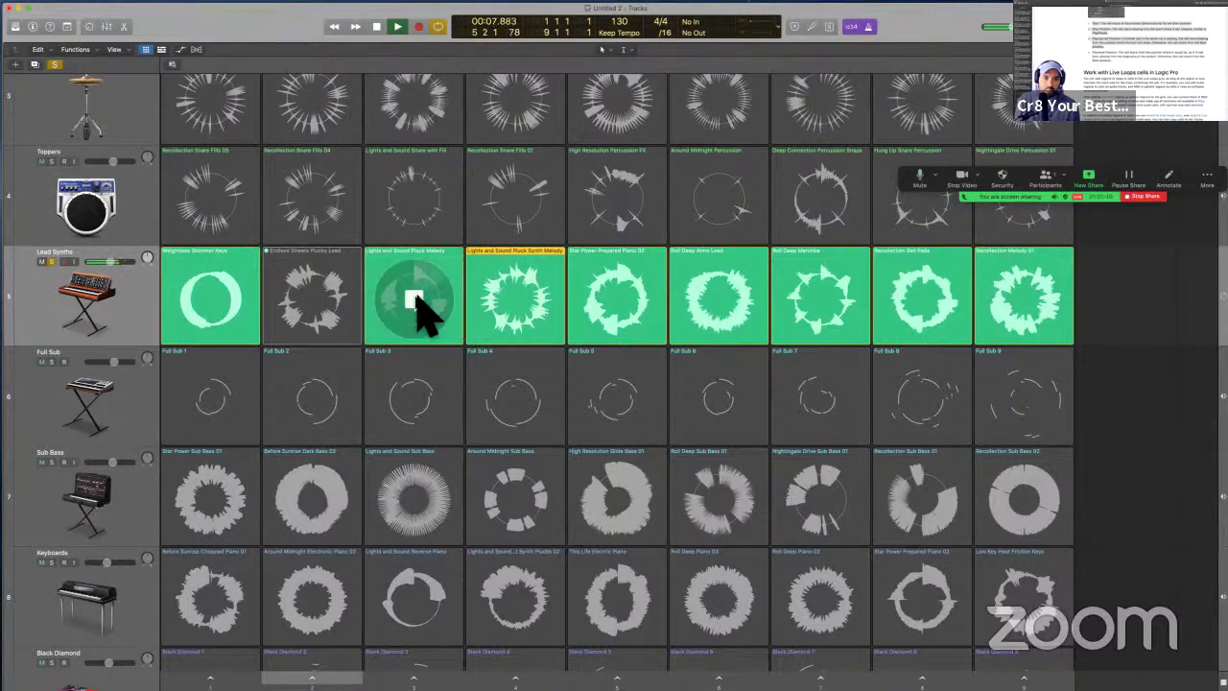
pyautogui.press('space')
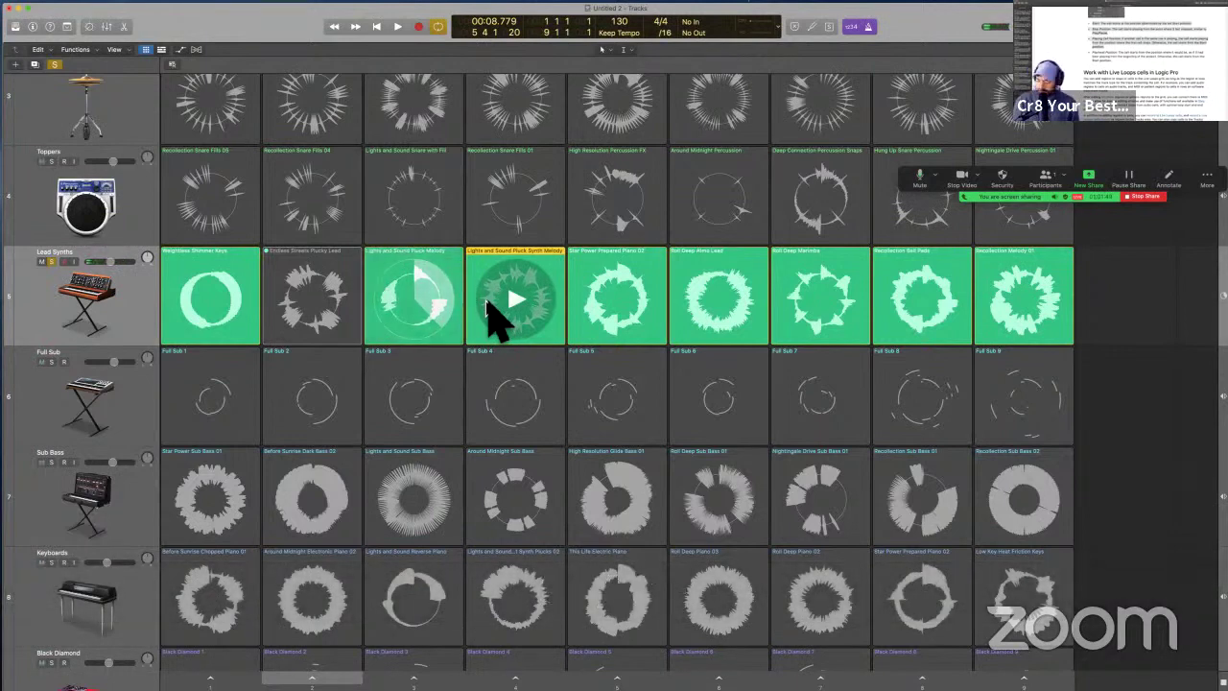
# - Alternate playback between the Weightless Shimmer Keys and Lights and Sound Pluck Melody cells, and stop all cells
pyautogui.click(433, 278)
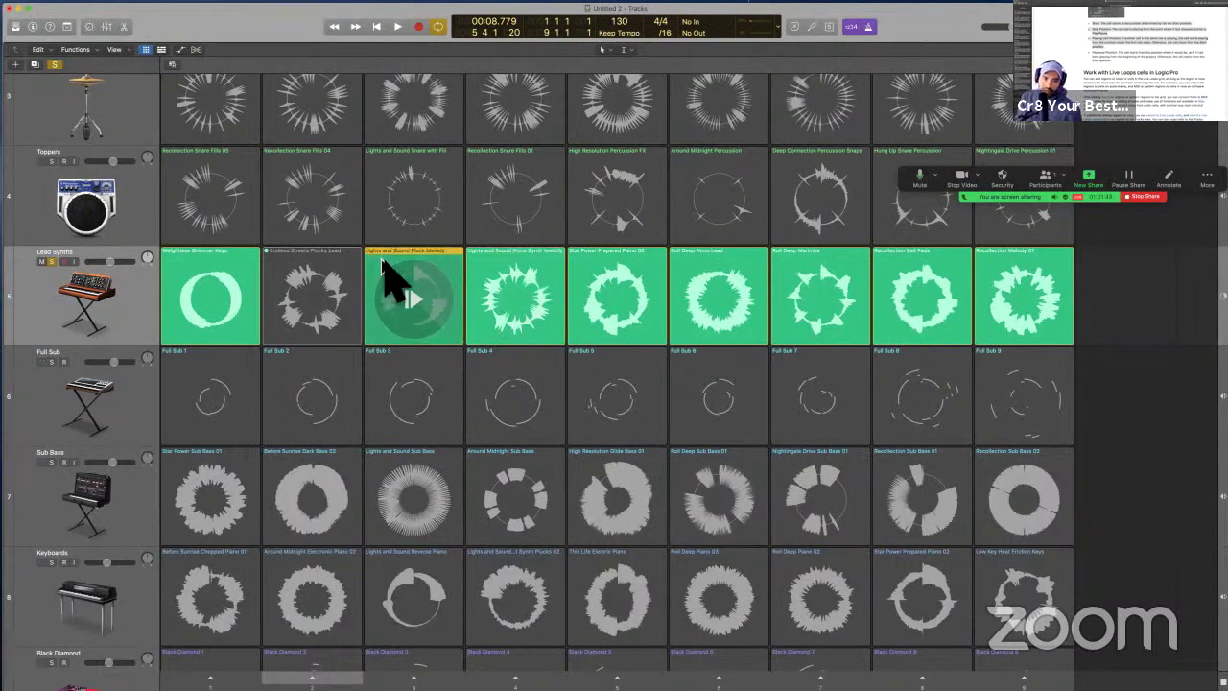
pyautogui.click(219, 299)
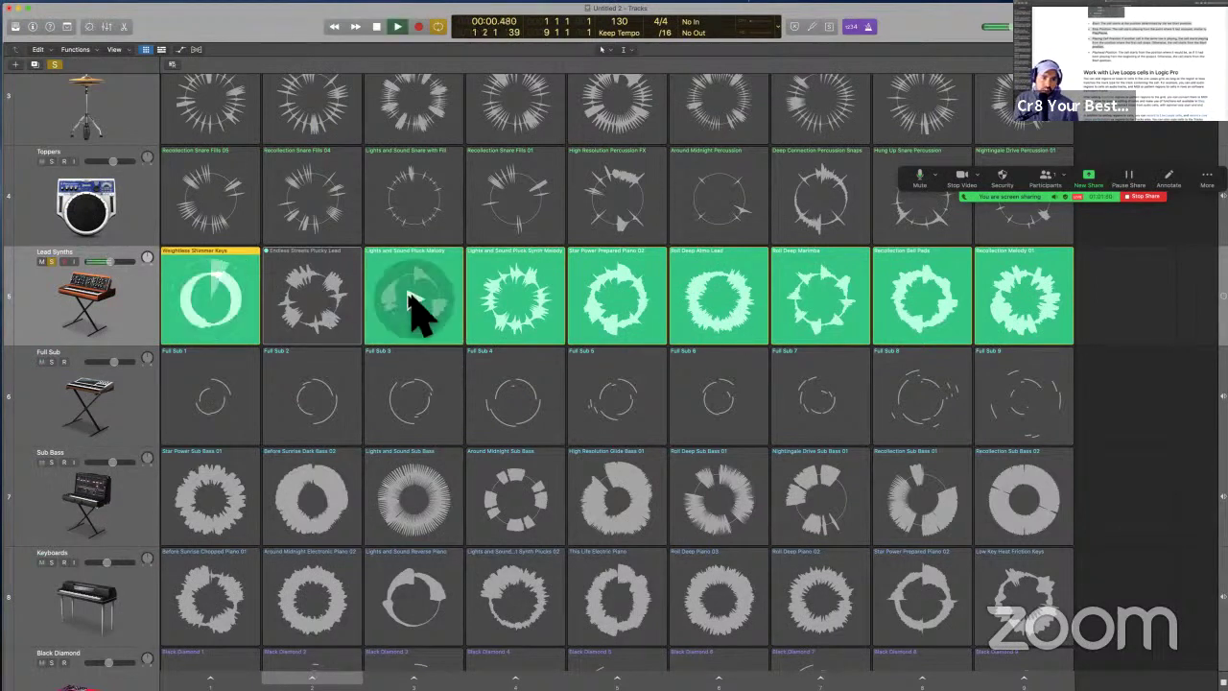
pyautogui.click(217, 298)
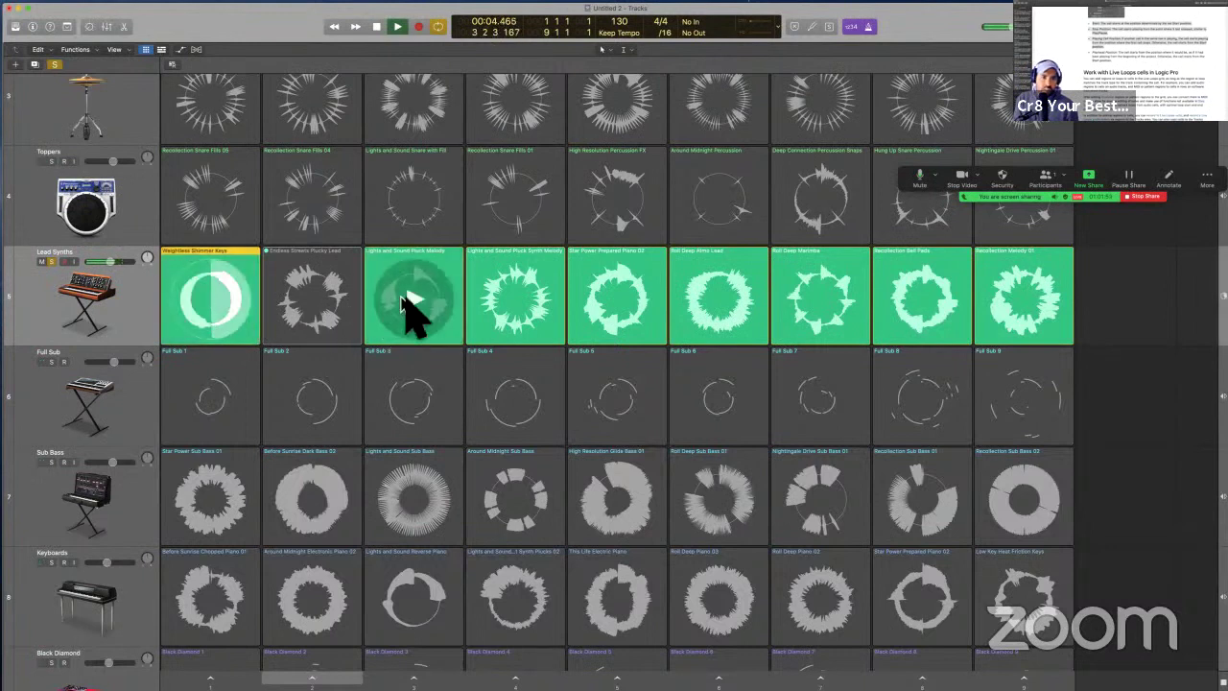
pyautogui.click(213, 309)
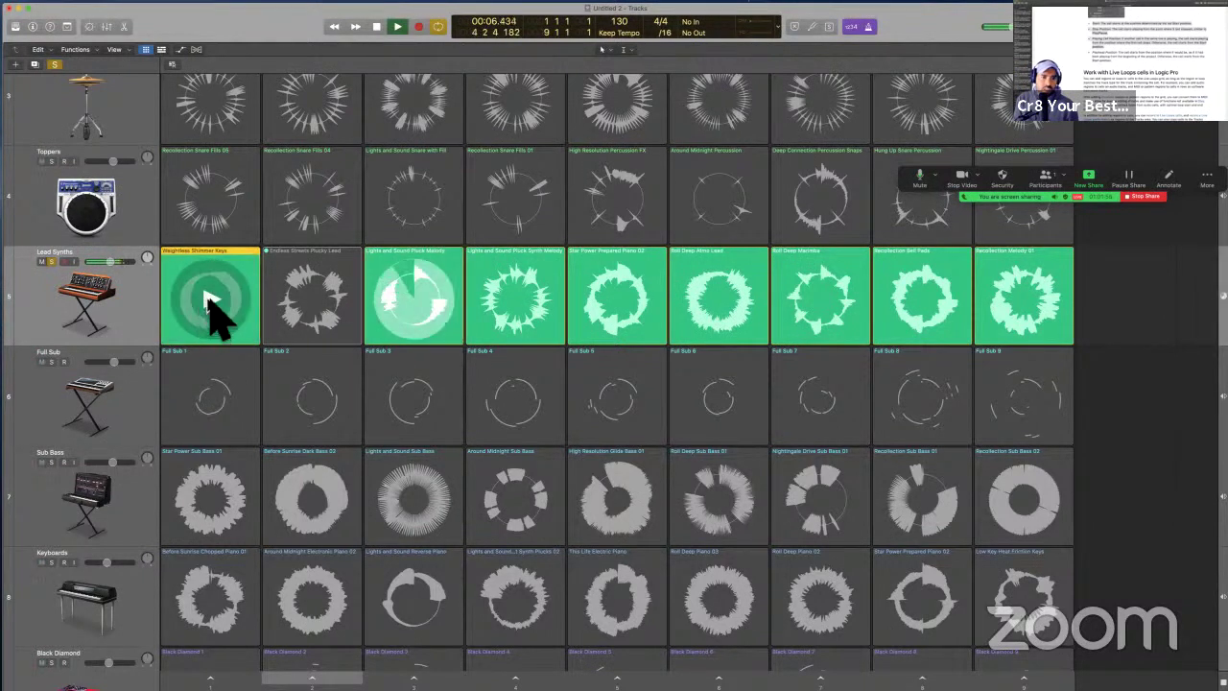
pyautogui.press('super+Return')
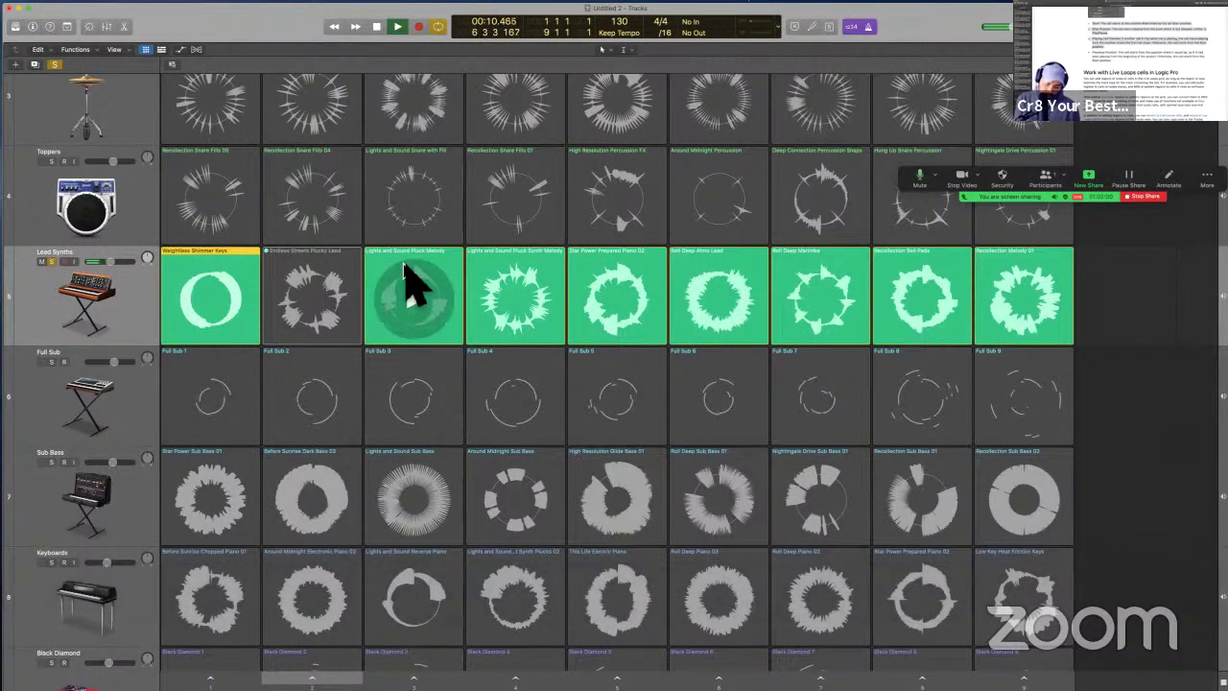
# - Turn off the metronome and show the Tracks area beside a zoomed-out Live Loops grid
pyautogui.press('k')
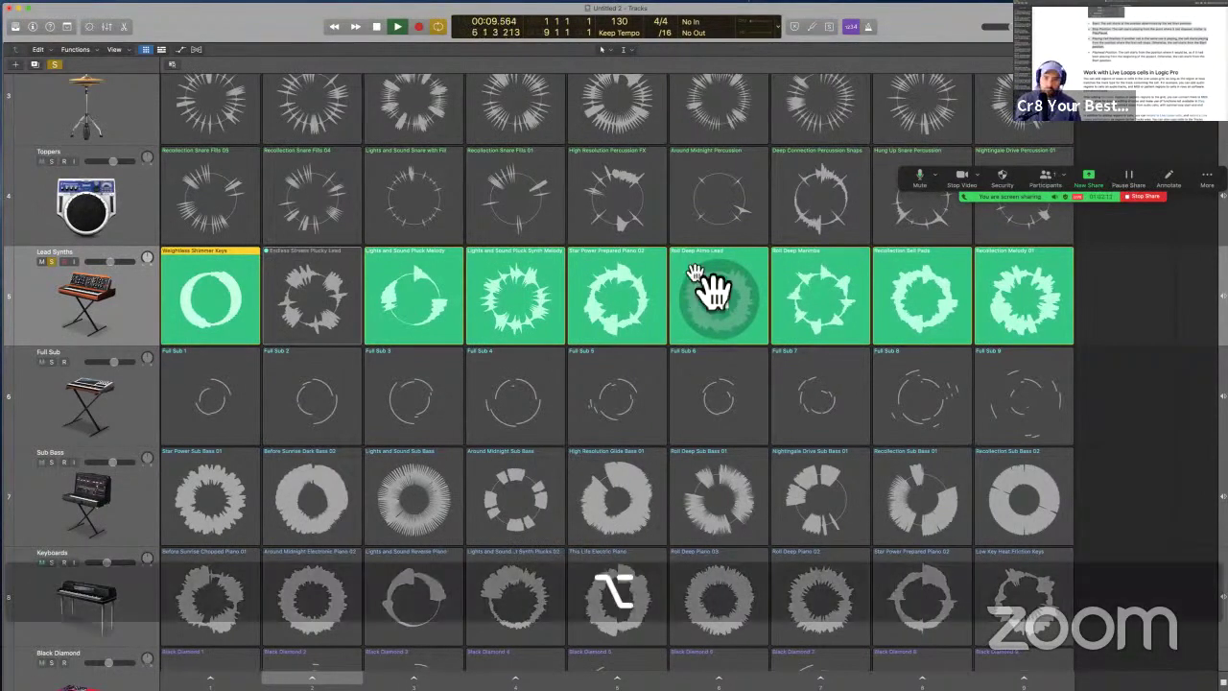
pyautogui.scroll(-3, 705, 292)
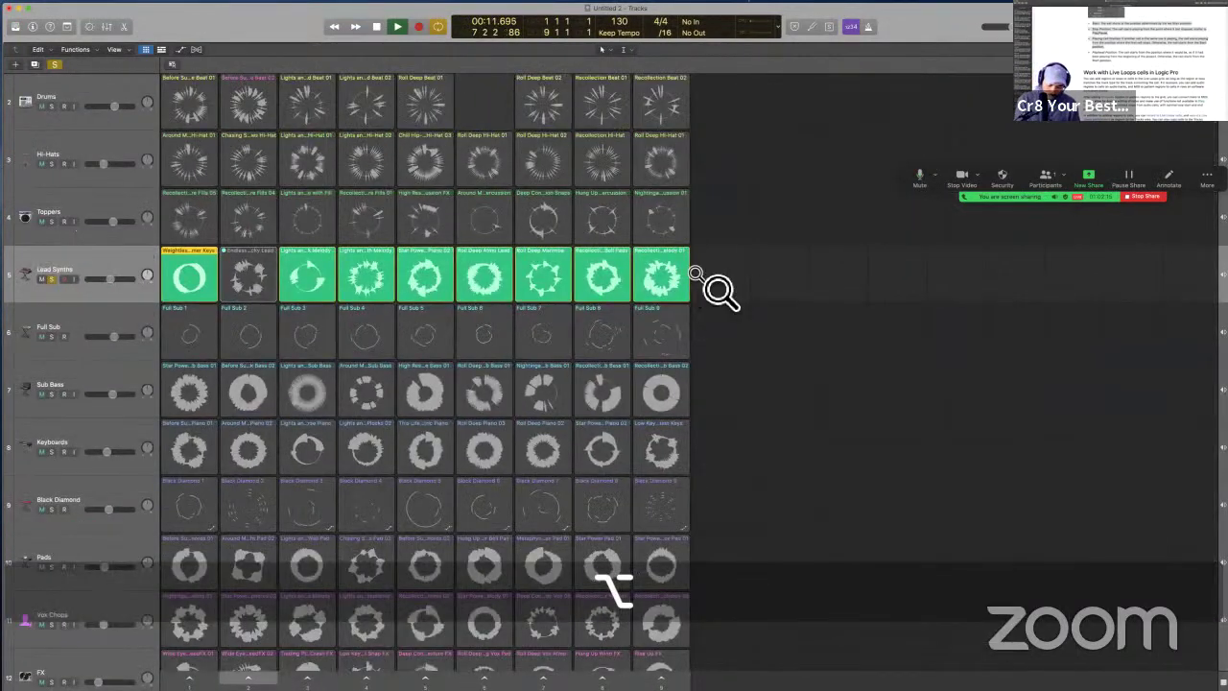
pyautogui.hotkey('alt', 'b')
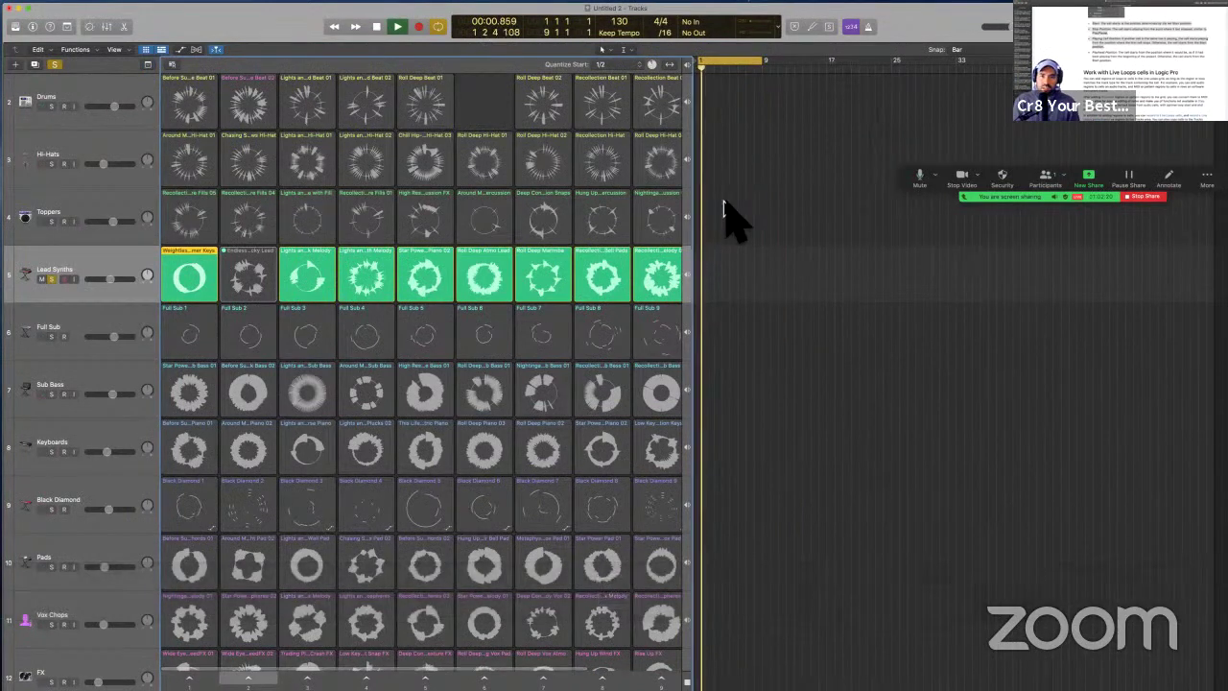
pyautogui.scroll(3, 721, 280)
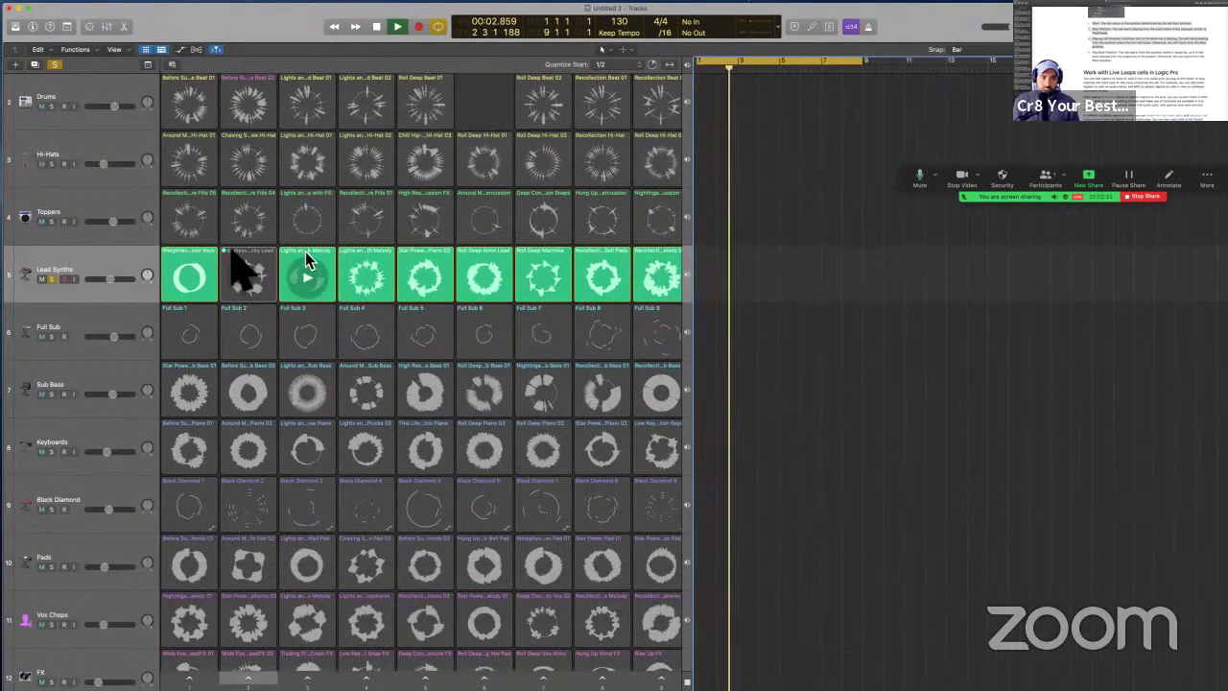
# - Copy the Weightless Shimmer Keys cell to bar 1 of the Lead Synths track in the Tracks area and repeat the region once
pyautogui.moveTo(199, 252); pyautogui.dragTo(707, 298)
pyautogui.press('alt')
pyautogui.press('super')
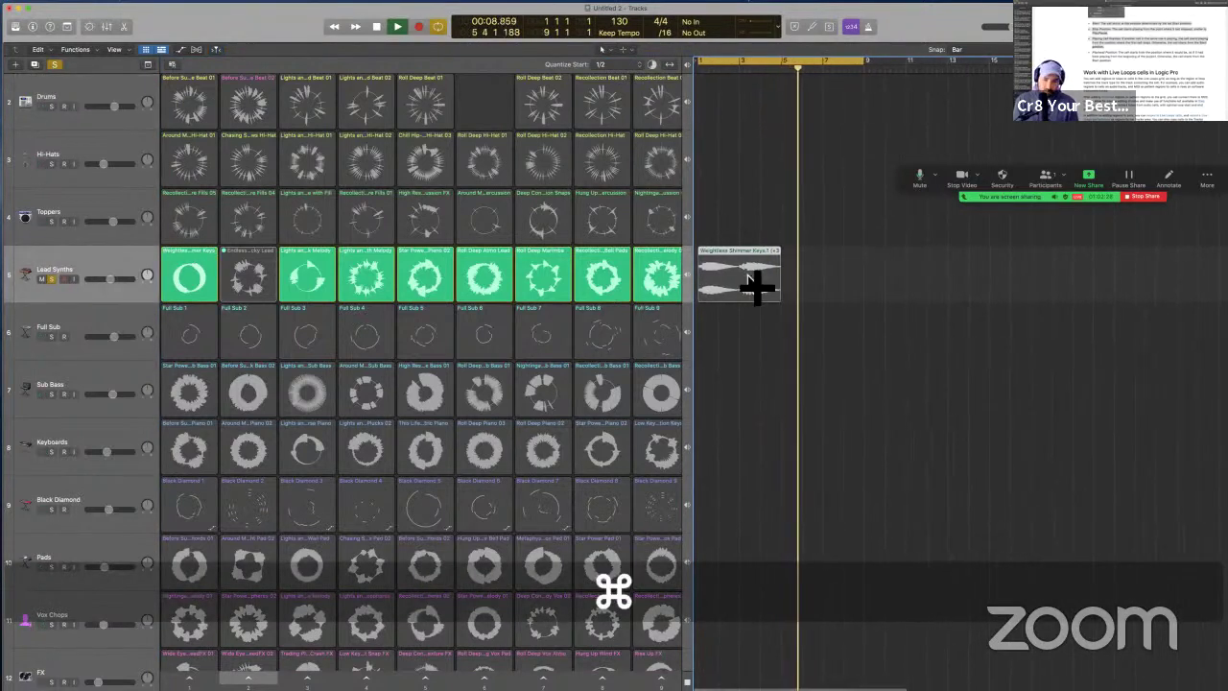
pyautogui.press('super+r')
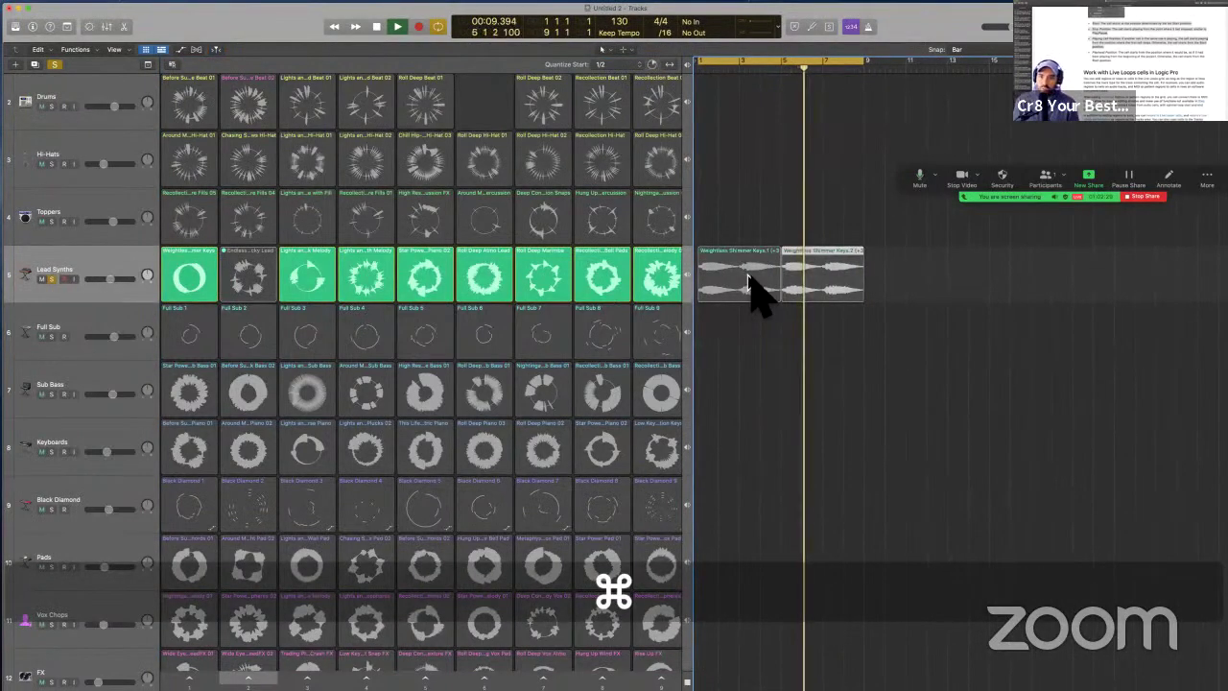
pyautogui.click(205, 267)
# - Select both Weightless Shimmer Keys regions on the Lead Synths track and zoom the timeline in around them
pyautogui.moveTo(891, 375); pyautogui.dragTo(730, 279)
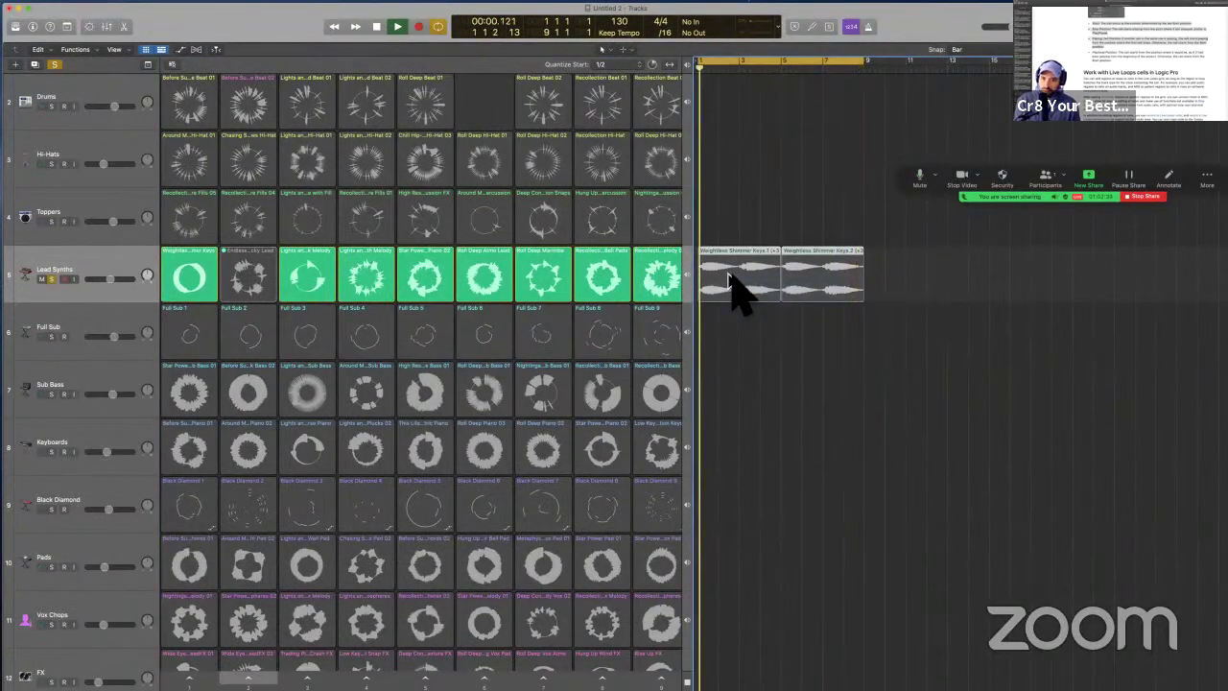
pyautogui.press('z')
pyautogui.press('super+Left')
pyautogui.press('super+Left')
pyautogui.press('super+Left')
pyautogui.press('super+Left')
pyautogui.press('super+Left')
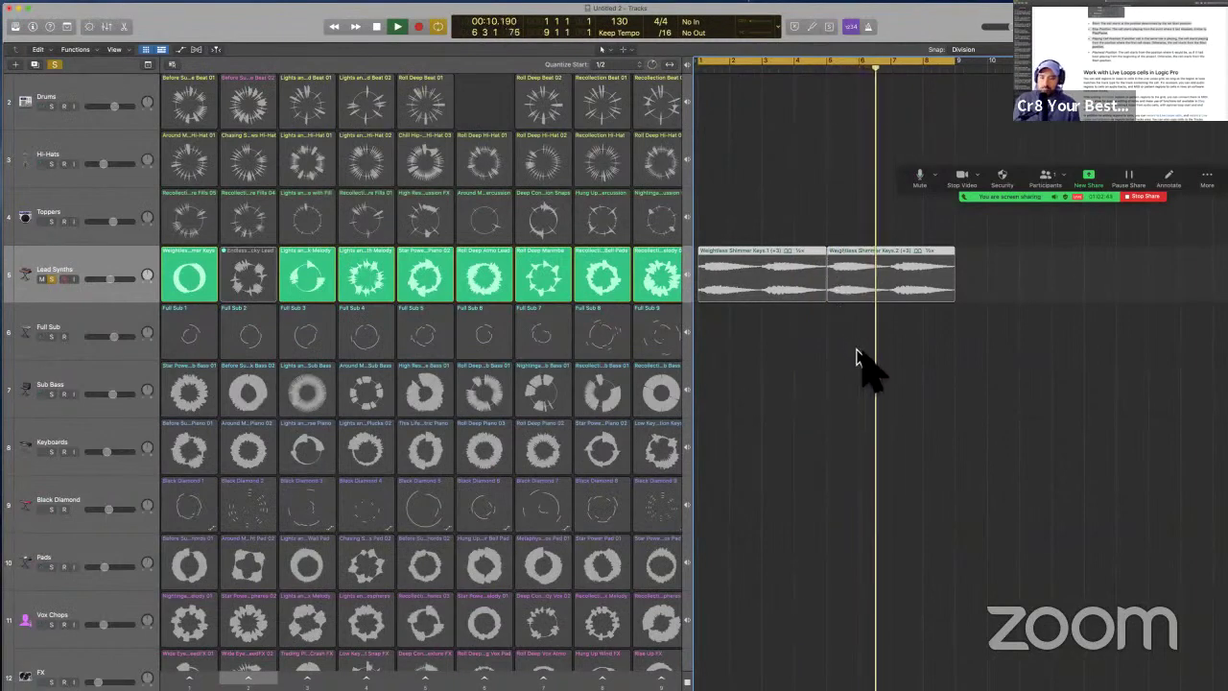
pyautogui.click(188, 281)
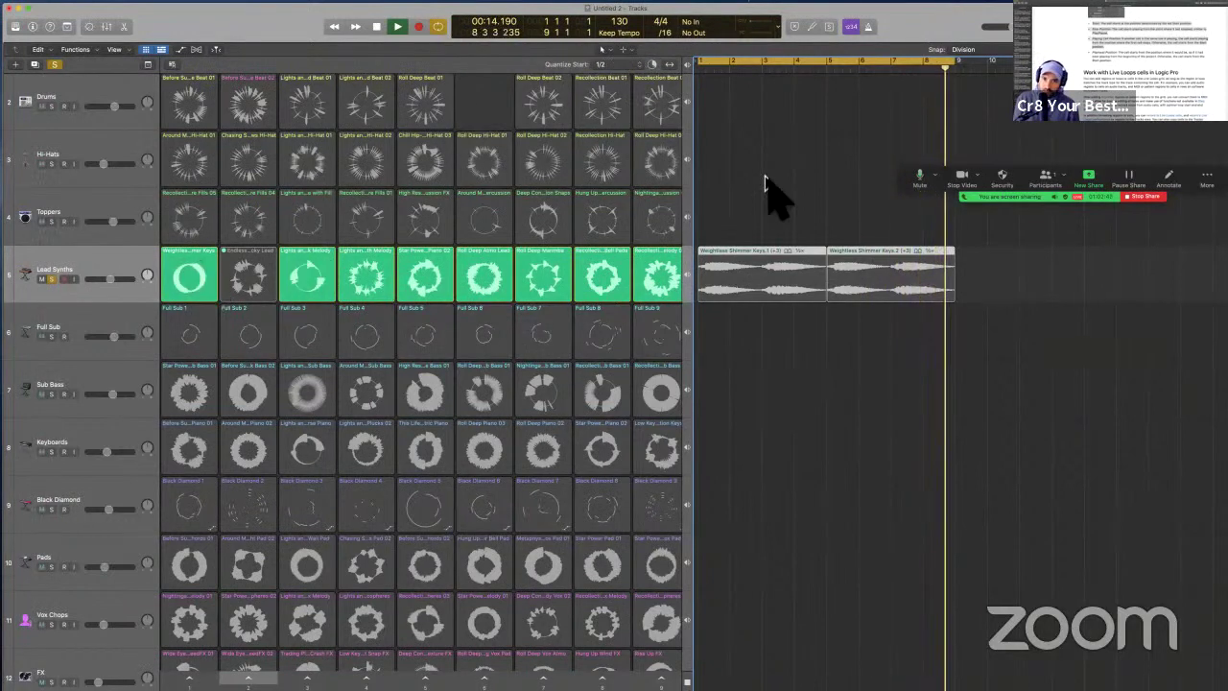
pyautogui.moveTo(916, 351); pyautogui.dragTo(795, 224)
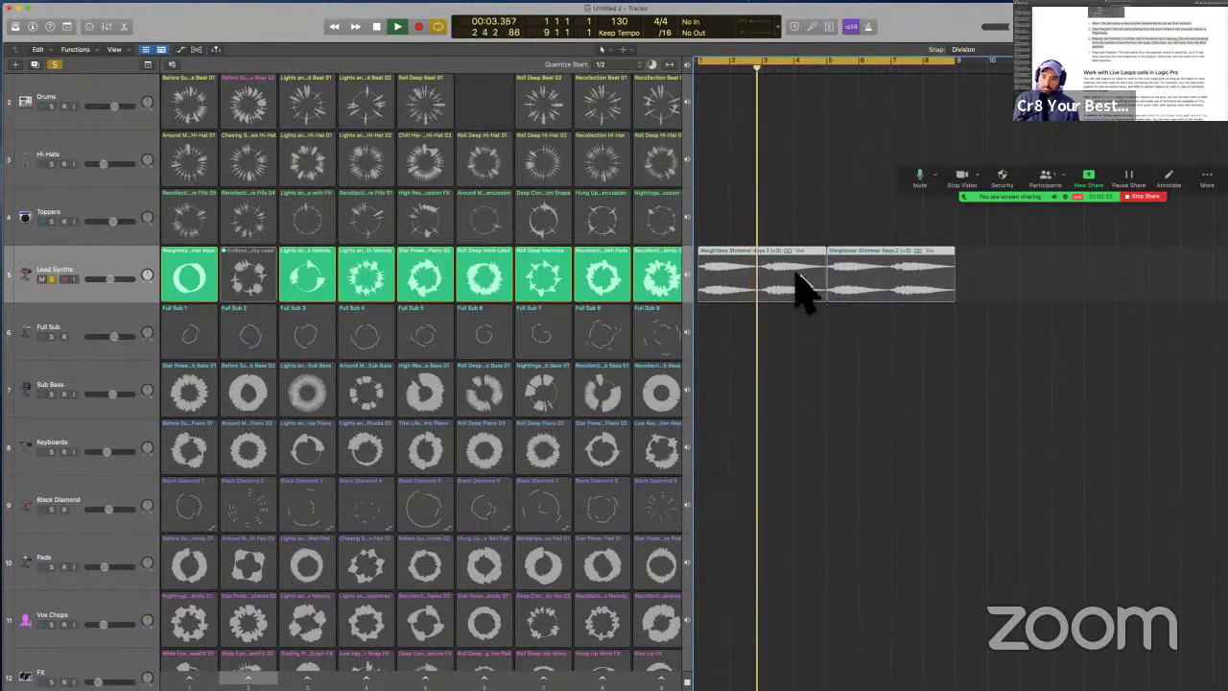
# - Select the Weightless Shimmer Keys cell, activate the Lead Synths track's regions in the Tracks area, and stop playback
pyautogui.click(211, 255)
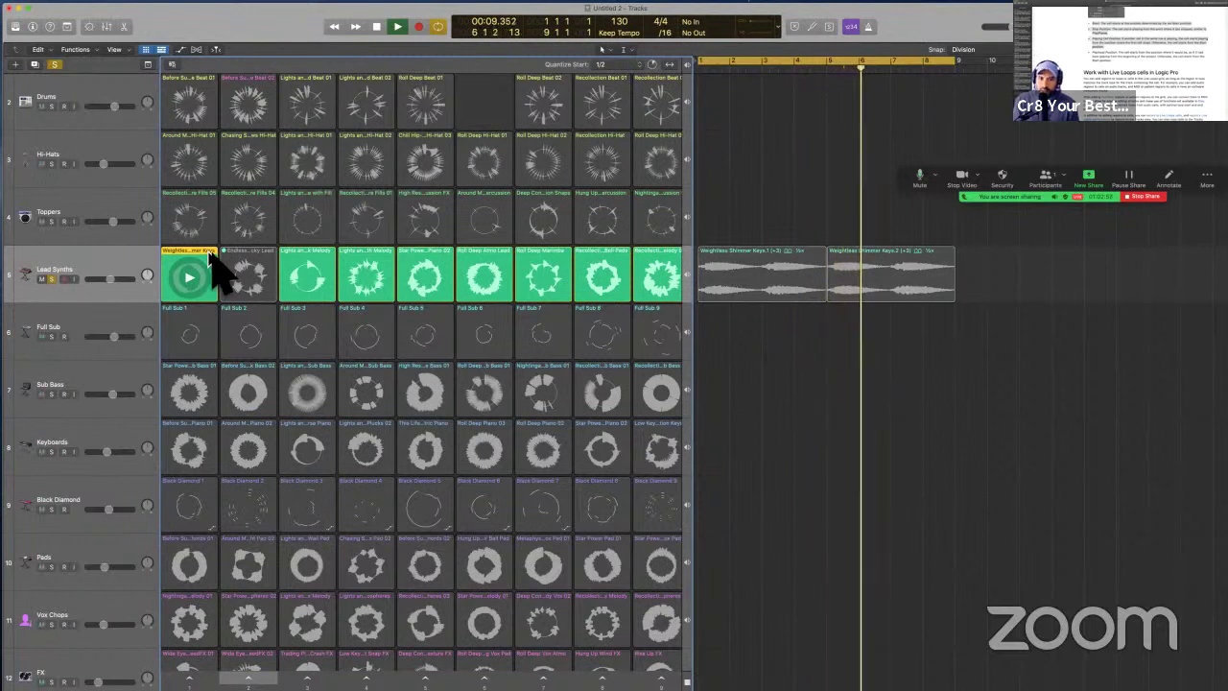
pyautogui.click(689, 276)
pyautogui.press('space')
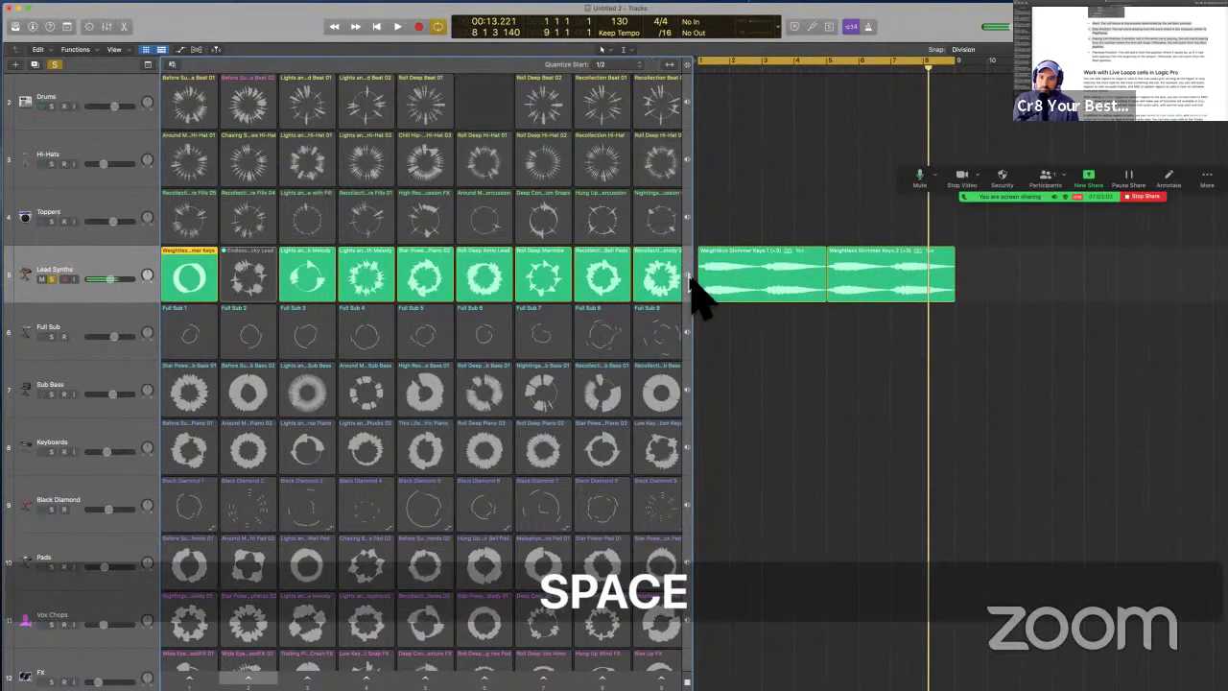
# - Split the first Weightless Shimmer Keys region on the Lead Synths track at bar 3 and delete the part before it
pyautogui.keyDown('super'); pyautogui.doubleClick(761, 255); pyautogui.keyUp('super')
pyautogui.click(755, 261)
pyautogui.press('BackSpace')
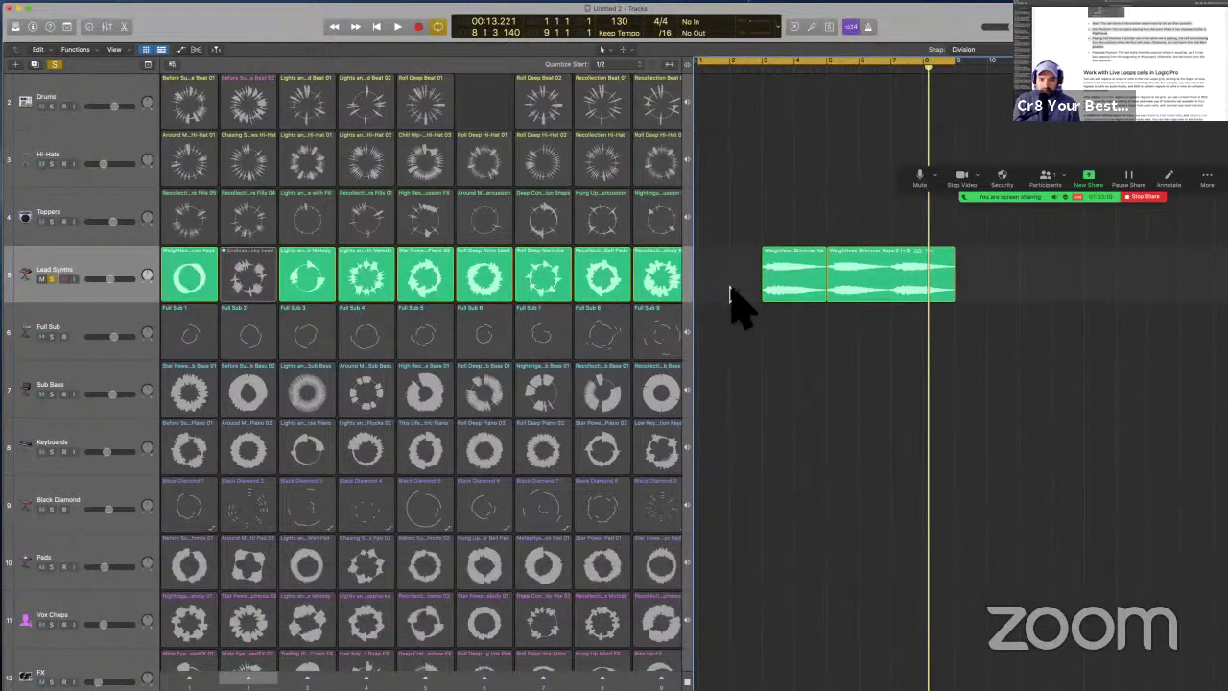
# - Marquee-select bars 3 to 5 of the shortened Lead Synths region and briefly start and stop playback
pyautogui.moveTo(773, 291); pyautogui.dragTo(681, 294)
pyautogui.keyDown('super'); pyautogui.click(757, 279); pyautogui.keyUp('super')
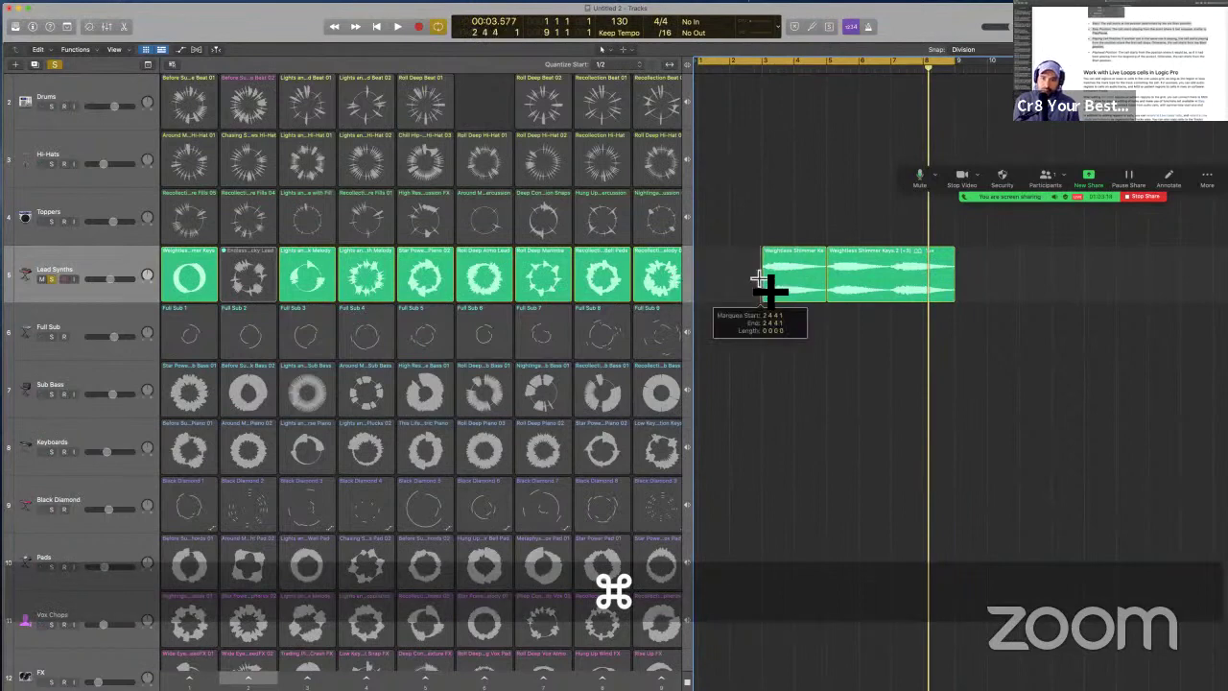
pyautogui.moveTo(758, 279); pyautogui.dragTo(827, 283)
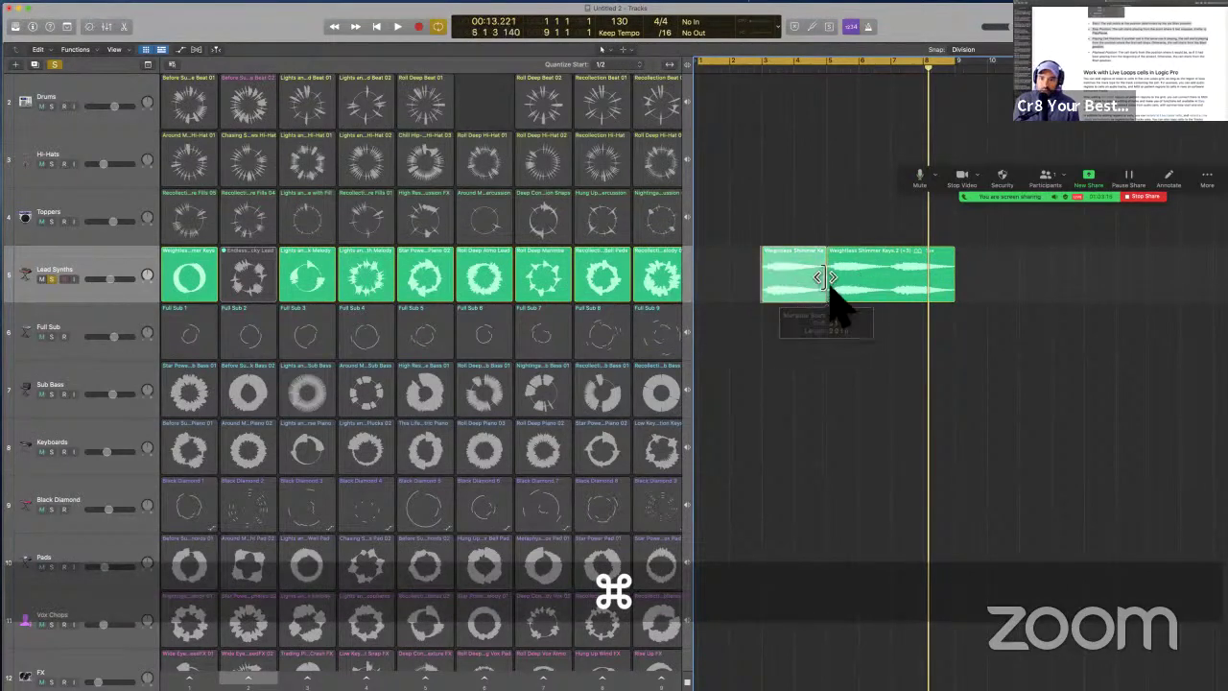
pyautogui.click(753, 131)
pyautogui.press('space')
pyautogui.press('space')
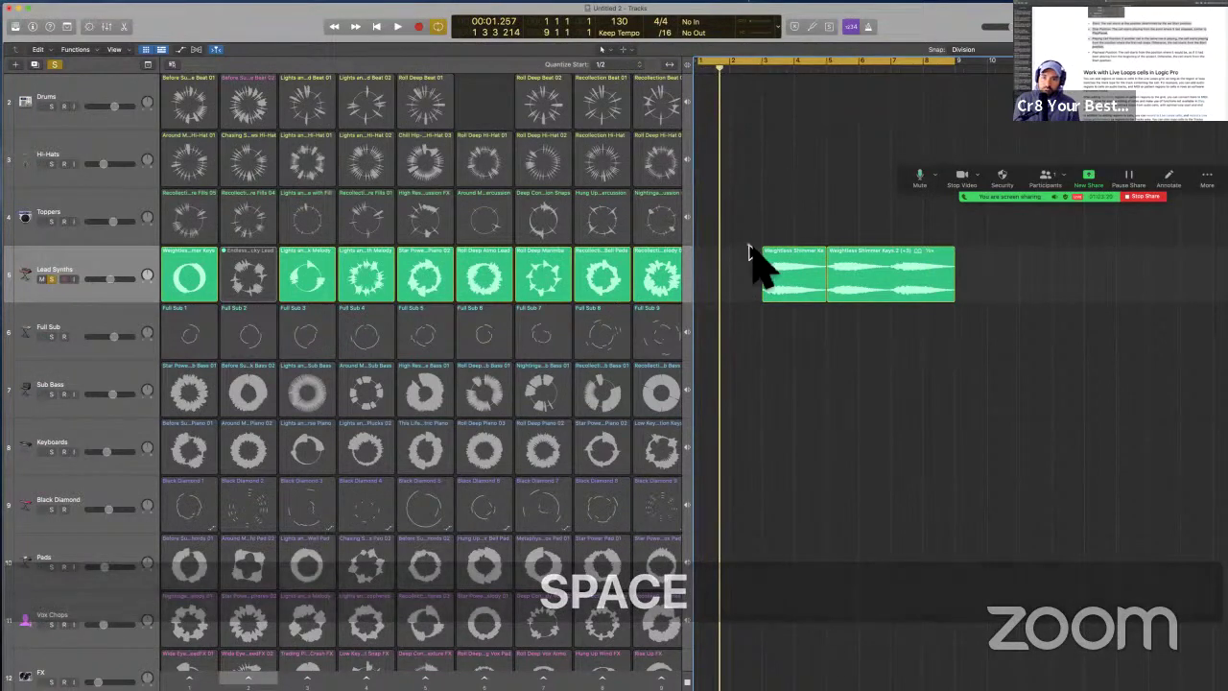
pyautogui.moveTo(762, 260); pyautogui.dragTo(825, 259)
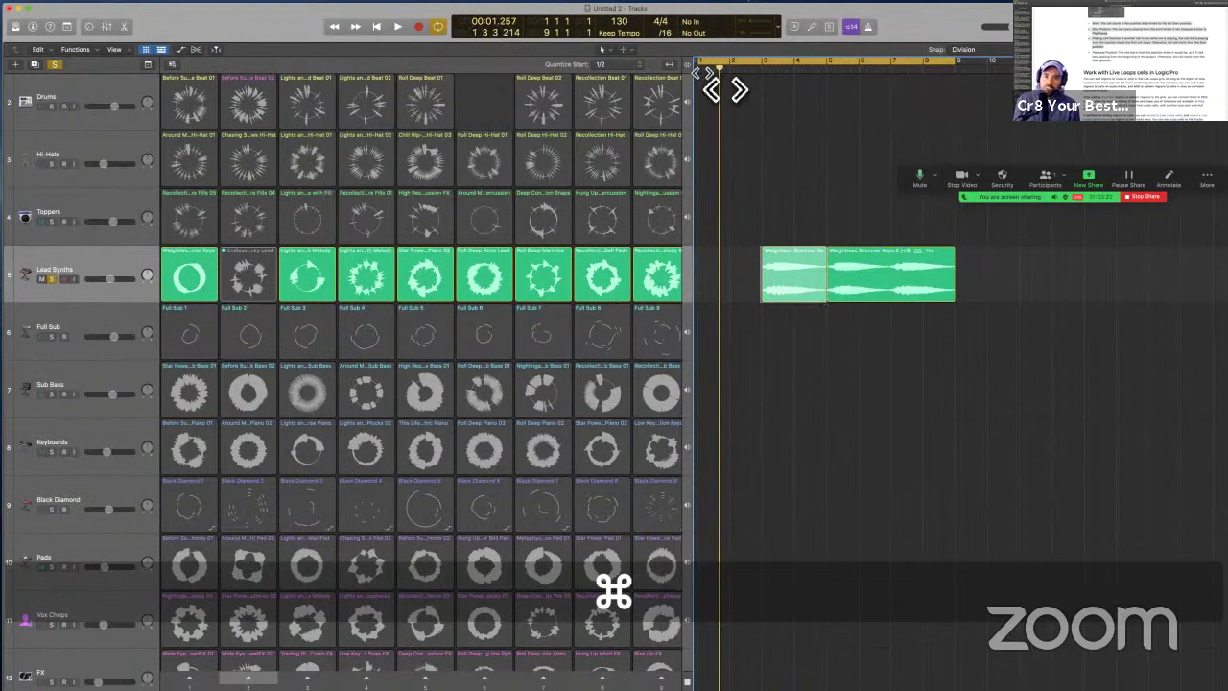
# - Undo the deletion of the region's first two bars and delete that part again
pyautogui.press('super+z')
pyautogui.press('super+z')
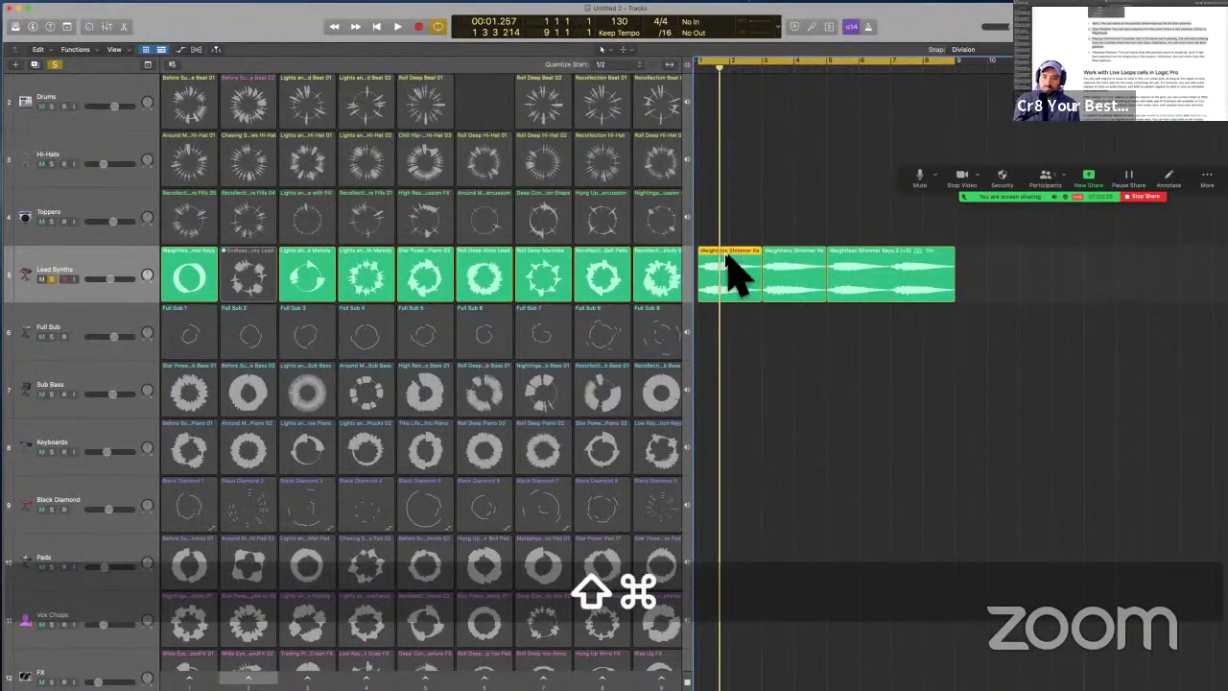
pyautogui.press('BackSpace')
# - Audition the Lead Synths regions from bar 3 and delete the second Weightless Shimmer Keys region starting at bar 5
pyautogui.click(772, 82)
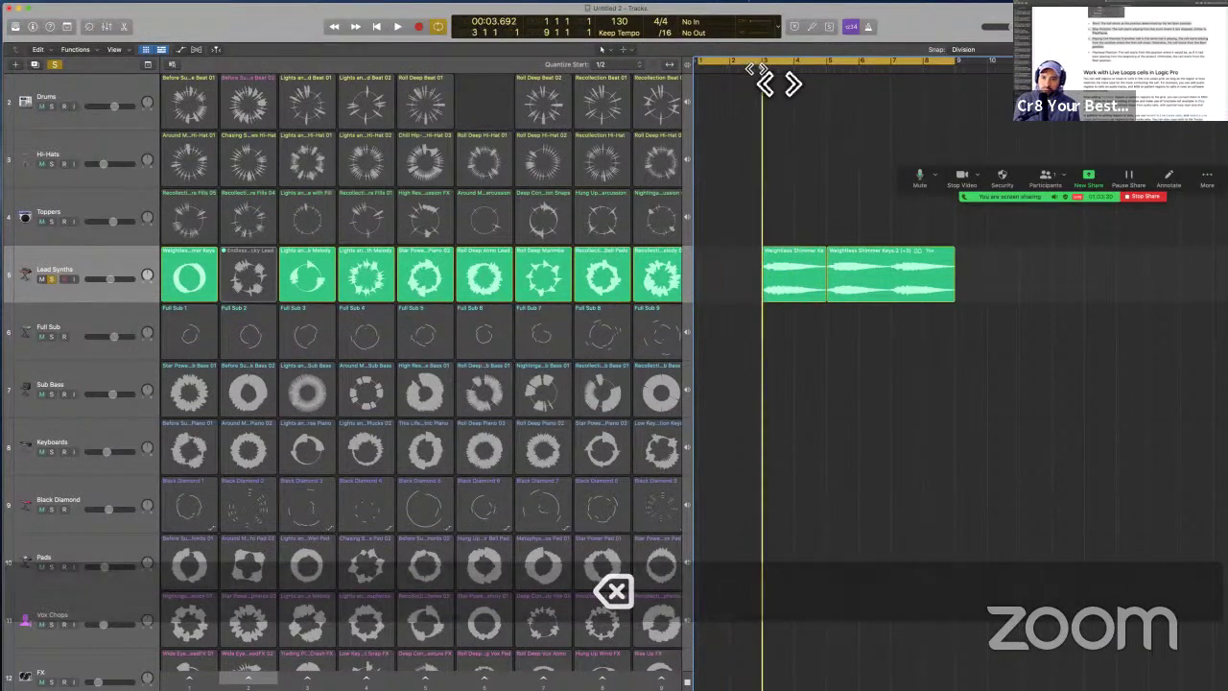
pyautogui.press('space')
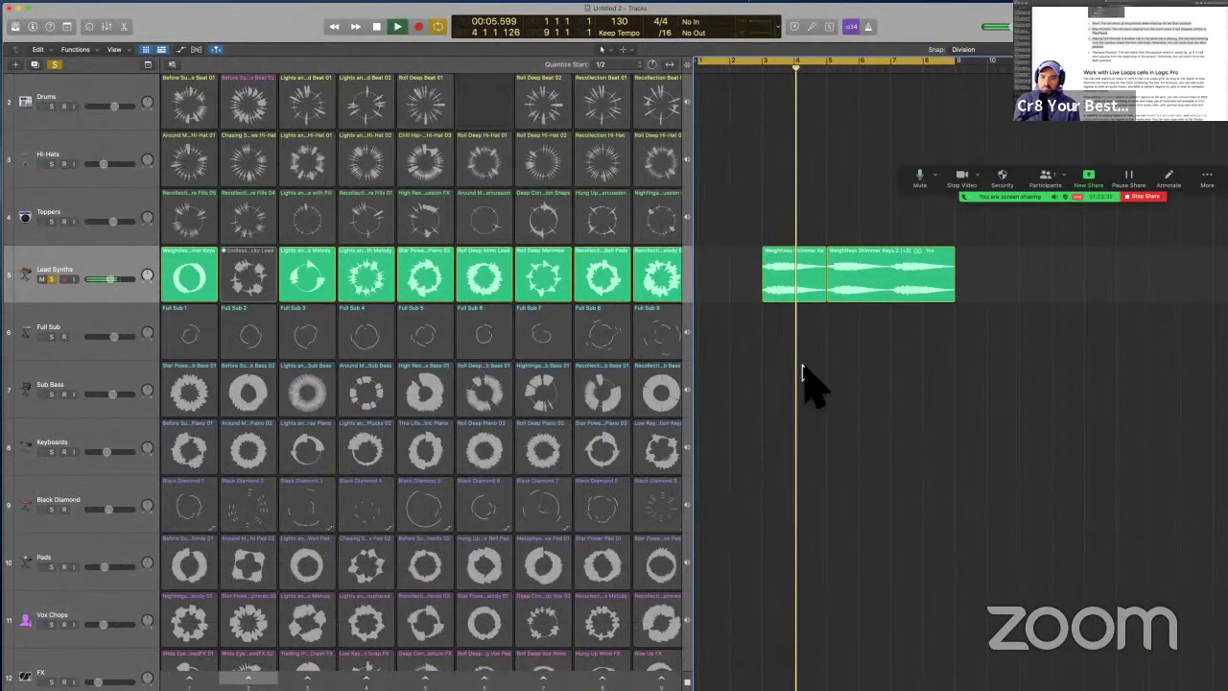
pyautogui.press('space')
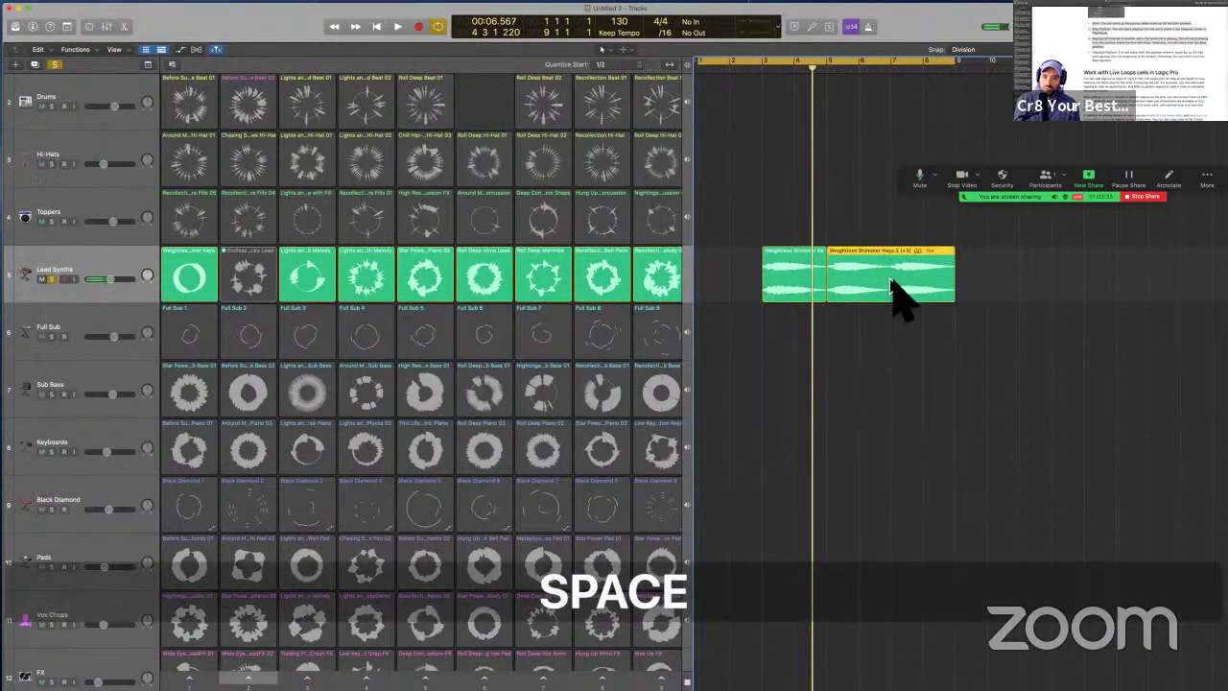
pyautogui.press('BackSpace')
# - Set the Weightless Shimmer Keys cell's Play From option to Playhead Position
pyautogui.click(190, 276)
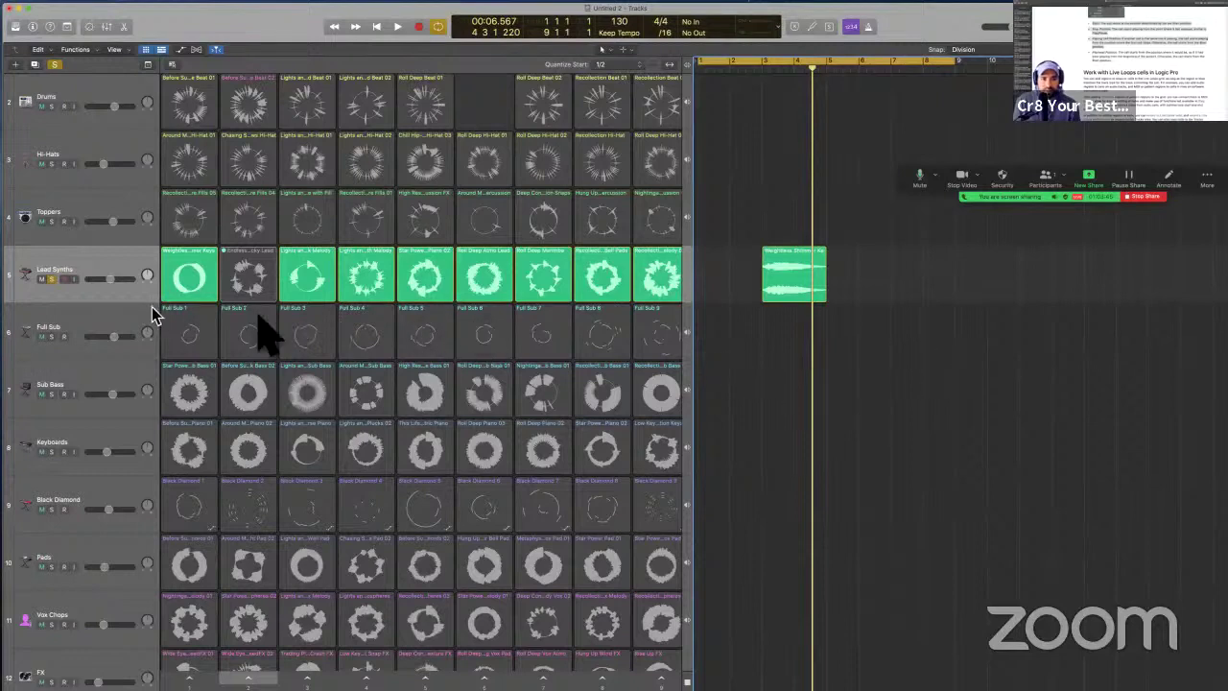
pyautogui.click(175, 260)
pyautogui.rightClick(175, 260)
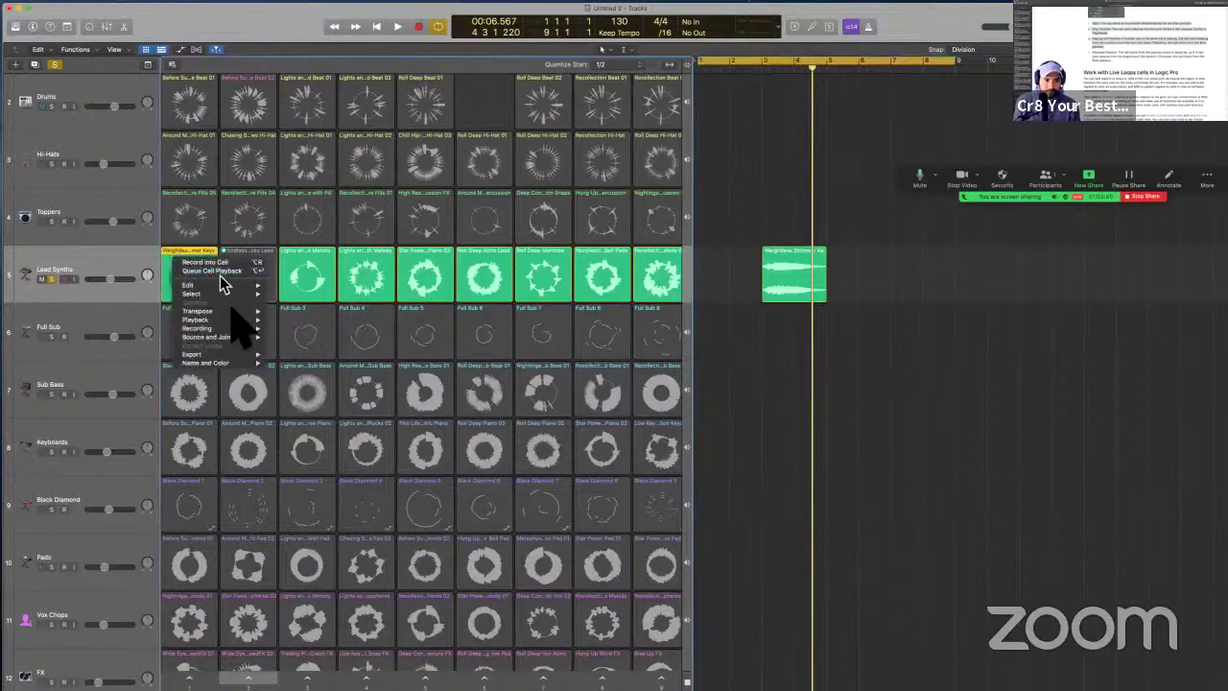
pyautogui.moveTo(230, 321)
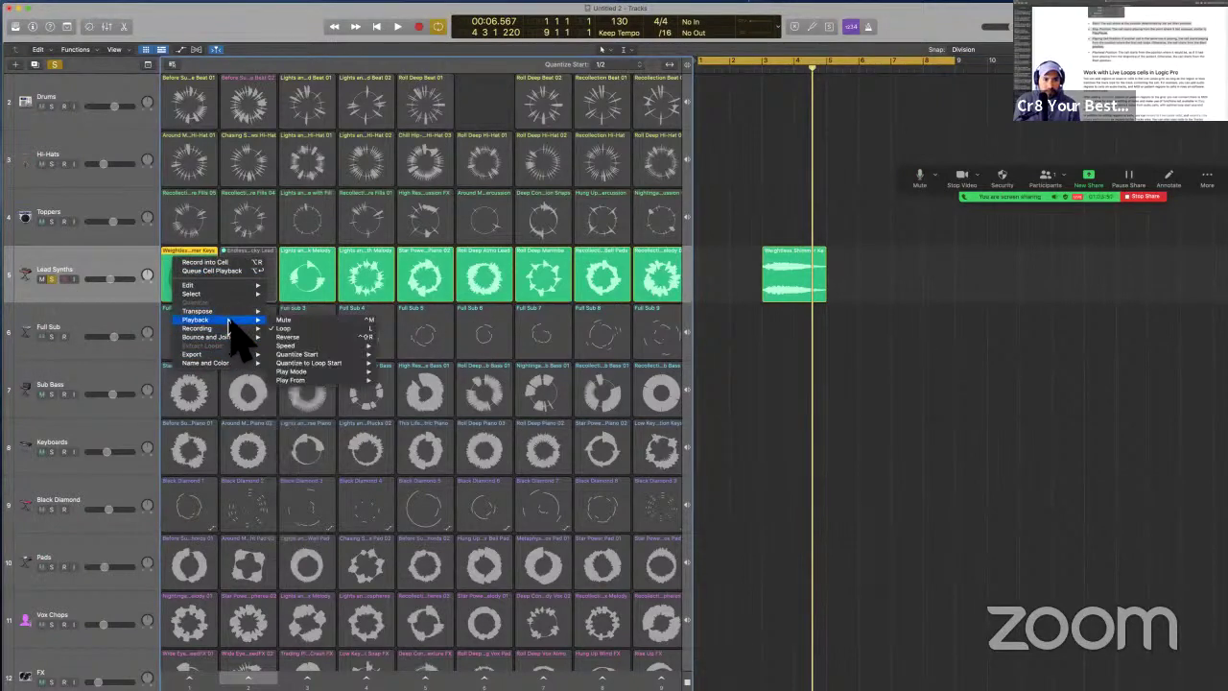
pyautogui.moveTo(325, 372)
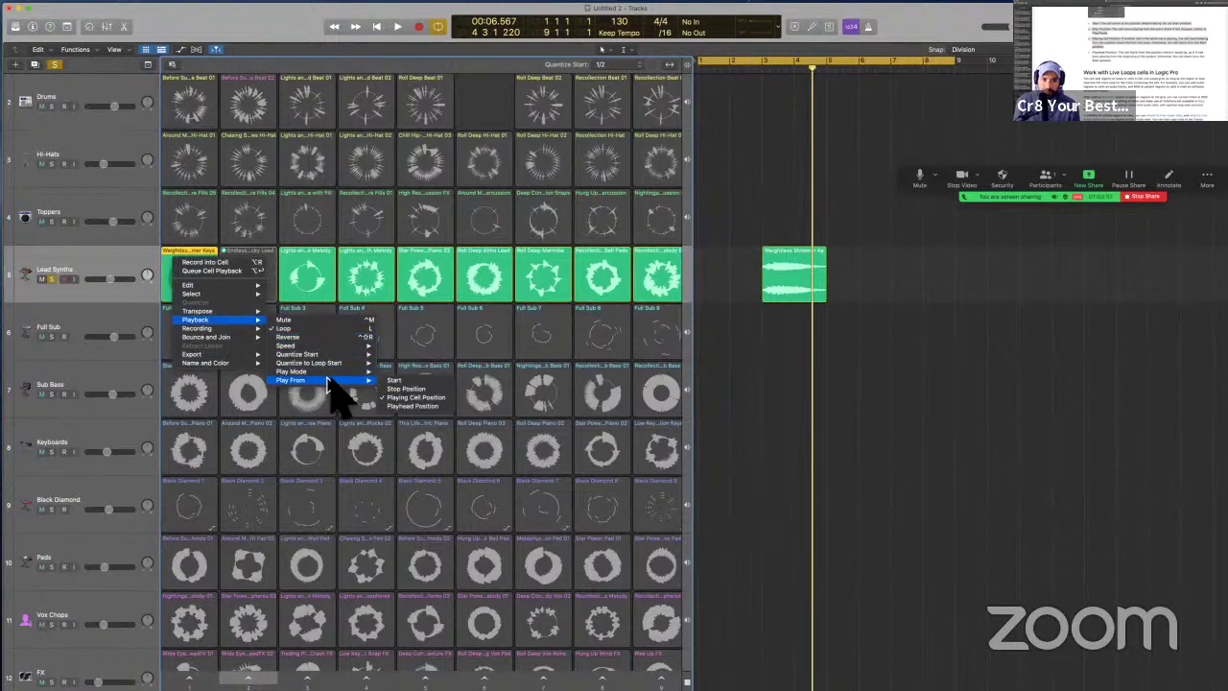
pyautogui.click(413, 406)
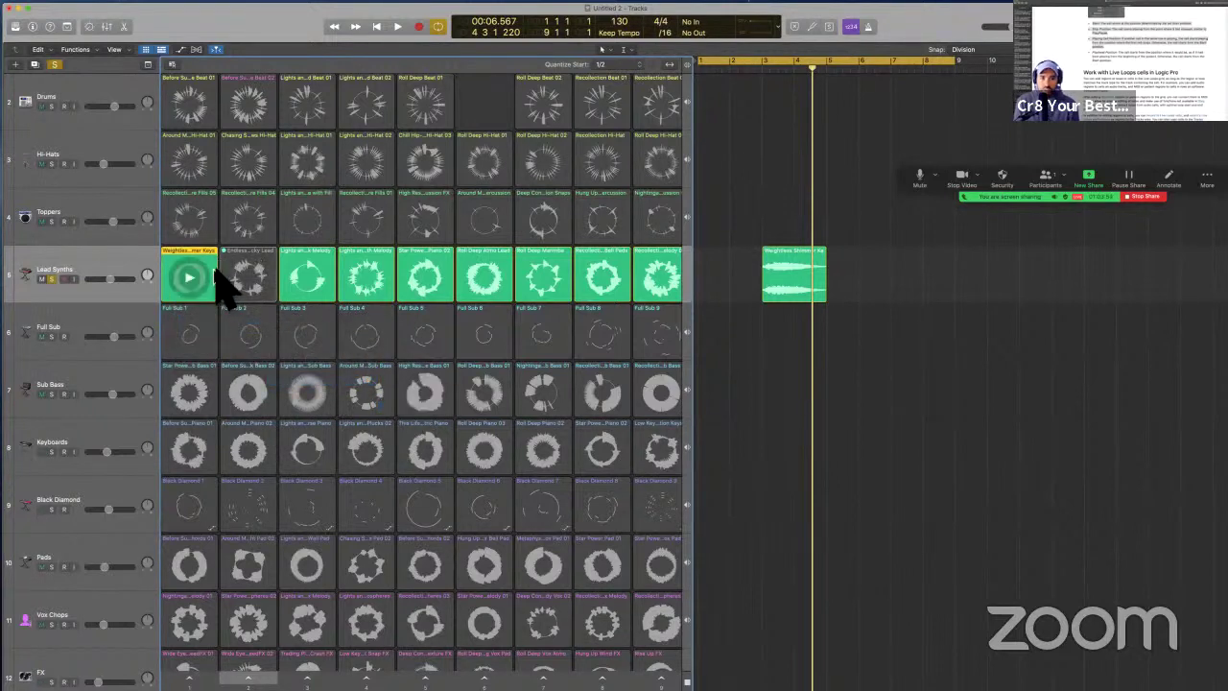
# - Mute the remaining Weightless Shimmer Keys region at bars 3 to 5 and set the snap value to Bar
pyautogui.press('super')
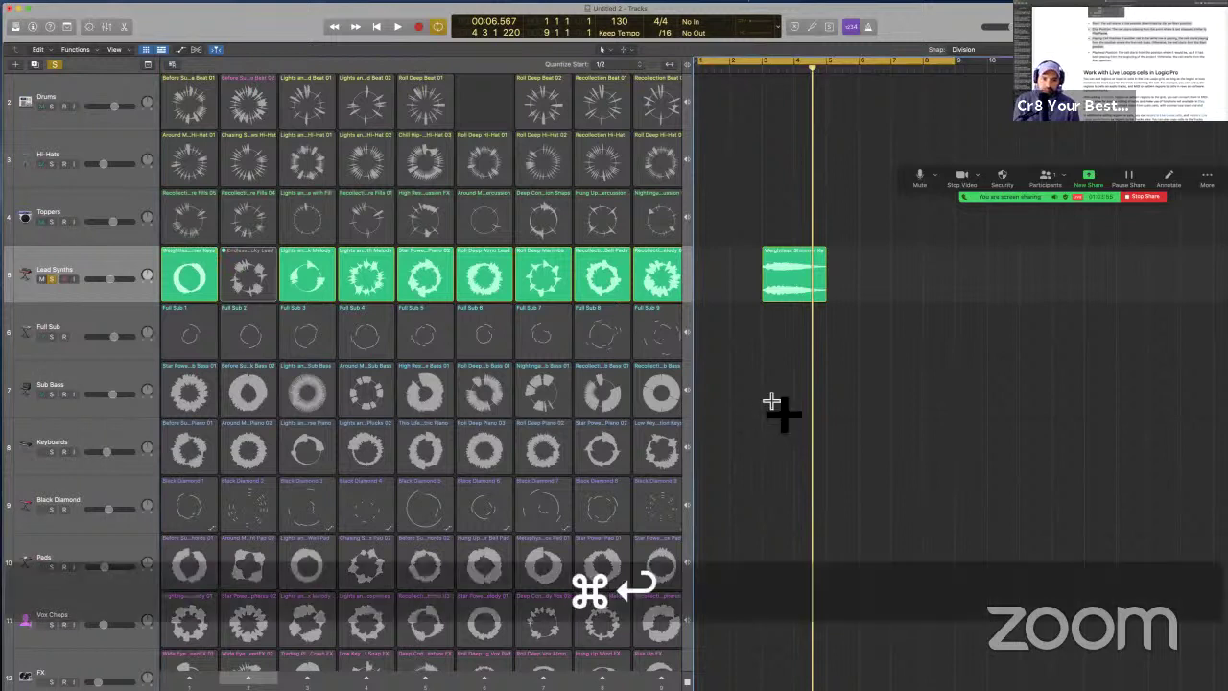
pyautogui.press('BackSpace')
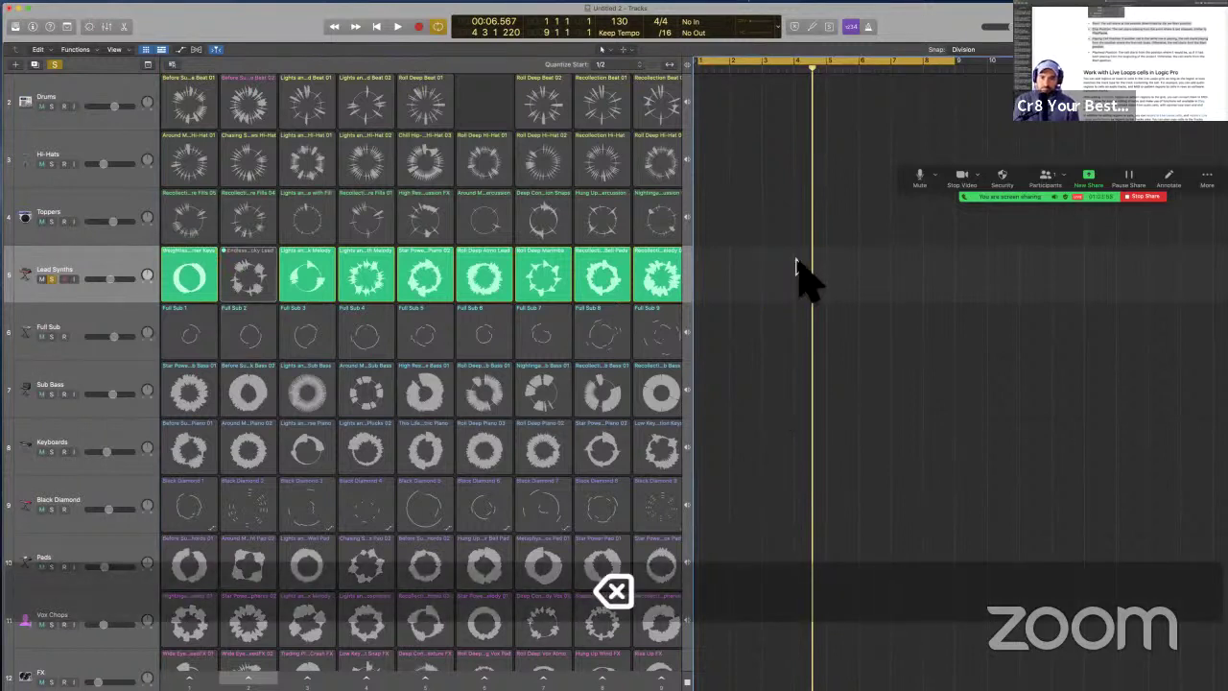
pyautogui.hotkey('ctrl', 'm')
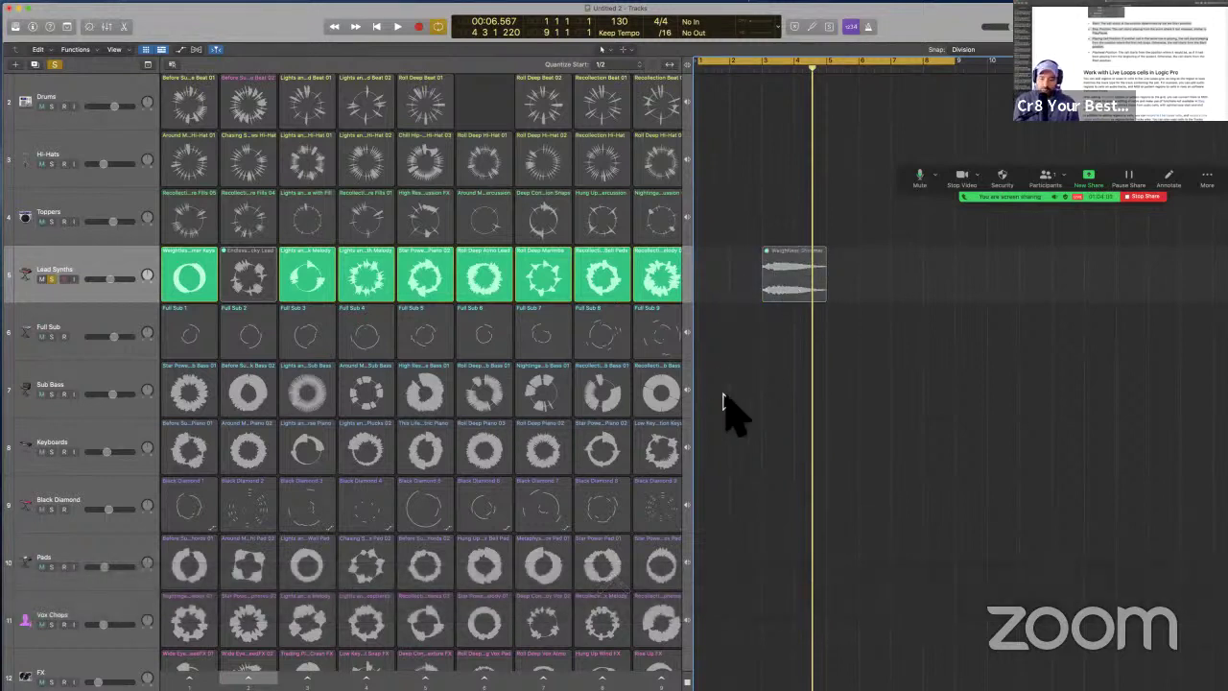
pyautogui.press('F16')
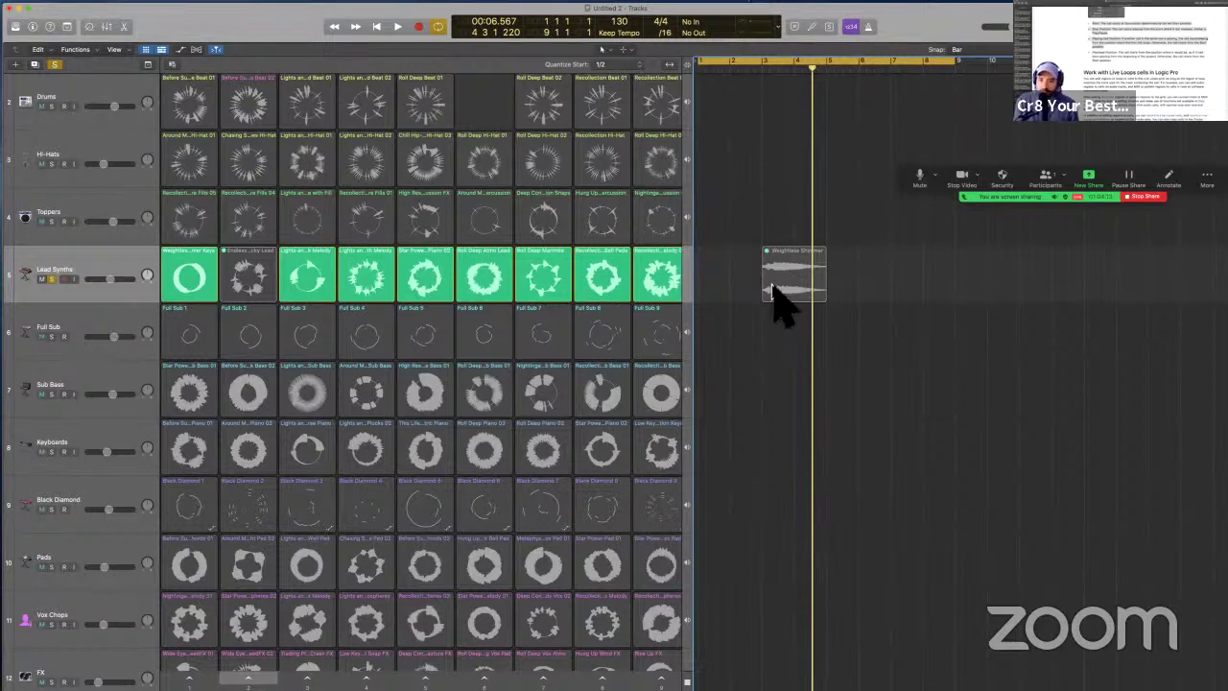
# - Play the Weightless Shimmer Keys cell enlarged in the grid to compare its progress with the playhead over the muted region, and stop playback
pyautogui.scroll(2, 176, 290)
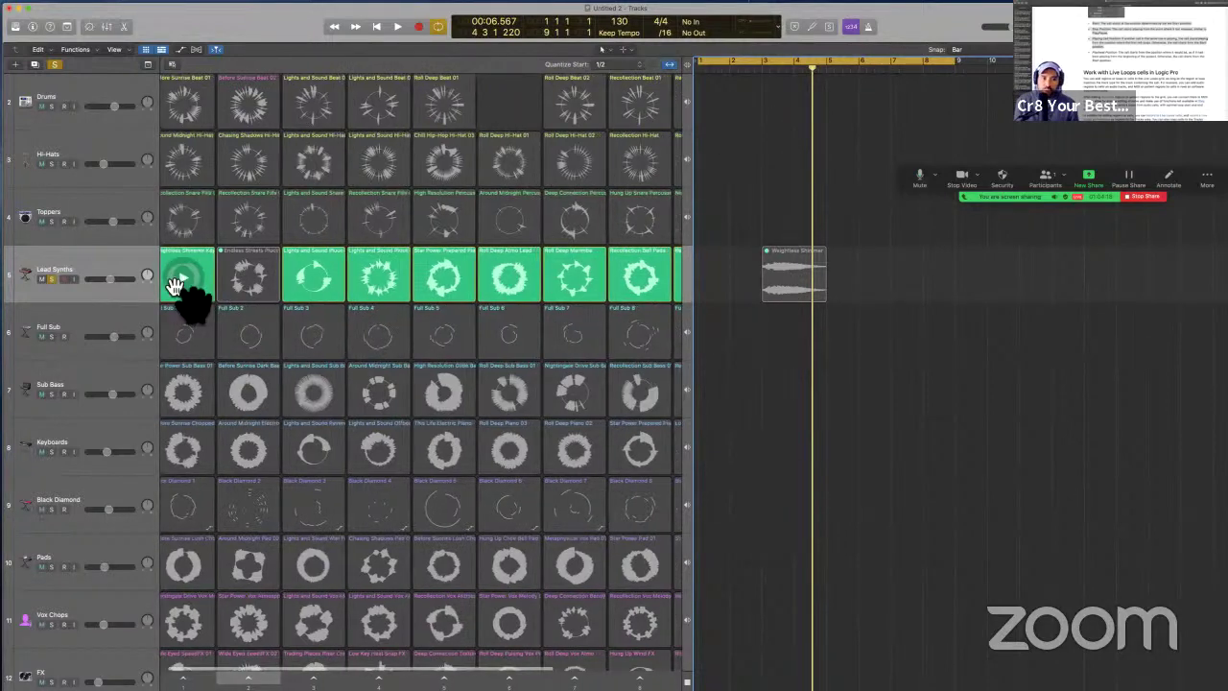
pyautogui.hscroll(-2, 174, 288)
pyautogui.click(172, 291)
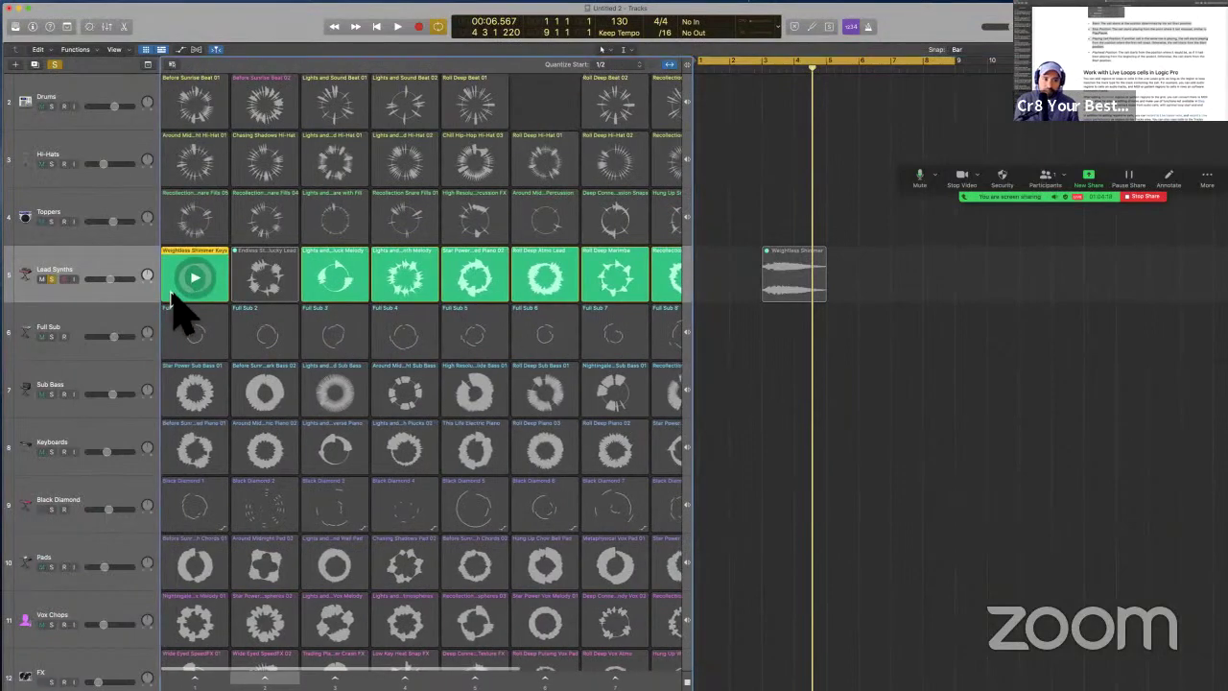
pyautogui.scroll(10, 173, 299)
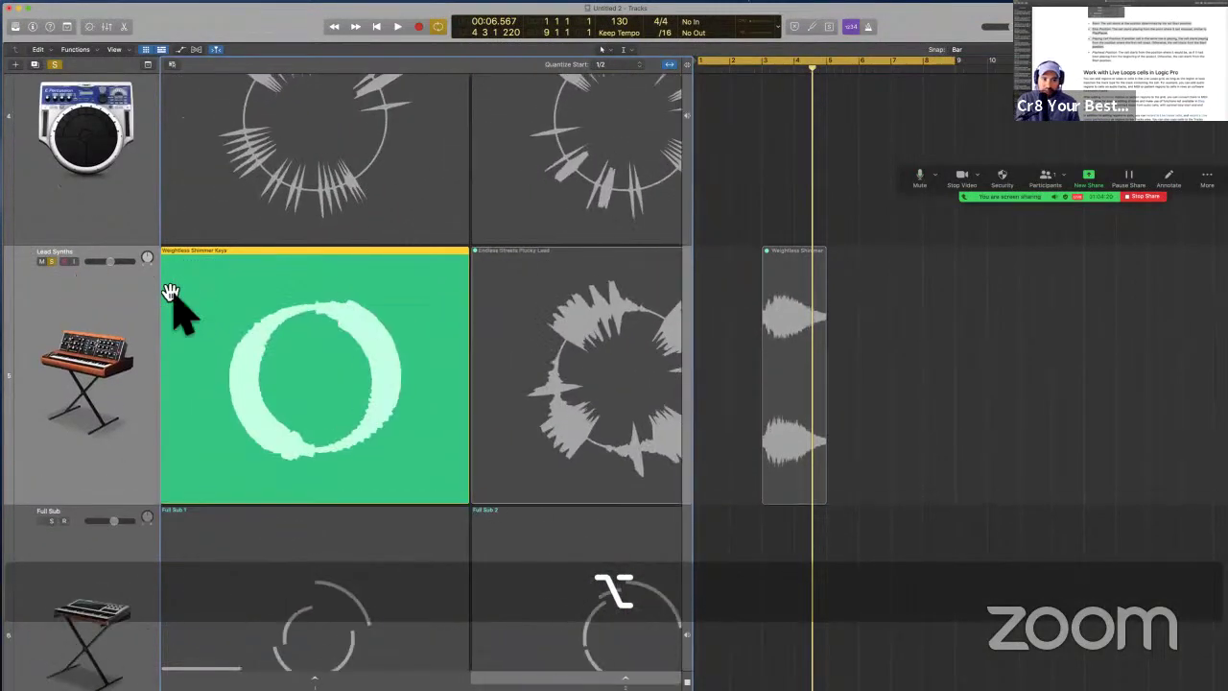
pyautogui.scroll(-2, 172, 300)
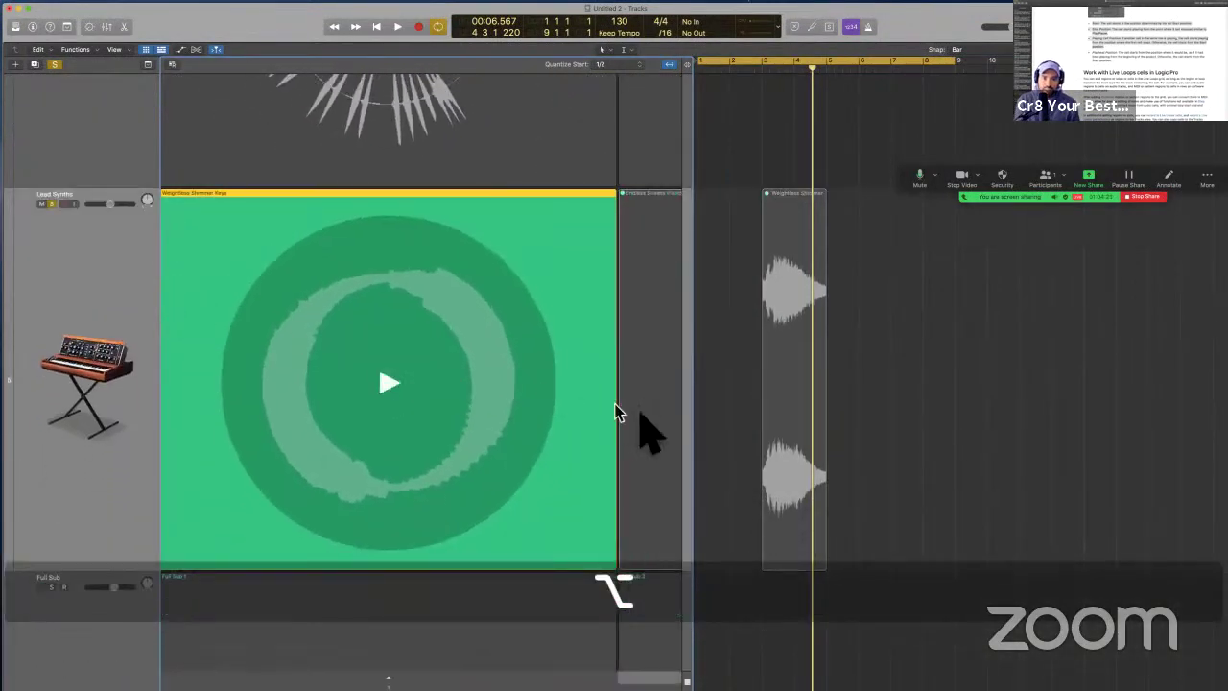
pyautogui.click(733, 443)
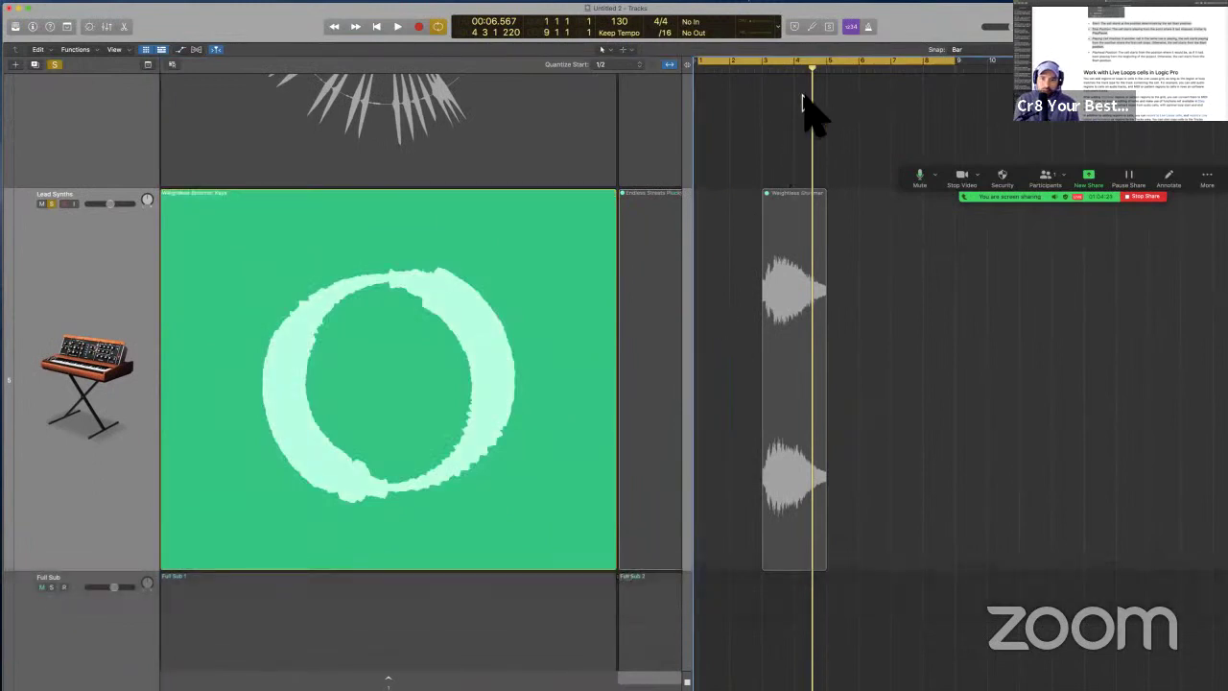
pyautogui.moveTo(477, 338)
pyautogui.press('space')
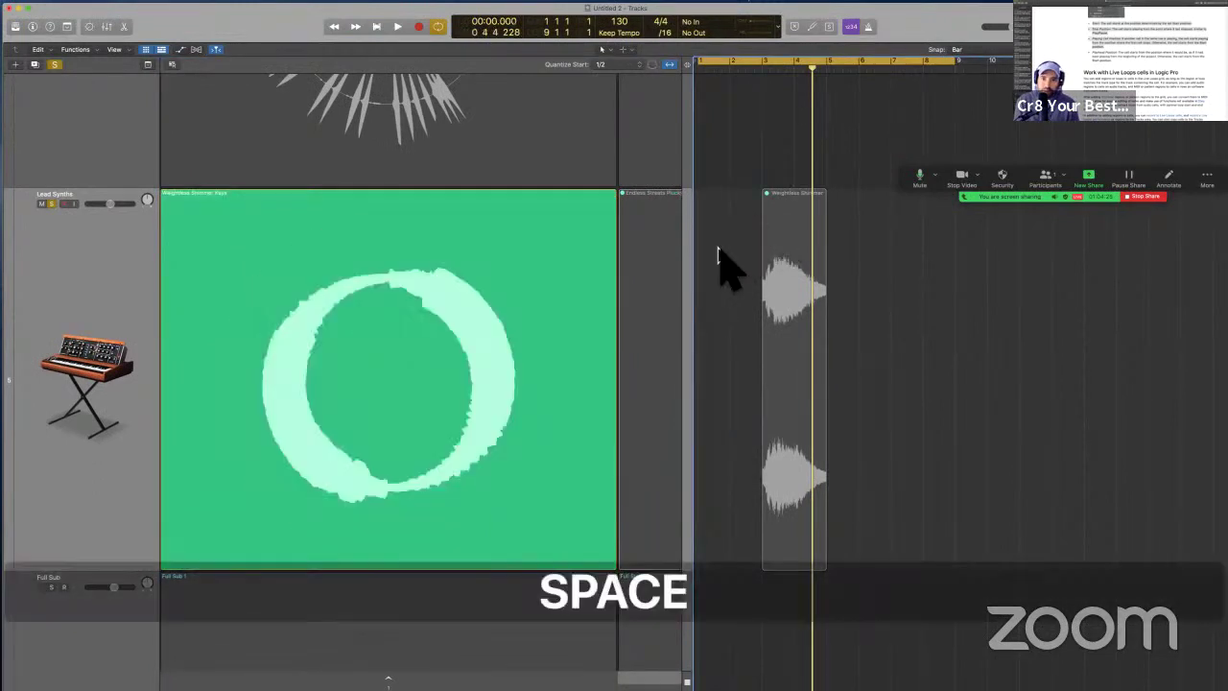
pyautogui.click(388, 384)
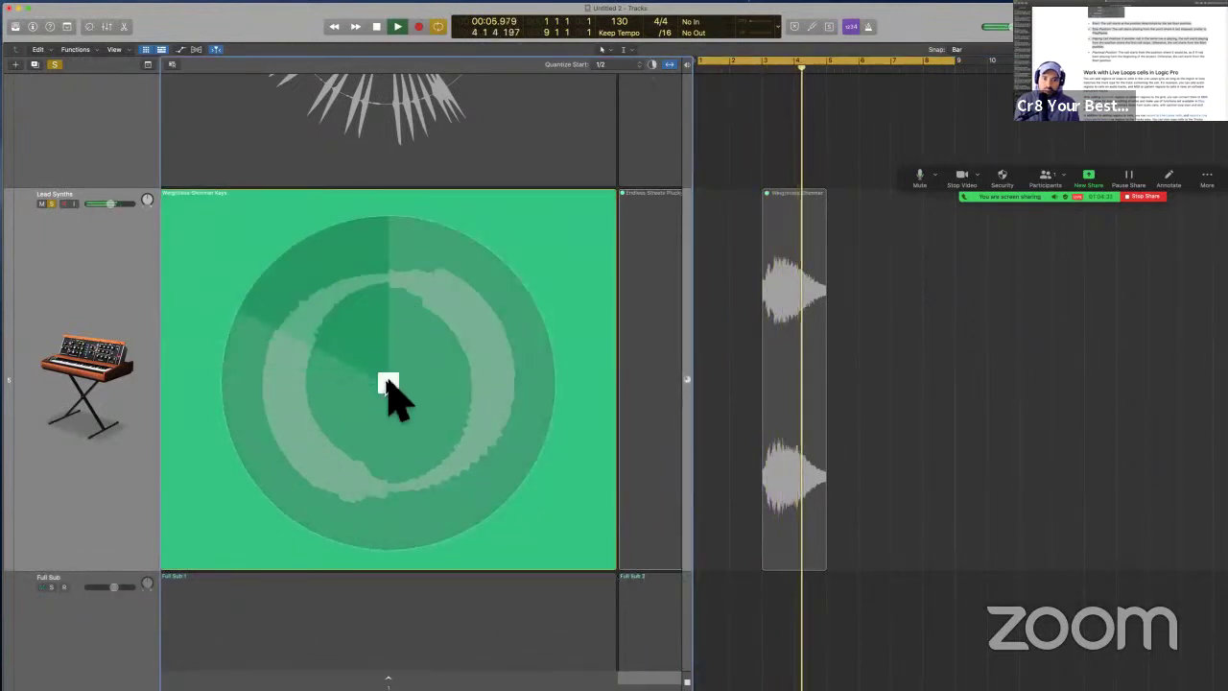
pyautogui.press('space')
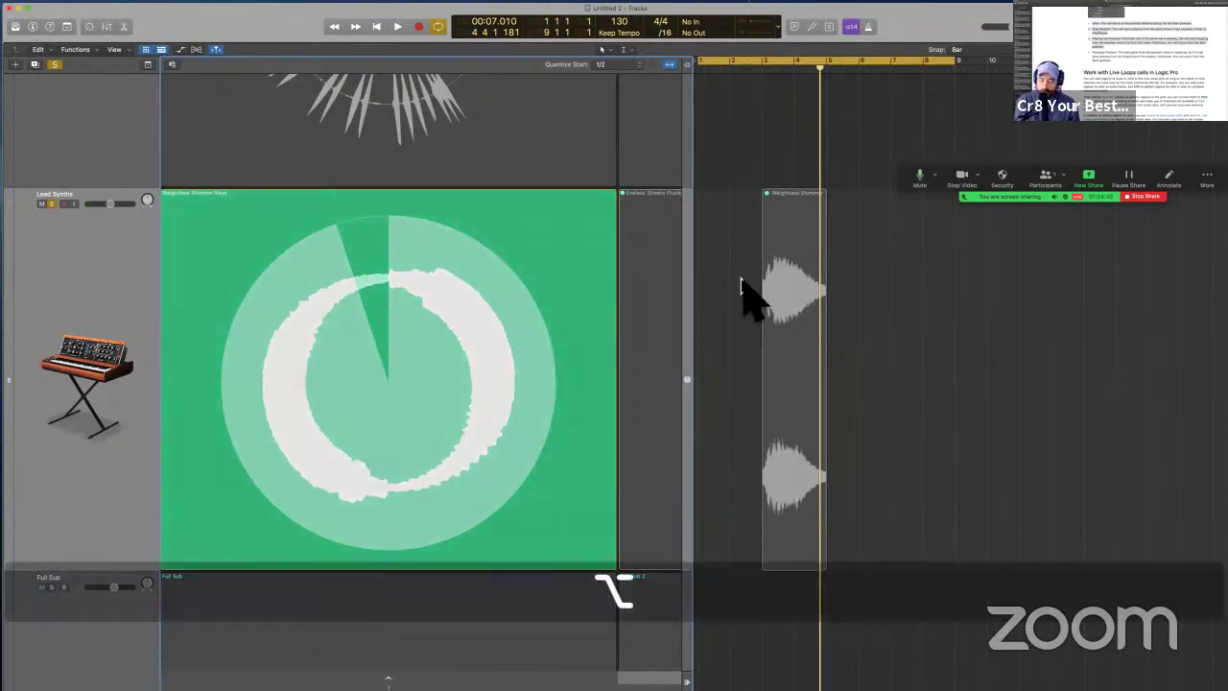
# - Clear the Lead Synths track's solo and delete the muted Weightless Shimmer Keys region from the Tracks area
pyautogui.keyDown('alt'); pyautogui.scroll(-3, 746, 293); pyautogui.keyUp('alt')
pyautogui.keyDown('alt'); pyautogui.scroll(-2, 747, 293); pyautogui.keyUp('alt')
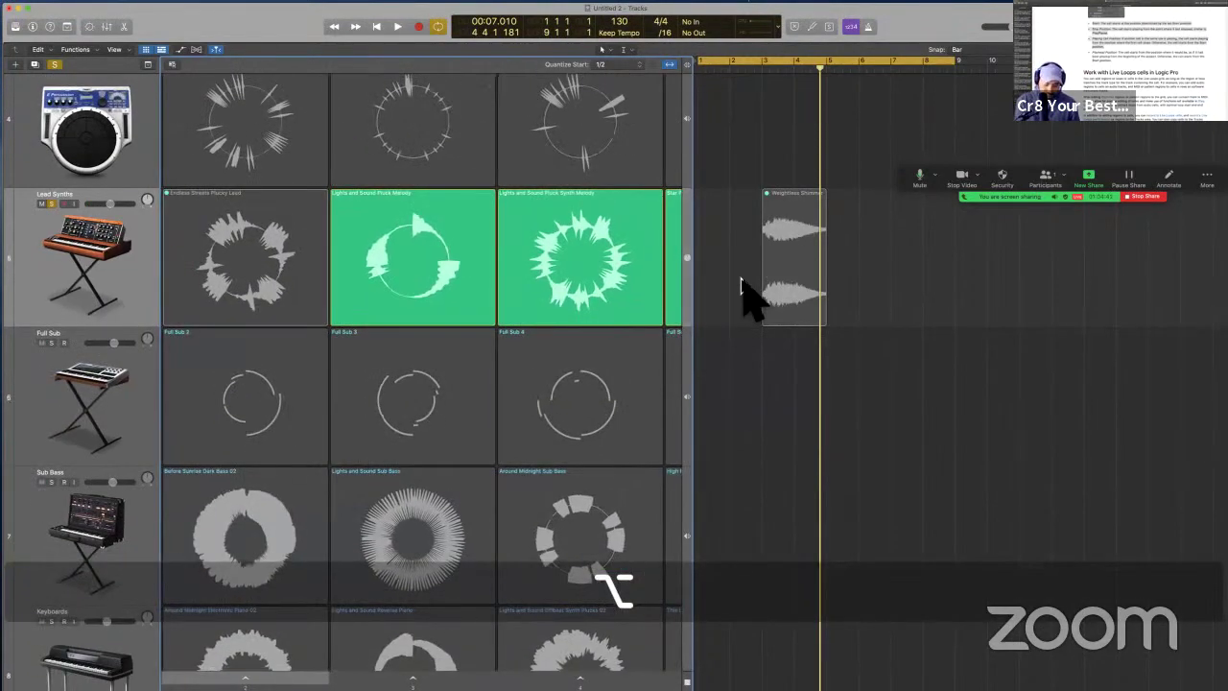
pyautogui.keyDown('alt'); pyautogui.scroll(-6, 747, 293); pyautogui.keyUp('alt')
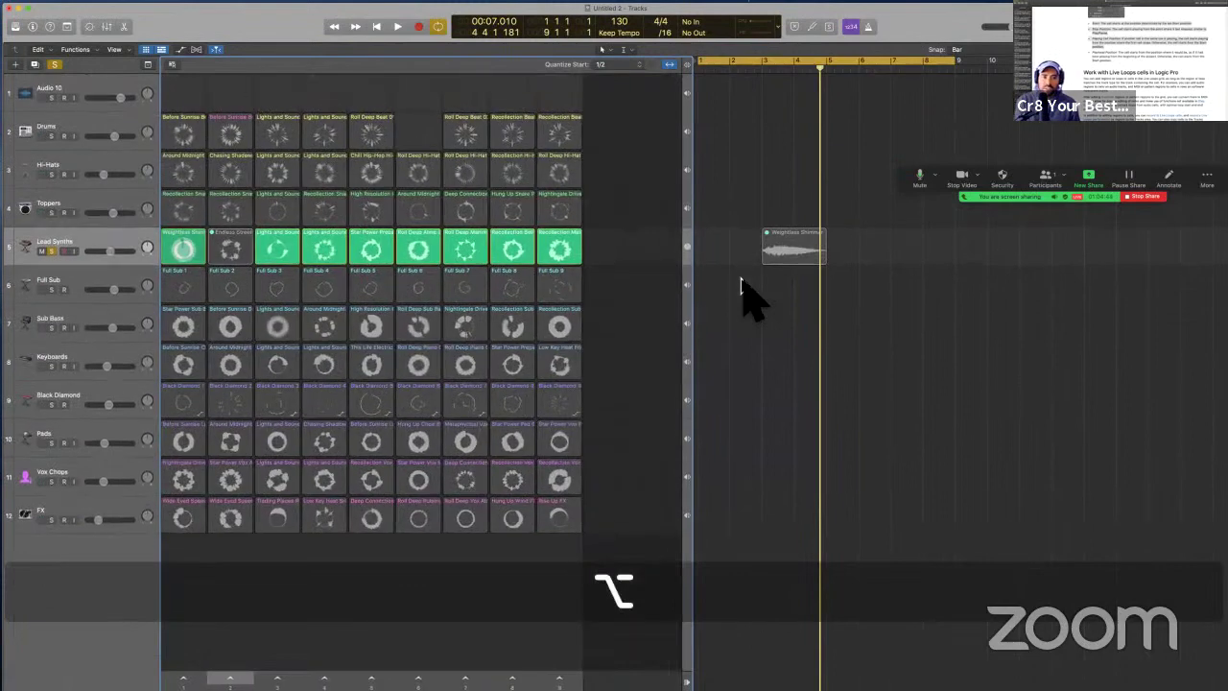
pyautogui.click(55, 64)
pyautogui.moveTo(875, 326); pyautogui.dragTo(788, 247)
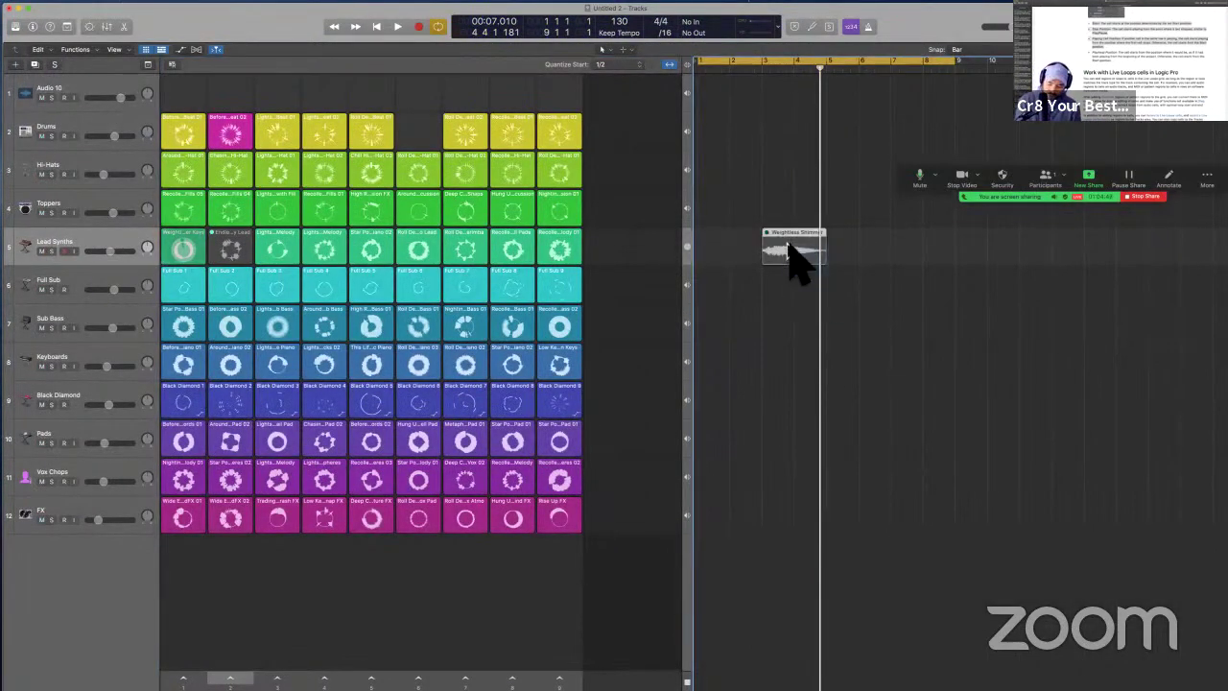
pyautogui.press('BackSpace')
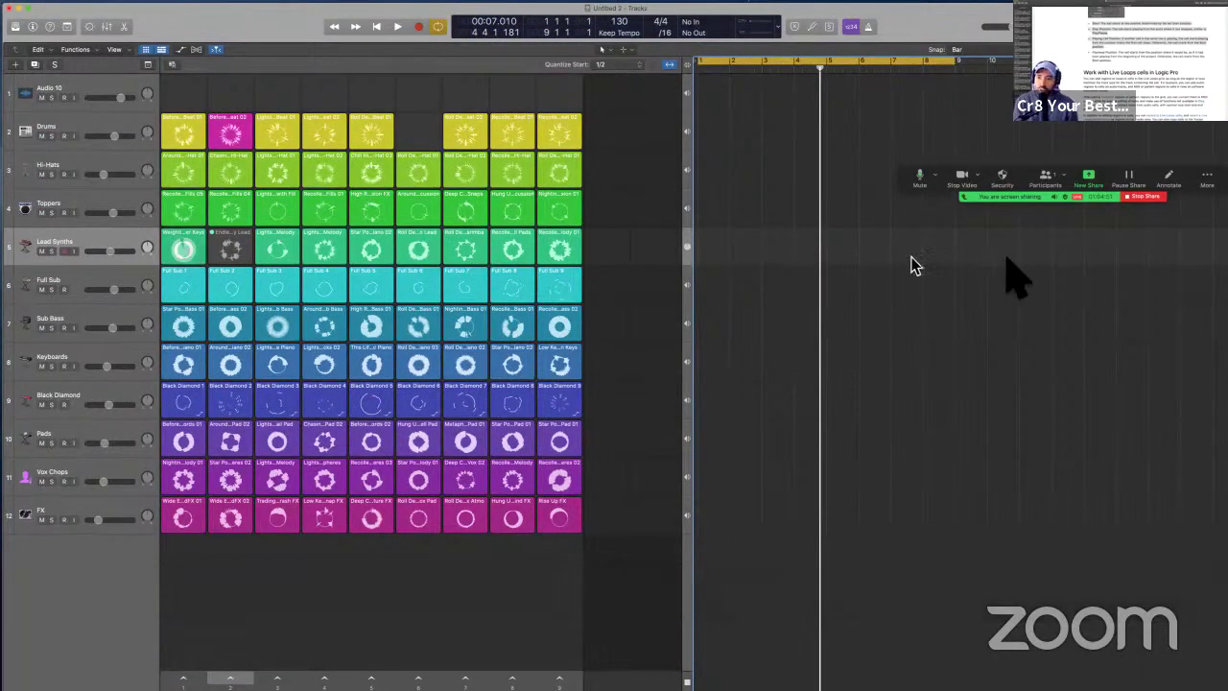
# - Switch to the Logic Pro User Guide PDF and look through the sections on working with Live Loops cells and adding them to the Tracks area
pyautogui.hotkey('ctrl', 'Left')
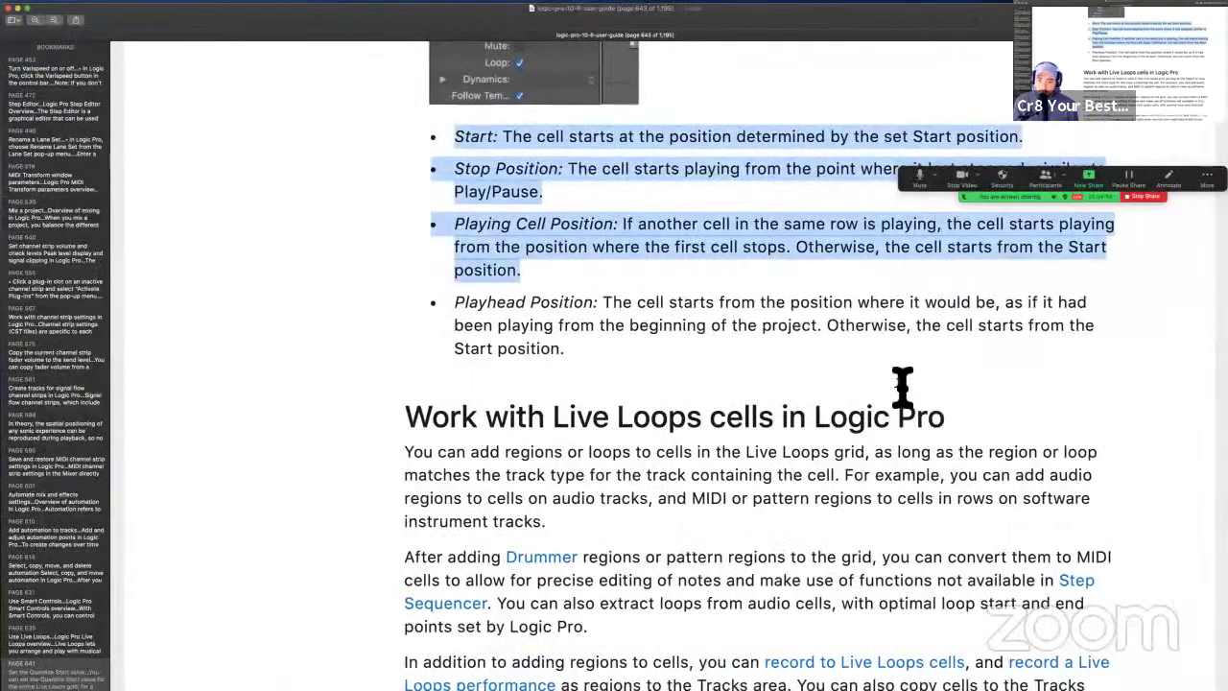
pyautogui.scroll(-5, 901, 388)
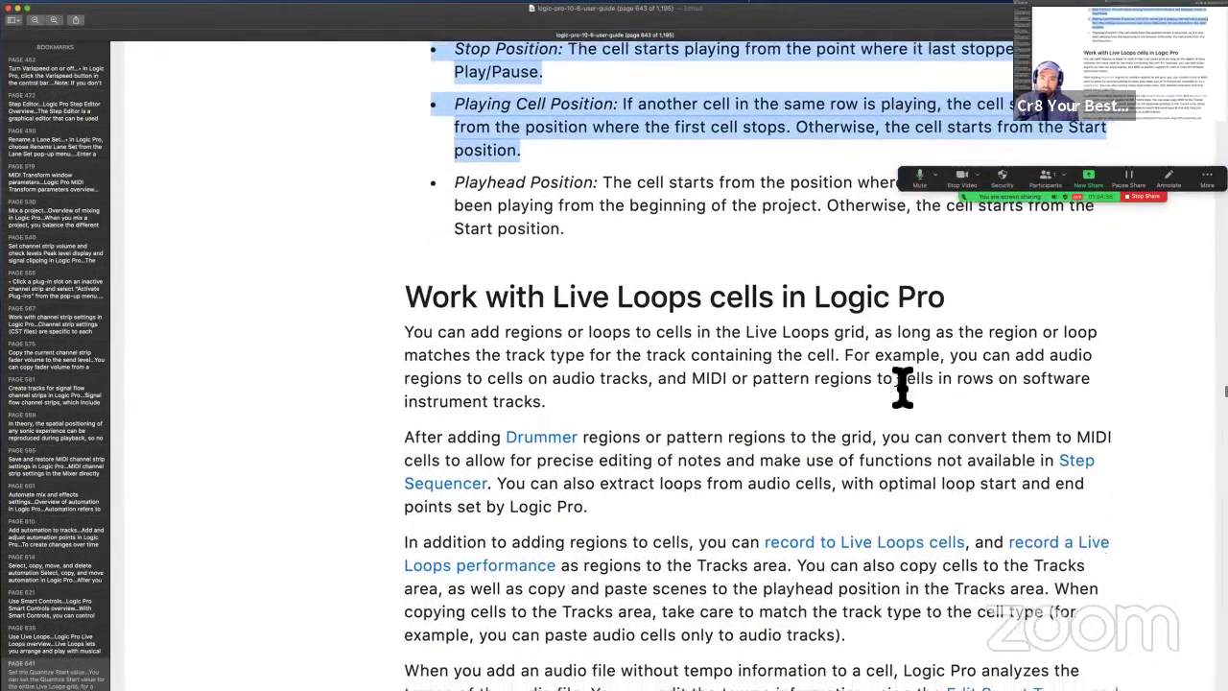
pyautogui.scroll(-2, 902, 387)
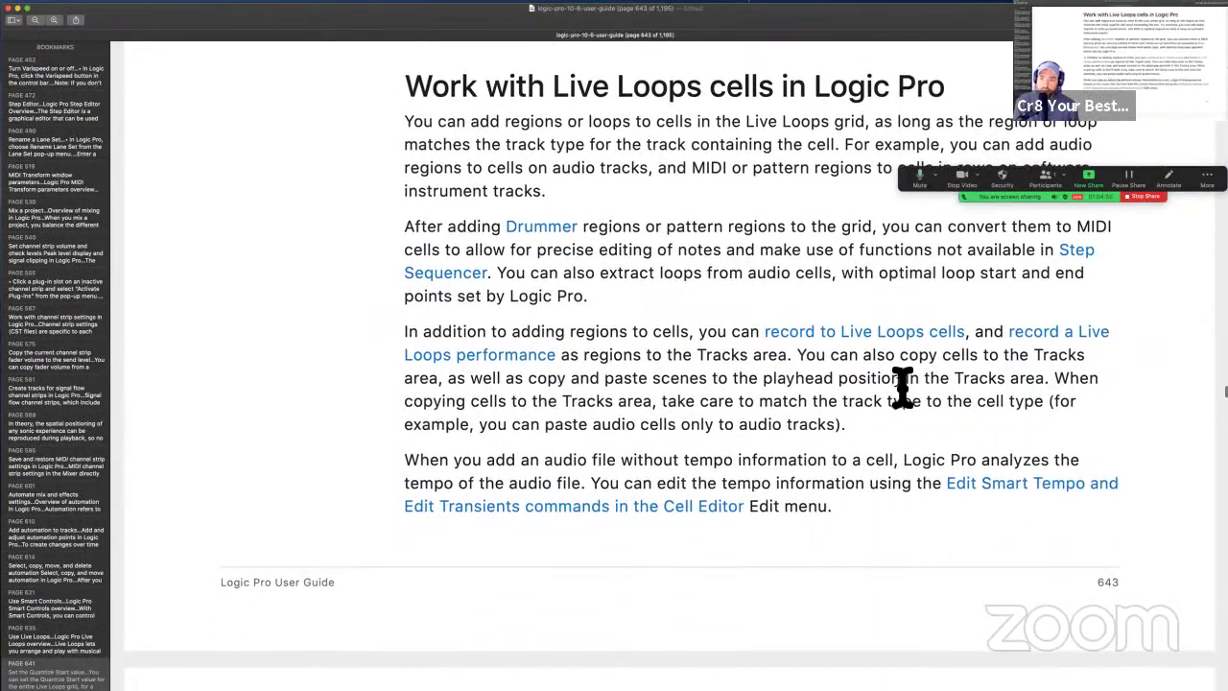
pyautogui.scroll(-20, 902, 359)
pyautogui.scroll(10, 902, 360)
pyautogui.scroll(15, 896, 354)
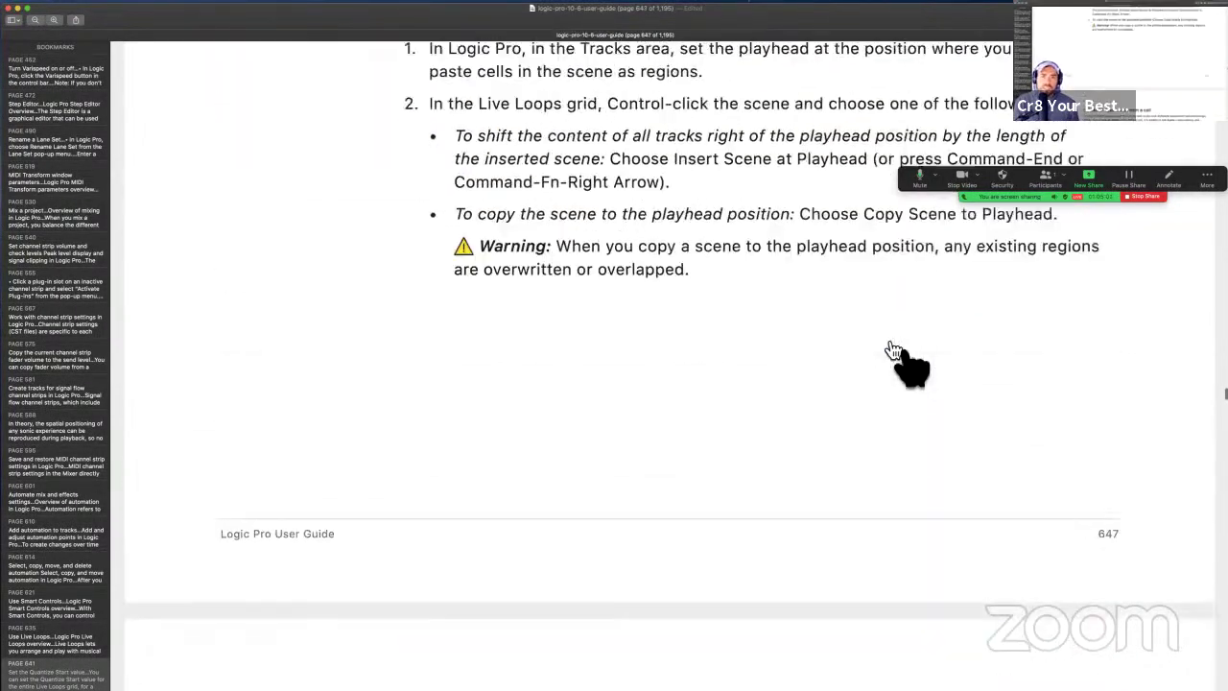
pyautogui.scroll(20, 721, 402)
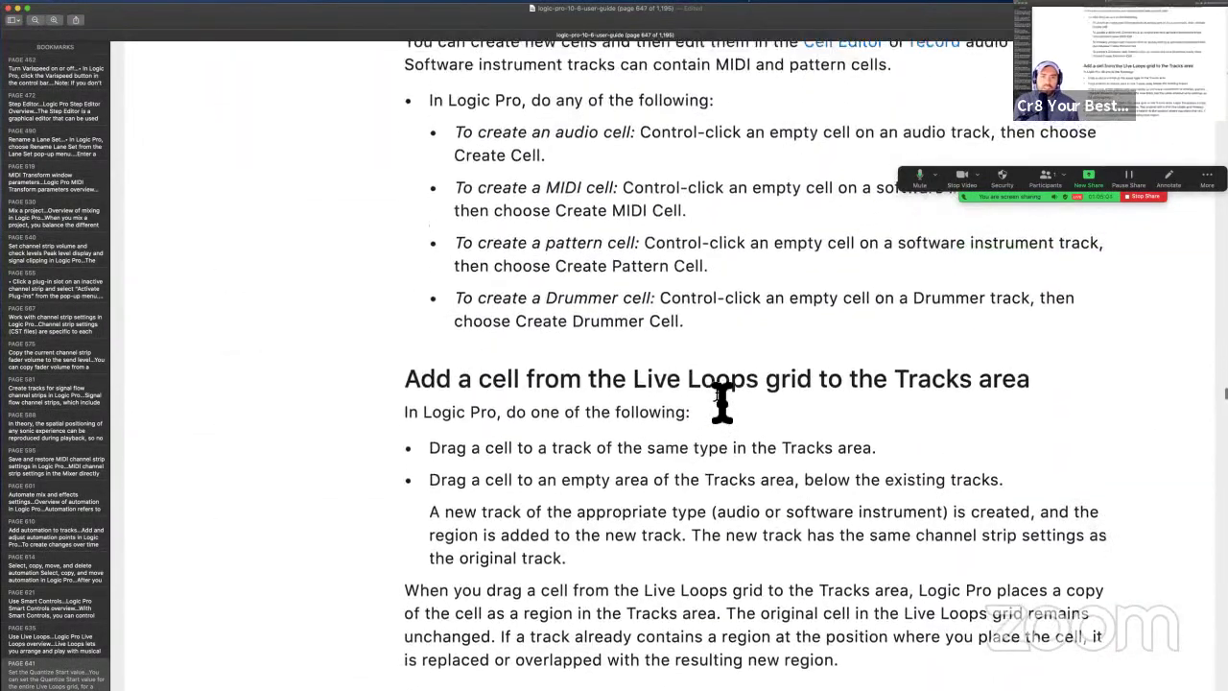
# - Look back through the user guide from adding cells to the Tracks area to the Play From options on page 643
pyautogui.scroll(20, 722, 403)
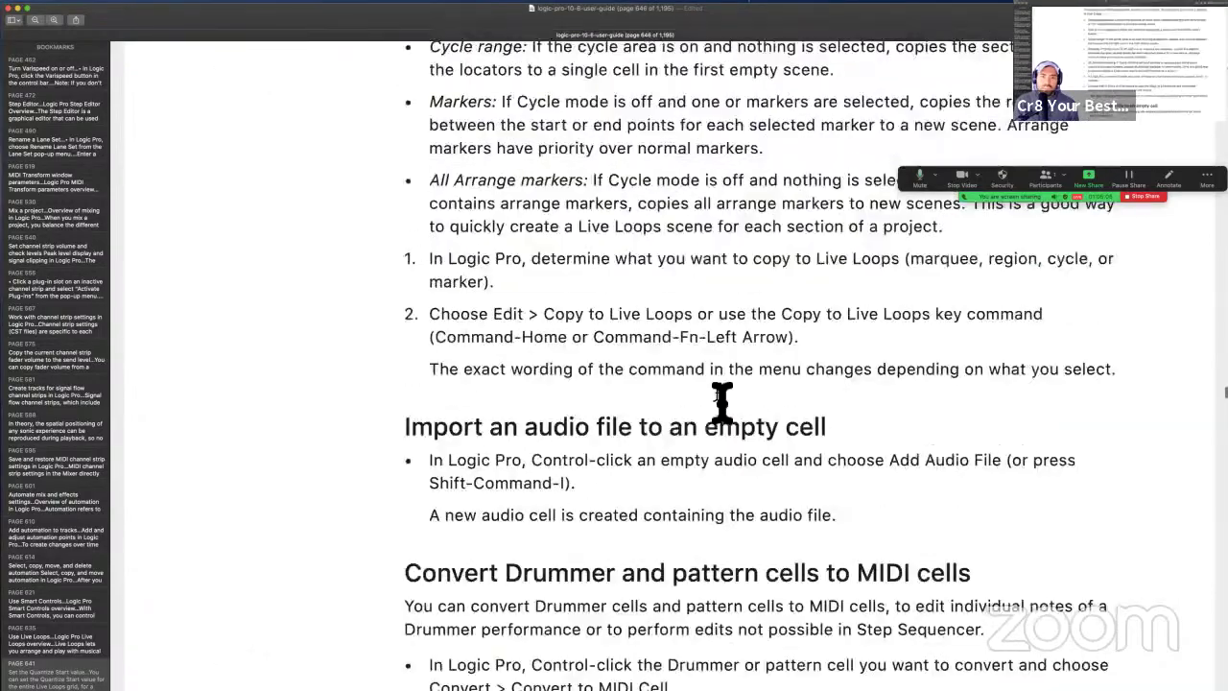
pyautogui.scroll(15, 721, 403)
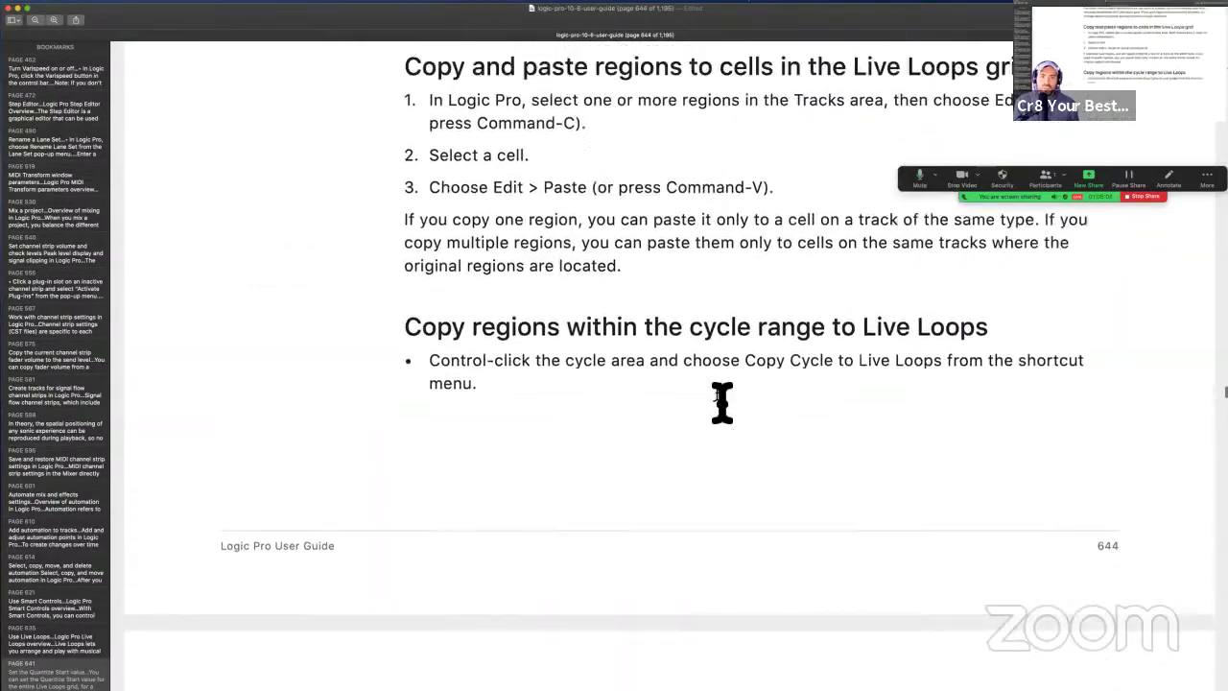
pyautogui.scroll(10, 721, 403)
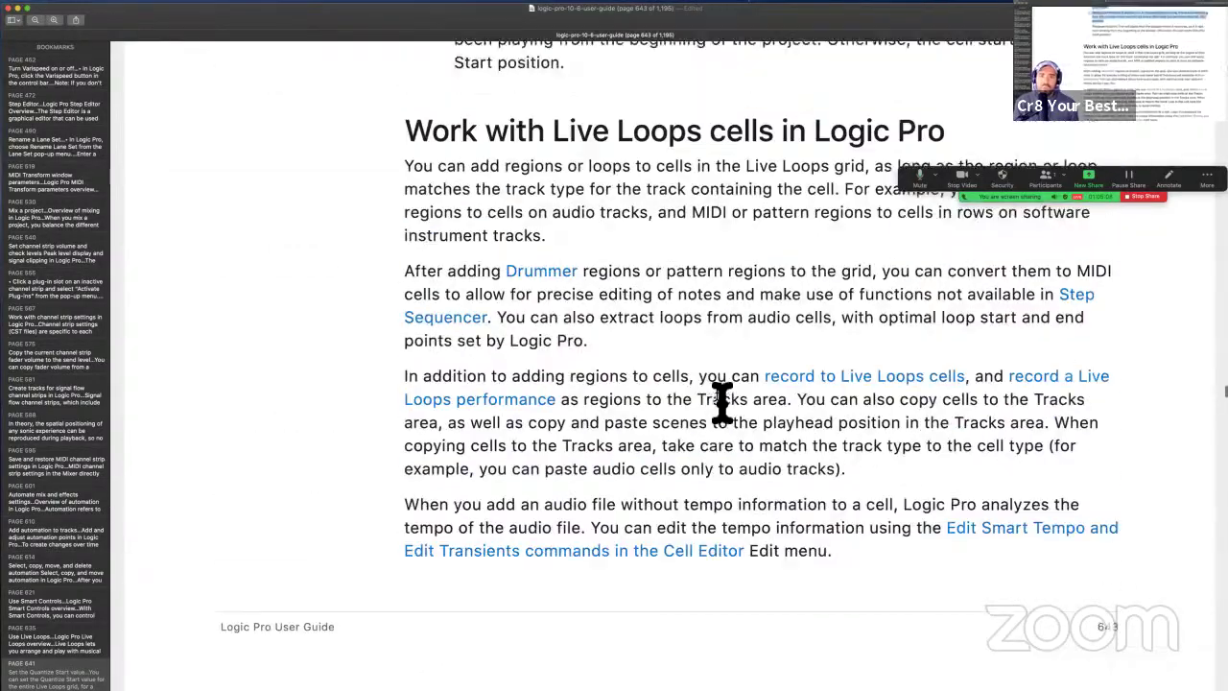
pyautogui.scroll(-10, 548, 383)
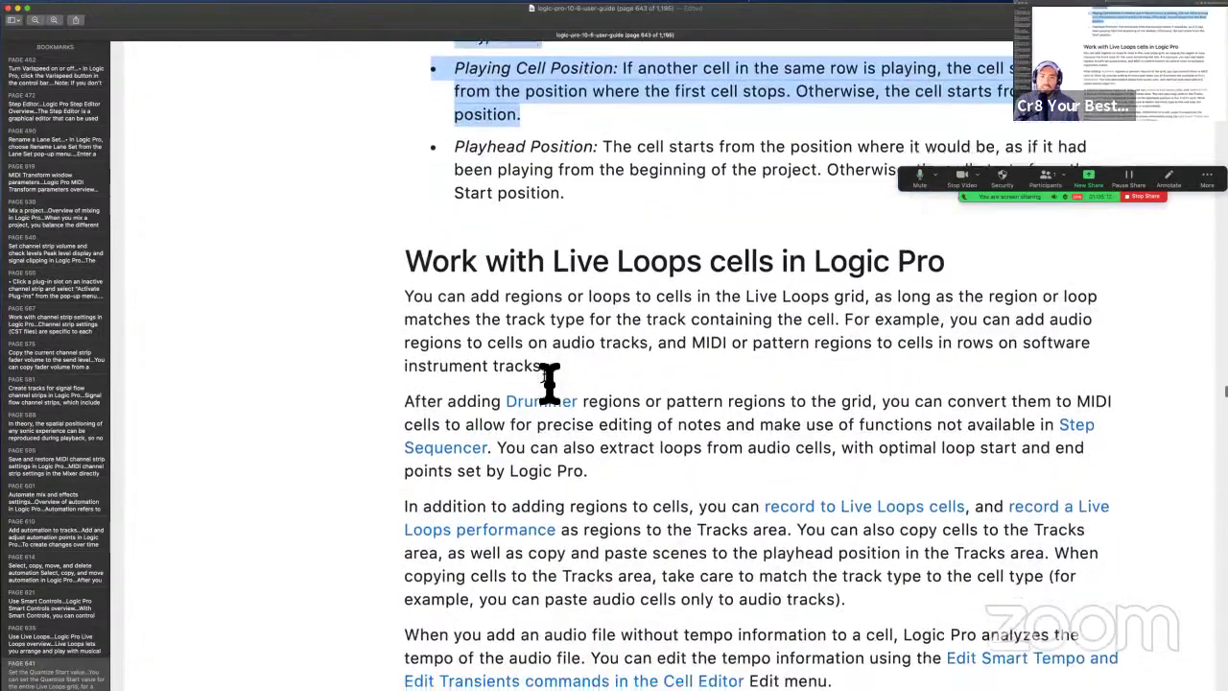
pyautogui.scroll(6, 649, 203)
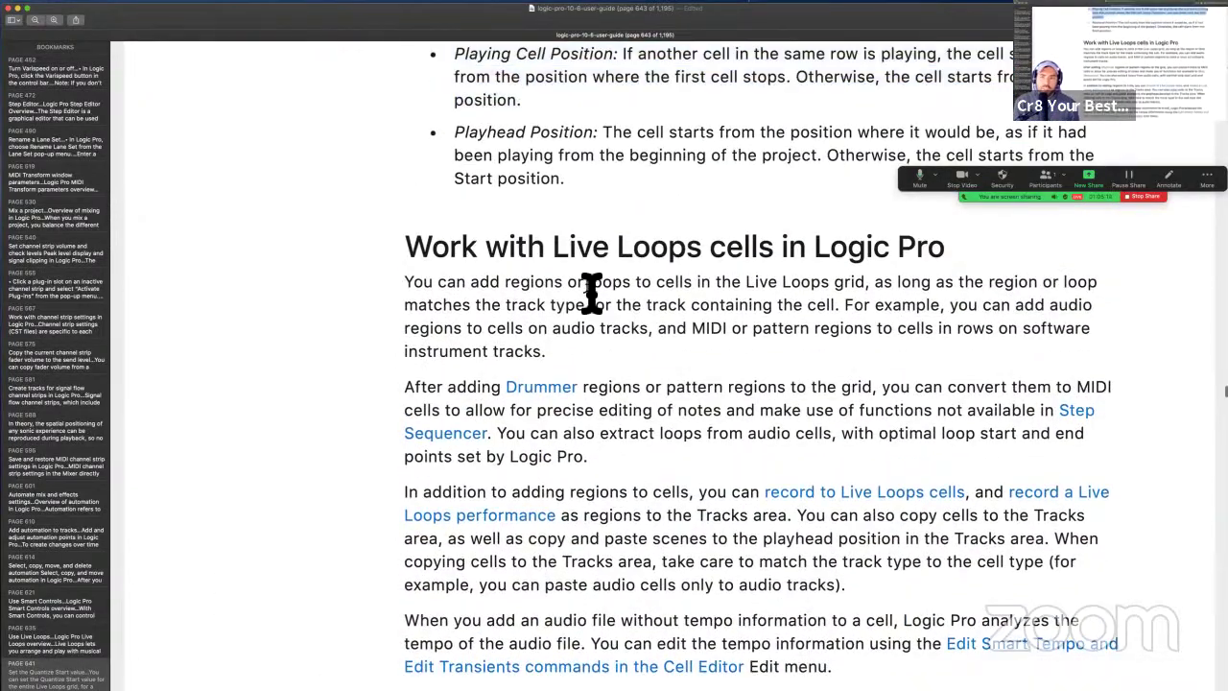
pyautogui.scroll(-15, 591, 293)
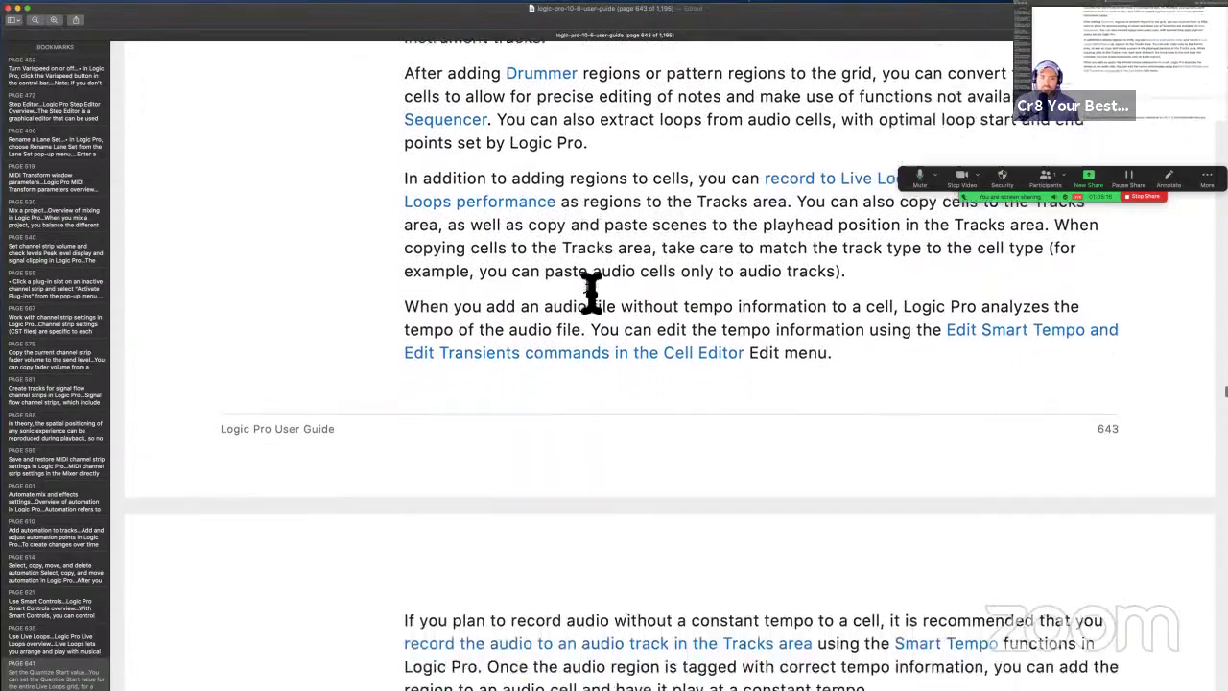
pyautogui.scroll(17, 591, 293)
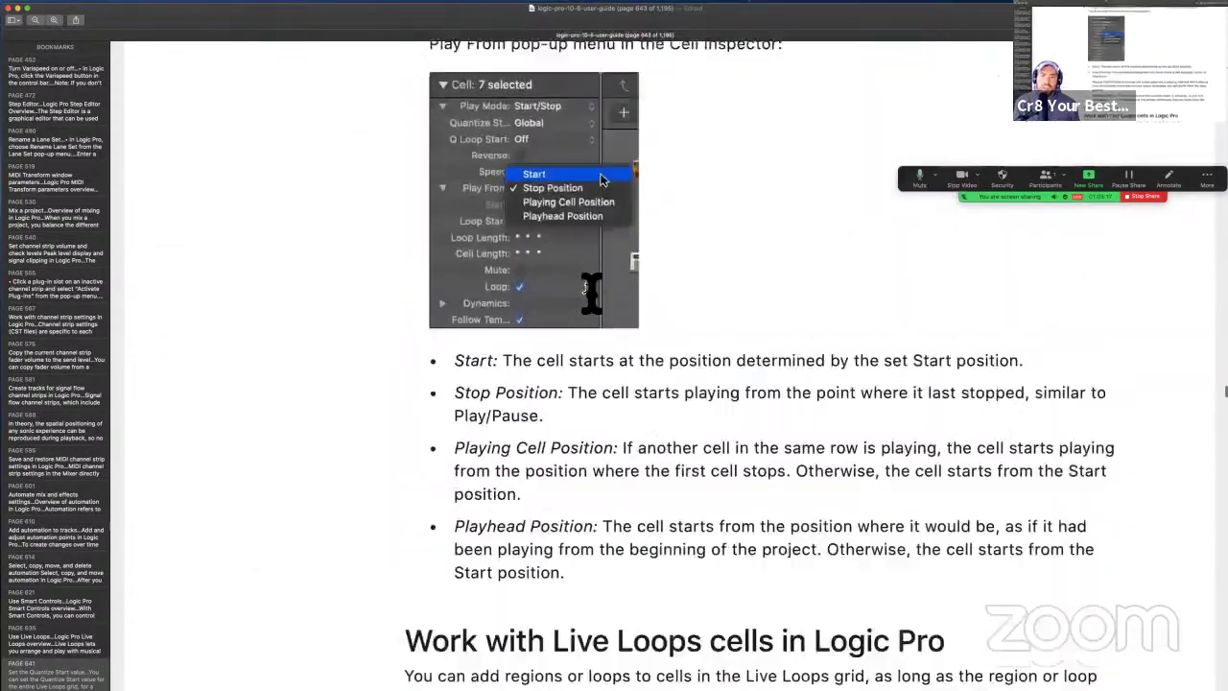
# - Skim the guide's sections on working with cells and adding Tracks area regions to the grid, then return to "Change the start behavior of a cell"
pyautogui.scroll(-20, 591, 293)
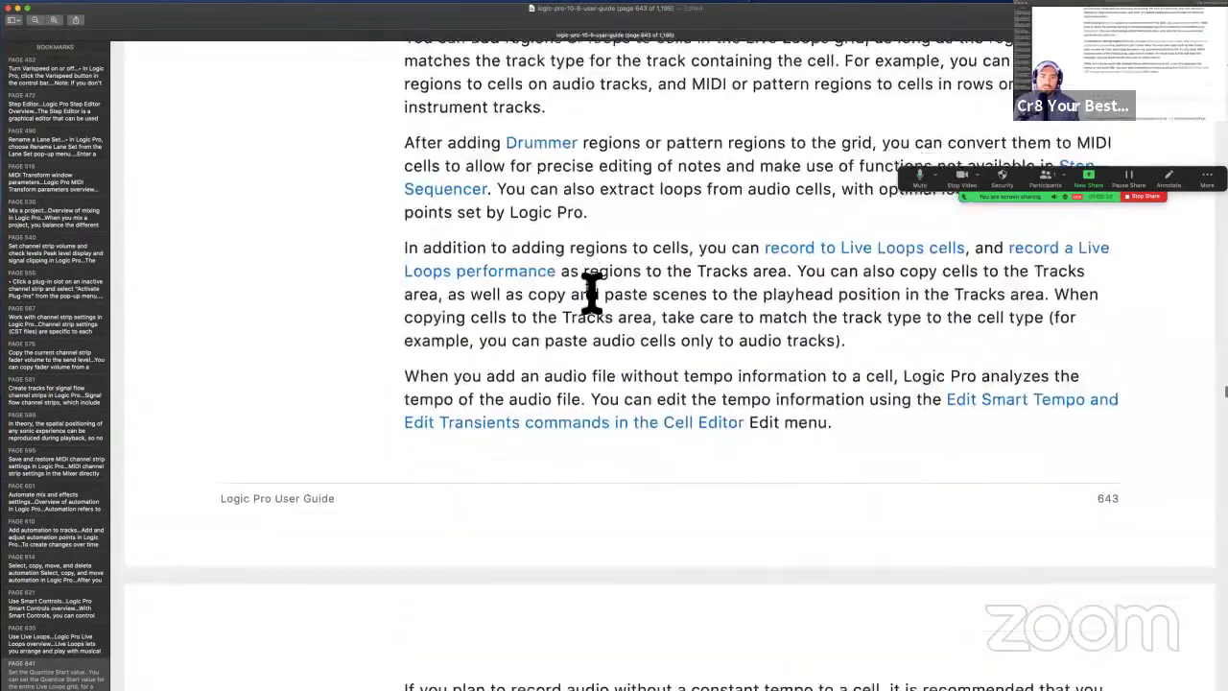
pyautogui.scroll(-8, 591, 293)
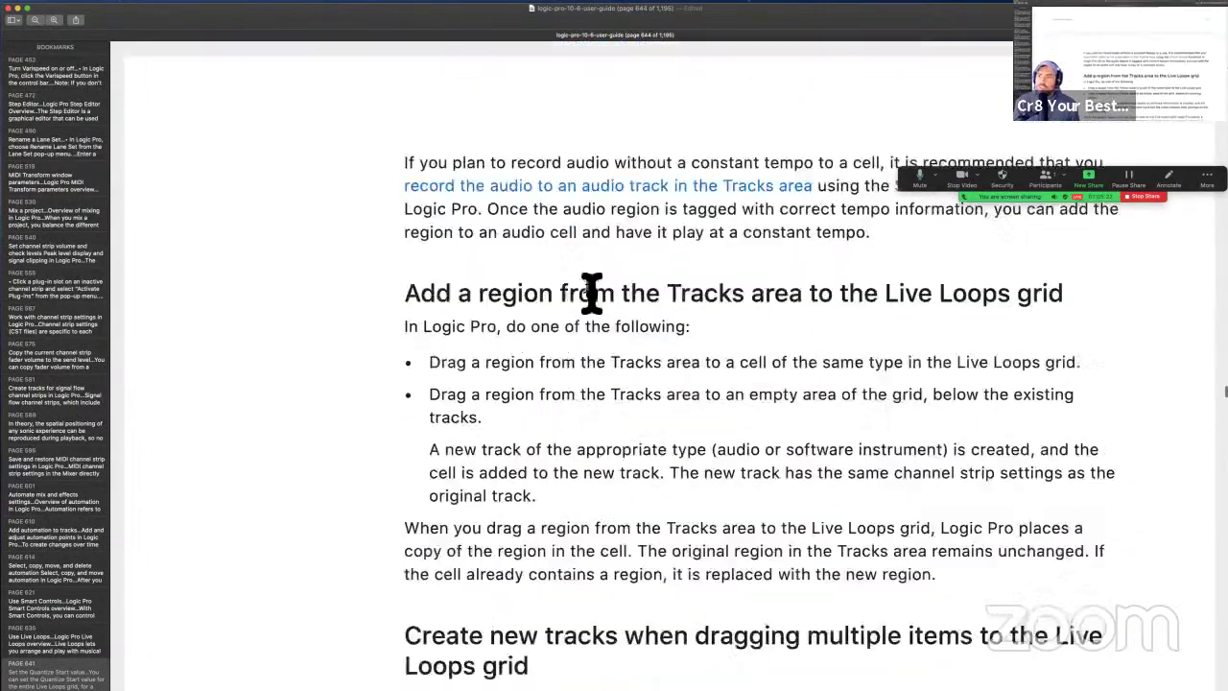
pyautogui.scroll(-13, 591, 293)
pyautogui.scroll(-20, 591, 292)
pyautogui.scroll(-20, 590, 292)
pyautogui.scroll(-9, 591, 293)
pyautogui.scroll(20, 591, 292)
pyautogui.scroll(20, 591, 293)
pyautogui.scroll(-10, 591, 293)
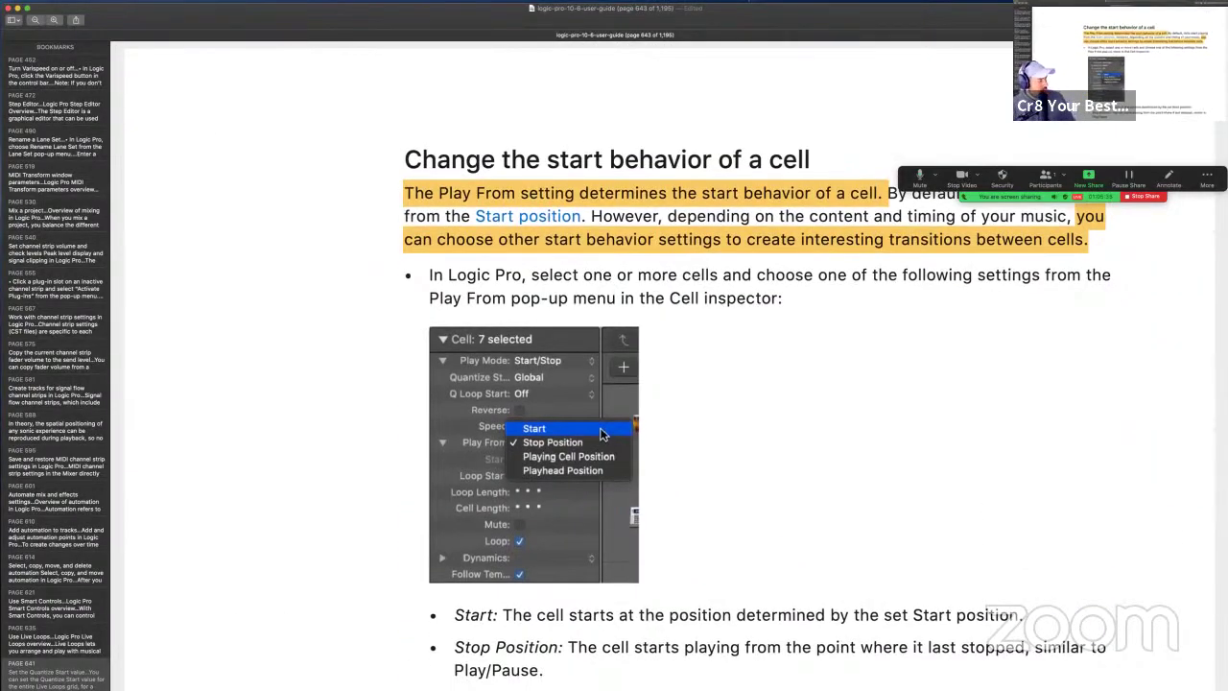
# - Review the Play From option descriptions and the introduction to "Work with Live Loops cells in Logic Pro" on page 643
pyautogui.press('super+Tab')
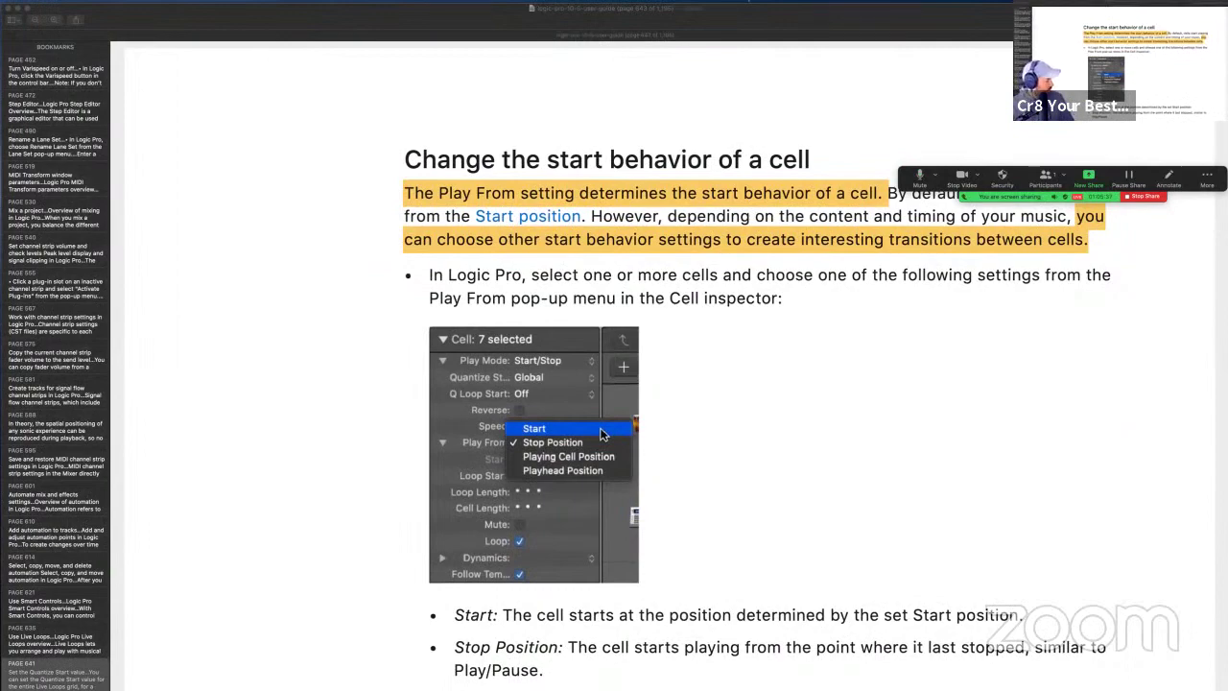
pyautogui.scroll(-12, 768, 406)
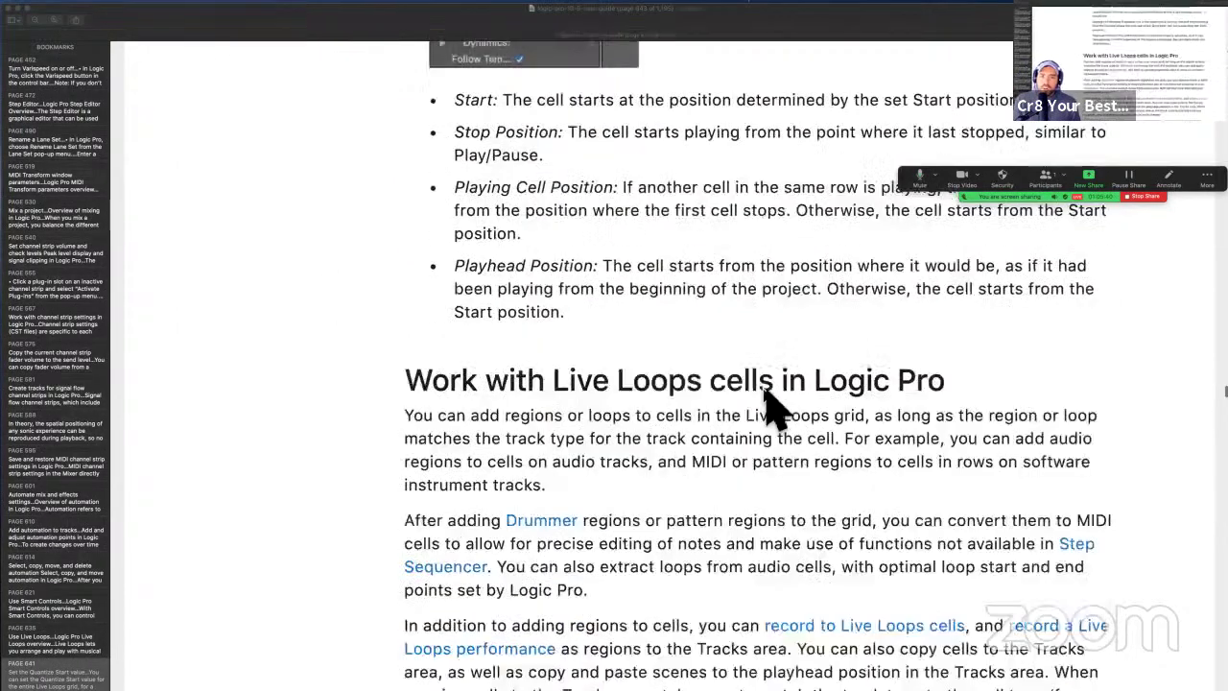
pyautogui.scroll(7, 773, 405)
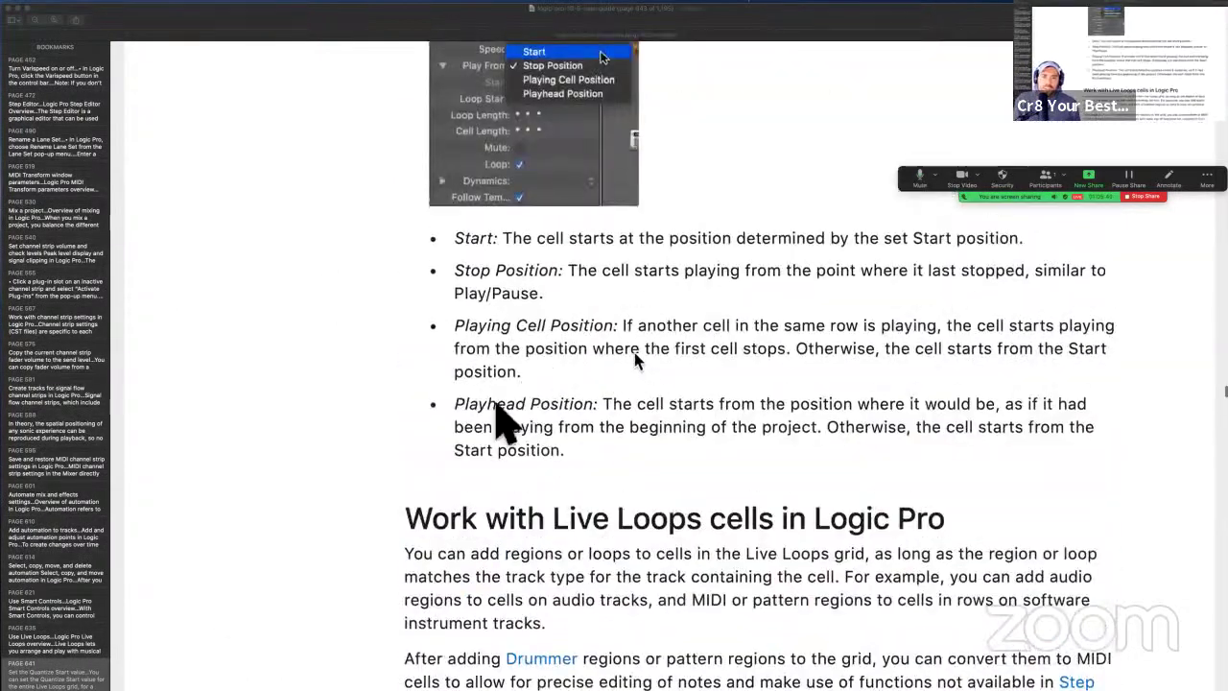
pyautogui.scroll(-6, 580, 431)
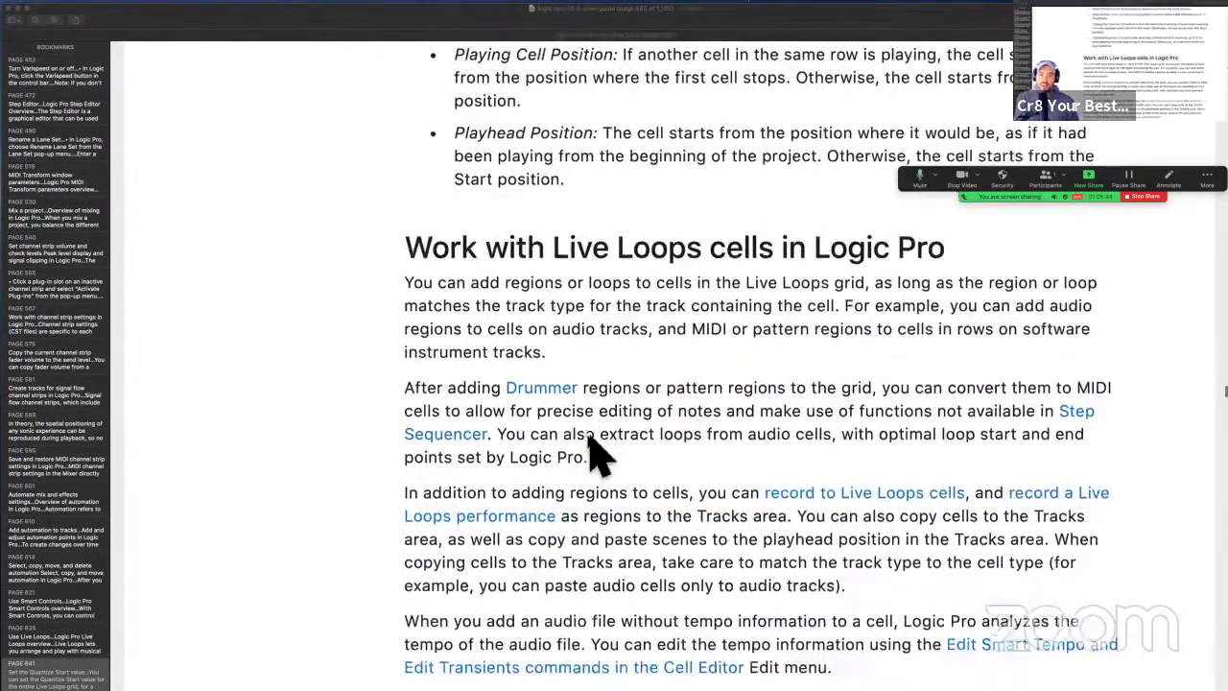
pyautogui.scroll(-1, 594, 456)
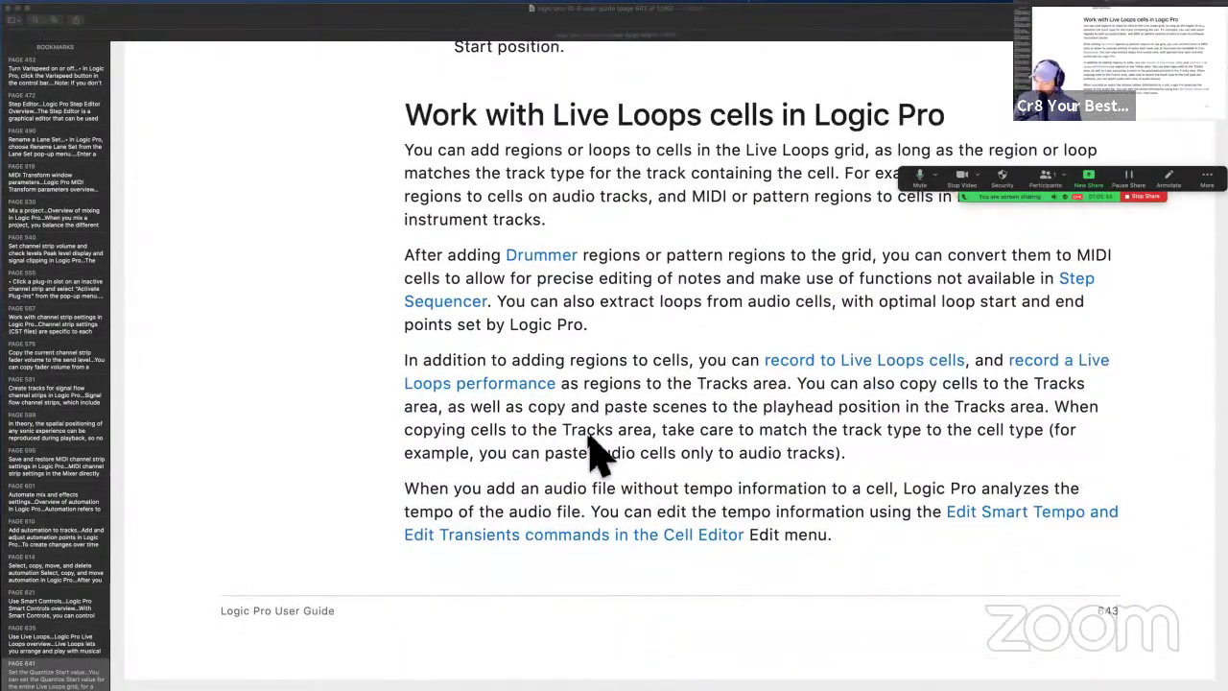